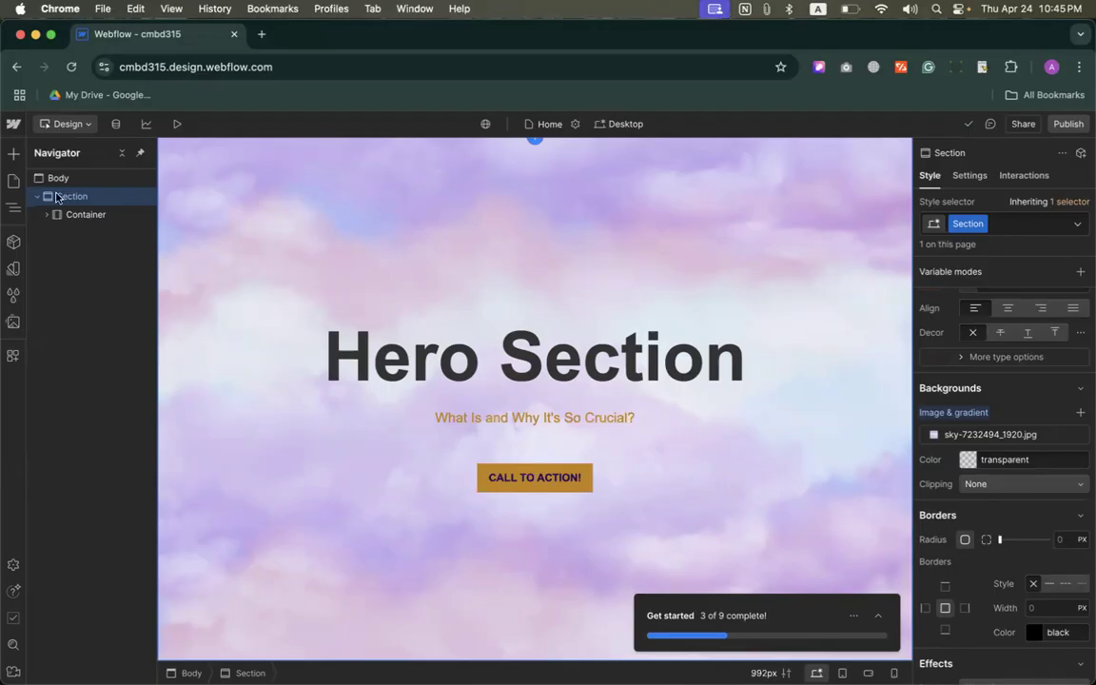
Examine the elements that can be added to the page, from the structure group down to the advanced group
{"action": "left_click", "coordinate": [13, 153]}
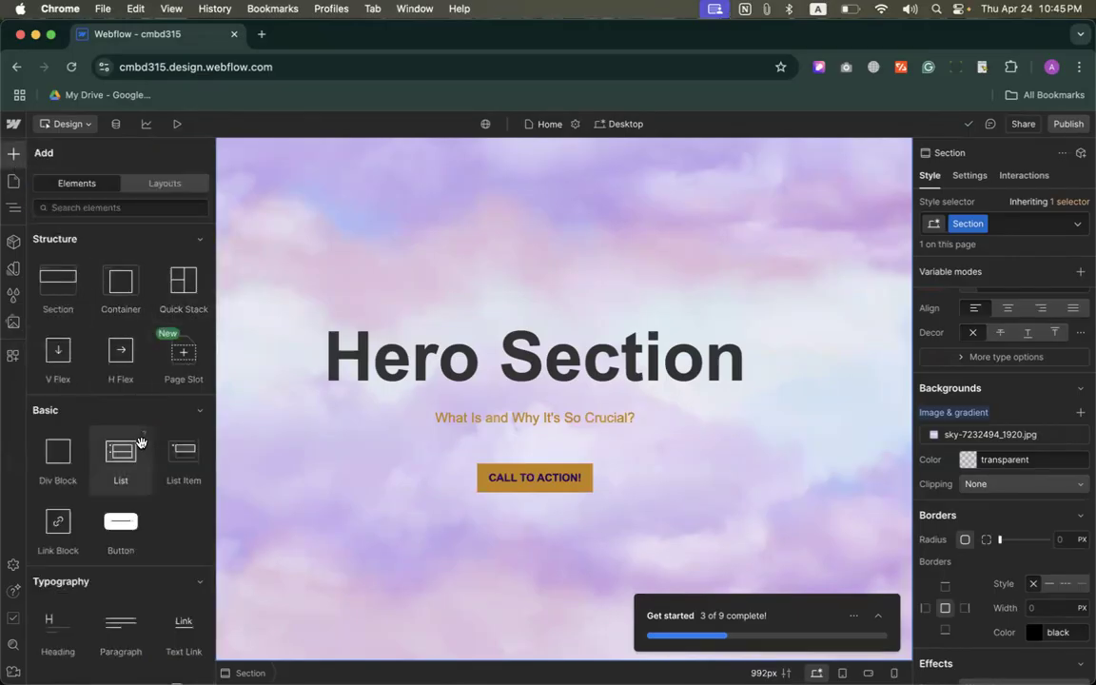
{"action": "scroll", "coordinate": [155, 397], "scroll_direction": "down", "scroll_amount": 3}
{"action": "scroll", "coordinate": [147, 342], "scroll_direction": "up", "scroll_amount": 3}
{"action": "scroll", "coordinate": [95, 429], "scroll_direction": "down", "scroll_amount": 1}
{"action": "scroll", "coordinate": [68, 488], "scroll_direction": "down", "scroll_amount": 10}
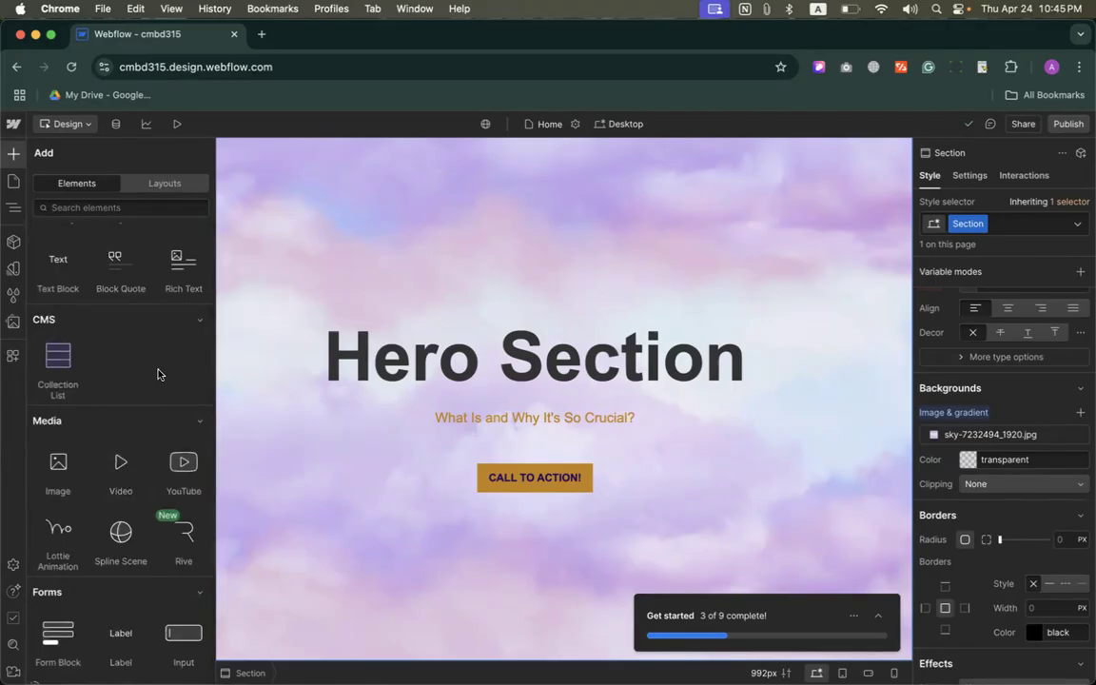
{"action": "scroll", "coordinate": [158, 373], "scroll_direction": "down", "scroll_amount": 3}
{"action": "scroll", "coordinate": [157, 374], "scroll_direction": "down", "scroll_amount": 4}
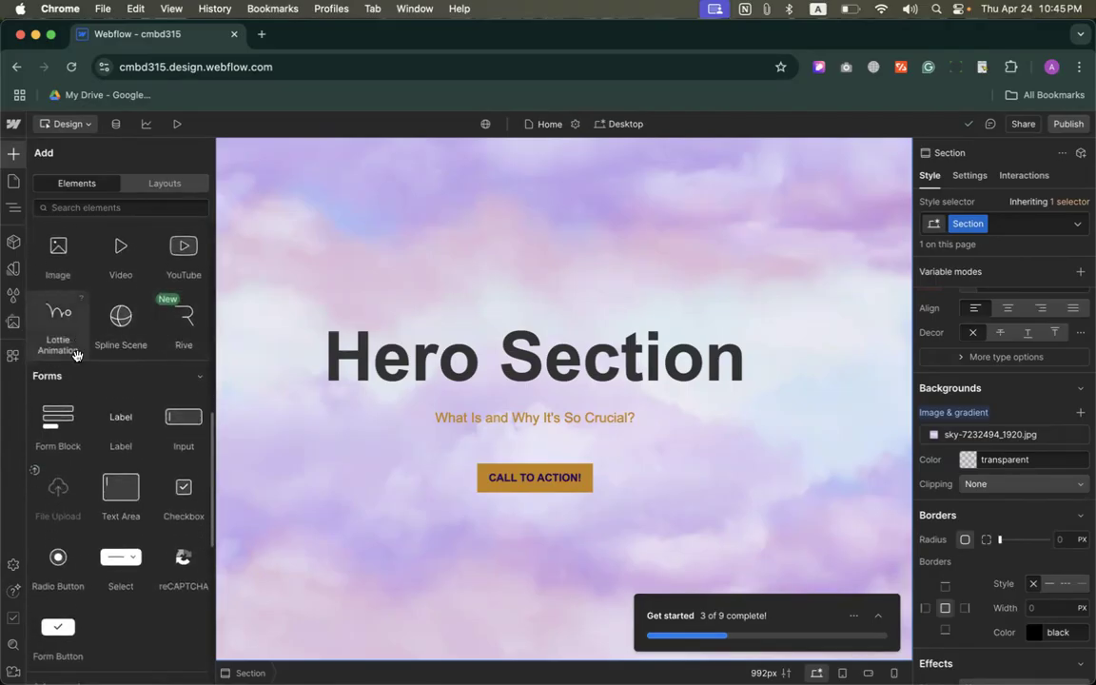
{"action": "scroll", "coordinate": [133, 388], "scroll_direction": "down", "scroll_amount": 18}
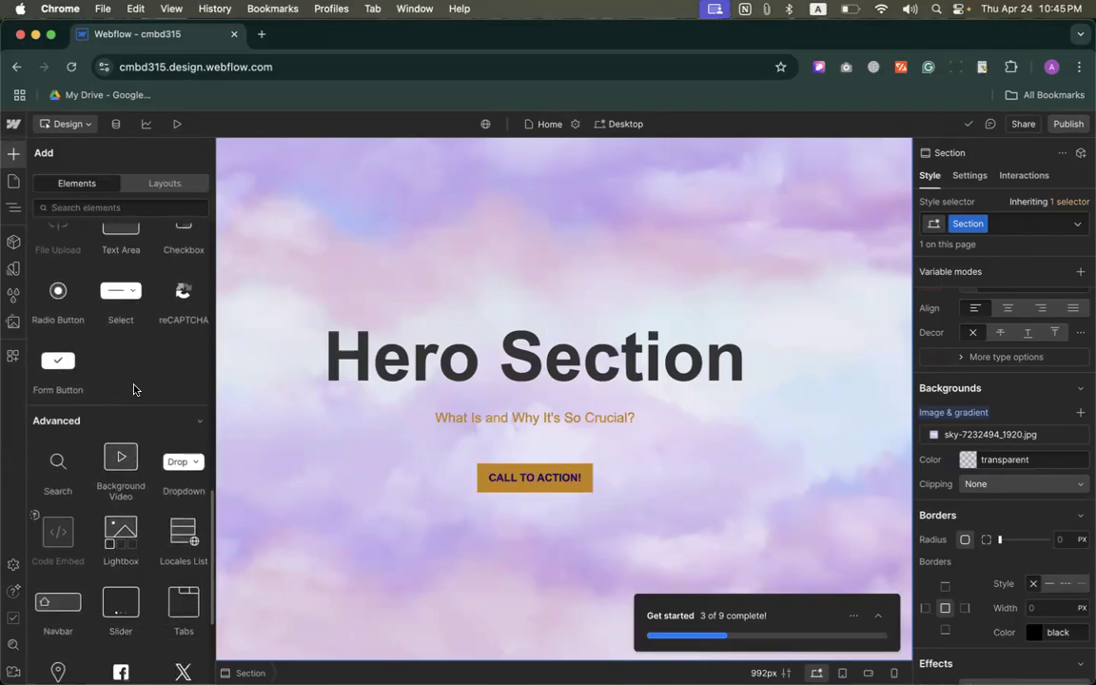
{"action": "scroll", "coordinate": [162, 499], "scroll_direction": "up", "scroll_amount": 20}
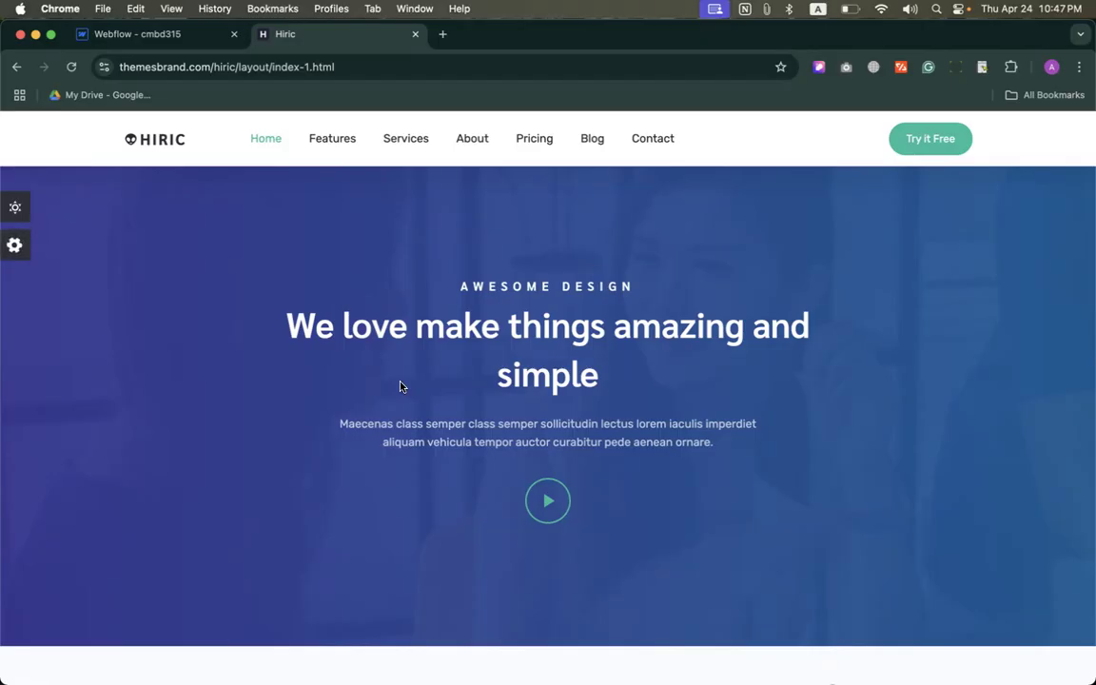
Review the Hiric template page in the browser, from its header and hero through features, pricing, news and contact form to the footer
{"action": "left_click", "coordinate": [338, 150]}
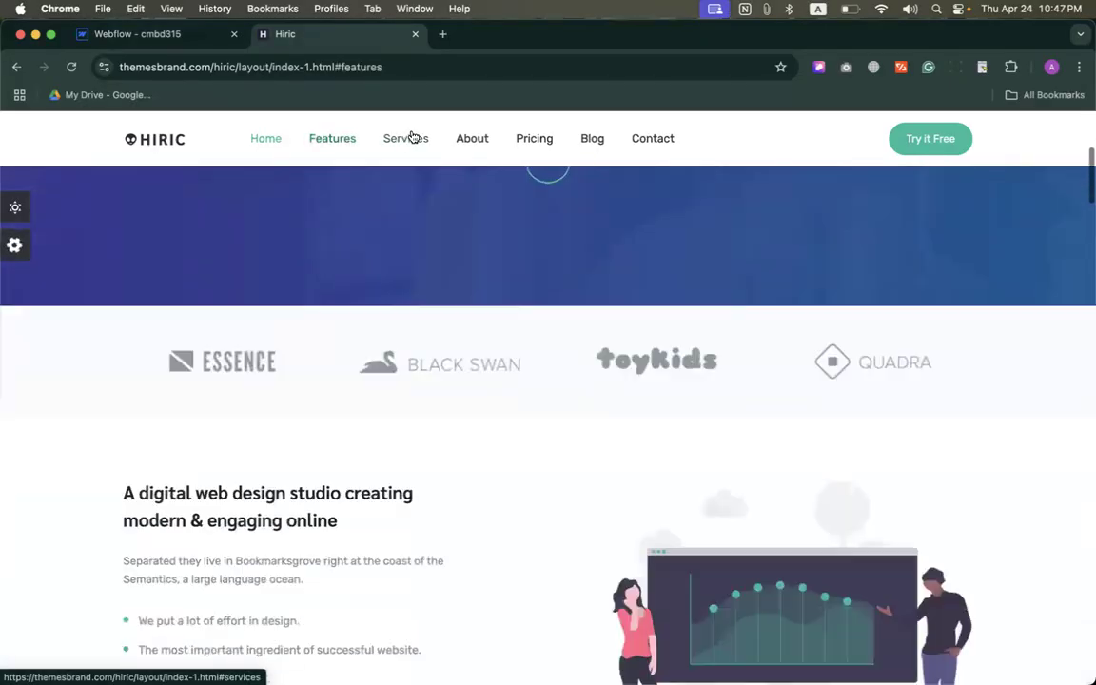
{"action": "scroll", "coordinate": [467, 282], "scroll_direction": "down", "scroll_amount": 20}
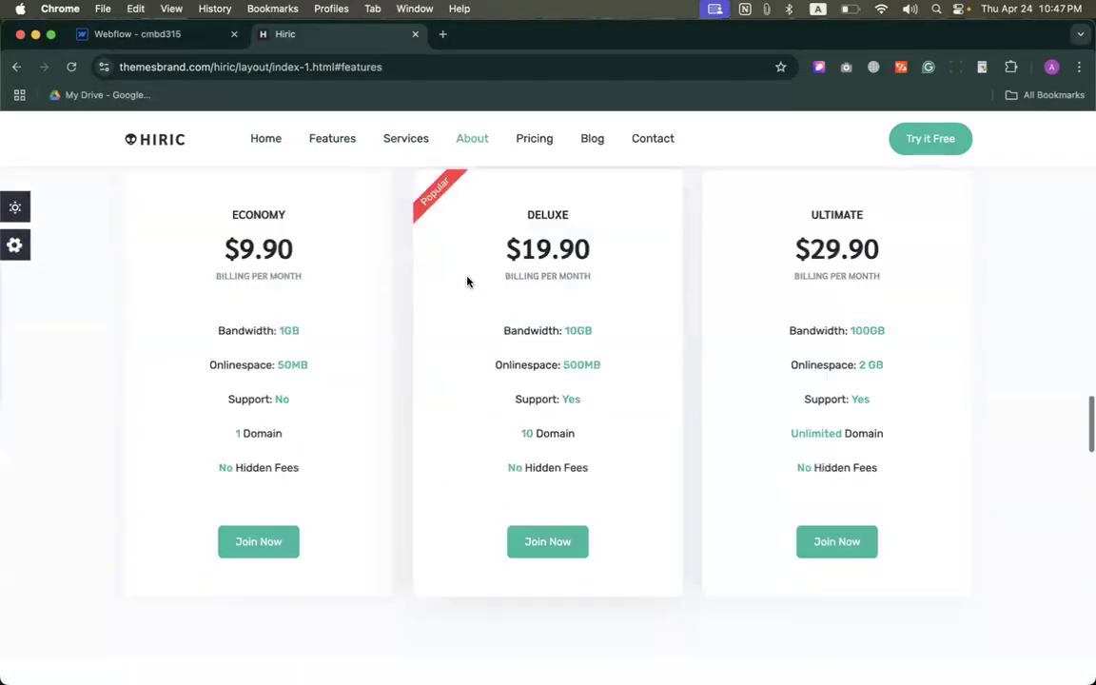
{"action": "scroll", "coordinate": [514, 296], "scroll_direction": "down", "scroll_amount": 15}
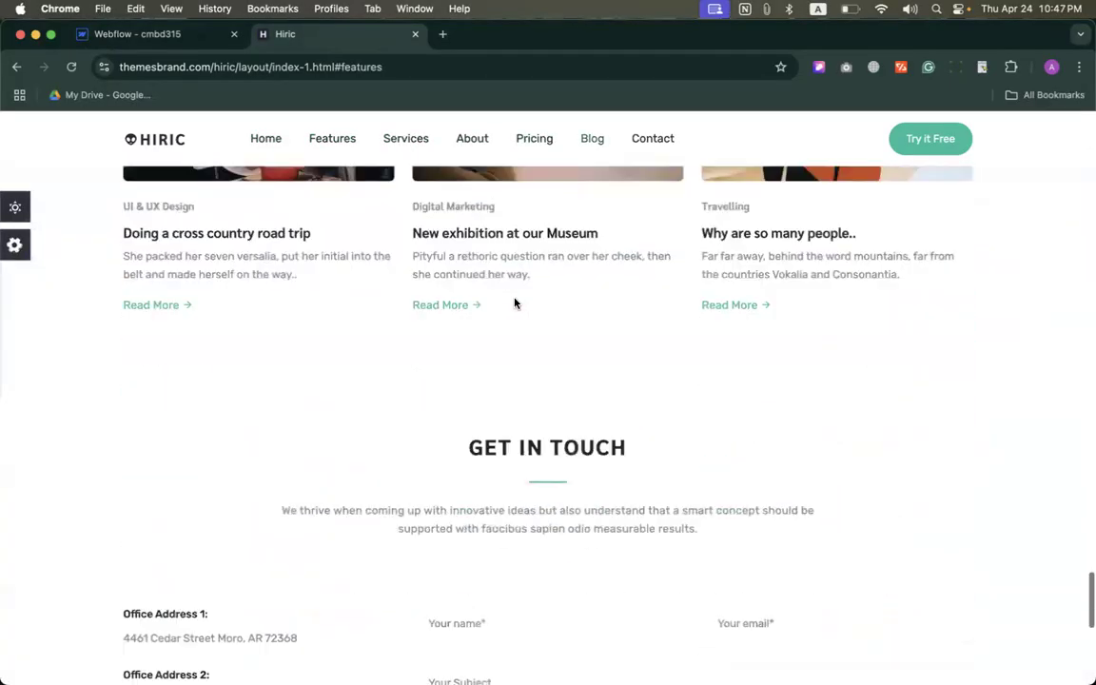
{"action": "scroll", "coordinate": [513, 303], "scroll_direction": "up", "scroll_amount": 20}
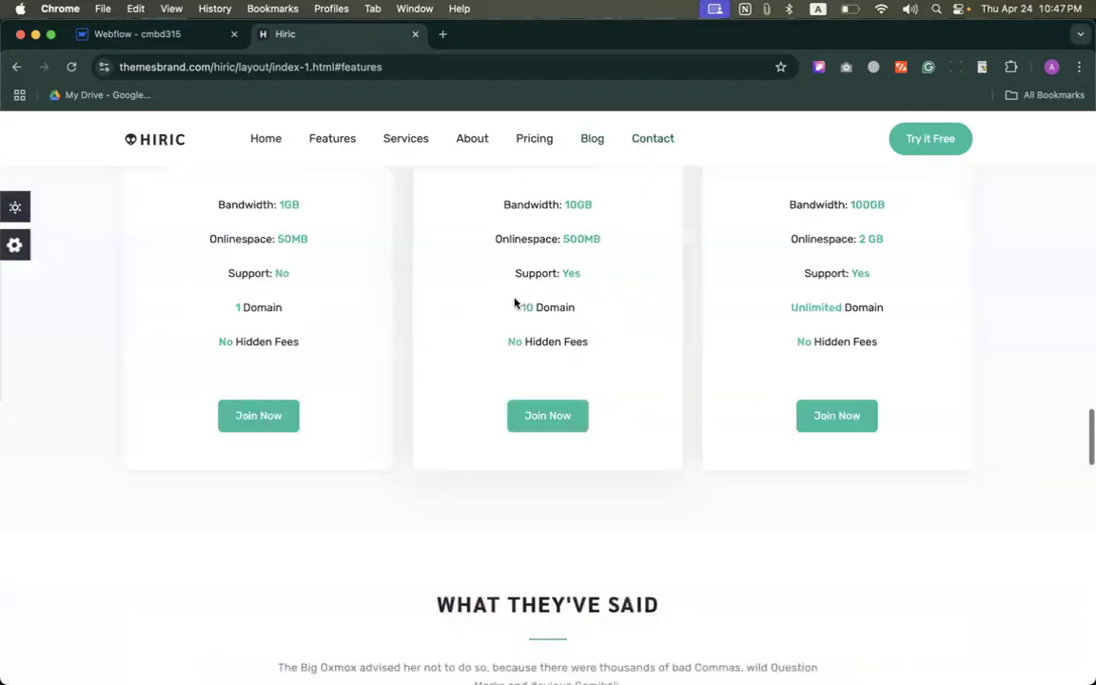
{"action": "scroll", "coordinate": [561, 330], "scroll_direction": "down", "scroll_amount": 15}
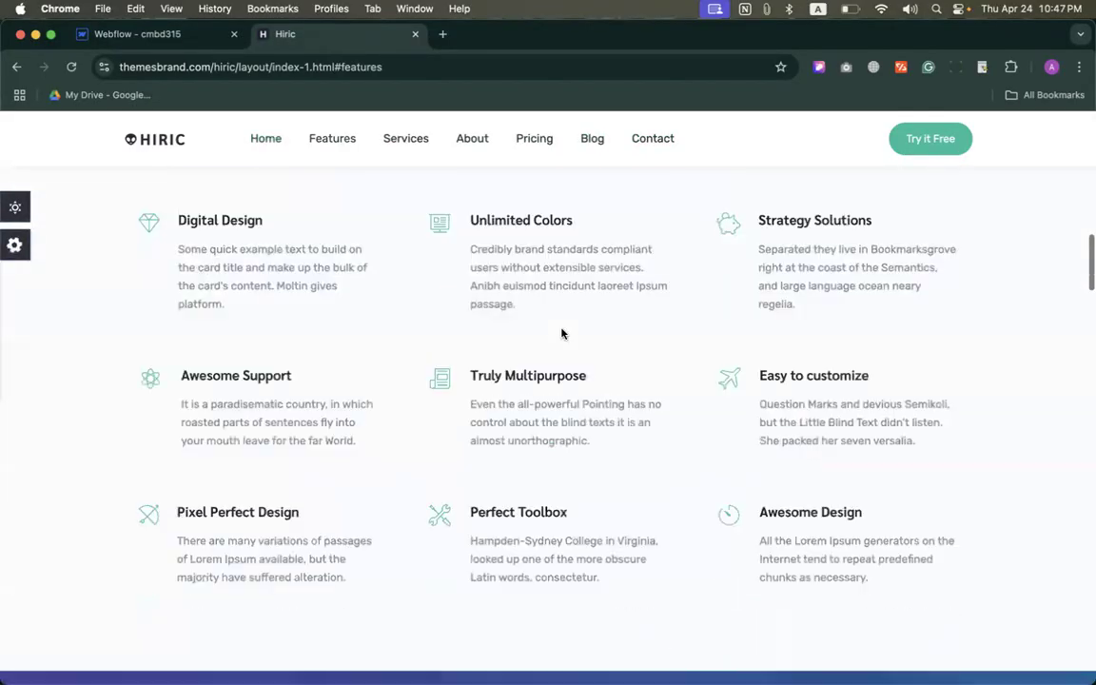
{"action": "scroll", "coordinate": [561, 333], "scroll_direction": "down", "scroll_amount": 10}
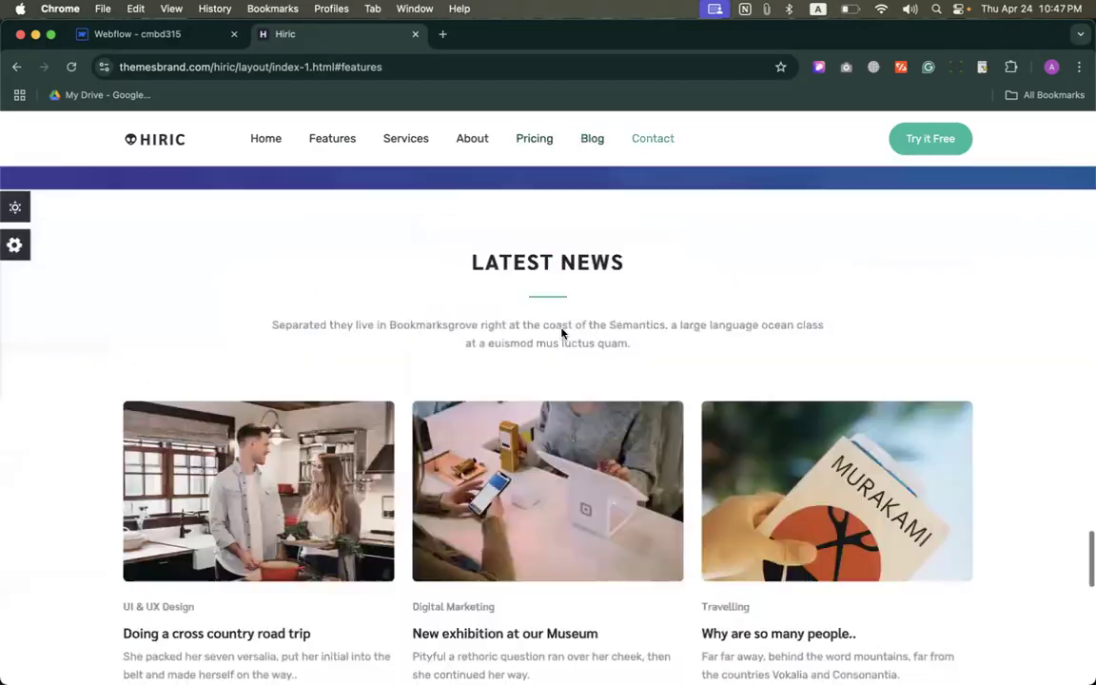
{"action": "scroll", "coordinate": [561, 330], "scroll_direction": "up", "scroll_amount": 20}
{"action": "scroll", "coordinate": [561, 330], "scroll_direction": "down", "scroll_amount": 1}
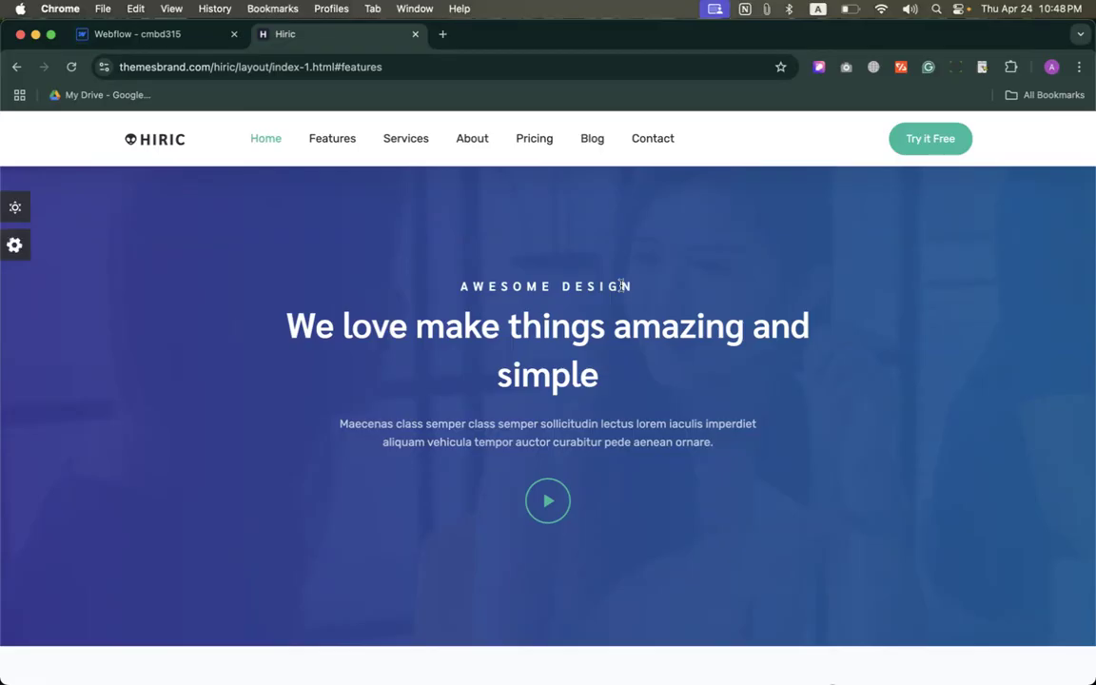
{"action": "scroll", "coordinate": [652, 357], "scroll_direction": "down", "scroll_amount": 10}
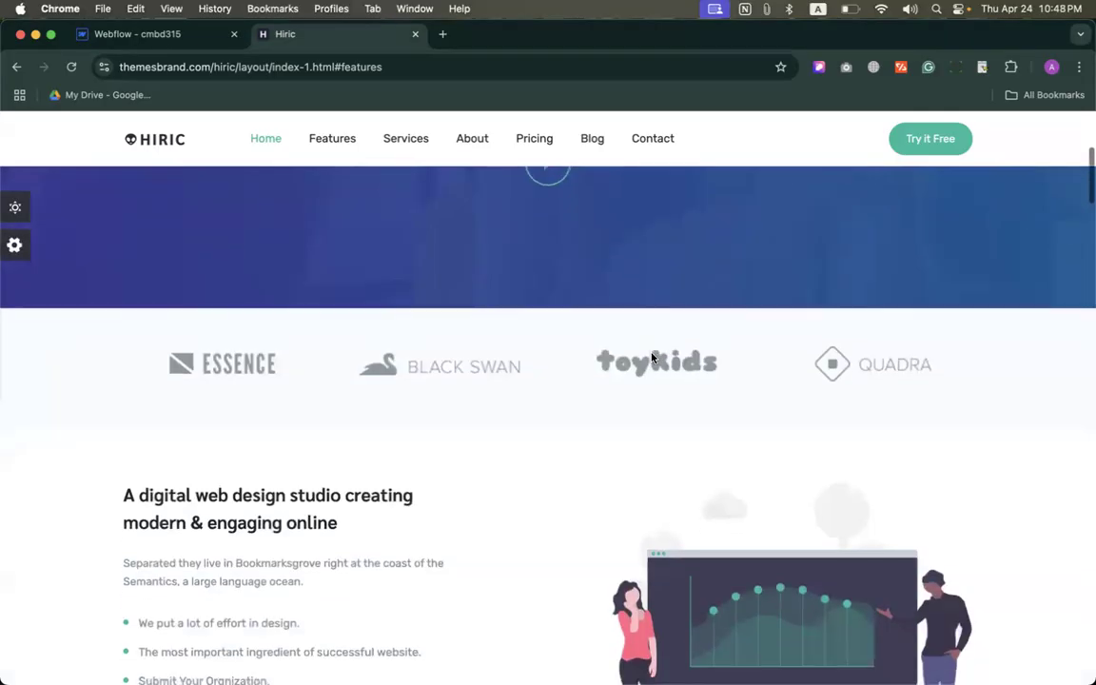
{"action": "scroll", "coordinate": [652, 357], "scroll_direction": "down", "scroll_amount": 15}
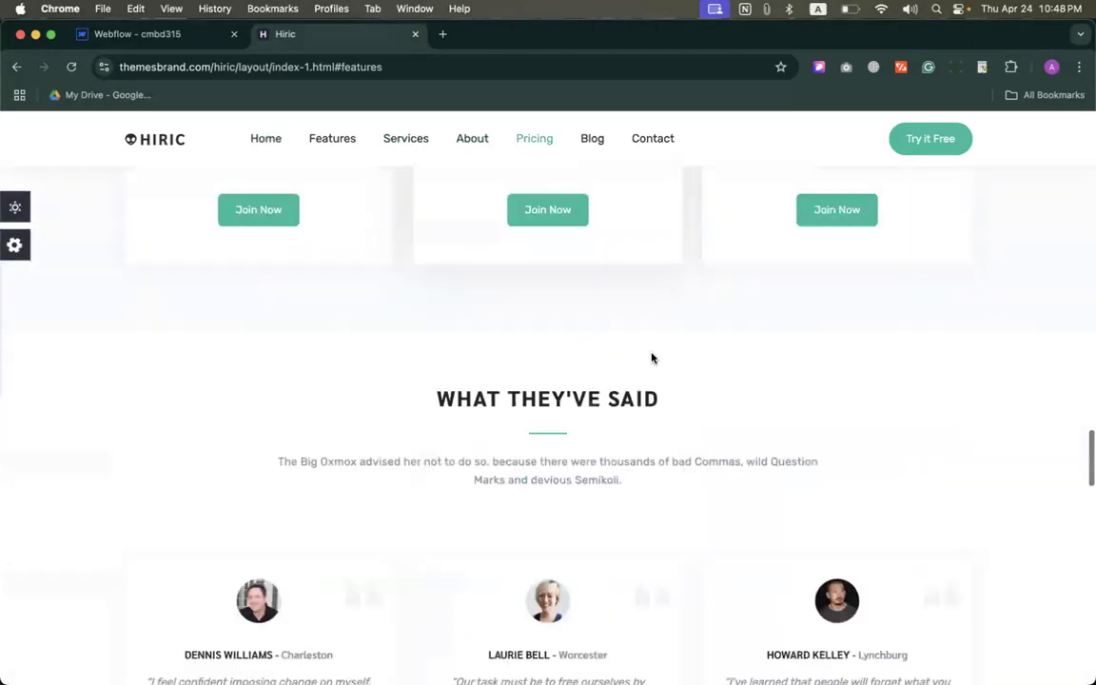
{"action": "scroll", "coordinate": [652, 357], "scroll_direction": "down", "scroll_amount": 15}
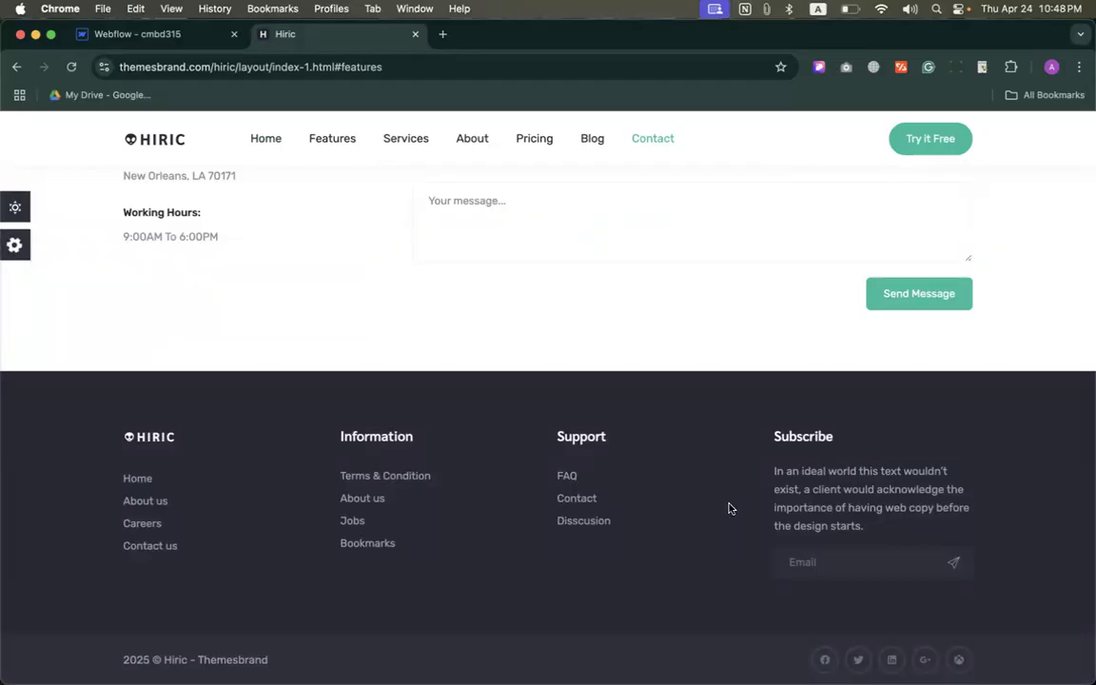
{"action": "scroll", "coordinate": [668, 441], "scroll_direction": "up", "scroll_amount": 20}
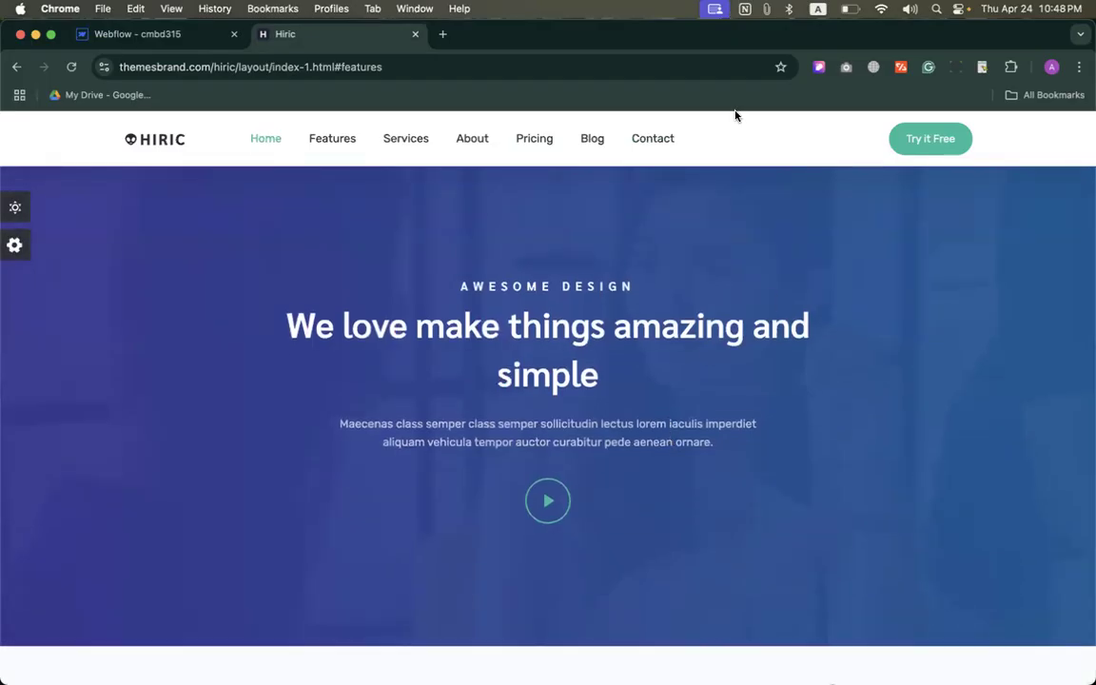
{"action": "scroll", "coordinate": [714, 285], "scroll_direction": "down", "scroll_amount": 6}
{"action": "scroll", "coordinate": [711, 288], "scroll_direction": "up", "scroll_amount": 6}
Return to the Webflow design and delete the existing hero section with all its content
{"action": "left_click", "coordinate": [112, 35]}
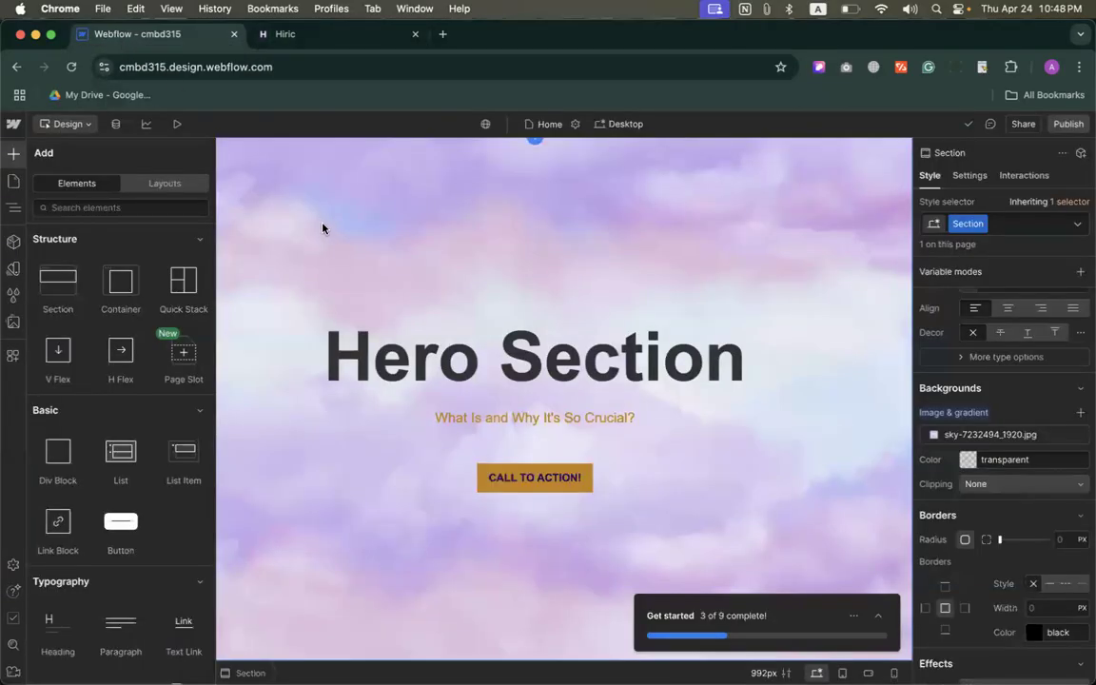
{"action": "key", "text": "z"}
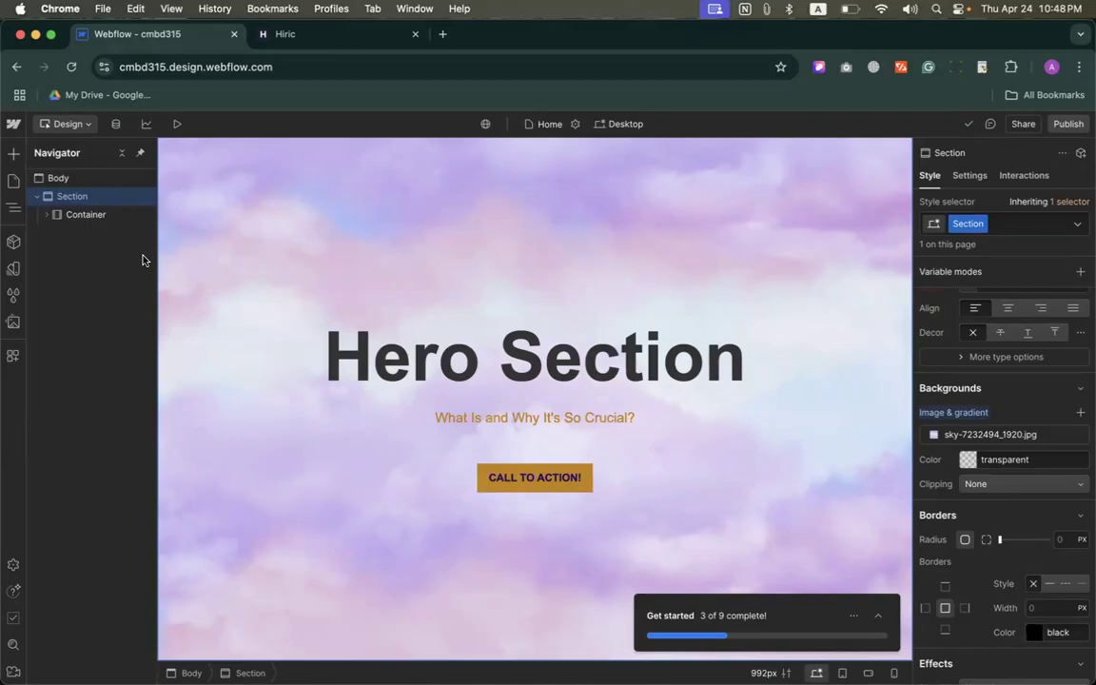
{"action": "key", "text": "Delete"}
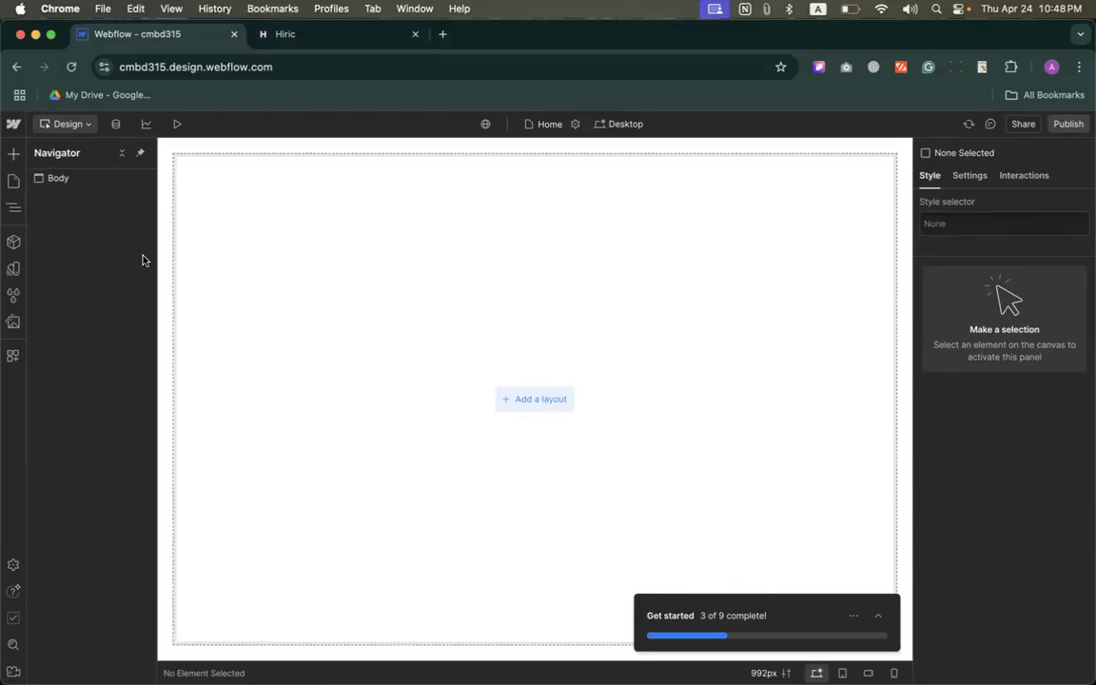
Add a Section to the empty page body and place a Container inside it
{"action": "left_click", "coordinate": [14, 155]}
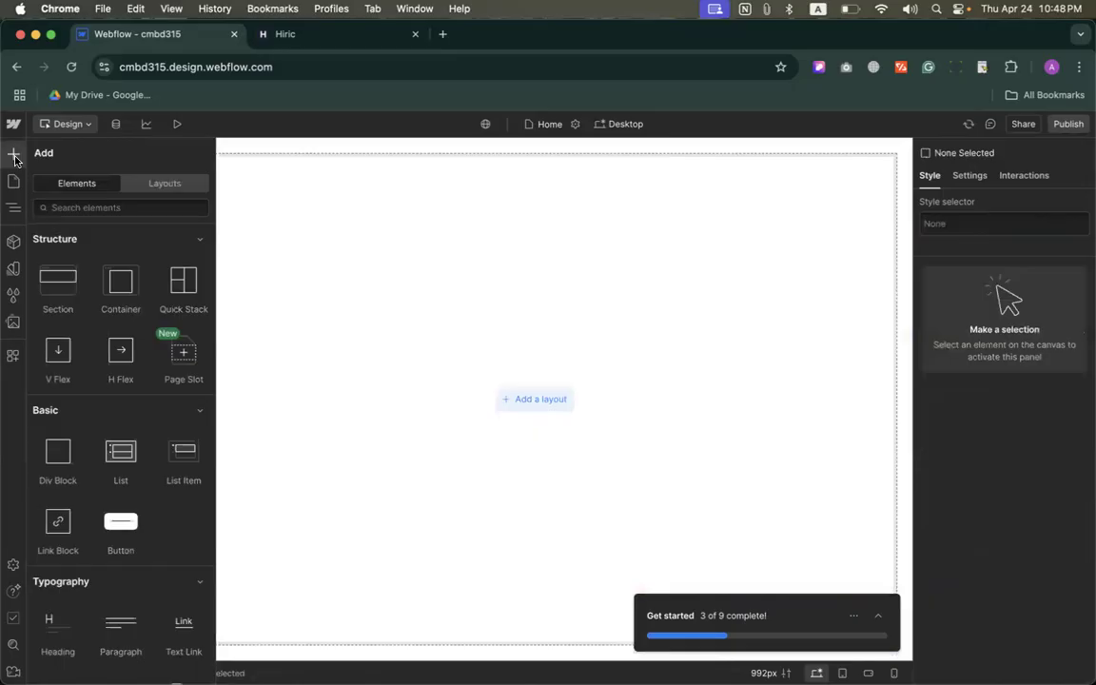
{"action": "left_click", "coordinate": [52, 289]}
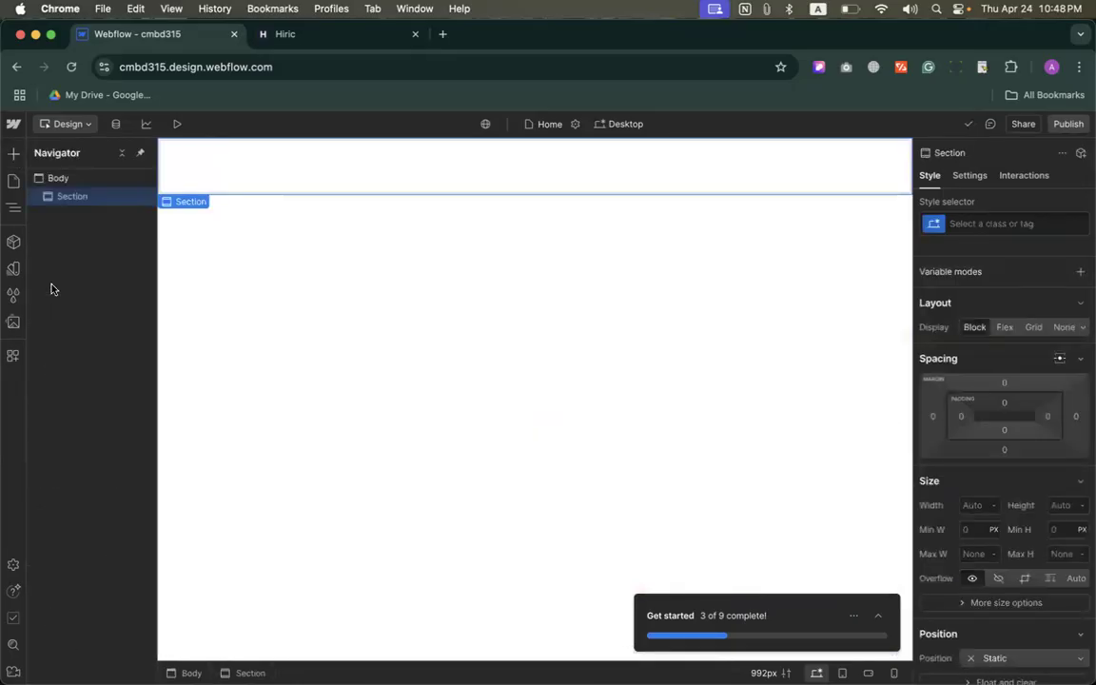
{"action": "left_click", "coordinate": [14, 157]}
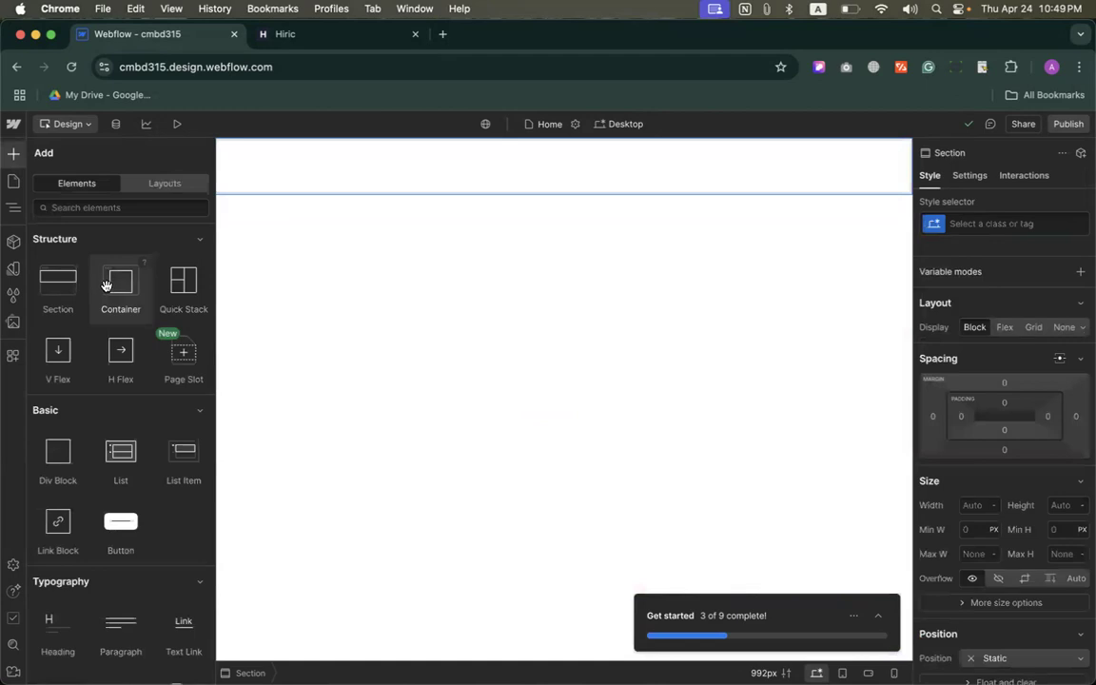
{"action": "left_click_drag", "start_coordinate": [107, 286], "coordinate": [303, 169]}
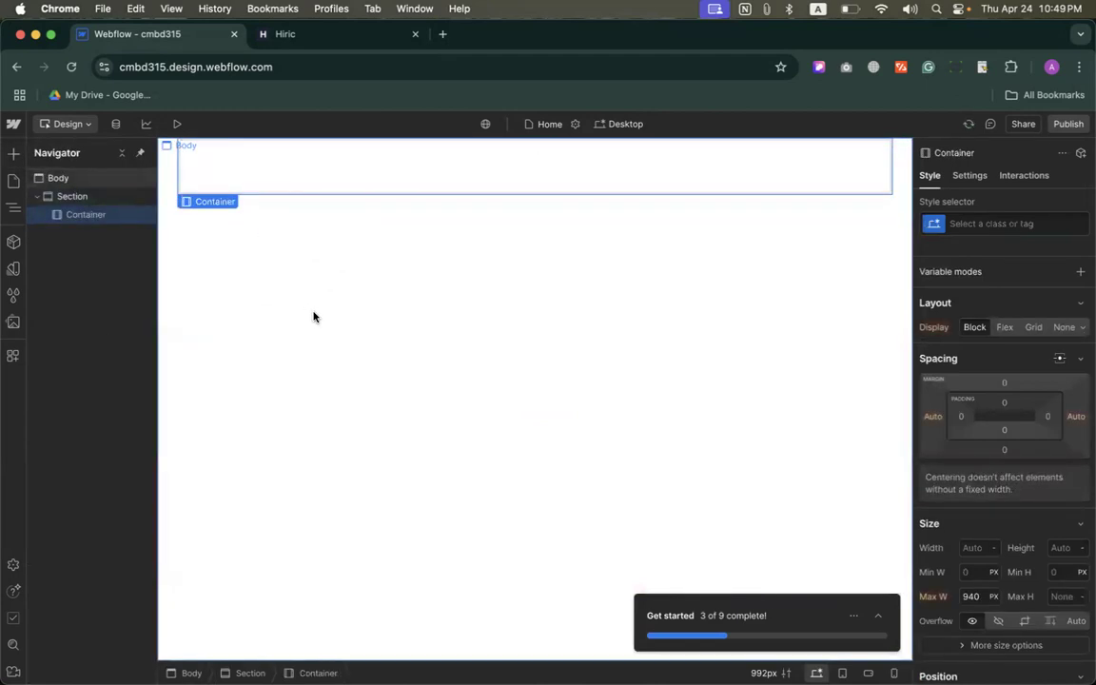
Compare the header of the Hiric template page with the Webflow elements available for building it
{"action": "left_click", "coordinate": [285, 35]}
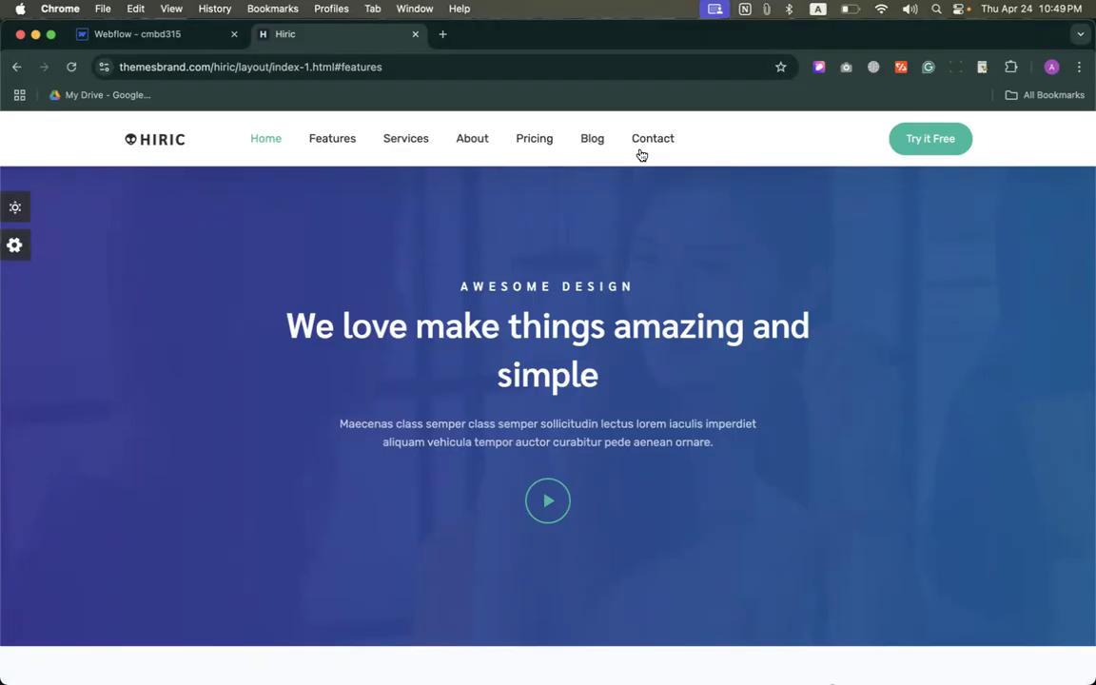
{"action": "left_click", "coordinate": [181, 32]}
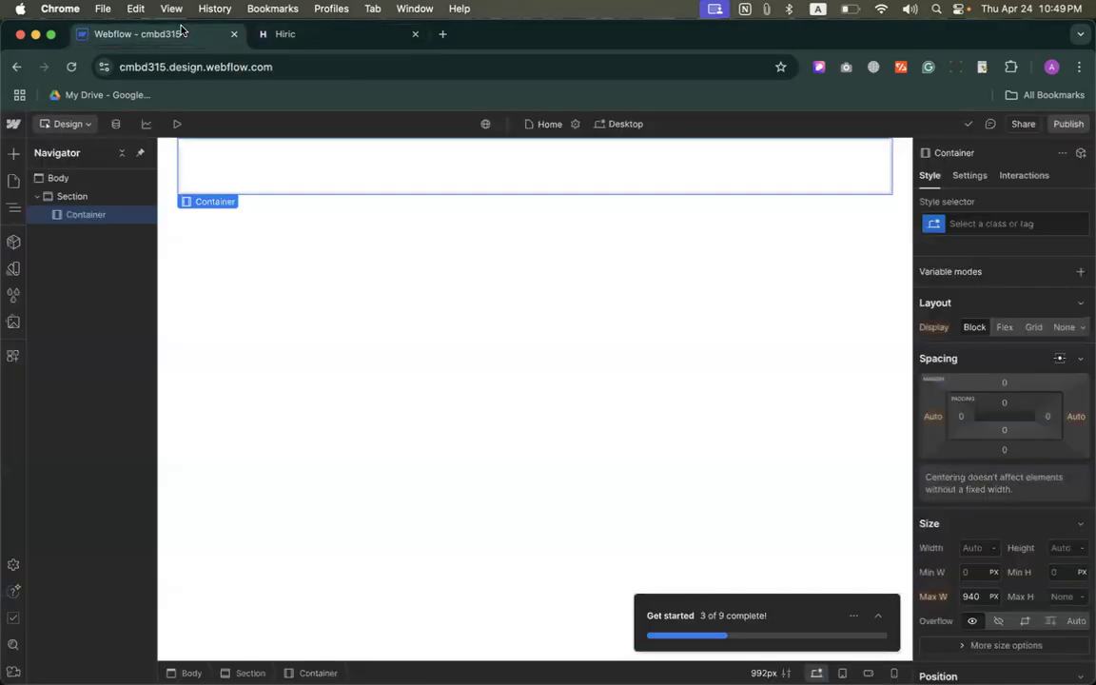
{"action": "left_click", "coordinate": [13, 149]}
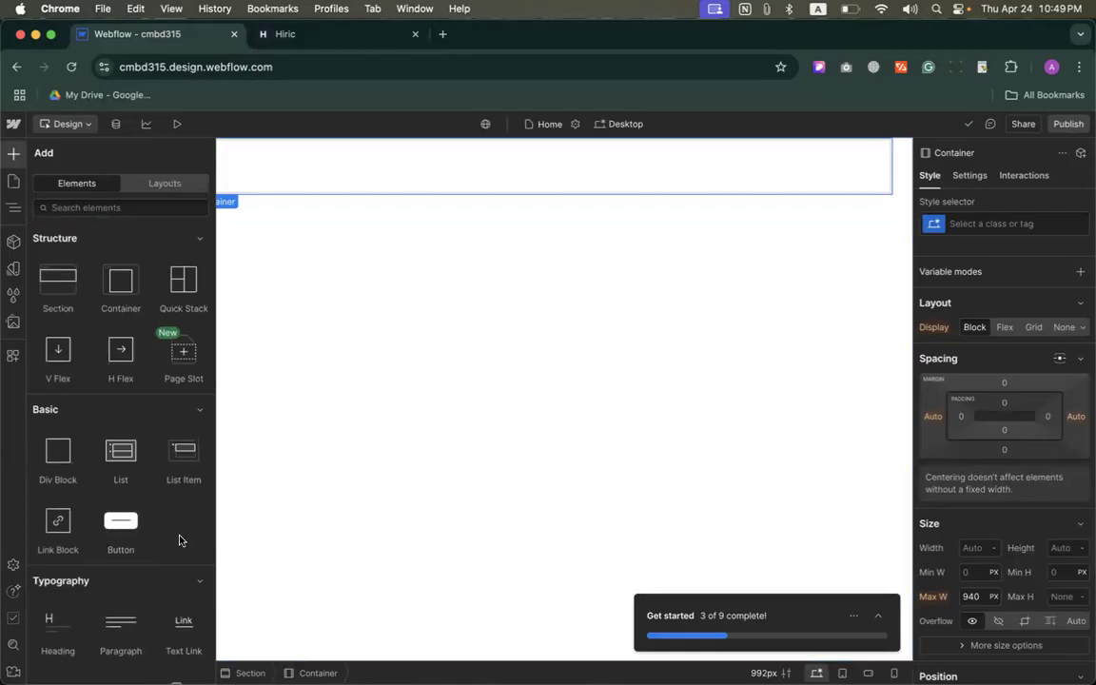
{"action": "scroll", "coordinate": [176, 604], "scroll_direction": "down", "scroll_amount": 10}
{"action": "scroll", "coordinate": [151, 446], "scroll_direction": "up", "scroll_amount": 5}
{"action": "scroll", "coordinate": [152, 447], "scroll_direction": "down", "scroll_amount": 10}
{"action": "scroll", "coordinate": [150, 444], "scroll_direction": "down", "scroll_amount": 2}
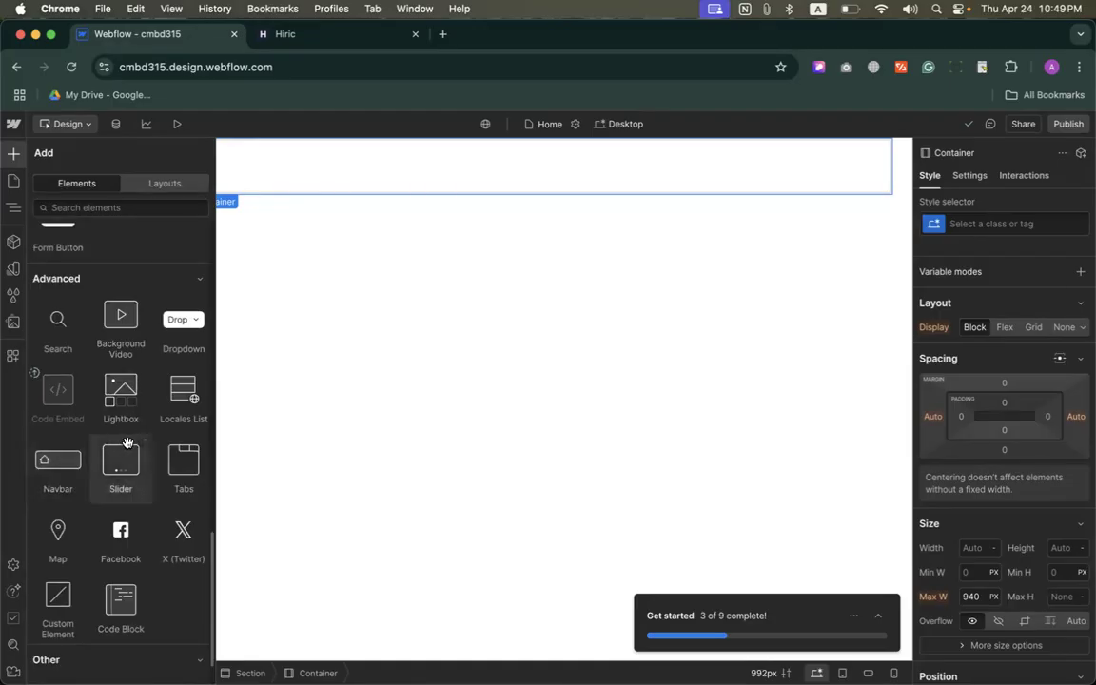
{"action": "left_click", "coordinate": [288, 33]}
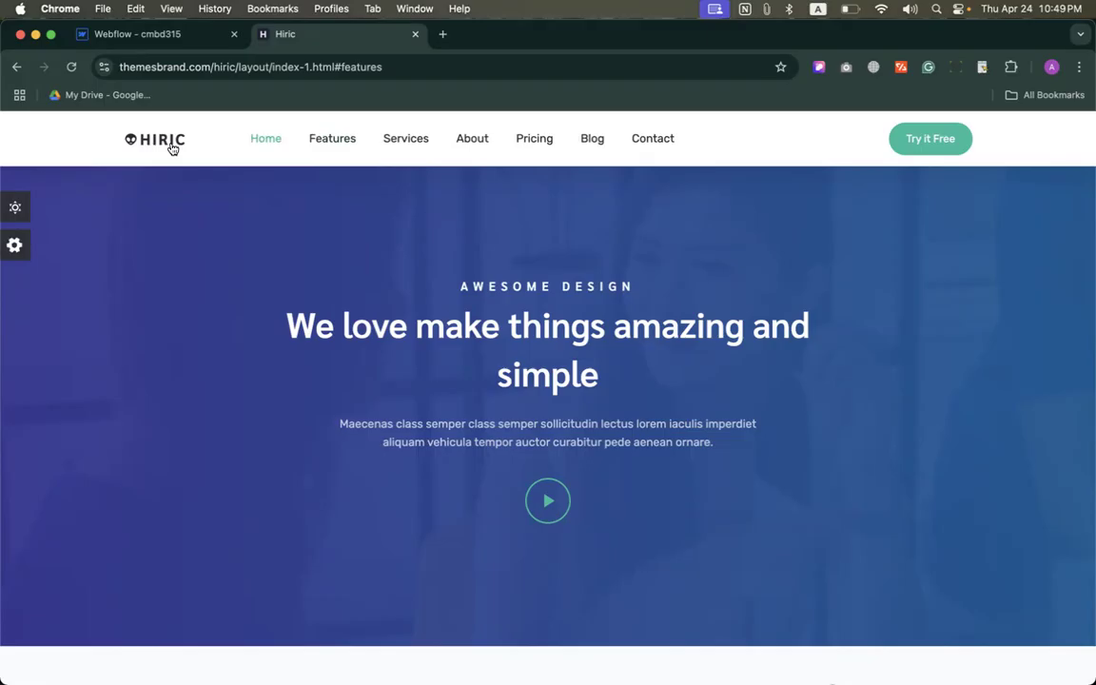
{"action": "left_click", "coordinate": [176, 38]}
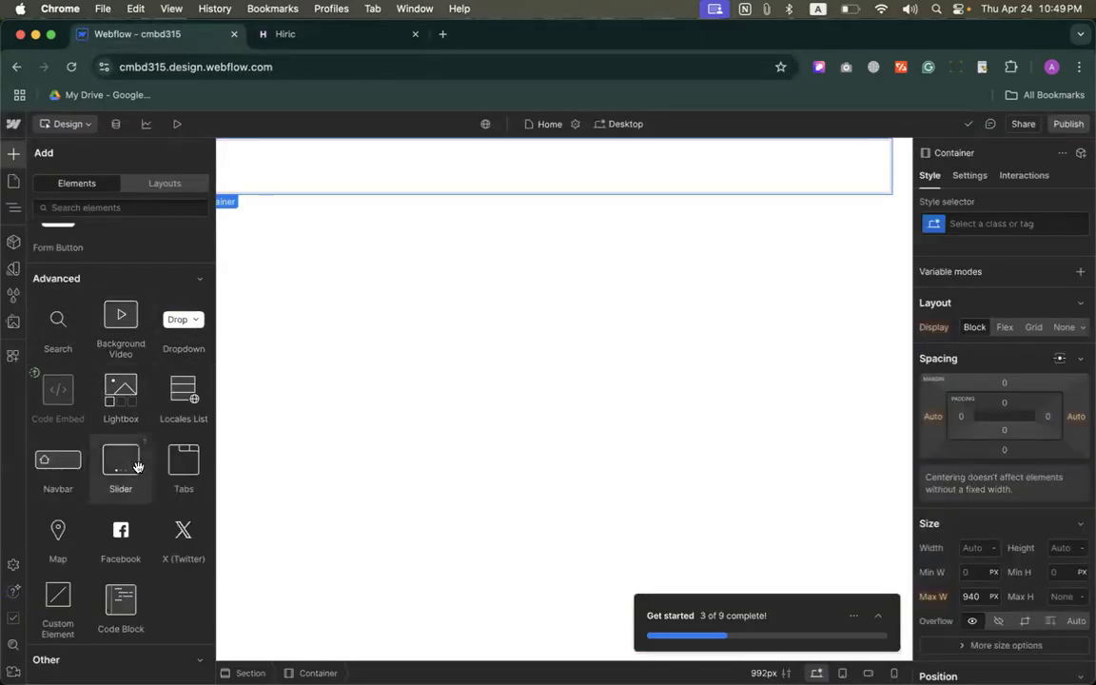
{"action": "scroll", "coordinate": [190, 457], "scroll_direction": "up", "scroll_amount": 10}
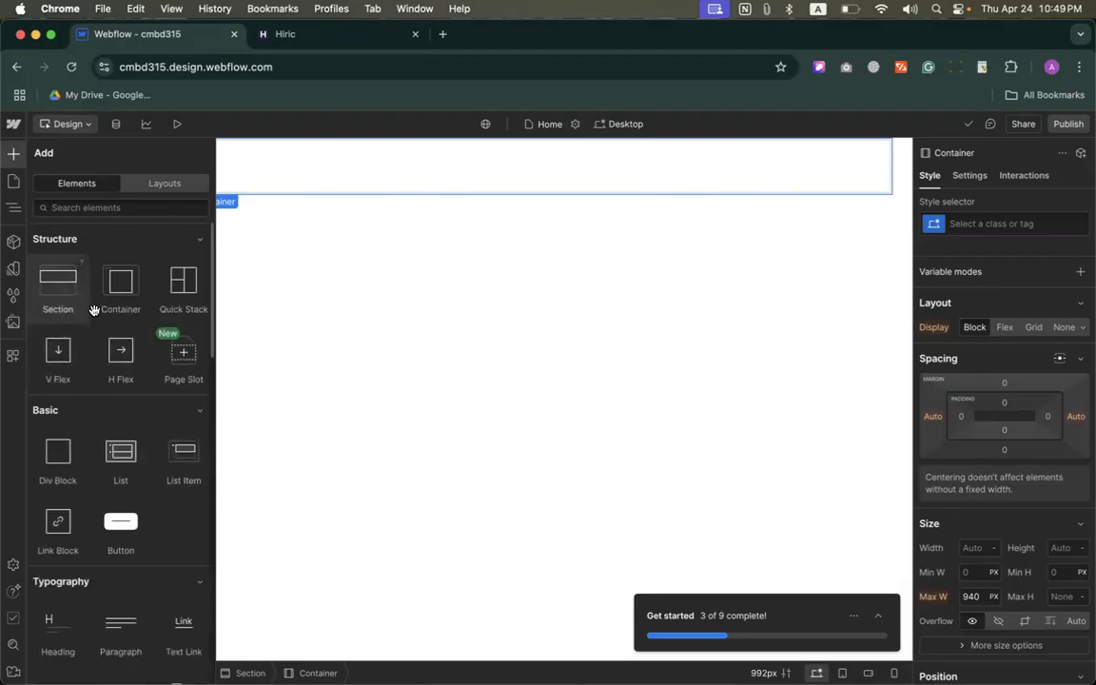
{"action": "left_click", "coordinate": [357, 41]}
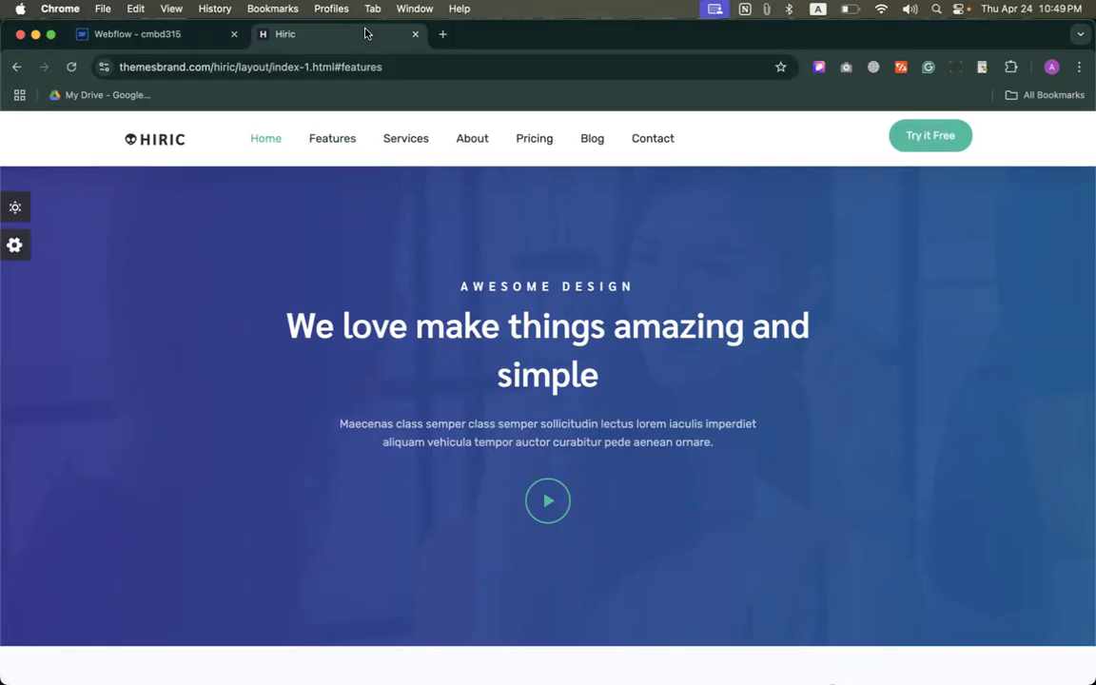
{"action": "left_click", "coordinate": [167, 35]}
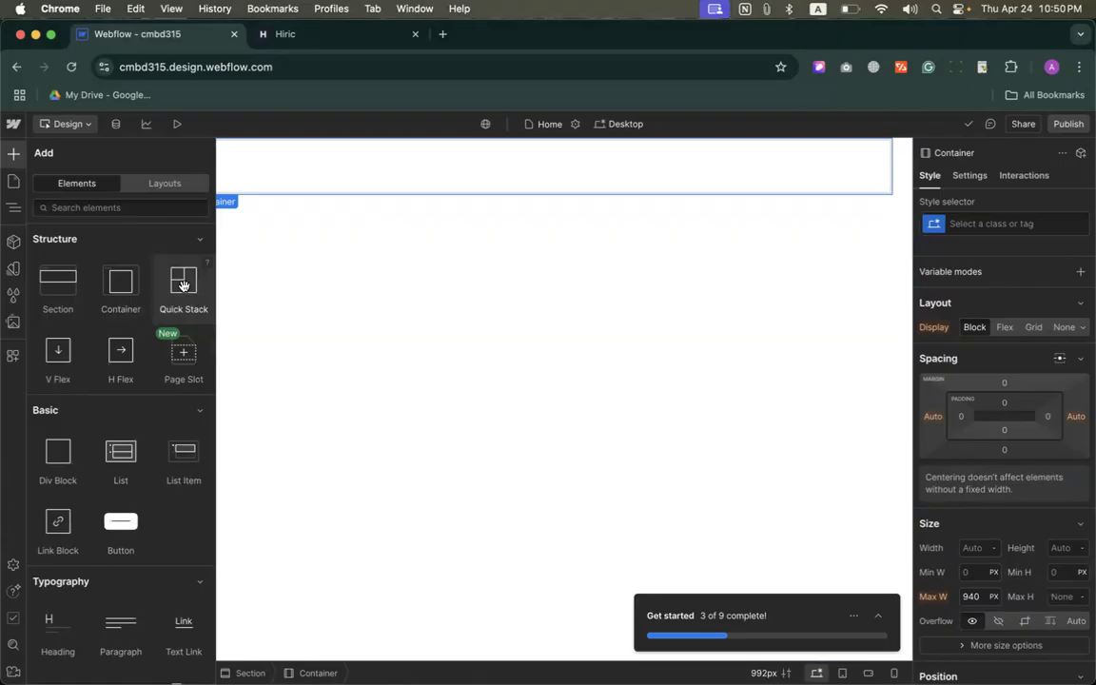
Place a two-column, one-row Quick Stack inside the Container and select its first and second cells in turn
{"action": "left_click_drag", "start_coordinate": [184, 286], "coordinate": [294, 168]}
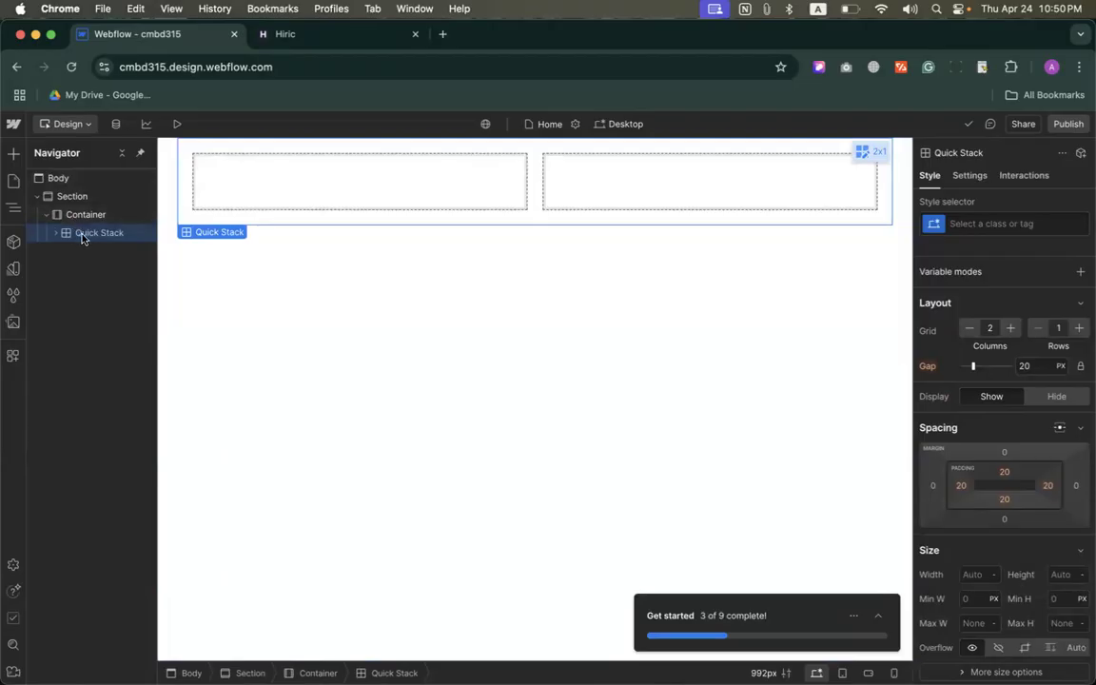
{"action": "left_click", "coordinate": [416, 173]}
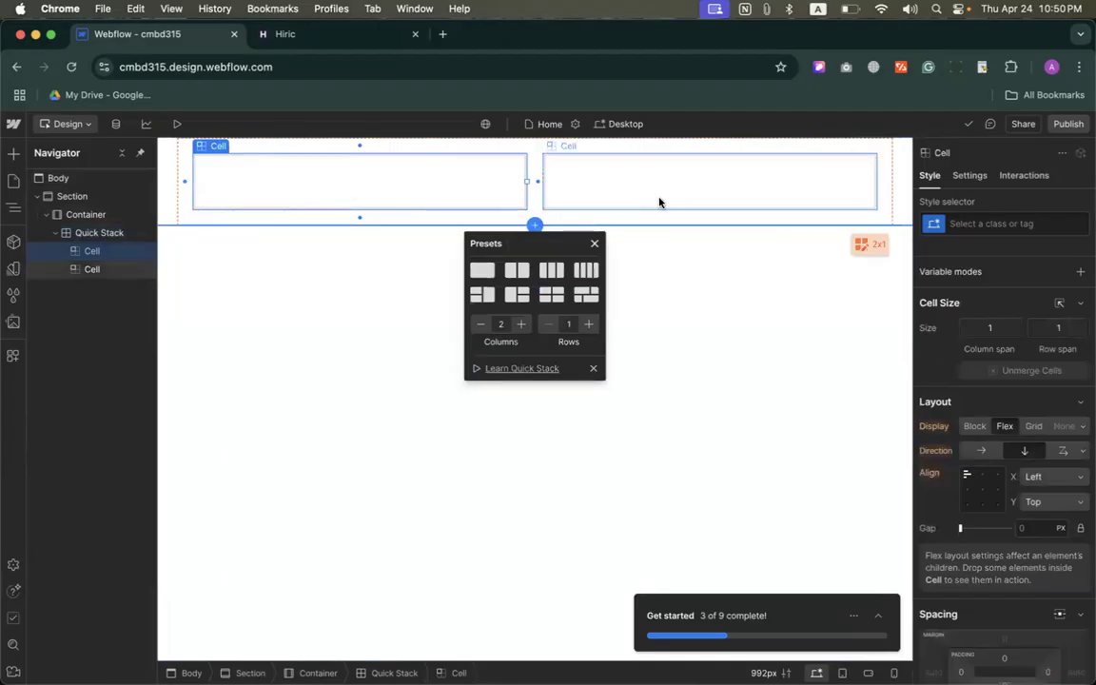
{"action": "left_click", "coordinate": [617, 179]}
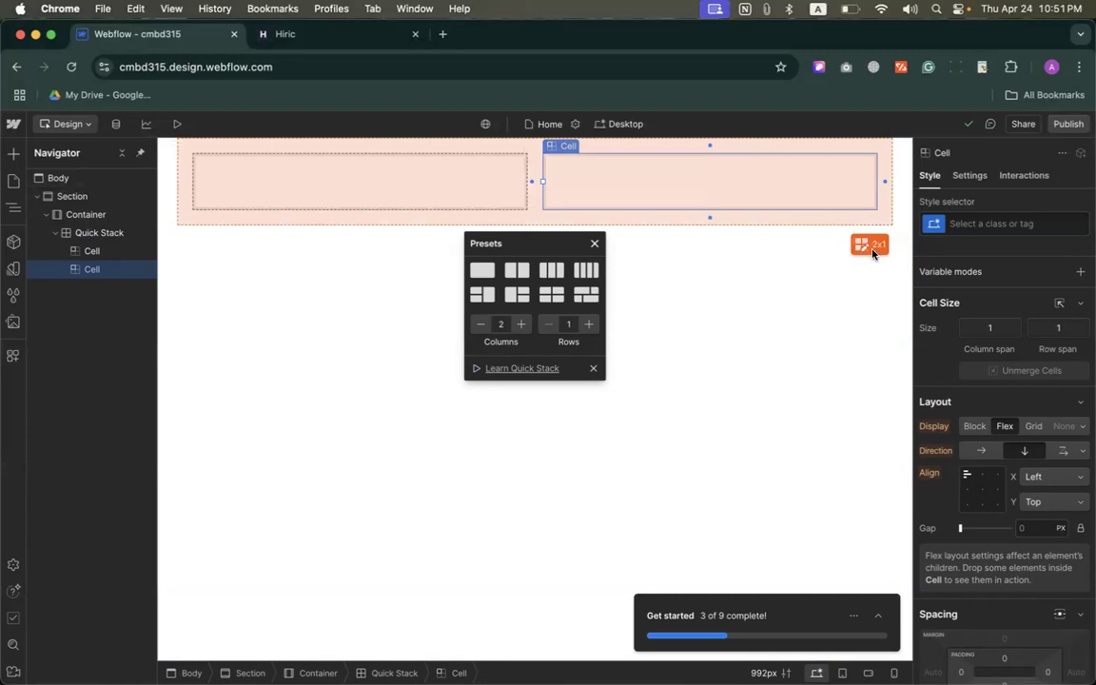
Edit the Quick Stack grid and resize its columns to 1FR for the first and 0.25FR for the second
{"action": "left_click", "coordinate": [871, 247]}
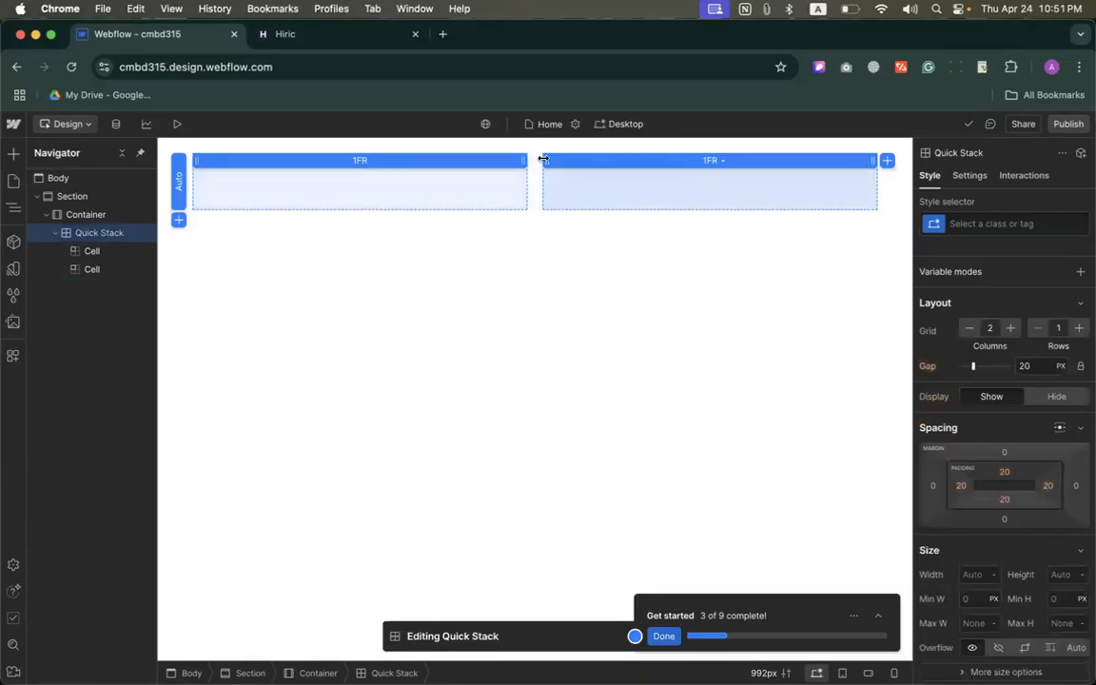
{"action": "left_click_drag", "start_coordinate": [548, 159], "coordinate": [829, 157]}
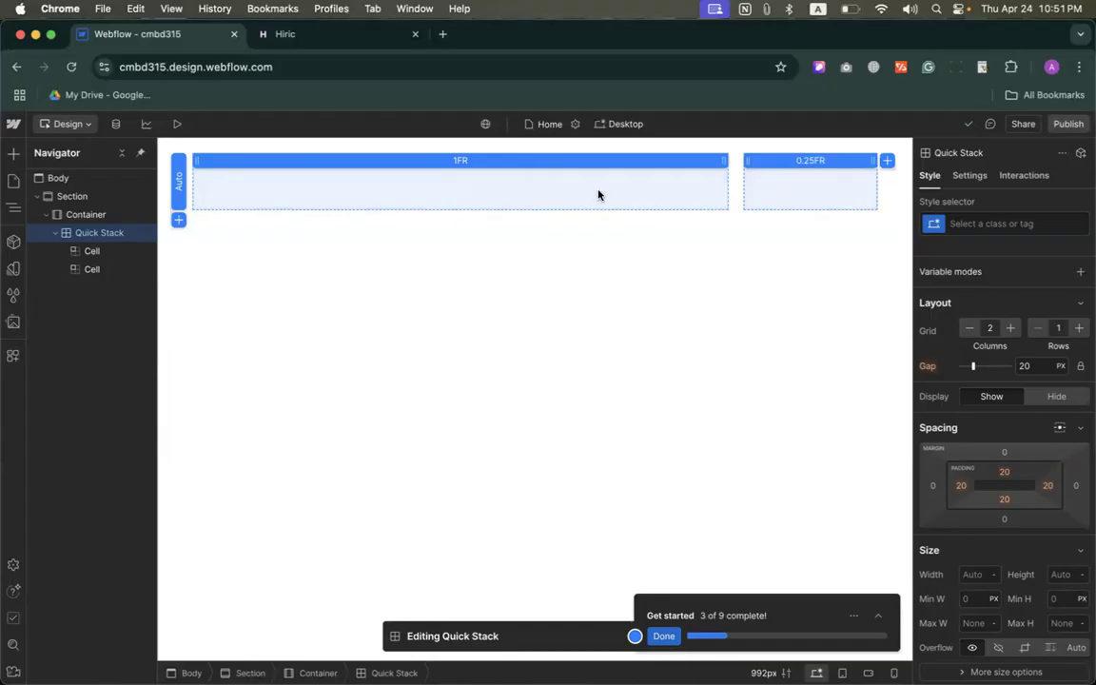
Calculate 0.25*4 in Spotlight Search to check the column ratio, and return to the grid
{"action": "key", "text": "super+space"}
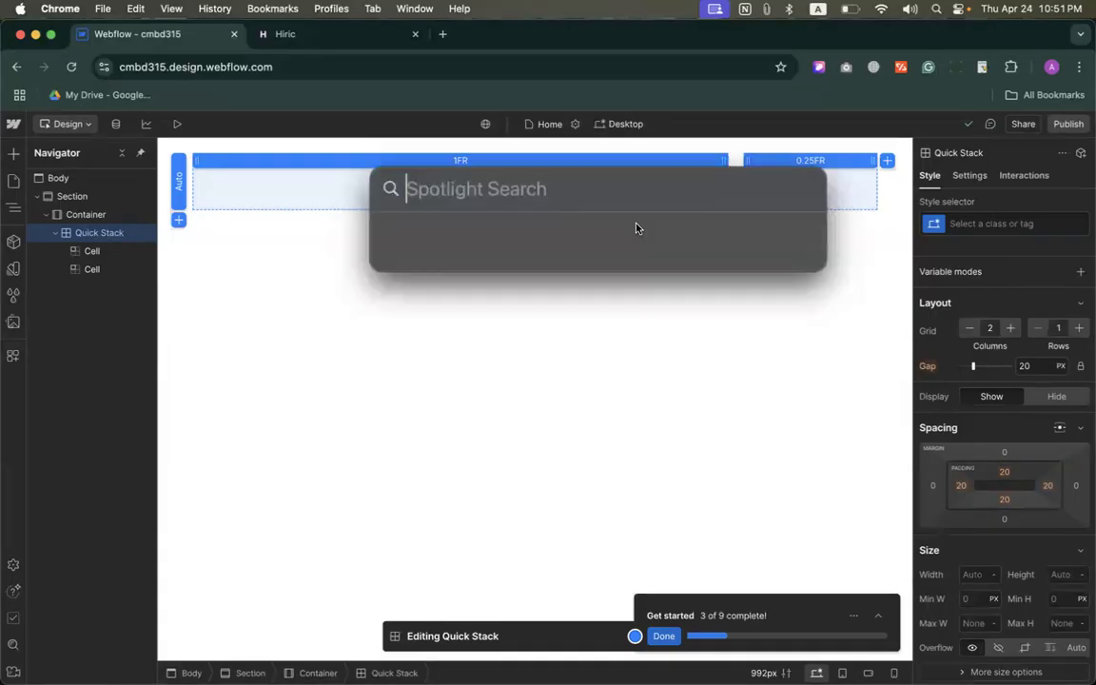
{"action": "type", "text": "0."}
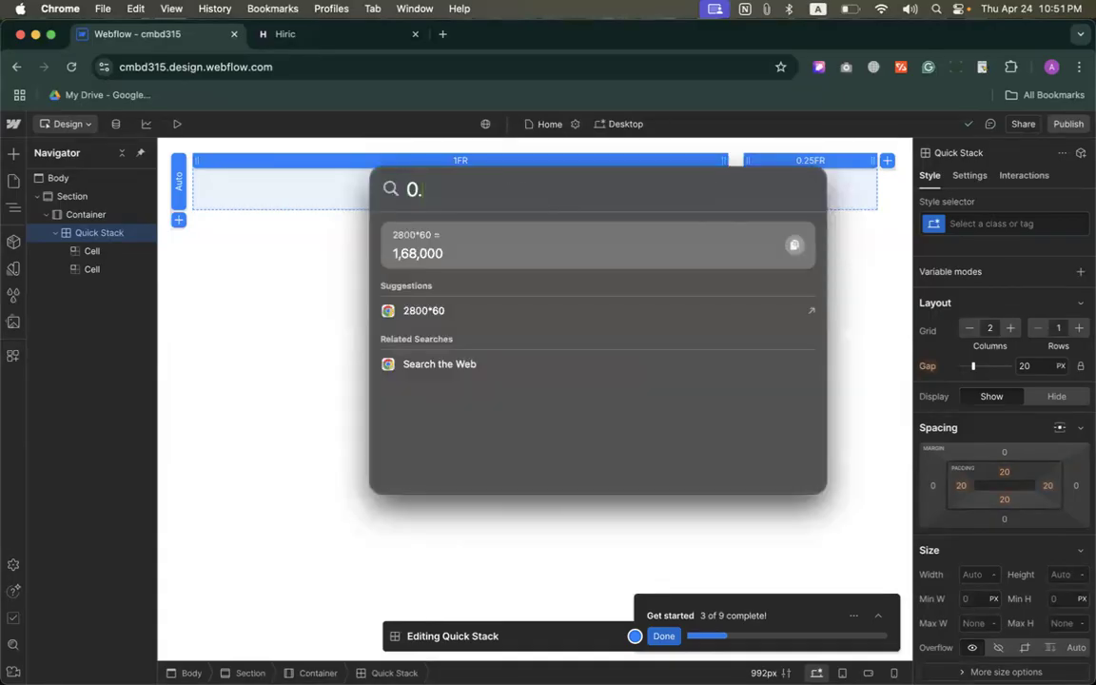
{"action": "type", "text": "25*4"}
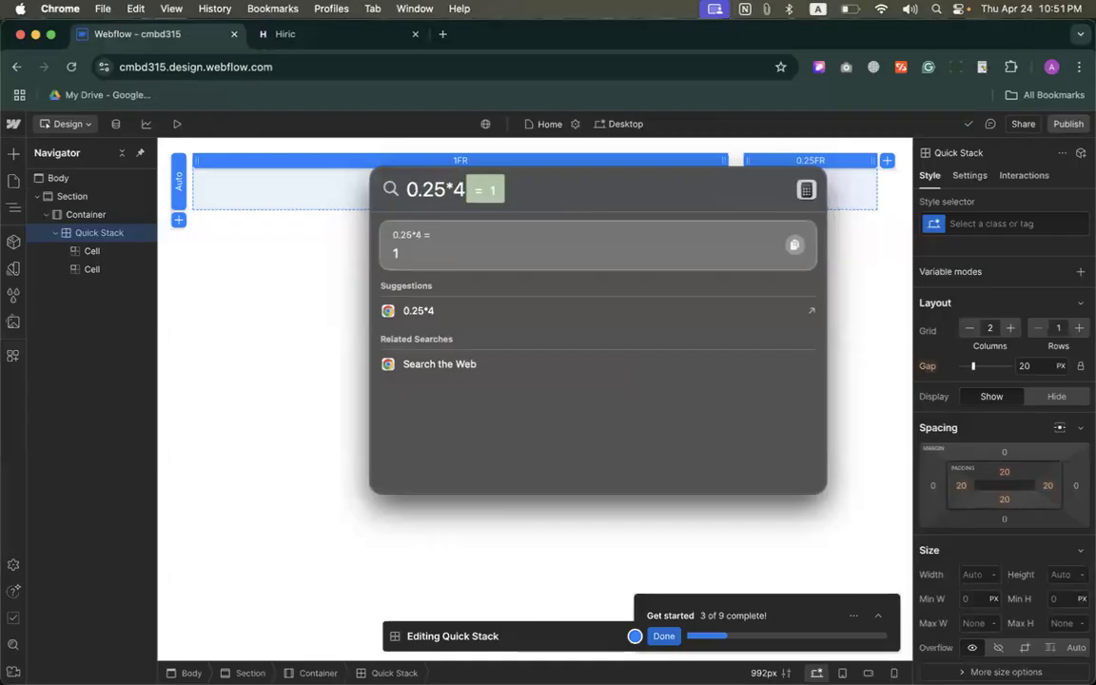
{"action": "left_click", "coordinate": [295, 198]}
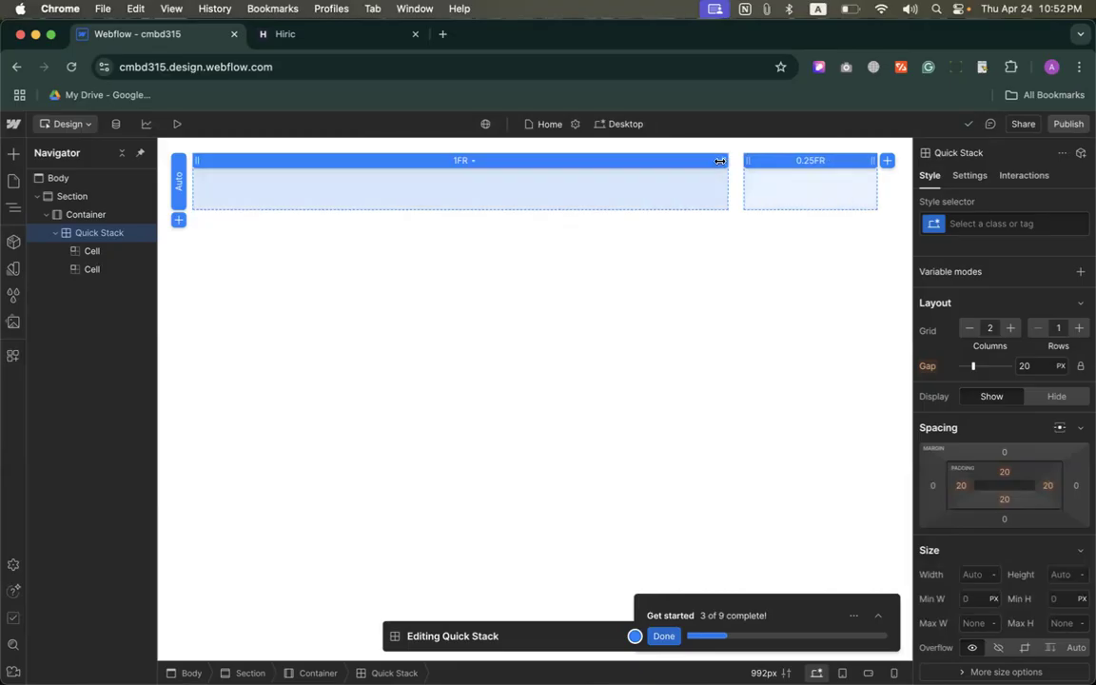
Widen the Quick Stack's first column to 2FR, finish the grid editing and select both cells in turn
{"action": "left_click_drag", "start_coordinate": [720, 161], "coordinate": [797, 163]}
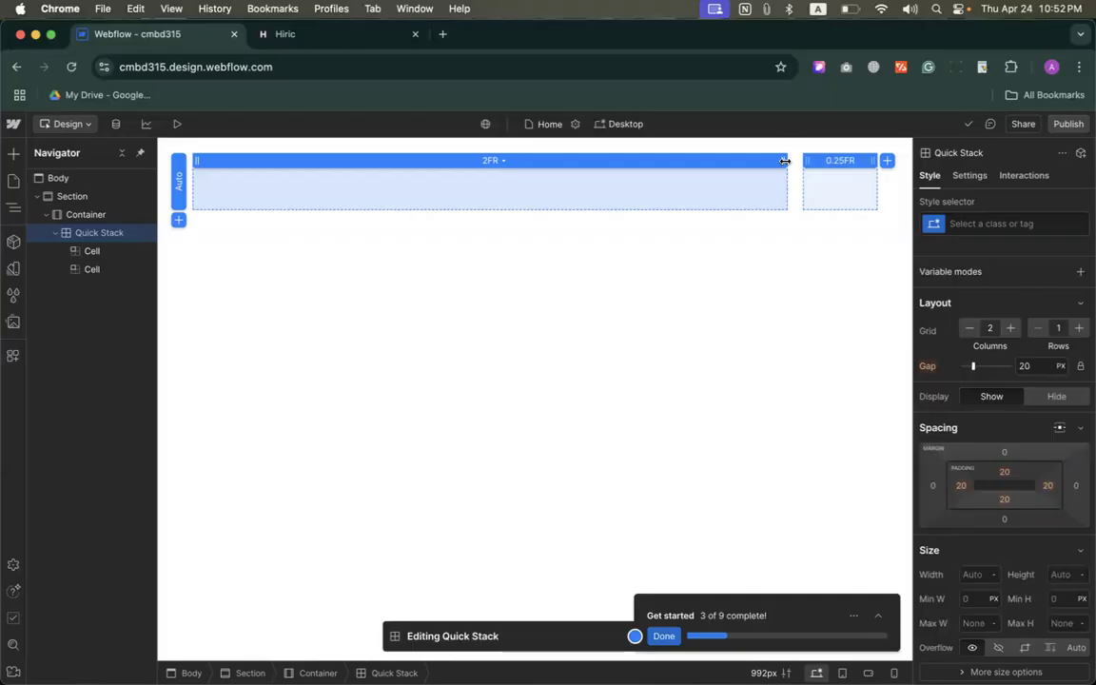
{"action": "left_click", "coordinate": [650, 635]}
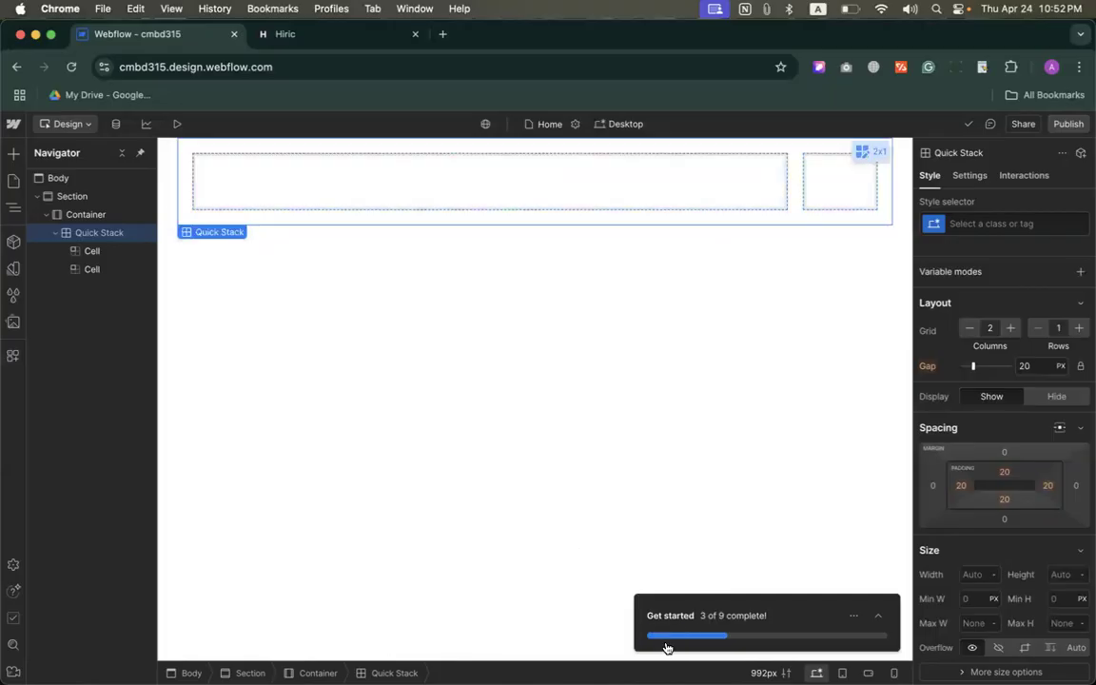
{"action": "left_click", "coordinate": [607, 170]}
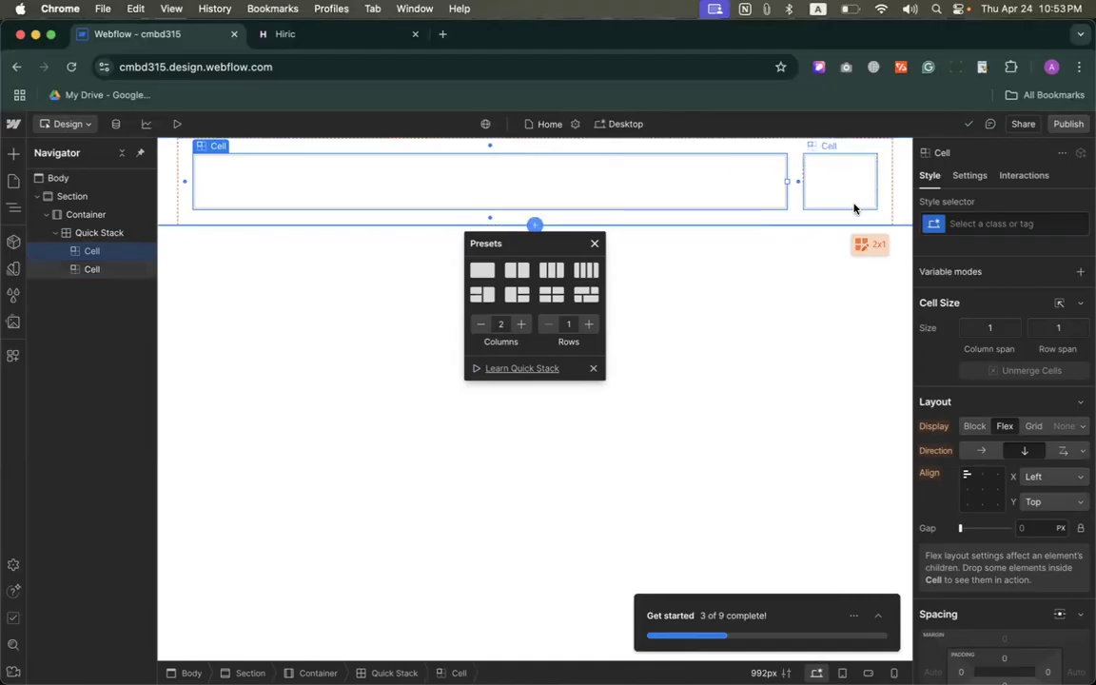
{"action": "left_click", "coordinate": [819, 181]}
{"action": "left_click", "coordinate": [631, 183]}
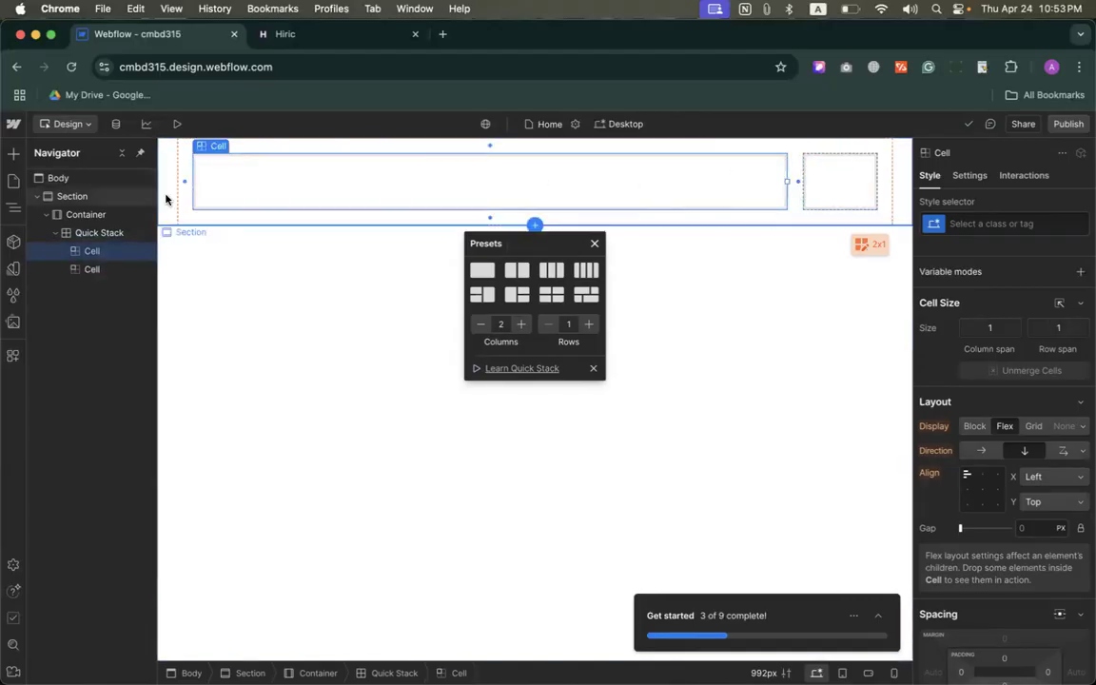
Place a Button element in the narrow second cell of the Quick Stack
{"action": "left_click", "coordinate": [14, 152]}
{"action": "scroll", "coordinate": [102, 238], "scroll_direction": "down", "scroll_amount": 3}
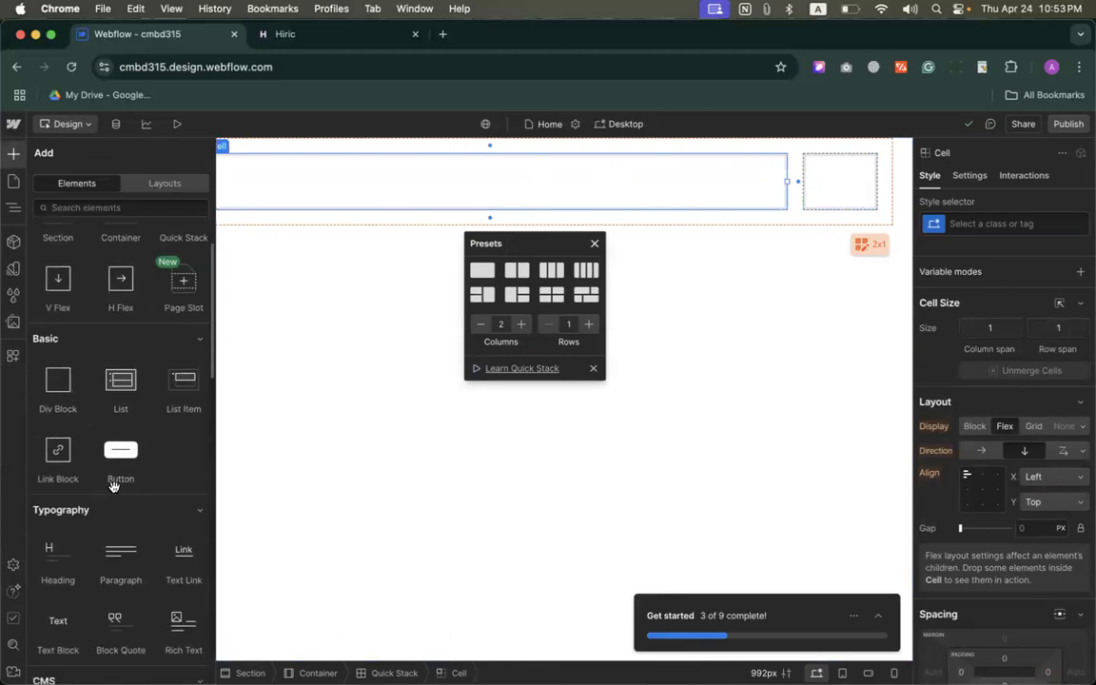
{"action": "left_click_drag", "start_coordinate": [118, 455], "coordinate": [825, 173]}
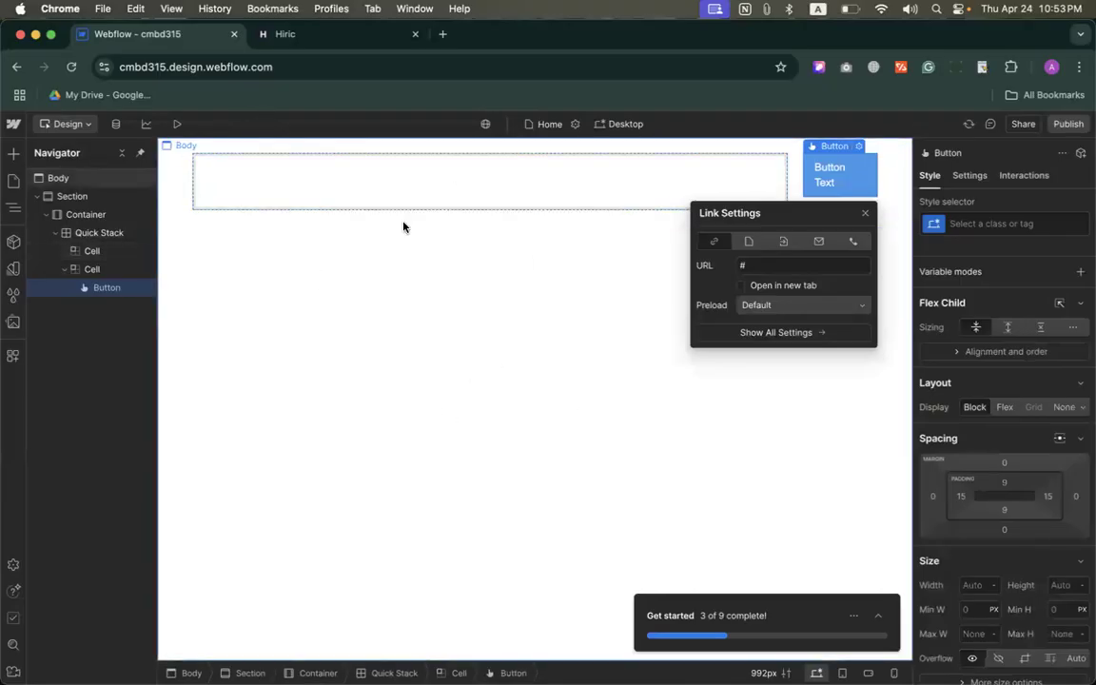
Check the header of the Hiric page, return to the Webflow design and set the canvas width to 1439 px
{"action": "left_click", "coordinate": [307, 33]}
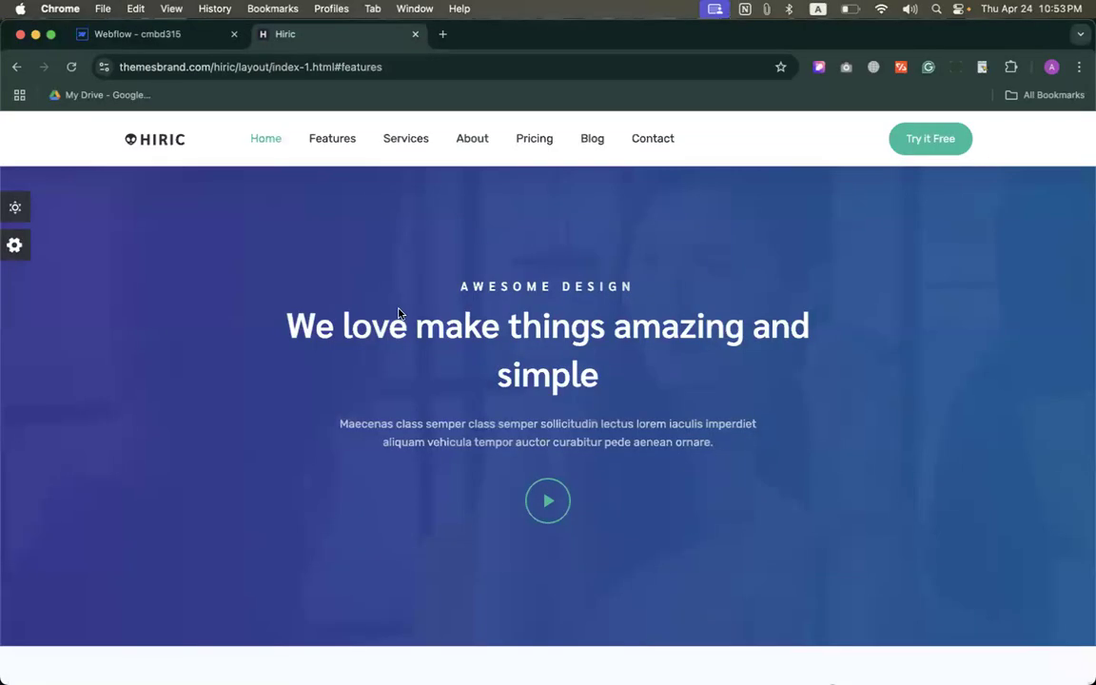
{"action": "left_click", "coordinate": [167, 34]}
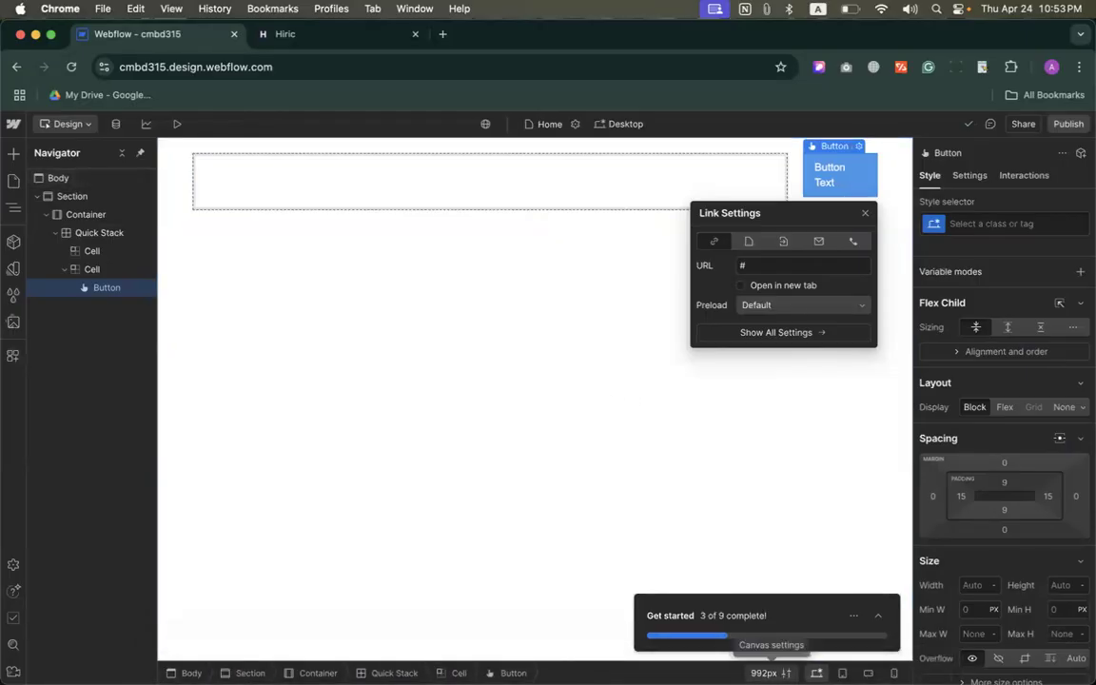
{"action": "left_click", "coordinate": [764, 673]}
{"action": "type", "text": "14"}
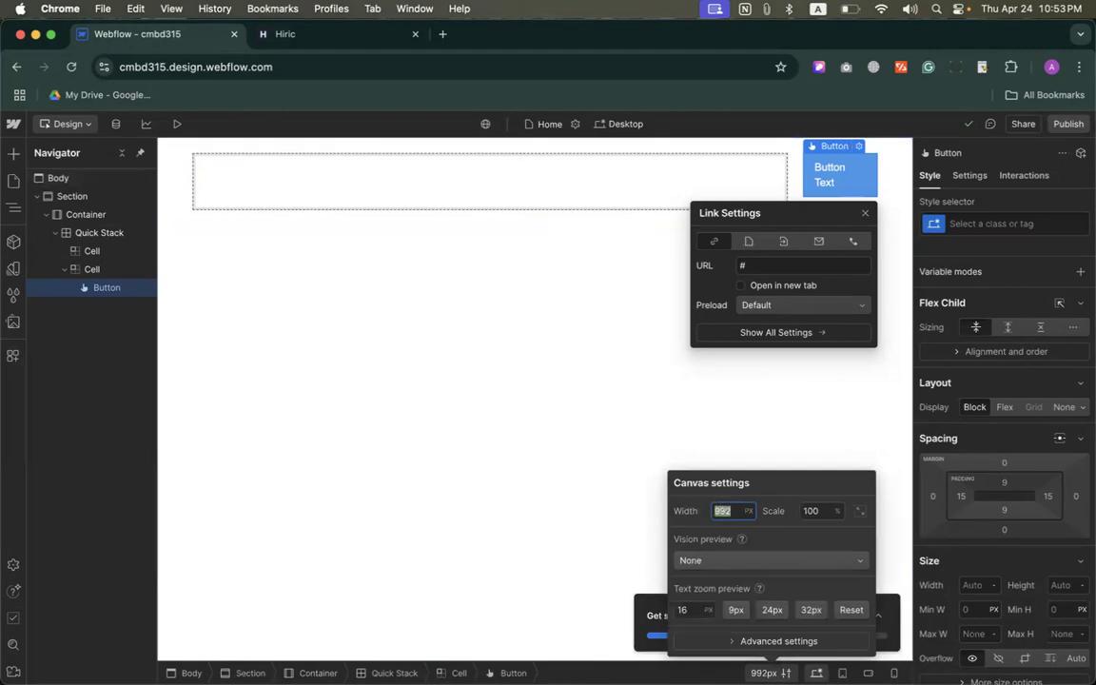
{"action": "type", "text": "39"}
{"action": "key", "text": "Return"}
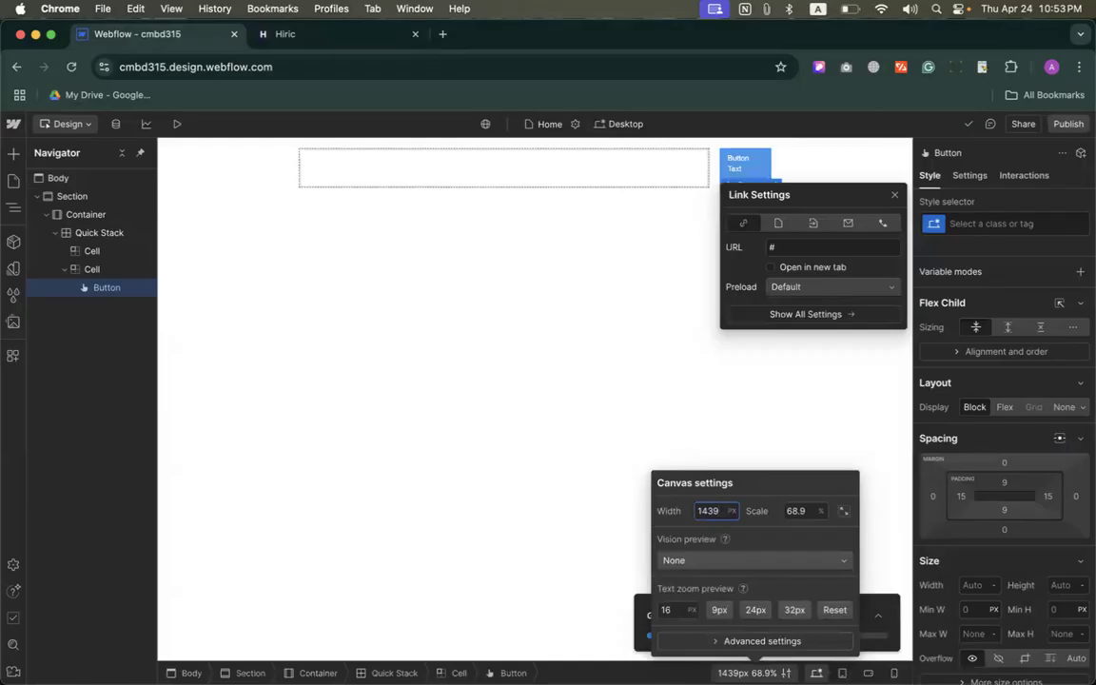
{"action": "left_click", "coordinate": [727, 670]}
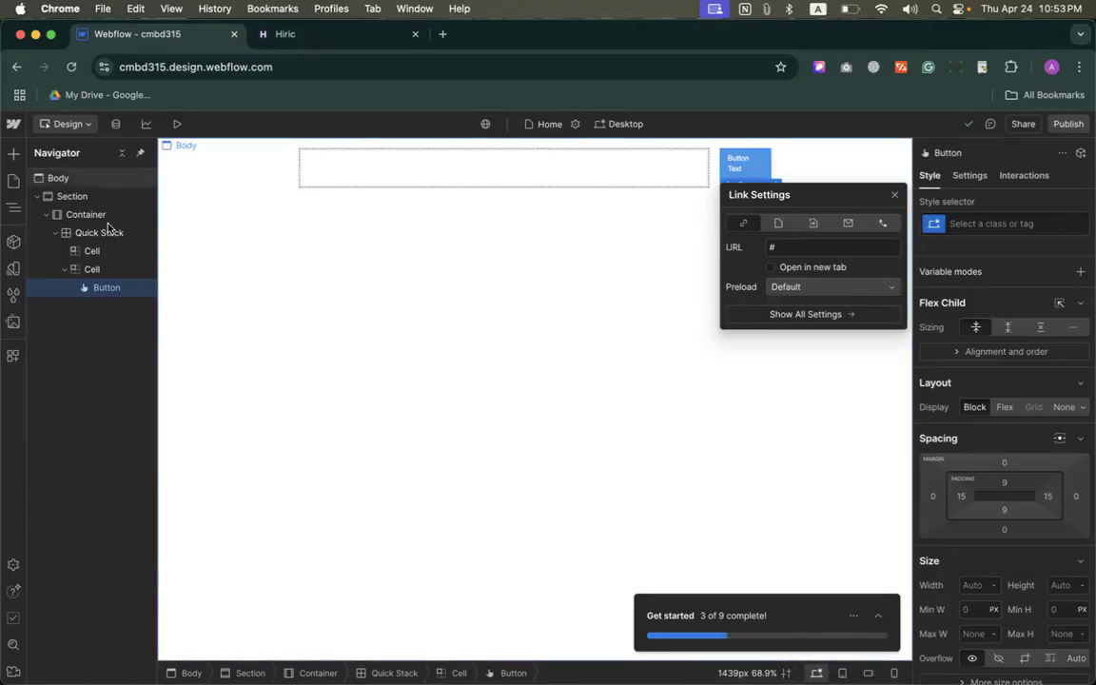
Set the Container's maximum width to 90 VW and compare its side spacing with the Hiric page's header
{"action": "left_click", "coordinate": [65, 214]}
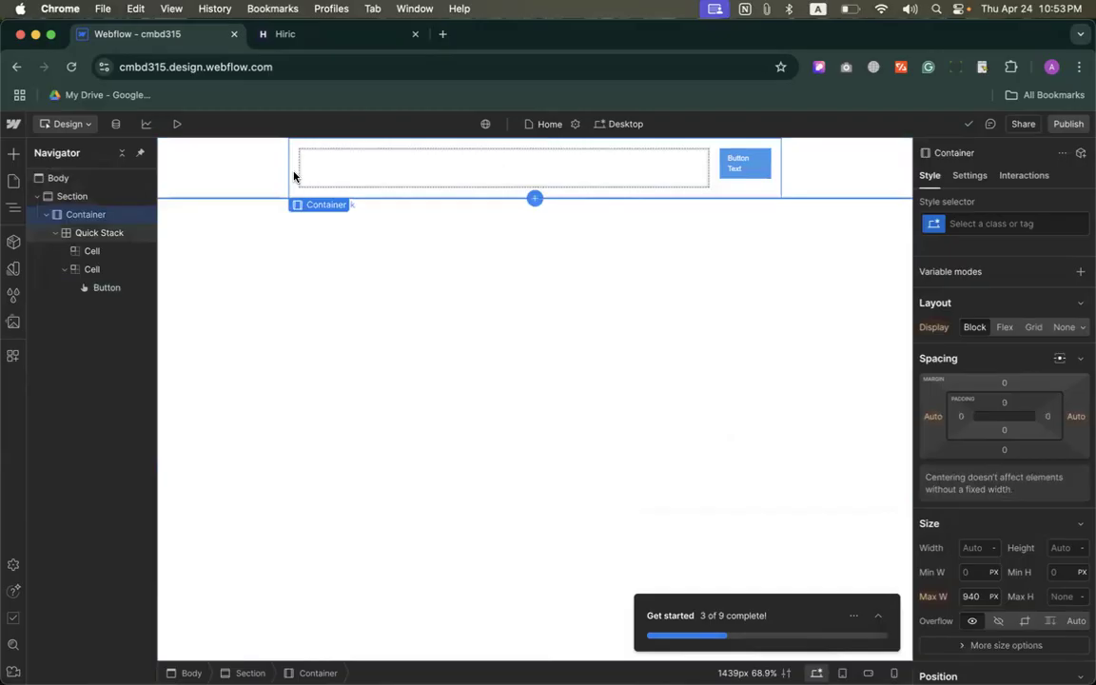
{"action": "left_click", "coordinate": [975, 597]}
{"action": "type", "text": "90vw"}
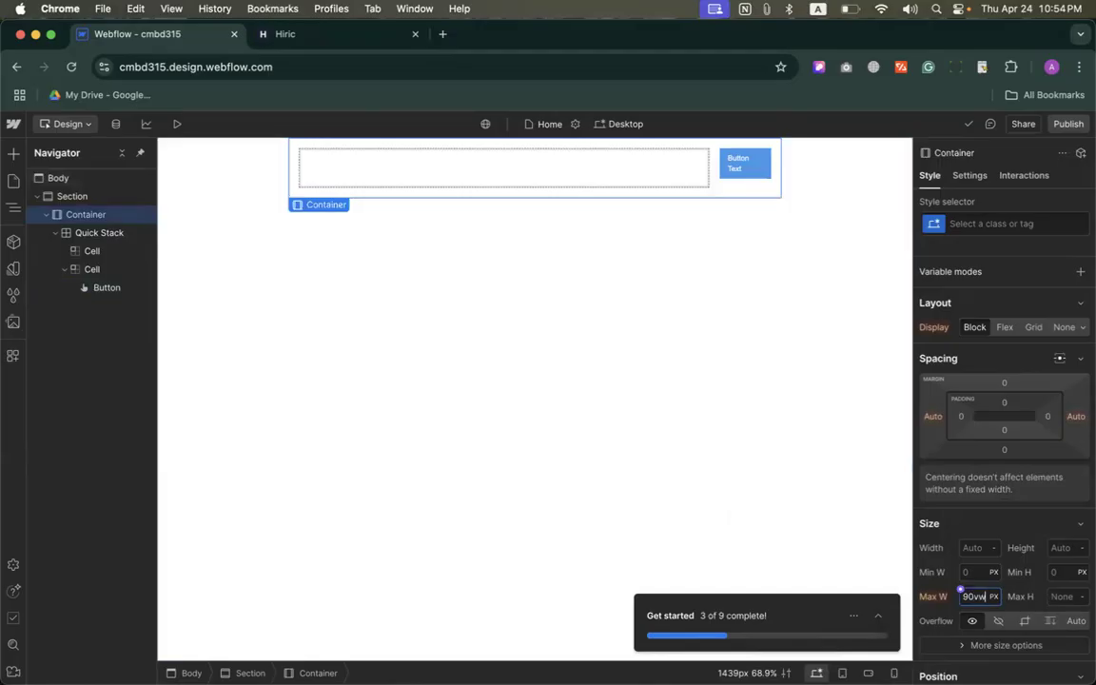
{"action": "key", "text": "Return"}
{"action": "left_click", "coordinate": [316, 36]}
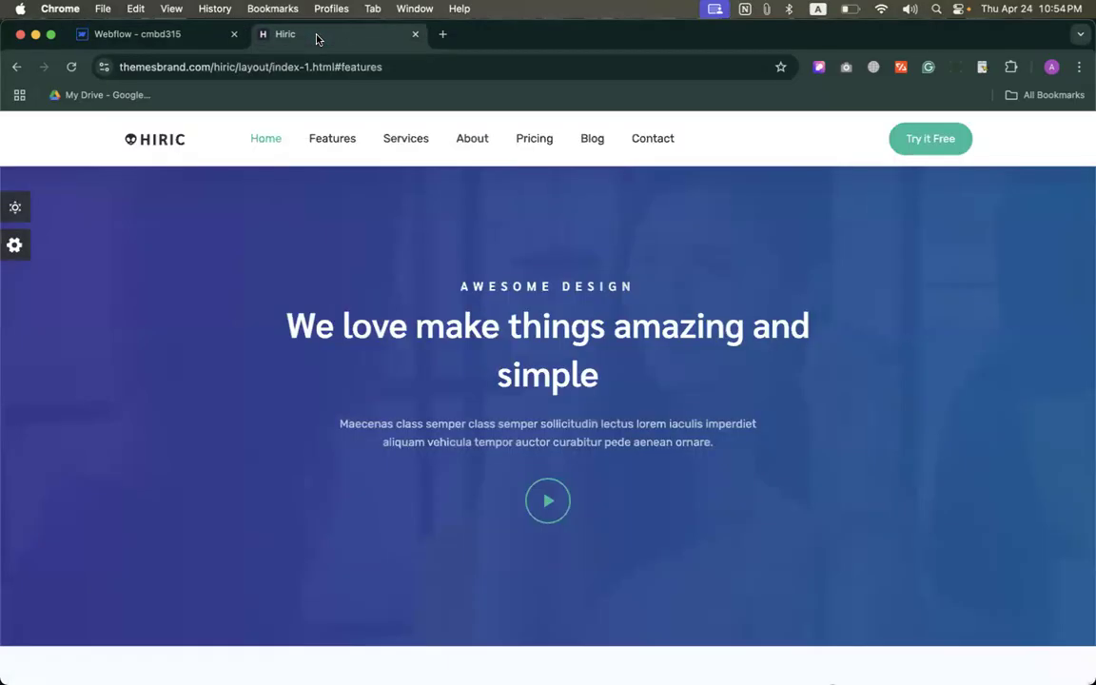
{"action": "left_click", "coordinate": [154, 31]}
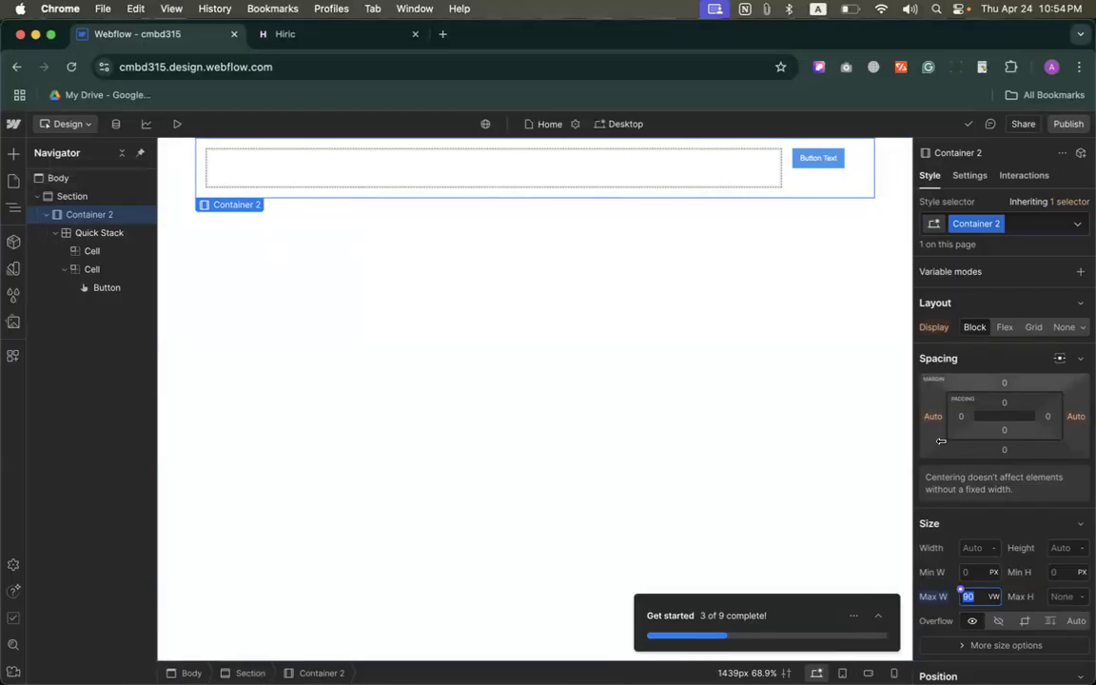
{"action": "left_click", "coordinate": [916, 591]}
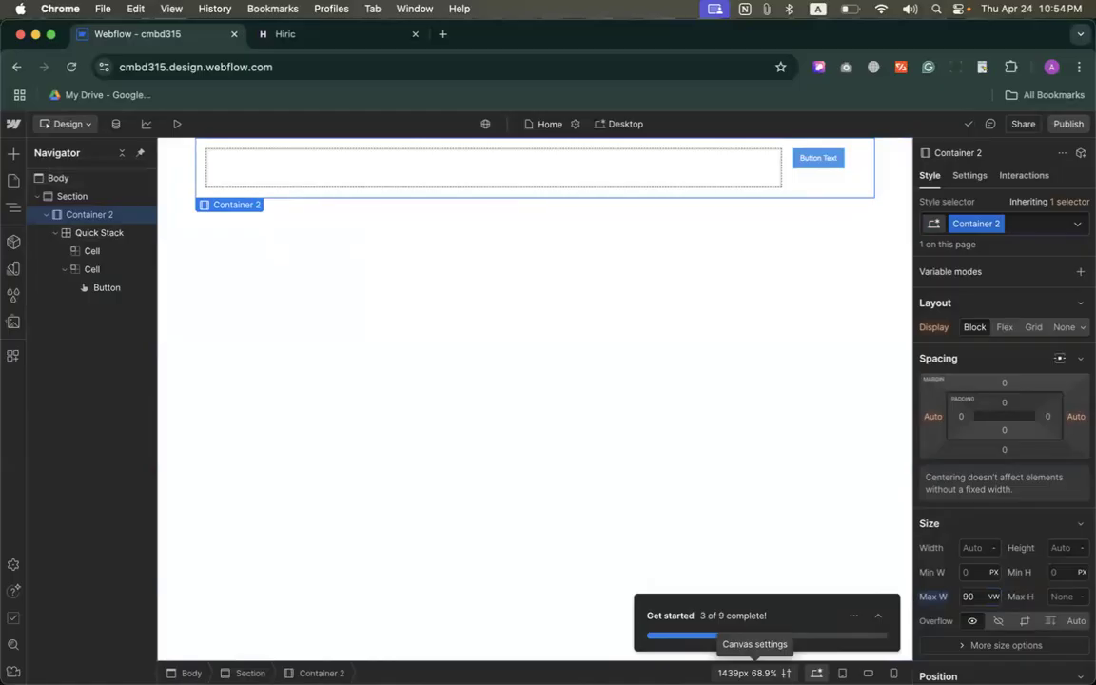
Search the web for "my viewport size" in a new browser tab and open whatismyviewport.com
{"action": "left_click", "coordinate": [443, 35]}
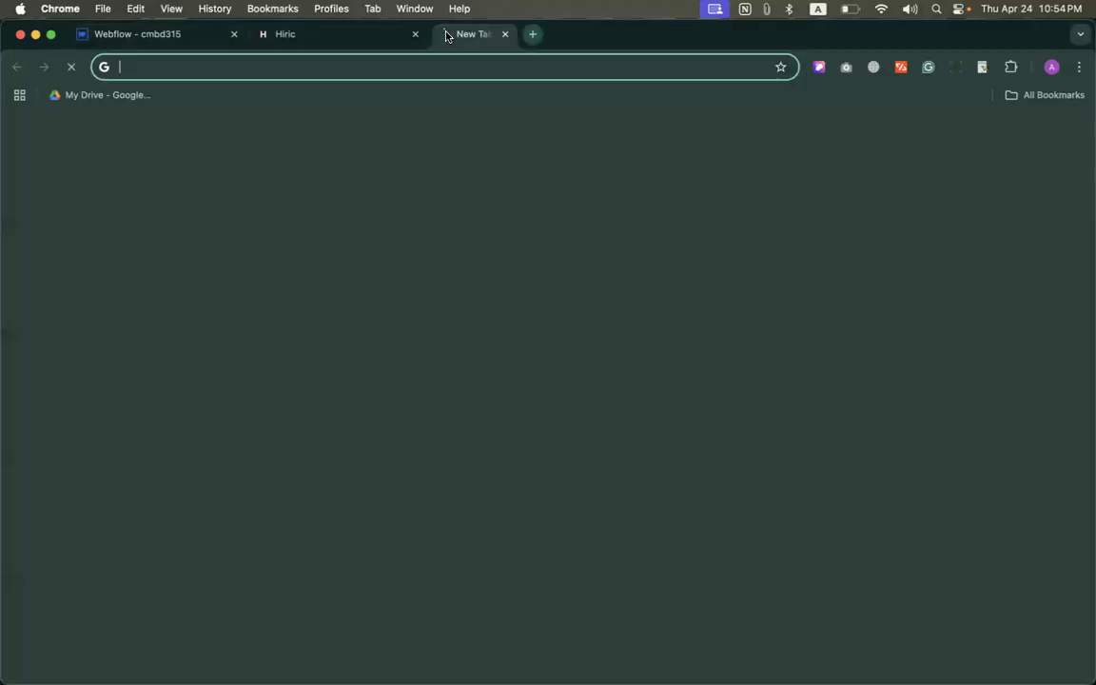
{"action": "type", "text": "my"}
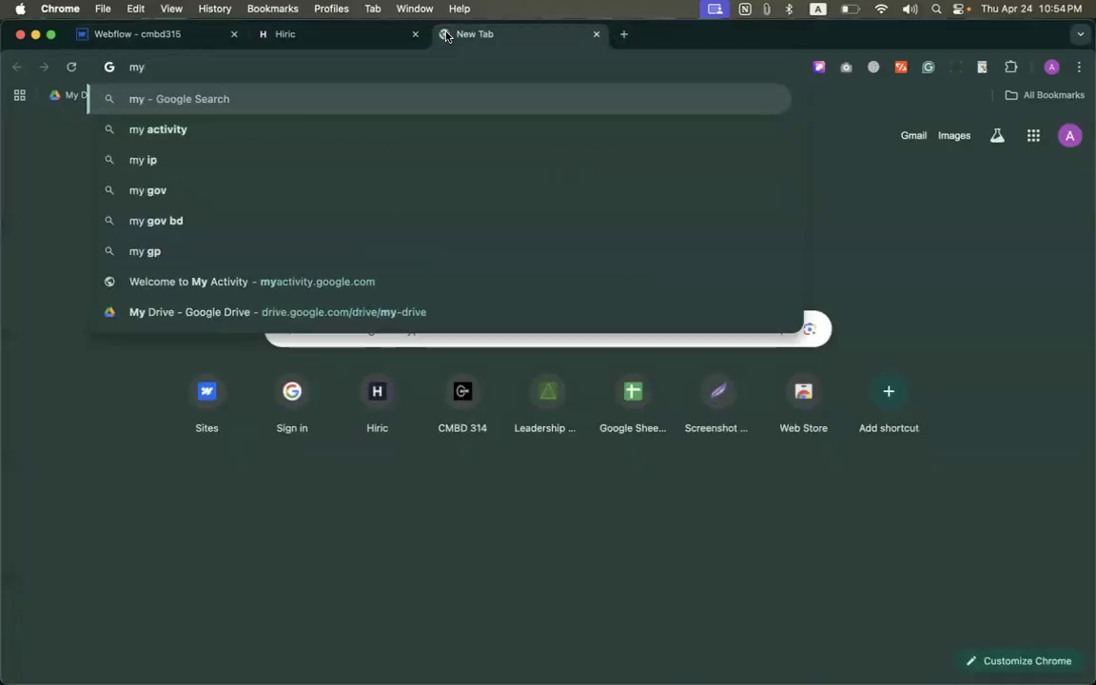
{"action": "type", "text": " view"}
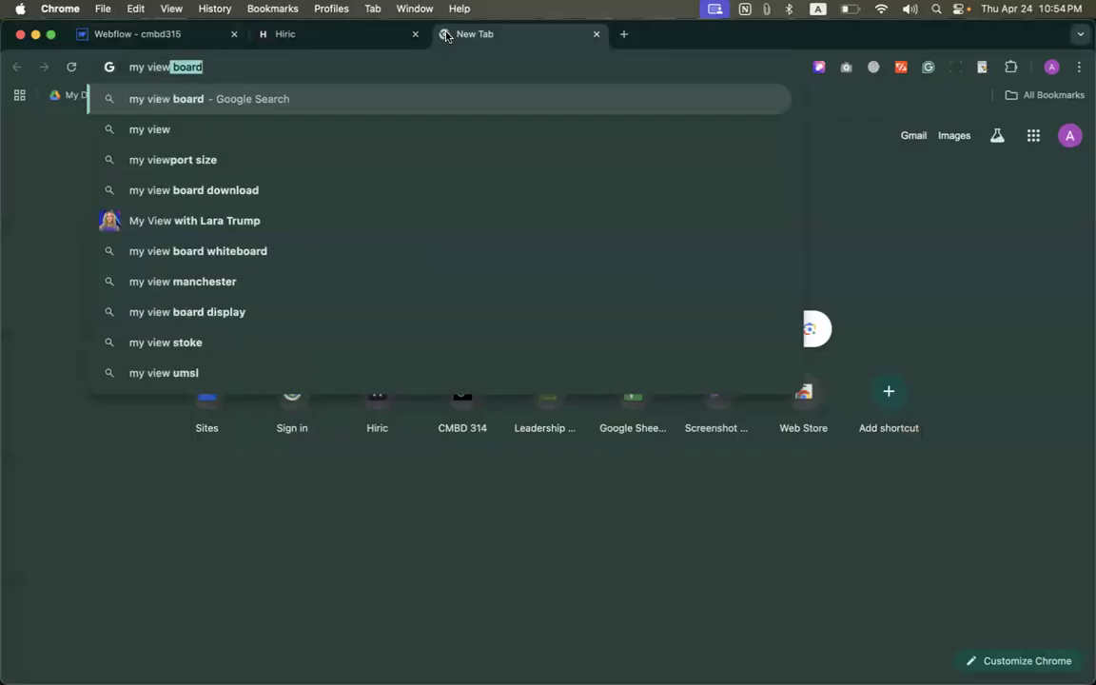
{"action": "type", "text": "po"}
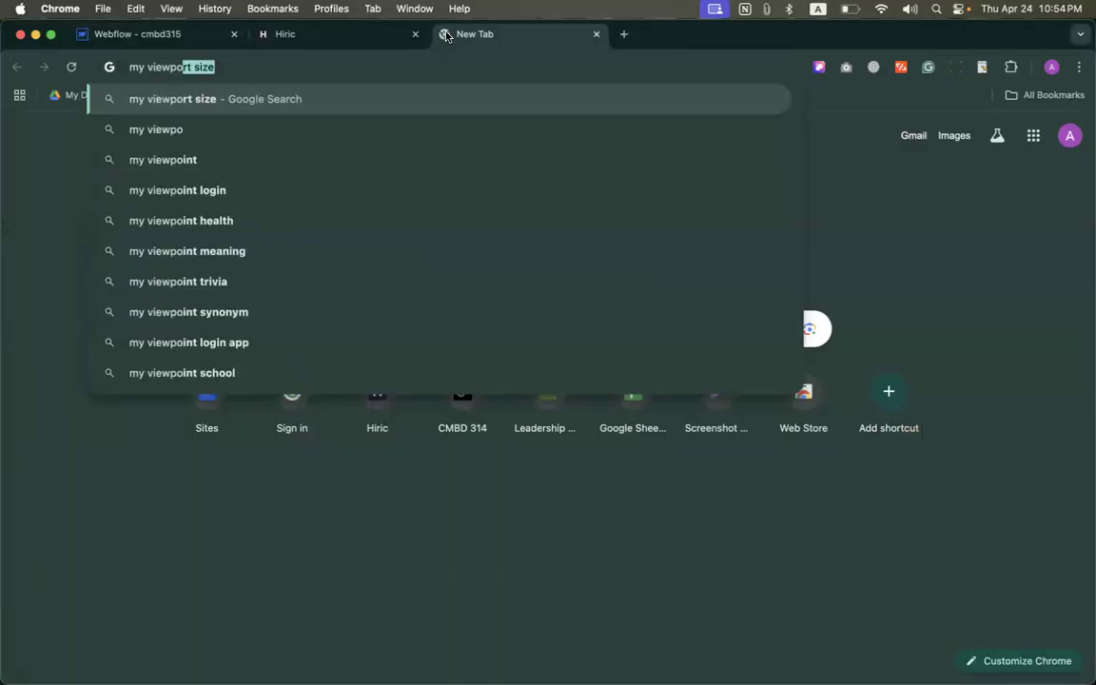
{"action": "key", "text": "Return"}
{"action": "left_click", "coordinate": [172, 287]}
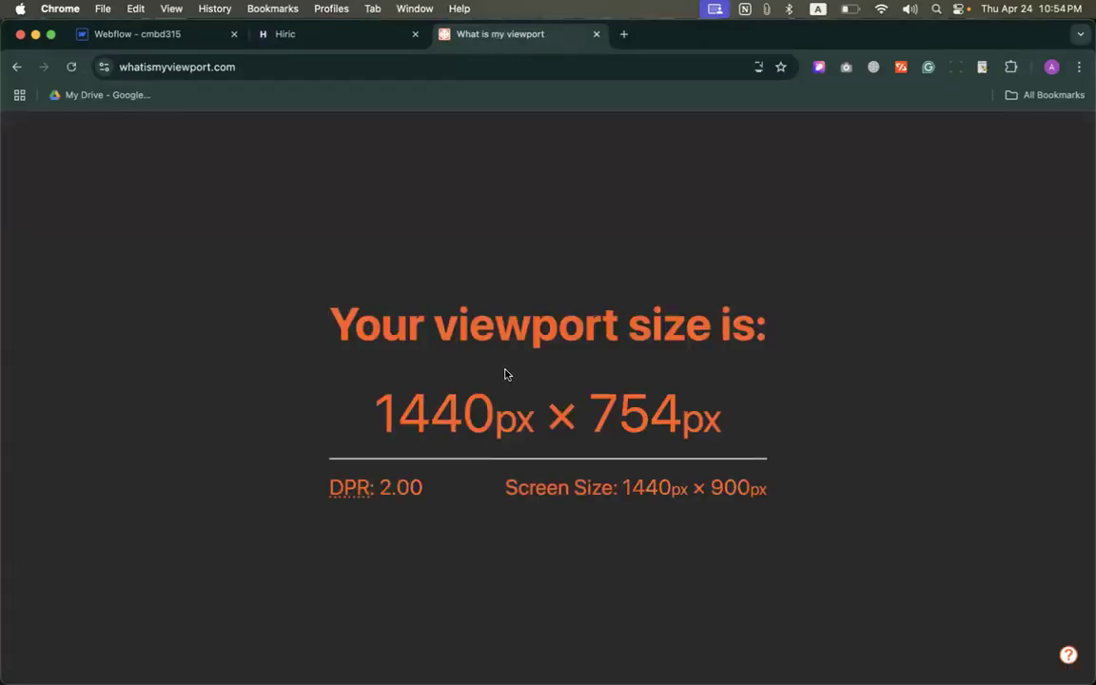
Examine the viewport width and height reported on the page
{"action": "left_click_drag", "start_coordinate": [374, 400], "coordinate": [502, 409]}
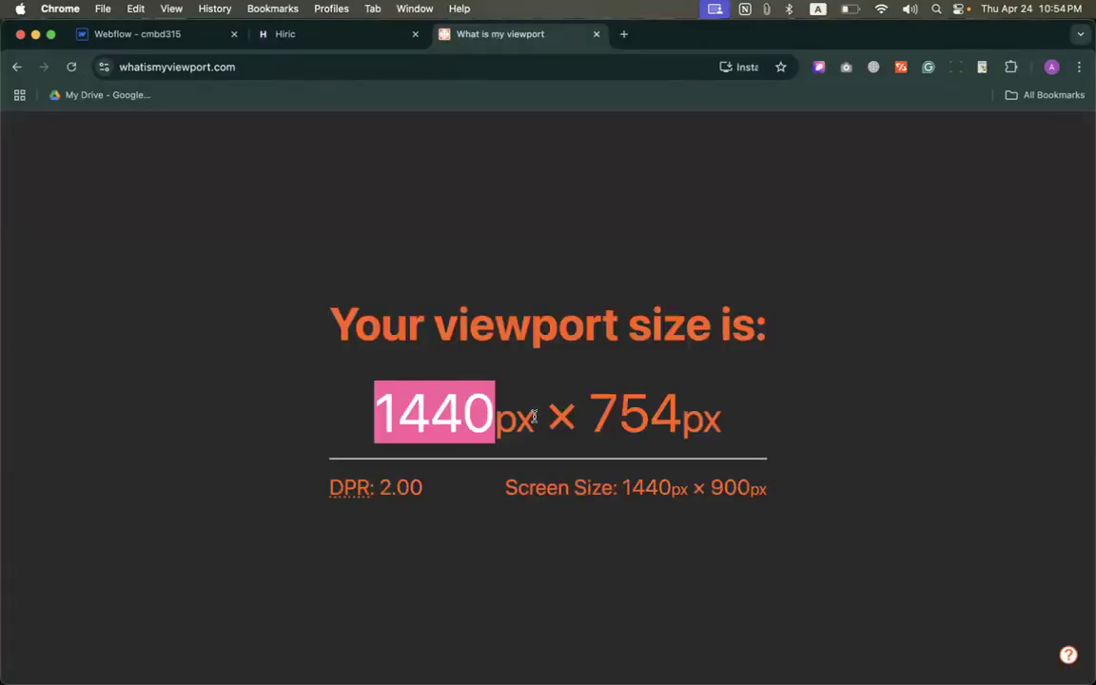
{"action": "left_click", "coordinate": [532, 421]}
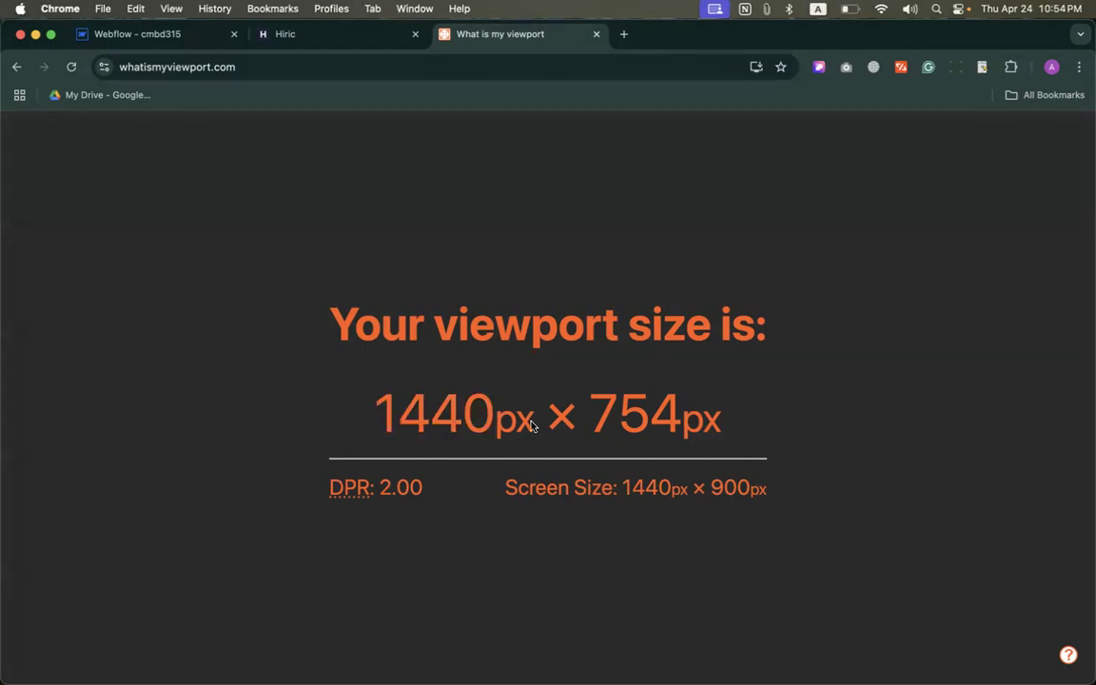
{"action": "left_click_drag", "start_coordinate": [496, 418], "coordinate": [367, 409]}
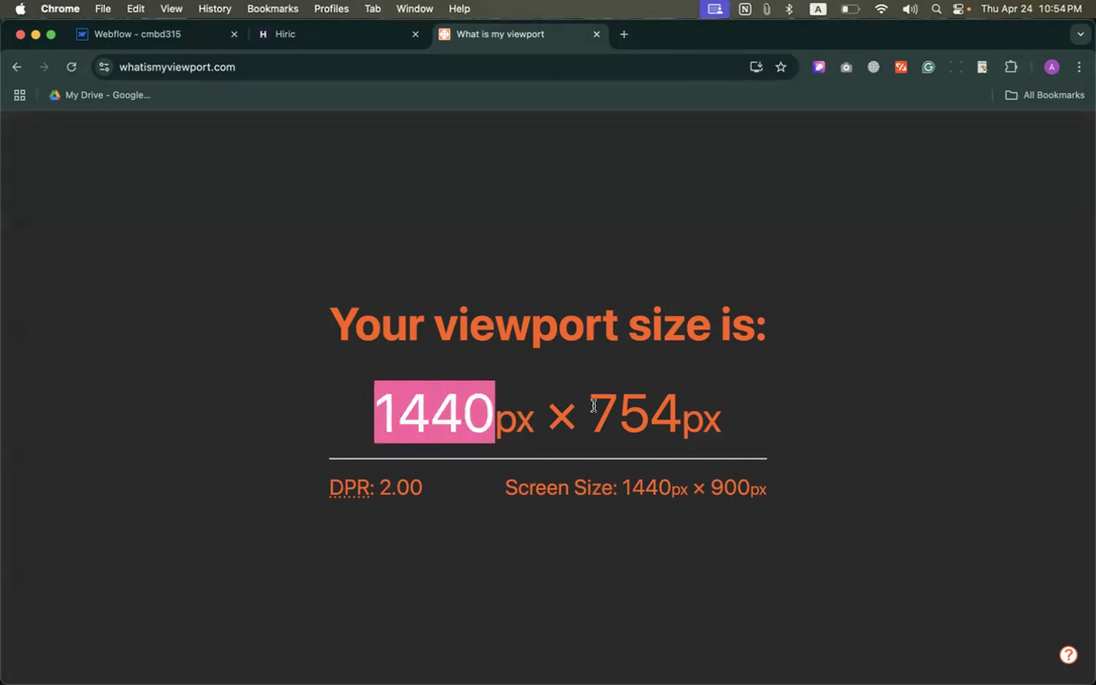
{"action": "left_click_drag", "start_coordinate": [592, 406], "coordinate": [749, 418]}
{"action": "left_click", "coordinate": [754, 413]}
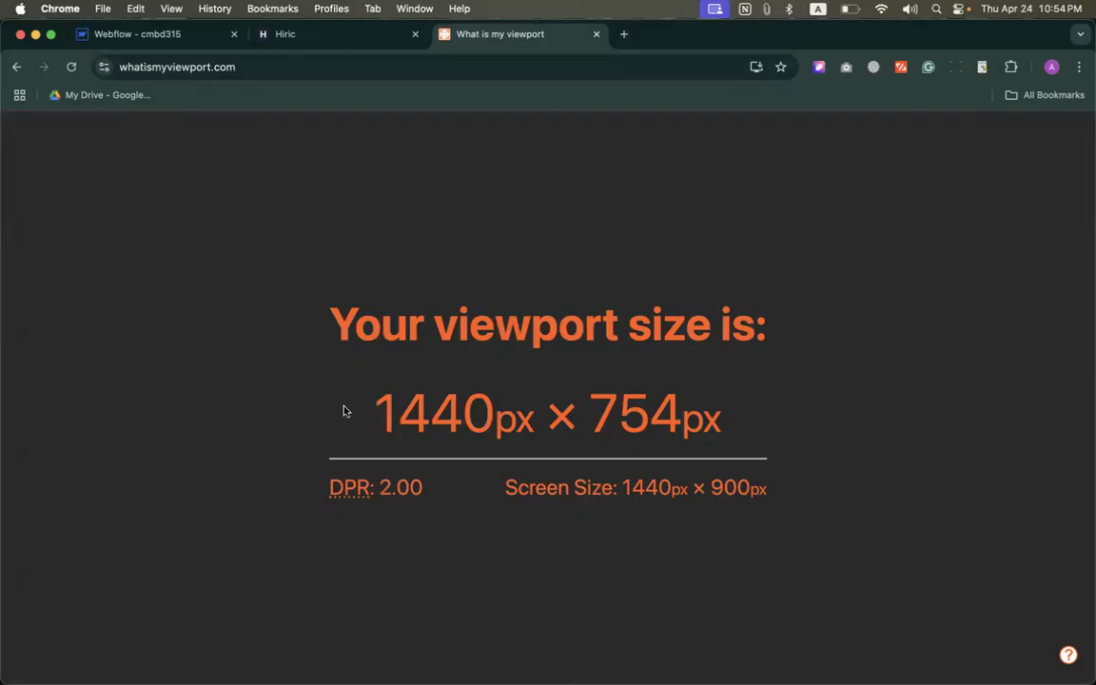
{"action": "left_click_drag", "start_coordinate": [374, 401], "coordinate": [419, 404]}
{"action": "left_click", "coordinate": [548, 402]}
Return to the Webflow design and review the available breakpoints, including the large breakpoint options, keeping Desktop active
{"action": "left_click", "coordinate": [171, 34]}
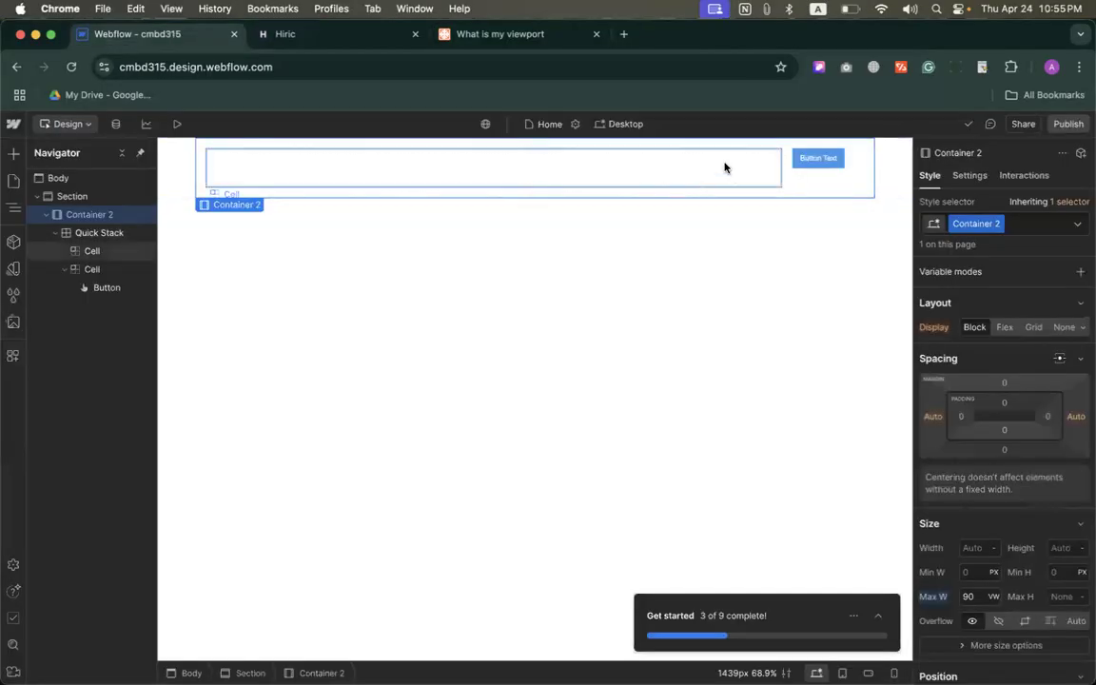
{"action": "left_click", "coordinate": [618, 125]}
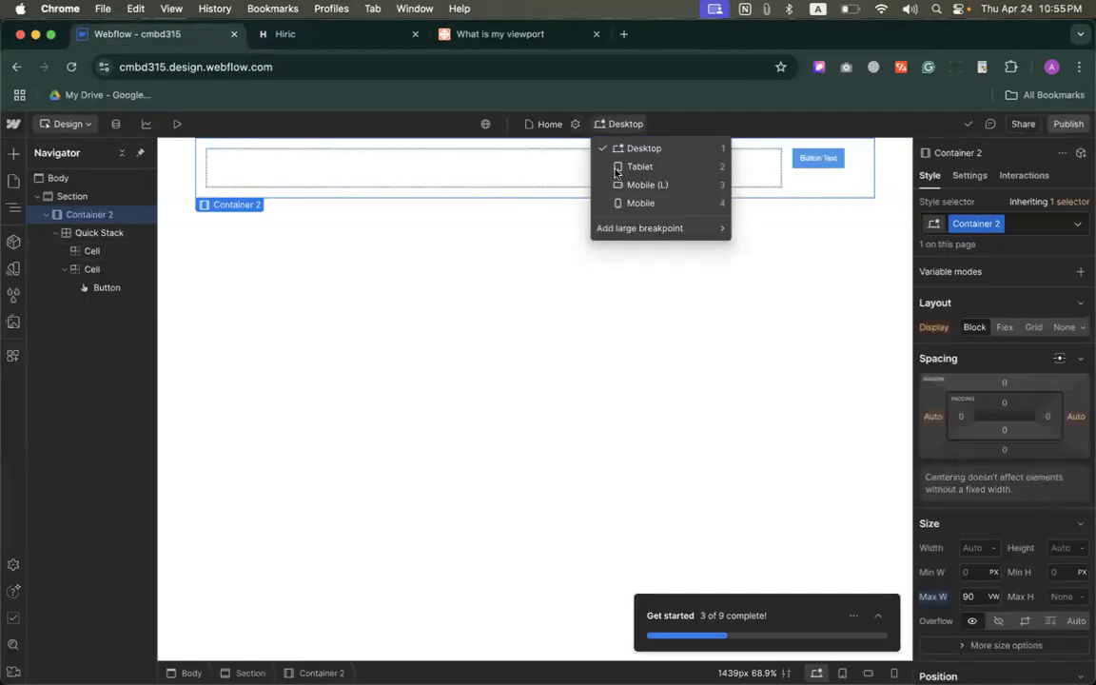
{"action": "mouse_move", "coordinate": [647, 228]}
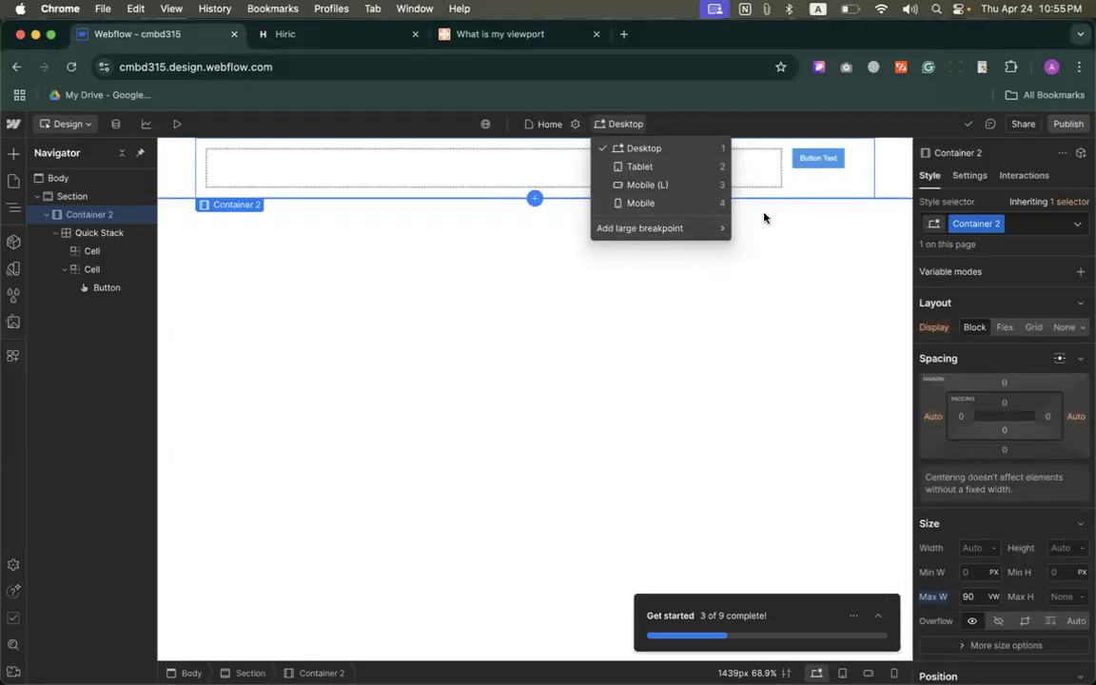
{"action": "mouse_move", "coordinate": [760, 250]}
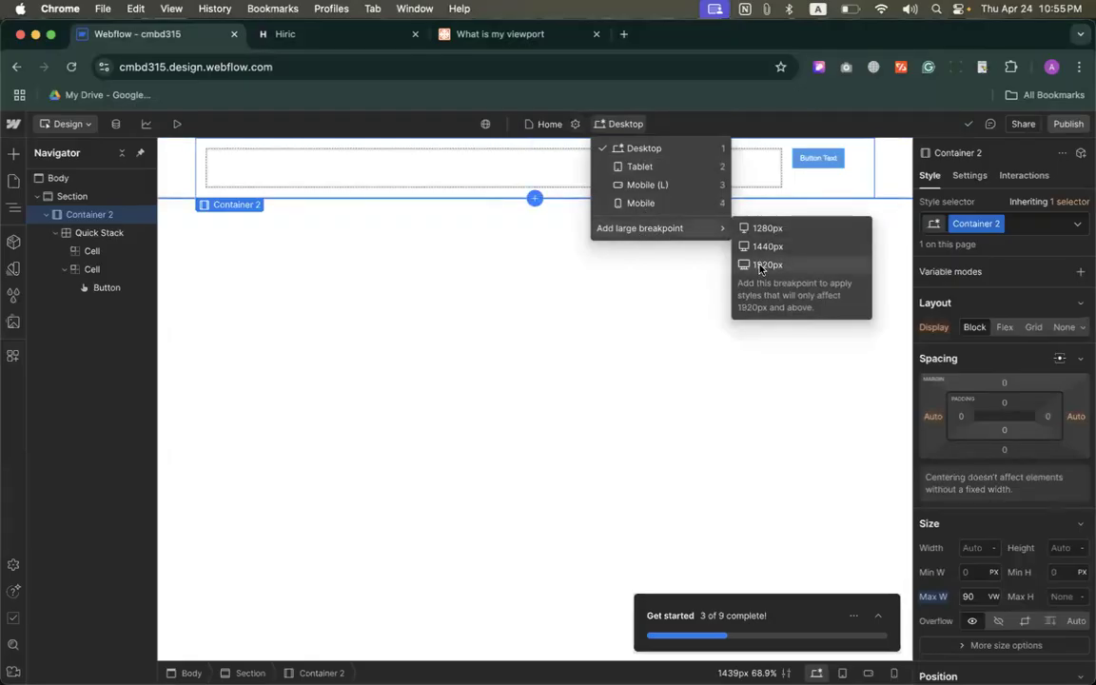
{"action": "left_click", "coordinate": [646, 148]}
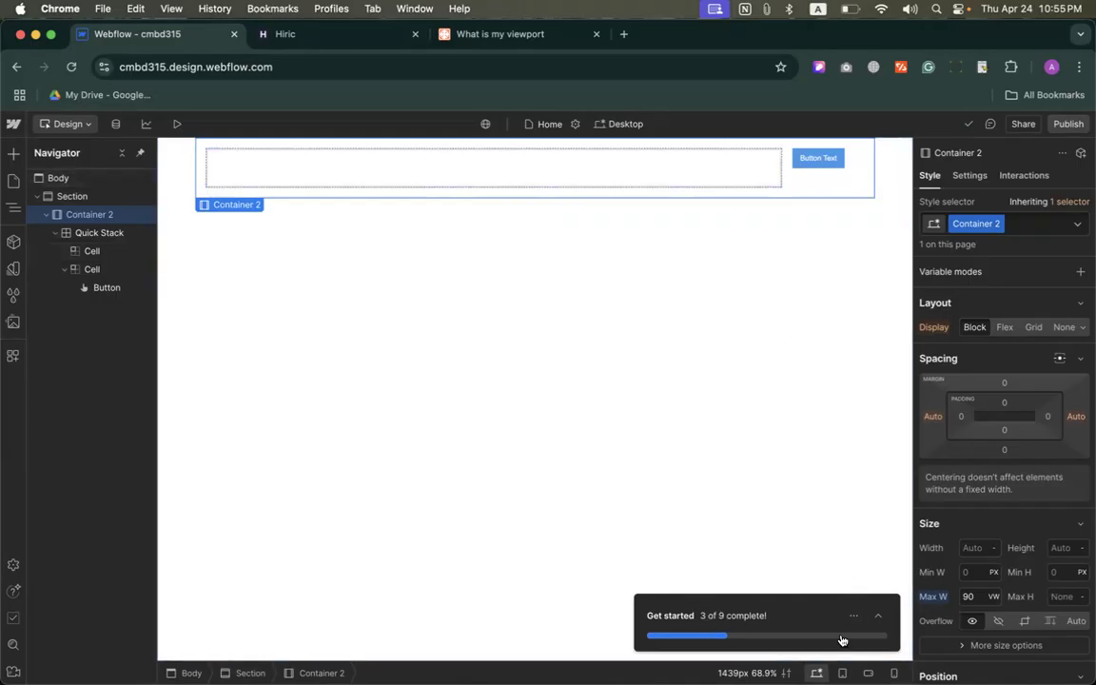
Dismiss the Get started checklist and align the contents of the button's cell to Right horizontally and Center vertically
{"action": "left_click", "coordinate": [845, 585]}
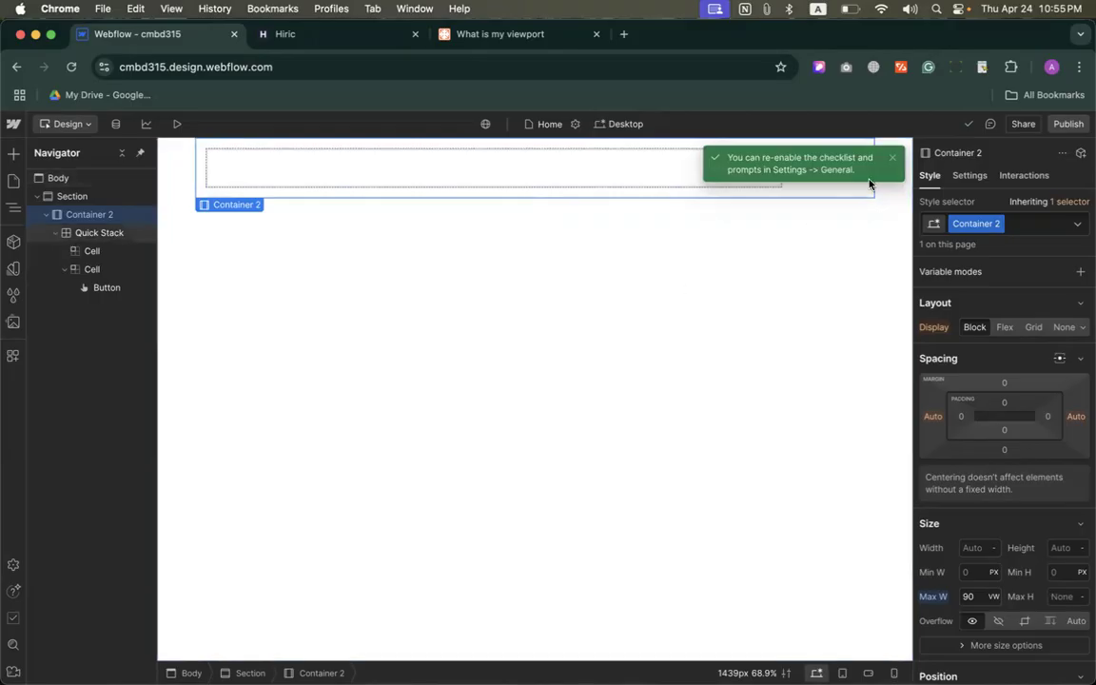
{"action": "left_click", "coordinate": [893, 158]}
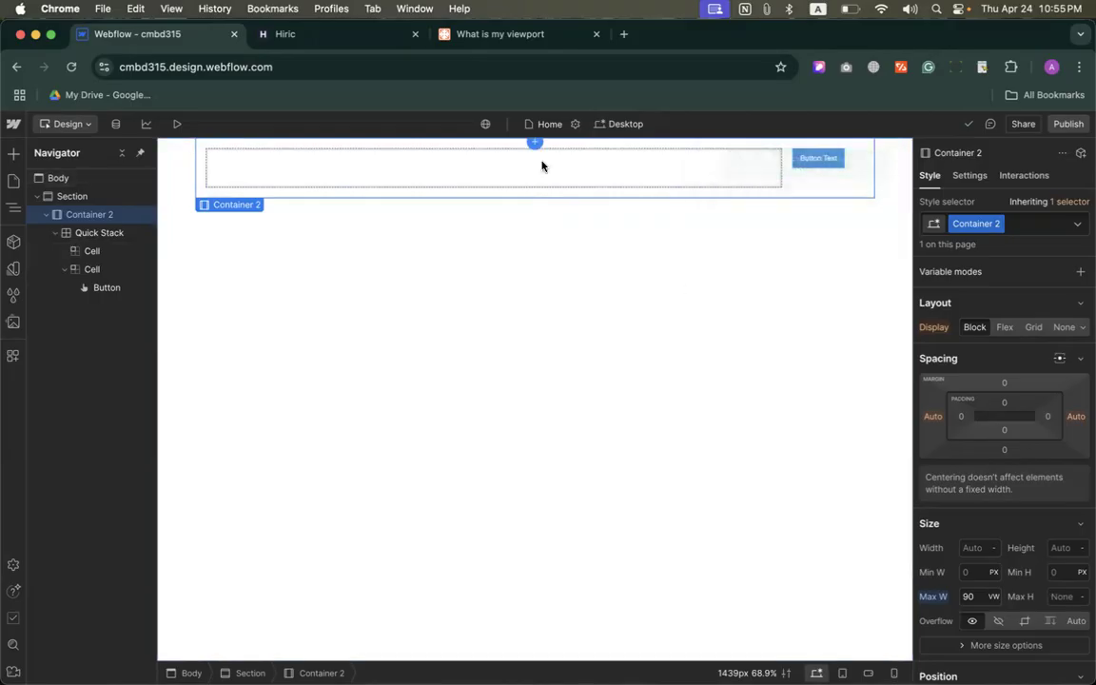
{"action": "left_click", "coordinate": [826, 178]}
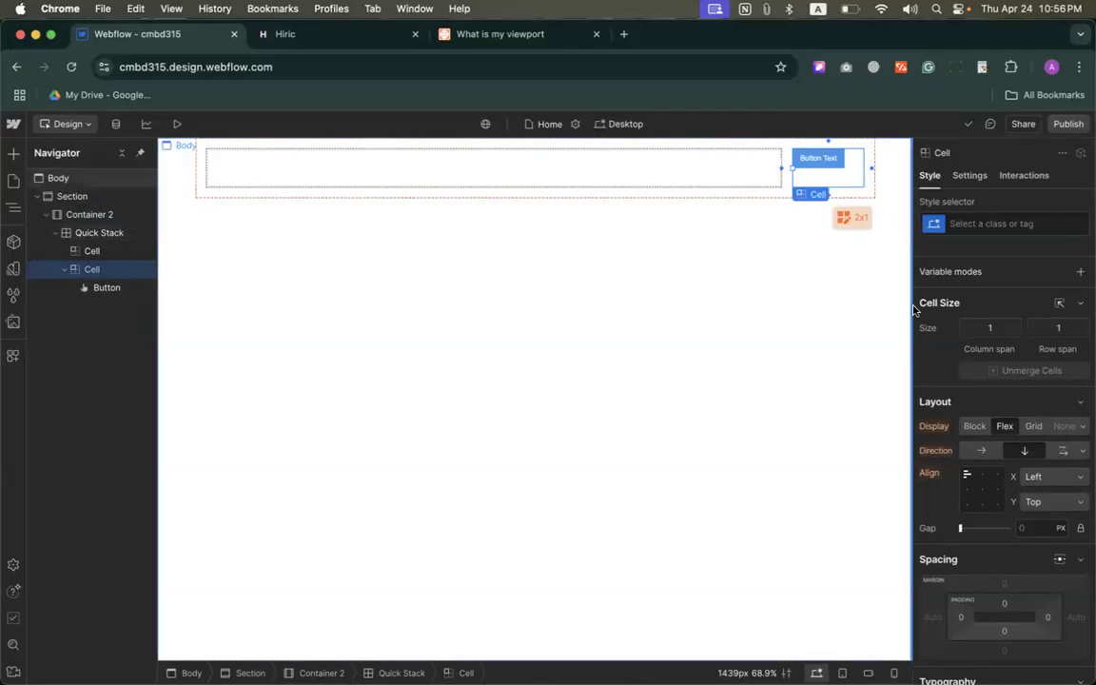
{"action": "left_click", "coordinate": [997, 490]}
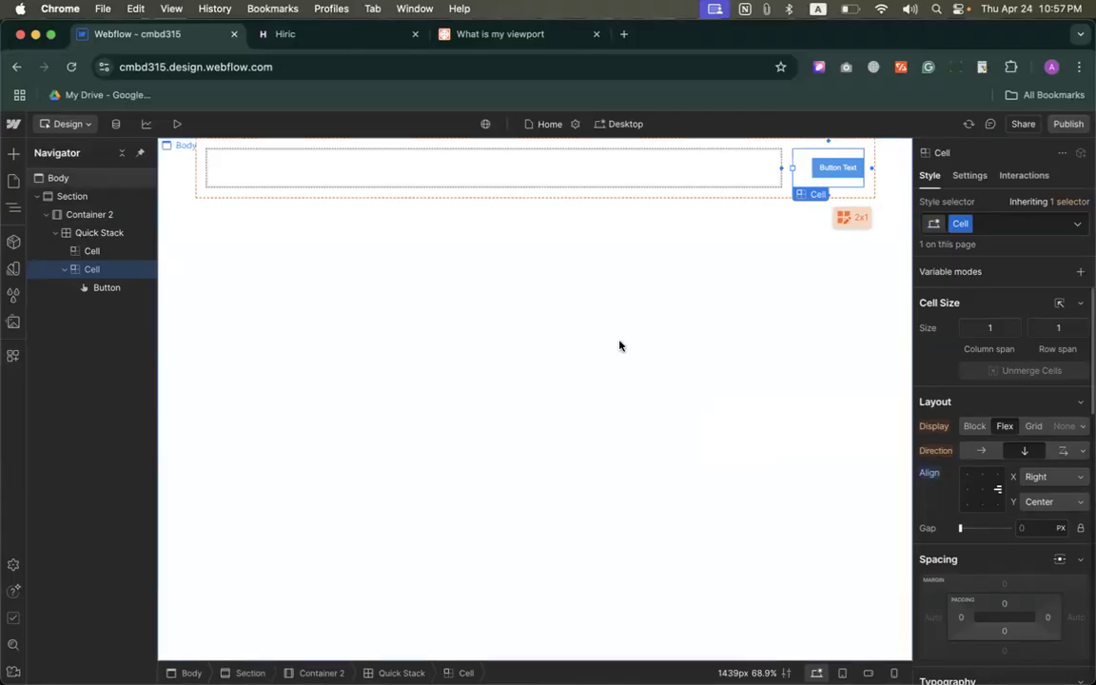
Add a Navbar to the wide empty cell of the Quick Stack and stretch its alignment across the cell
{"action": "left_click", "coordinate": [386, 180]}
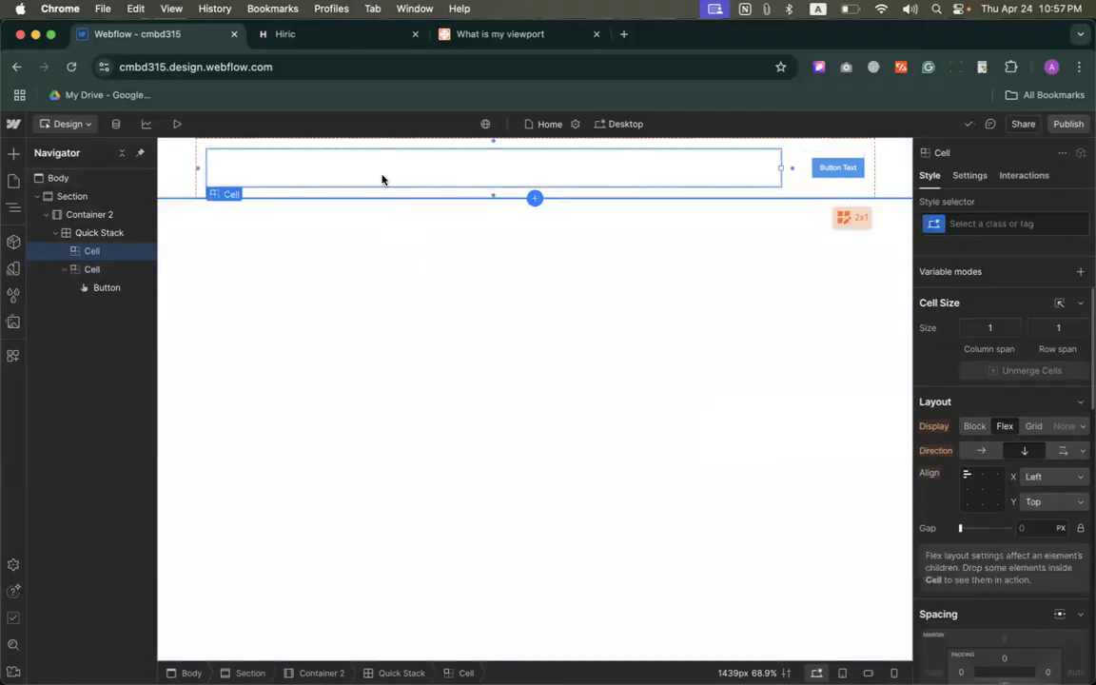
{"action": "left_click", "coordinate": [12, 152]}
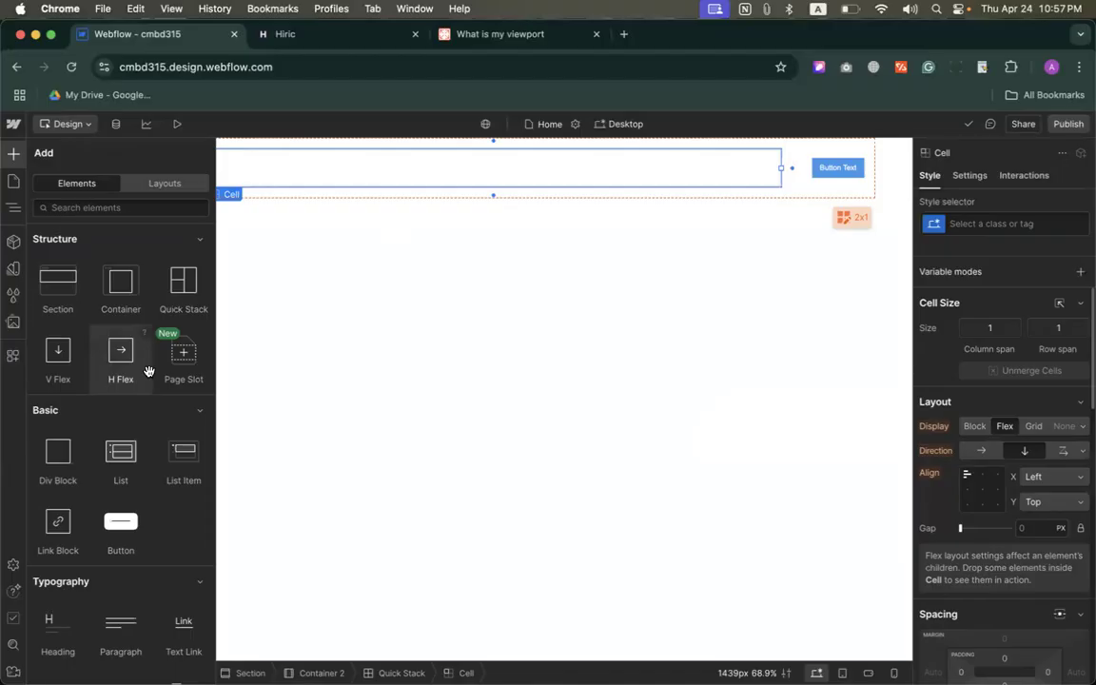
{"action": "scroll", "coordinate": [148, 371], "scroll_direction": "down", "scroll_amount": 15}
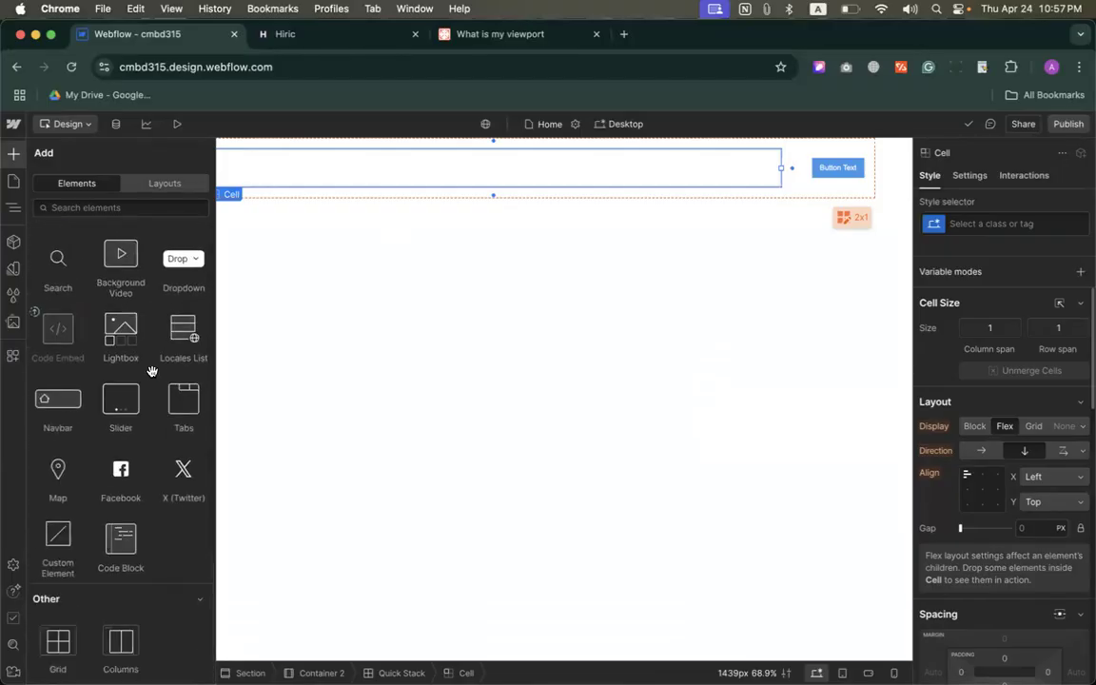
{"action": "scroll", "coordinate": [152, 371], "scroll_direction": "up", "scroll_amount": 3}
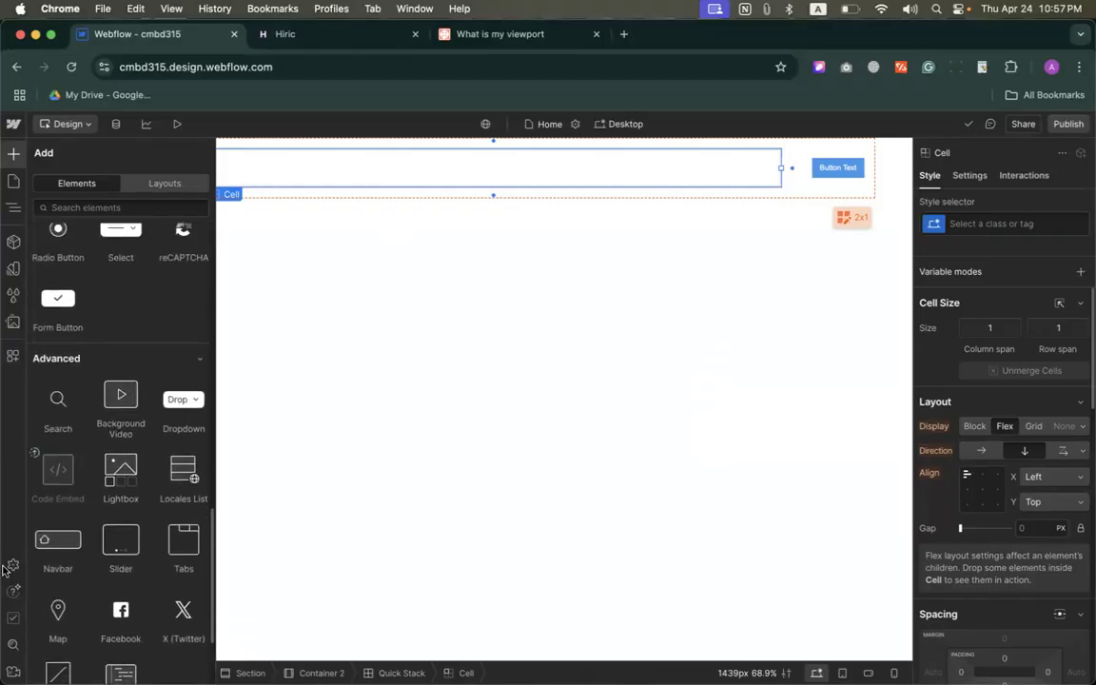
{"action": "left_click_drag", "start_coordinate": [57, 542], "coordinate": [302, 176]}
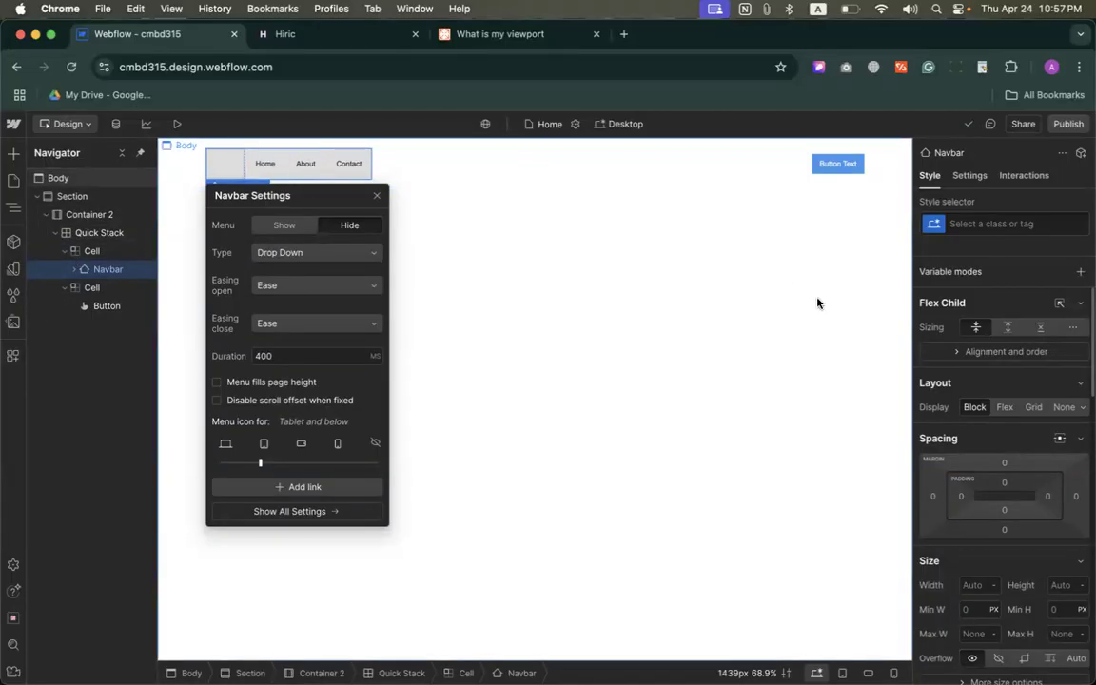
{"action": "left_click", "coordinate": [978, 354]}
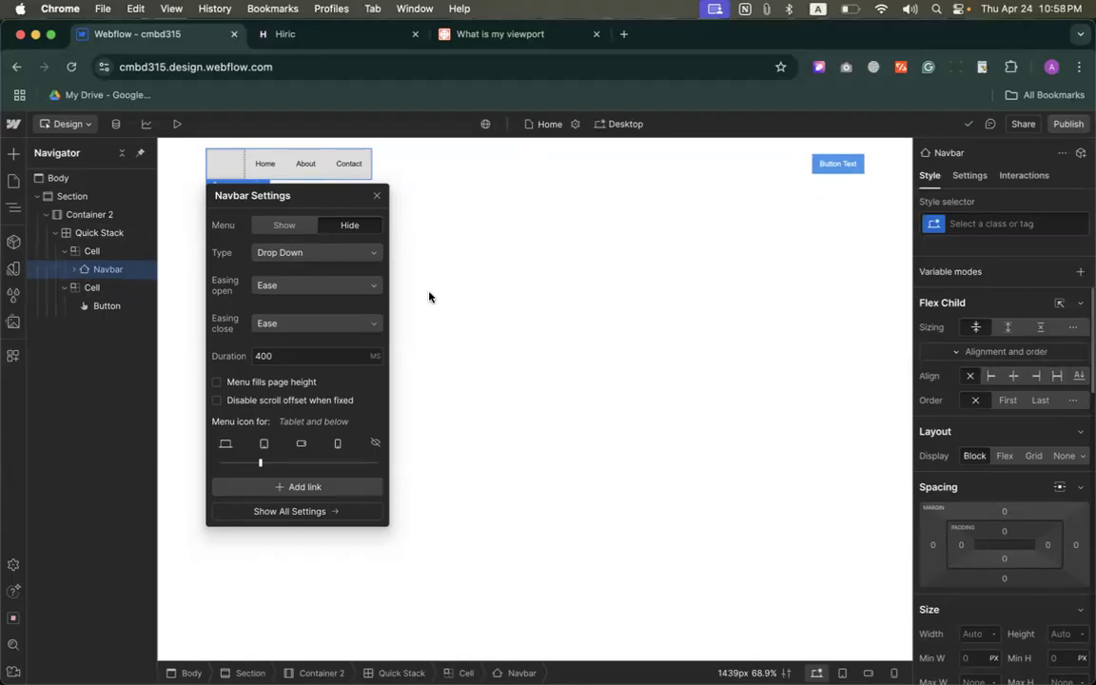
{"action": "left_click", "coordinate": [1054, 375]}
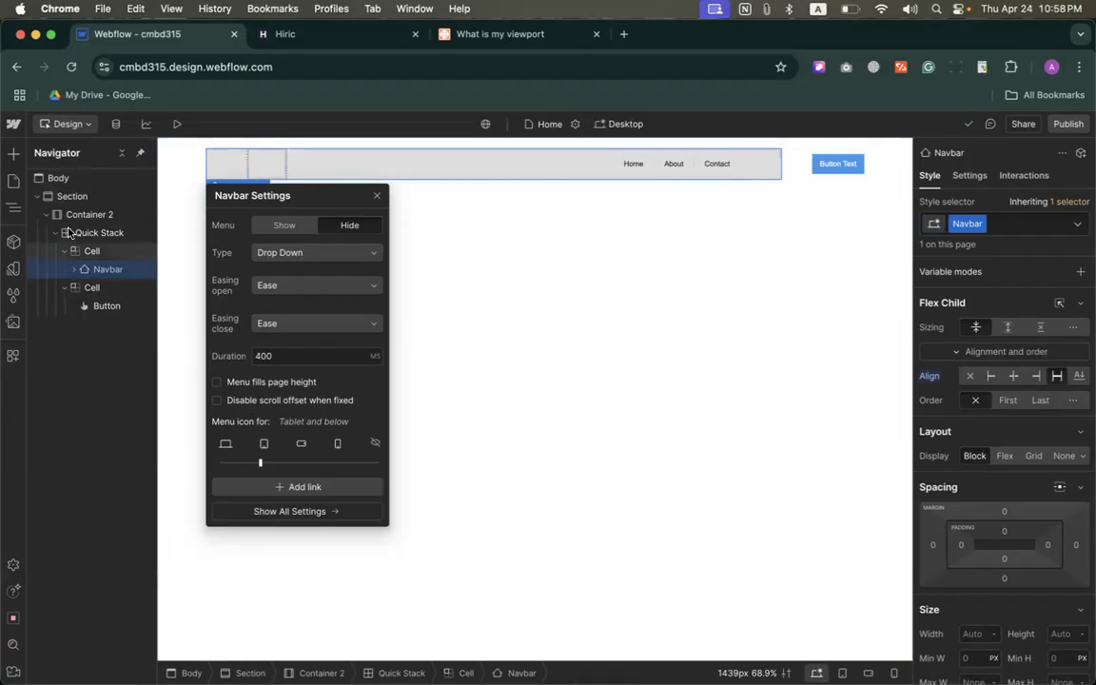
Insert an Image element into the Navbar's Brand link
{"action": "left_click", "coordinate": [272, 164]}
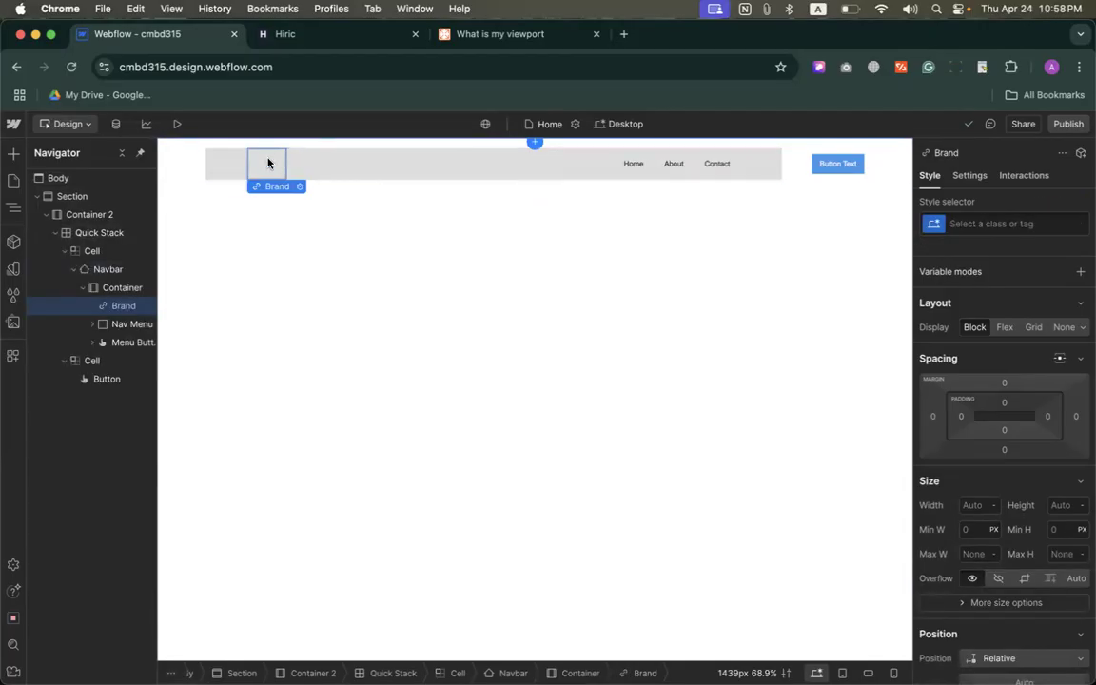
{"action": "left_click", "coordinate": [13, 153]}
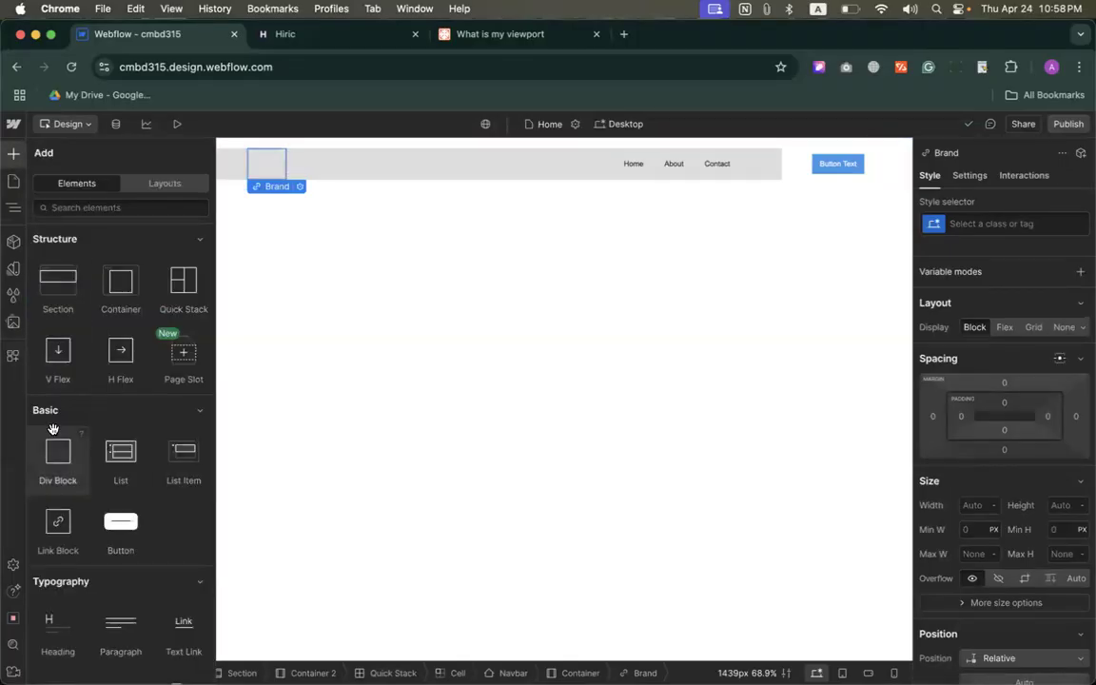
{"action": "scroll", "coordinate": [53, 428], "scroll_direction": "down", "scroll_amount": 7}
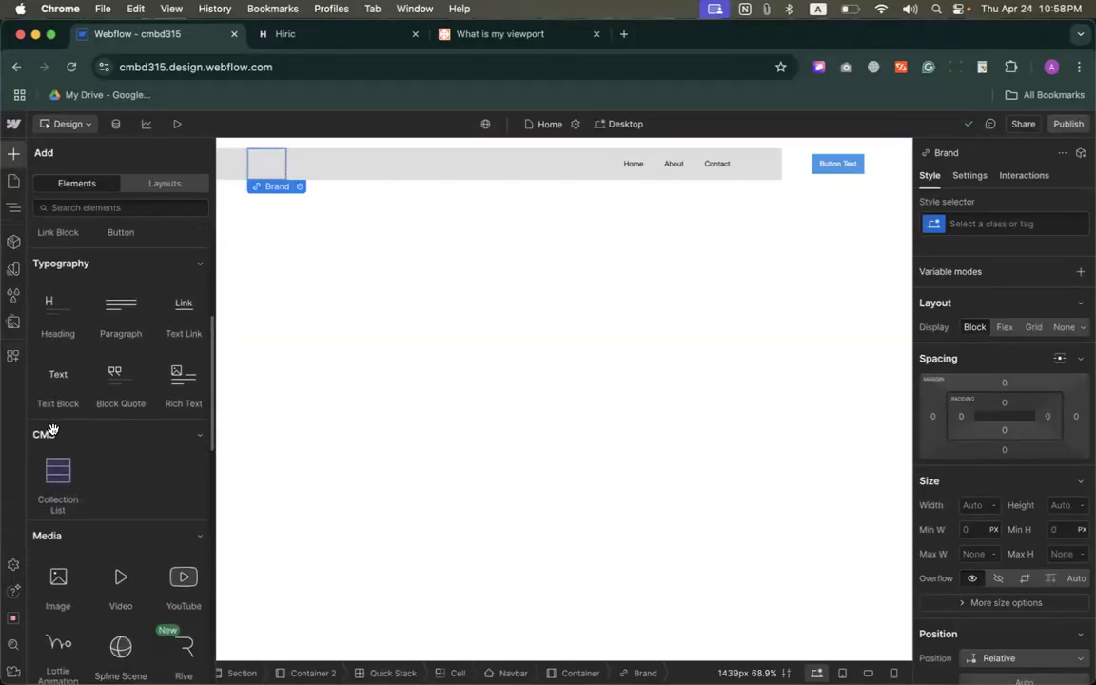
{"action": "left_click_drag", "start_coordinate": [67, 544], "coordinate": [266, 158]}
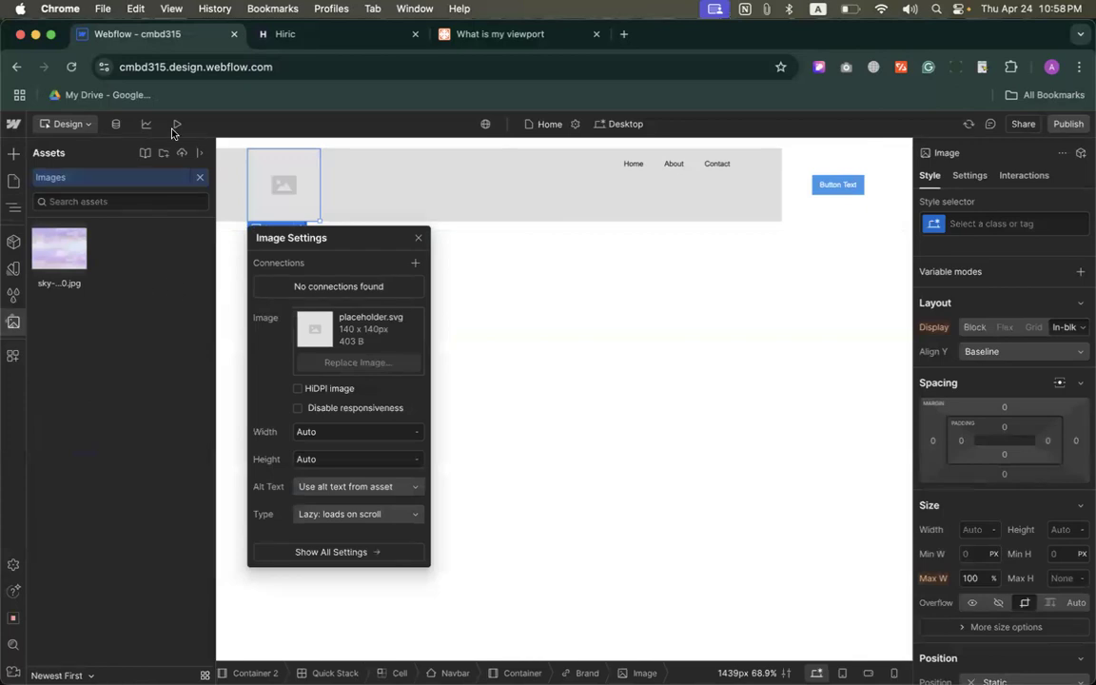
Switch to the Hiric page and take a screenshot cropped tightly around the HIRIC logo in the header
{"action": "left_click", "coordinate": [263, 36]}
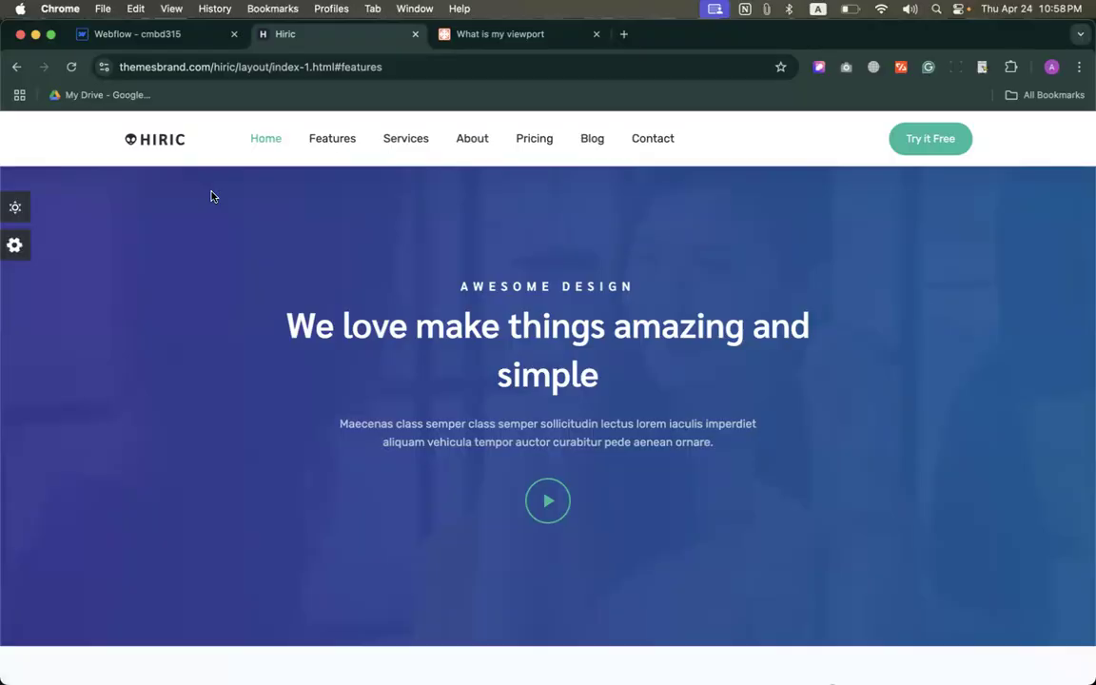
{"action": "key", "text": "super+shift+5"}
{"action": "left_click_drag", "start_coordinate": [228, 54], "coordinate": [187, 140]}
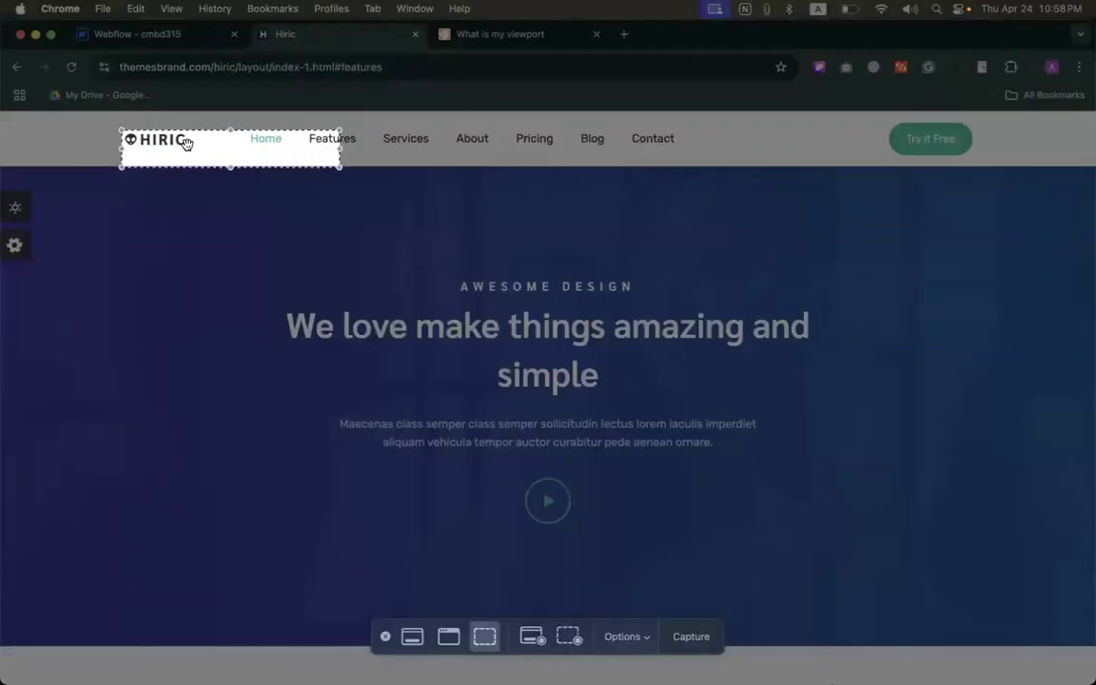
{"action": "left_click_drag", "start_coordinate": [340, 167], "coordinate": [187, 147]}
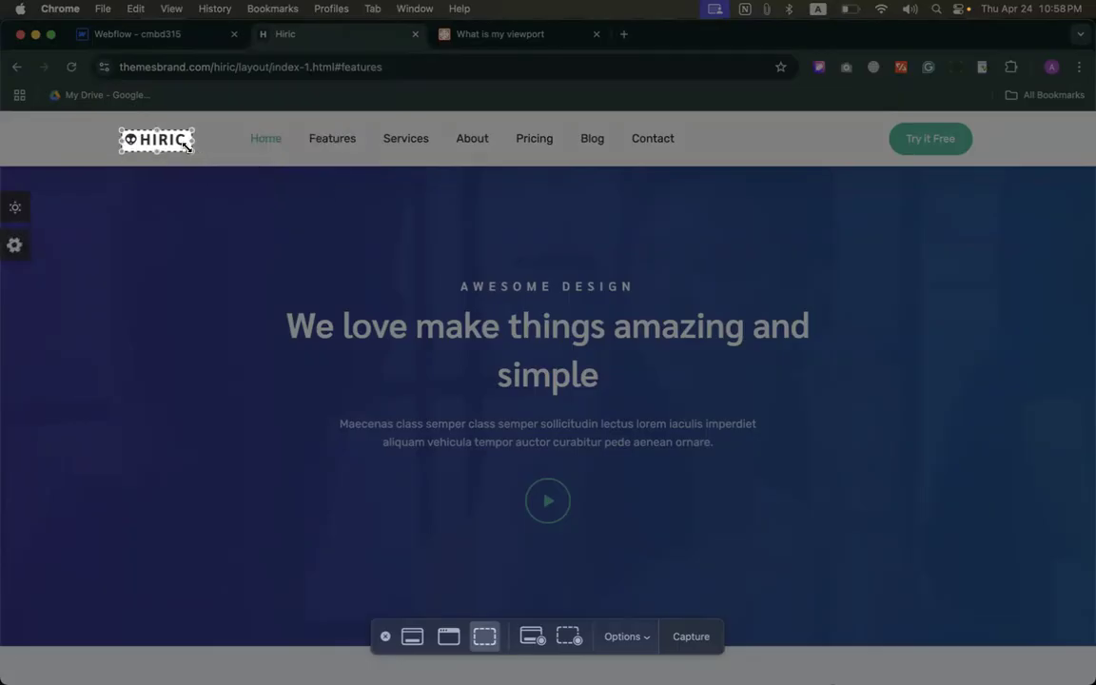
{"action": "key", "text": "Return"}
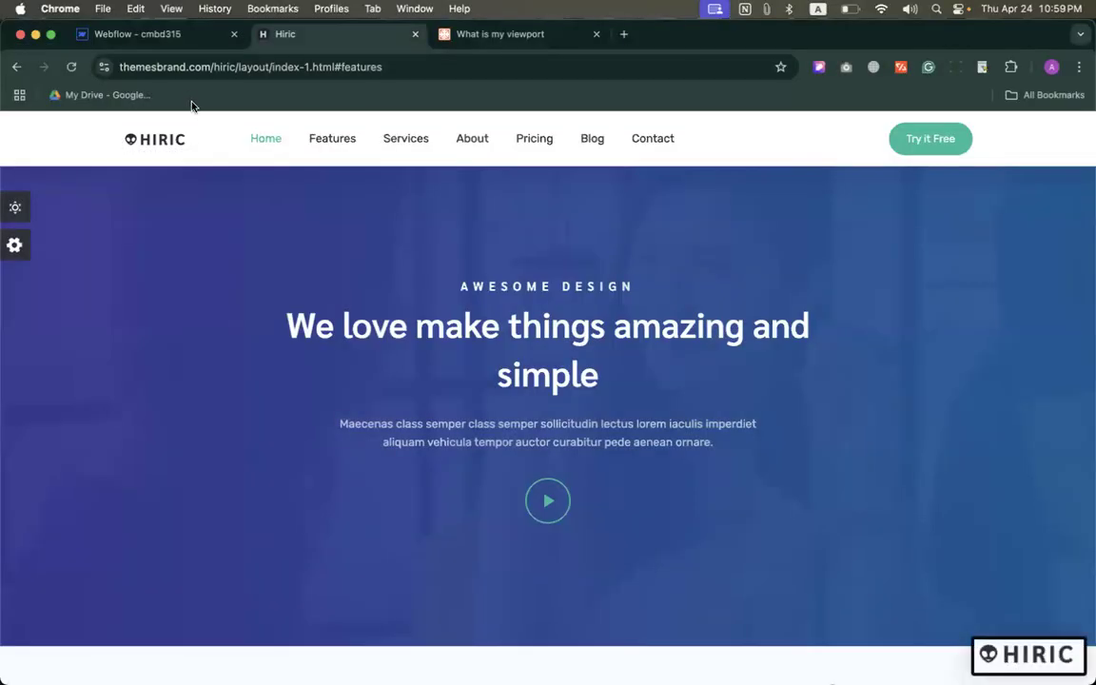
Upload the logo screenshot to the Webflow assets and use it as the Brand image in place of the placeholder
{"action": "left_click", "coordinate": [168, 36]}
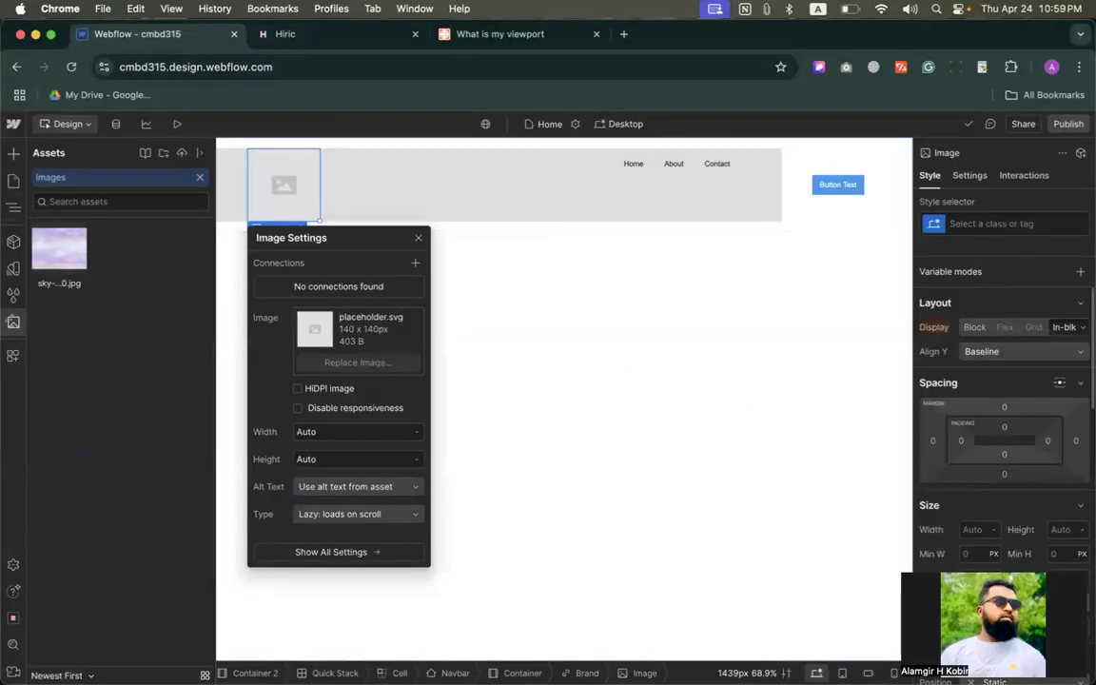
{"action": "left_click_drag", "start_coordinate": [989, 609], "coordinate": [74, 254]}
{"action": "left_click", "coordinate": [83, 253]}
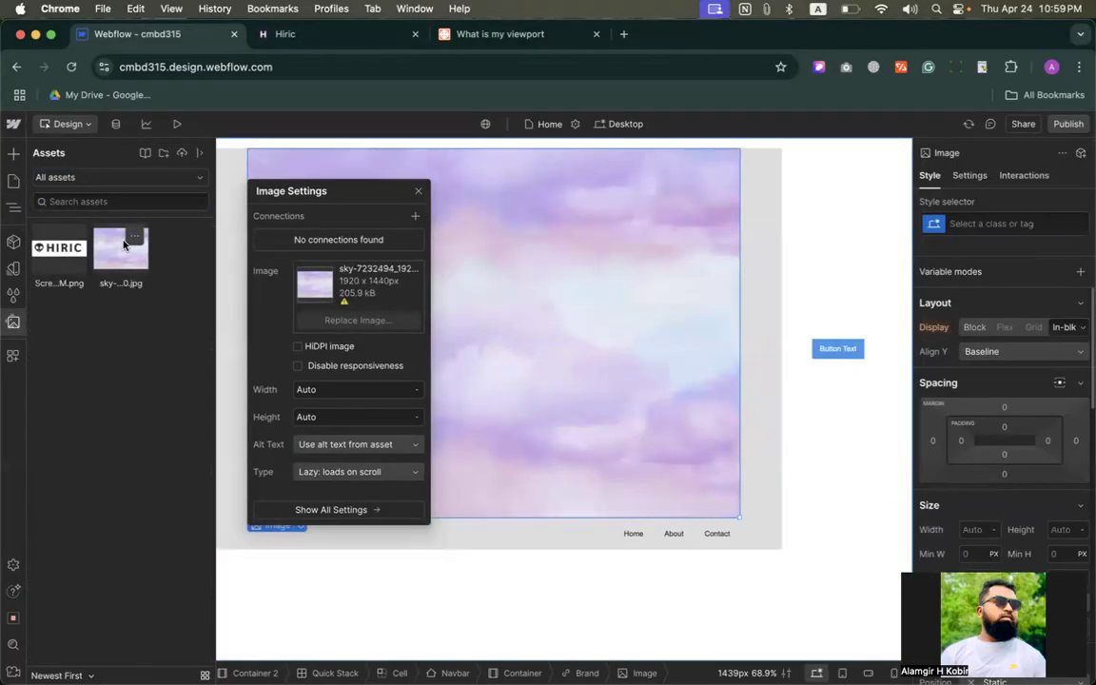
{"action": "left_click", "coordinate": [59, 248]}
{"action": "key", "text": "z"}
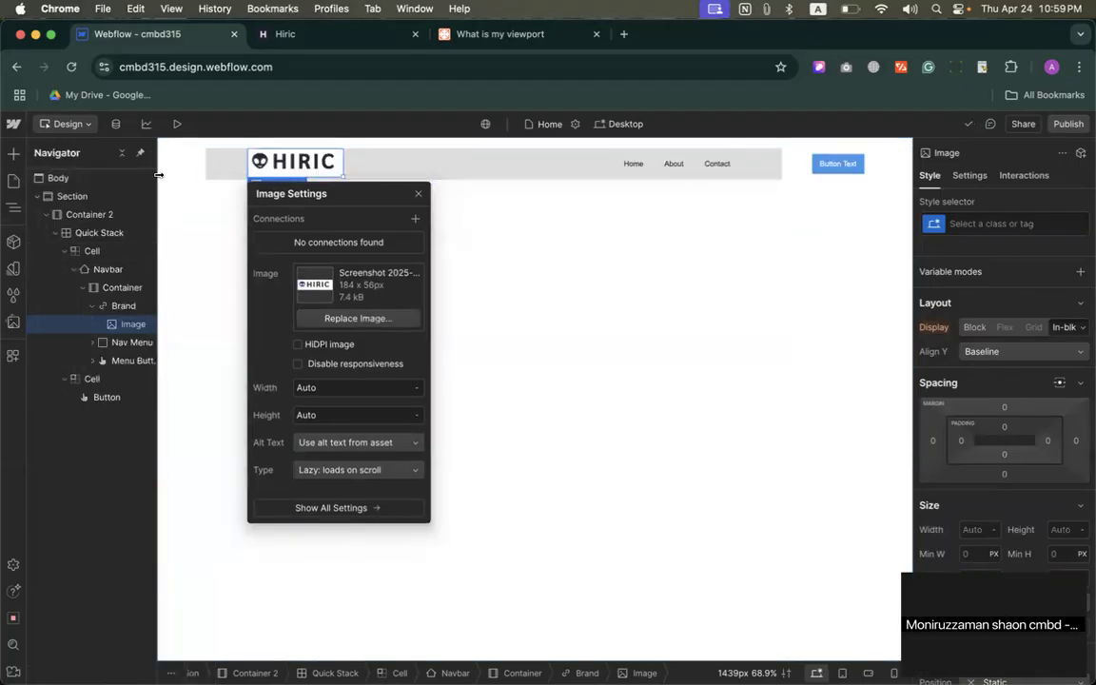
Set the left and right margins of the Container inside the Navbar to 0 px
{"action": "left_click", "coordinate": [352, 161]}
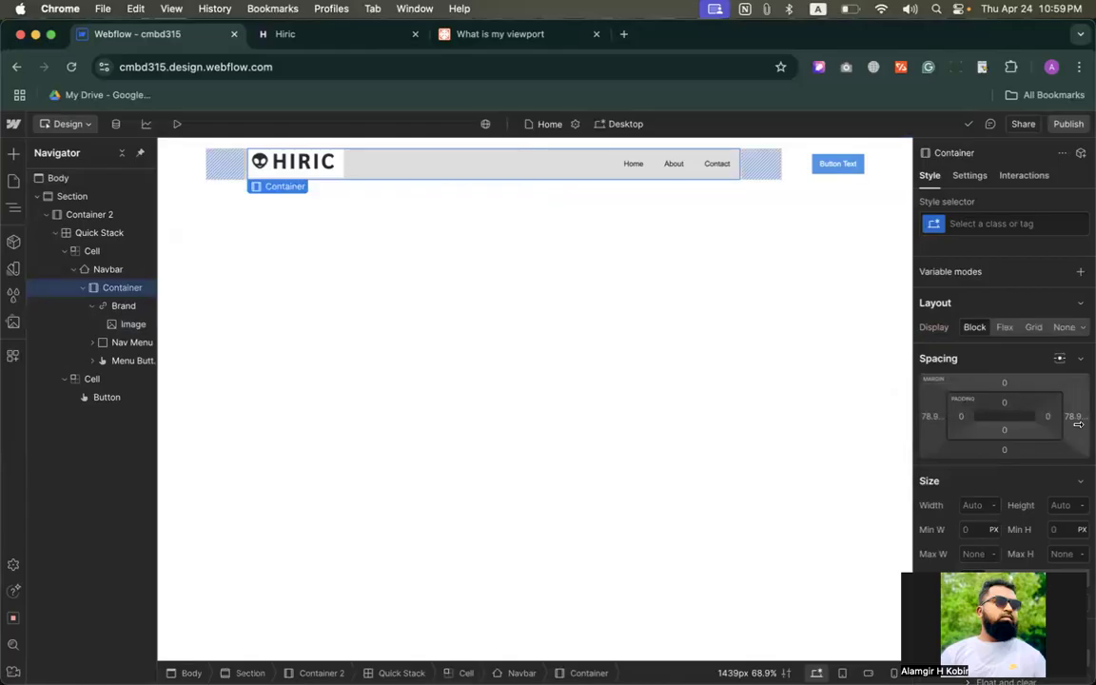
{"action": "left_click", "coordinate": [933, 418]}
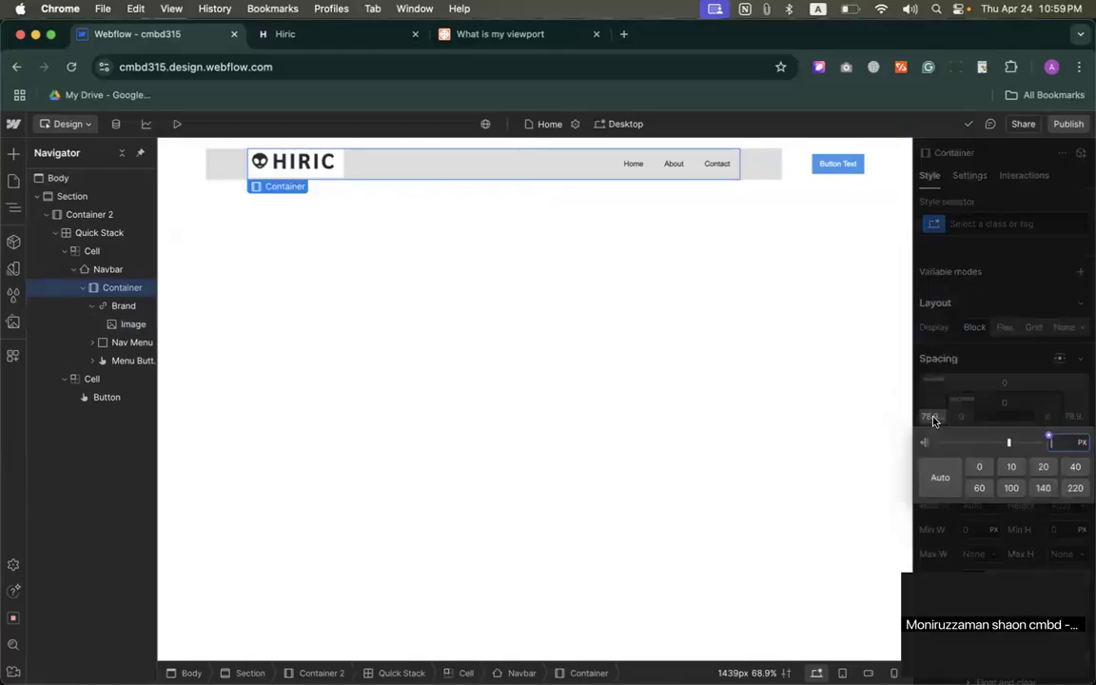
{"action": "left_click", "coordinate": [979, 466]}
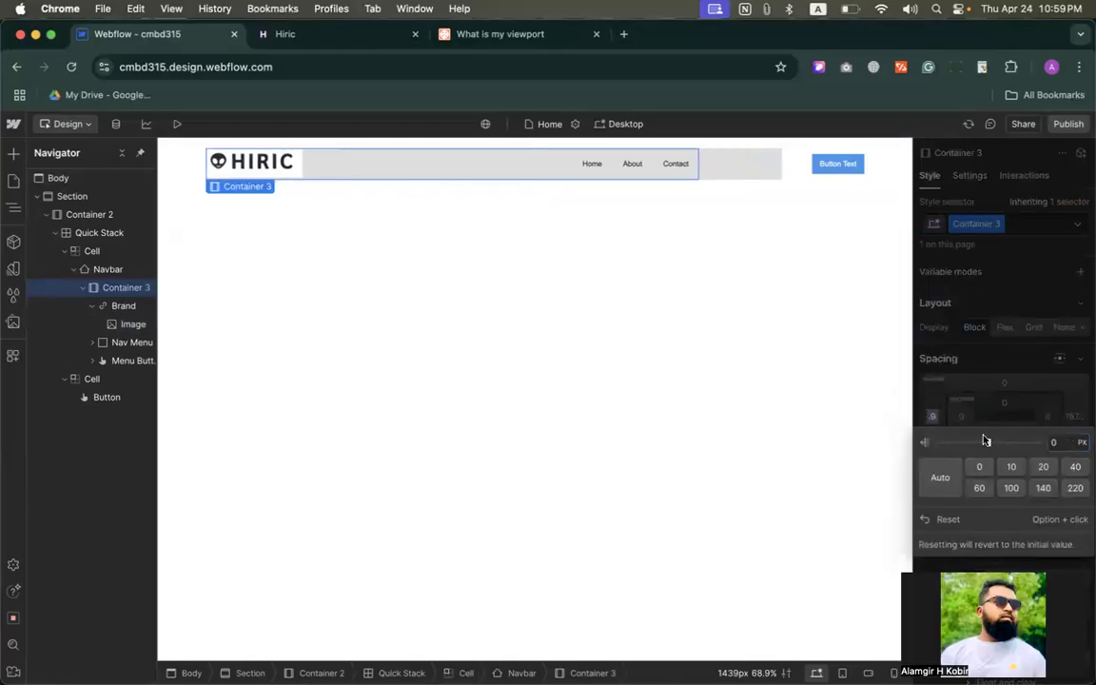
{"action": "left_click", "coordinate": [1073, 417]}
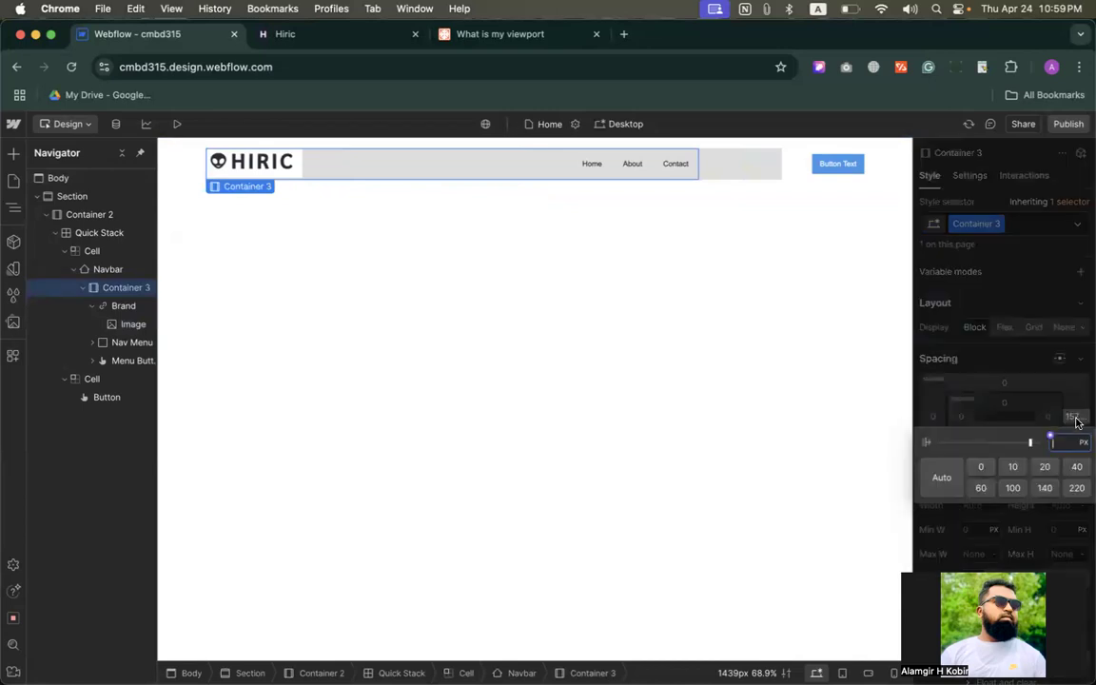
{"action": "left_click", "coordinate": [980, 466]}
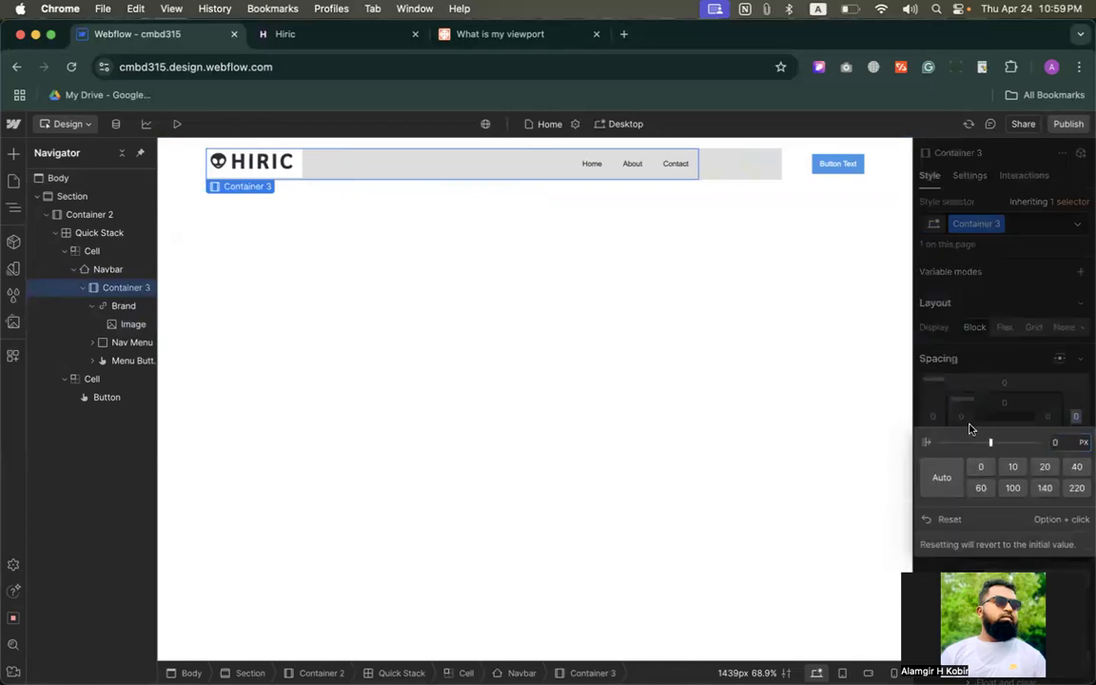
{"action": "left_click", "coordinate": [968, 374]}
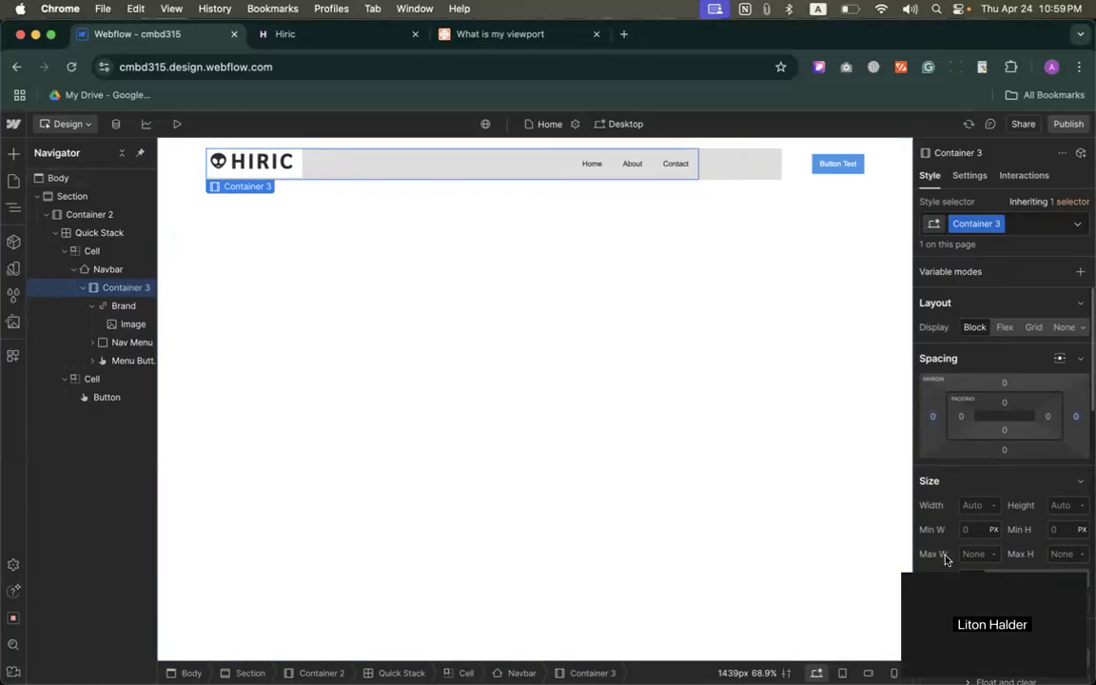
Try to change the width of the Container inside the Navbar
{"action": "left_click", "coordinate": [980, 506]}
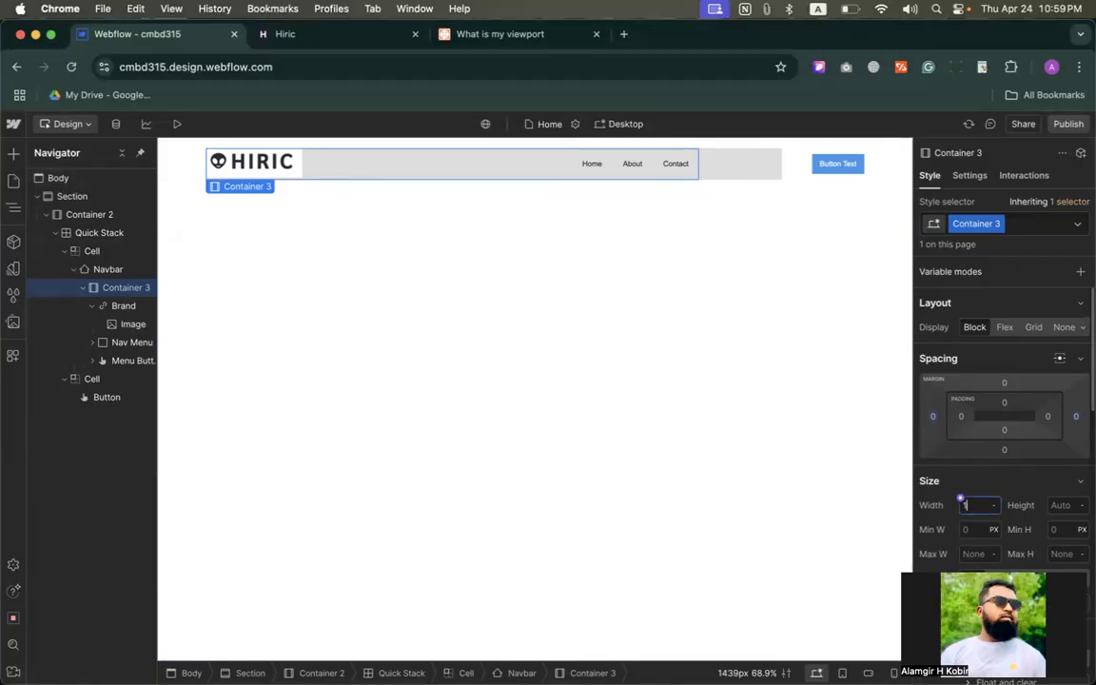
{"action": "key", "text": "Return"}
{"action": "left_click", "coordinate": [929, 483]}
{"action": "left_click", "coordinate": [930, 484]}
{"action": "scroll", "coordinate": [1008, 456], "scroll_direction": "down", "scroll_amount": 10}
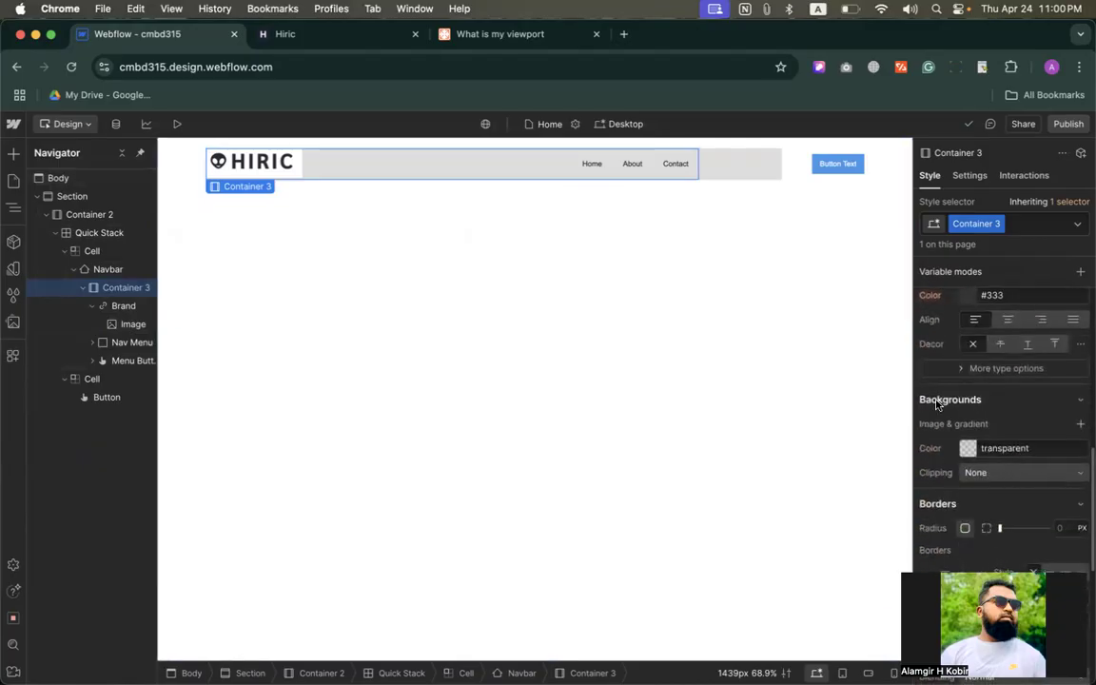
Set the Navbar's background color to white
{"action": "left_click", "coordinate": [110, 270]}
{"action": "scroll", "coordinate": [975, 471], "scroll_direction": "down", "scroll_amount": 5}
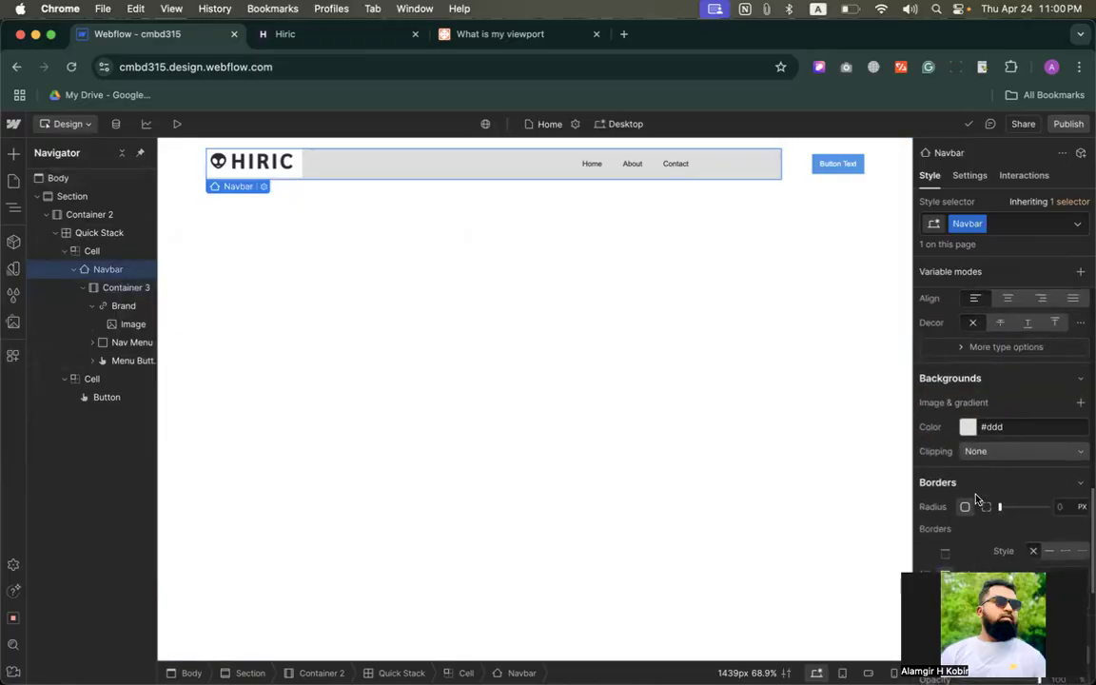
{"action": "left_click", "coordinate": [968, 430]}
{"action": "mouse_move", "coordinate": [968, 477]}
{"action": "left_mouse_down"}
{"action": "mouse_move", "coordinate": [872, 385]}
{"action": "mouse_move", "coordinate": [900, 417]}
{"action": "mouse_move", "coordinate": [892, 413]}
{"action": "left_mouse_up"}
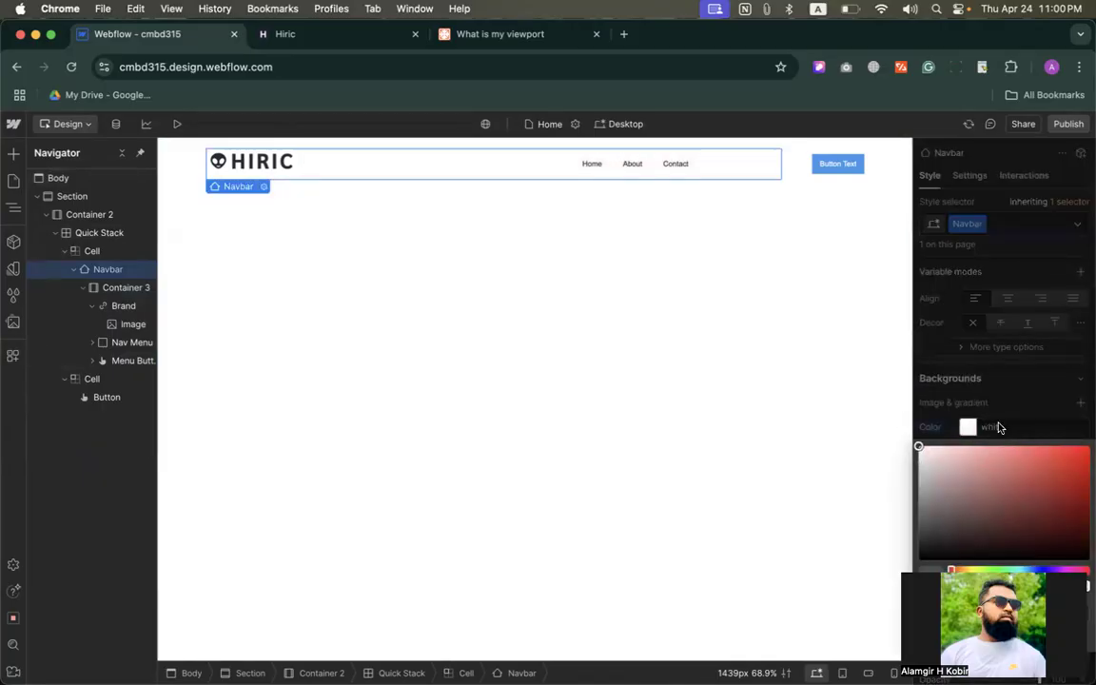
{"action": "left_click", "coordinate": [989, 424]}
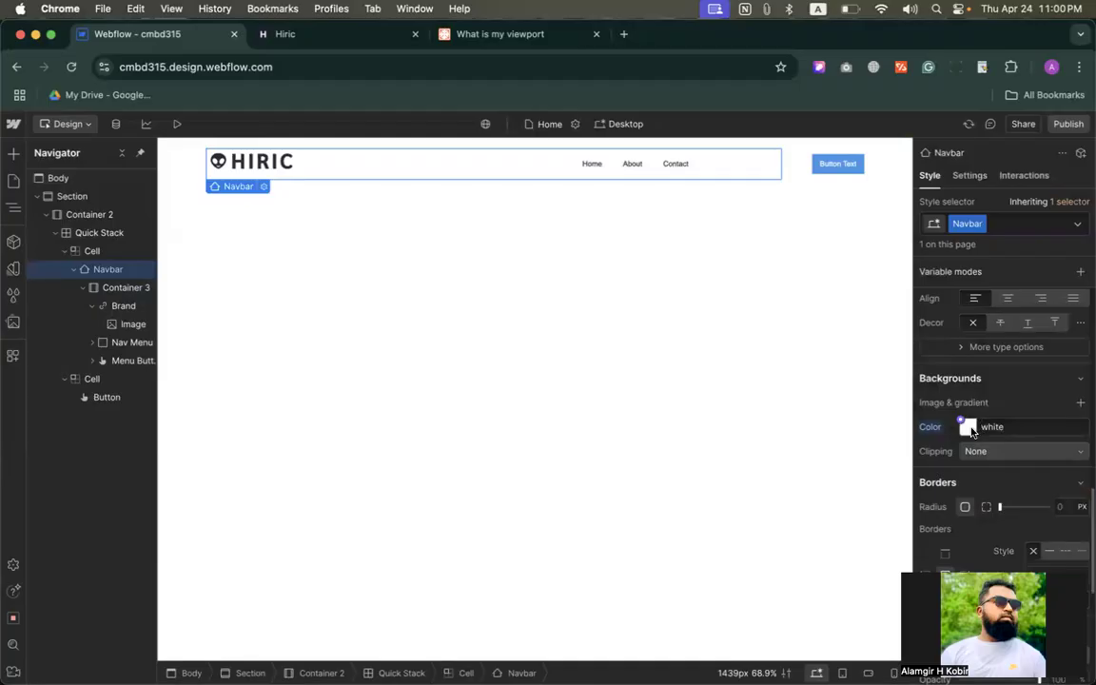
{"action": "left_click", "coordinate": [968, 428]}
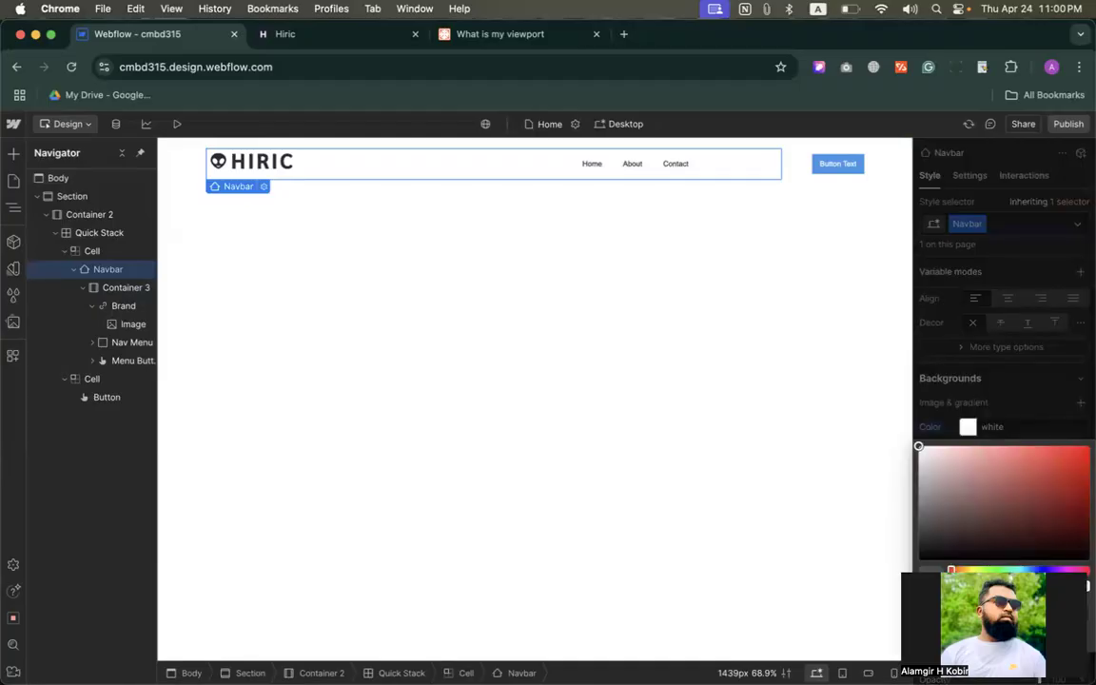
{"action": "left_click_drag", "start_coordinate": [1086, 585], "coordinate": [871, 384]}
{"action": "key", "text": "super+z"}
{"action": "left_click", "coordinate": [937, 423]}
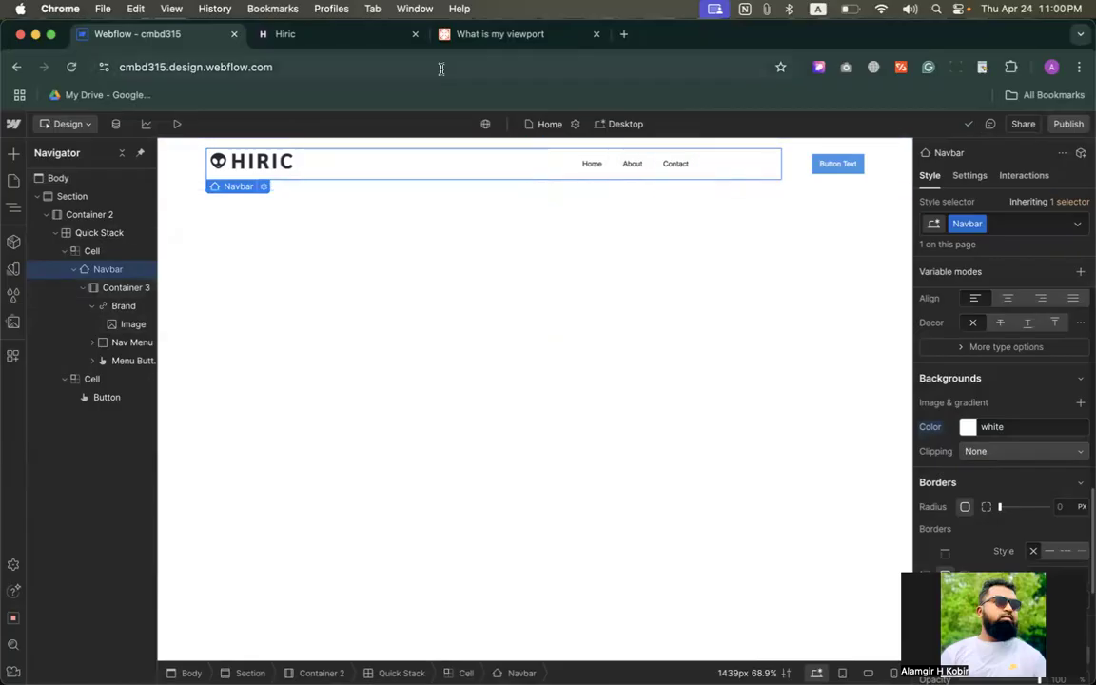
Switch to the Hiric page, copy the Features label from its header menu, and return to Webflow
{"action": "left_click", "coordinate": [330, 34]}
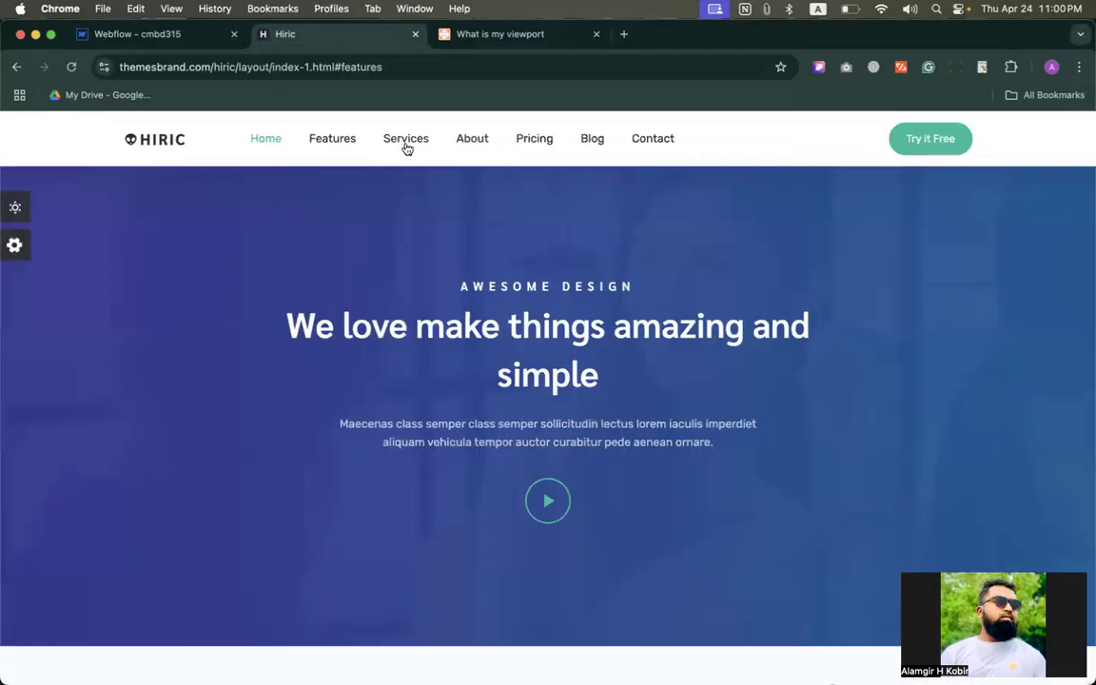
{"action": "right_click", "coordinate": [337, 139]}
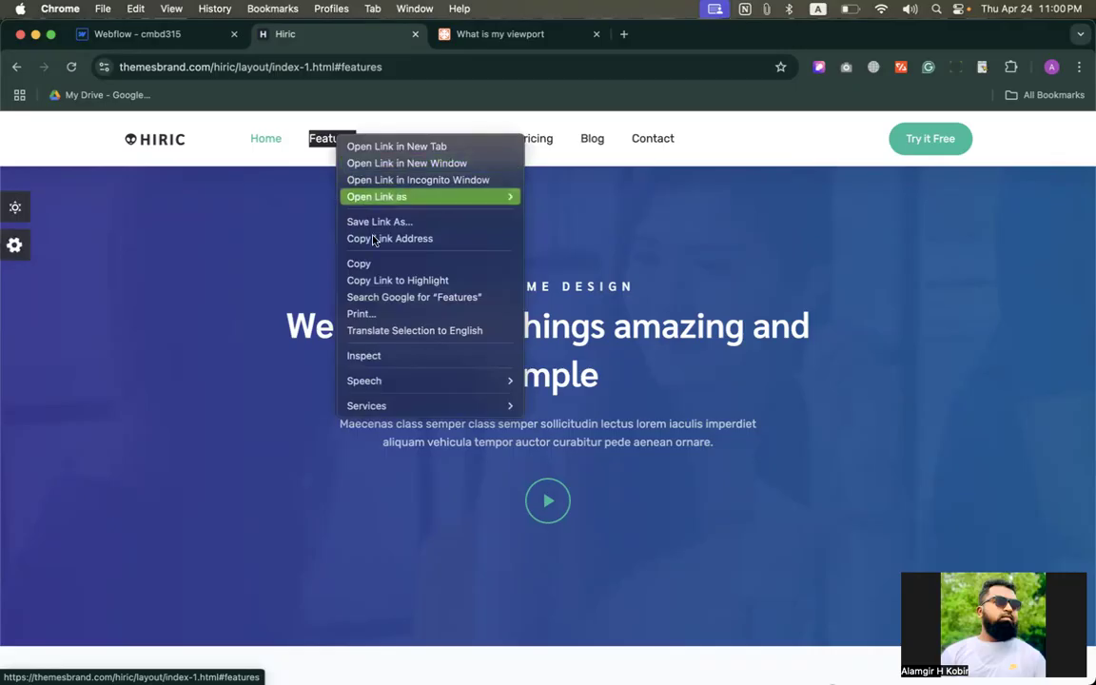
{"action": "left_click", "coordinate": [359, 264]}
{"action": "left_click", "coordinate": [353, 167]}
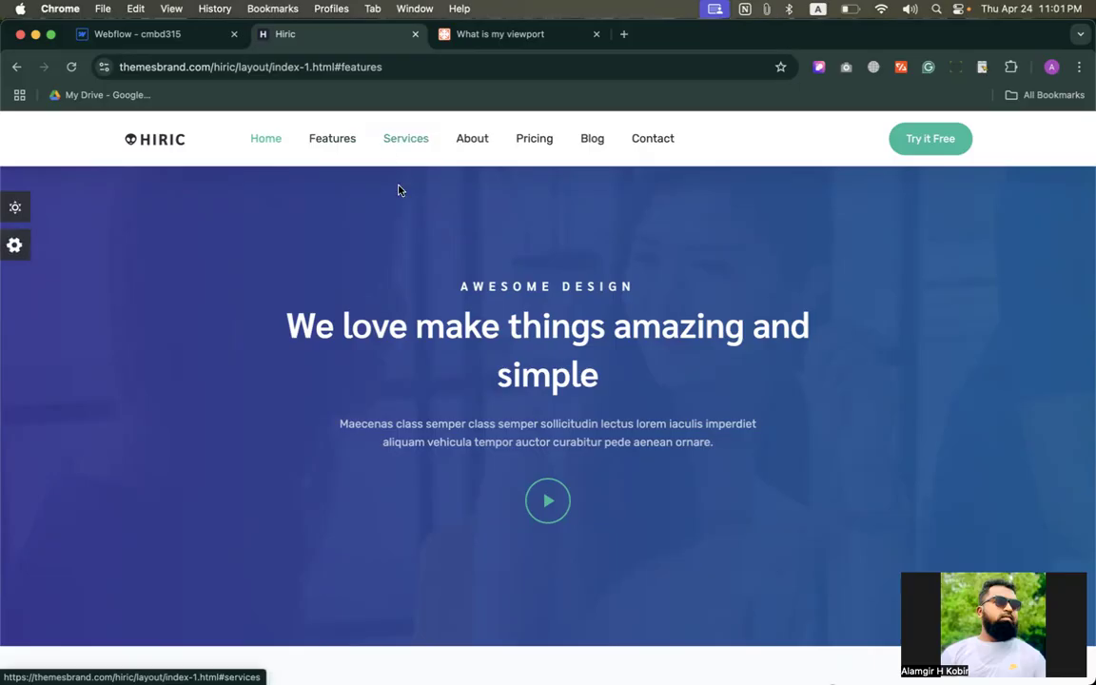
{"action": "left_click", "coordinate": [110, 35]}
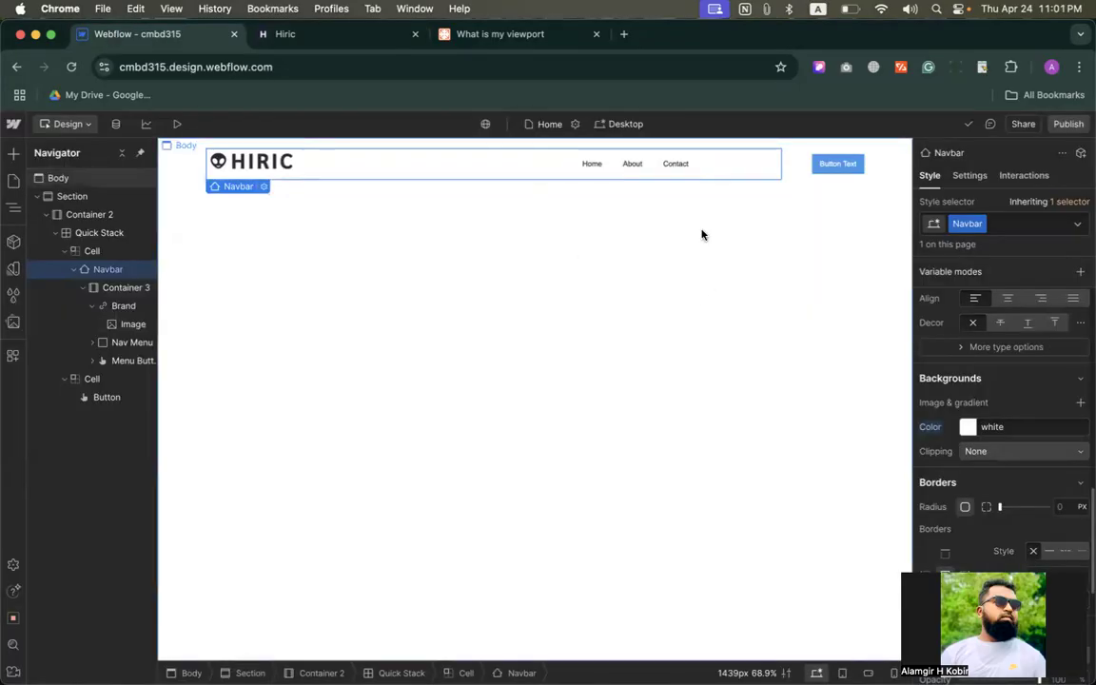
Replace the text of the About link in the navbar with Features
{"action": "left_click", "coordinate": [628, 165]}
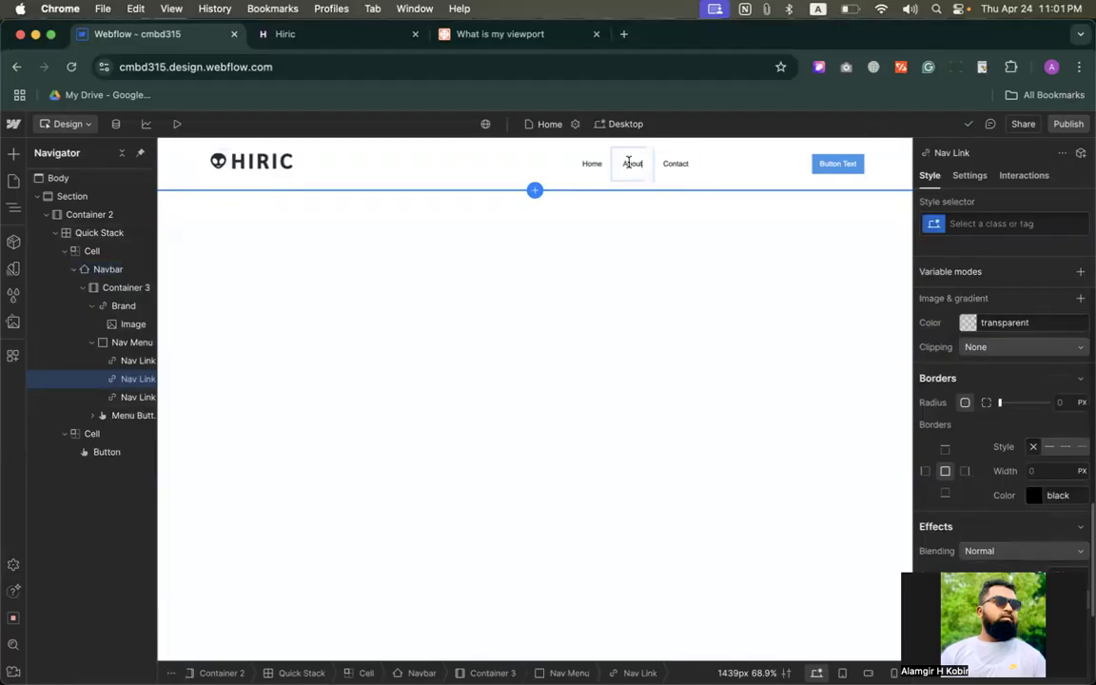
{"action": "double_click", "coordinate": [628, 164]}
{"action": "key", "text": "BackSpace"}
{"action": "key", "text": "BackSpace"}
{"action": "key", "text": "BackSpace"}
{"action": "key", "text": "BackSpace"}
{"action": "key", "text": "BackSpace"}
{"action": "type", "text": "Features"}
Copy the Services label from the Hiric page's menu and paste it over the Contact link's text in the Webflow navbar
{"action": "left_click", "coordinate": [282, 35]}
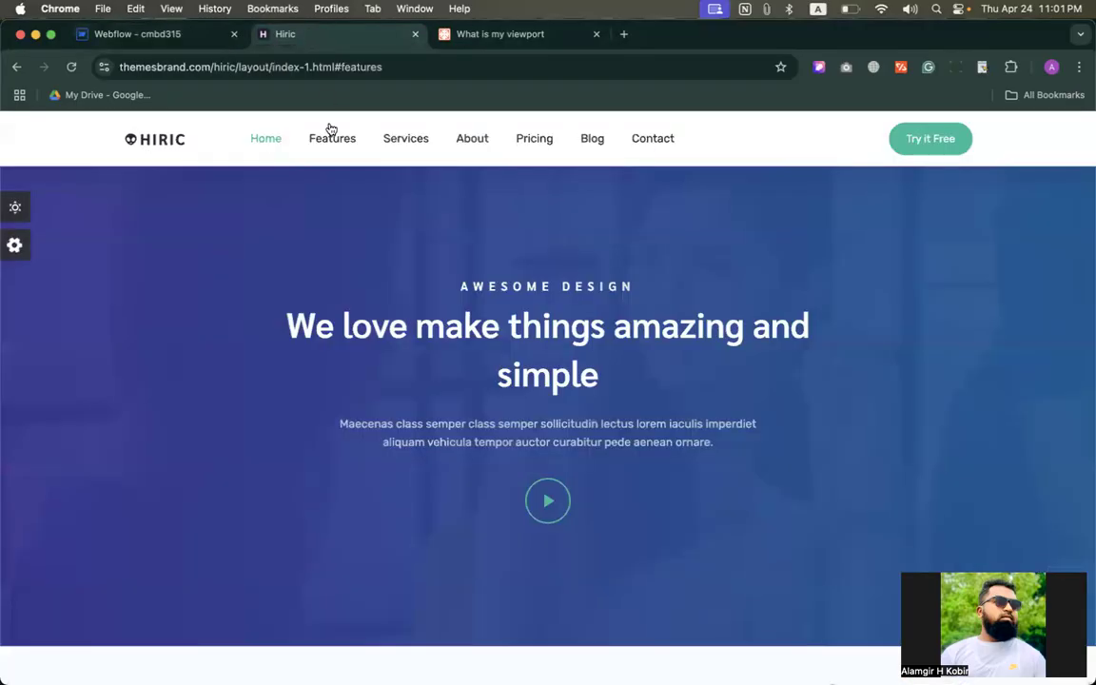
{"action": "right_click", "coordinate": [407, 140]}
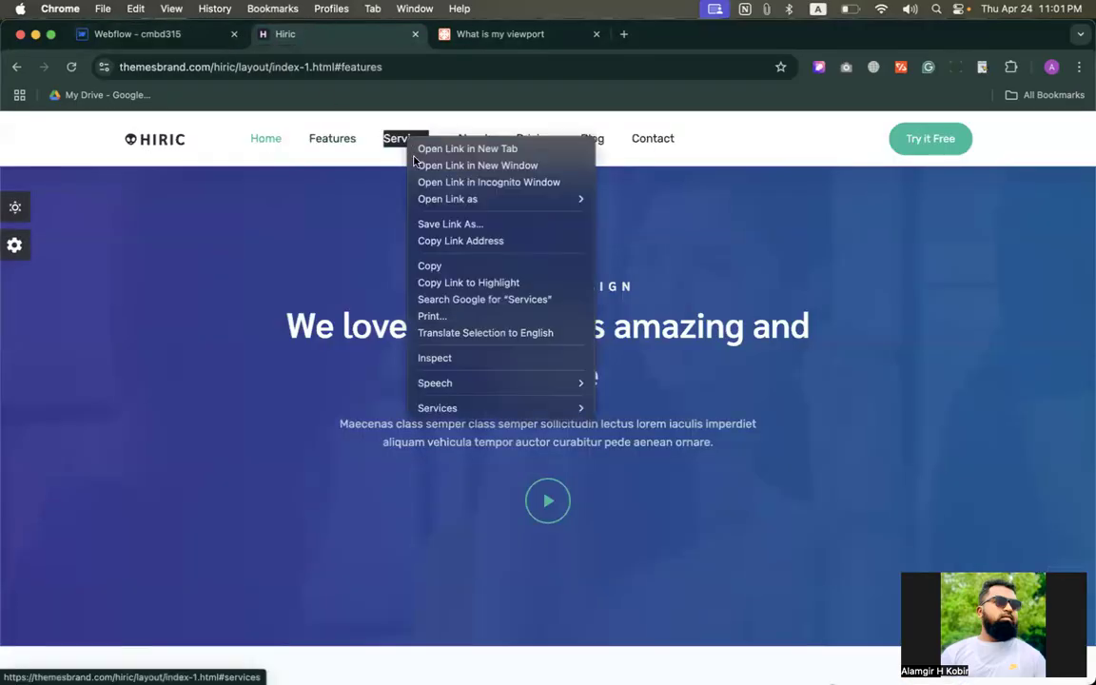
{"action": "left_click", "coordinate": [440, 265]}
{"action": "left_click", "coordinate": [138, 35]}
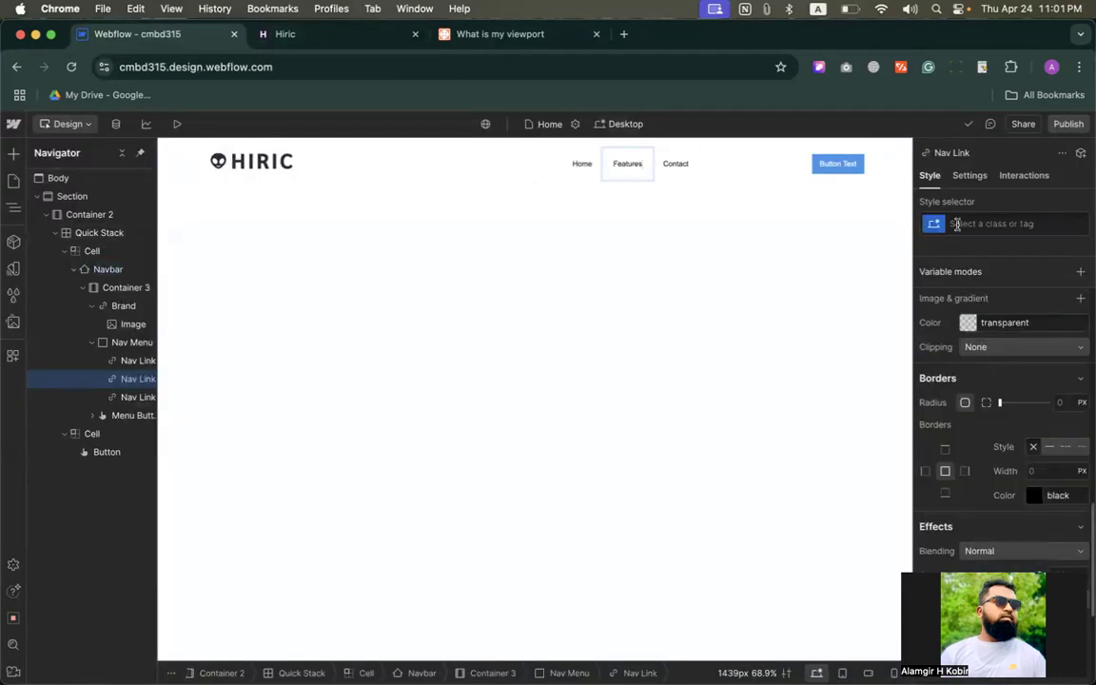
{"action": "left_click", "coordinate": [675, 163]}
{"action": "double_click", "coordinate": [674, 164]}
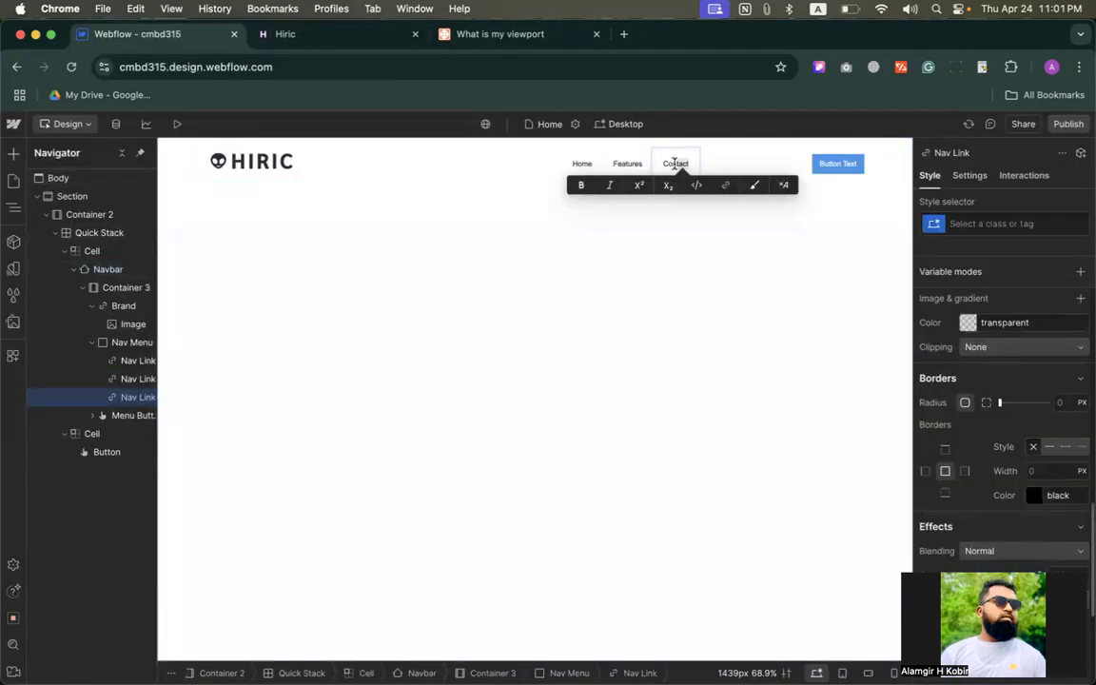
{"action": "double_click", "coordinate": [674, 164]}
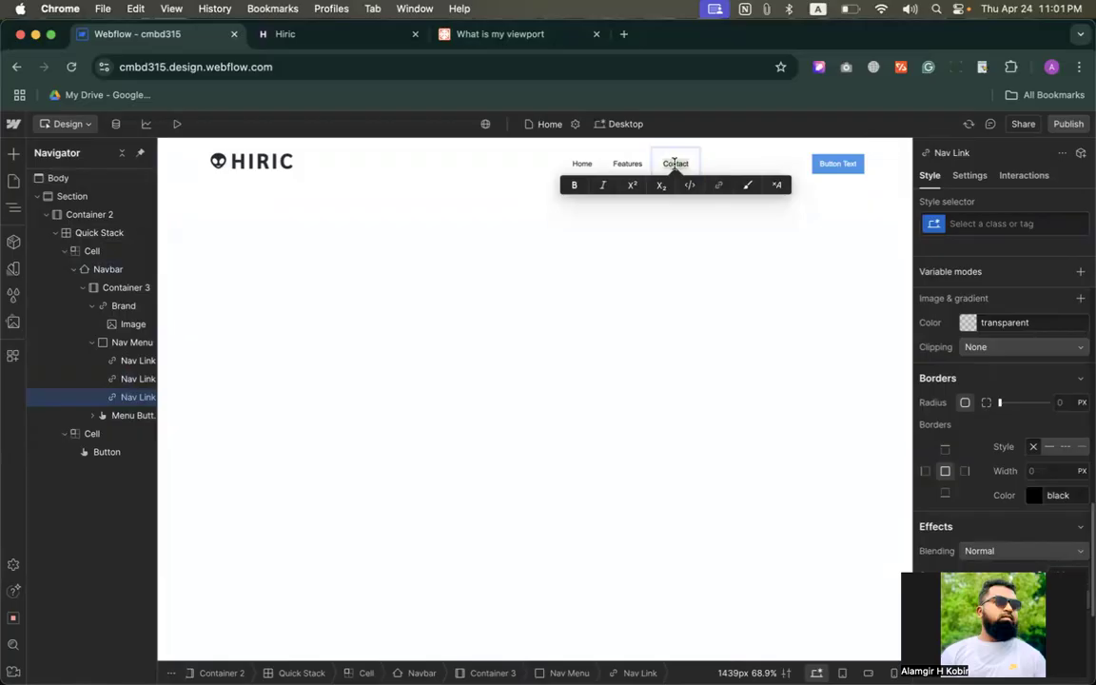
{"action": "key", "text": "super+v"}
{"action": "left_click", "coordinate": [712, 163]}
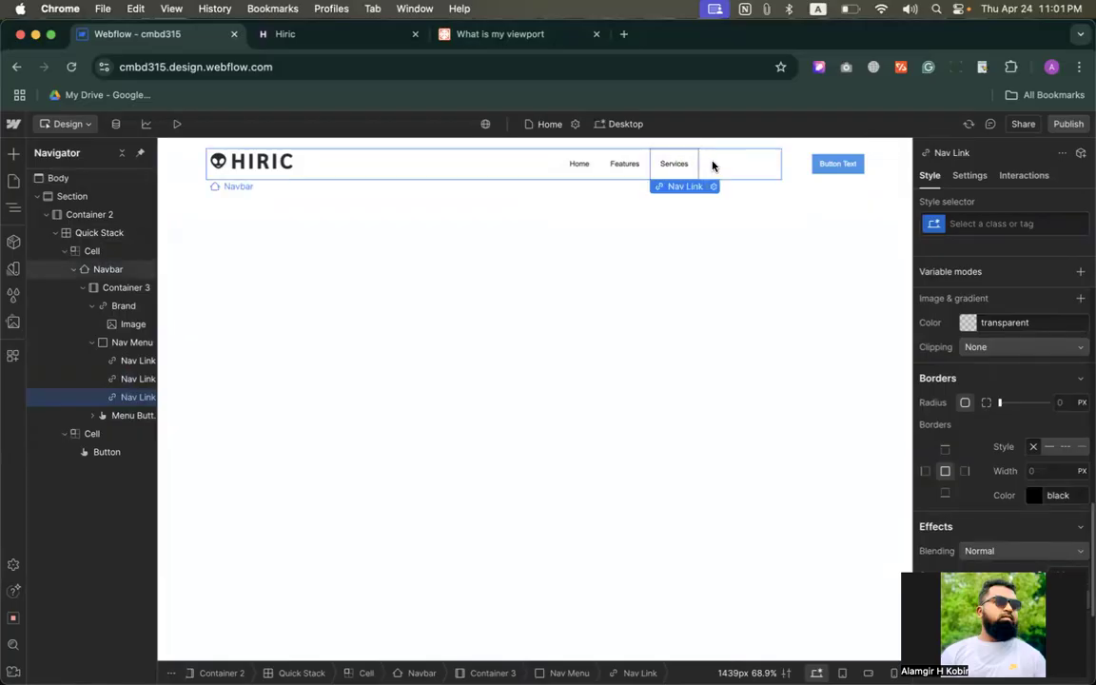
Copy the About label from the Hiric page's header menu and return to Webflow
{"action": "left_click", "coordinate": [281, 35]}
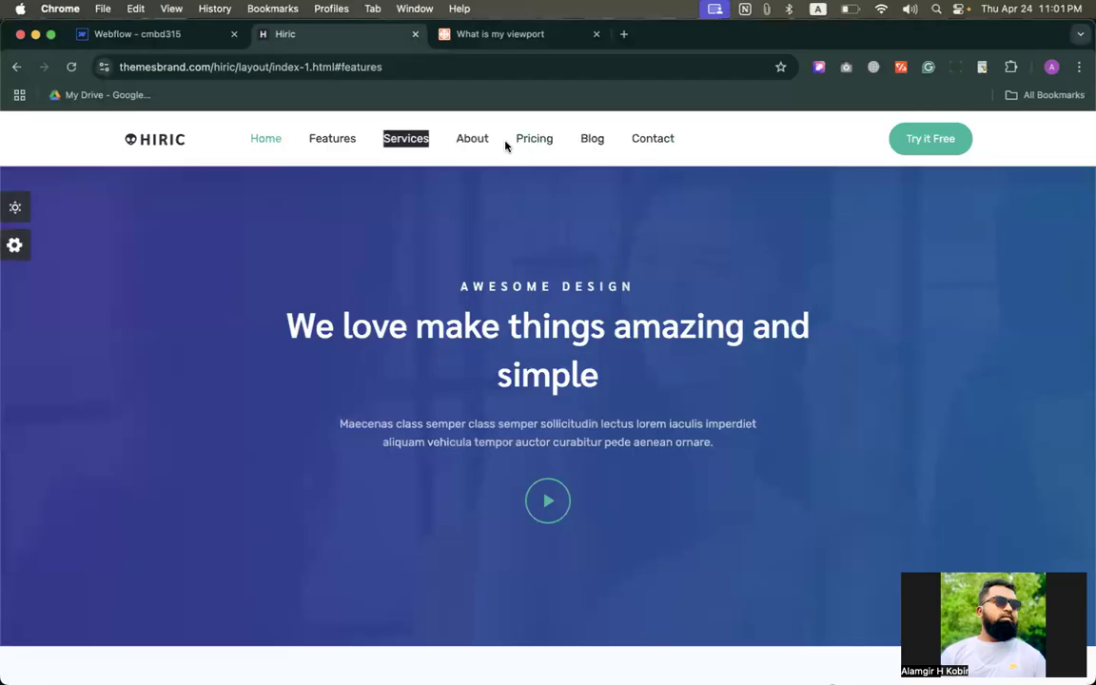
{"action": "double_click", "coordinate": [470, 140]}
{"action": "right_click", "coordinate": [470, 141]}
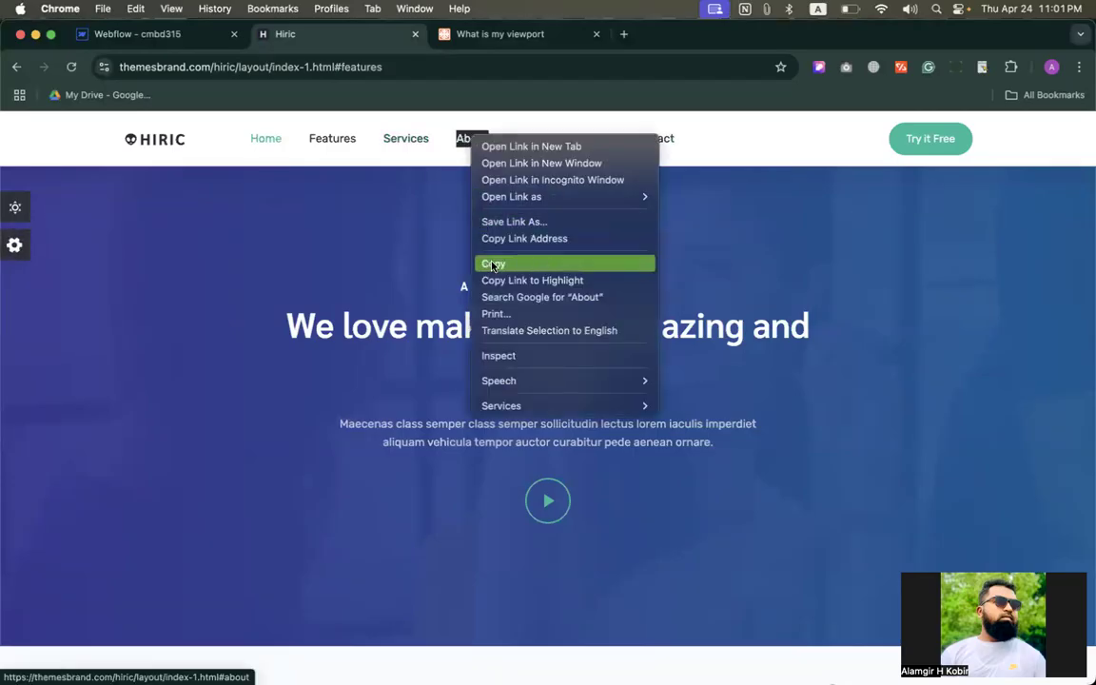
{"action": "left_click", "coordinate": [484, 260]}
{"action": "left_click", "coordinate": [190, 32]}
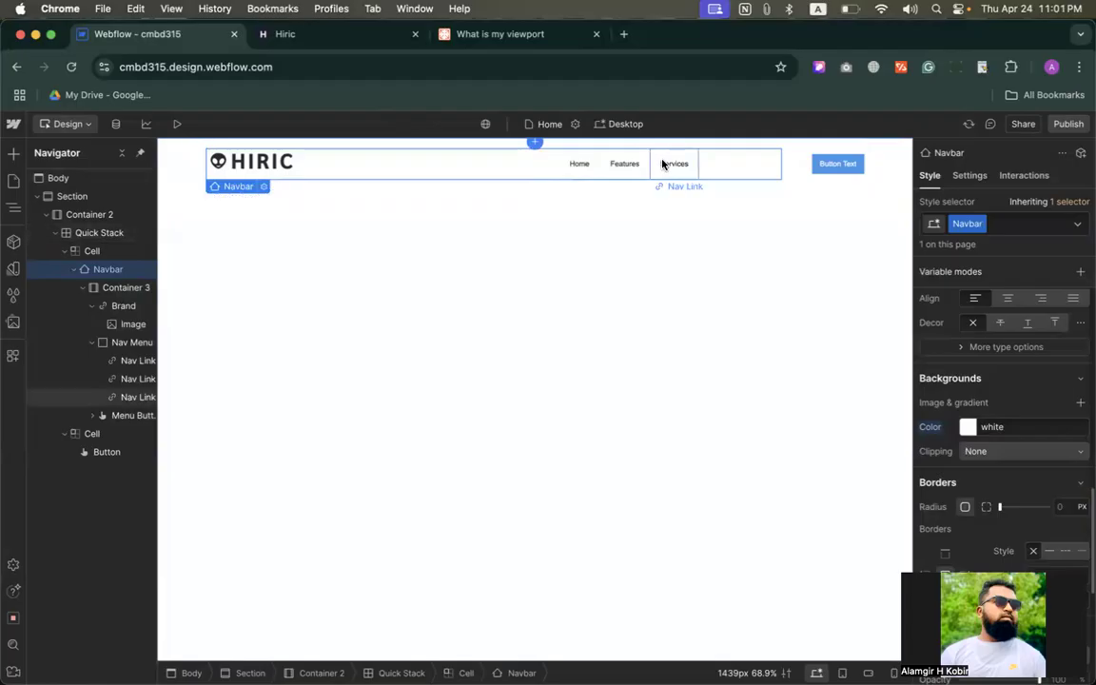
{"action": "left_click", "coordinate": [657, 163]}
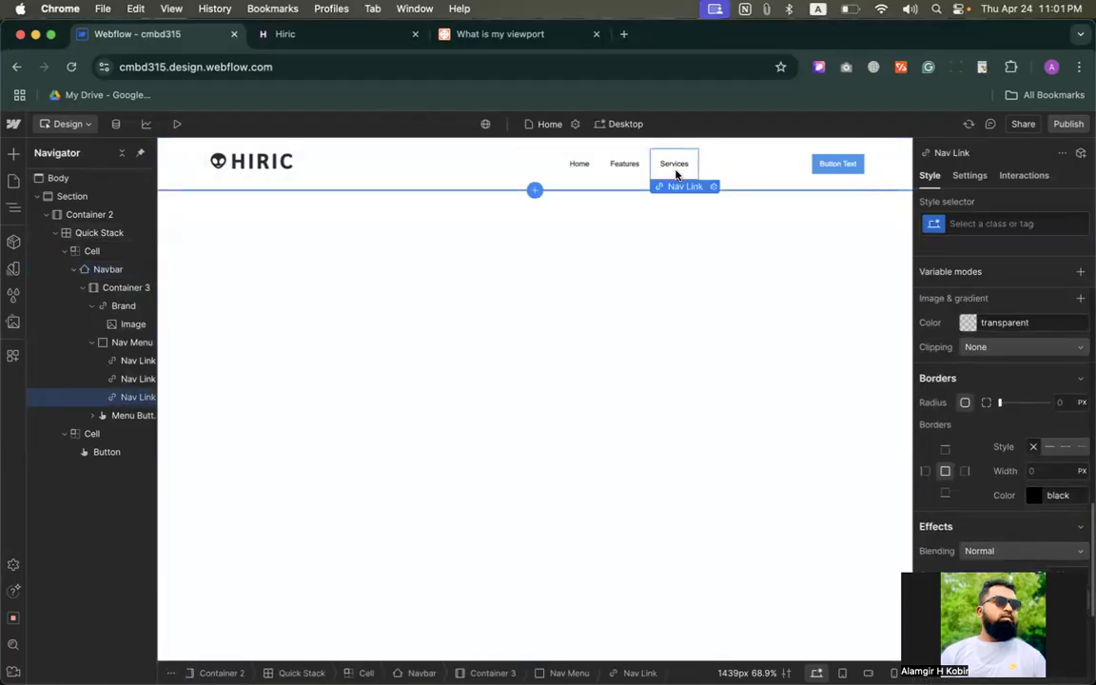
{"action": "right_click", "coordinate": [676, 173]}
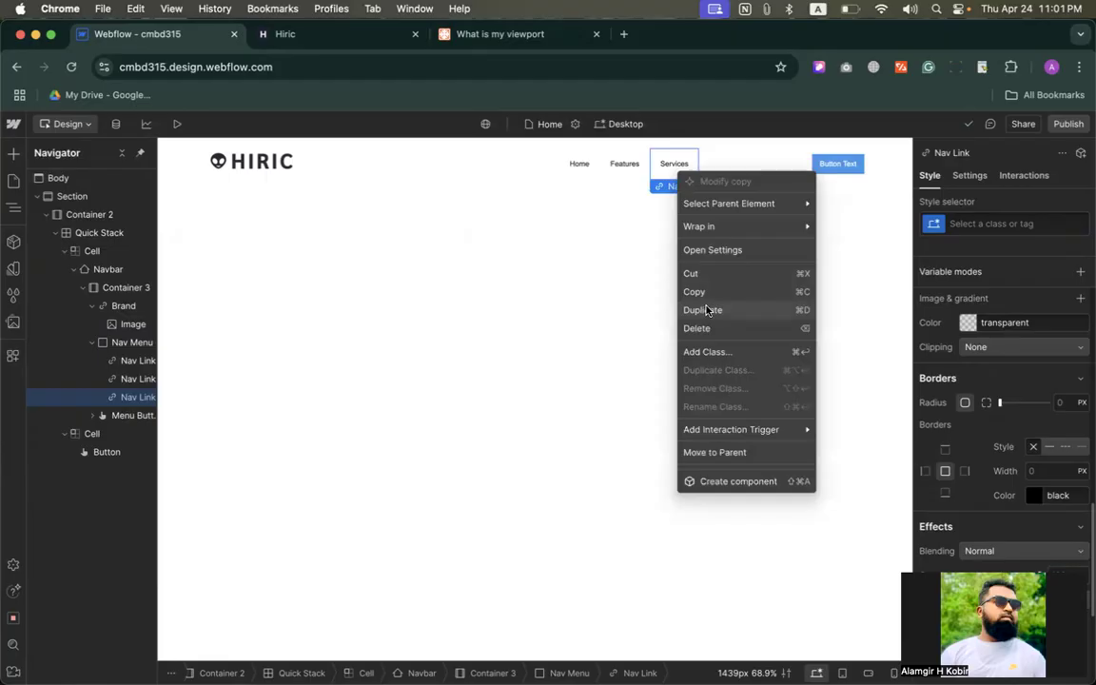
{"action": "left_click", "coordinate": [658, 168]}
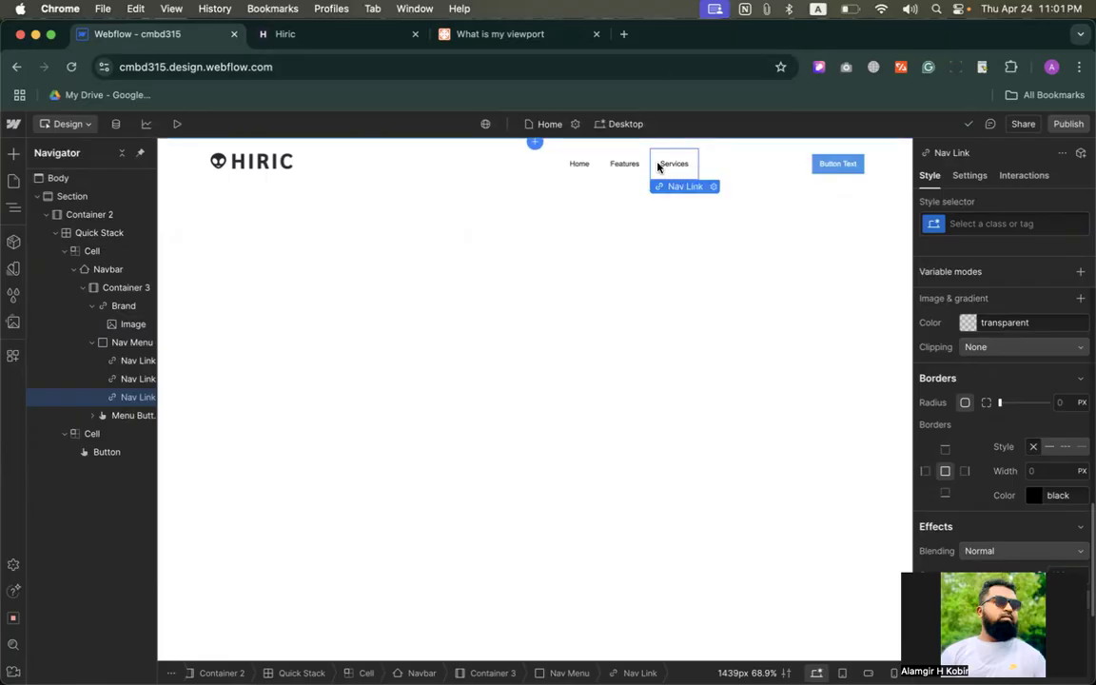
{"action": "key", "text": "super+d"}
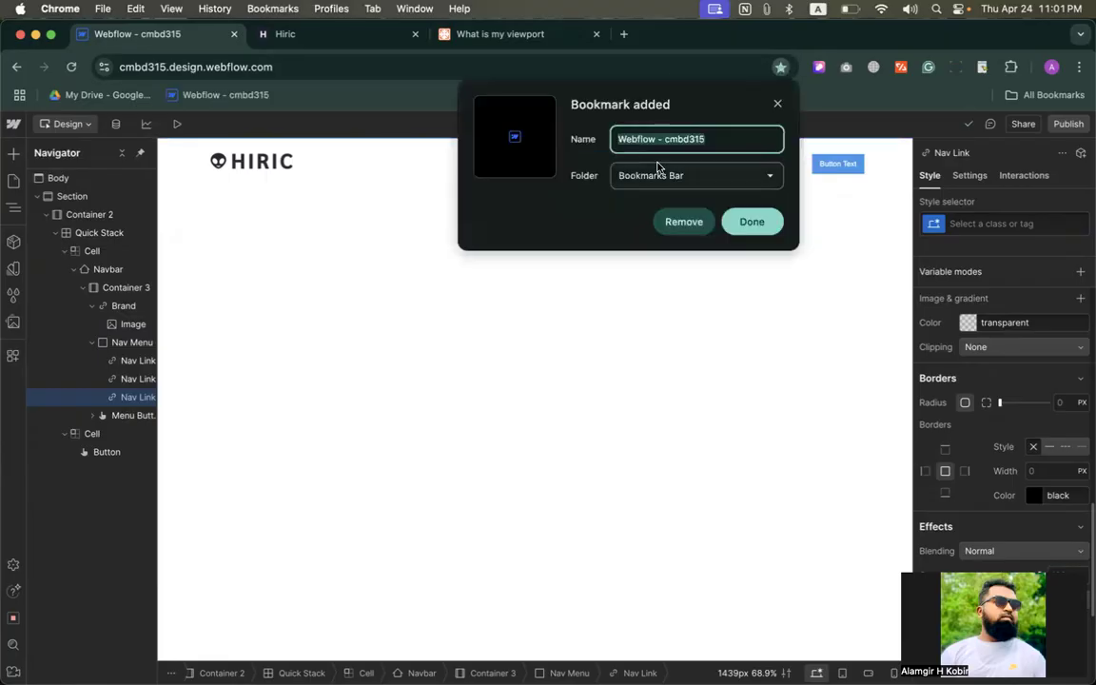
{"action": "left_click", "coordinate": [683, 221]}
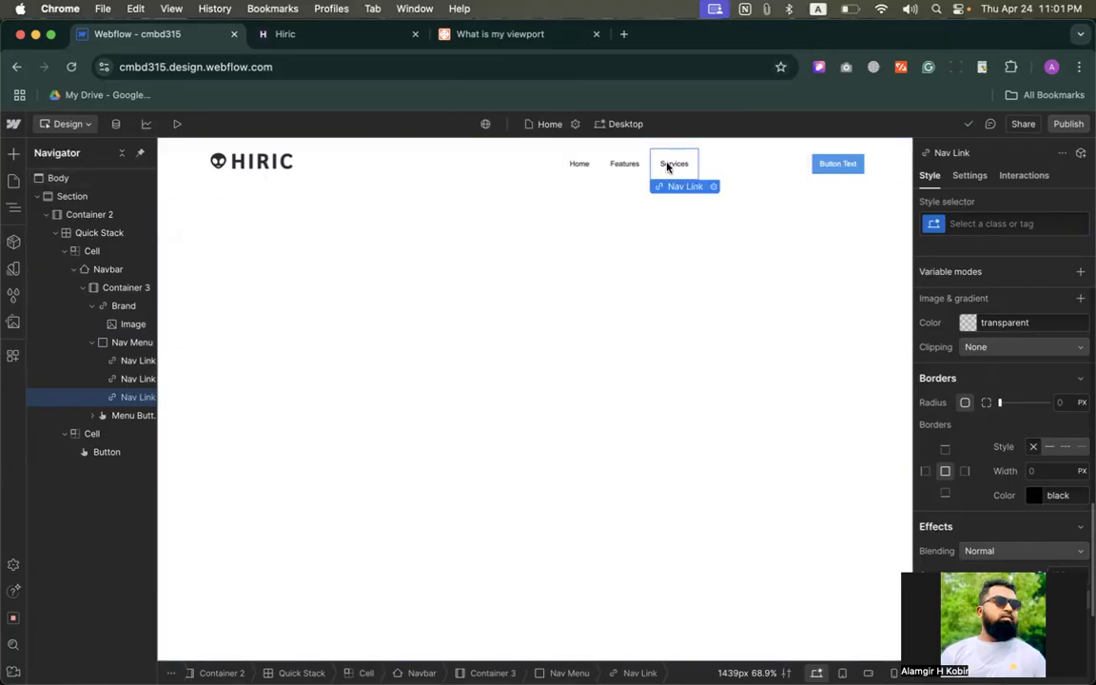
Duplicate the Services nav link twice within the Nav Menu
{"action": "key", "text": "super+d"}
{"action": "left_click_drag", "start_coordinate": [669, 166], "coordinate": [664, 174]}
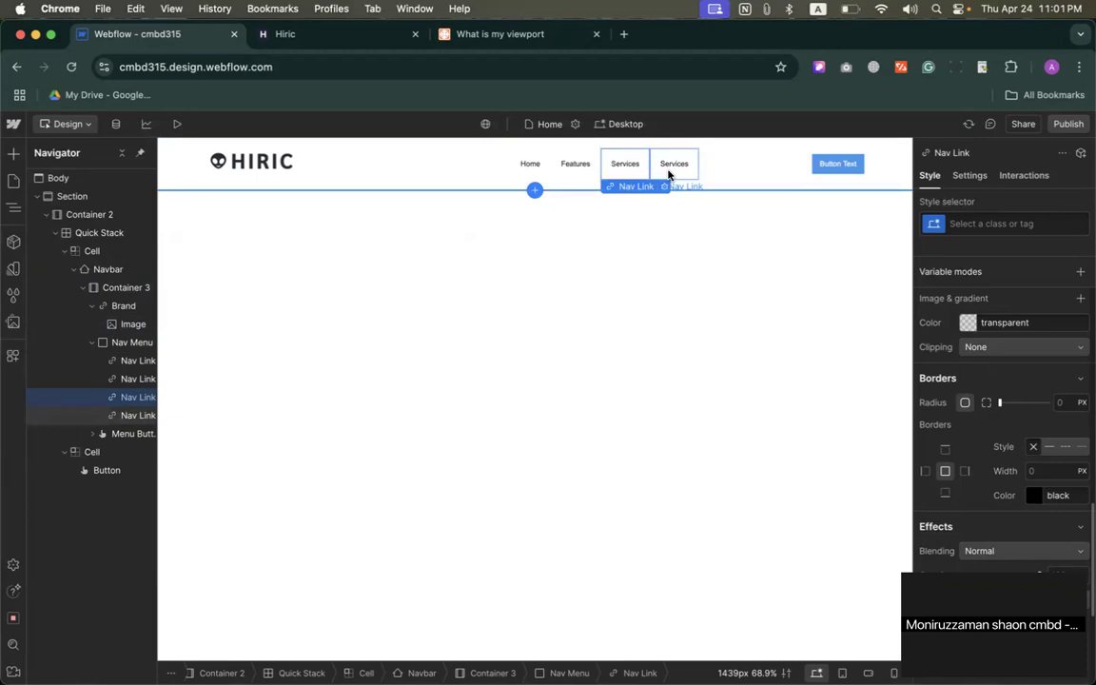
{"action": "left_click", "coordinate": [669, 174]}
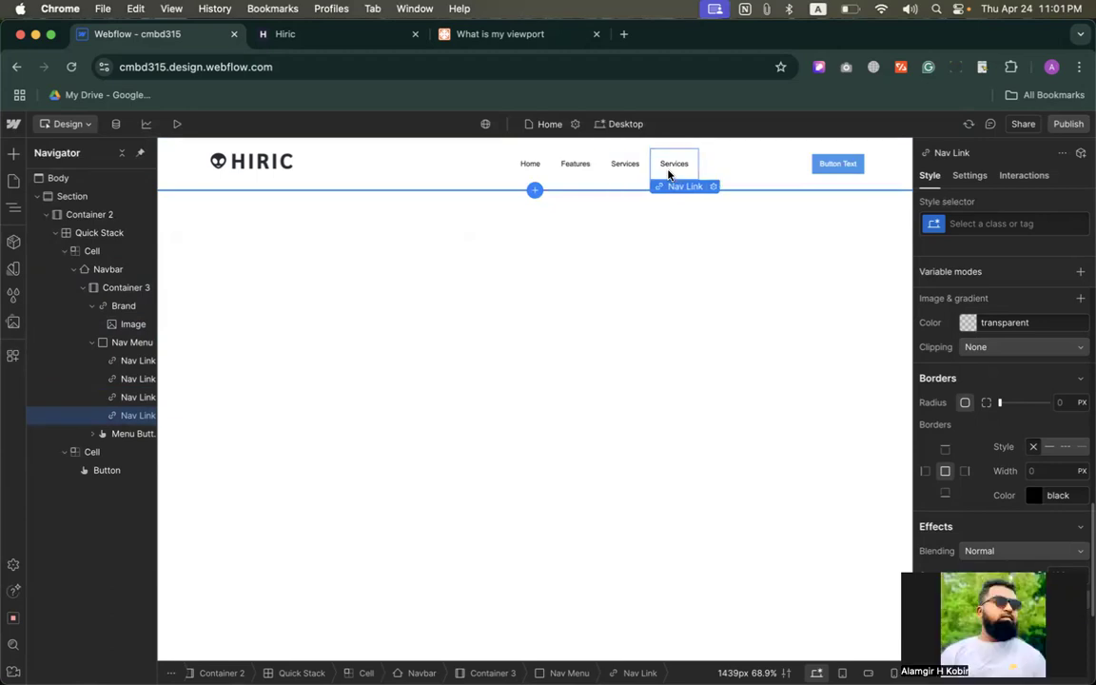
{"action": "key", "text": "super+d"}
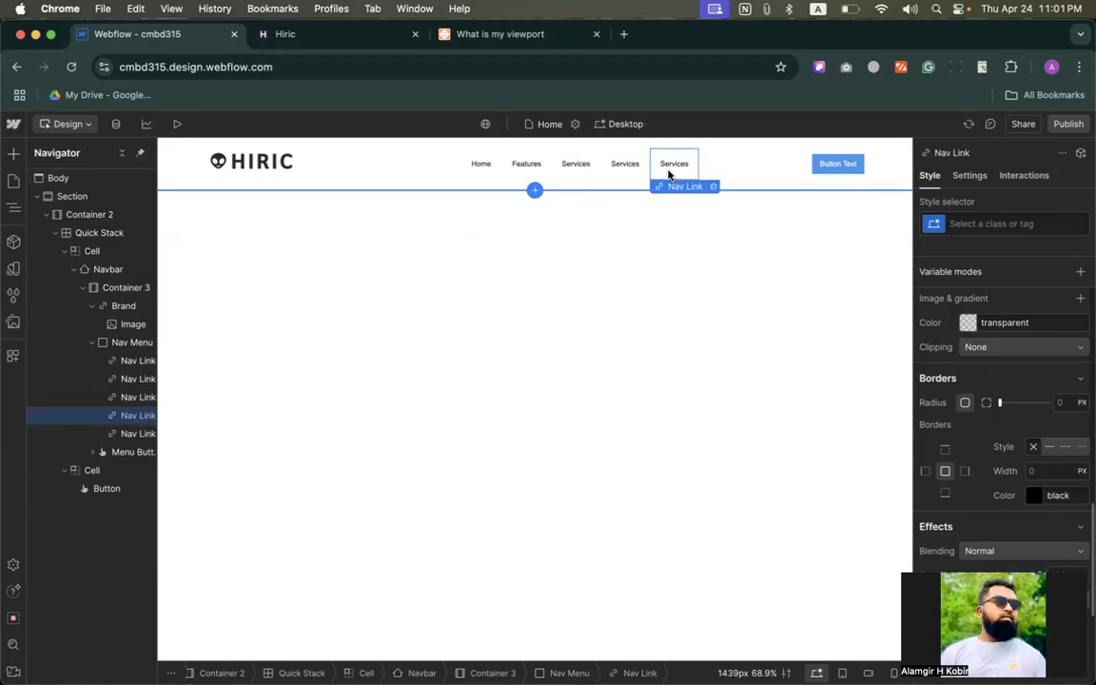
Copy About from the Hiric page's menu and paste it over the text of the fourth nav link in the Webflow navbar
{"action": "left_click", "coordinate": [295, 36]}
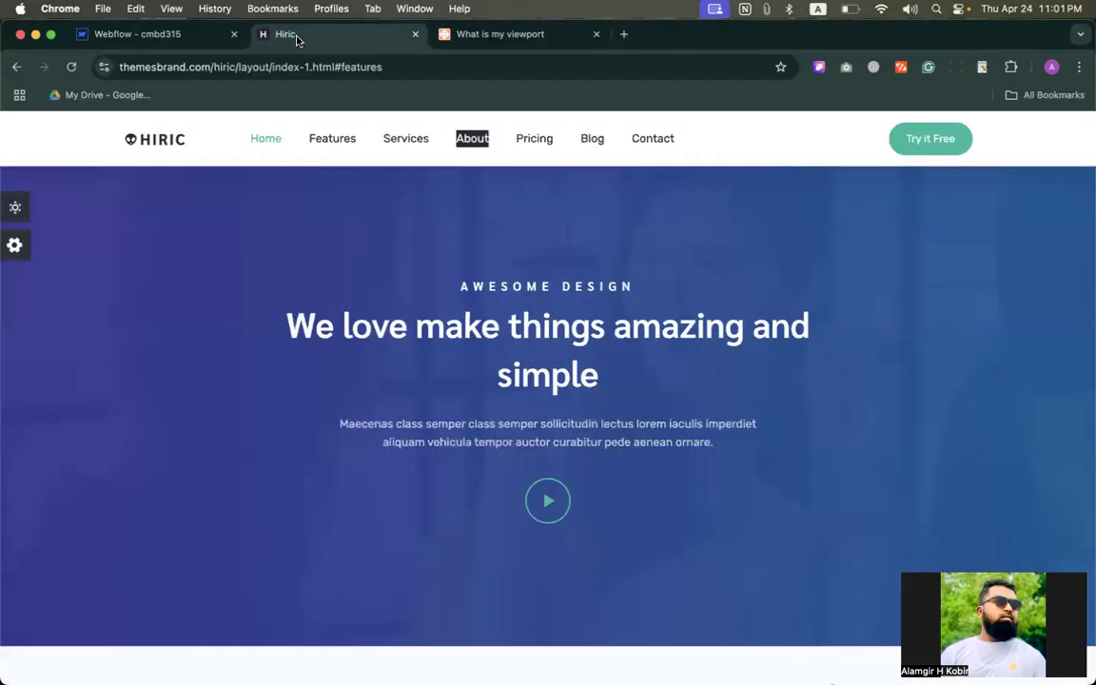
{"action": "right_click", "coordinate": [475, 143]}
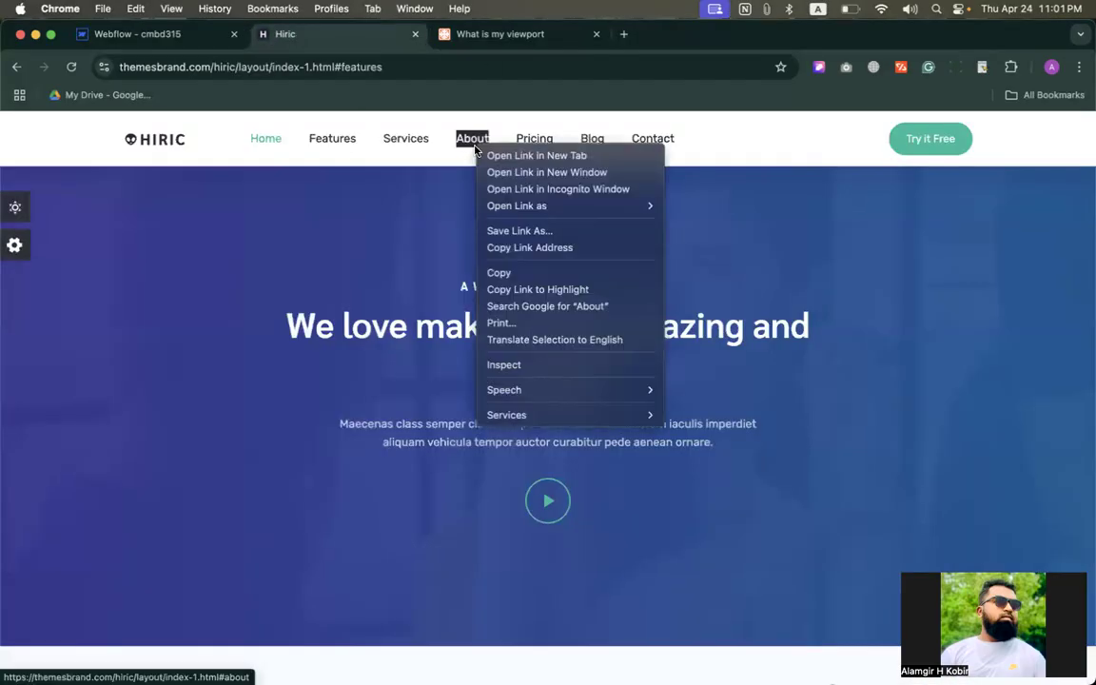
{"action": "left_click", "coordinate": [504, 275]}
{"action": "left_click", "coordinate": [177, 33]}
{"action": "left_click", "coordinate": [620, 164]}
{"action": "double_click", "coordinate": [619, 165]}
{"action": "double_click", "coordinate": [619, 163]}
{"action": "key", "text": "super+v"}
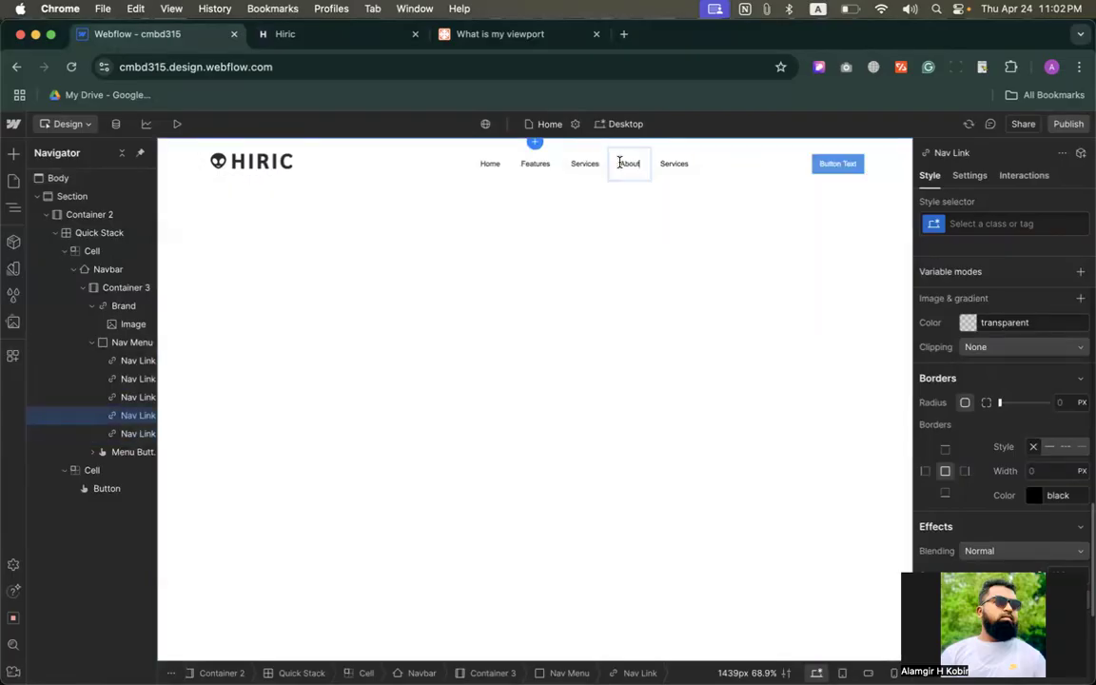
Copy Pricing from the Hiric page's menu and paste it over the text of the fifth nav link in the Webflow navbar
{"action": "left_click", "coordinate": [343, 37]}
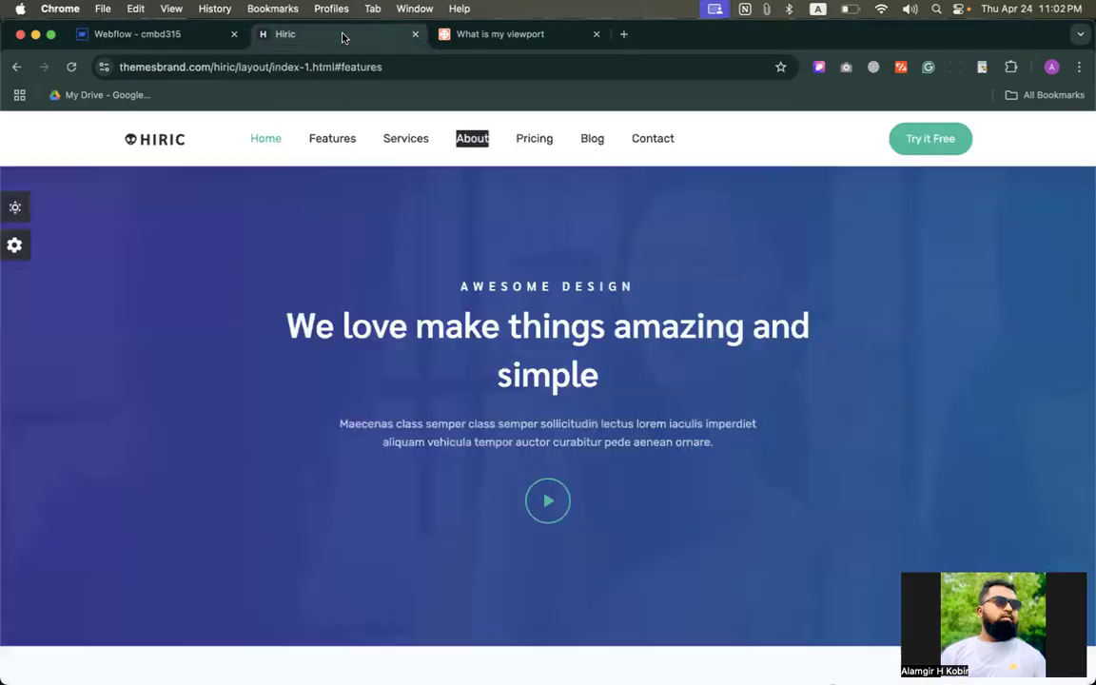
{"action": "right_click", "coordinate": [552, 145]}
{"action": "left_click", "coordinate": [582, 271]}
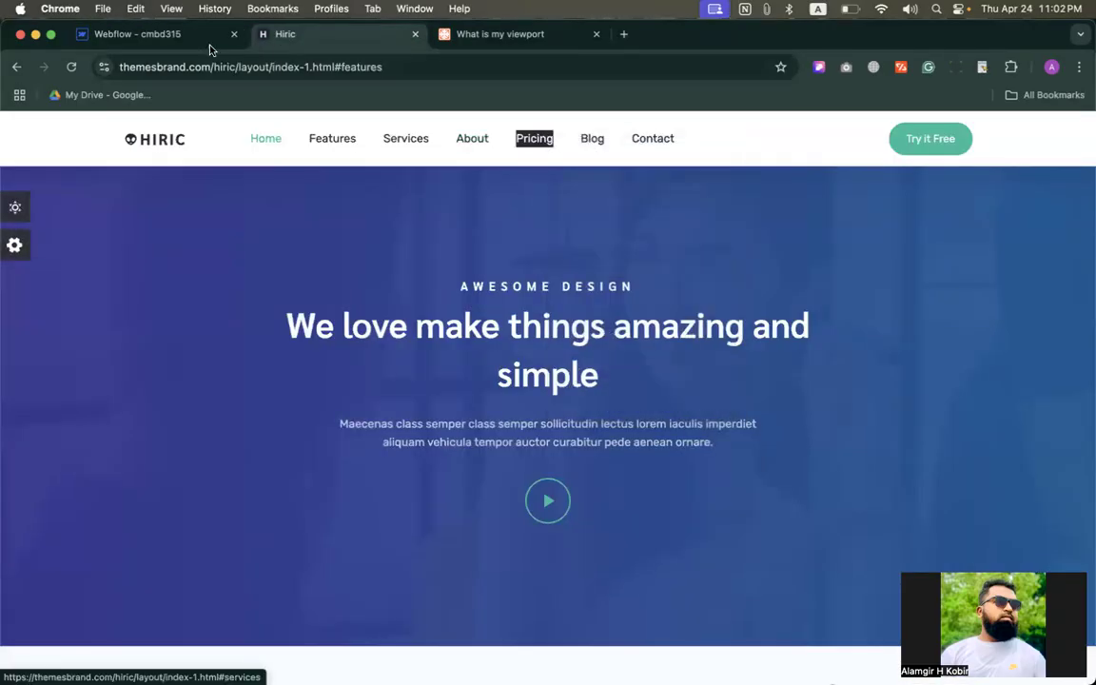
{"action": "left_click", "coordinate": [189, 37]}
{"action": "double_click", "coordinate": [680, 163]}
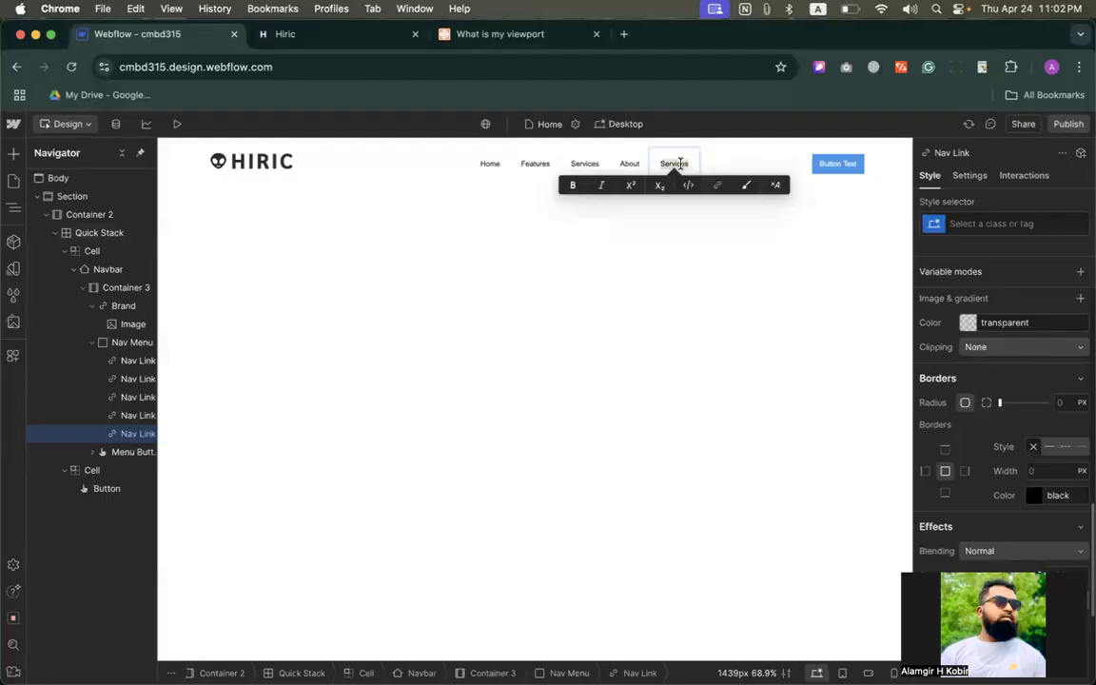
{"action": "key", "text": "cmd+v"}
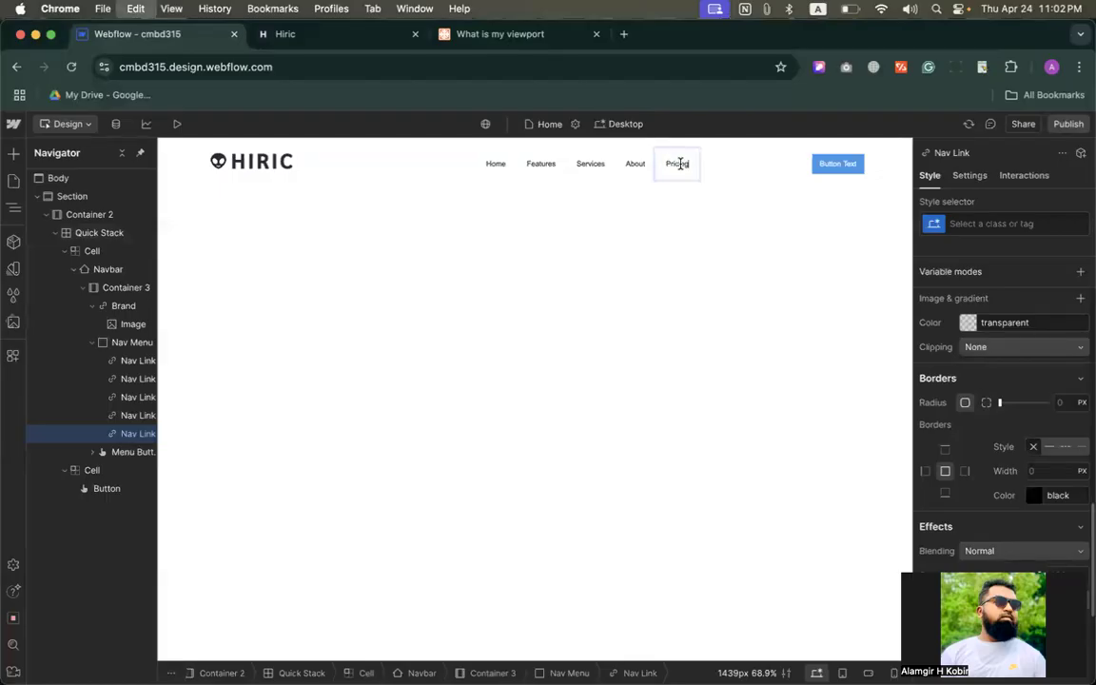
{"action": "left_click_drag", "start_coordinate": [723, 173], "coordinate": [699, 166]}
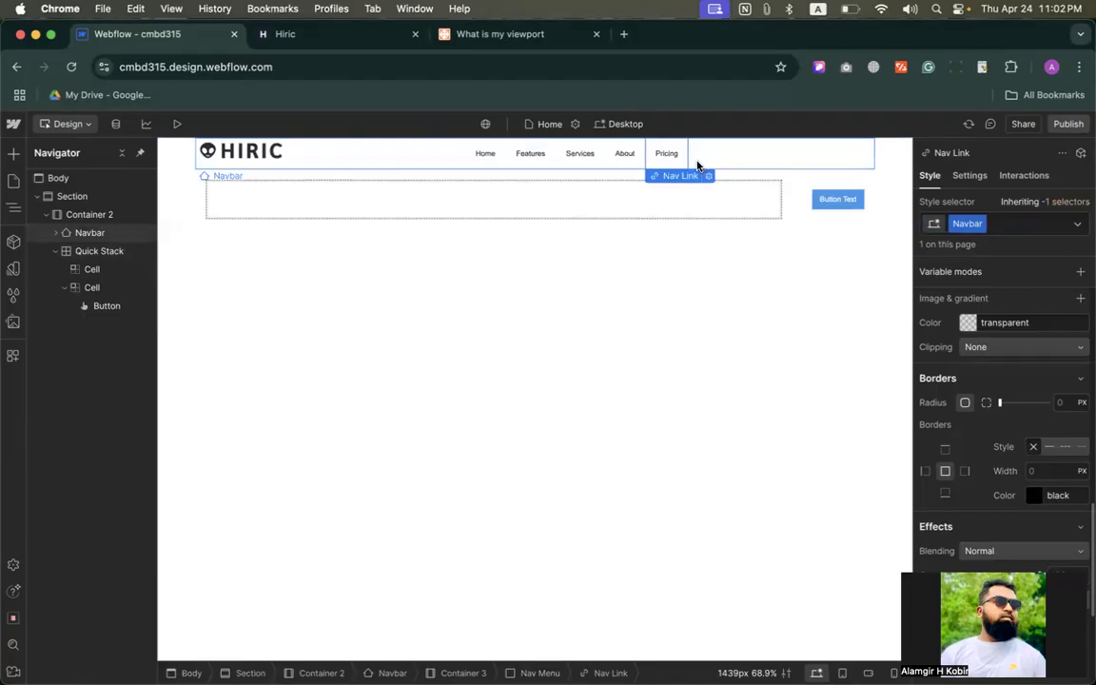
{"action": "left_click_drag", "start_coordinate": [697, 166], "coordinate": [697, 165]}
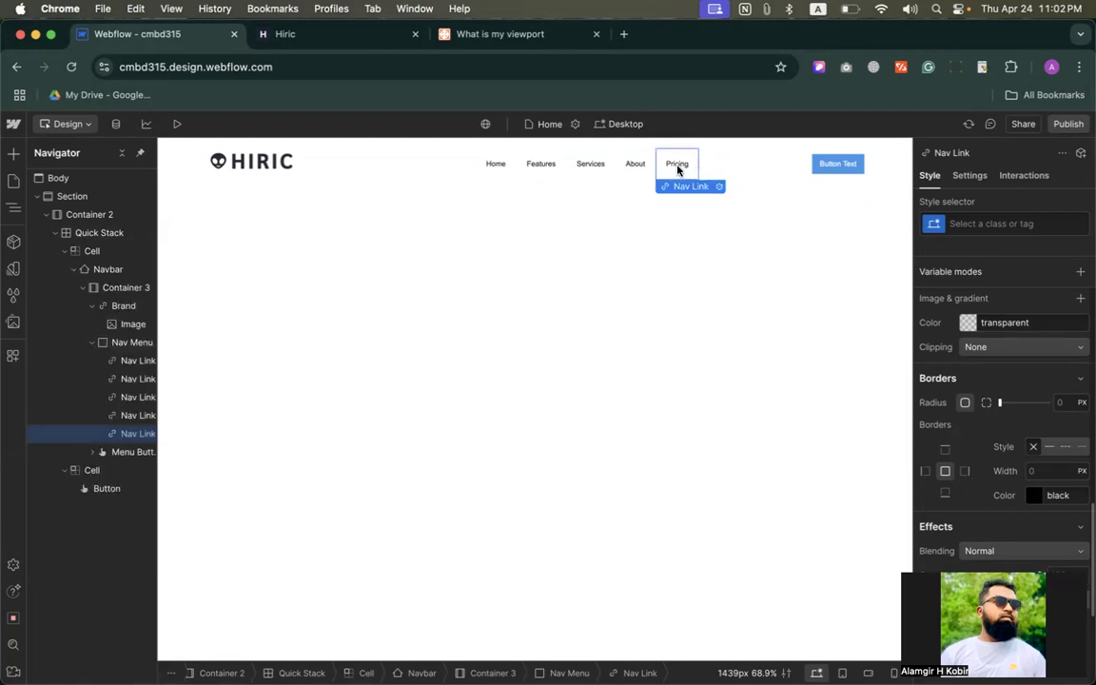
Duplicate the Pricing nav link and replace the last link's text with Blog, copied from the Hiric page's menu
{"action": "key", "text": "super+d"}
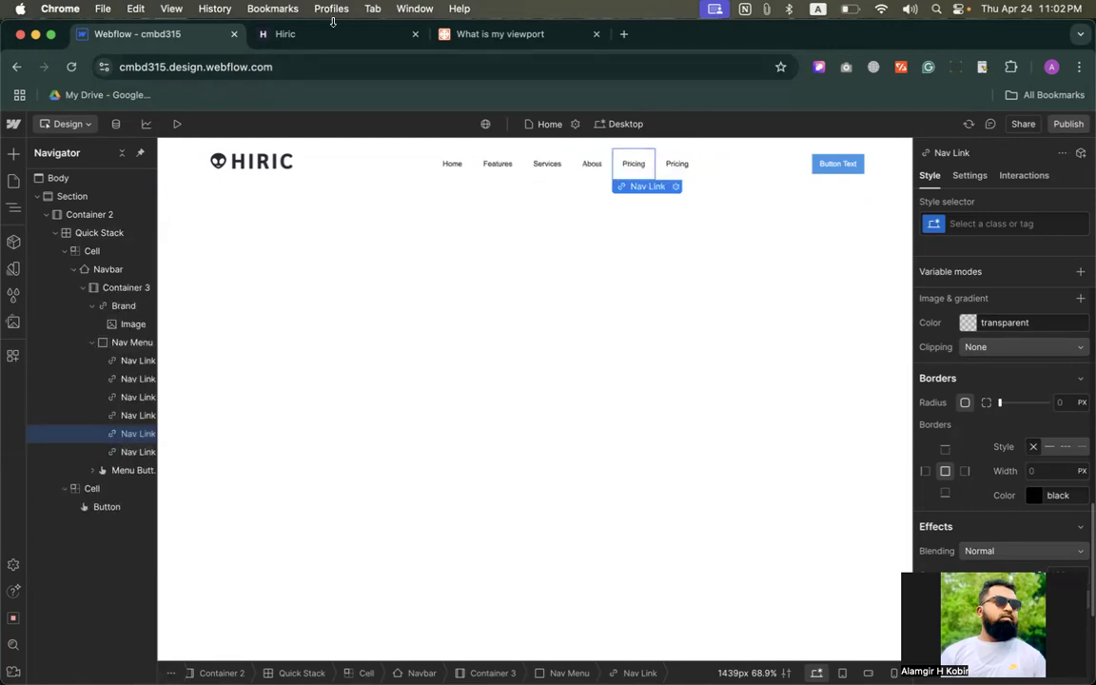
{"action": "left_click", "coordinate": [375, 36]}
{"action": "right_click", "coordinate": [598, 145]}
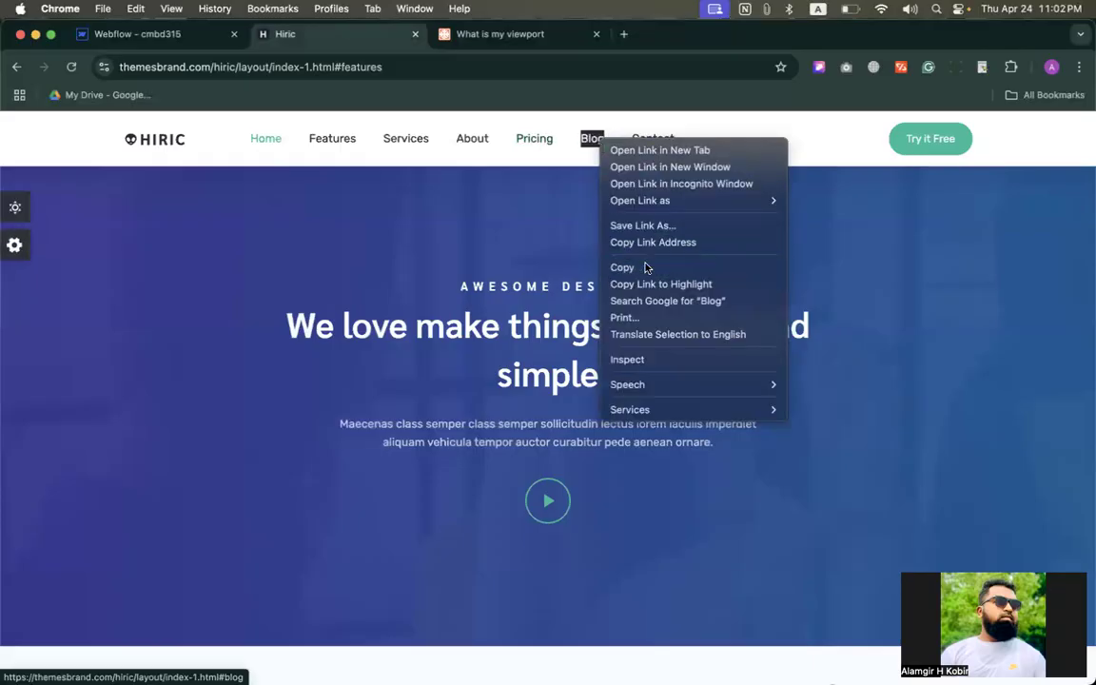
{"action": "left_click", "coordinate": [643, 265]}
{"action": "left_click", "coordinate": [188, 37]}
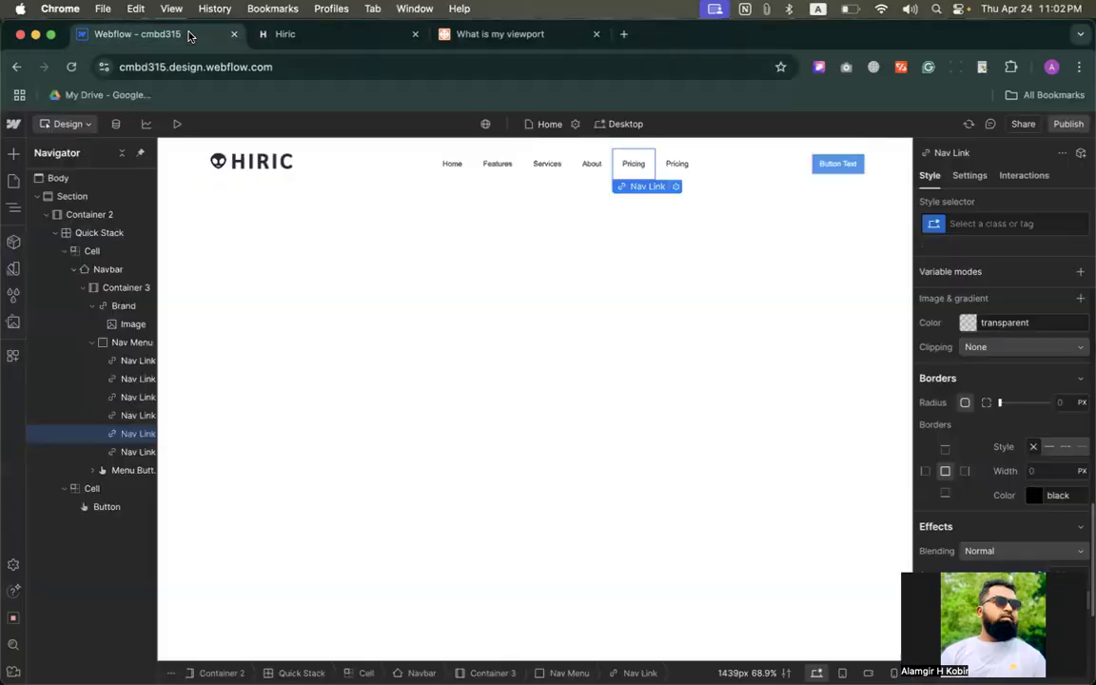
{"action": "left_click", "coordinate": [678, 164]}
{"action": "double_click", "coordinate": [677, 165]}
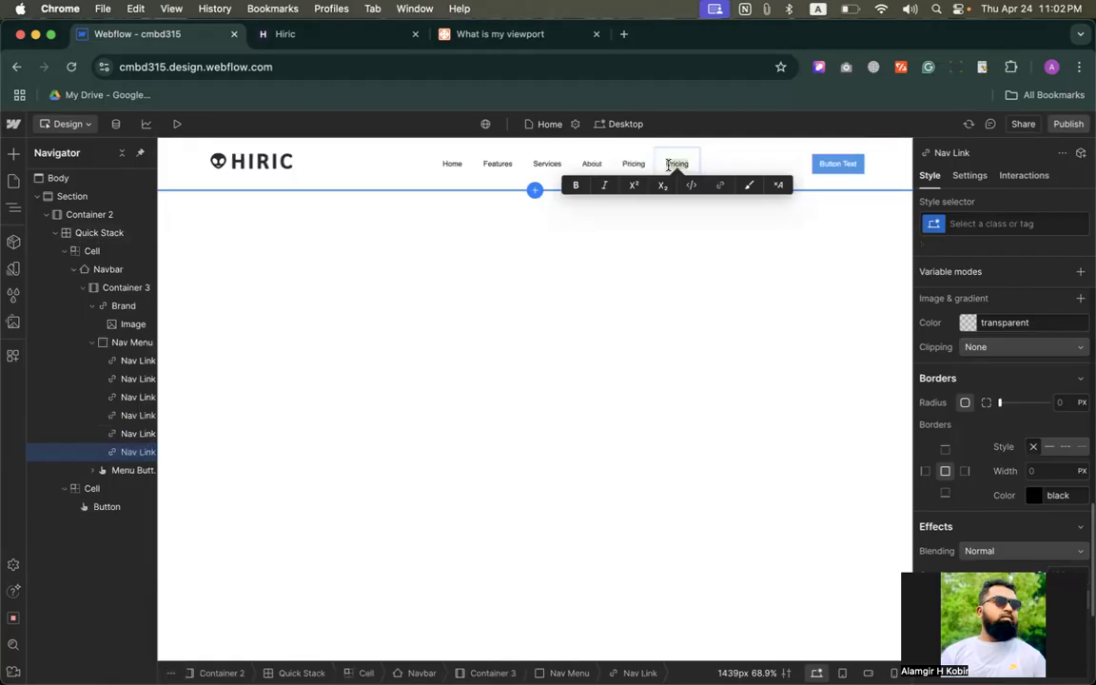
{"action": "type", "text": "Blog"}
{"action": "key", "text": "Escape"}
{"action": "left_click", "coordinate": [660, 181]}
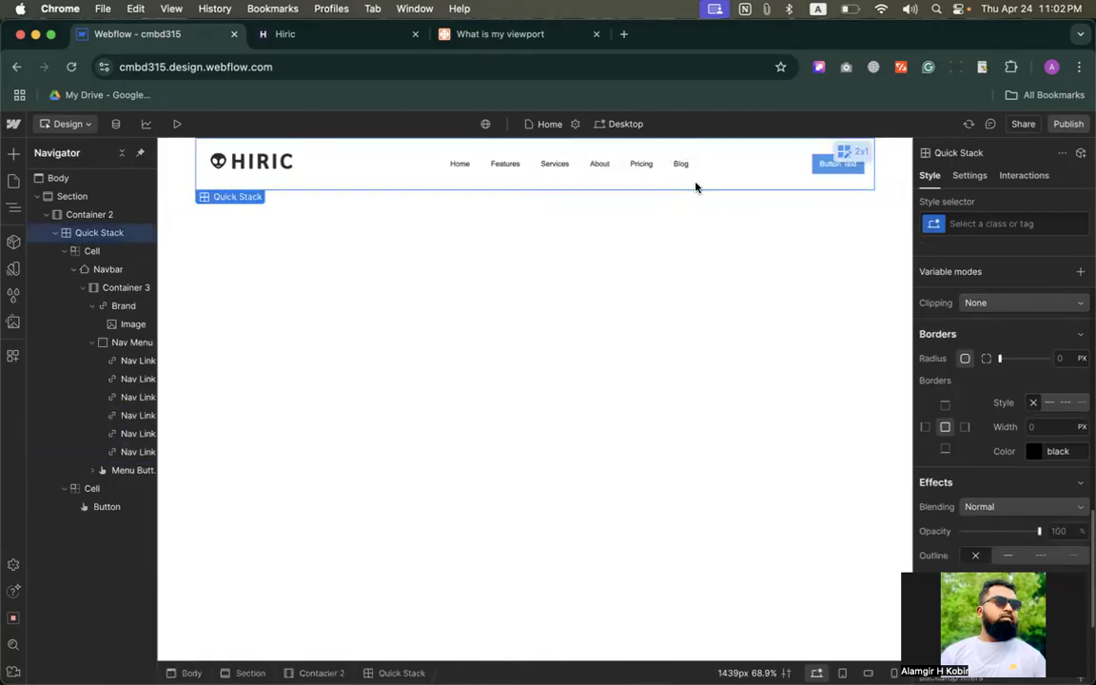
{"action": "left_click", "coordinate": [725, 163]}
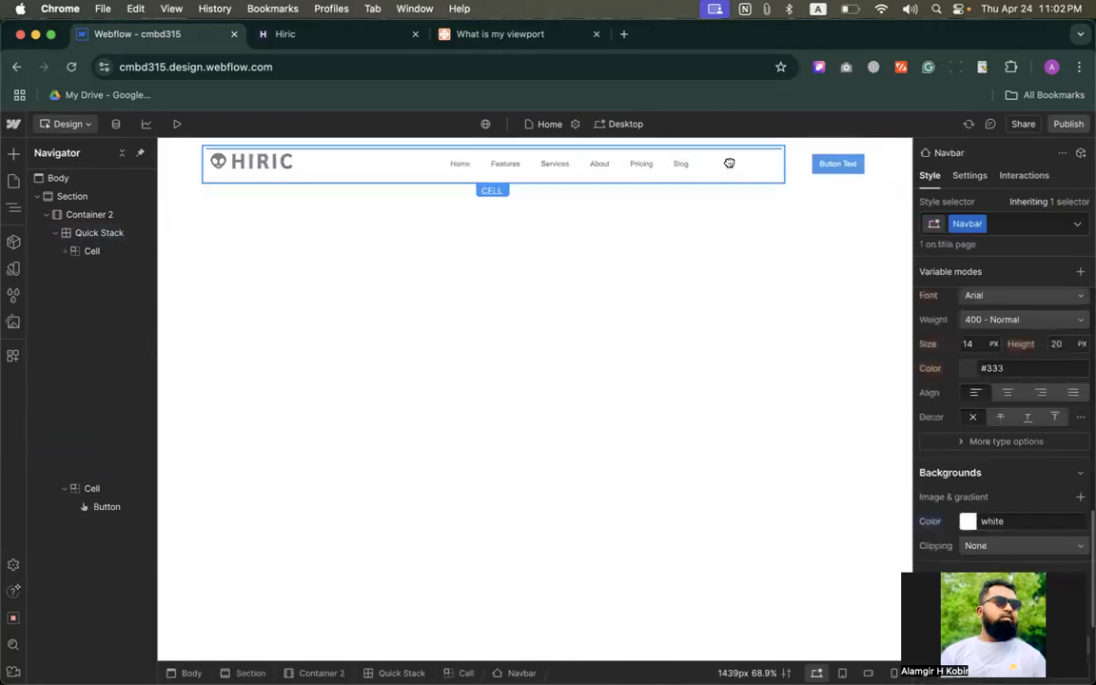
{"action": "left_click", "coordinate": [406, 168]}
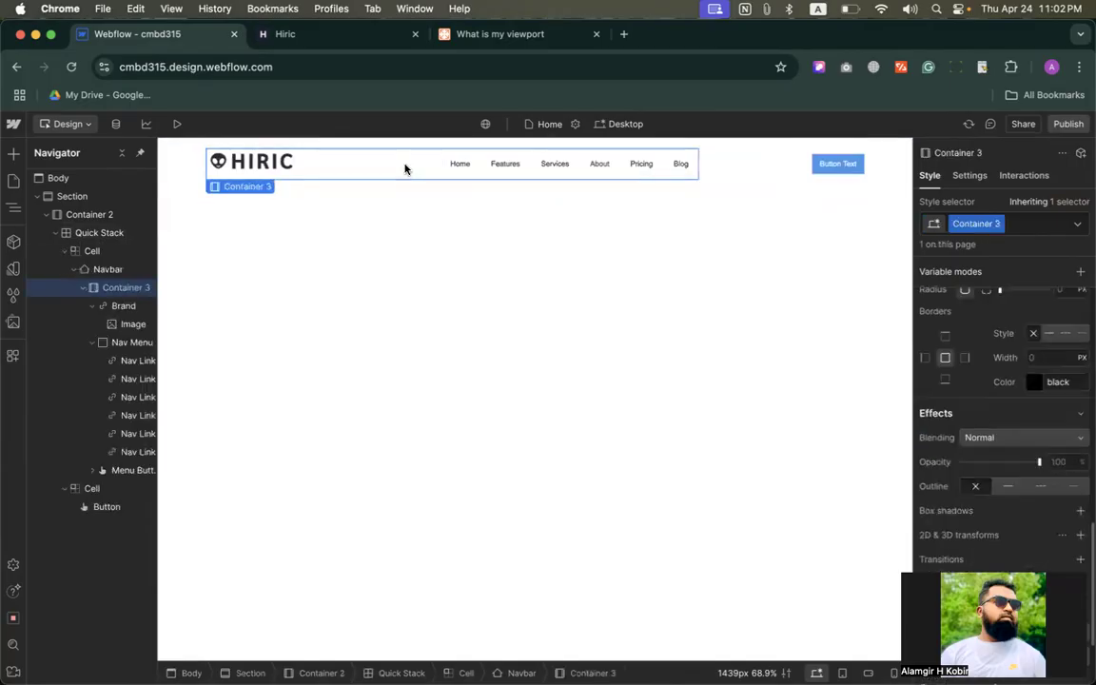
{"action": "scroll", "coordinate": [989, 457], "scroll_direction": "up", "scroll_amount": 10}
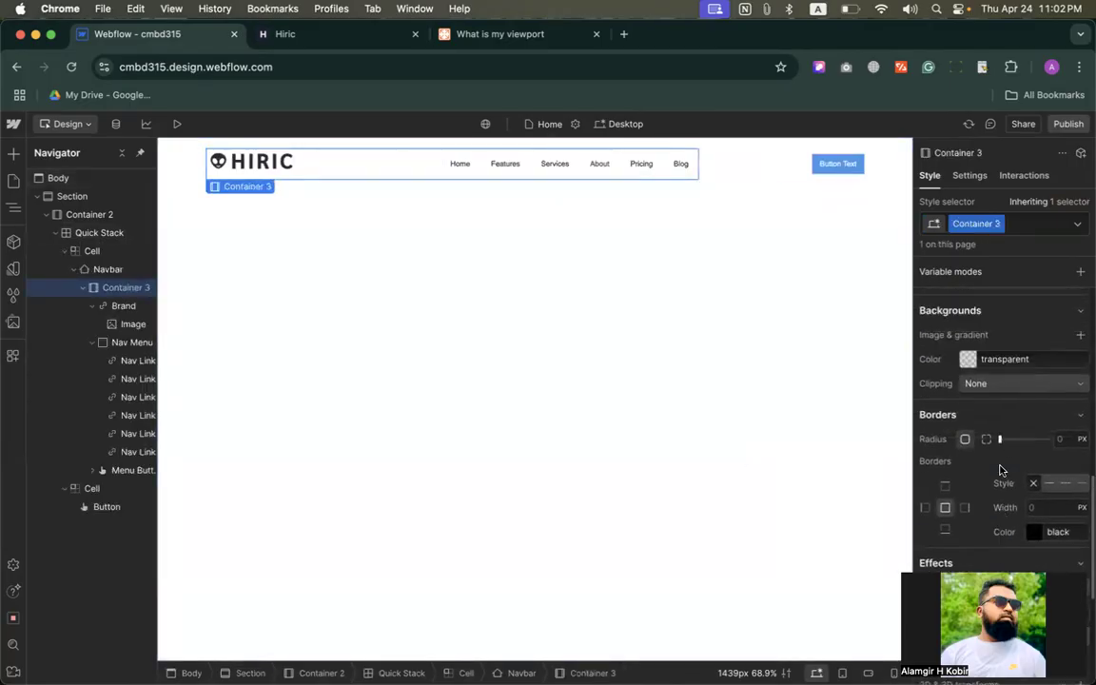
{"action": "scroll", "coordinate": [1000, 469], "scroll_direction": "up", "scroll_amount": 5}
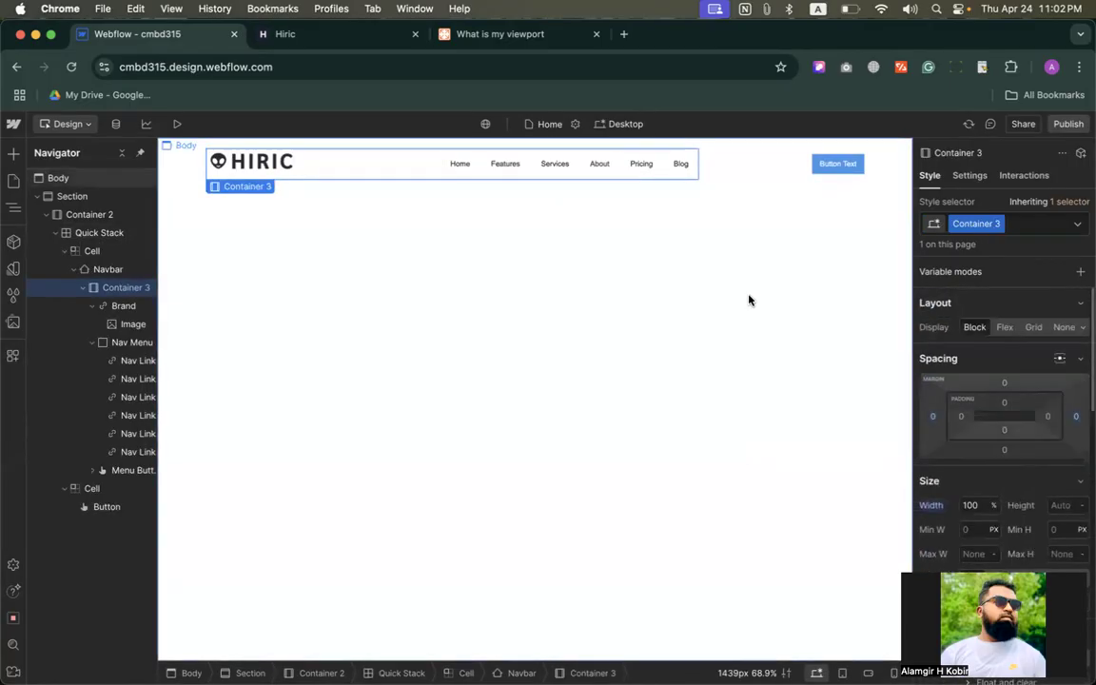
{"action": "left_click", "coordinate": [726, 168]}
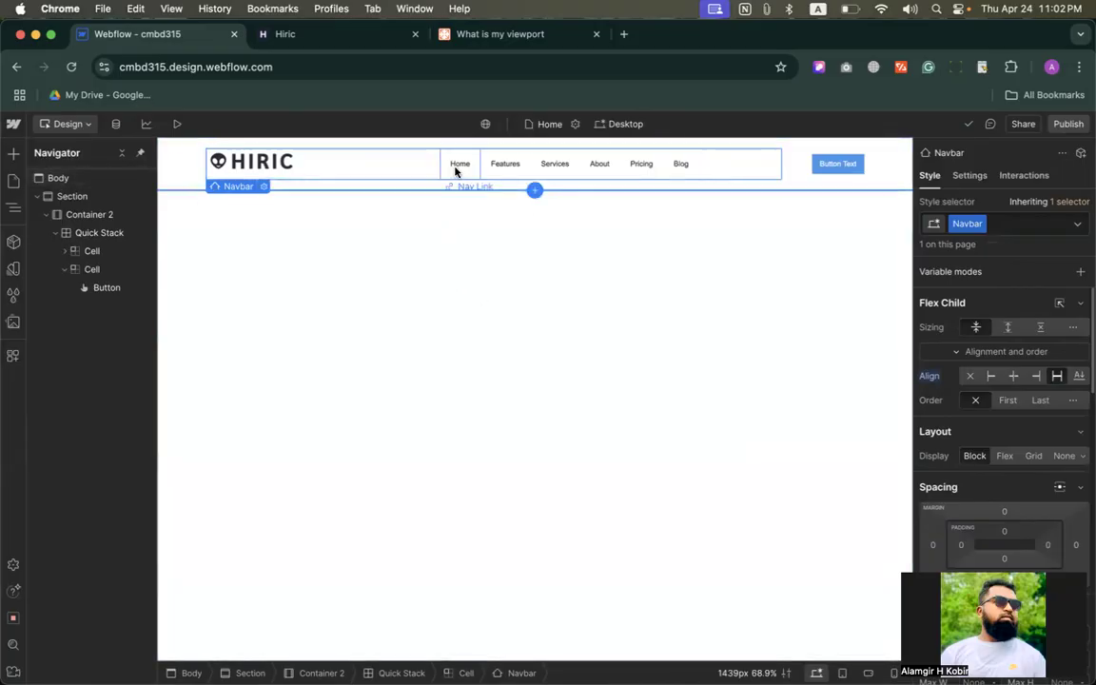
Search the web for "what font extension" in a new tab and open the WhatFont page in the Chrome Web Store
{"action": "left_click", "coordinate": [352, 38]}
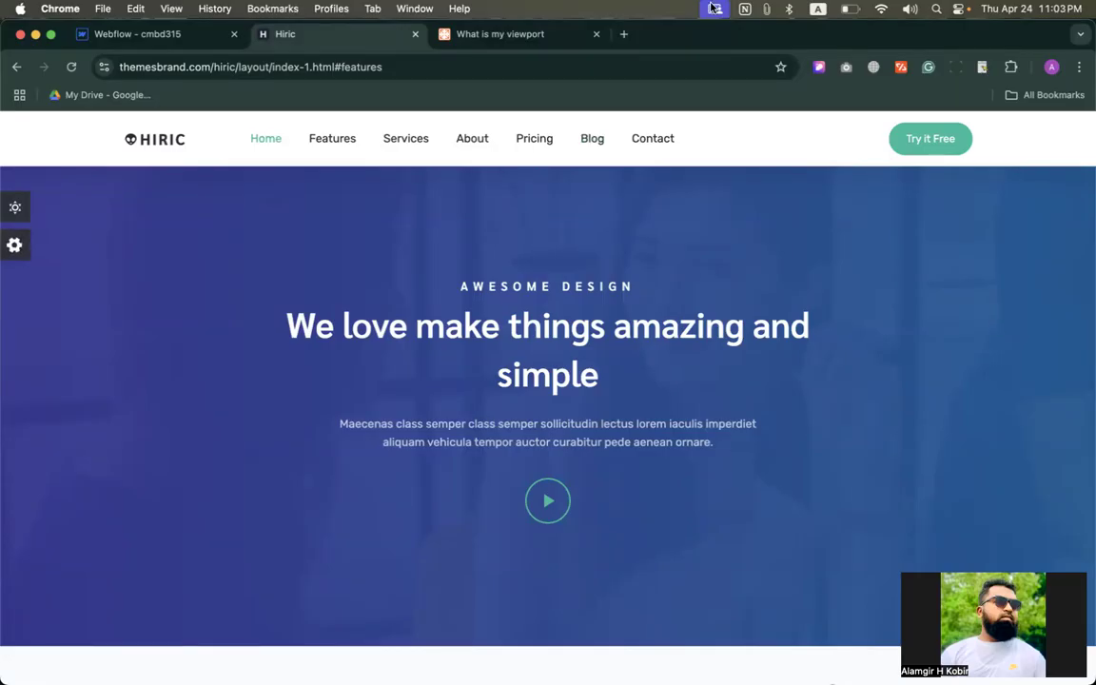
{"action": "left_click", "coordinate": [620, 42]}
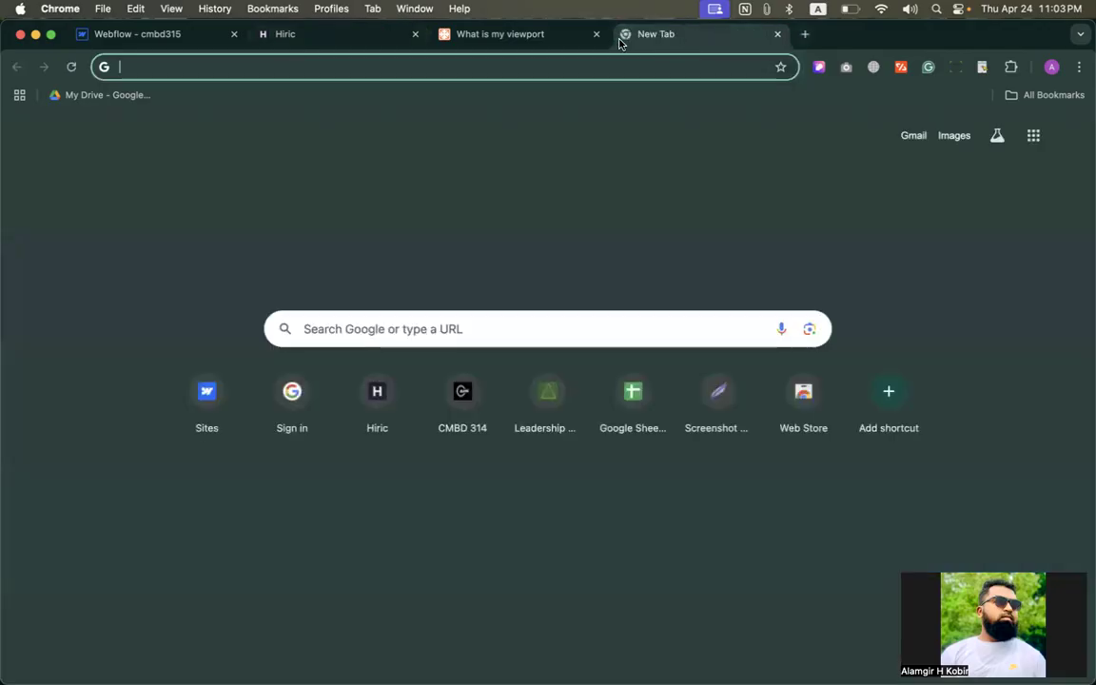
{"action": "type", "text": "what"}
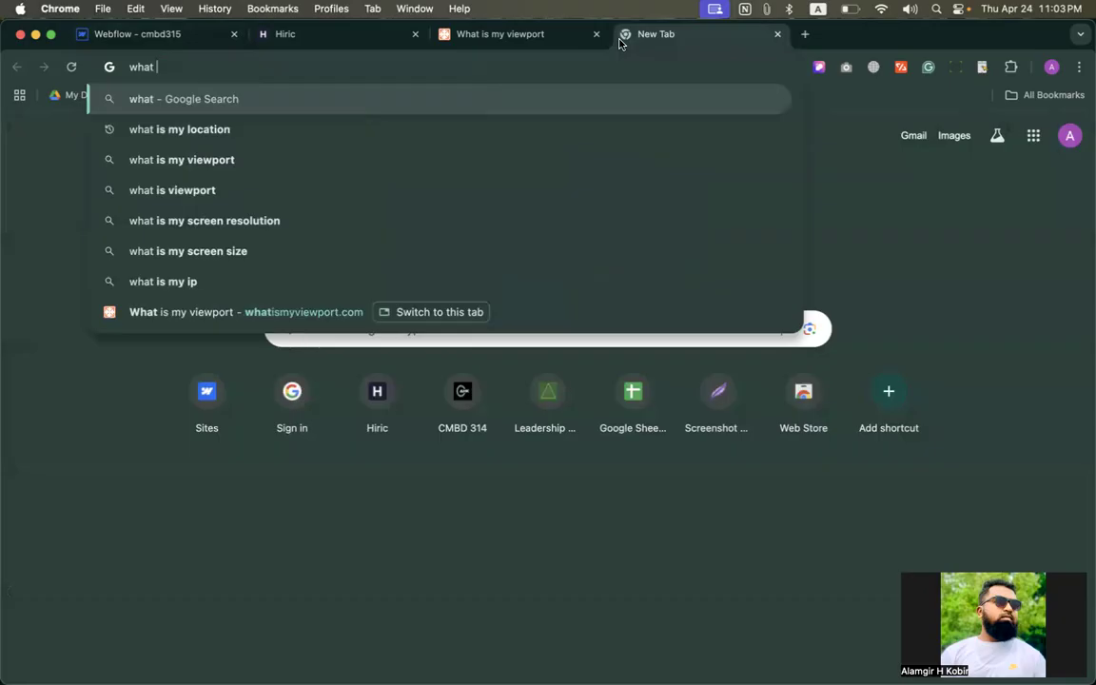
{"action": "type", "text": " f"}
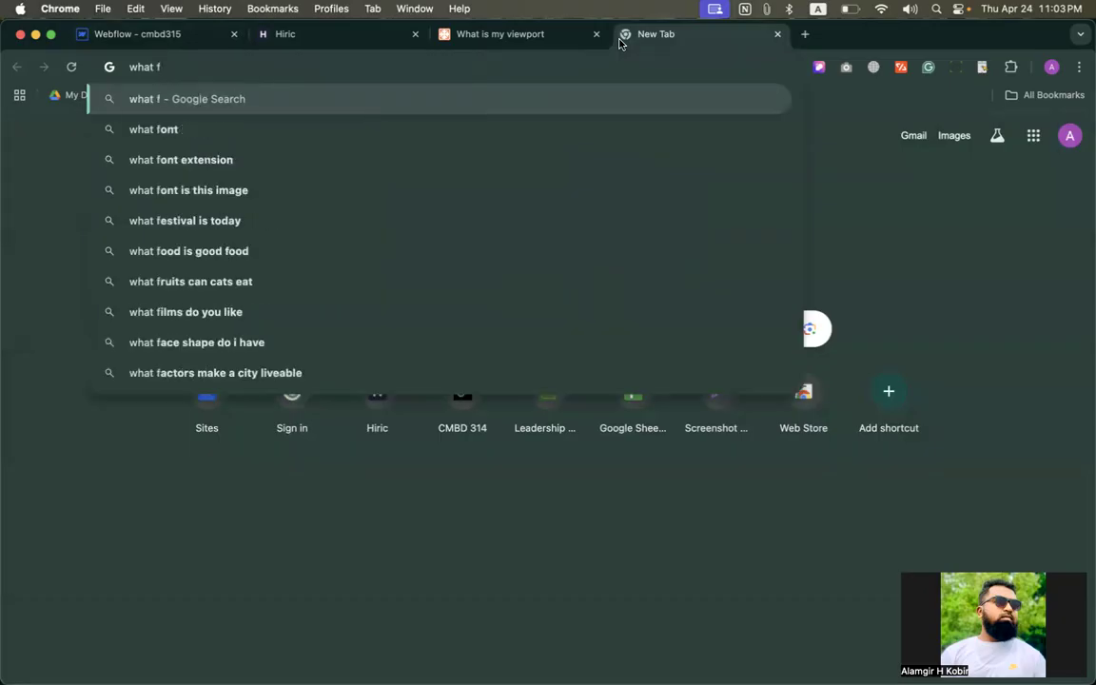
{"action": "key", "text": "Down"}
{"action": "key", "text": "Down"}
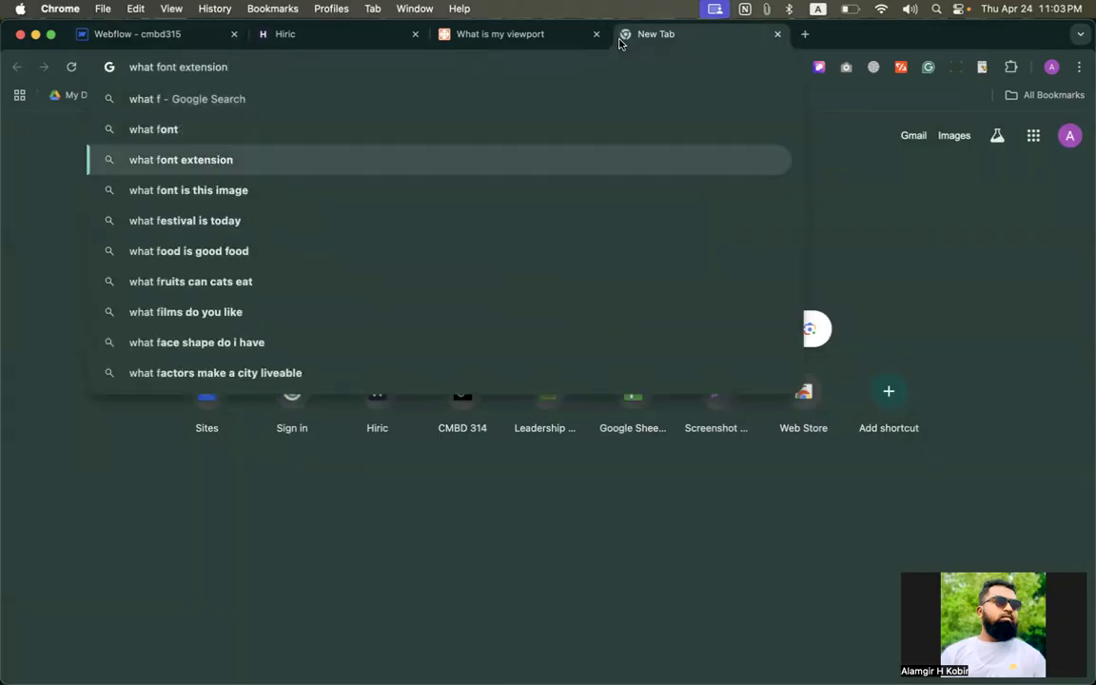
{"action": "key", "text": "Return"}
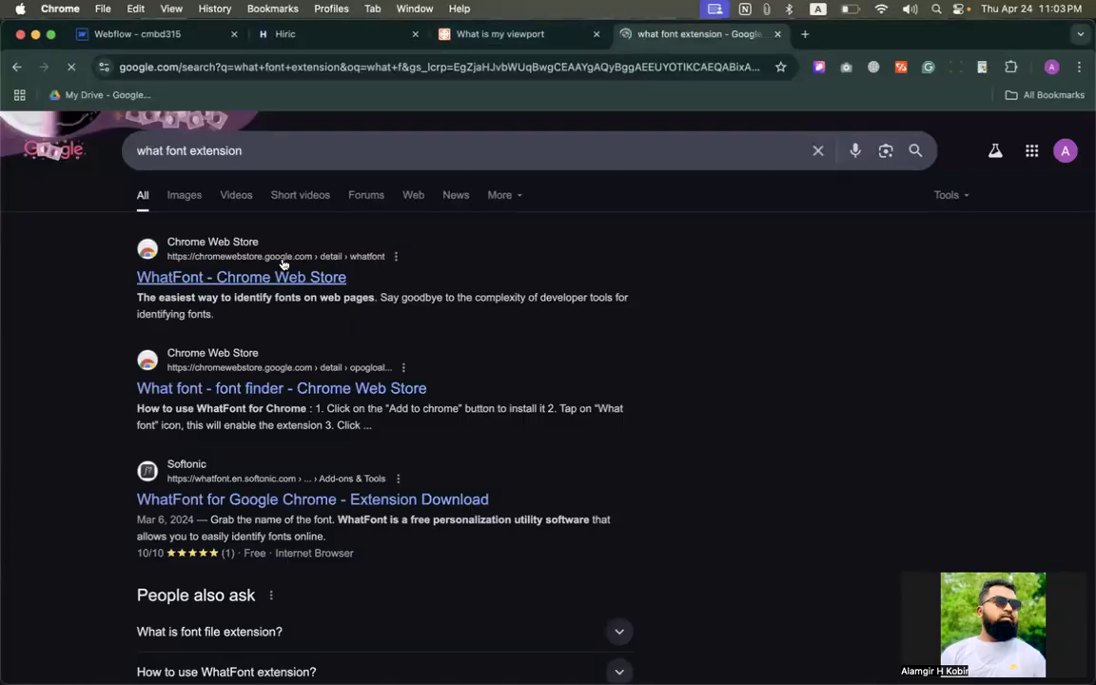
{"action": "left_click", "coordinate": [278, 274]}
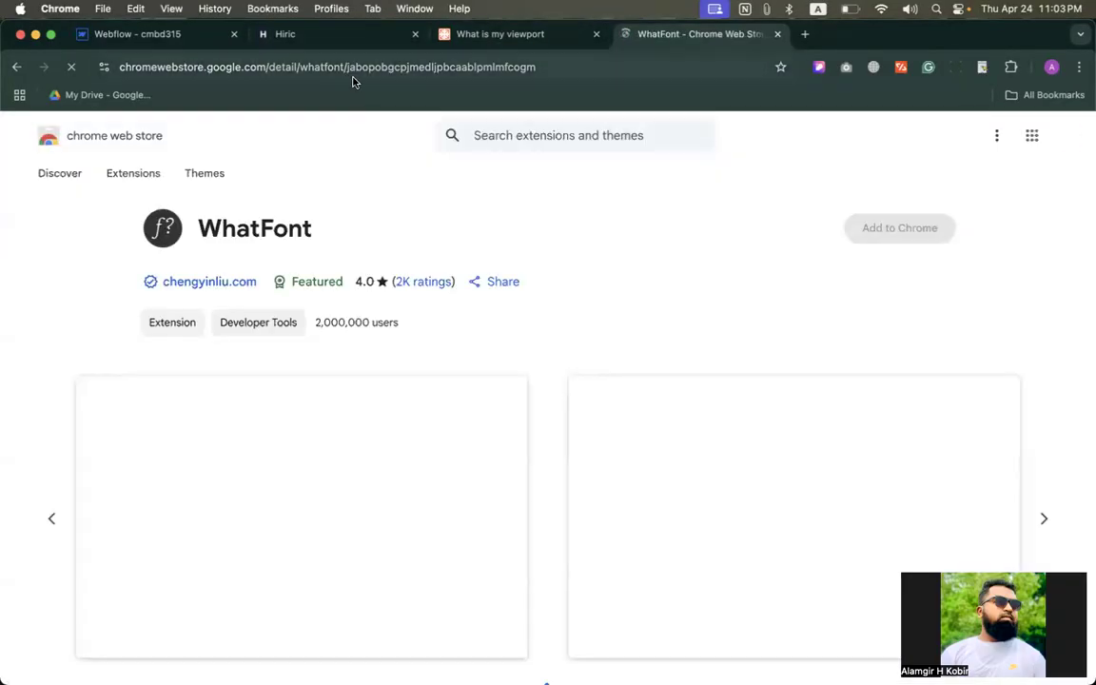
Install the WhatFont extension in Chrome and pin it to the browser toolbar
{"action": "left_click", "coordinate": [354, 75]}
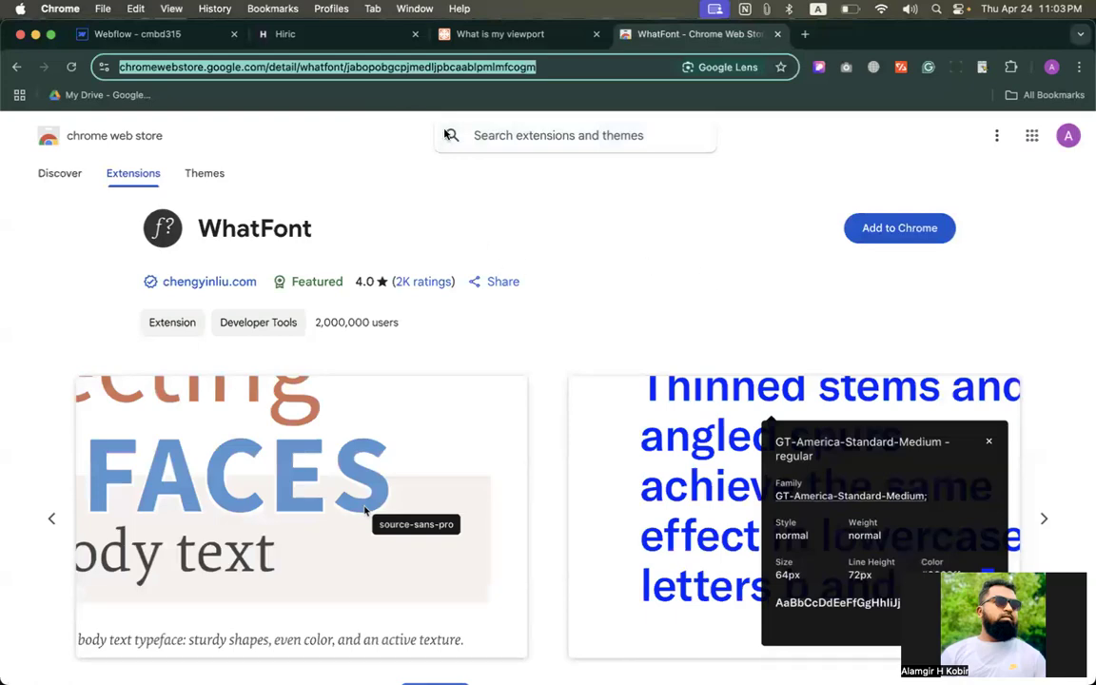
{"action": "left_click", "coordinate": [861, 227]}
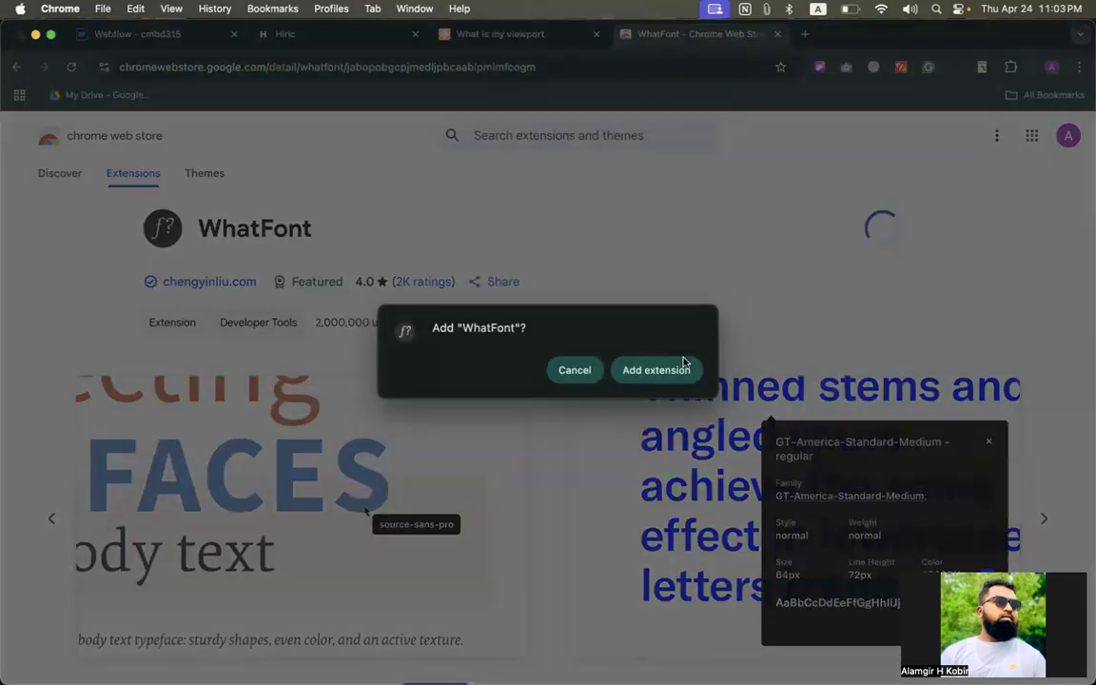
{"action": "left_click", "coordinate": [683, 367]}
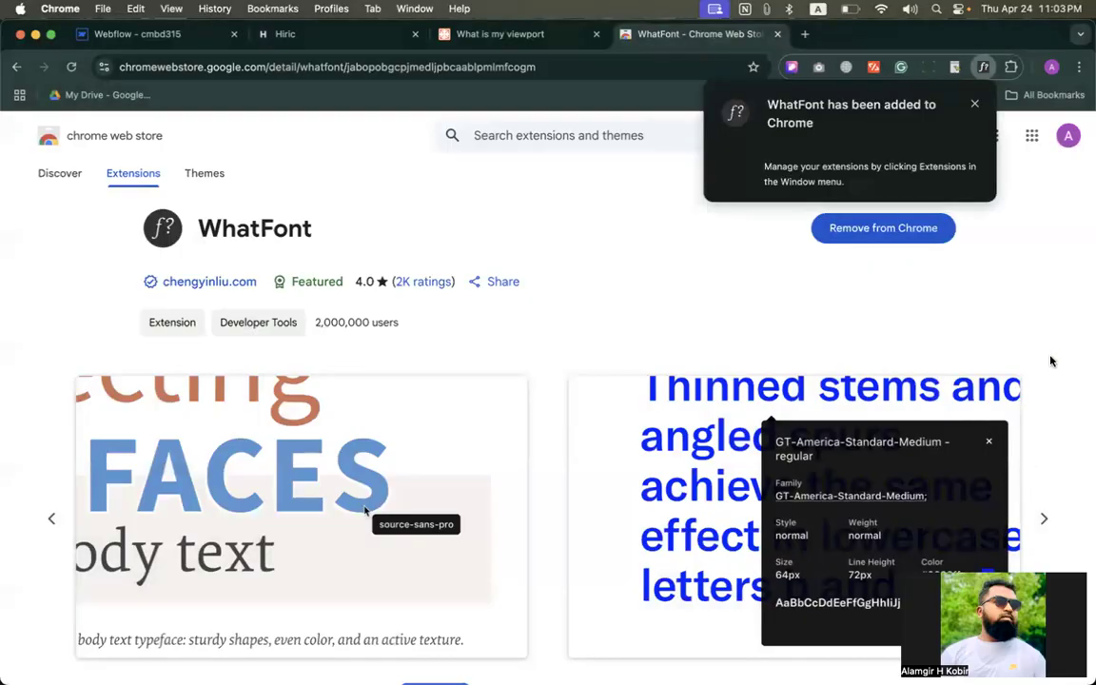
{"action": "right_click", "coordinate": [985, 68]}
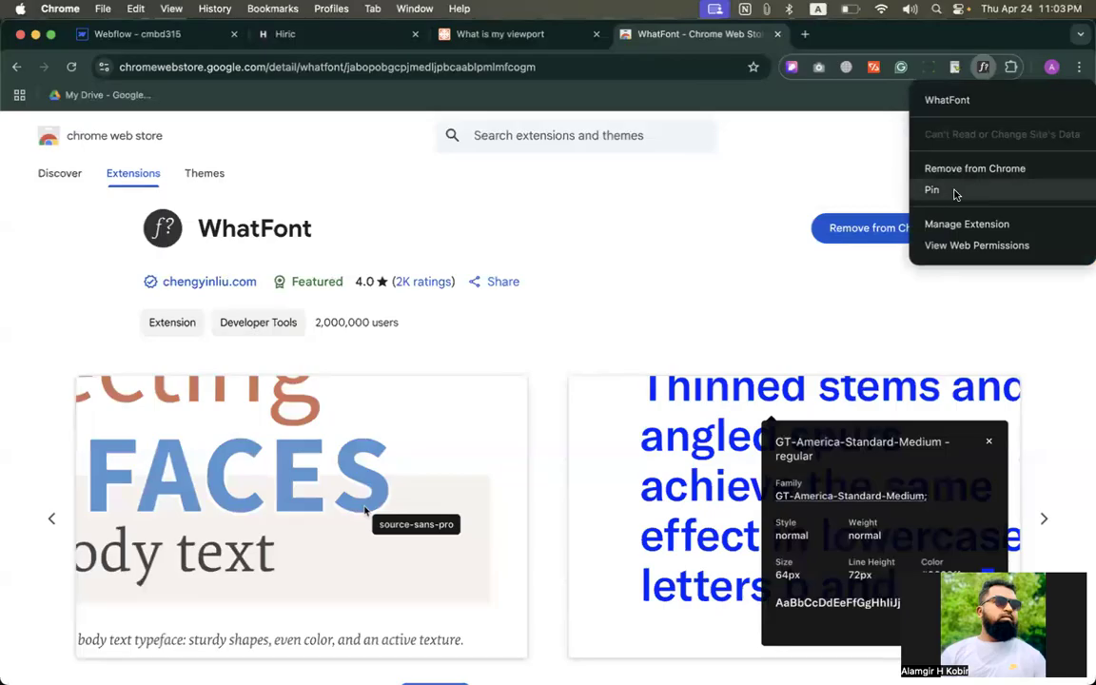
{"action": "left_click", "coordinate": [952, 189]}
{"action": "left_click", "coordinate": [1012, 68]}
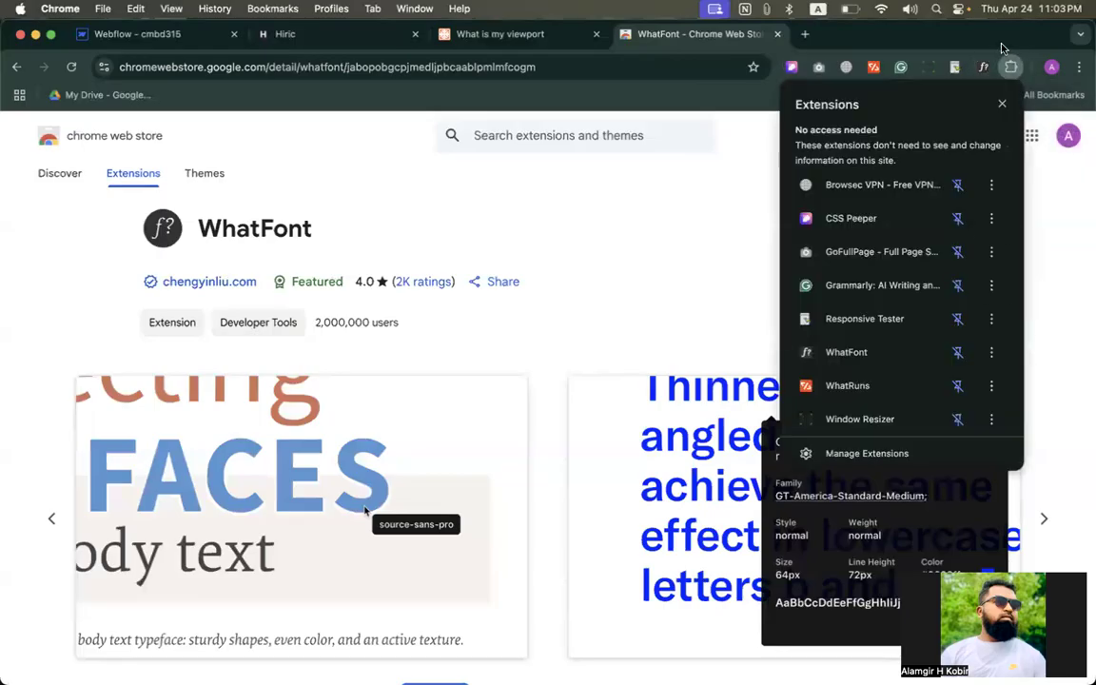
{"action": "left_click", "coordinate": [578, 238]}
Activate WhatFont on the Hiric page and inspect the font details of the Features menu link
{"action": "left_click", "coordinate": [309, 33]}
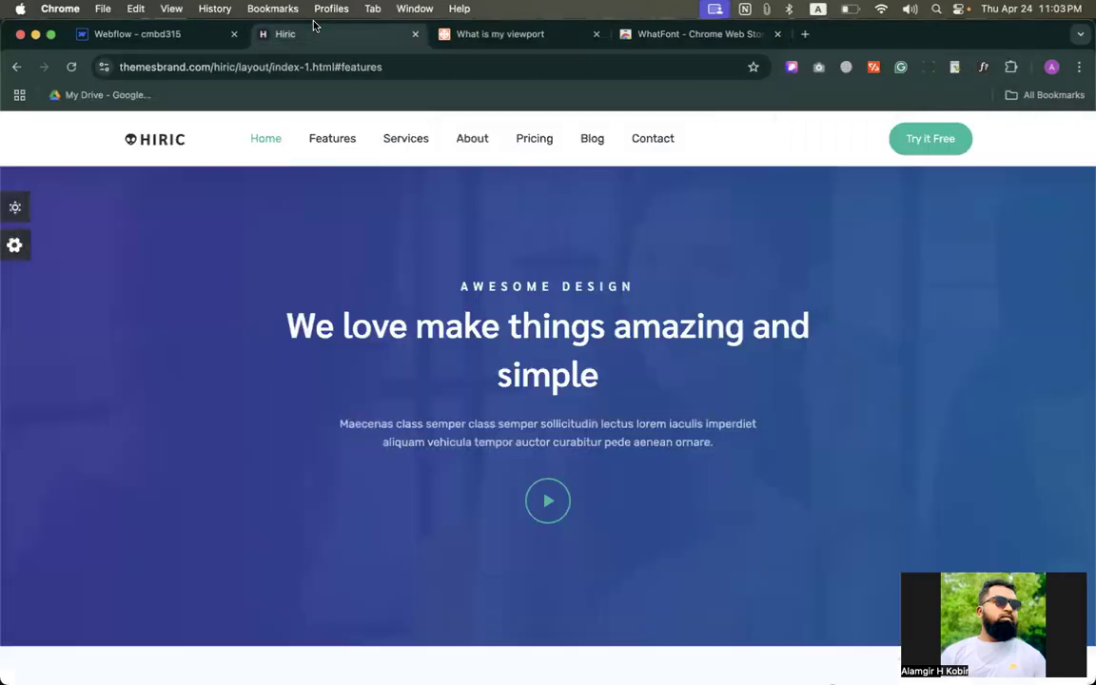
{"action": "left_click", "coordinate": [984, 70]}
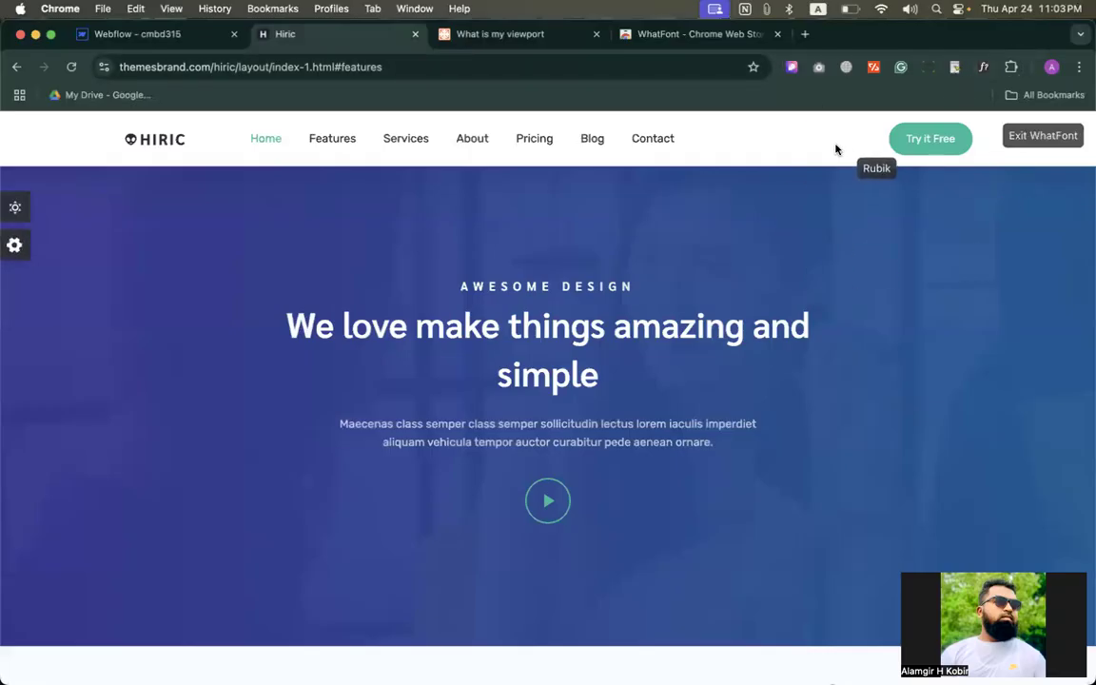
{"action": "left_click", "coordinate": [71, 68]}
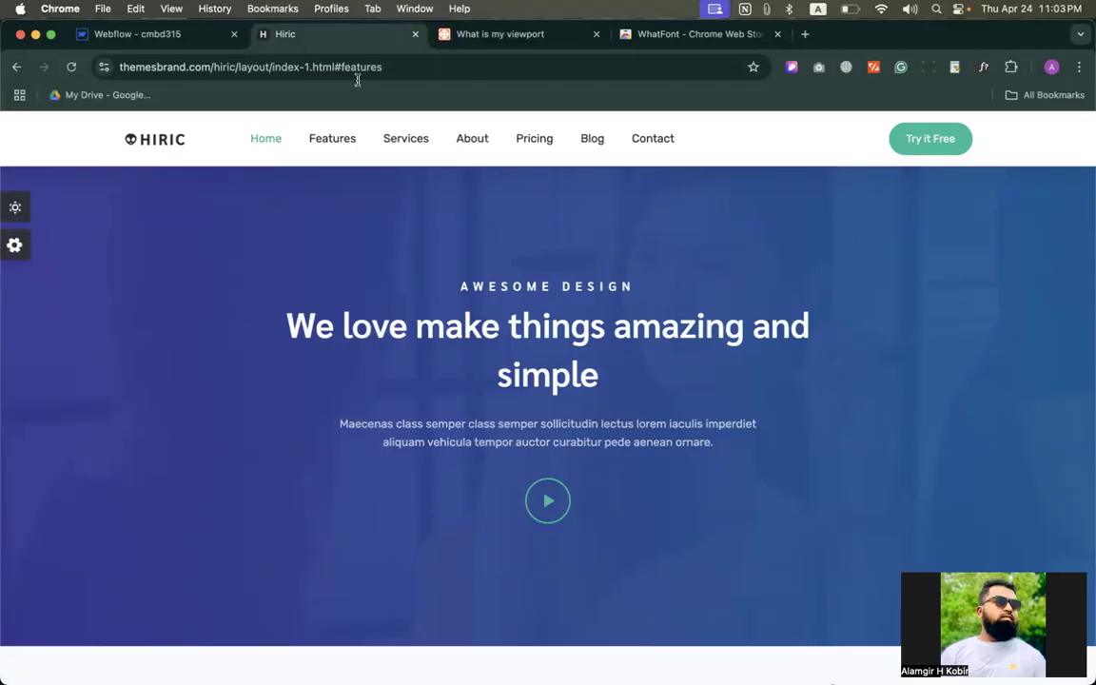
{"action": "left_click", "coordinate": [984, 67]}
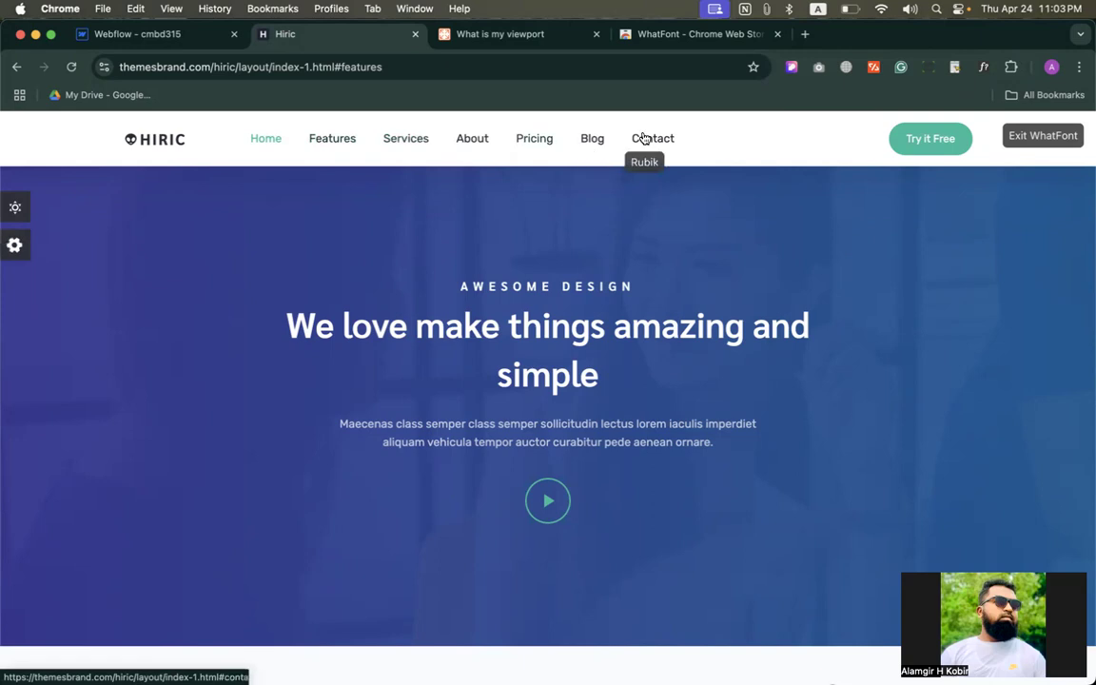
{"action": "left_click", "coordinate": [321, 140]}
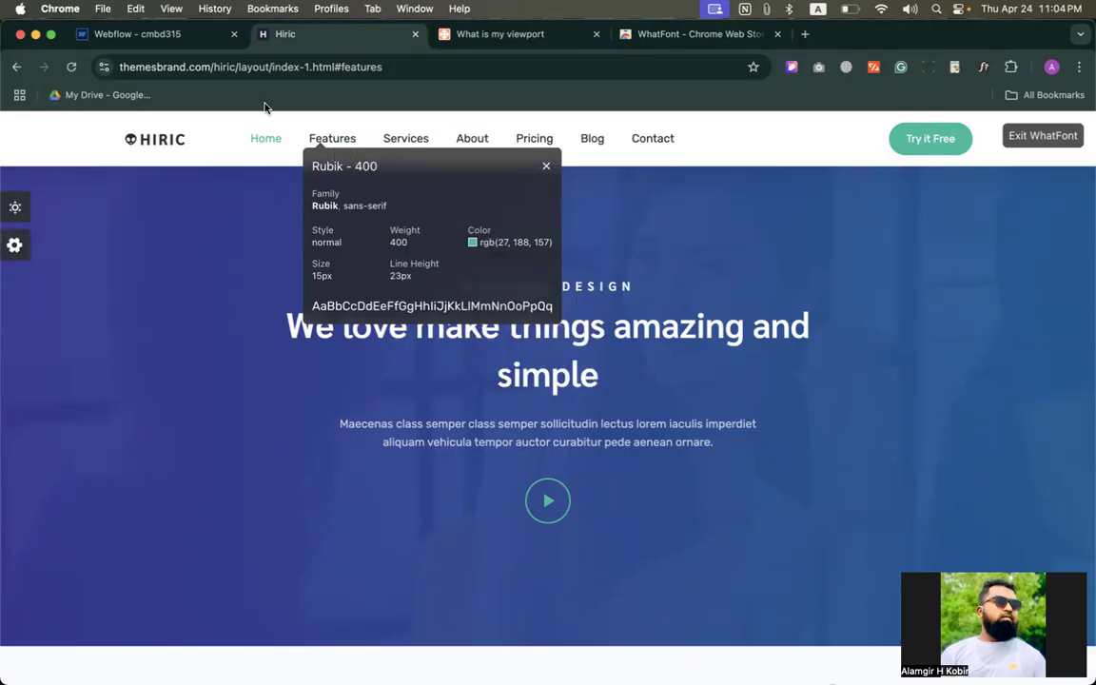
Switch to the Webflow Designer, select the Nav Menu and open the site's font settings page from its font choices
{"action": "left_click", "coordinate": [190, 43]}
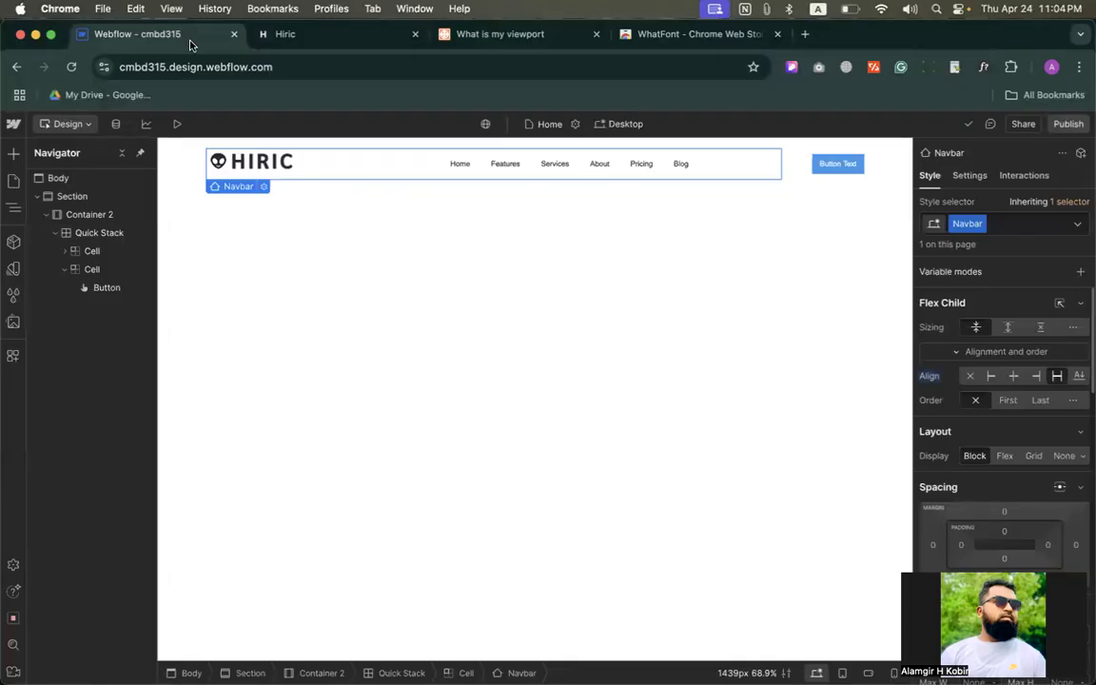
{"action": "left_click", "coordinate": [459, 165]}
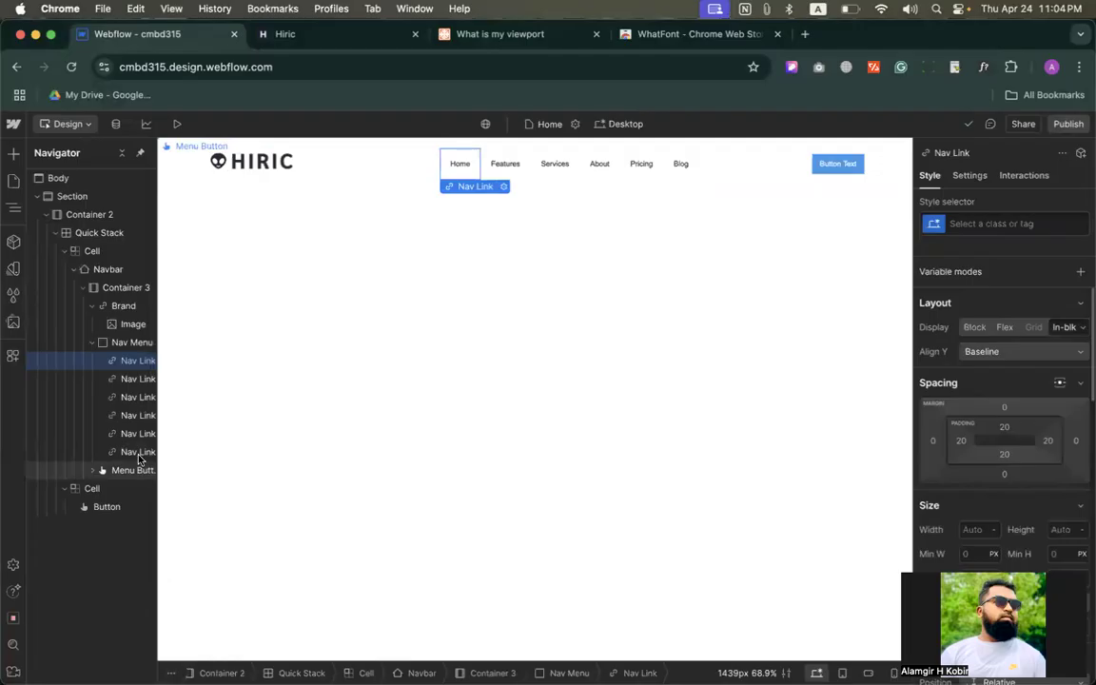
{"action": "left_click", "coordinate": [119, 344]}
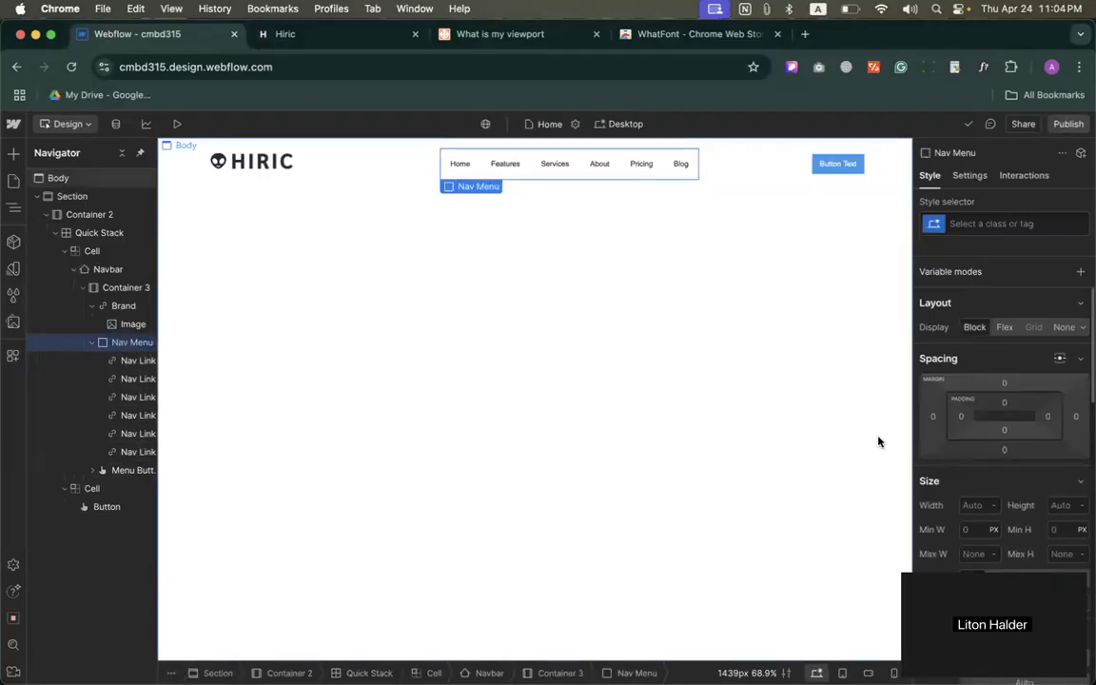
{"action": "scroll", "coordinate": [986, 425], "scroll_direction": "down", "scroll_amount": 3}
{"action": "scroll", "coordinate": [985, 425], "scroll_direction": "down", "scroll_amount": 5}
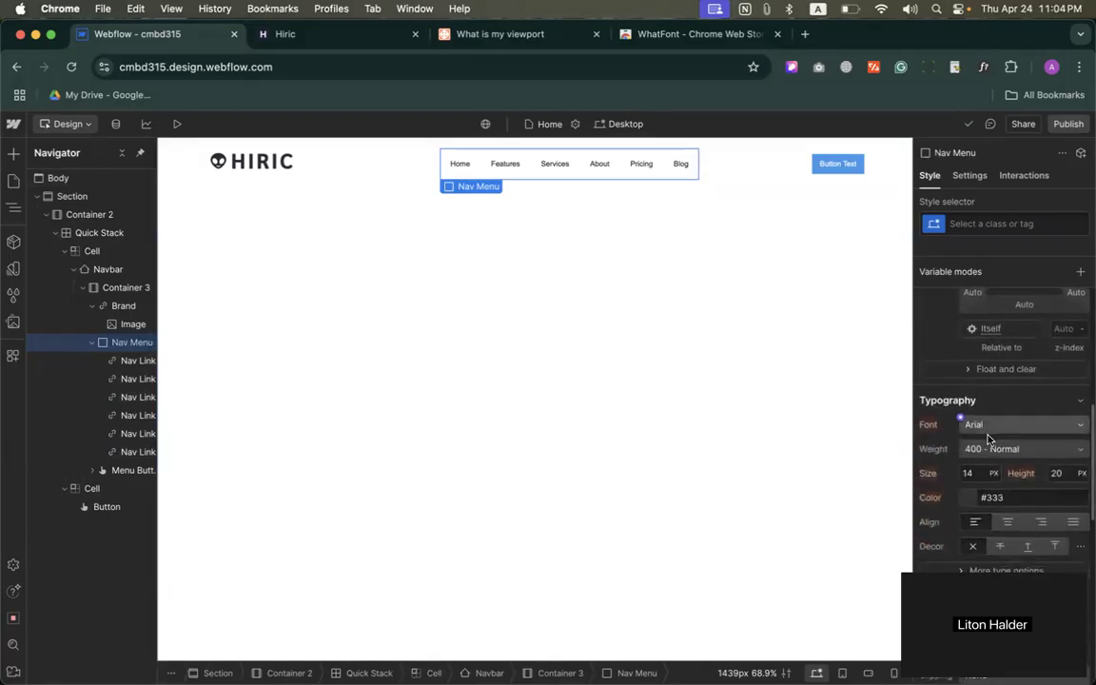
{"action": "left_click", "coordinate": [986, 428]}
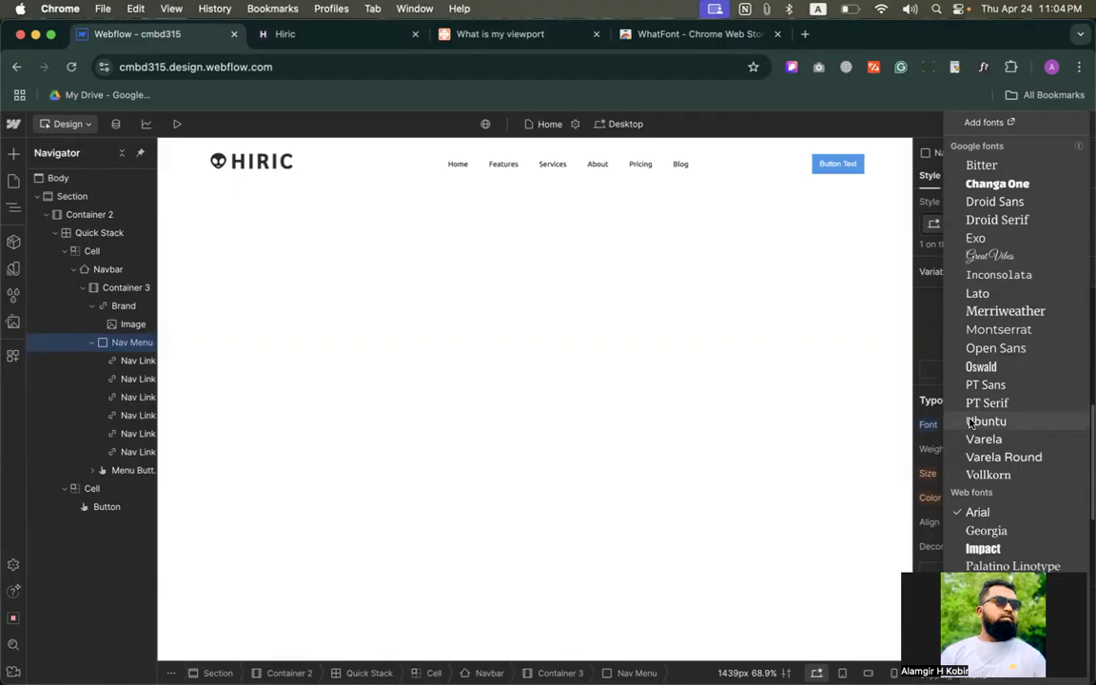
{"action": "left_click", "coordinate": [985, 123]}
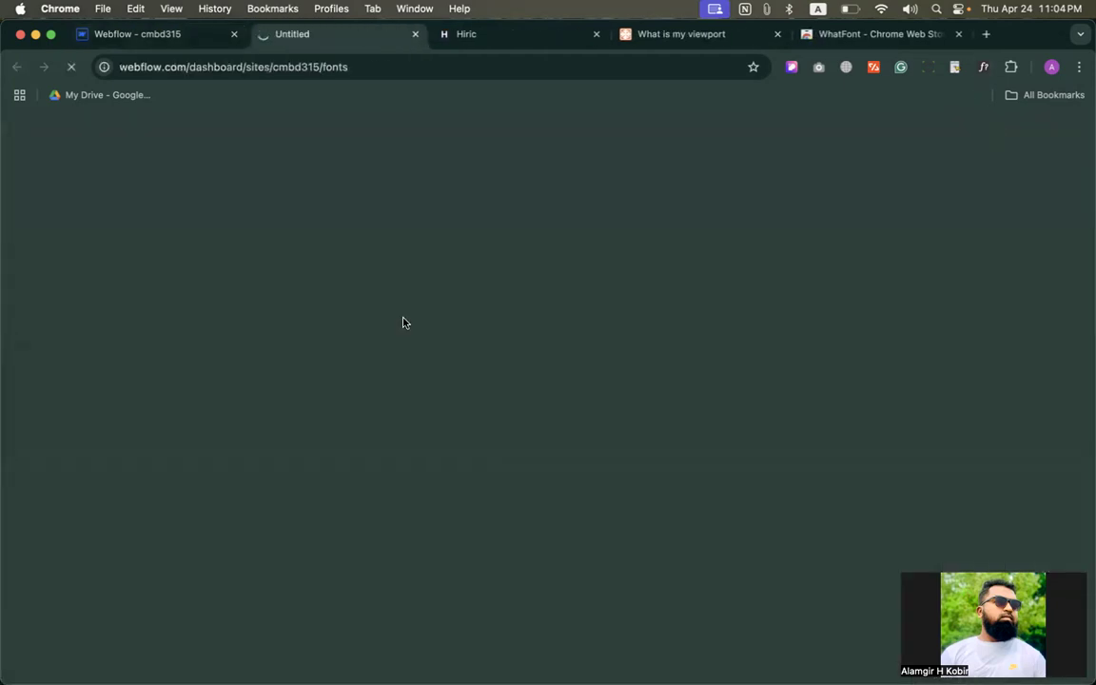
{"action": "left_click", "coordinate": [129, 38]}
{"action": "left_click", "coordinate": [270, 42]}
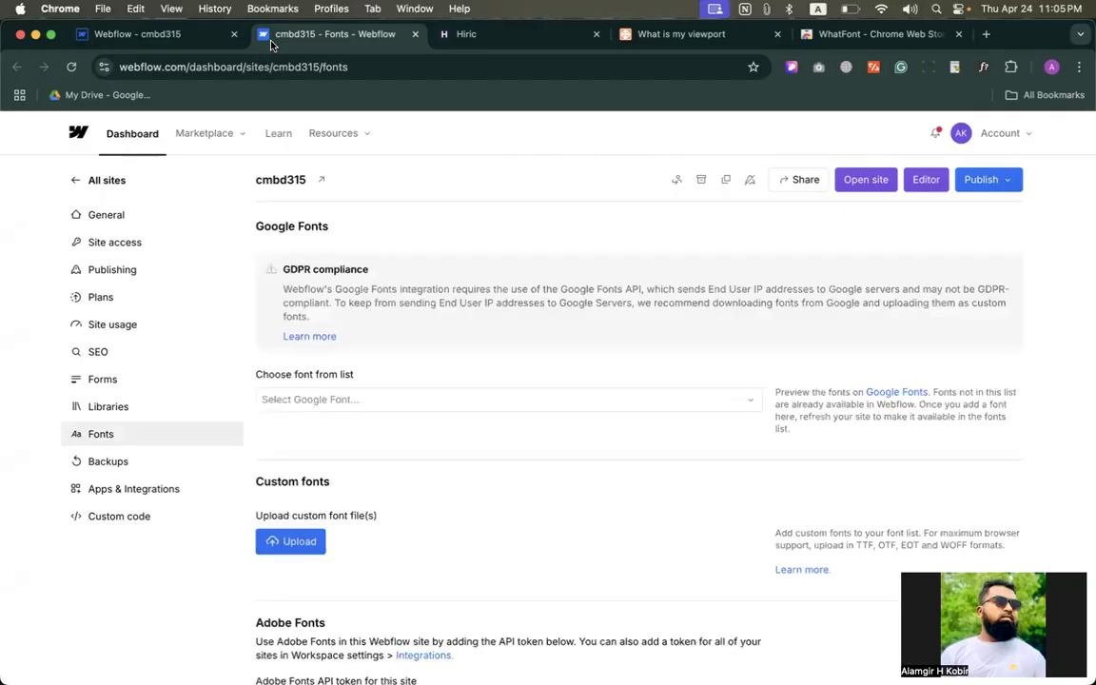
Add the Google font Rubik to the site with the Regular, 500, 600 and 700 variants and latin script
{"action": "left_click", "coordinate": [303, 402]}
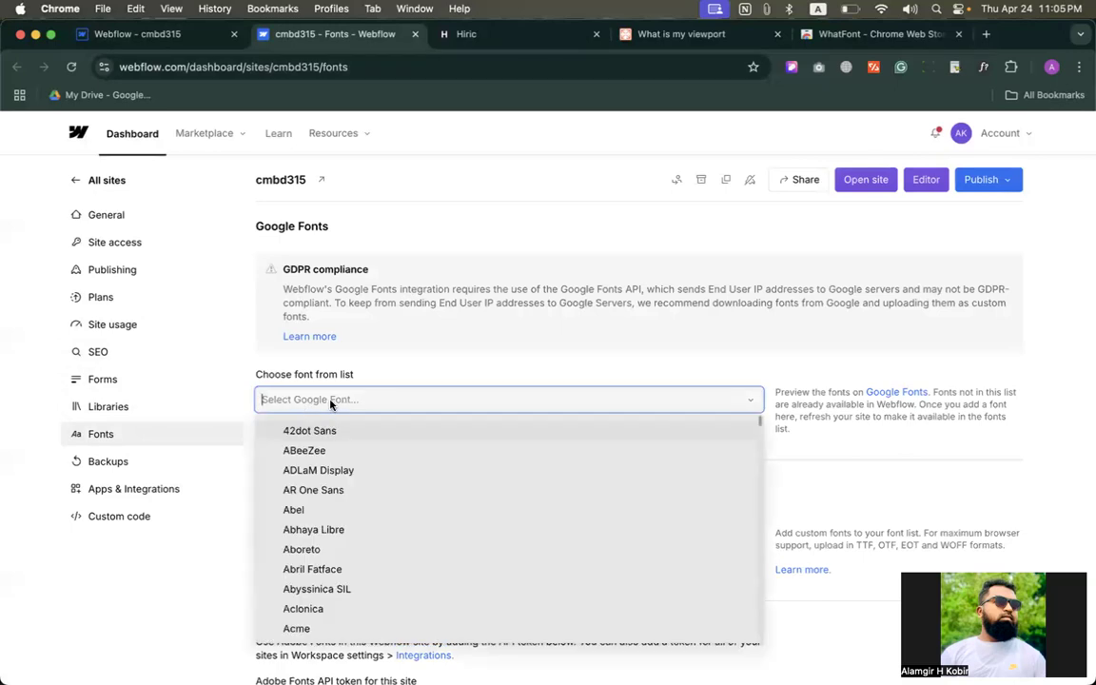
{"action": "type", "text": "rub"}
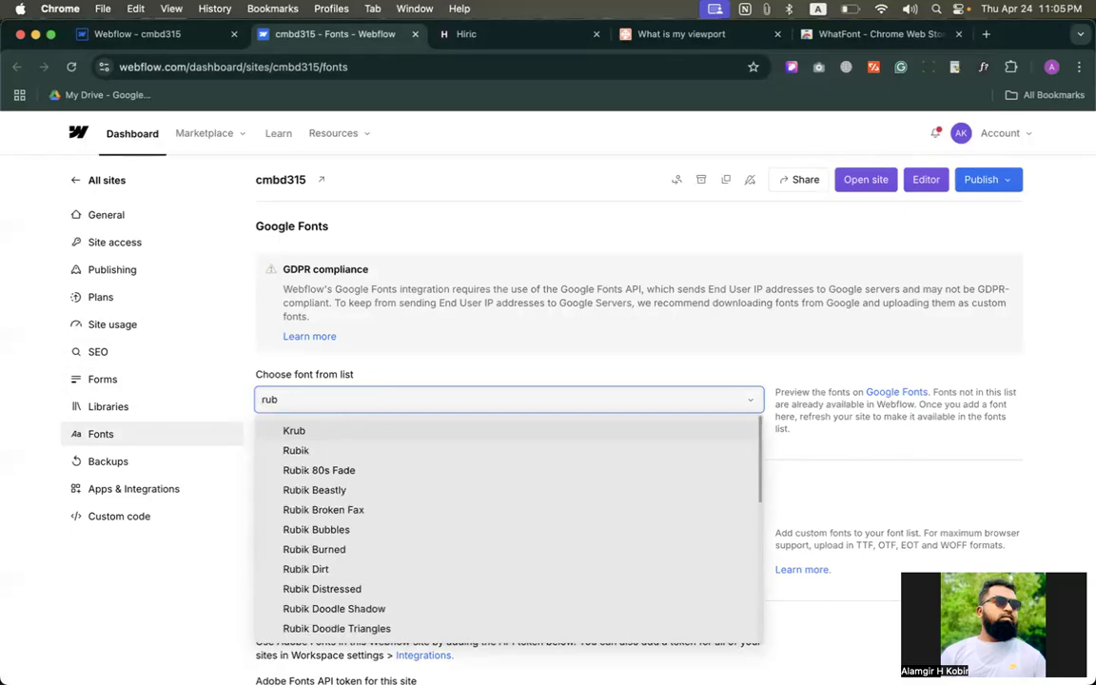
{"action": "left_click", "coordinate": [293, 451]}
{"action": "scroll", "coordinate": [320, 409], "scroll_direction": "down", "scroll_amount": 4}
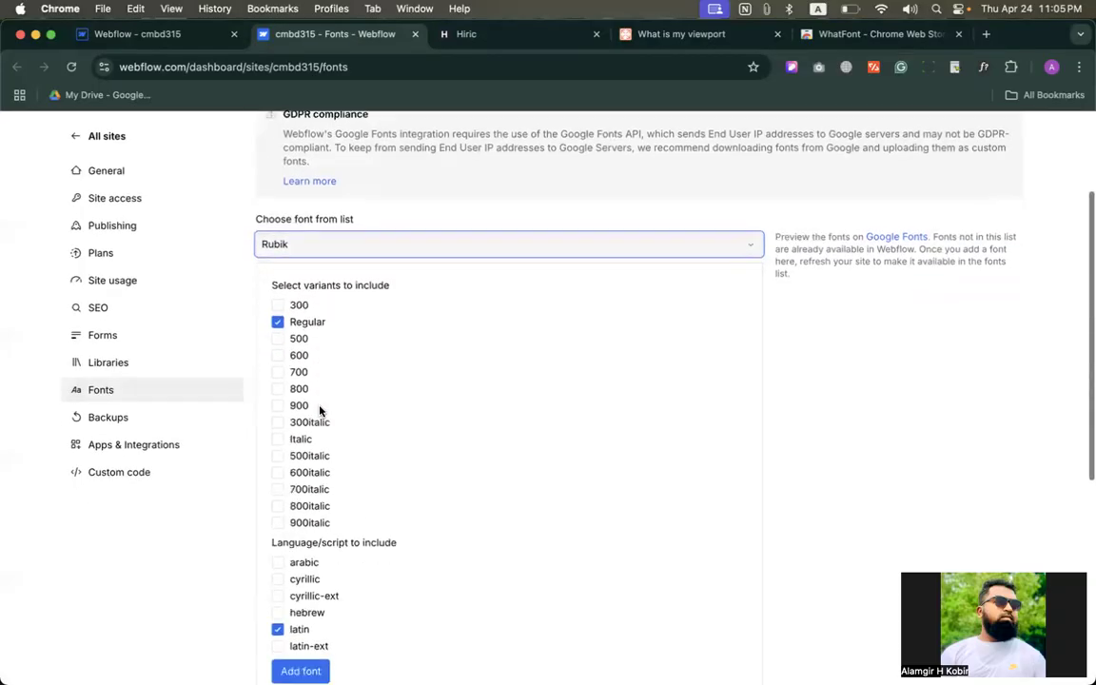
{"action": "left_click", "coordinate": [277, 324]}
{"action": "left_click", "coordinate": [277, 342]}
{"action": "left_click", "coordinate": [277, 359]}
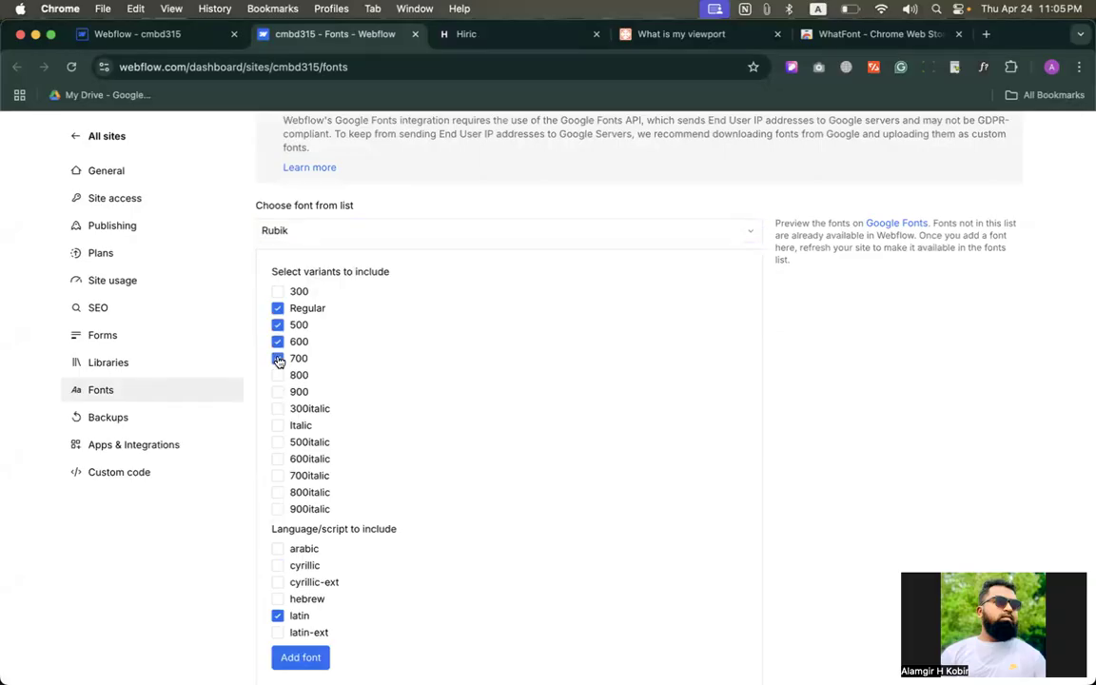
{"action": "scroll", "coordinate": [416, 420], "scroll_direction": "down", "scroll_amount": 5}
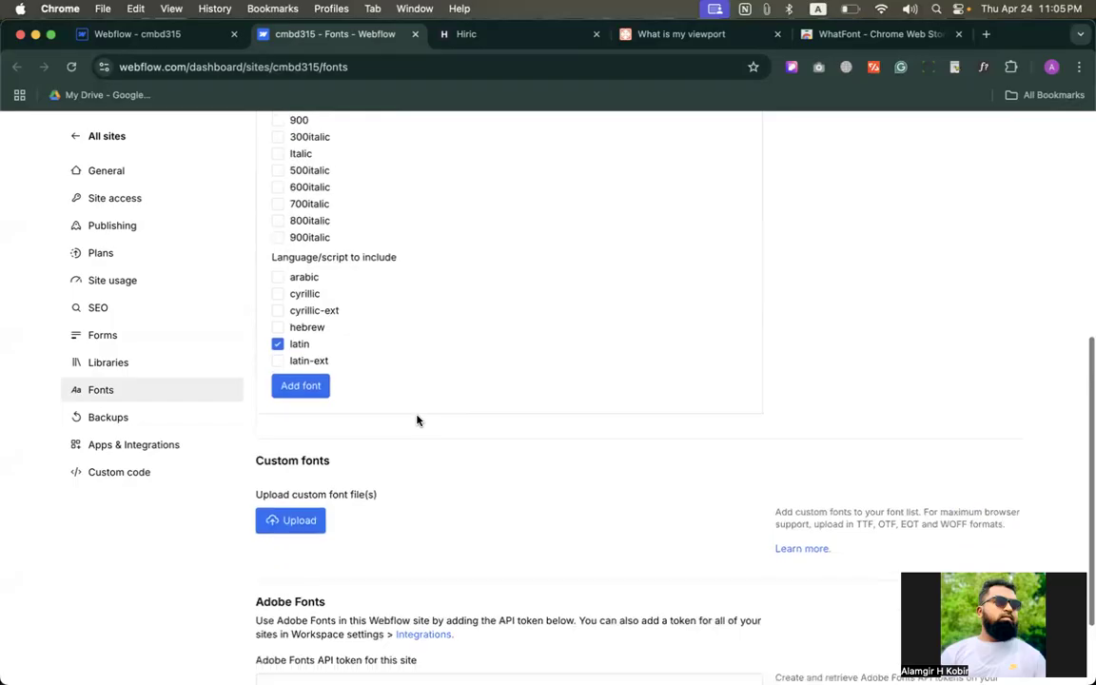
{"action": "left_click", "coordinate": [301, 388]}
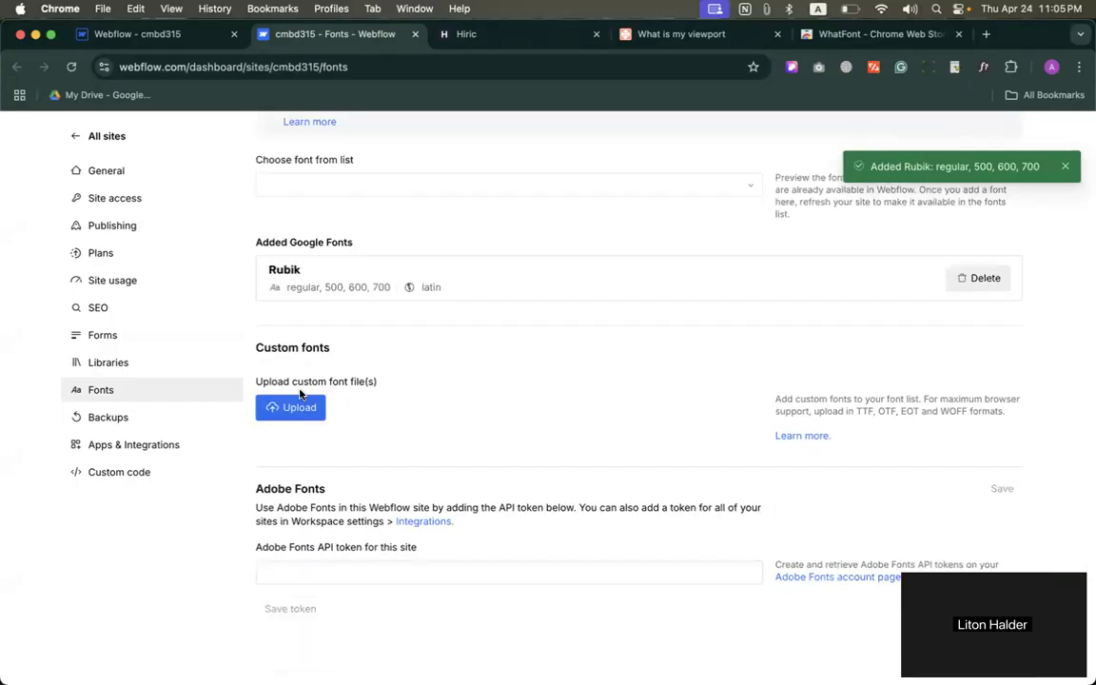
{"action": "scroll", "coordinate": [396, 340], "scroll_direction": "up", "scroll_amount": 4}
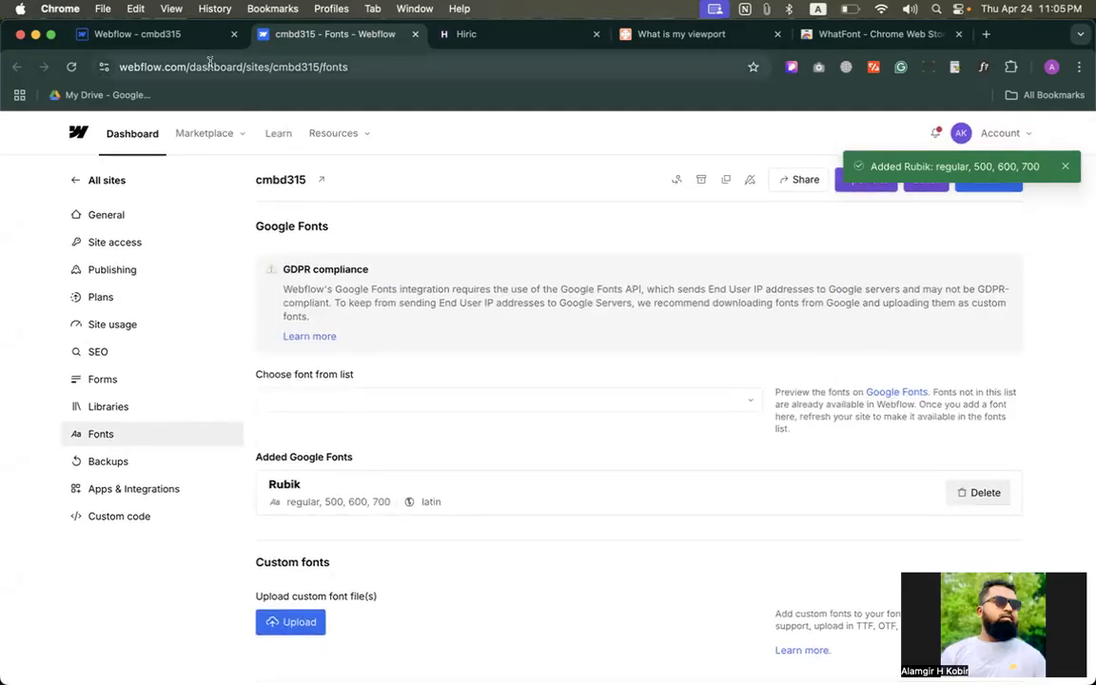
Return to the Designer and set the Nav Menu's font to Rubik with a size of 15 px
{"action": "left_click", "coordinate": [164, 35]}
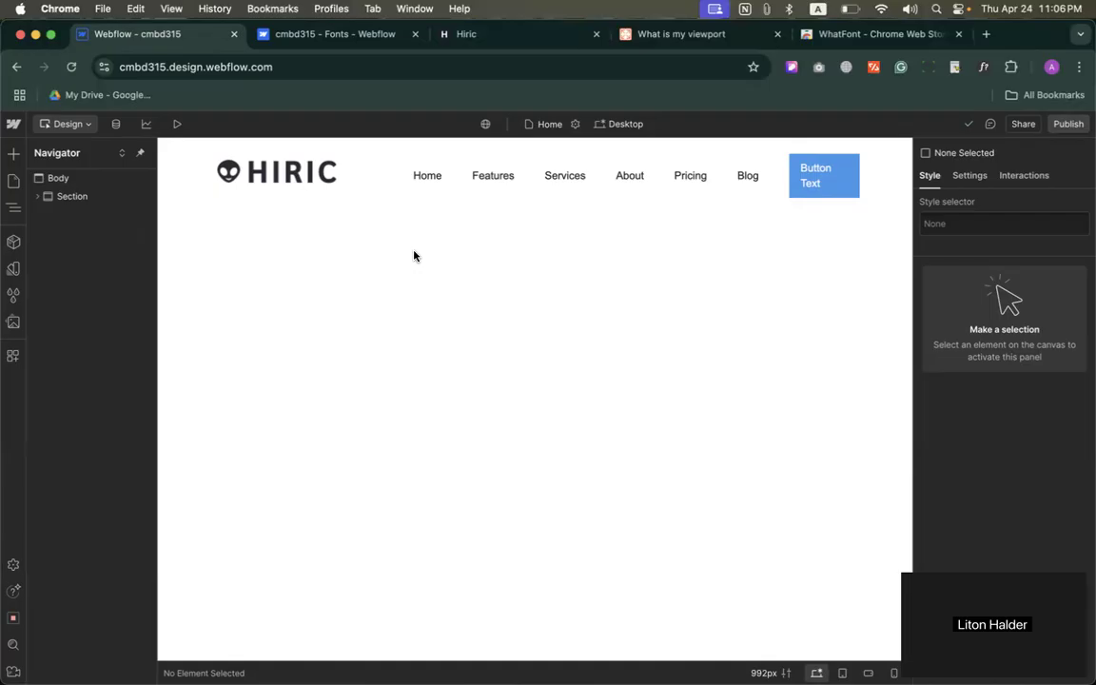
{"action": "left_click", "coordinate": [414, 255]}
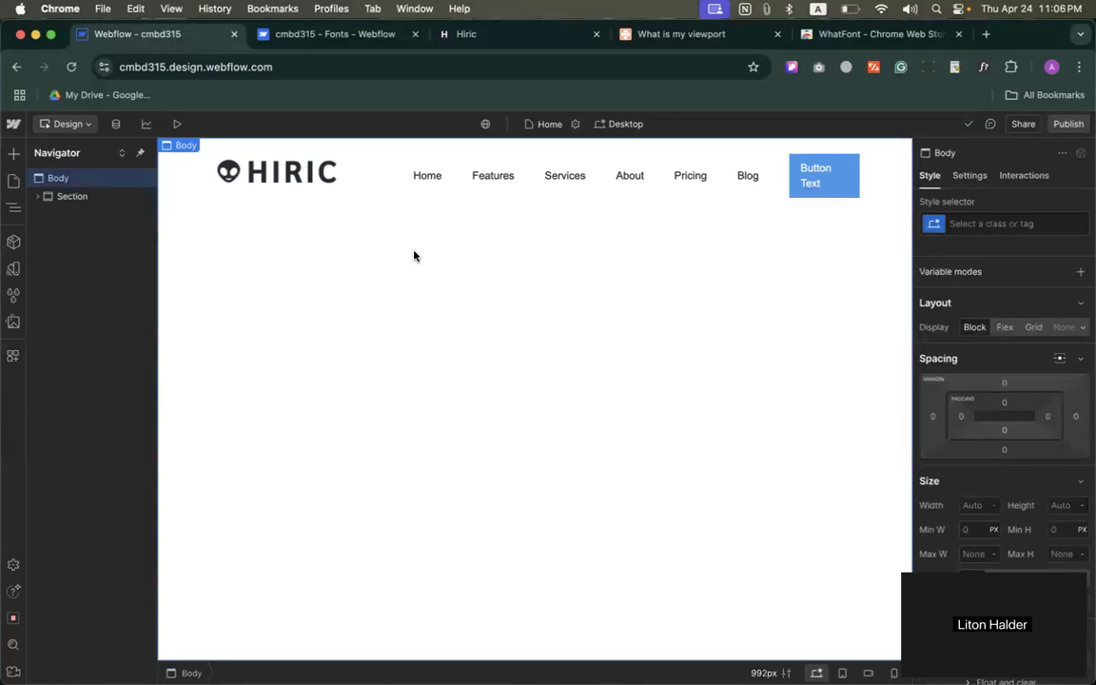
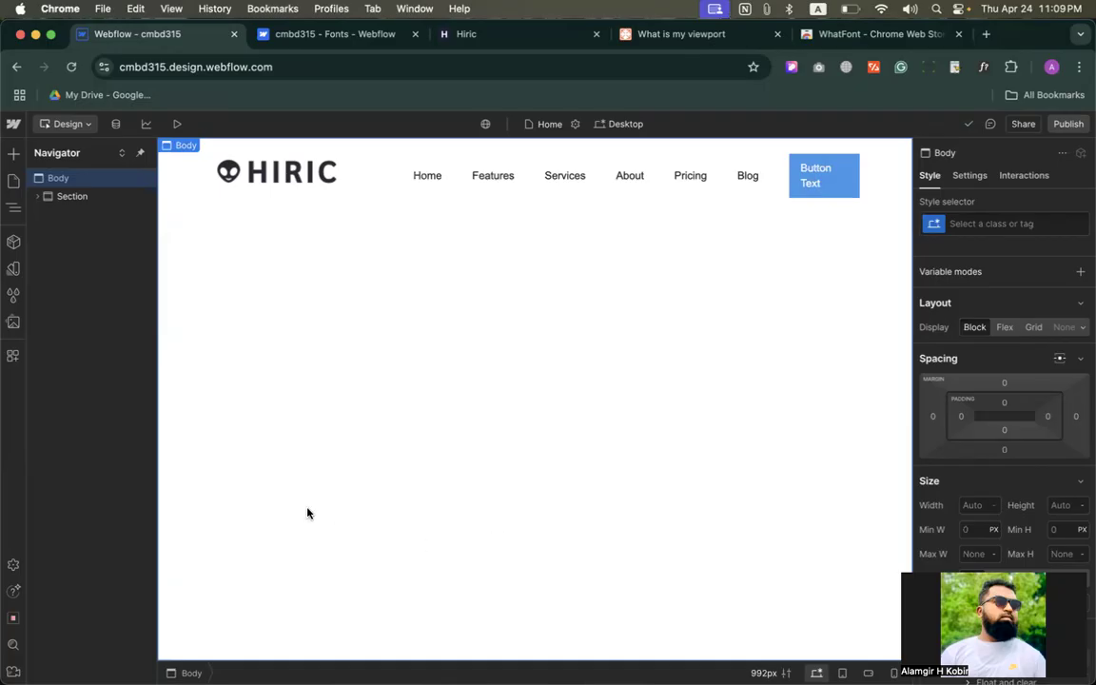
{"action": "left_click", "coordinate": [417, 175]}
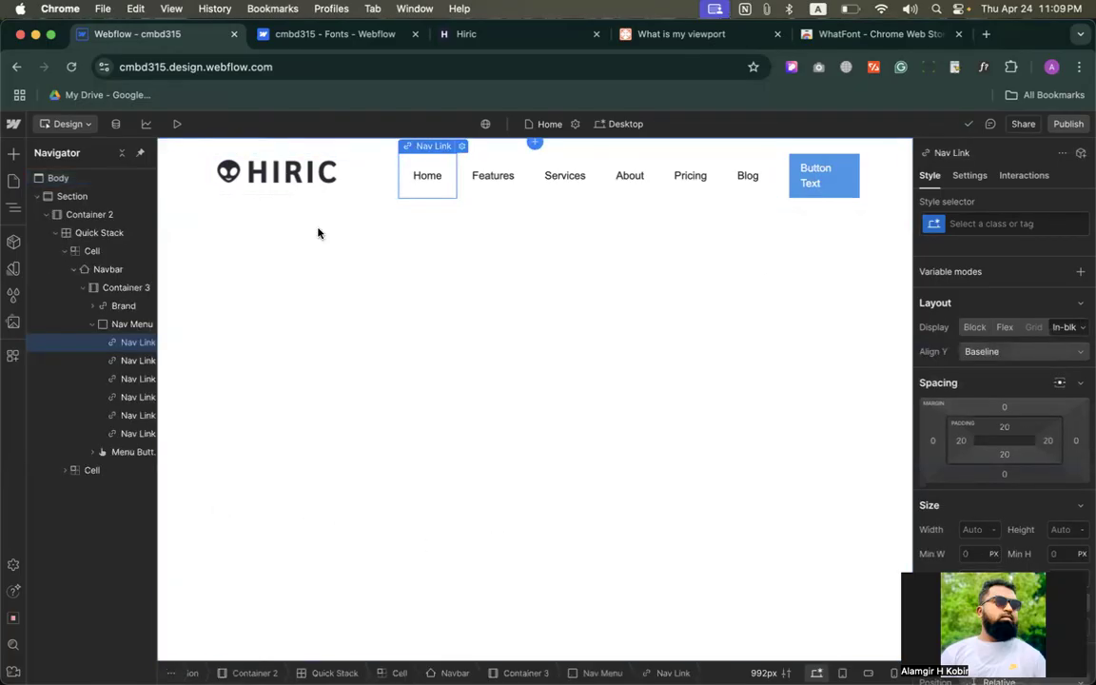
{"action": "left_click", "coordinate": [128, 305]}
{"action": "left_click", "coordinate": [133, 324]}
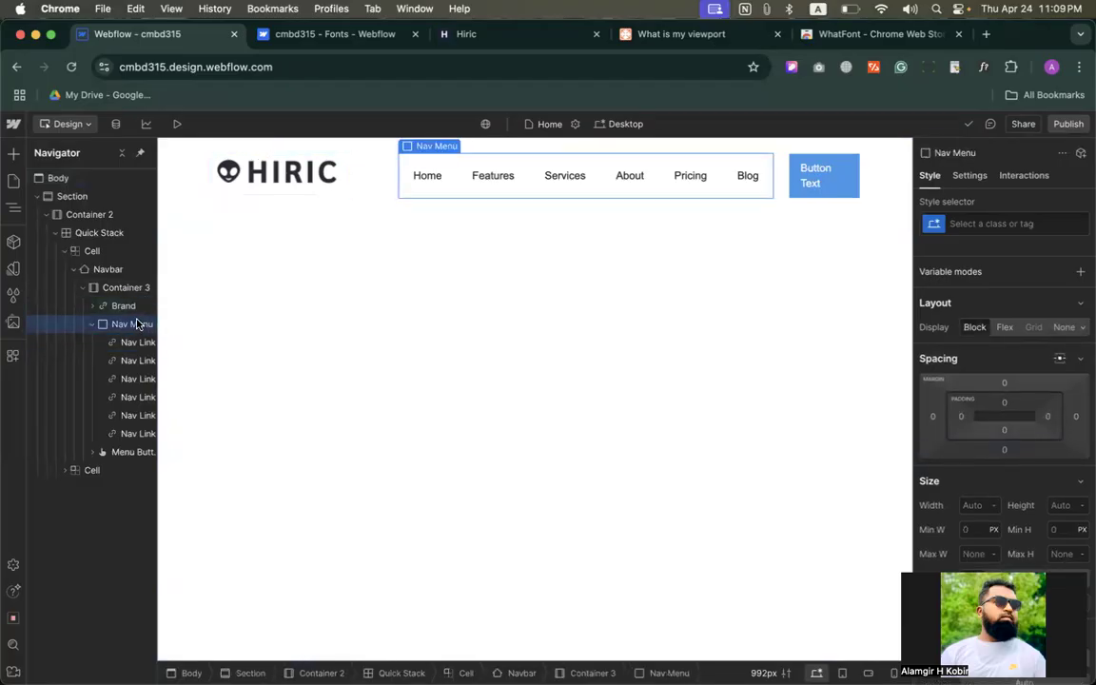
{"action": "scroll", "coordinate": [1000, 480], "scroll_direction": "down", "scroll_amount": 8}
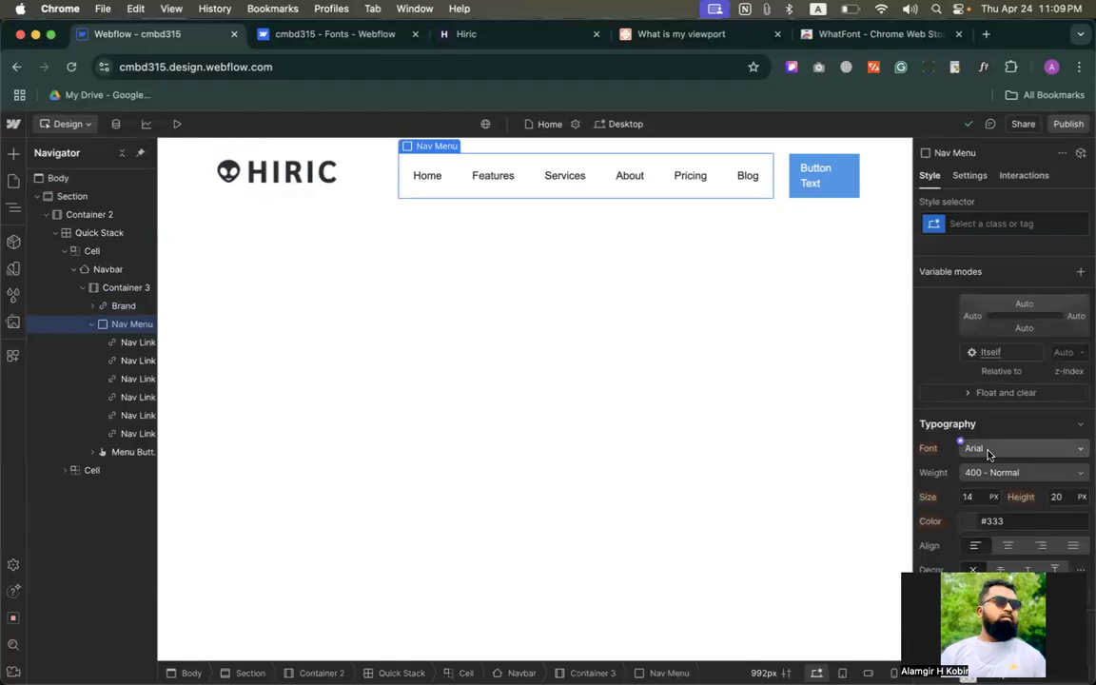
{"action": "left_click", "coordinate": [1014, 455]}
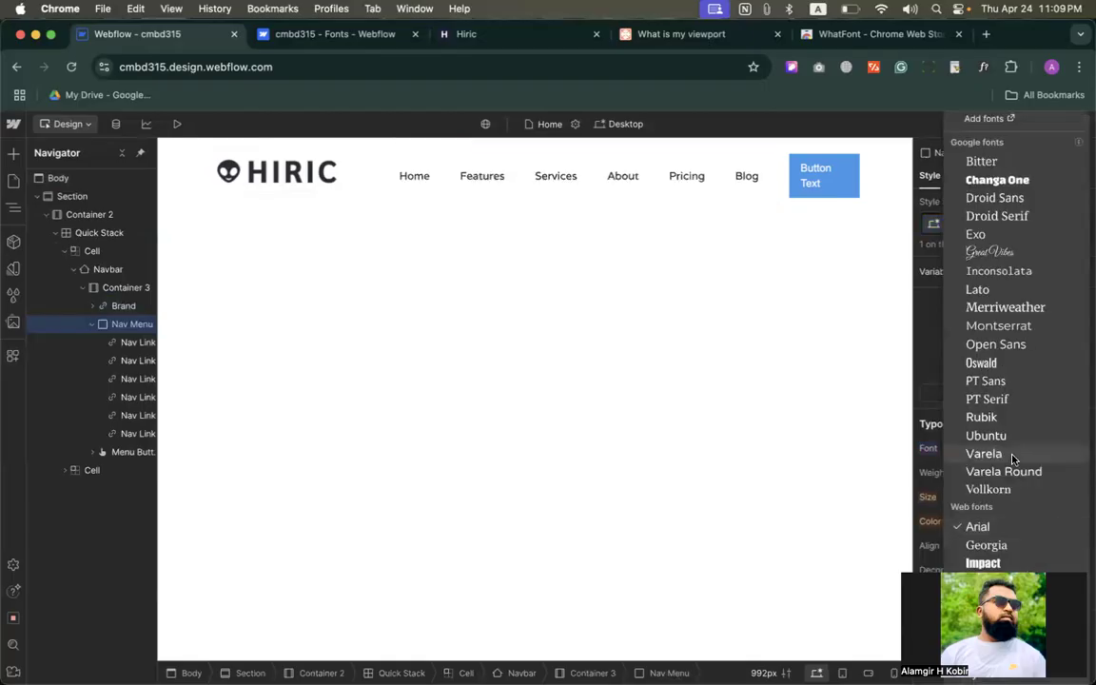
{"action": "left_click", "coordinate": [981, 416]}
{"action": "left_click", "coordinate": [969, 496]}
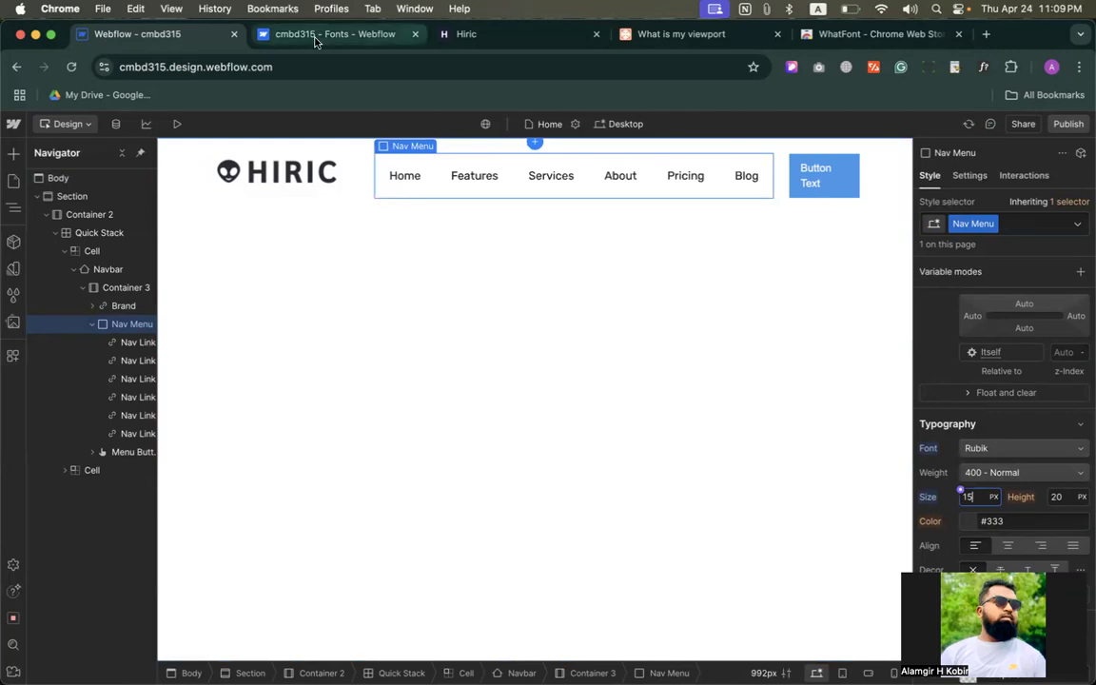
Close the font settings page and set the Nav Menu's line height to 23 px, matching the Hiric page's WhatFont details
{"action": "left_click", "coordinate": [324, 34]}
{"action": "left_click", "coordinate": [415, 34]}
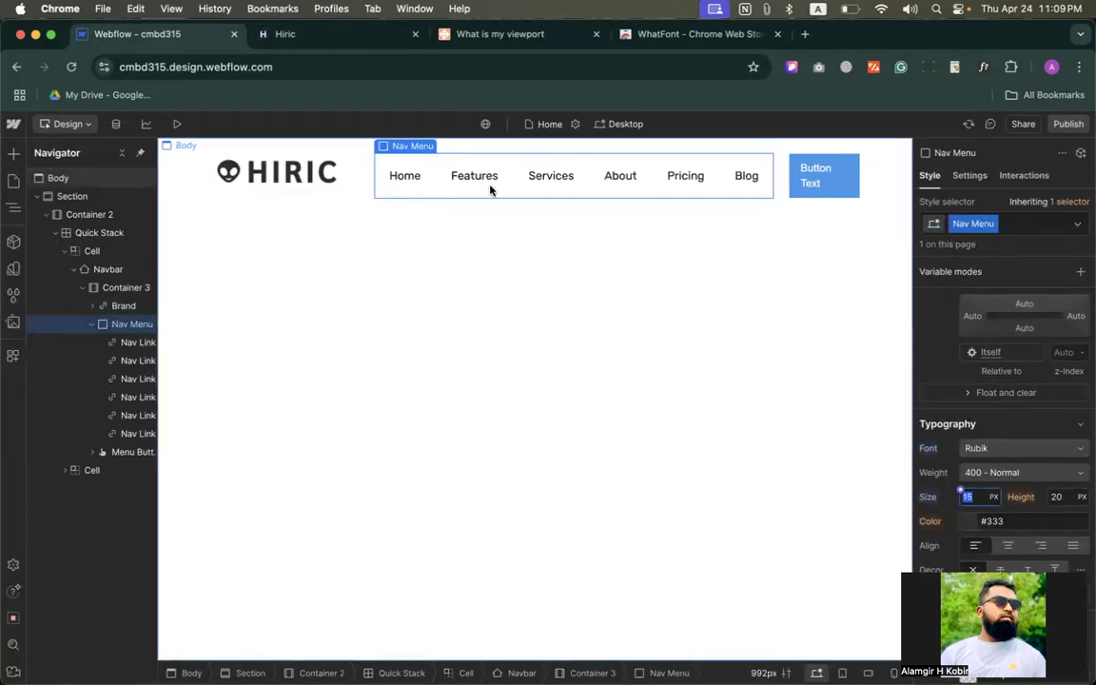
{"action": "left_click", "coordinate": [536, 40]}
{"action": "left_click", "coordinate": [285, 34]}
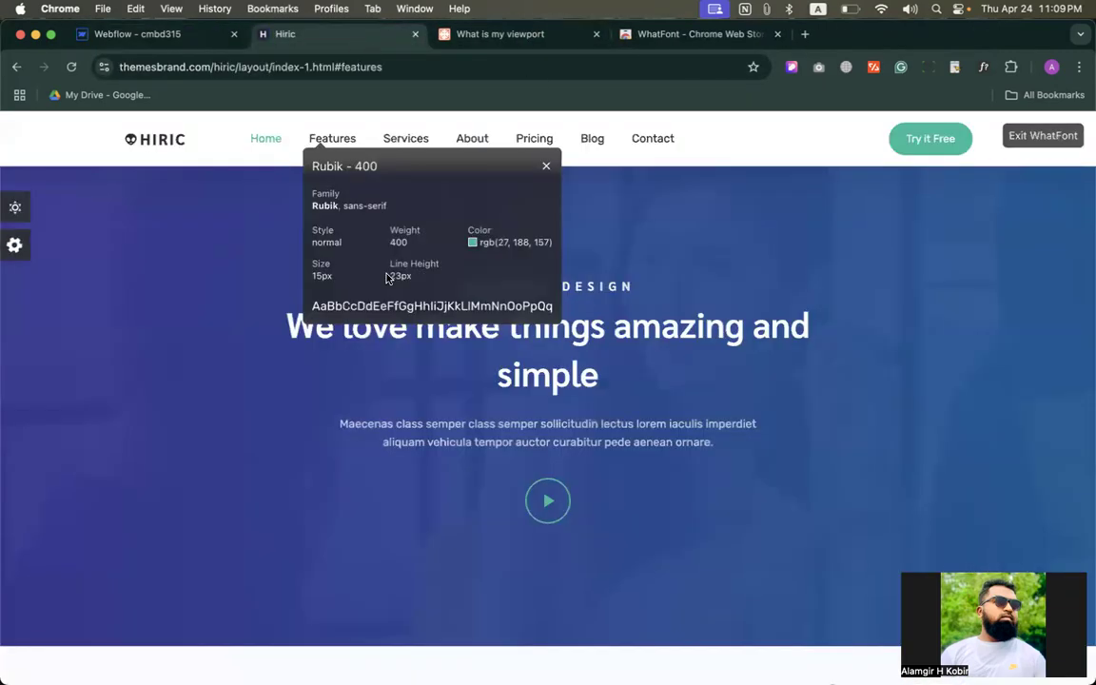
{"action": "left_click", "coordinate": [138, 38]}
{"action": "left_click", "coordinate": [1057, 499]}
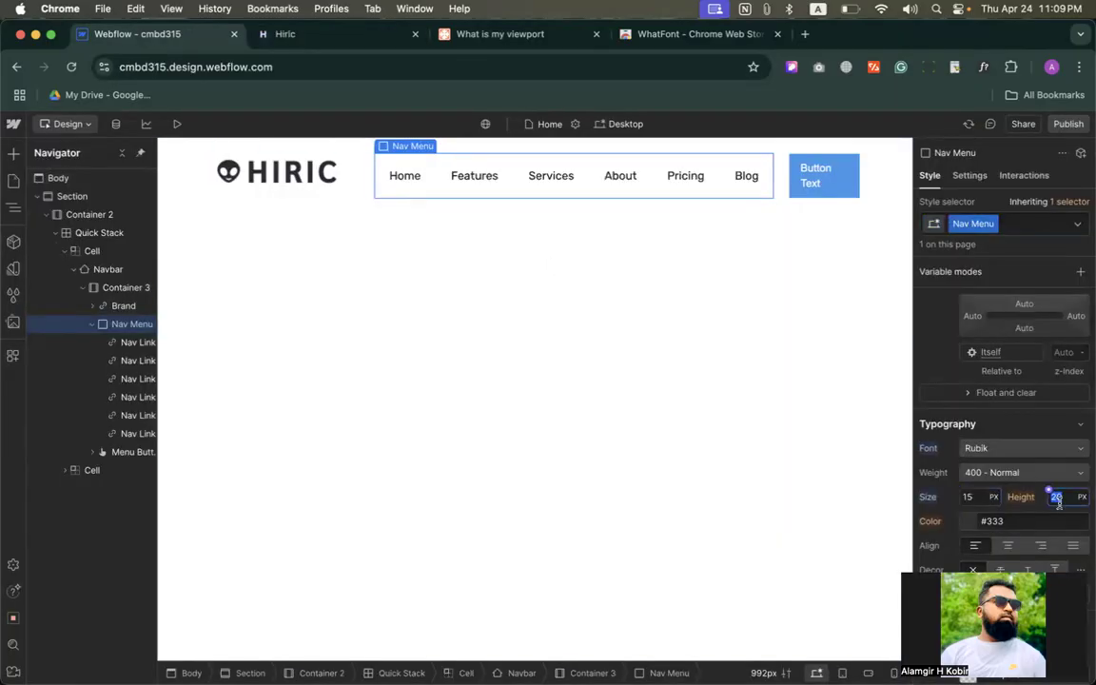
{"action": "type", "text": "23"}
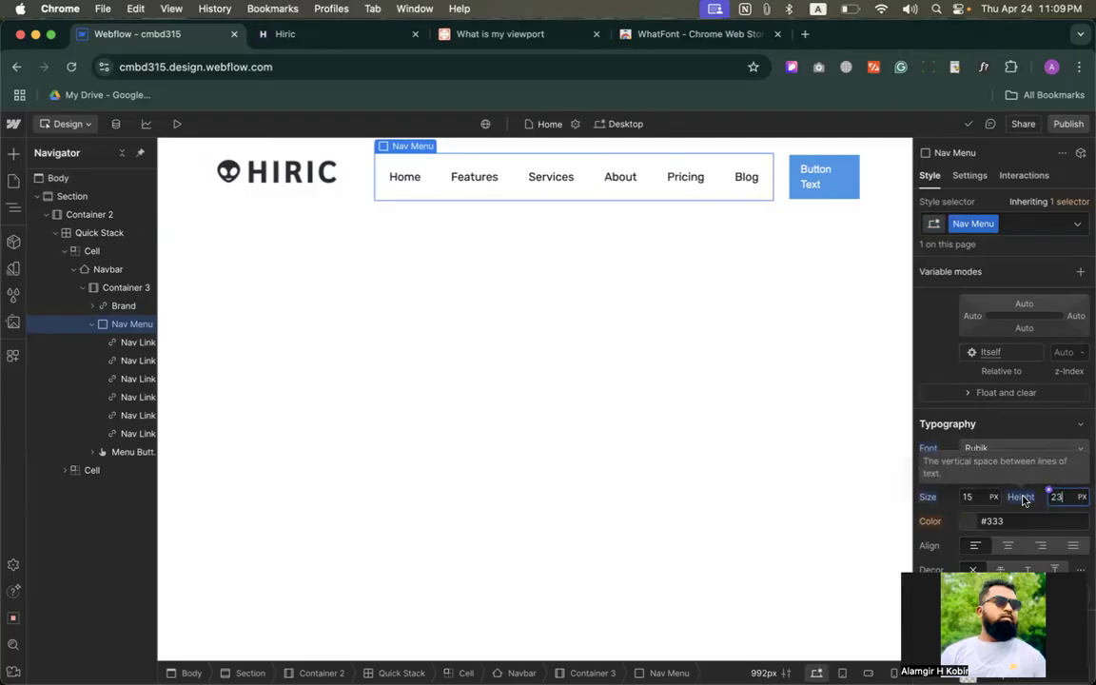
Check the menu's color on the Hiric page, try the text color #c03939 on the Nav Menu and reset it
{"action": "scroll", "coordinate": [1028, 456], "scroll_direction": "down", "scroll_amount": 2}
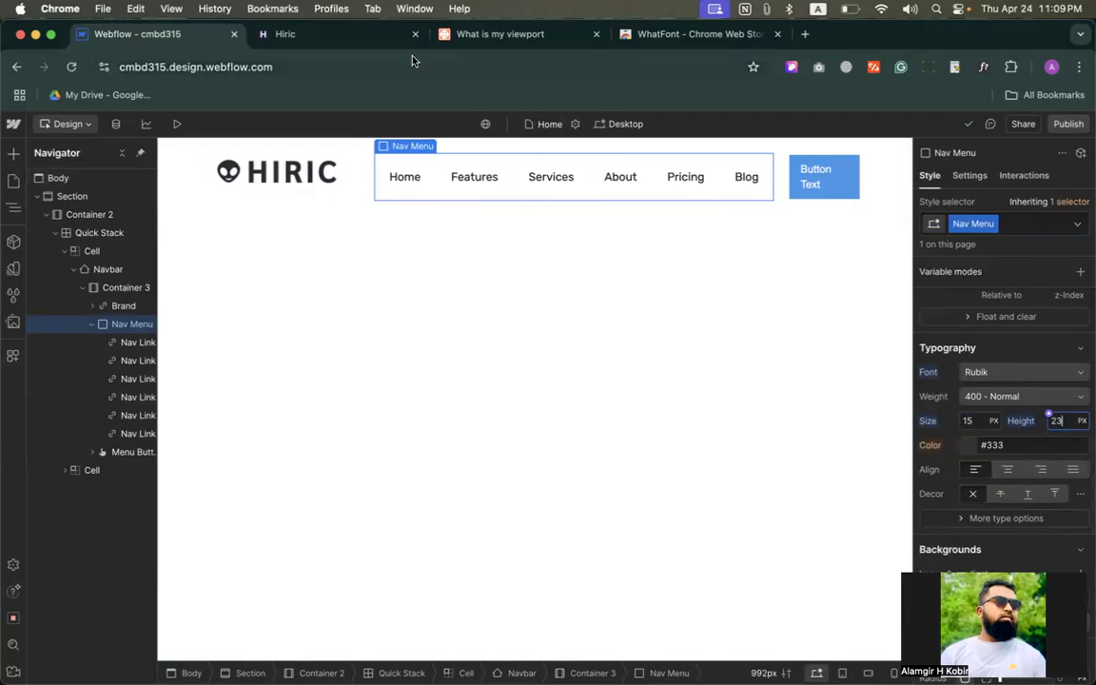
{"action": "left_click", "coordinate": [285, 33]}
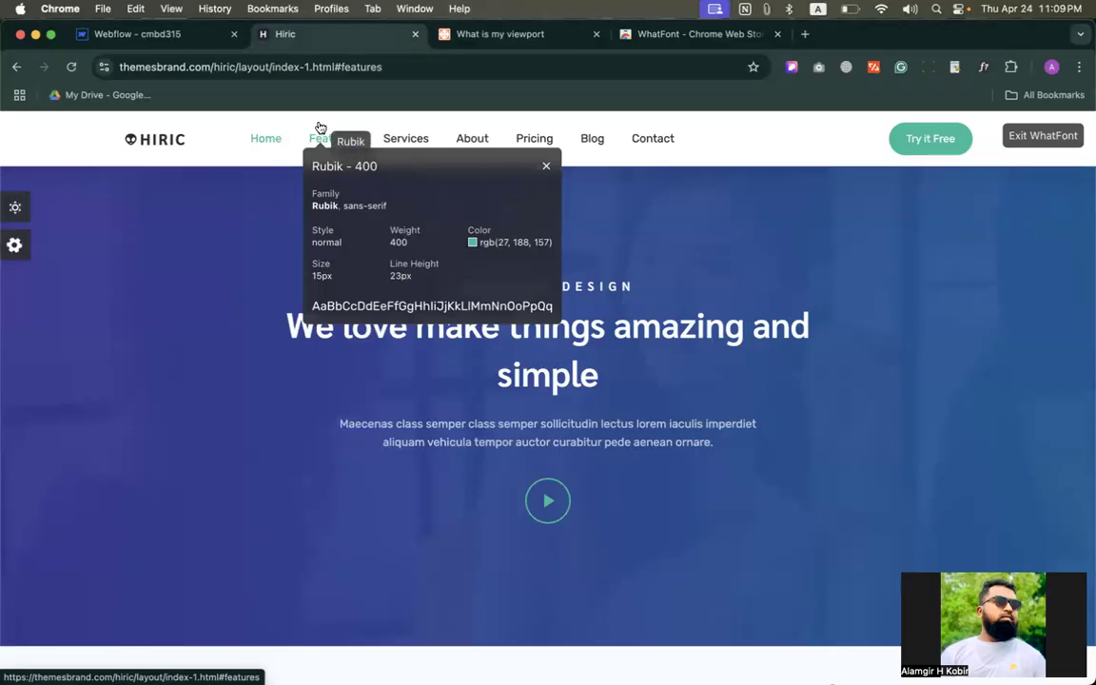
{"action": "left_click", "coordinate": [181, 36]}
{"action": "left_click", "coordinate": [314, 36]}
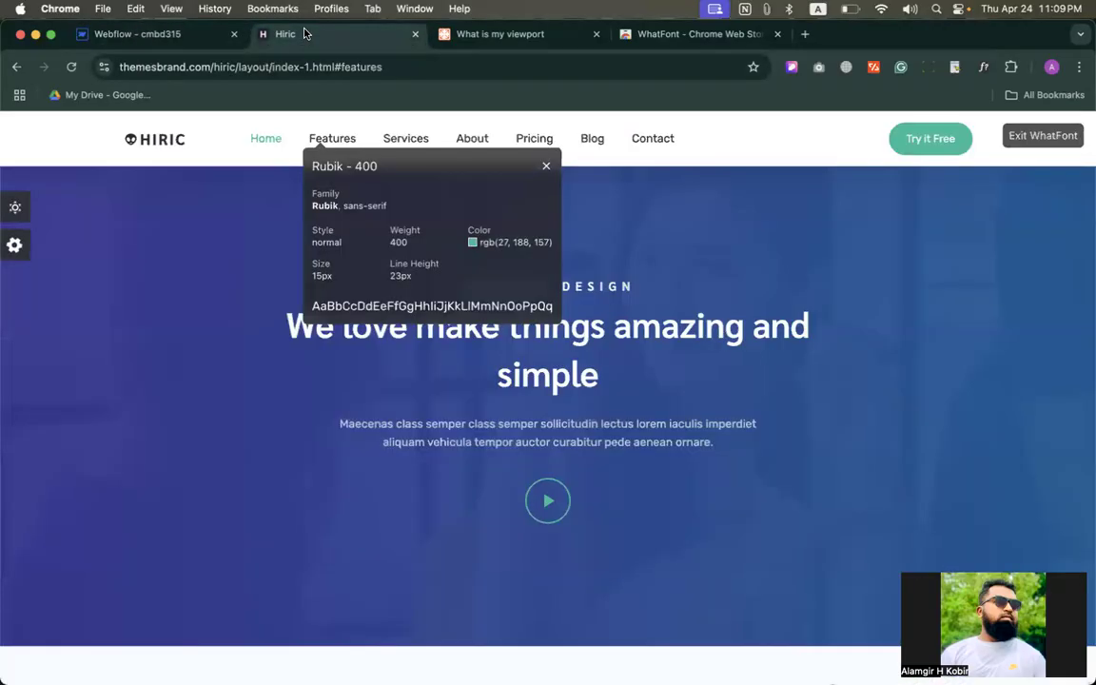
{"action": "left_click", "coordinate": [158, 32]}
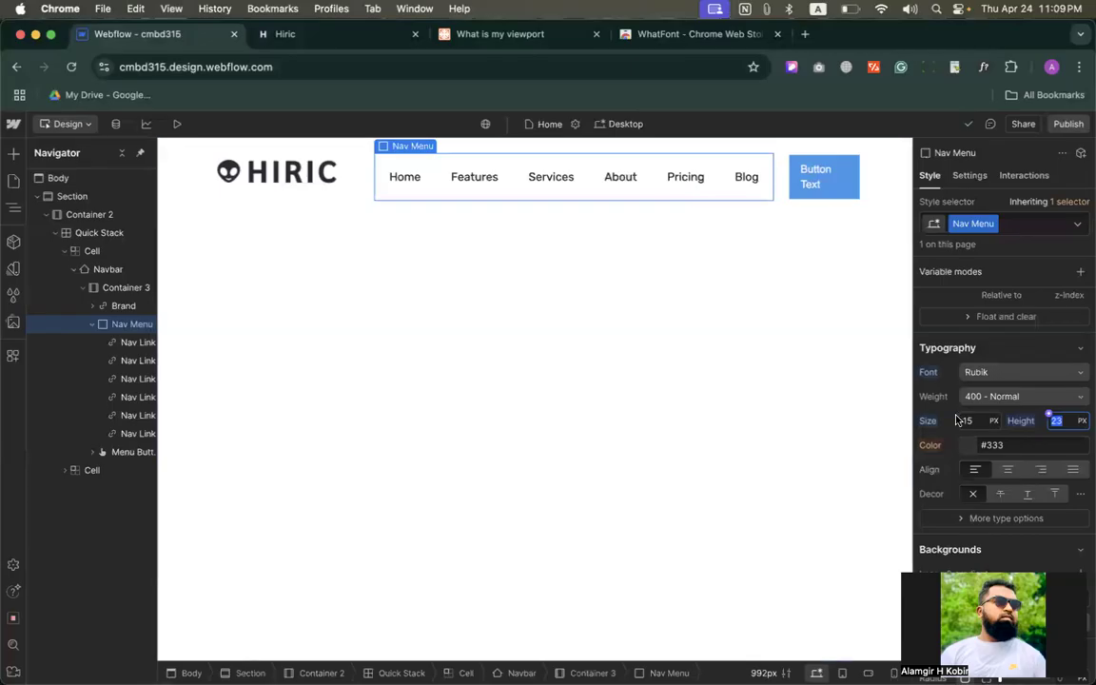
{"action": "left_click", "coordinate": [972, 454]}
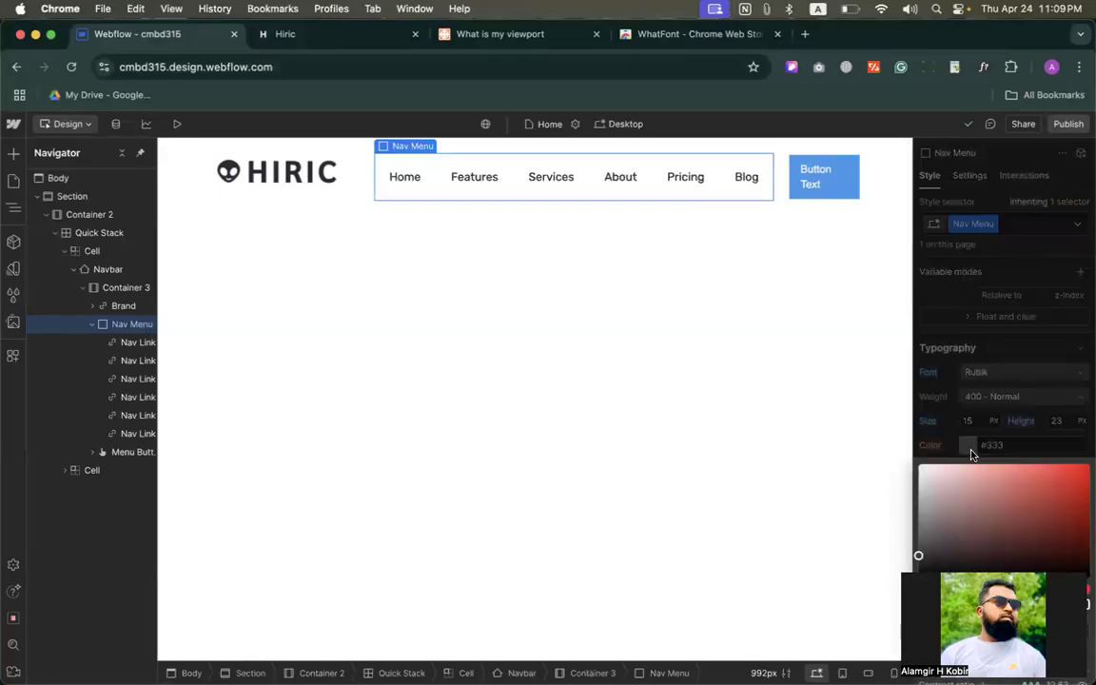
{"action": "left_click", "coordinate": [916, 556]}
{"action": "left_click_drag", "start_coordinate": [917, 556], "coordinate": [906, 542]}
{"action": "left_click_drag", "start_coordinate": [1067, 483], "coordinate": [1037, 491]}
{"action": "left_click", "coordinate": [1028, 437]}
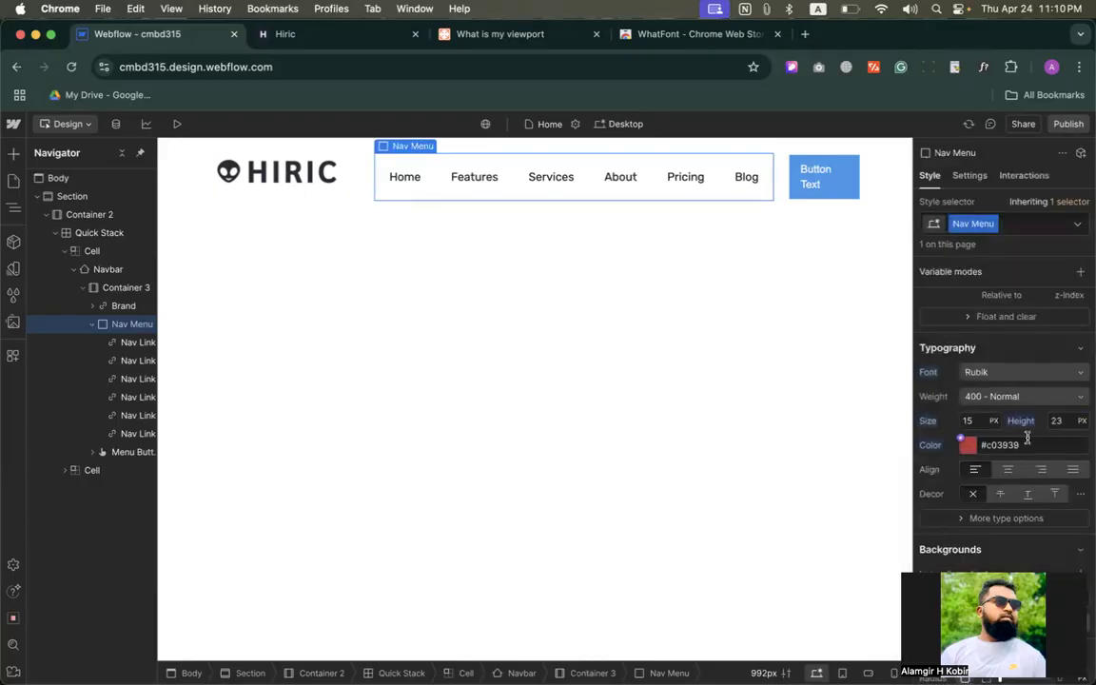
{"action": "left_click", "coordinate": [931, 445]}
{"action": "left_click", "coordinate": [941, 465]}
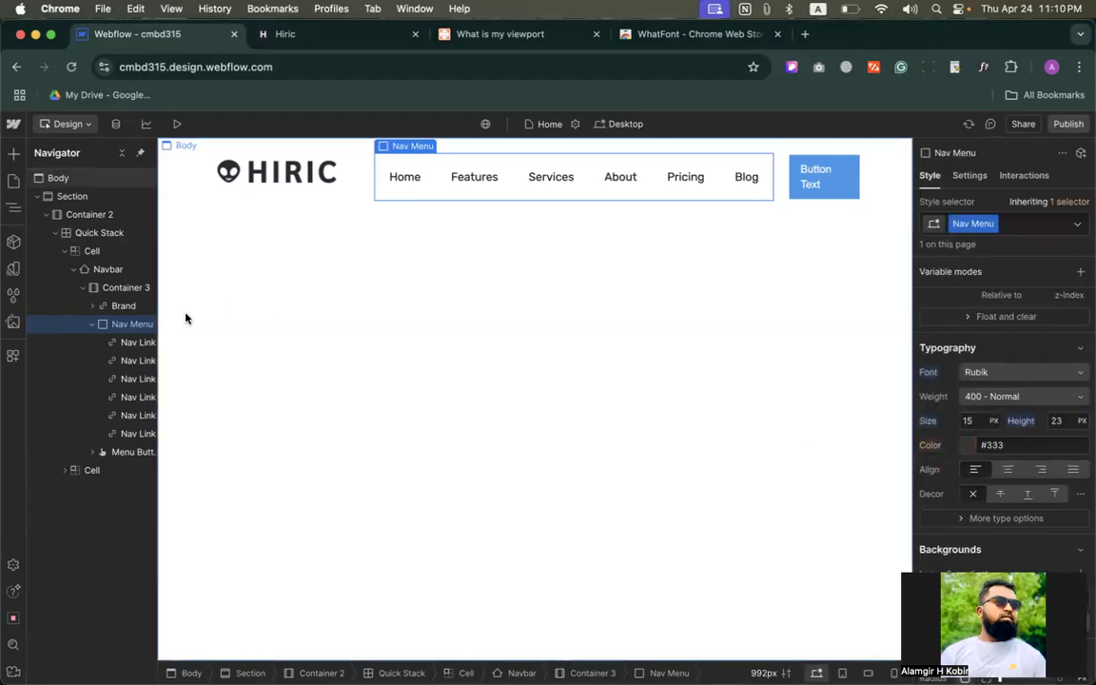
Set the Home nav link's text color to #5e5e5e and copy the color value
{"action": "left_click", "coordinate": [137, 343]}
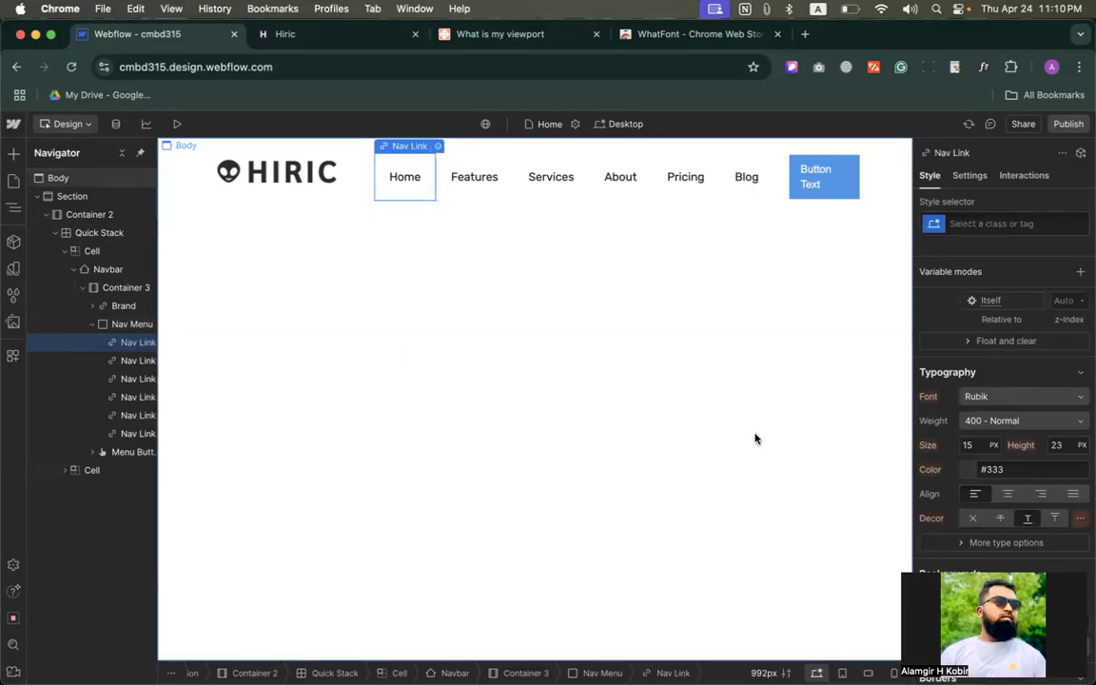
{"action": "left_click", "coordinate": [968, 469]}
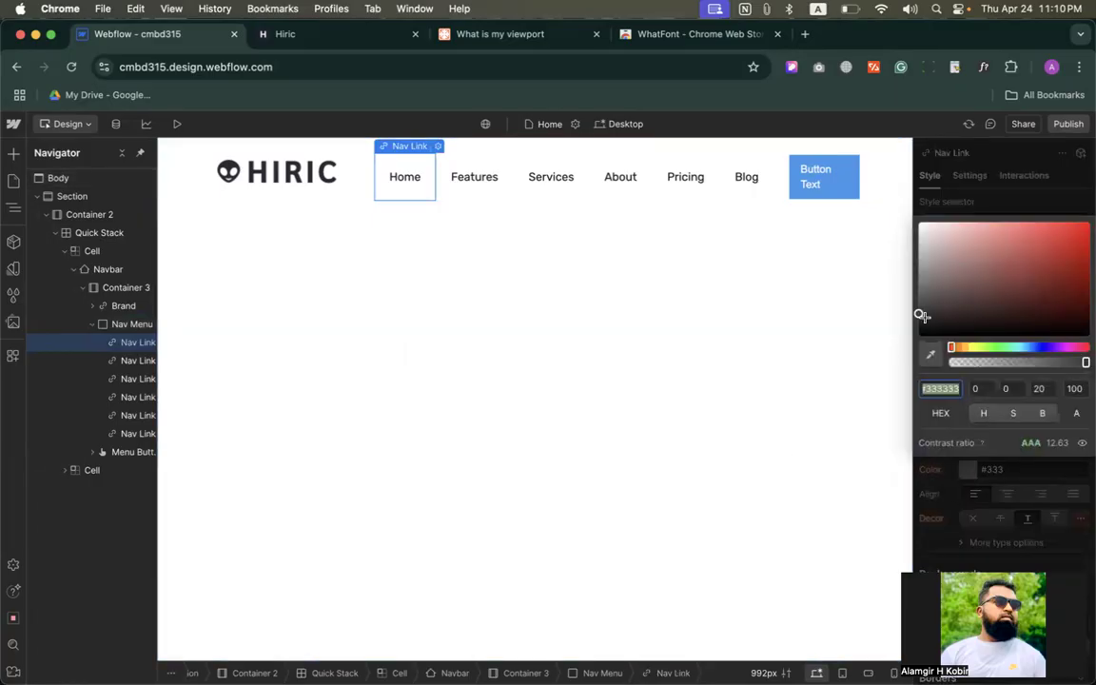
{"action": "mouse_move", "coordinate": [919, 306]}
{"action": "left_mouse_down"}
{"action": "mouse_move", "coordinate": [970, 301]}
{"action": "mouse_move", "coordinate": [1044, 248]}
{"action": "mouse_move", "coordinate": [937, 321]}
{"action": "mouse_move", "coordinate": [907, 279]}
{"action": "mouse_move", "coordinate": [902, 295]}
{"action": "left_mouse_up"}
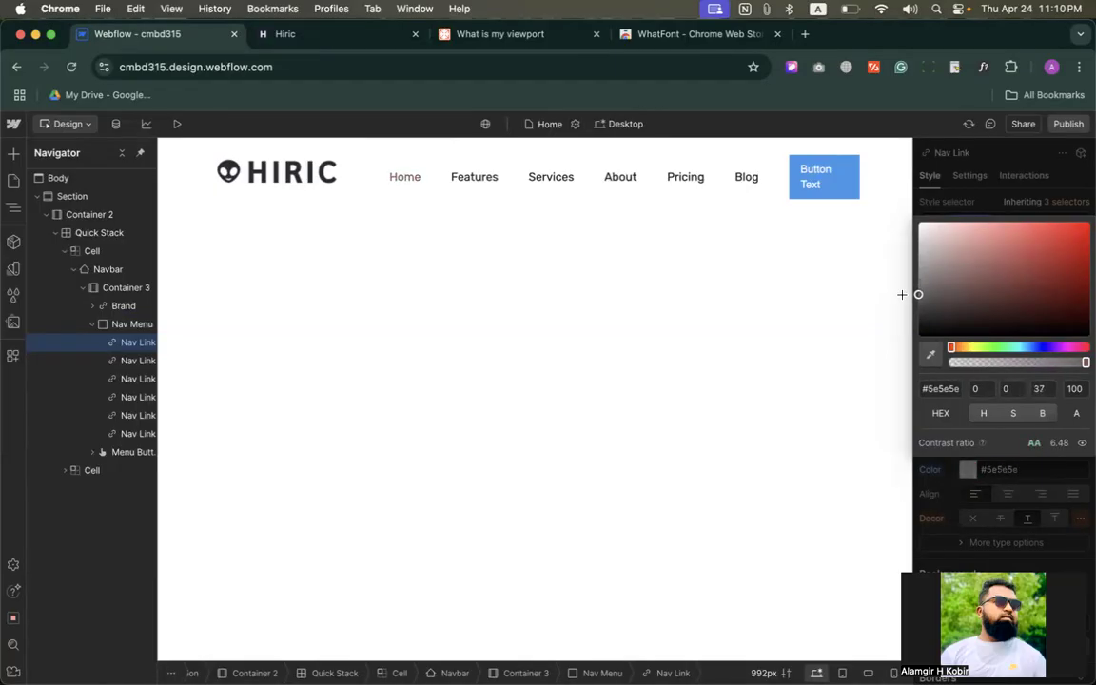
{"action": "left_click", "coordinate": [967, 469]}
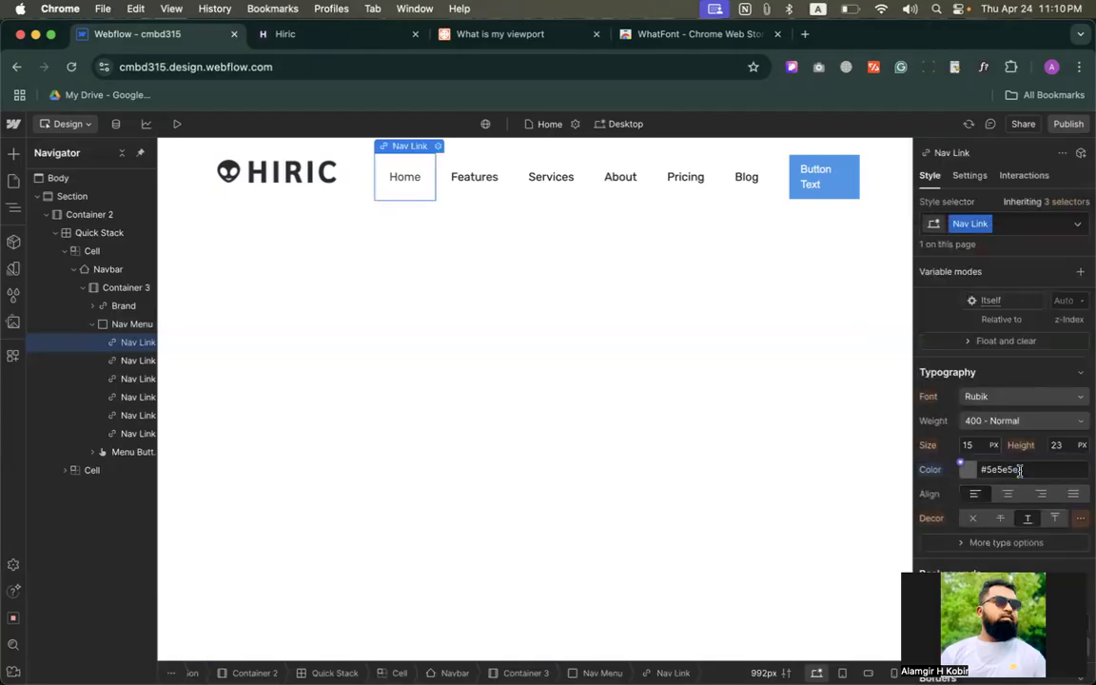
{"action": "left_click", "coordinate": [1021, 469]}
{"action": "key", "text": "super+c"}
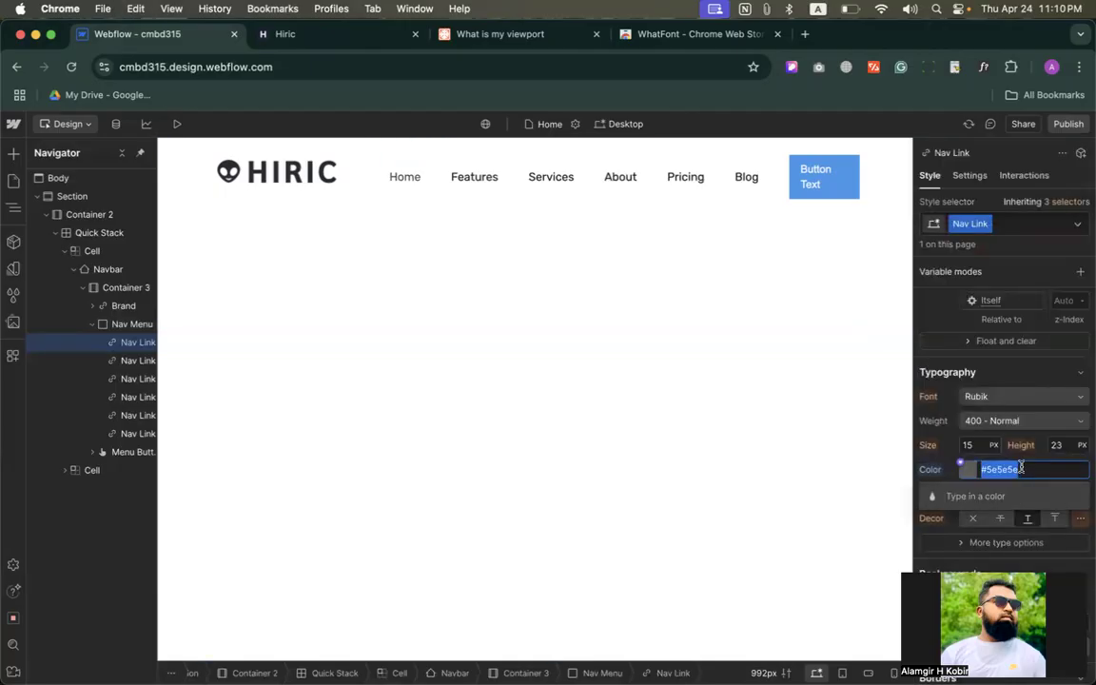
Apply the copied text color #5e5e5e to the Features and Services nav links
{"action": "left_click", "coordinate": [481, 186]}
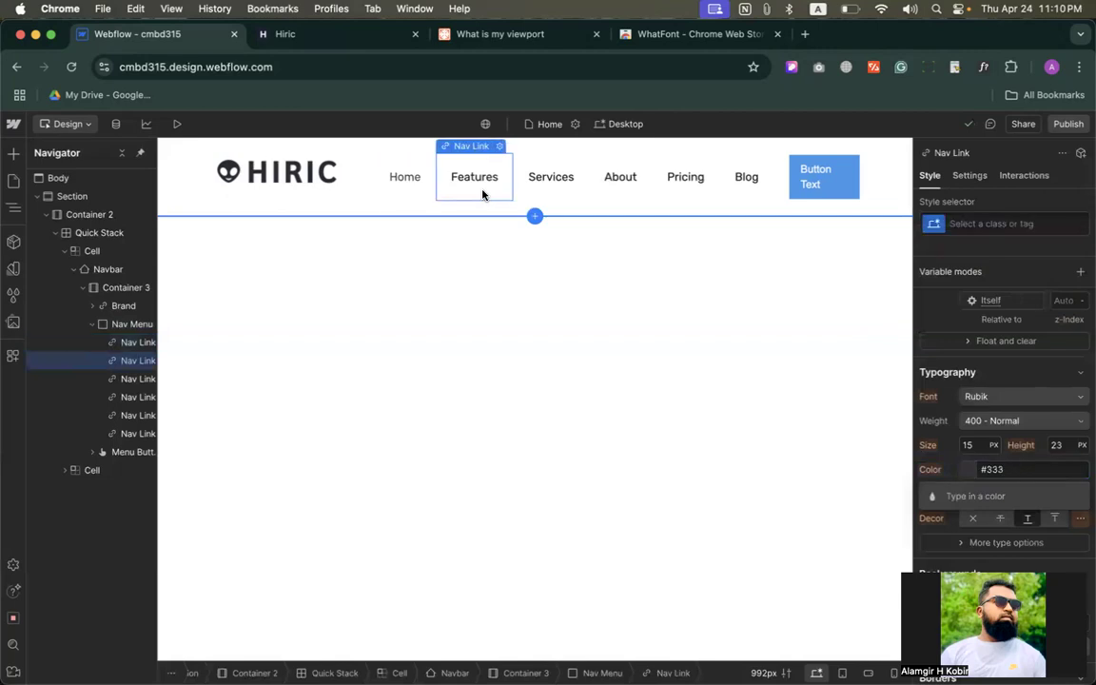
{"action": "left_click", "coordinate": [992, 468]}
{"action": "key", "text": "super+v"}
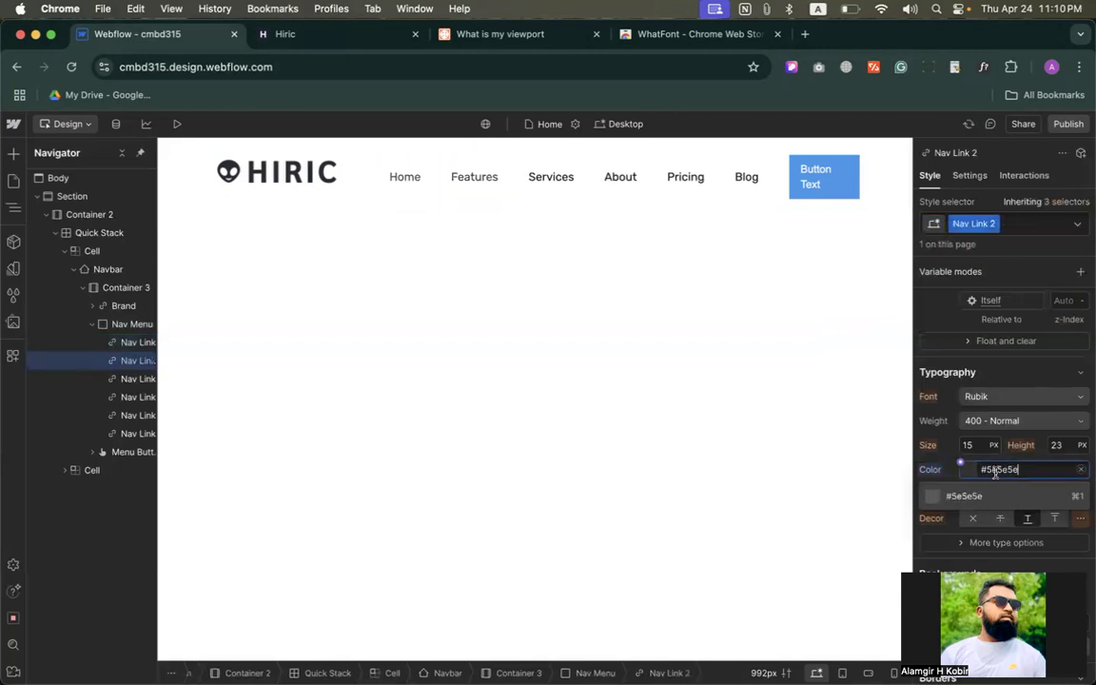
{"action": "left_click", "coordinate": [947, 499]}
{"action": "left_click", "coordinate": [541, 181]}
{"action": "left_click", "coordinate": [1012, 471]}
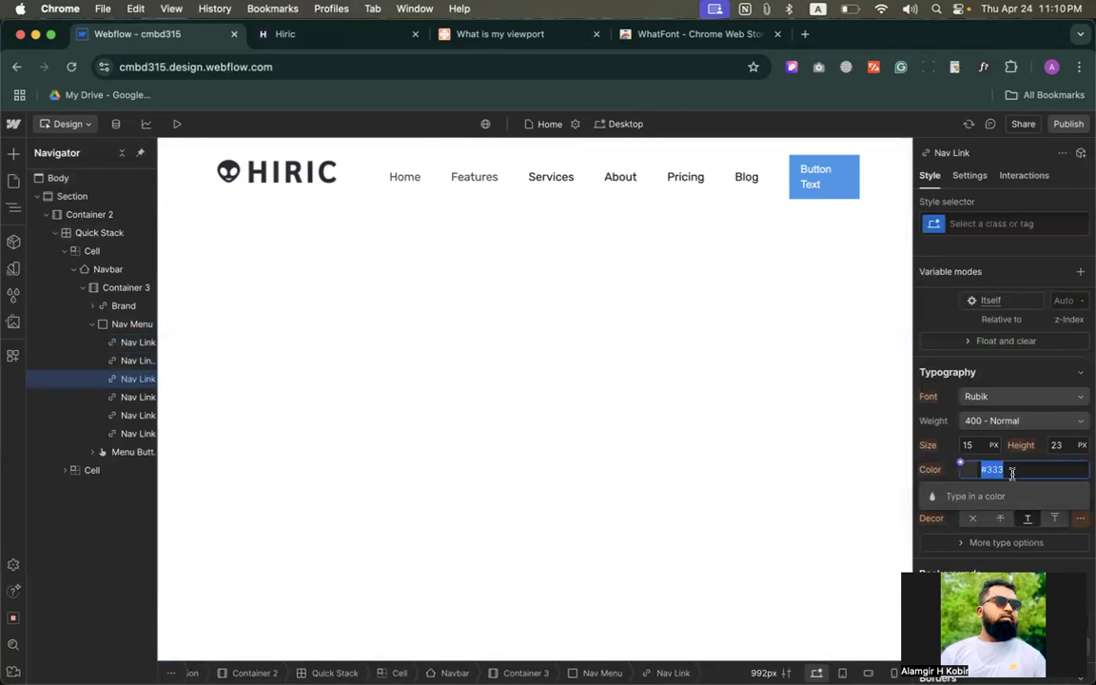
{"action": "key", "text": "super+v"}
{"action": "key", "text": "Return"}
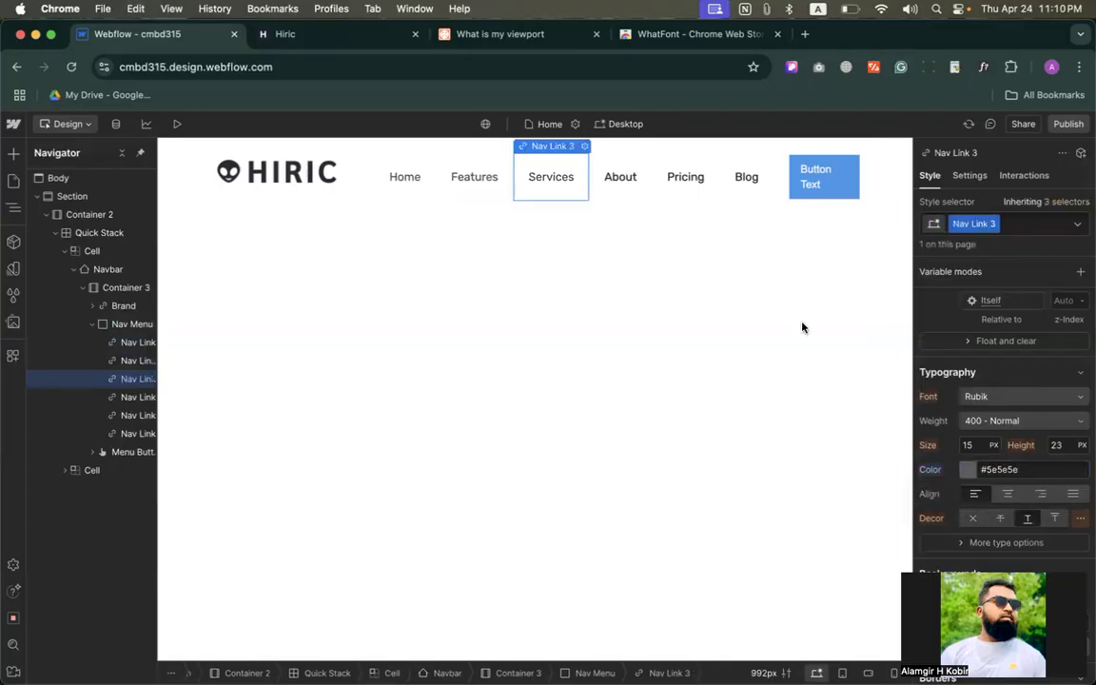
Apply the text color #5e5e5e to the About nav link
{"action": "left_click", "coordinate": [628, 180]}
{"action": "left_click", "coordinate": [1017, 474]}
{"action": "key", "text": "super+v"}
{"action": "left_click", "coordinate": [968, 507]}
{"action": "left_click", "coordinate": [994, 469]}
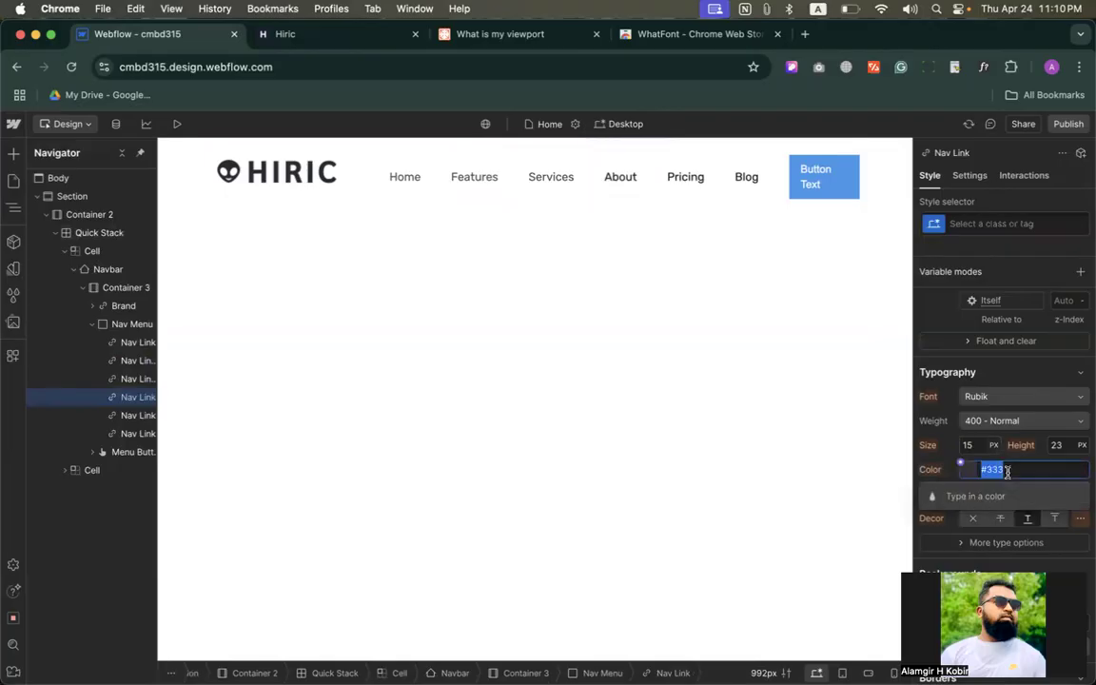
{"action": "key", "text": "super+v"}
{"action": "left_click", "coordinate": [971, 495]}
Apply the text color #5e5e5e to the Pricing and Blog nav links
{"action": "left_click", "coordinate": [686, 182]}
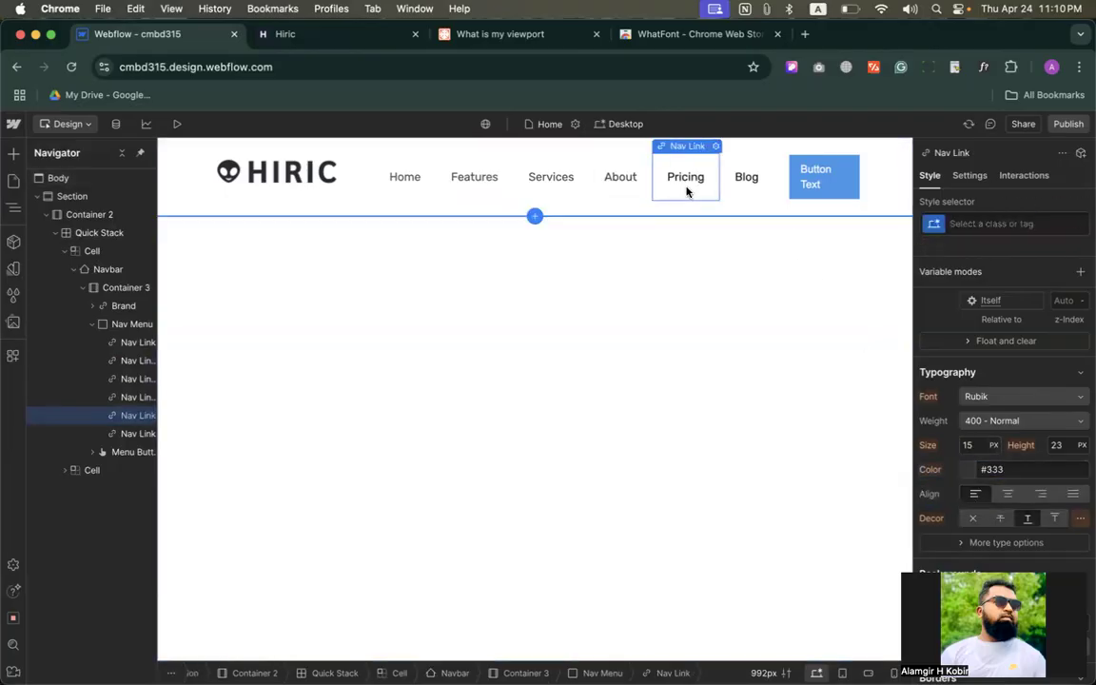
{"action": "left_click", "coordinate": [994, 469]}
{"action": "key", "text": "super+v"}
{"action": "left_click", "coordinate": [968, 495]}
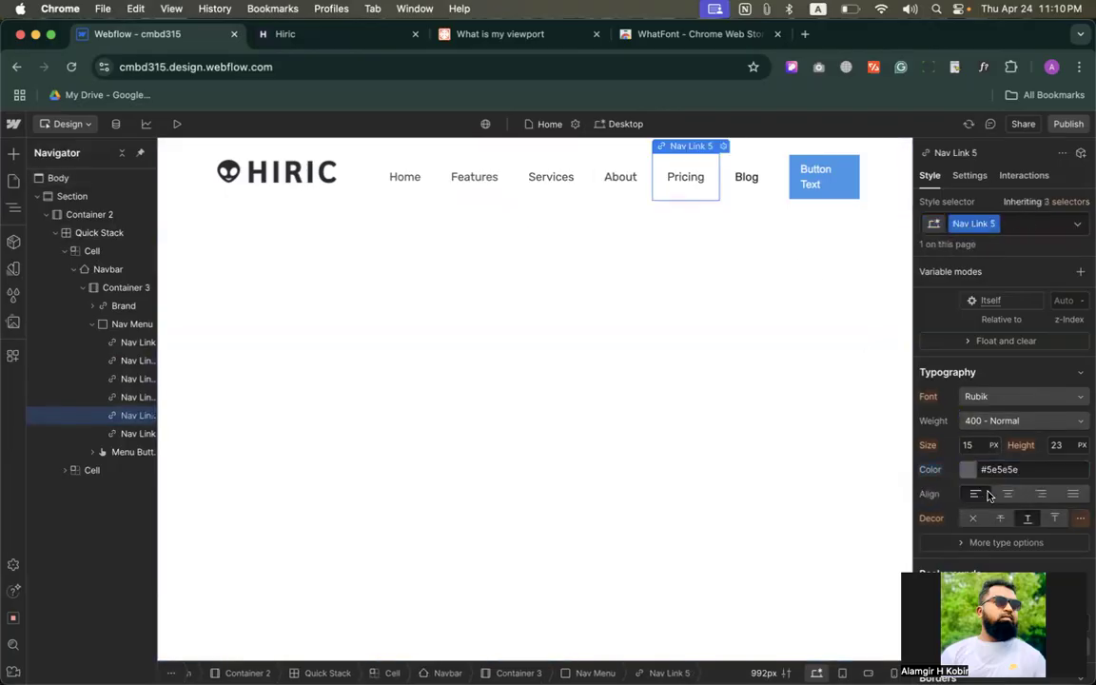
{"action": "left_click", "coordinate": [750, 189]}
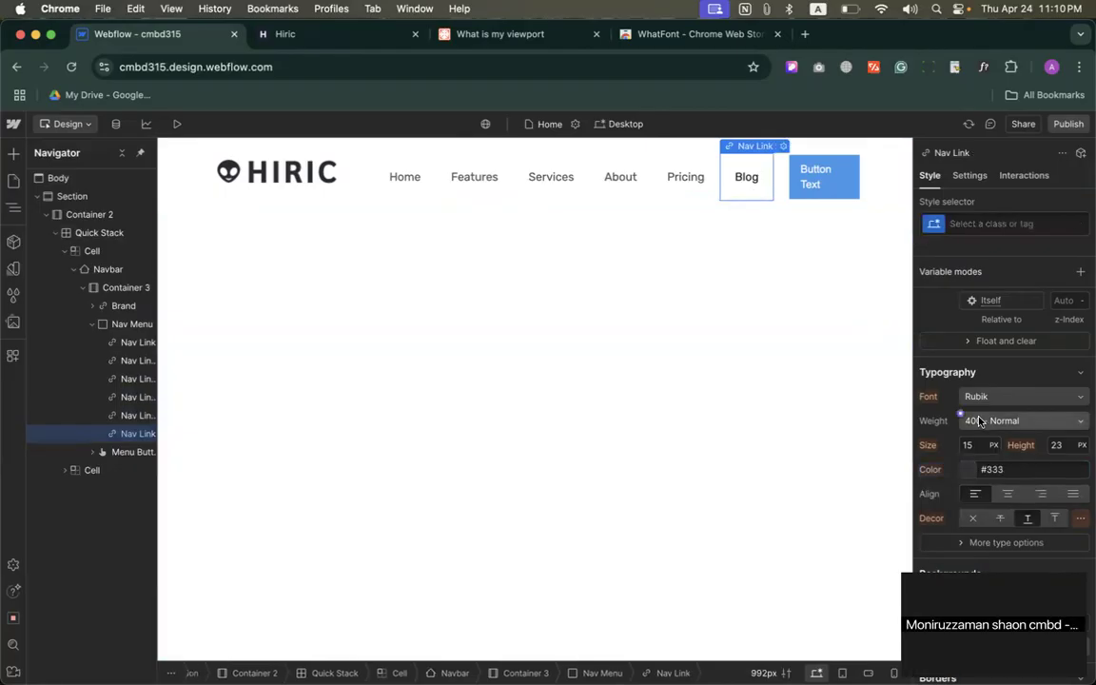
{"action": "left_click", "coordinate": [1014, 470]}
{"action": "key", "text": "super+v"}
{"action": "left_click", "coordinate": [985, 495]}
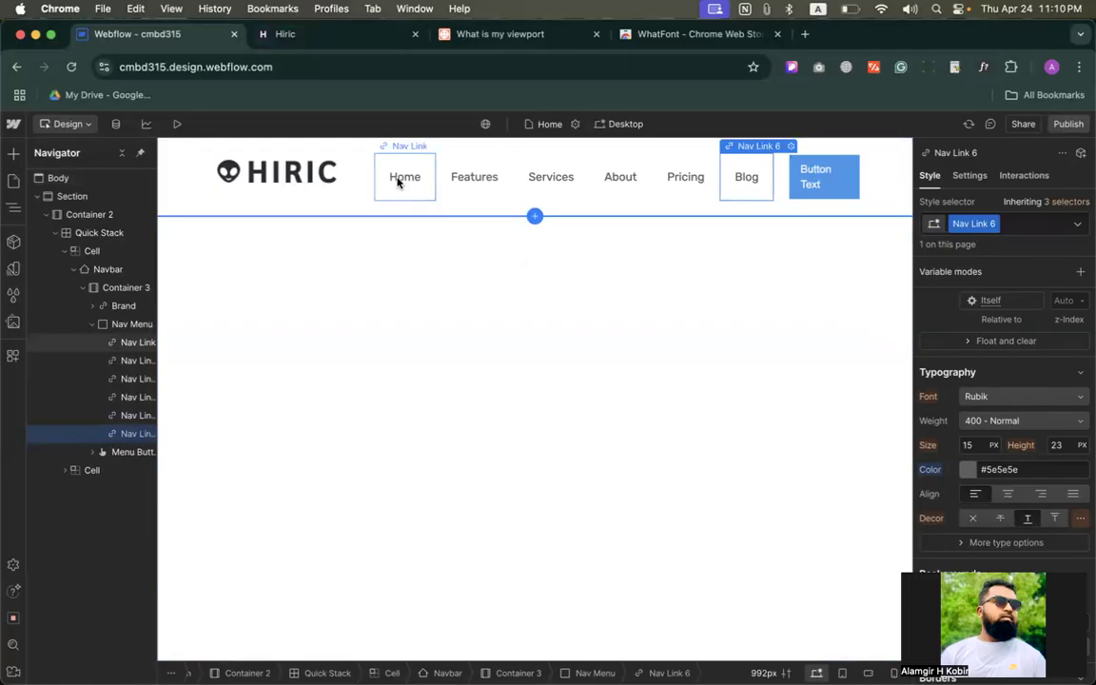
Compare the nav links with the Hiric page, close its WhatFont details and return to Webflow
{"action": "left_click", "coordinate": [284, 34]}
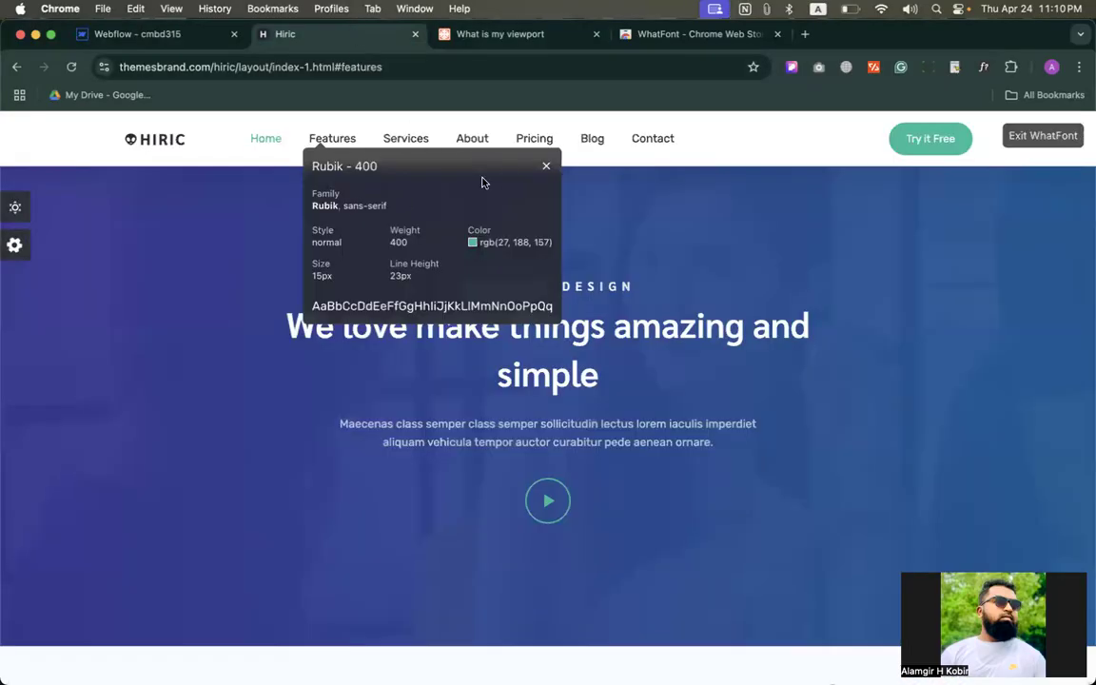
{"action": "left_click", "coordinate": [547, 167]}
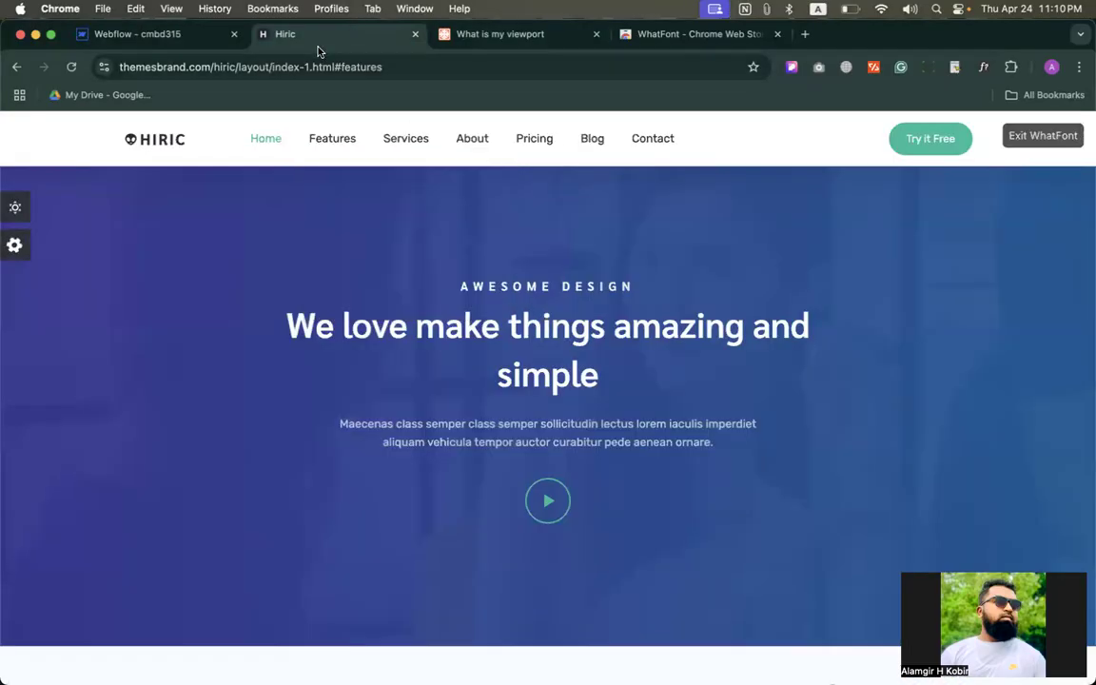
{"action": "left_click", "coordinate": [158, 36]}
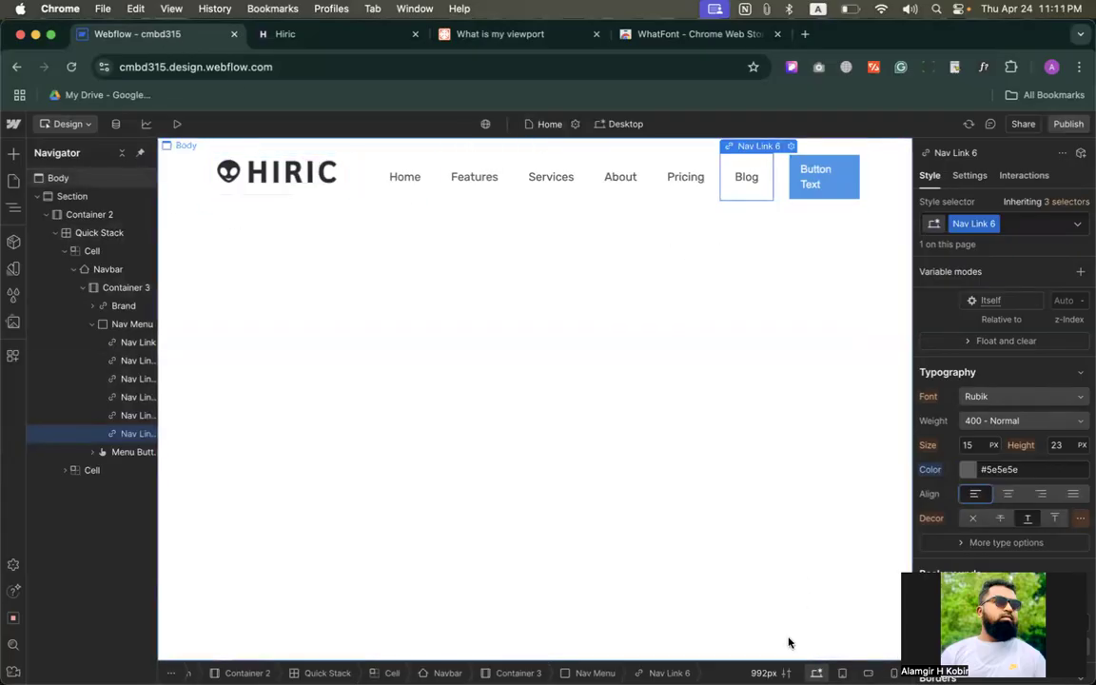
Set the canvas width to 1439 px
{"action": "left_click", "coordinate": [764, 673]}
{"action": "left_click", "coordinate": [728, 510]}
{"action": "type", "text": "1439"}
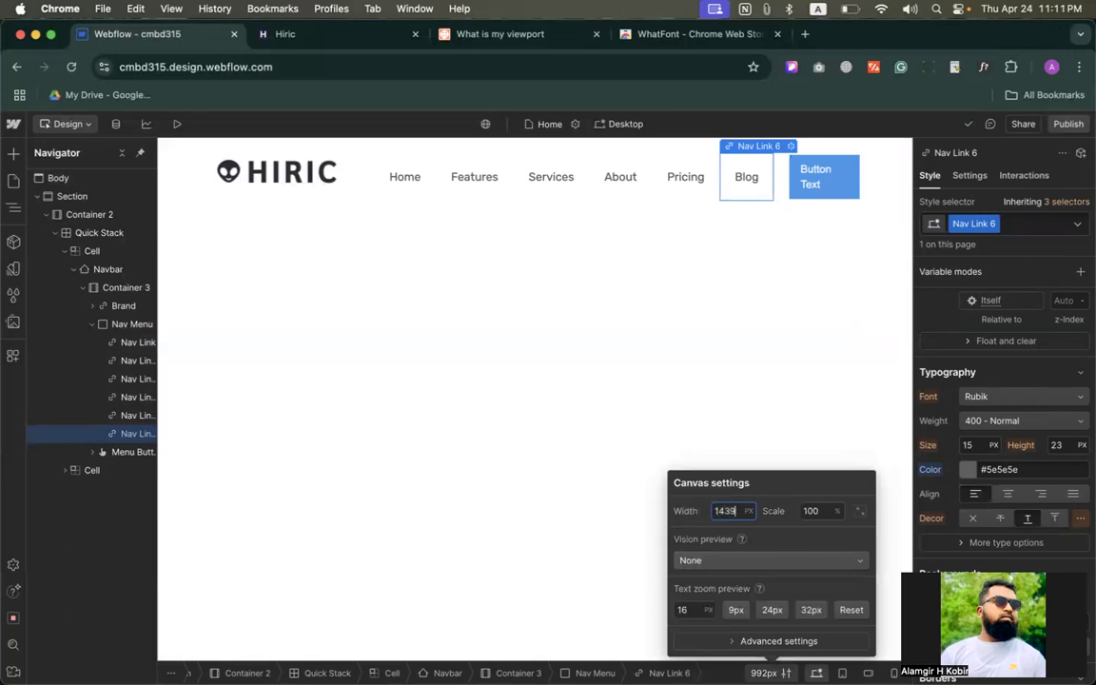
{"action": "key", "text": "Return"}
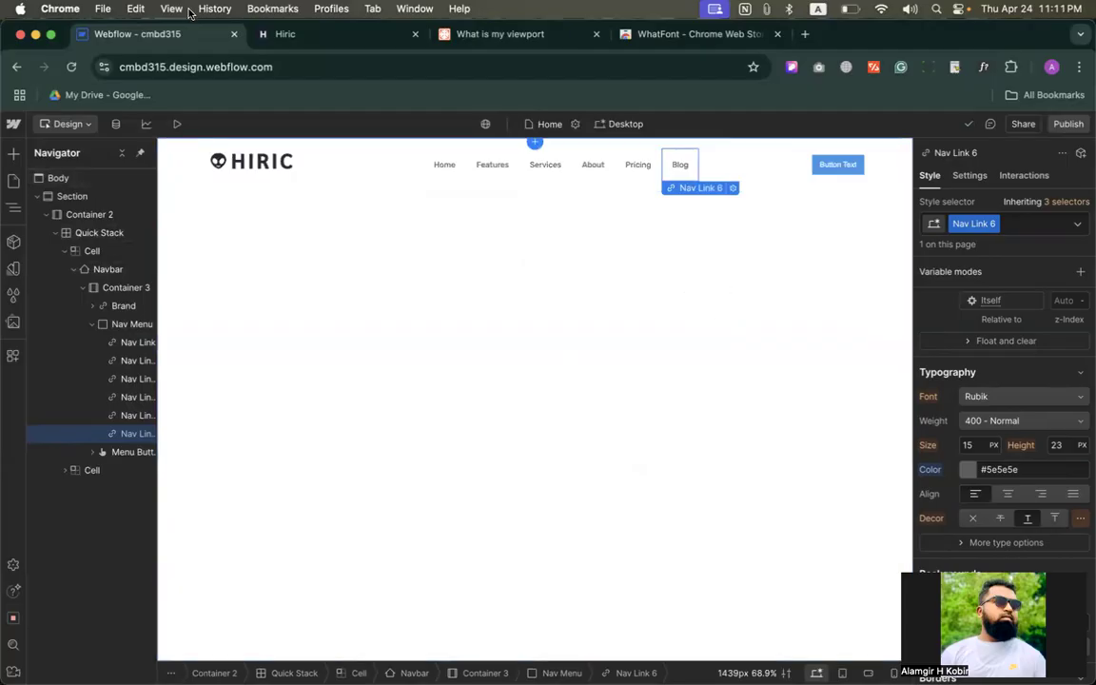
Check the header on the Hiric page, return to Webflow and publish the site to the staging domain cmbd315.webflow.io
{"action": "left_click", "coordinate": [291, 39]}
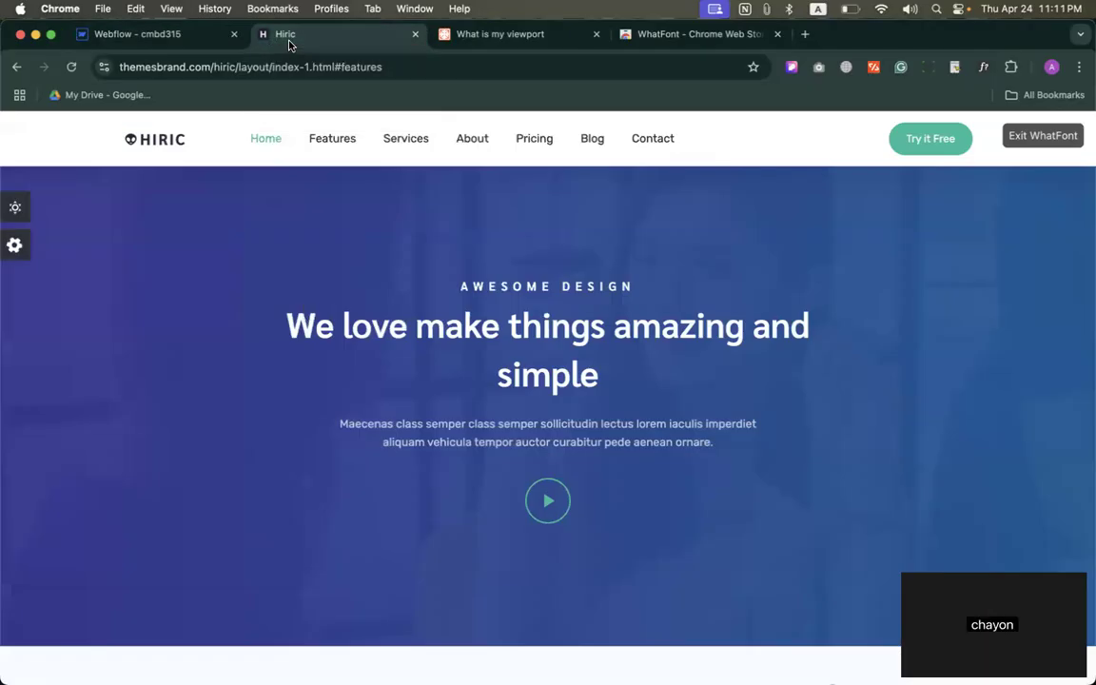
{"action": "left_click", "coordinate": [182, 35]}
{"action": "key", "text": "shift+p"}
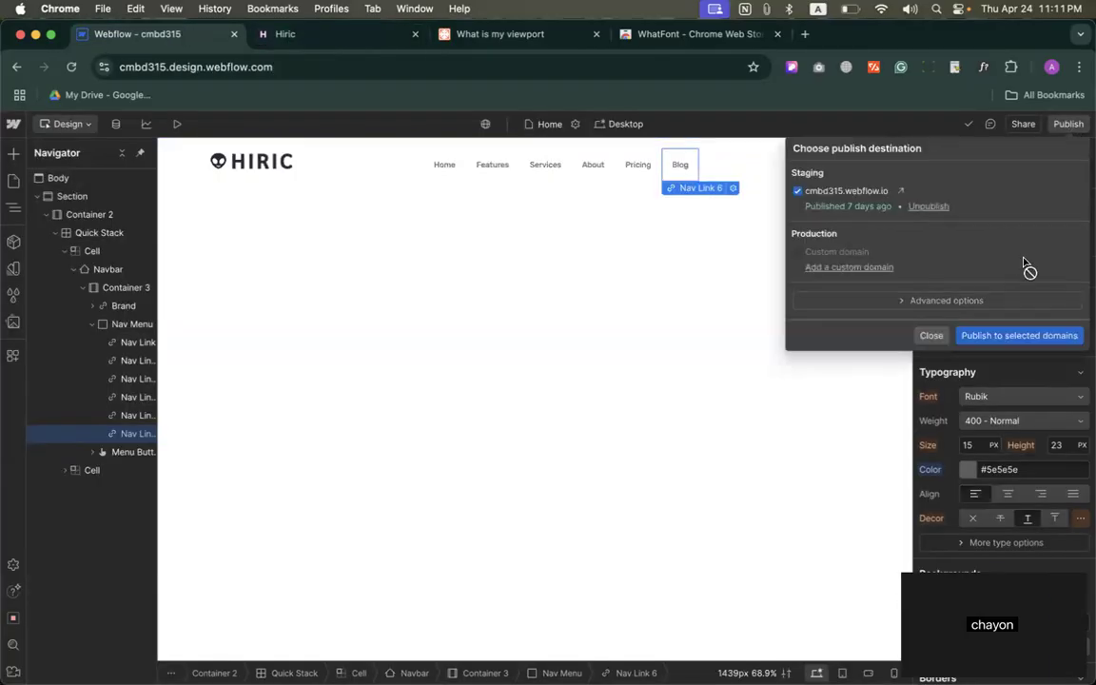
{"action": "left_click", "coordinate": [997, 333]}
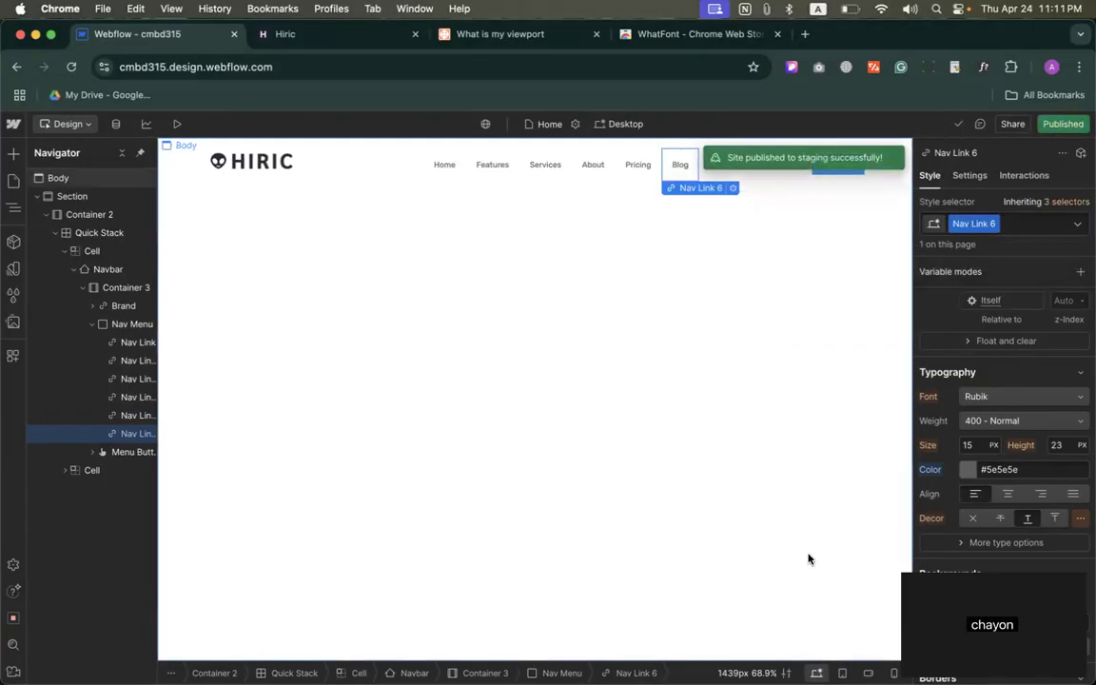
{"action": "scroll", "coordinate": [1004, 476], "scroll_direction": "down", "scroll_amount": 1}
{"action": "scroll", "coordinate": [989, 429], "scroll_direction": "down", "scroll_amount": 3}
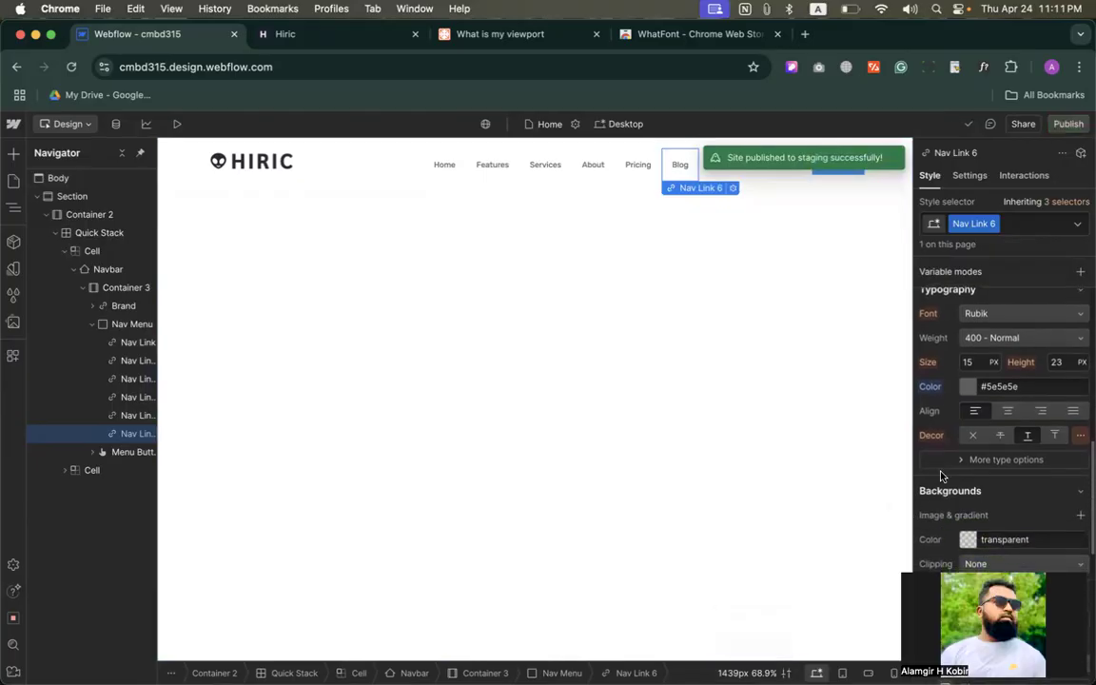
{"action": "scroll", "coordinate": [989, 406], "scroll_direction": "up", "scroll_amount": 5}
{"action": "left_click", "coordinate": [778, 425]}
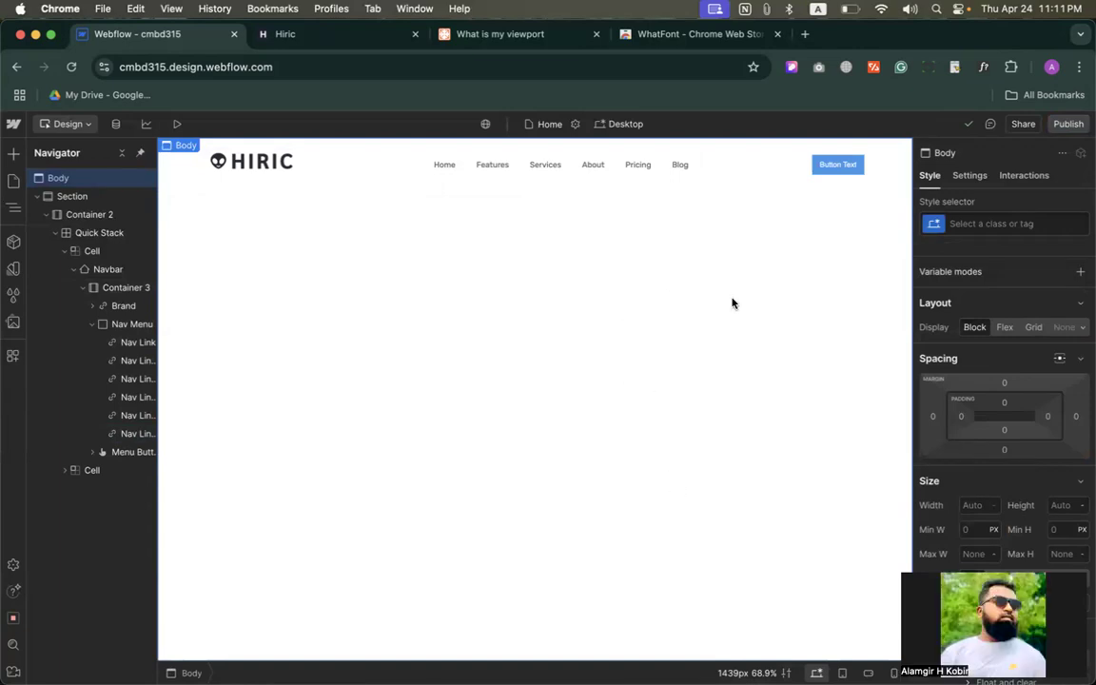
{"action": "left_click", "coordinate": [748, 673]}
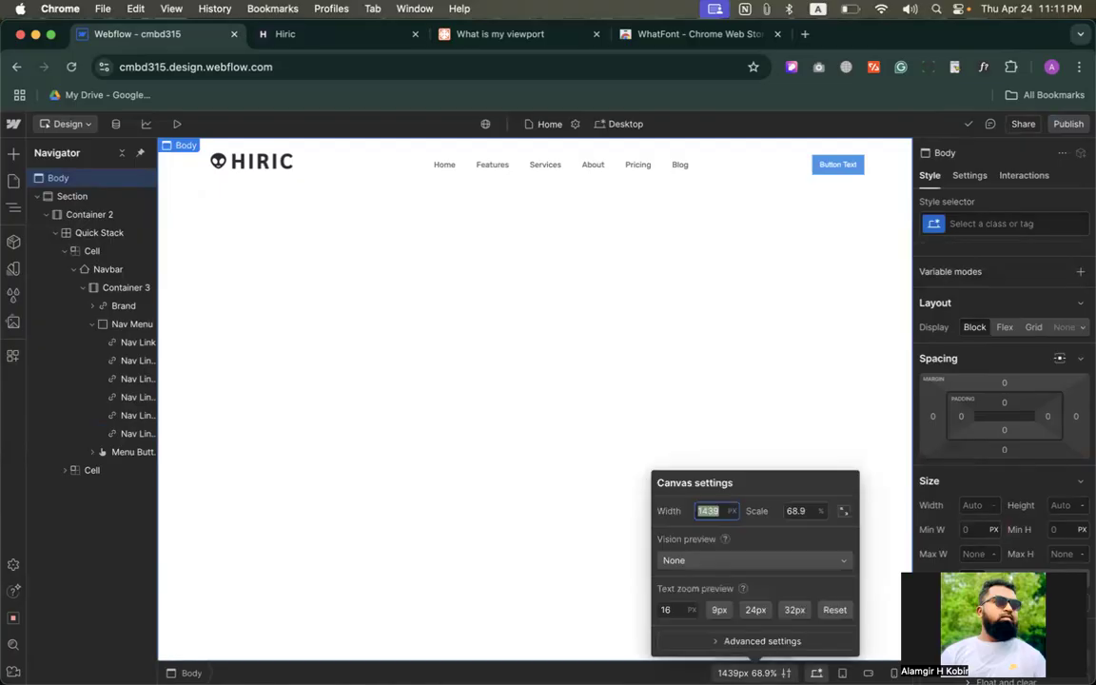
{"action": "left_click", "coordinate": [799, 456]}
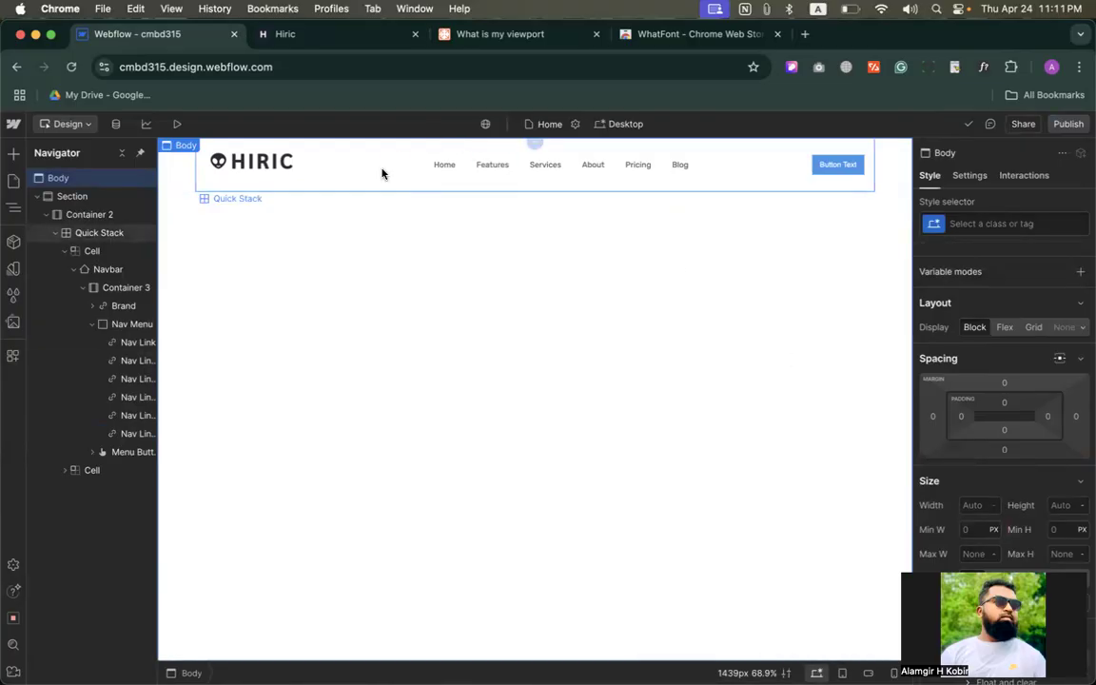
{"action": "left_click", "coordinate": [748, 672]}
{"action": "left_click", "coordinate": [741, 355]}
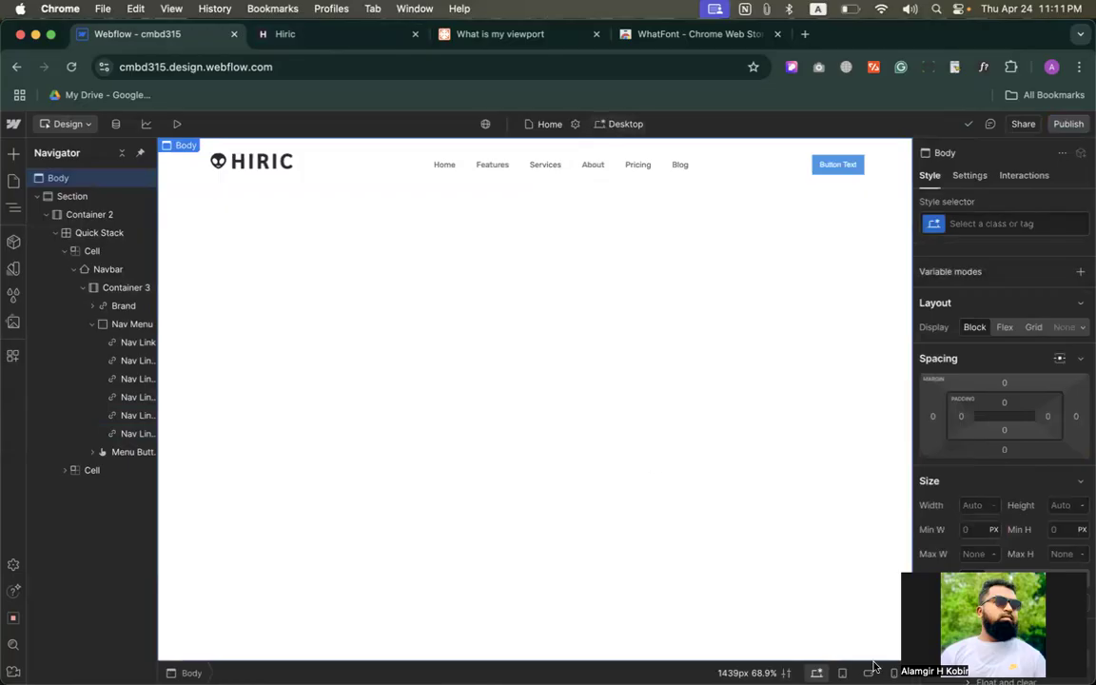
Reload the Webflow Designer and set the browser zoom to 80% to widen the canvas
{"action": "left_click", "coordinate": [71, 68]}
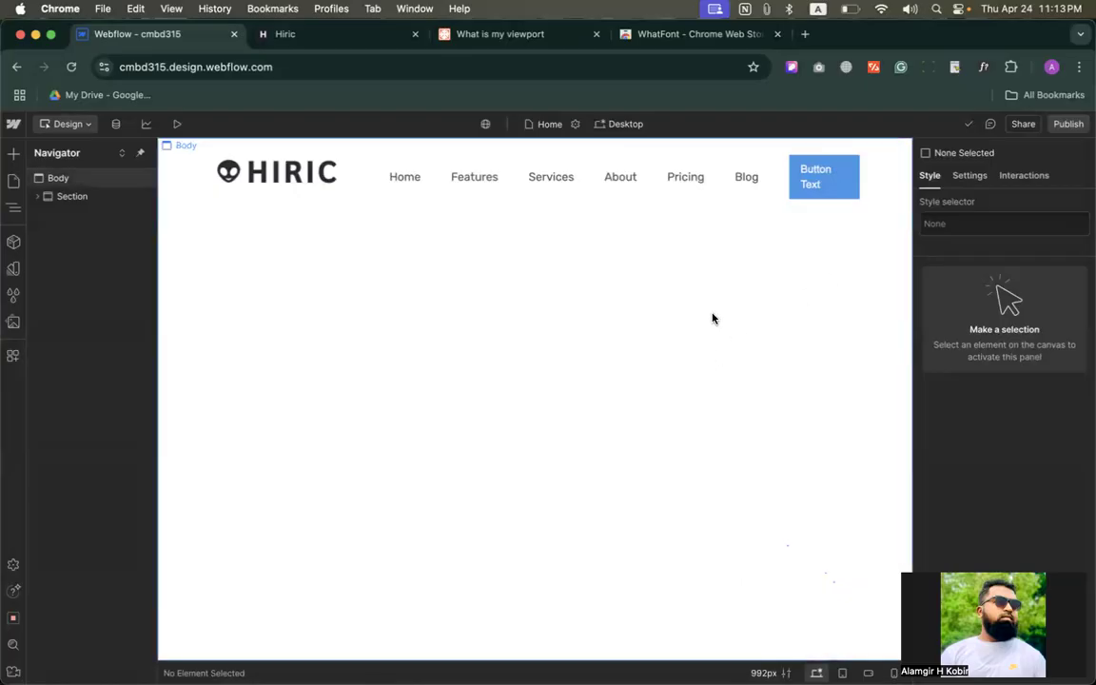
{"action": "mouse_move", "coordinate": [785, 679]}
{"action": "left_click", "coordinate": [1079, 67]}
{"action": "left_click", "coordinate": [971, 374]}
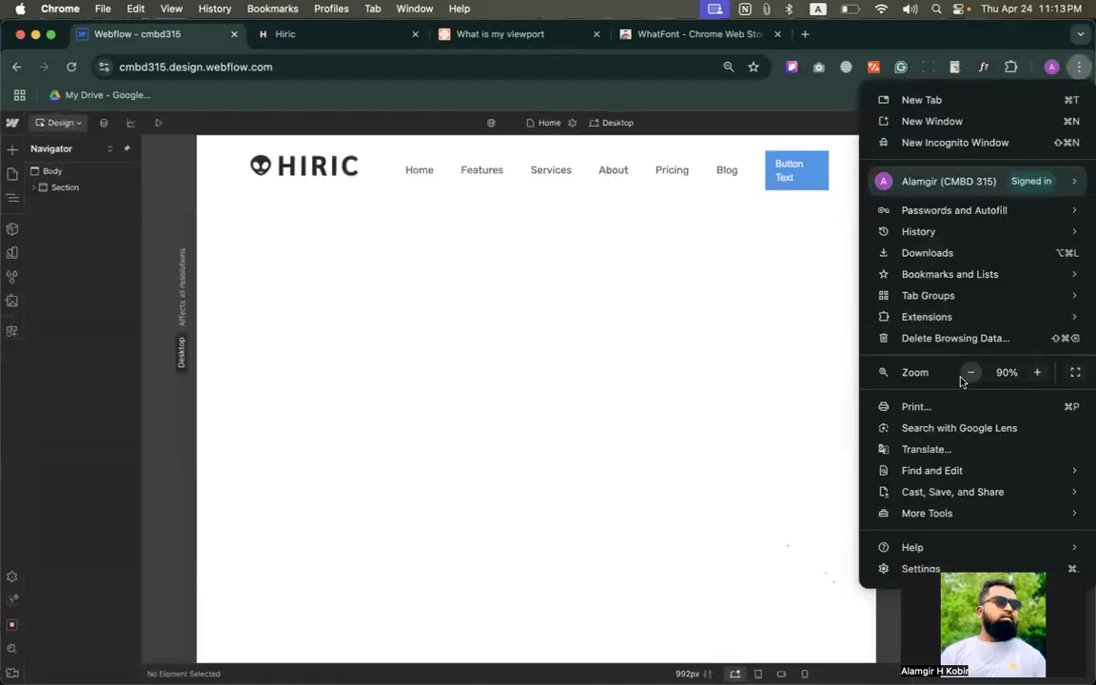
{"action": "left_click", "coordinate": [970, 374]}
{"action": "left_click", "coordinate": [970, 374]}
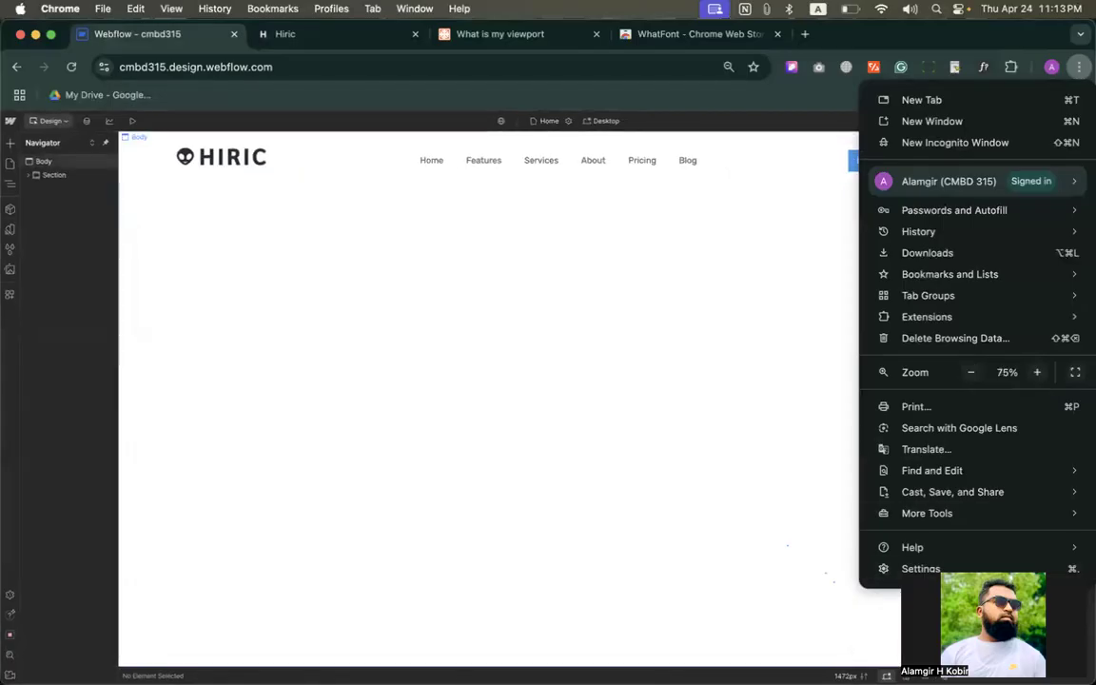
{"action": "left_click", "coordinate": [1037, 372]}
{"action": "left_click", "coordinate": [772, 517]}
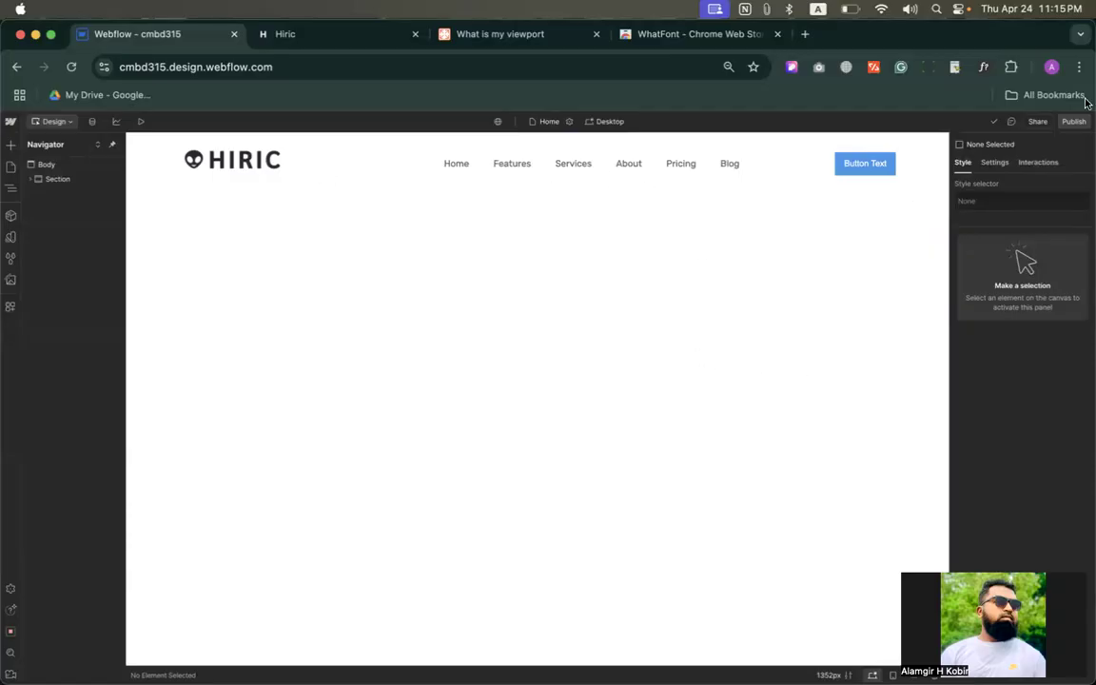
{"action": "left_click", "coordinate": [1079, 67]}
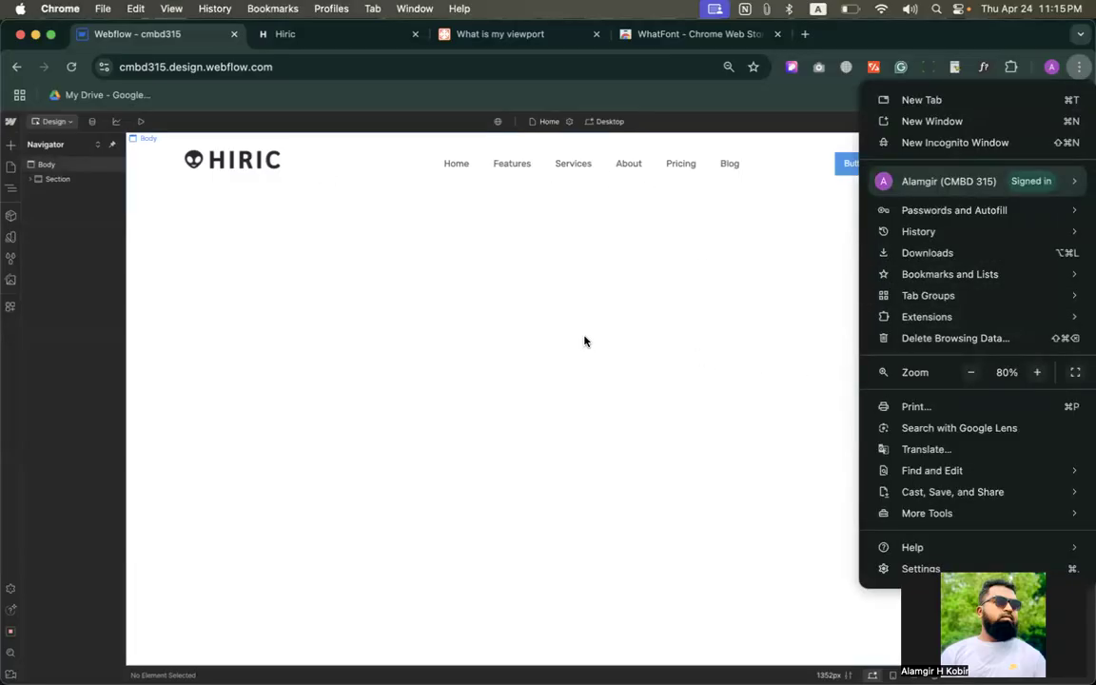
{"action": "left_click", "coordinate": [584, 339]}
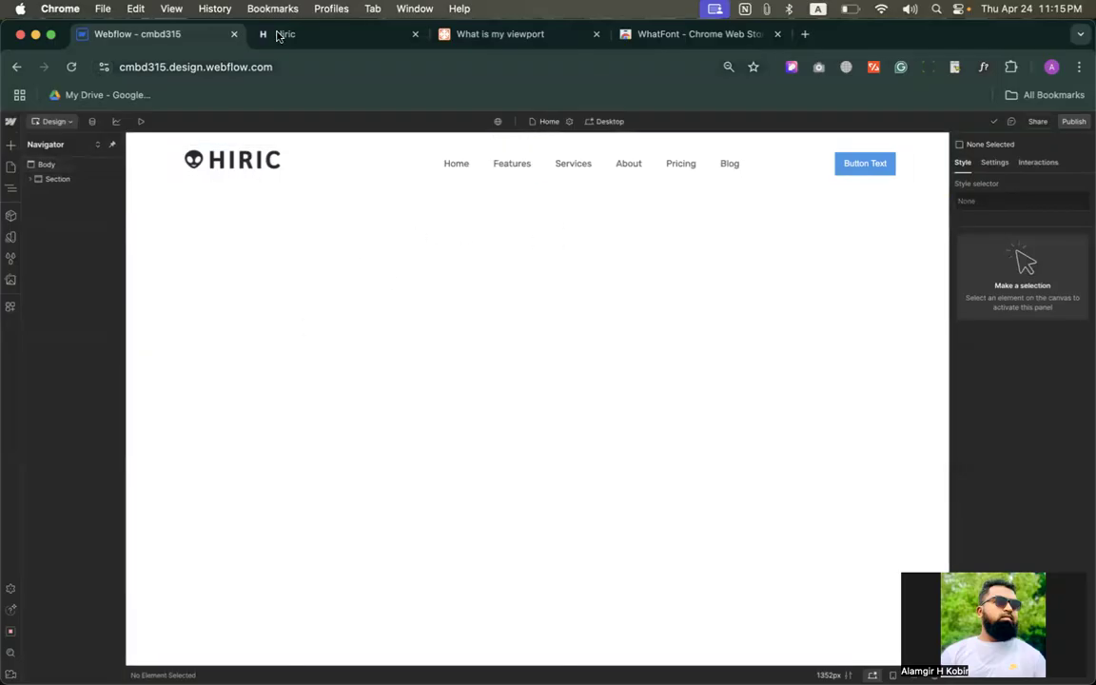
Add a new section below the header and place a container inside it
{"action": "left_click", "coordinate": [344, 34]}
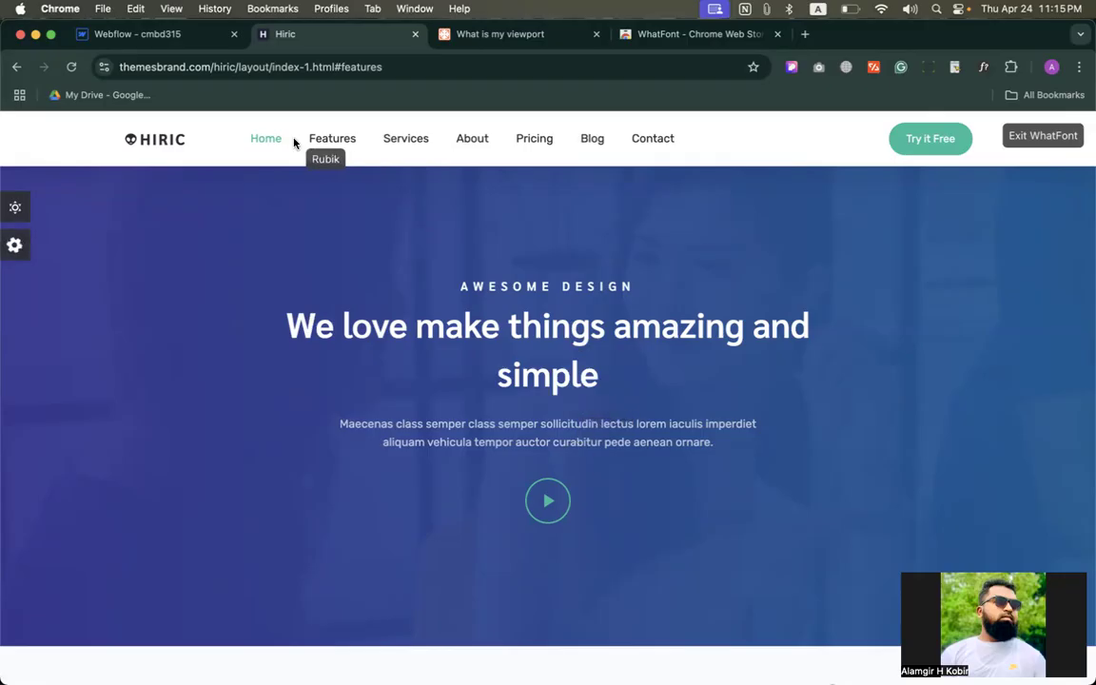
{"action": "left_click", "coordinate": [162, 38]}
{"action": "left_click", "coordinate": [11, 145]}
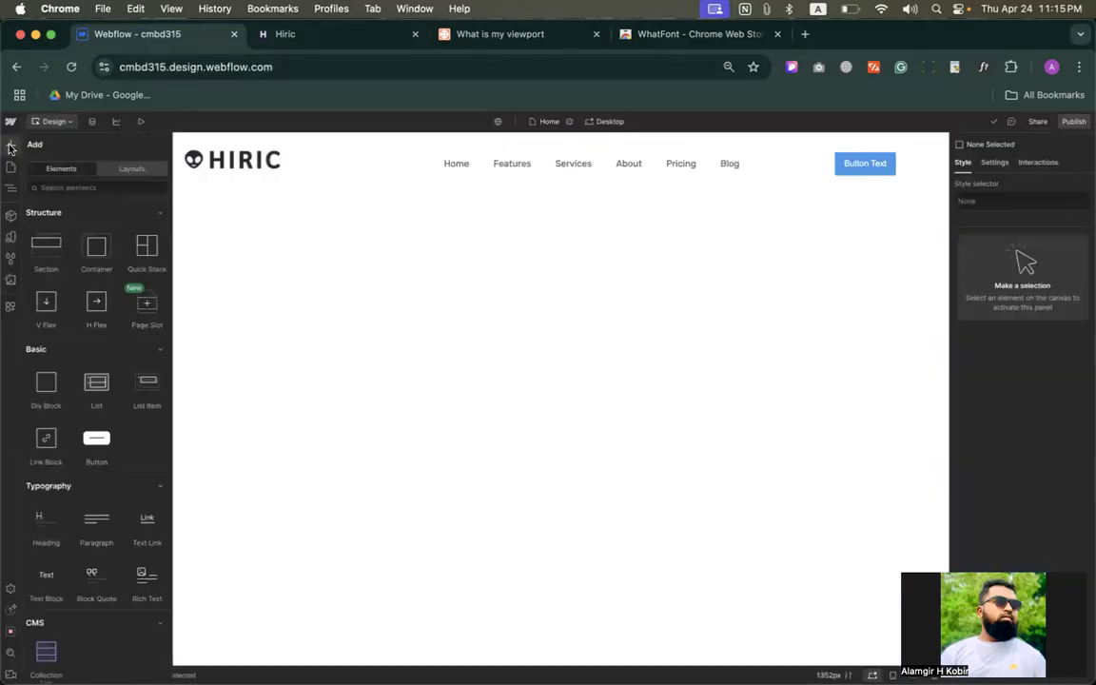
{"action": "left_click_drag", "start_coordinate": [45, 230], "coordinate": [522, 312]}
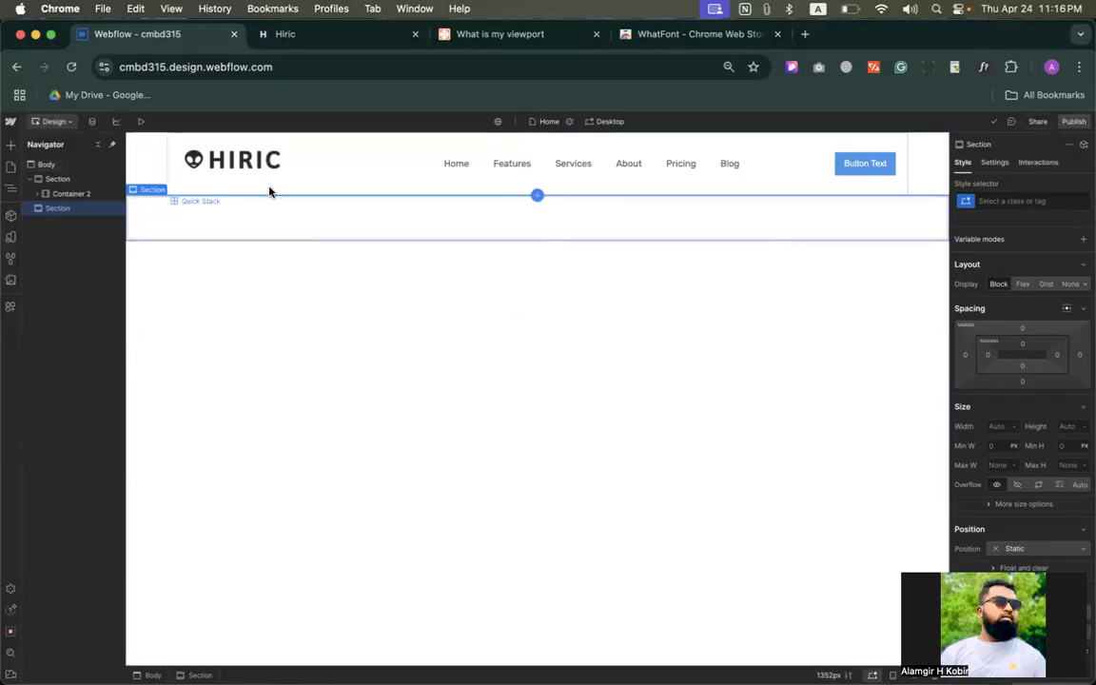
{"action": "left_click", "coordinate": [11, 144]}
{"action": "left_click_drag", "start_coordinate": [98, 249], "coordinate": [300, 230]}
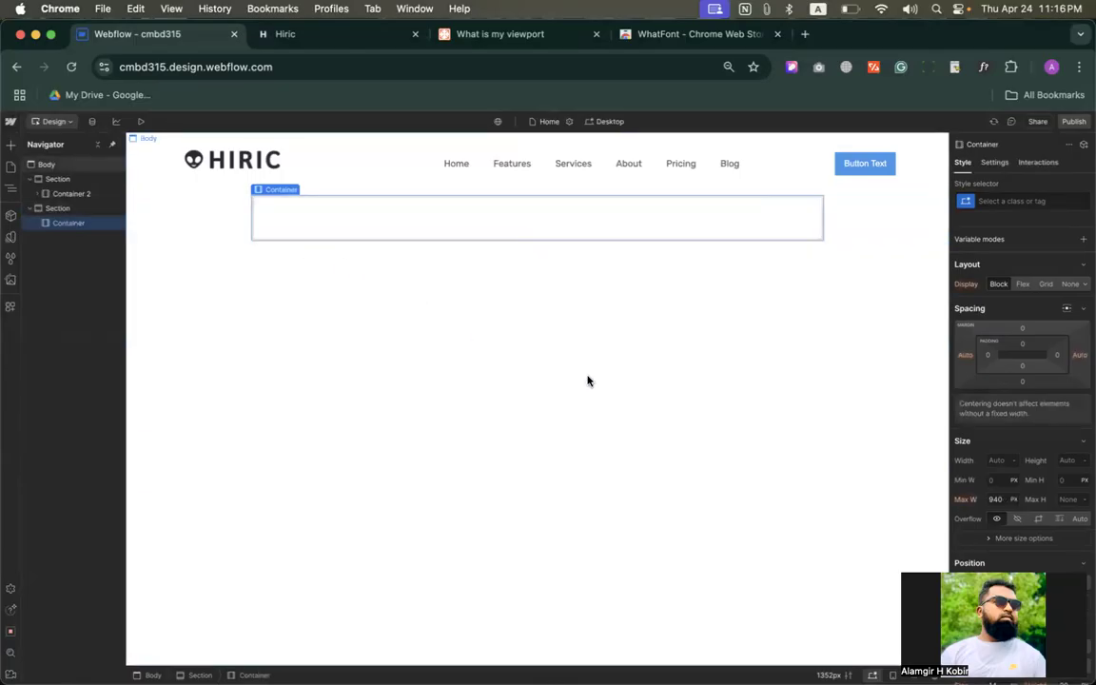
Set the new container's maximum width to 90 VW
{"action": "left_click", "coordinate": [994, 499]}
{"action": "type", "text": "90vw"}
{"action": "key", "text": "Return"}
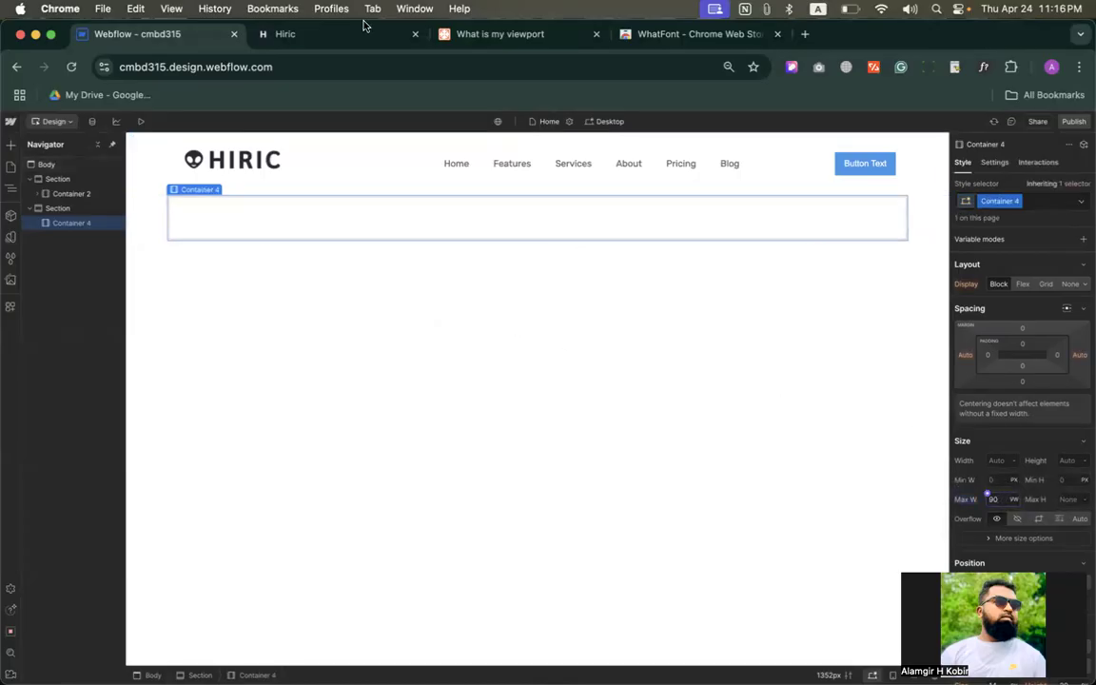
Check the hero section on the Hiric page, return to Webflow and add a text block to the new container
{"action": "left_click", "coordinate": [324, 37]}
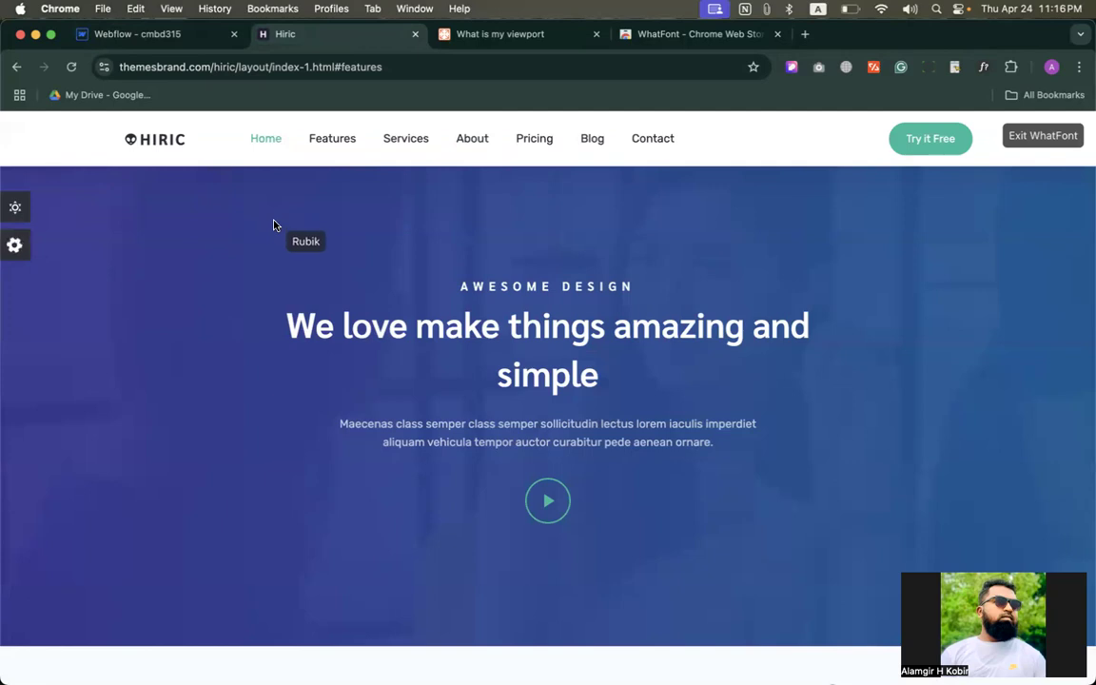
{"action": "left_click", "coordinate": [171, 32]}
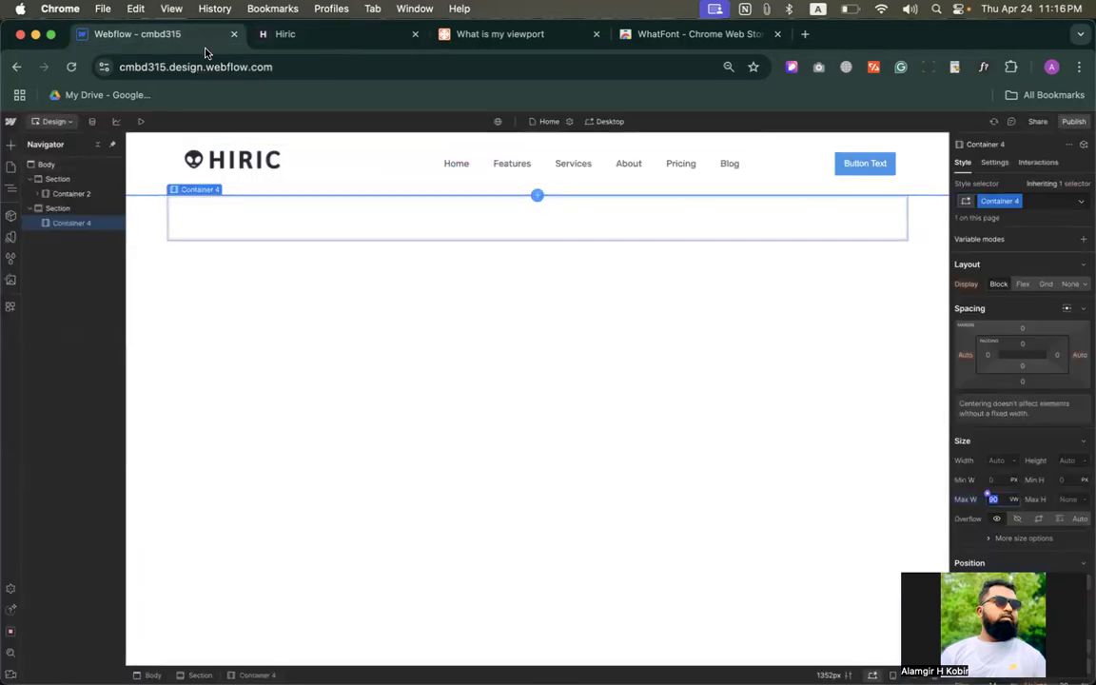
{"action": "left_click", "coordinate": [306, 33]}
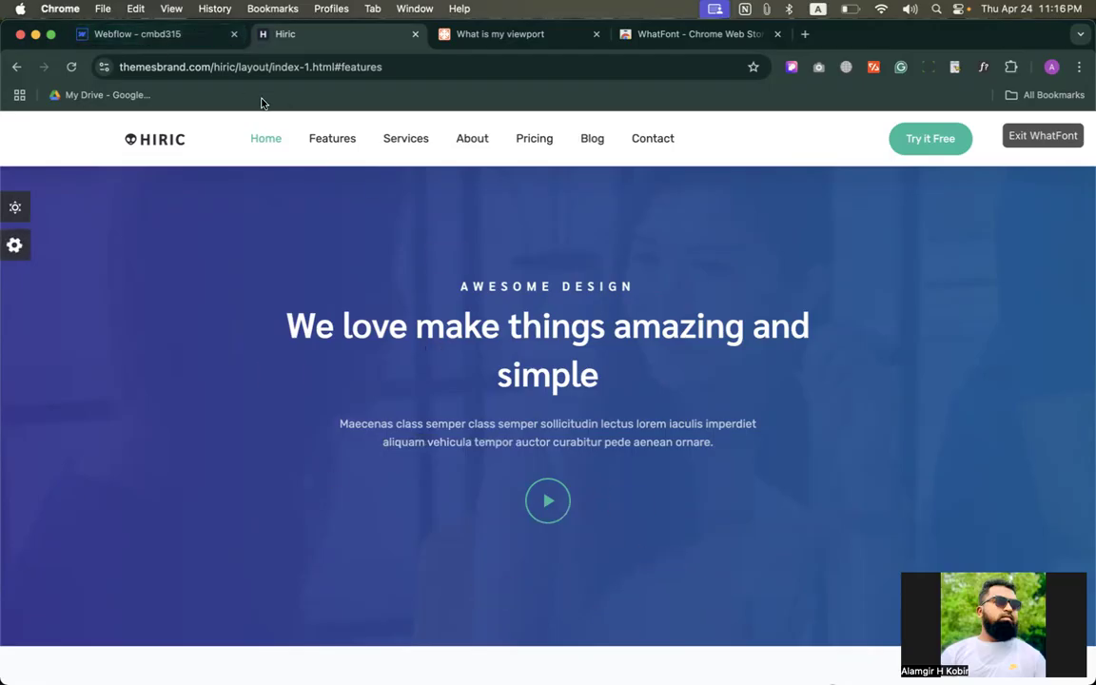
{"action": "left_click", "coordinate": [168, 34]}
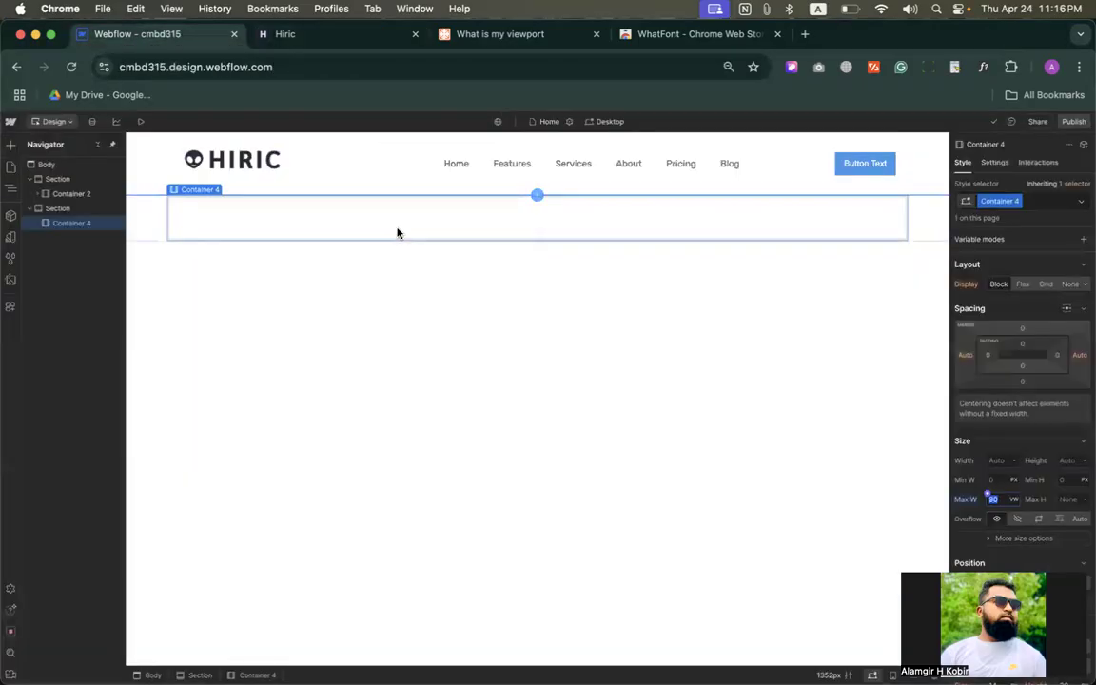
{"action": "left_click", "coordinate": [10, 144]}
{"action": "scroll", "coordinate": [72, 359], "scroll_direction": "down", "scroll_amount": 3}
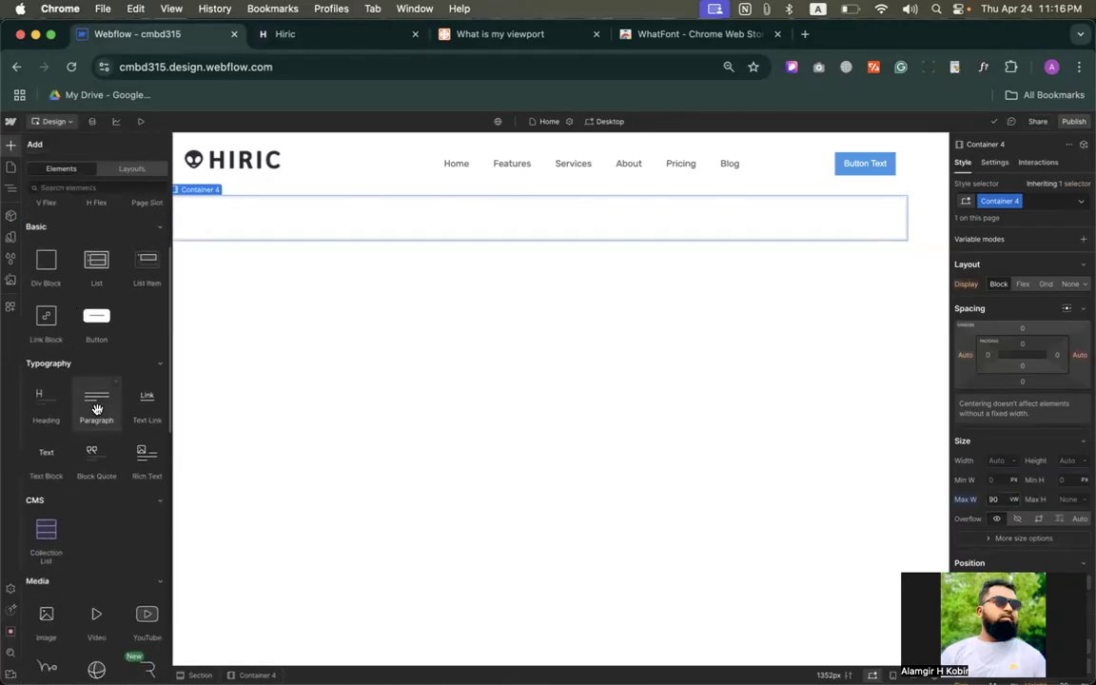
{"action": "left_click_drag", "start_coordinate": [82, 454], "coordinate": [443, 211]}
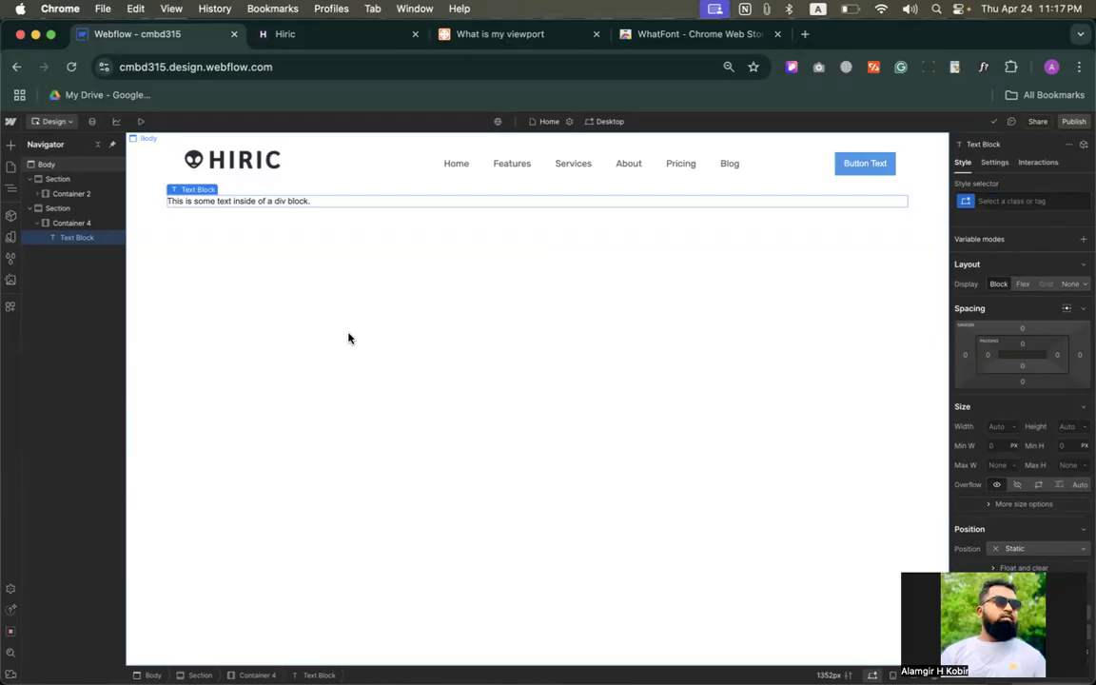
Add an H1 heading below the text block and a paragraph below the heading
{"action": "left_click", "coordinate": [10, 144]}
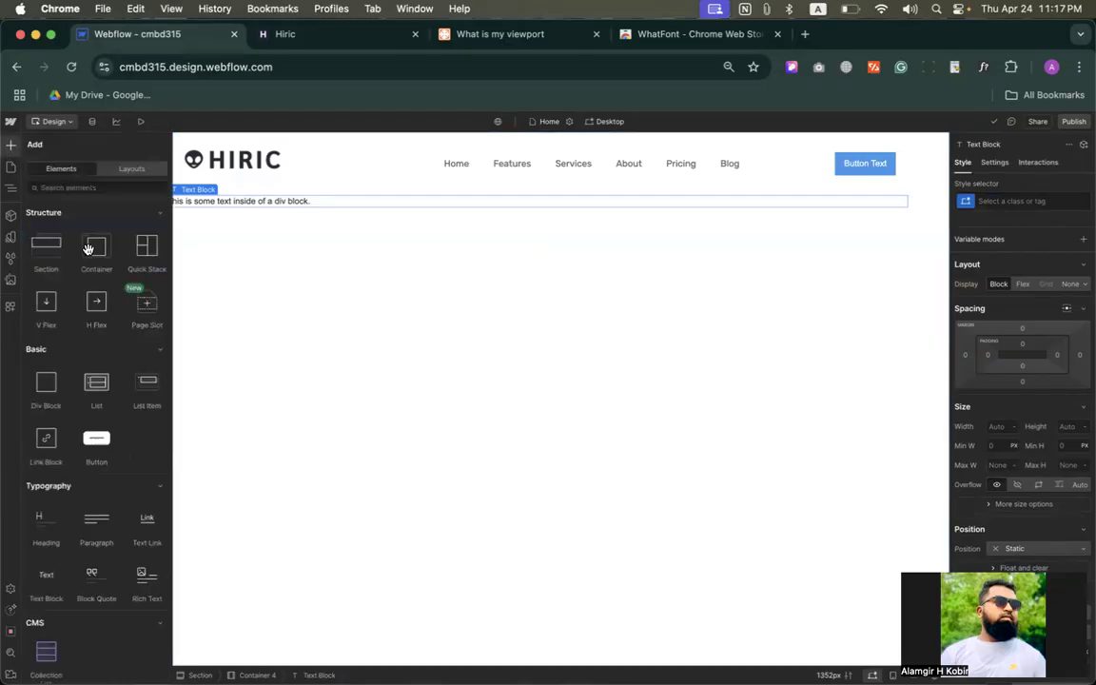
{"action": "scroll", "coordinate": [76, 457], "scroll_direction": "down", "scroll_amount": 2}
{"action": "left_click_drag", "start_coordinate": [43, 470], "coordinate": [282, 208]}
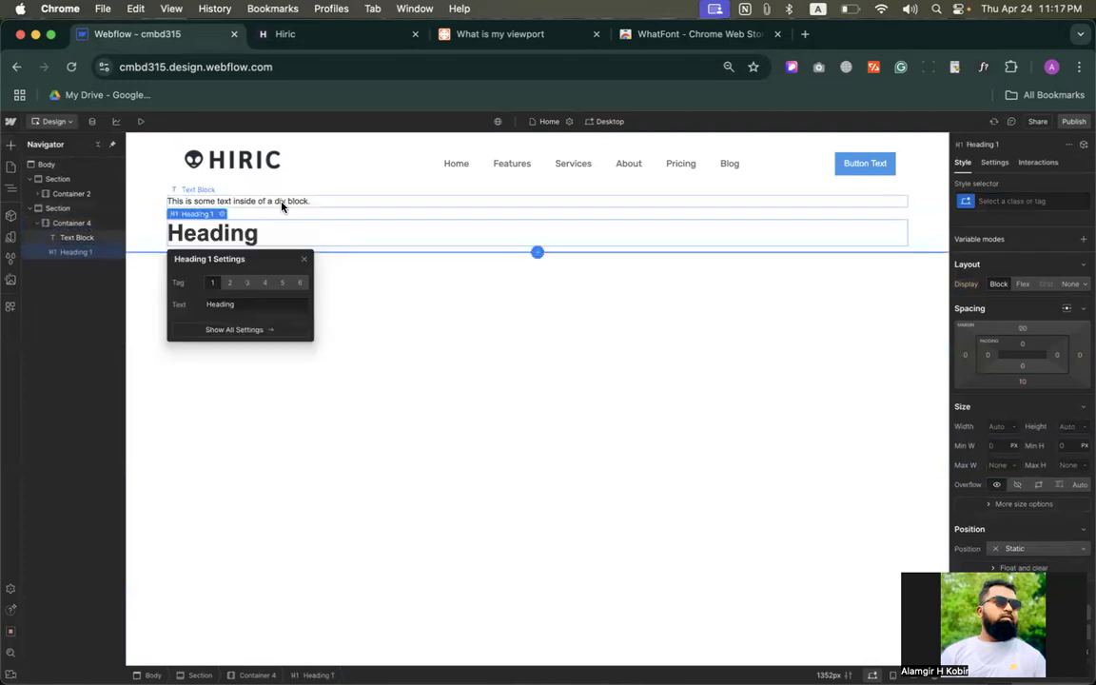
{"action": "left_click", "coordinate": [8, 148]}
{"action": "scroll", "coordinate": [114, 417], "scroll_direction": "down", "scroll_amount": 2}
{"action": "left_click_drag", "start_coordinate": [88, 434], "coordinate": [219, 240]}
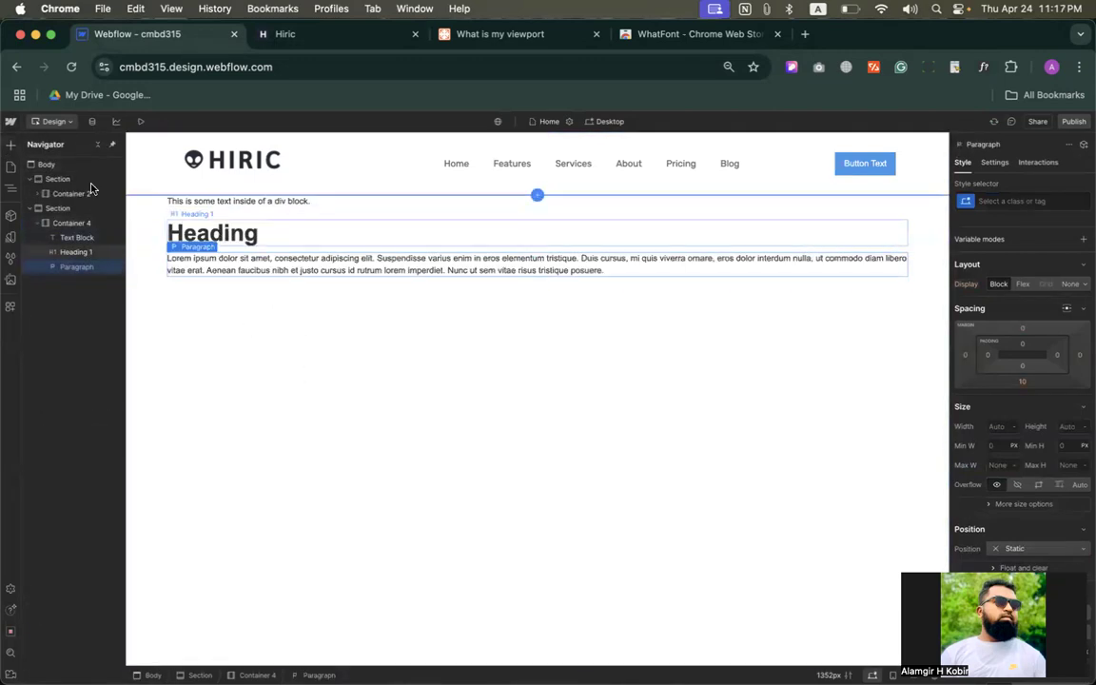
Add an image element below the paragraph in the container
{"action": "left_click", "coordinate": [11, 145]}
{"action": "scroll", "coordinate": [90, 452], "scroll_direction": "down", "scroll_amount": 4}
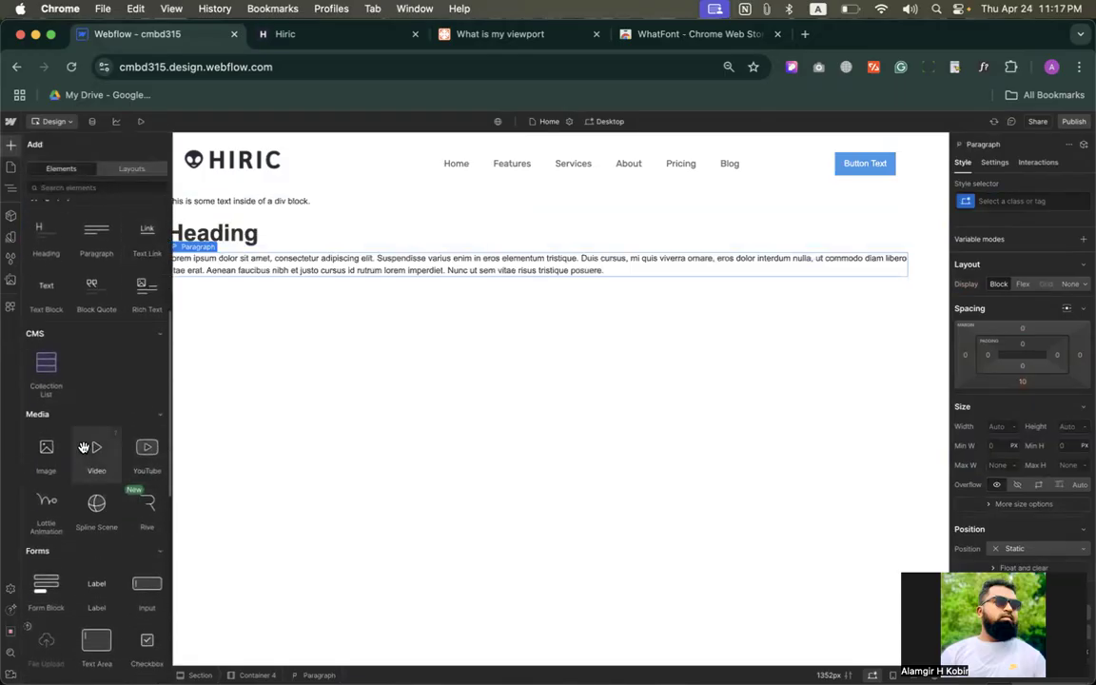
{"action": "left_click_drag", "start_coordinate": [45, 447], "coordinate": [238, 281]}
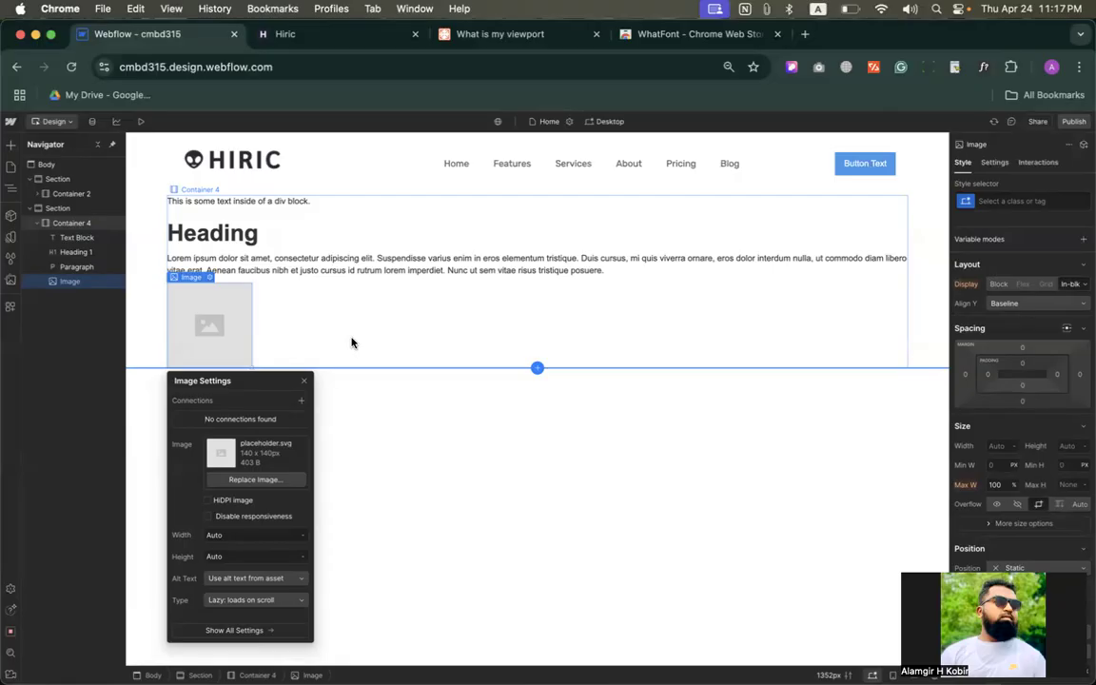
Exit WhatFont on the Hiric page and return to Webflow
{"action": "left_click", "coordinate": [283, 34]}
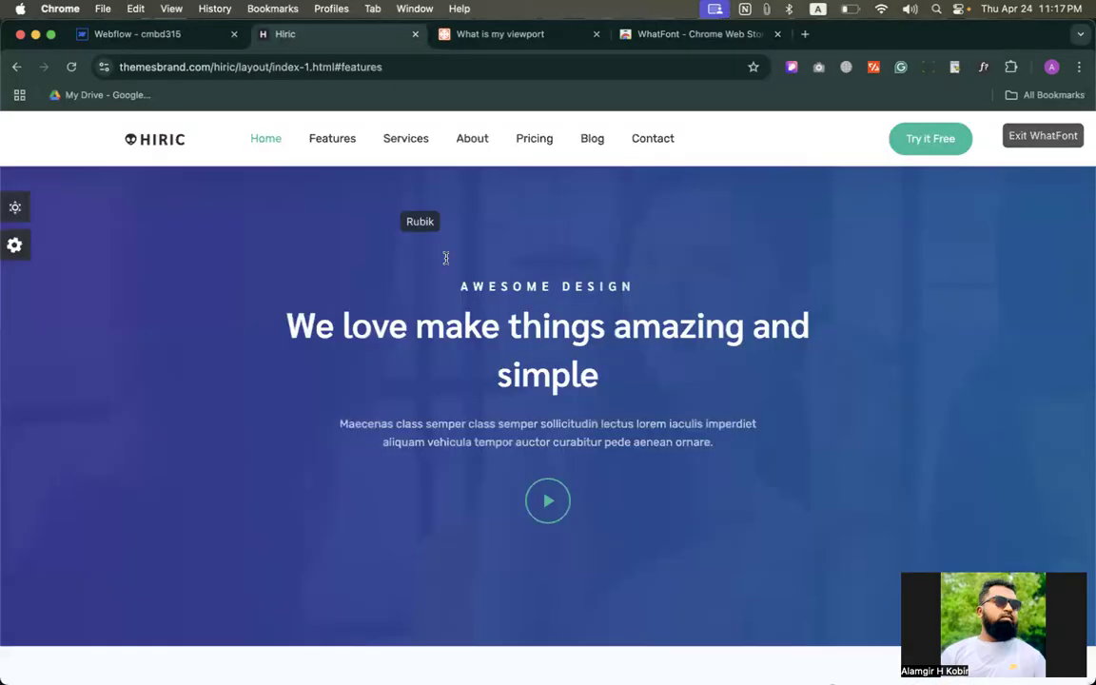
{"action": "left_click", "coordinate": [1020, 138]}
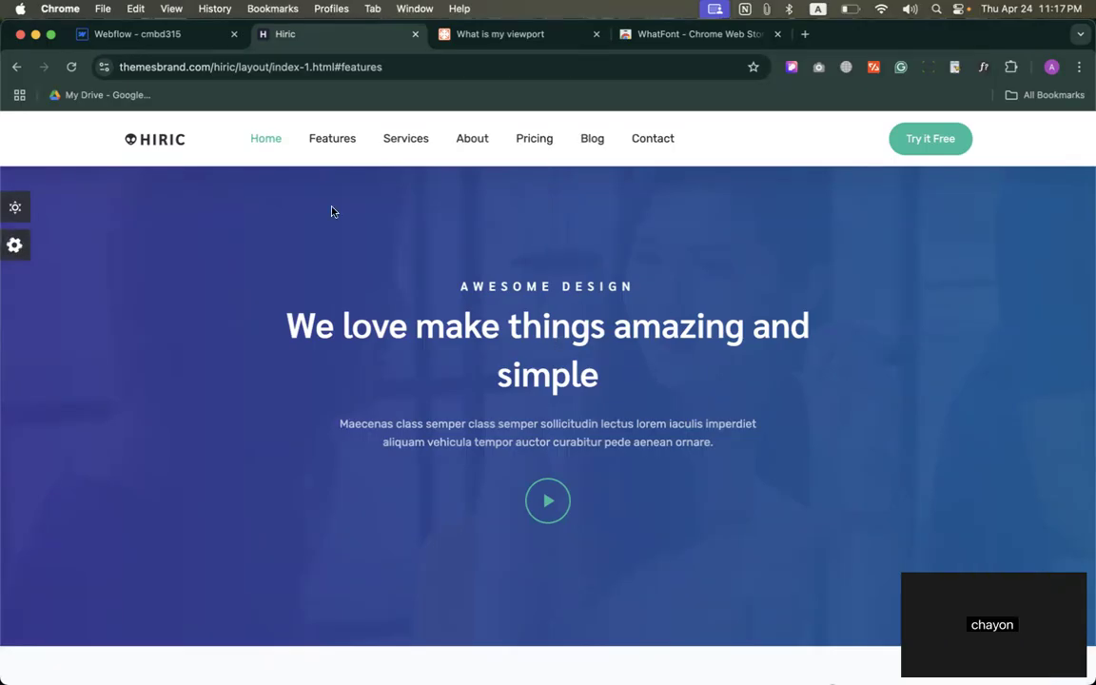
{"action": "left_click", "coordinate": [142, 34]}
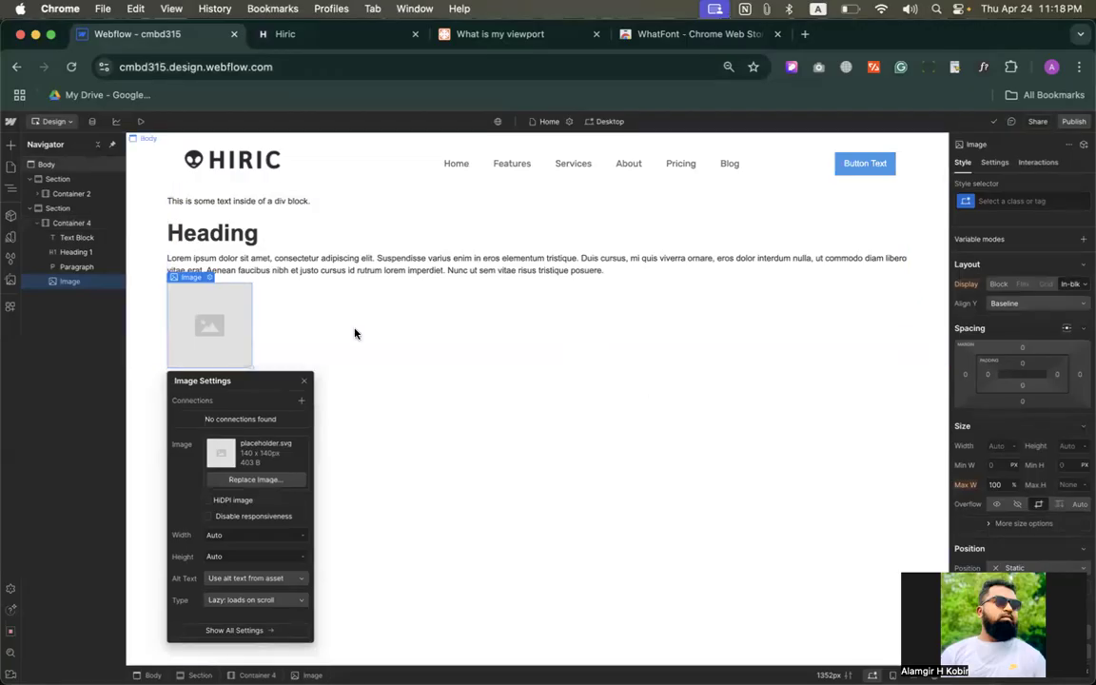
Replace the text block's placeholder with the Hiric hero's small title, "Awesome Design"
{"action": "left_click", "coordinate": [280, 203]}
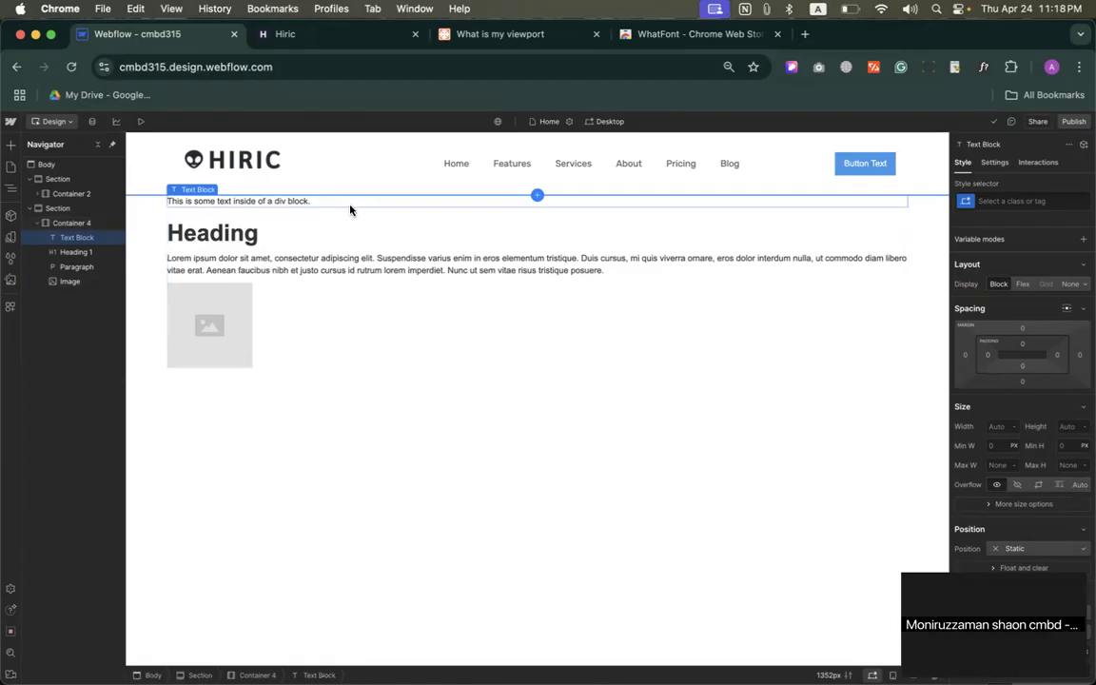
{"action": "left_click", "coordinate": [322, 34]}
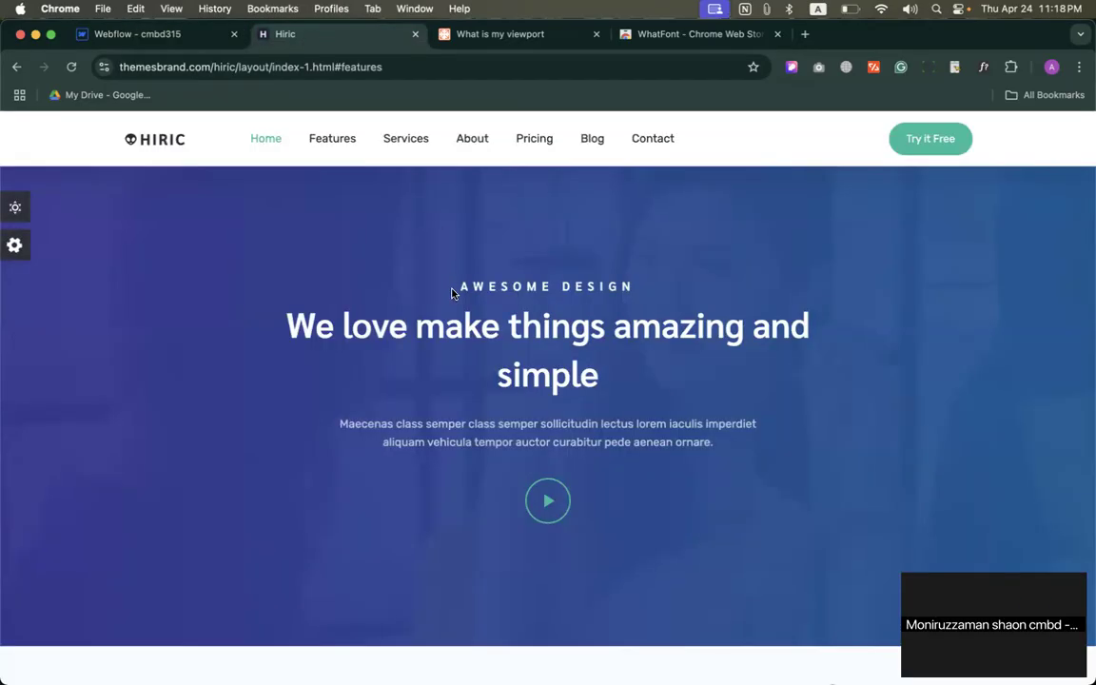
{"action": "left_click_drag", "start_coordinate": [456, 286], "coordinate": [639, 293]}
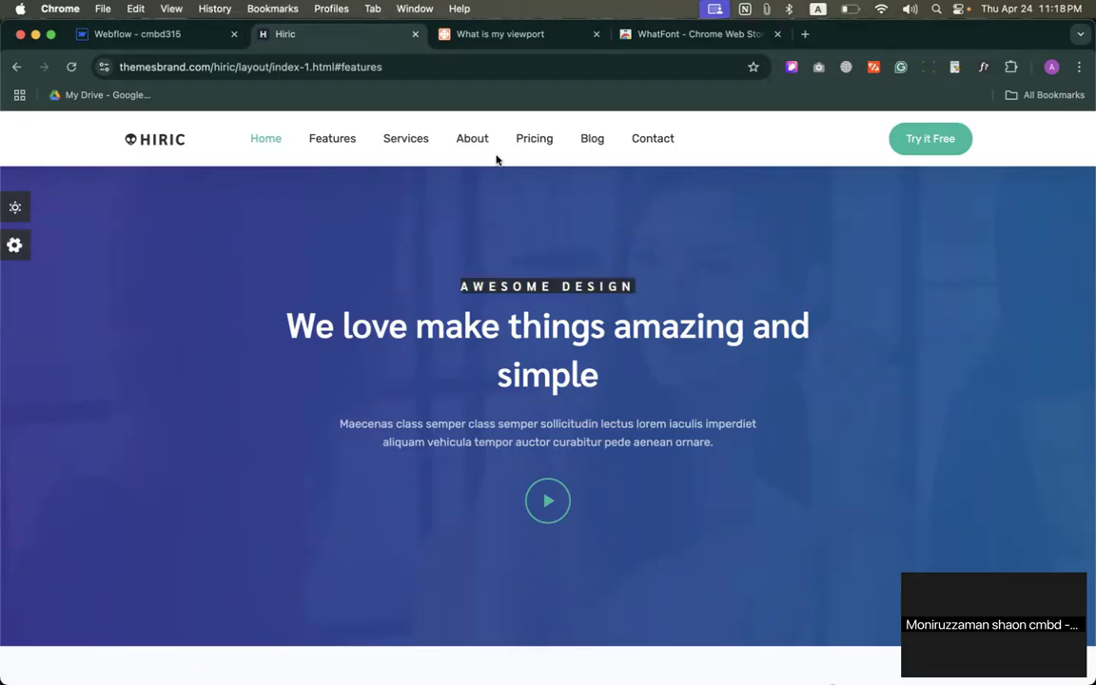
{"action": "left_click", "coordinate": [120, 36]}
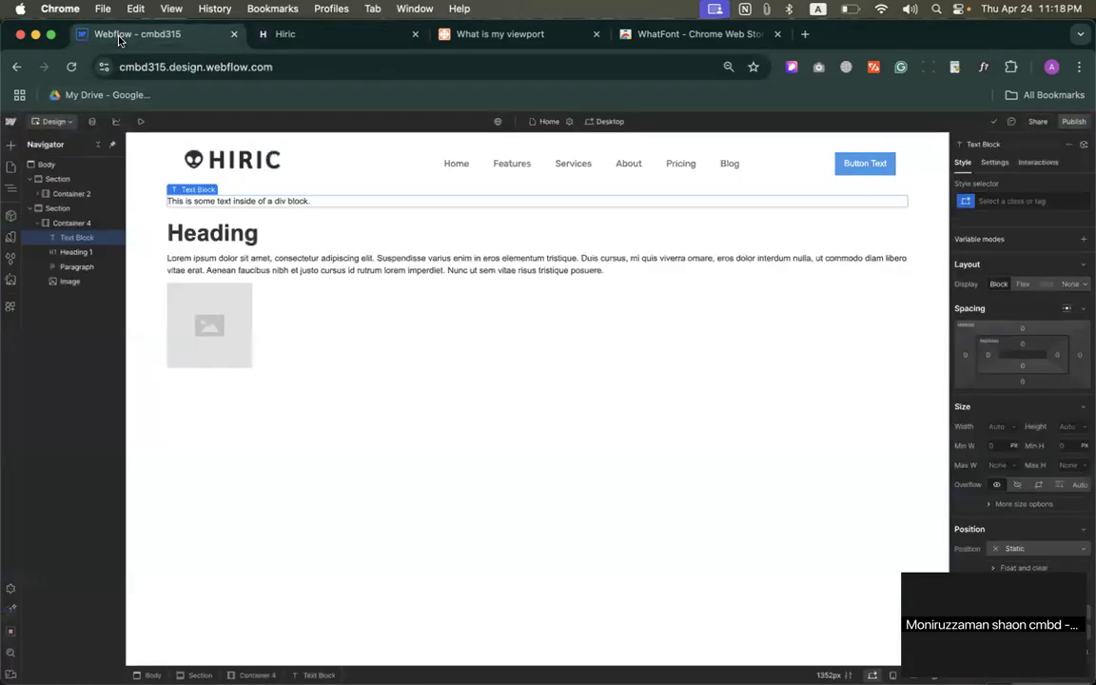
{"action": "double_click", "coordinate": [274, 199]}
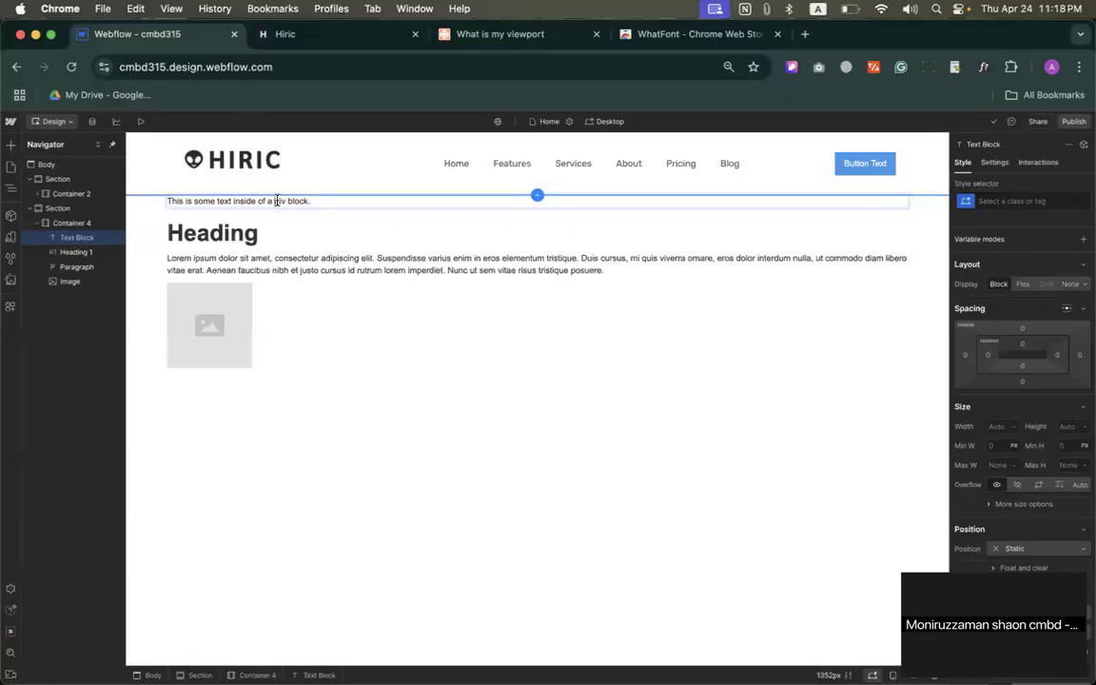
{"action": "triple_click", "coordinate": [277, 201]}
{"action": "type", "text": "Awesome Design"}
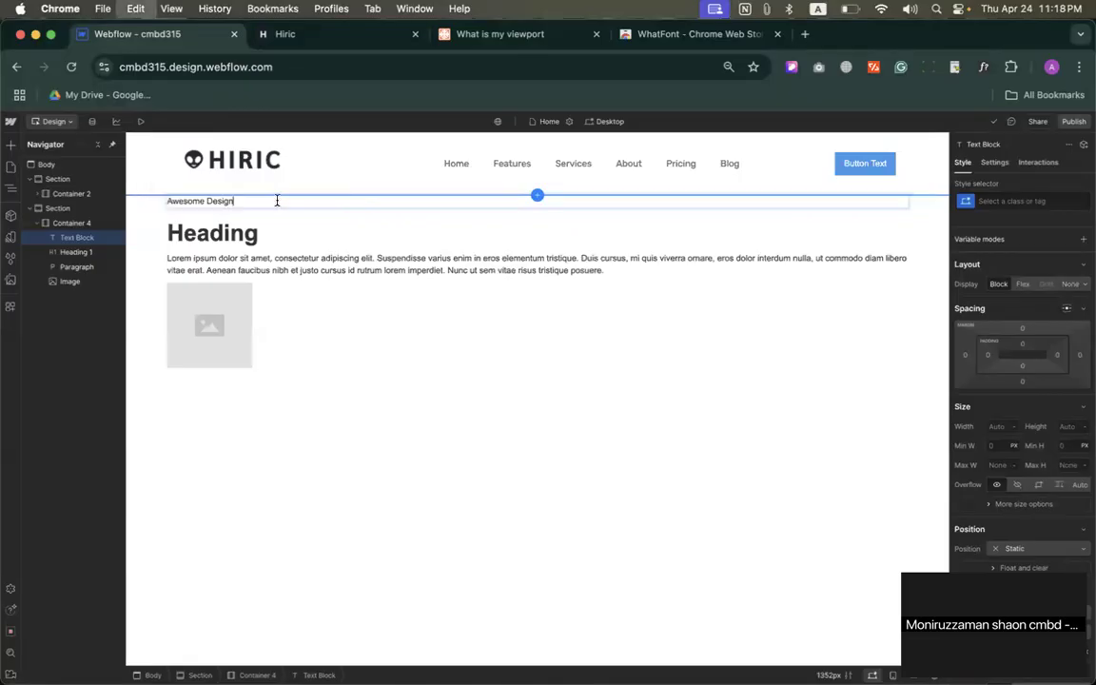
Copy the headline "We love make things amazing and simple" from the Hiric hero and paste it over the H1 heading's text
{"action": "left_click", "coordinate": [286, 228]}
{"action": "left_click", "coordinate": [285, 35]}
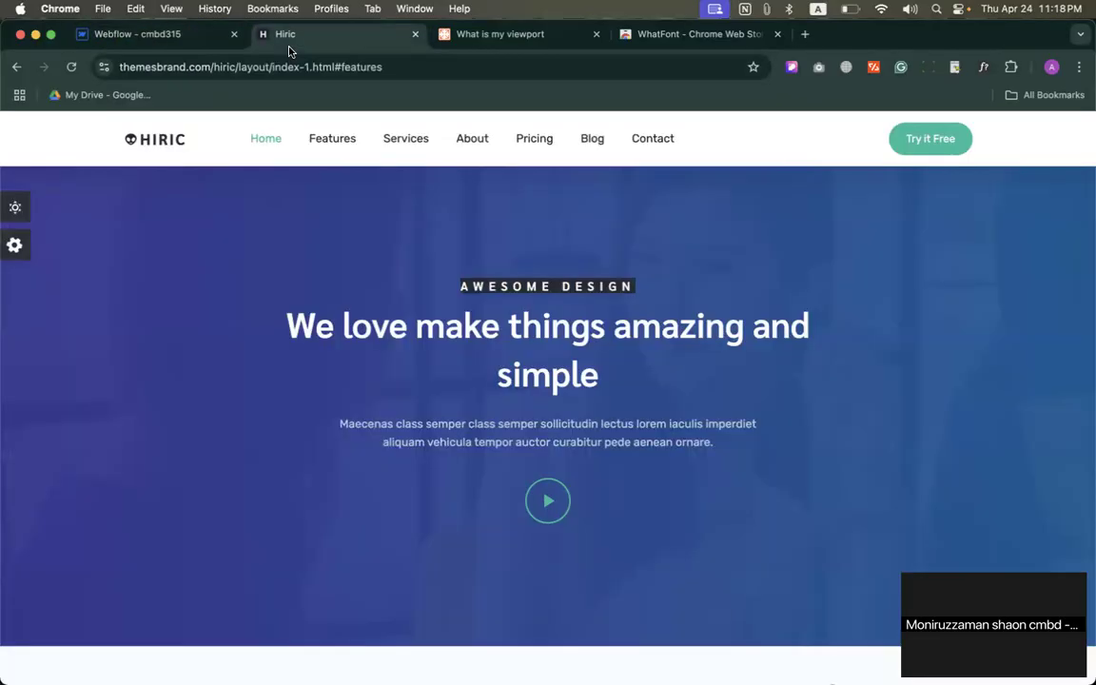
{"action": "triple_click", "coordinate": [461, 317]}
{"action": "key", "text": "super+c"}
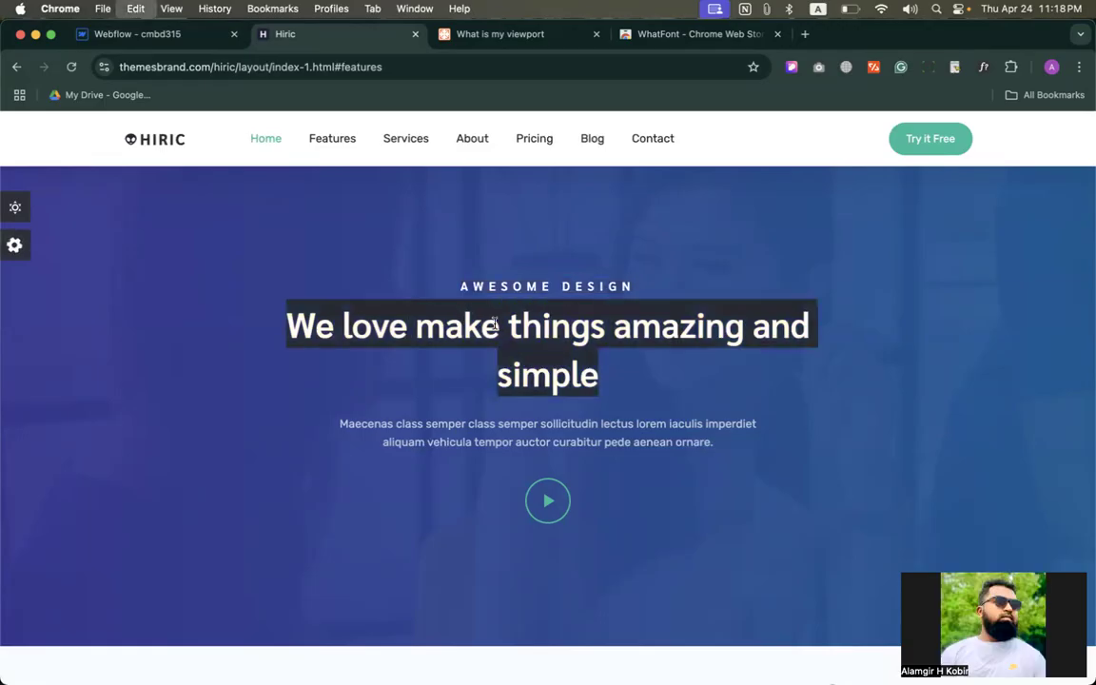
{"action": "left_click", "coordinate": [151, 37]}
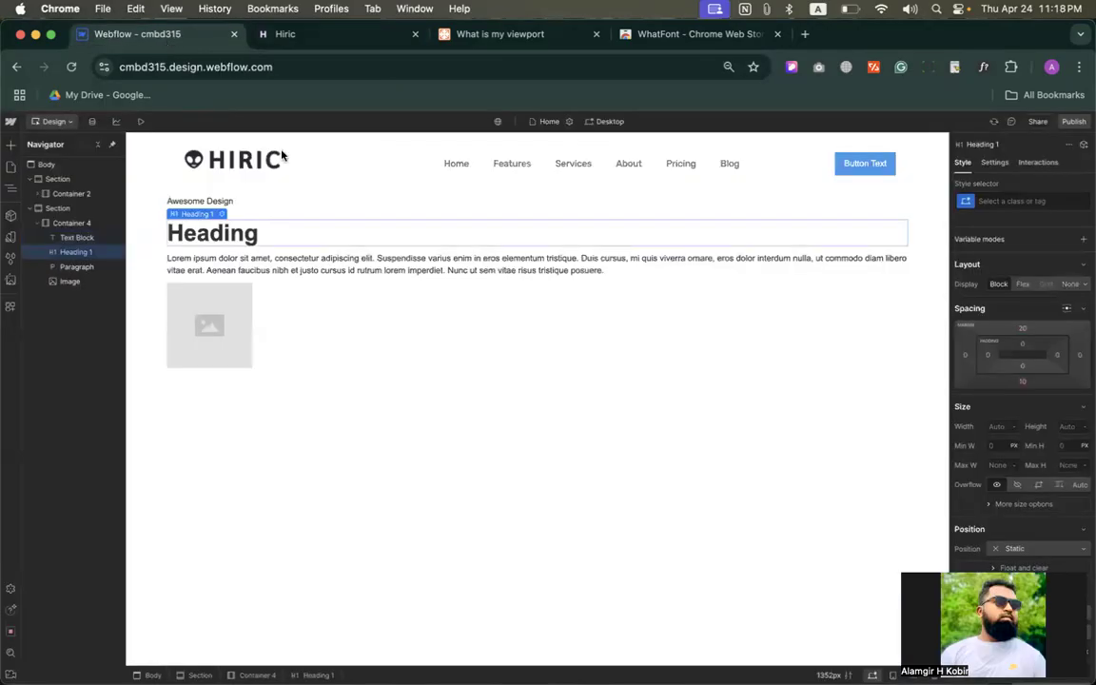
{"action": "left_click", "coordinate": [334, 269]}
{"action": "left_click", "coordinate": [276, 239]}
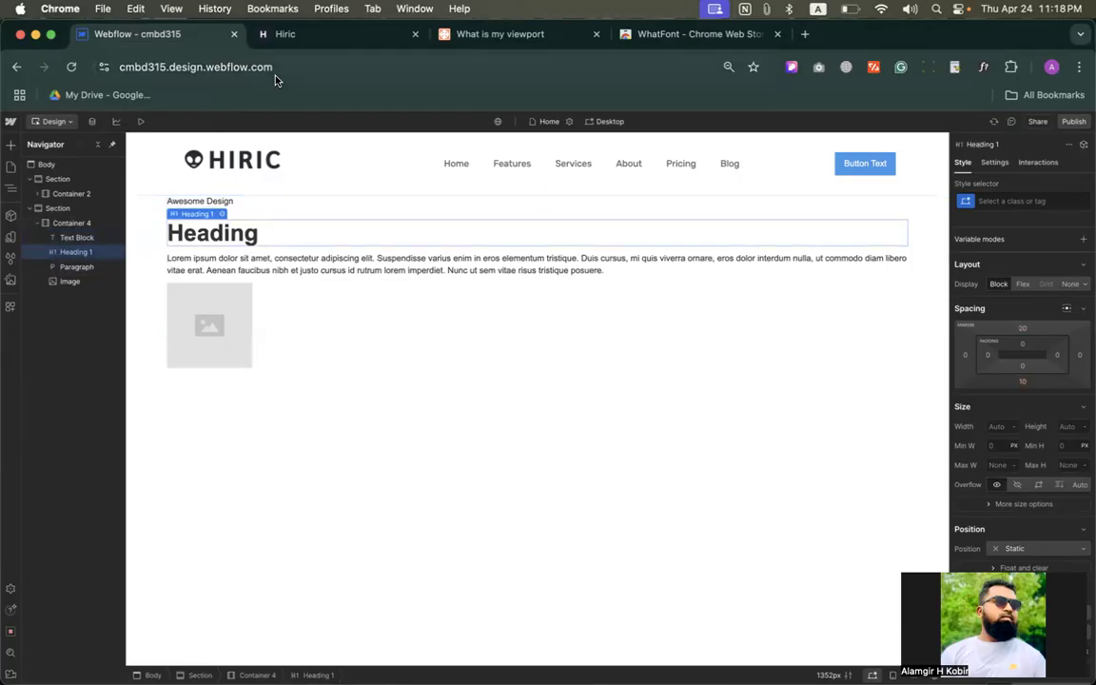
{"action": "left_click", "coordinate": [267, 34]}
{"action": "left_click", "coordinate": [178, 33]}
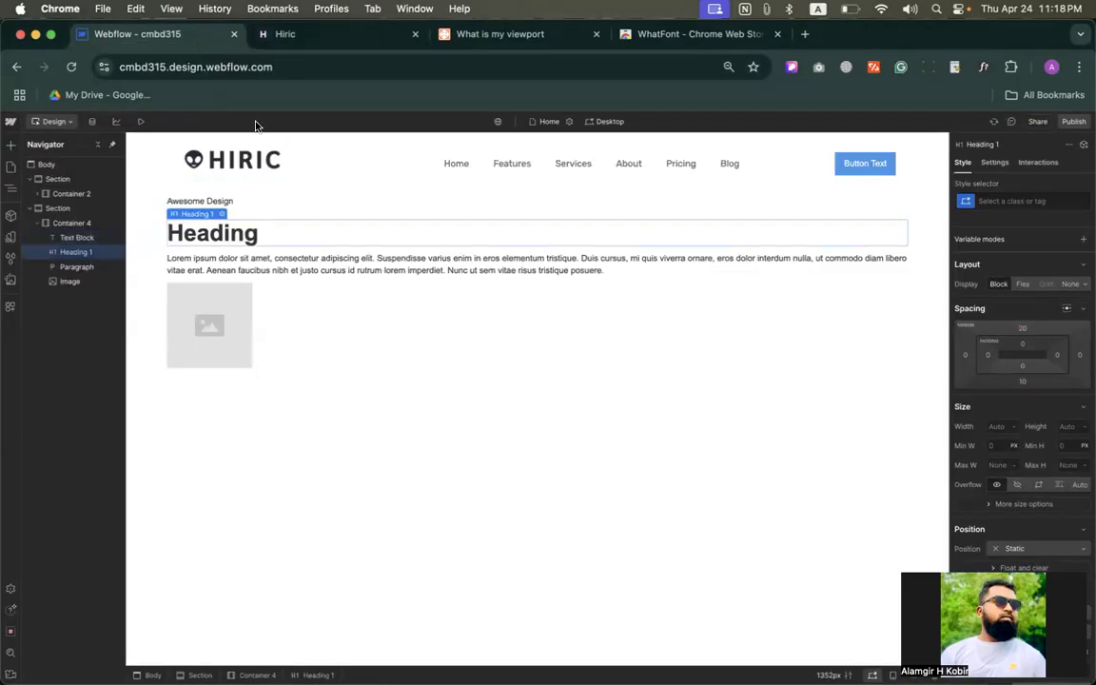
{"action": "double_click", "coordinate": [276, 228]}
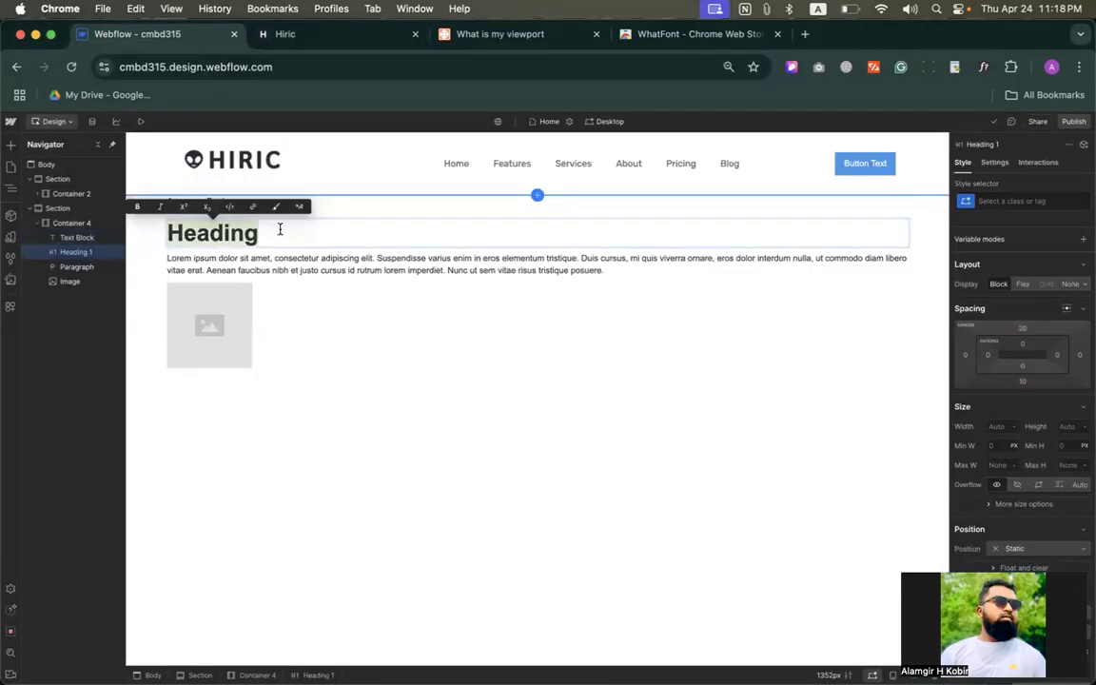
{"action": "key", "text": "super+v"}
Copy the Hiric hero's description starting "Maecenas class semper" and paste it over the placeholder paragraph in Webflow
{"action": "left_click", "coordinate": [329, 260]}
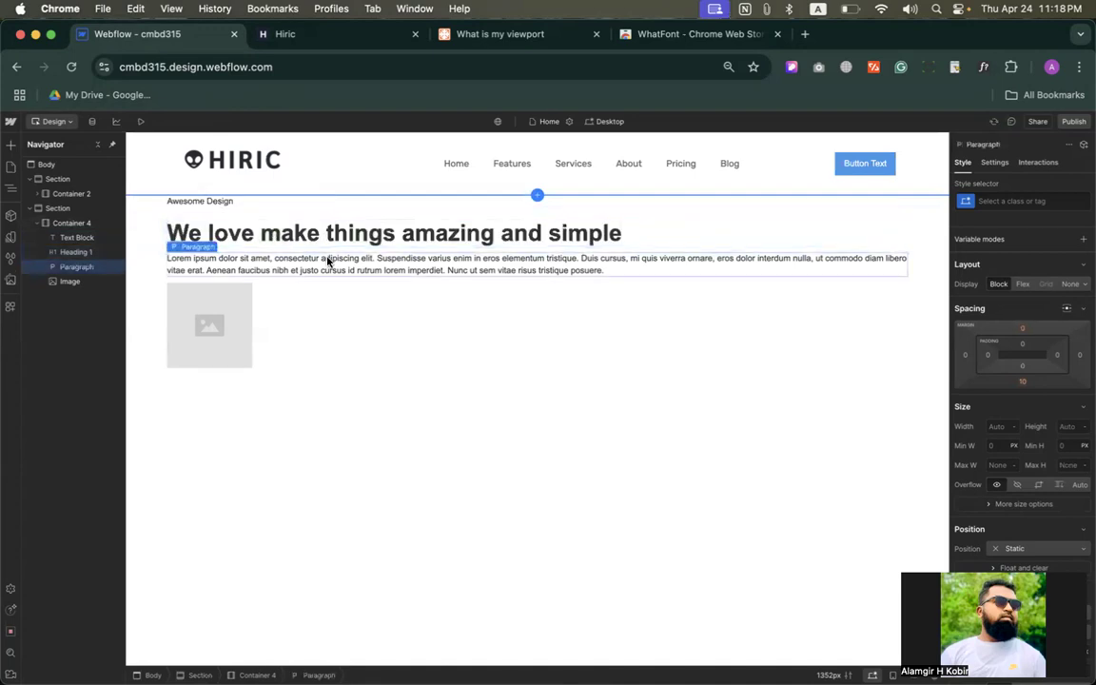
{"action": "left_click", "coordinate": [278, 35]}
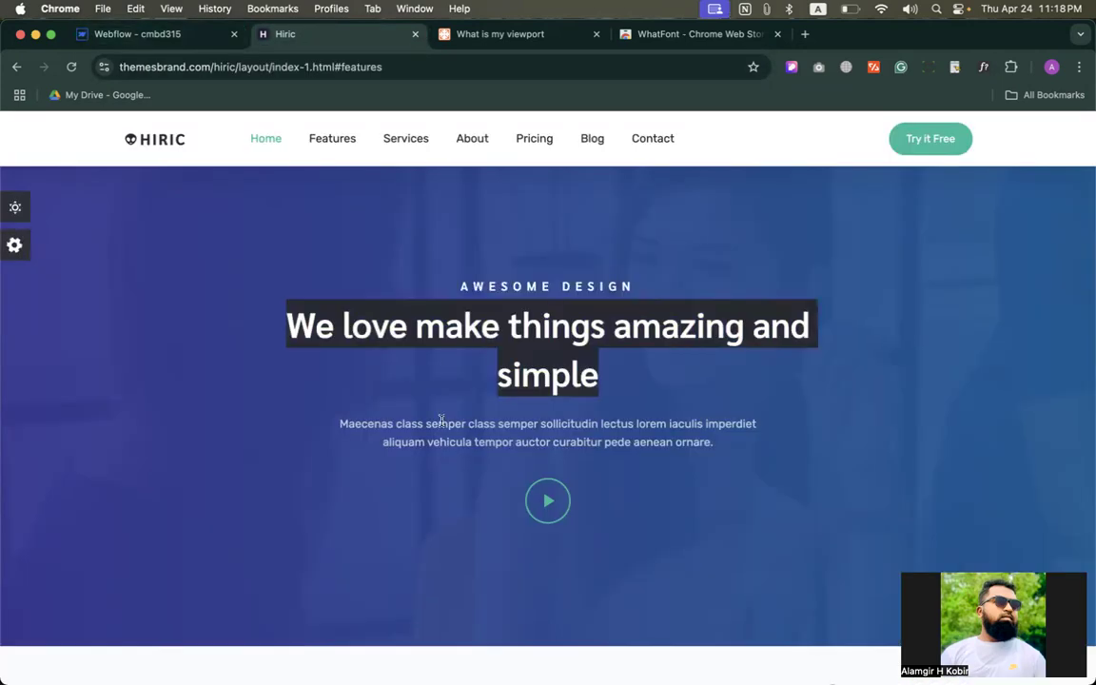
{"action": "triple_click", "coordinate": [490, 430]}
{"action": "key", "text": "super+c"}
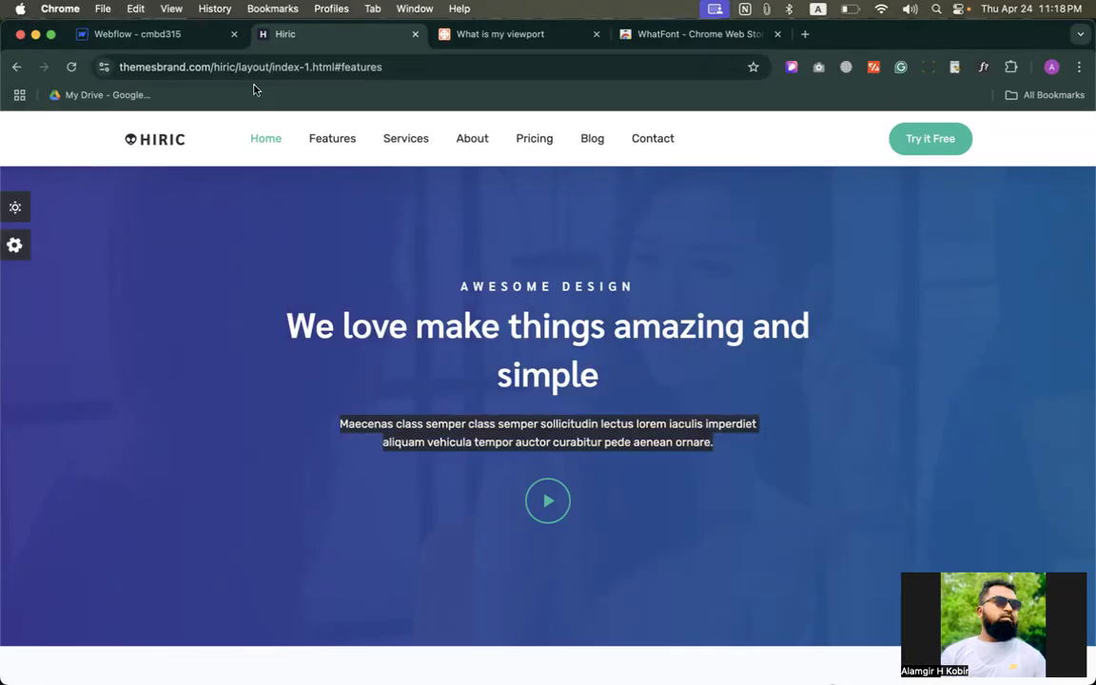
{"action": "left_click", "coordinate": [196, 35]}
{"action": "double_click", "coordinate": [430, 259]}
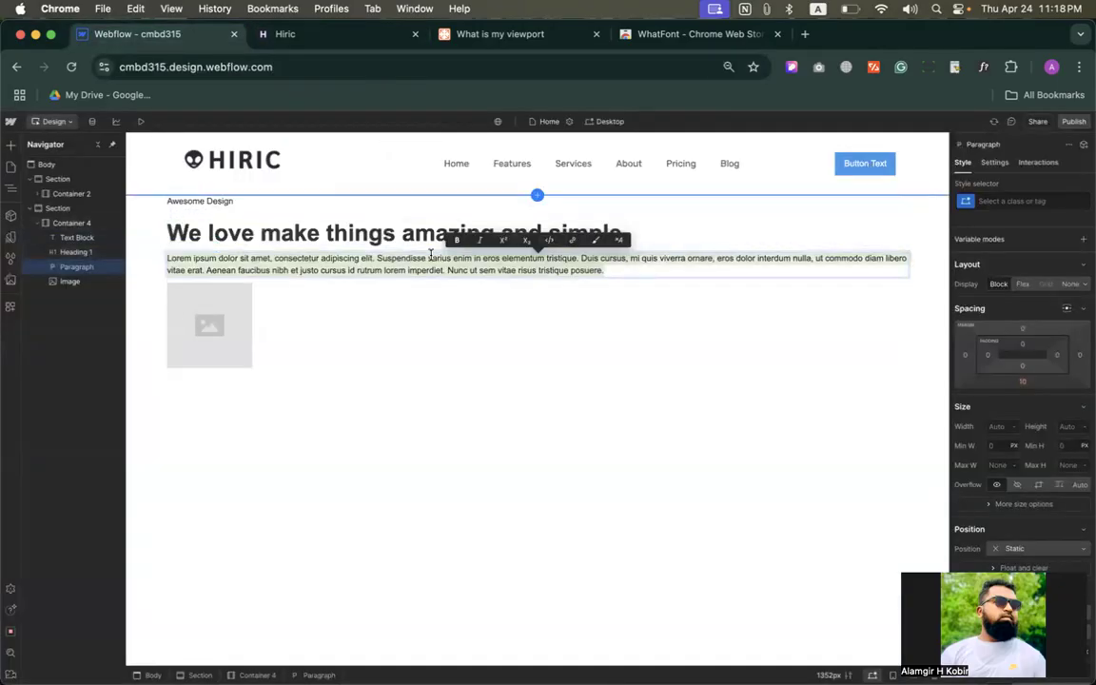
{"action": "key", "text": "super+v"}
{"action": "left_click", "coordinate": [414, 320]}
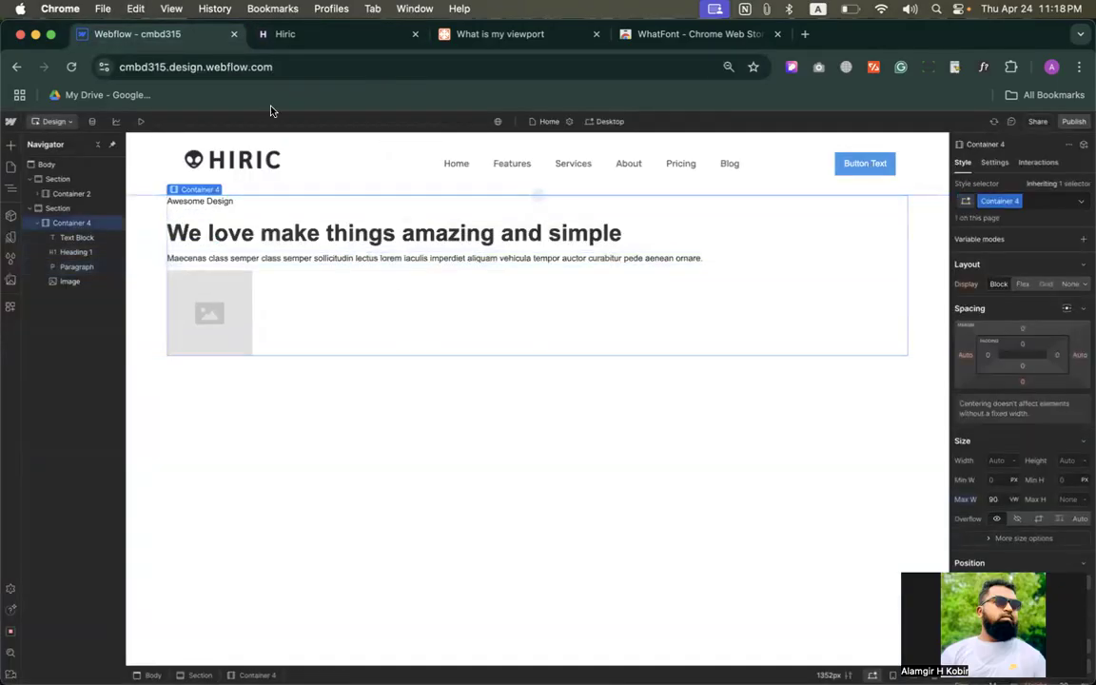
{"action": "left_click", "coordinate": [278, 35]}
{"action": "left_click", "coordinate": [190, 36]}
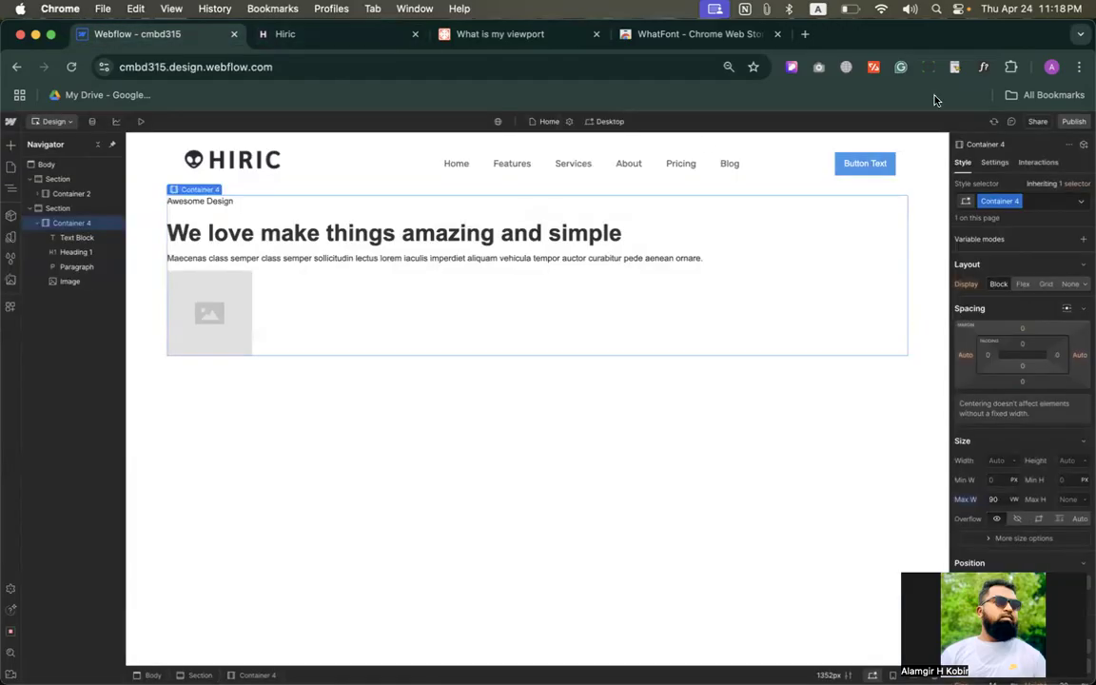
{"action": "left_click", "coordinate": [324, 8]}
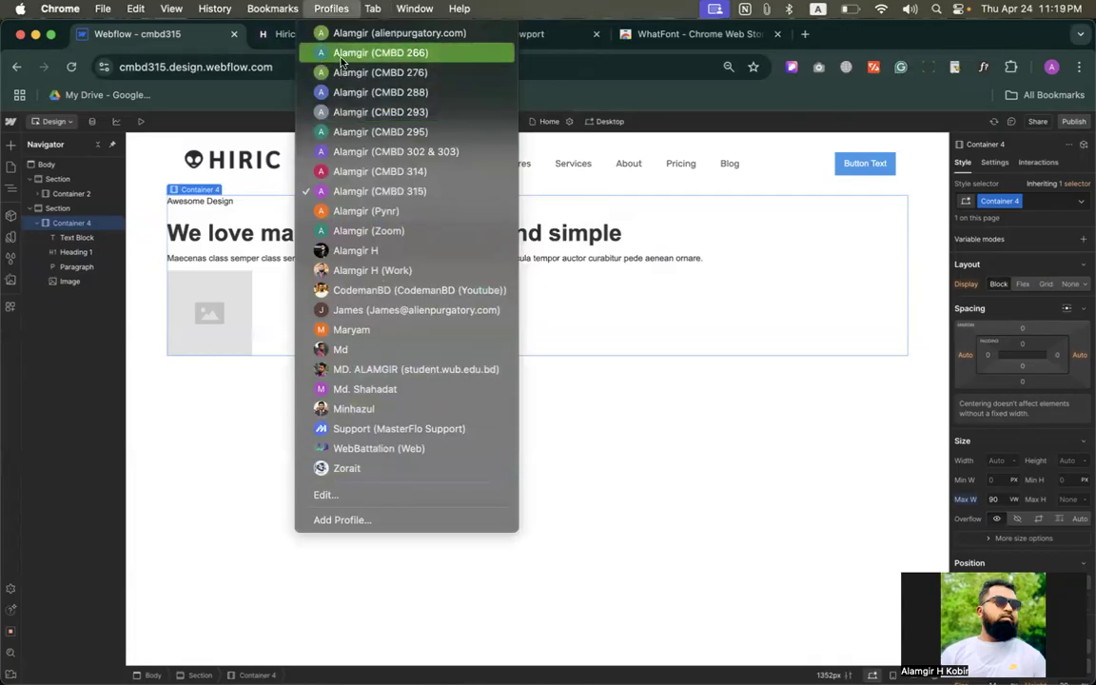
{"action": "left_click", "coordinate": [267, 235]}
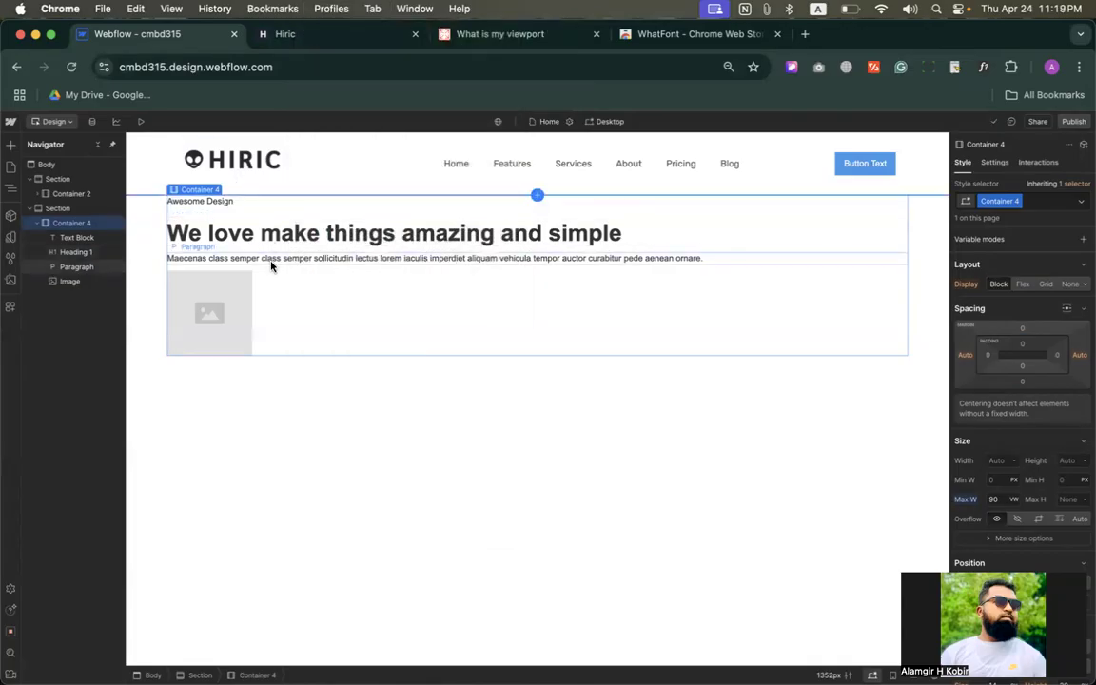
{"action": "left_click", "coordinate": [215, 312]}
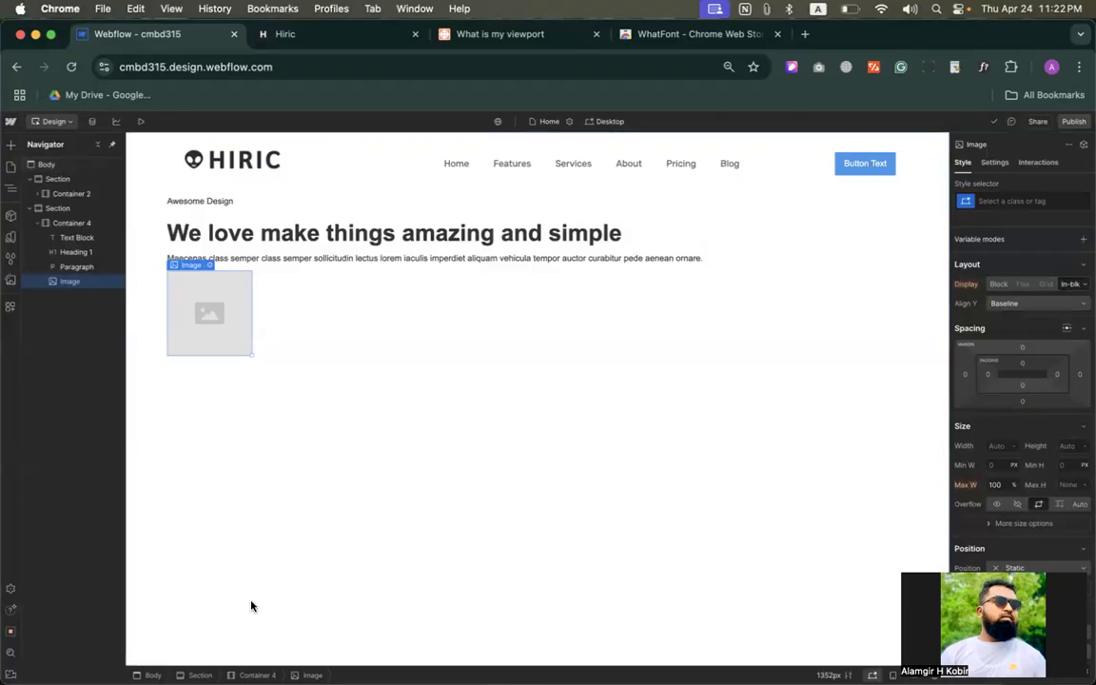
{"action": "left_click", "coordinate": [229, 204]}
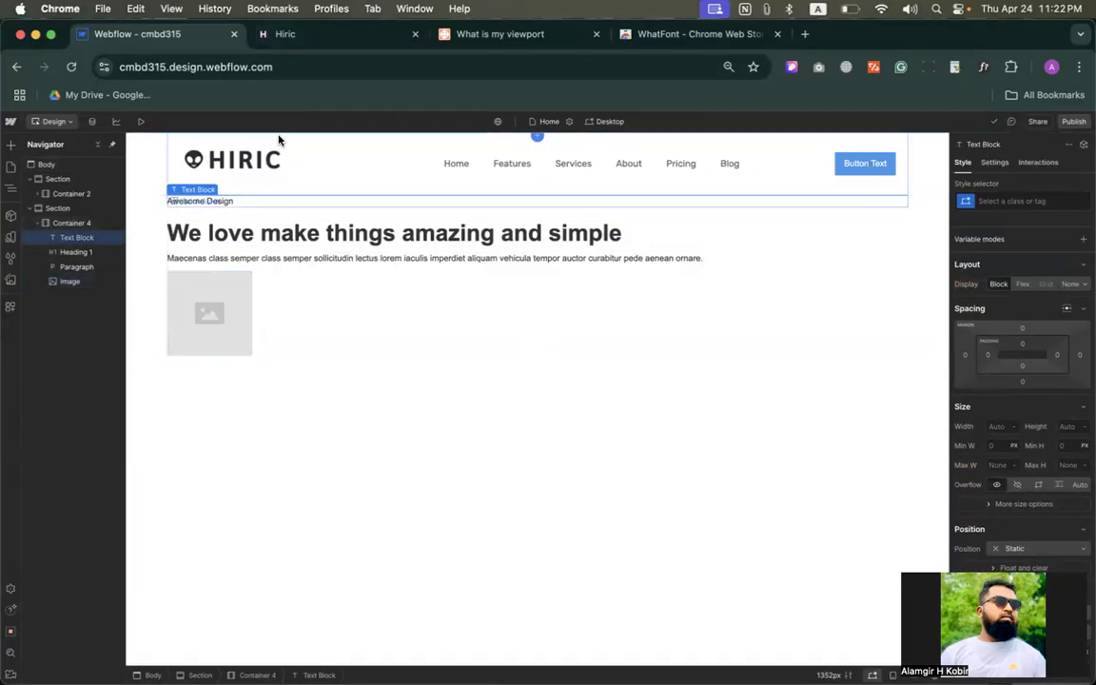
{"action": "left_click", "coordinate": [286, 35]}
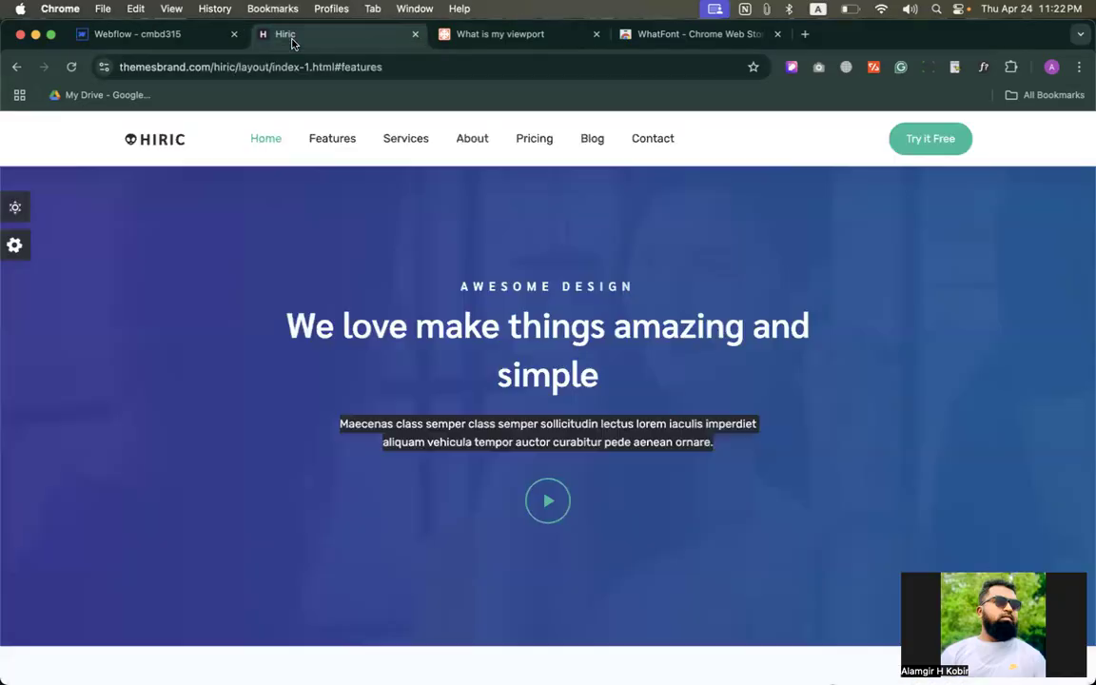
{"action": "left_click_drag", "start_coordinate": [443, 286], "coordinate": [661, 284]}
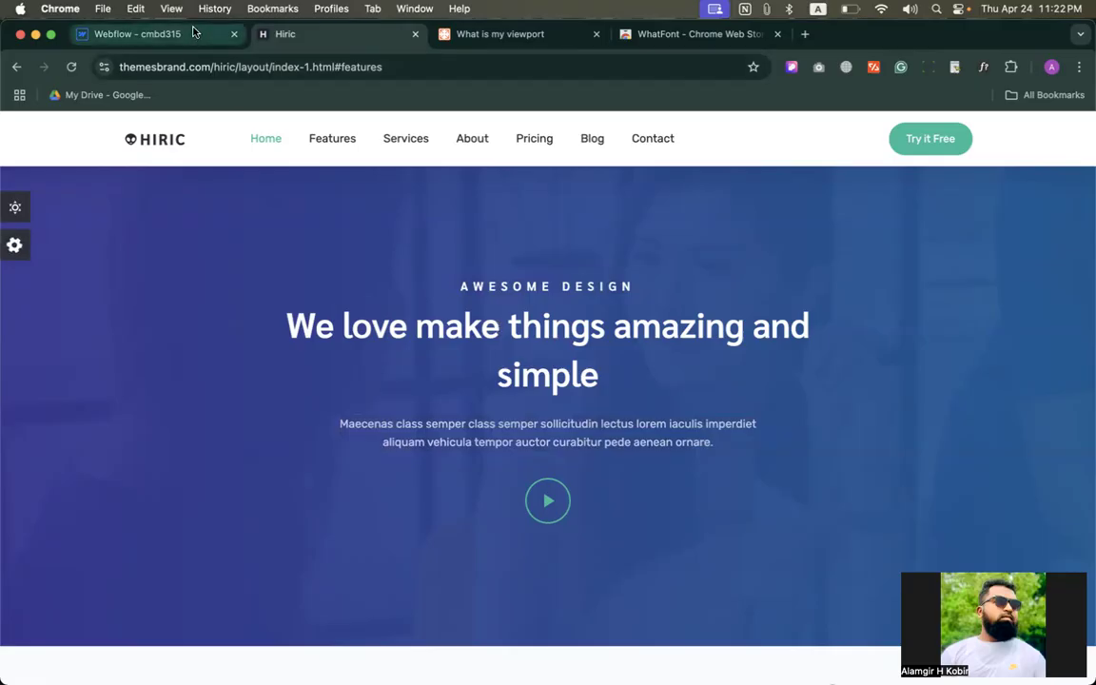
{"action": "left_click", "coordinate": [143, 35]}
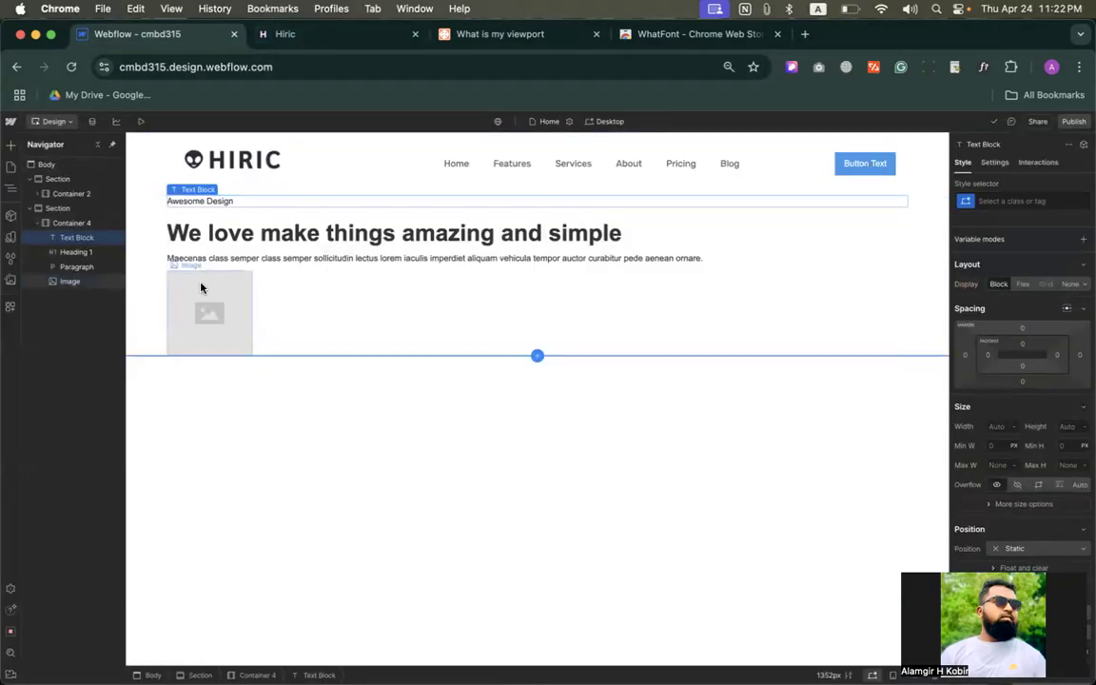
Search Google for "svgpro" and "icon8" in two separate new browser tabs
{"action": "right_click", "coordinate": [393, 38]}
{"action": "key", "text": "Escape"}
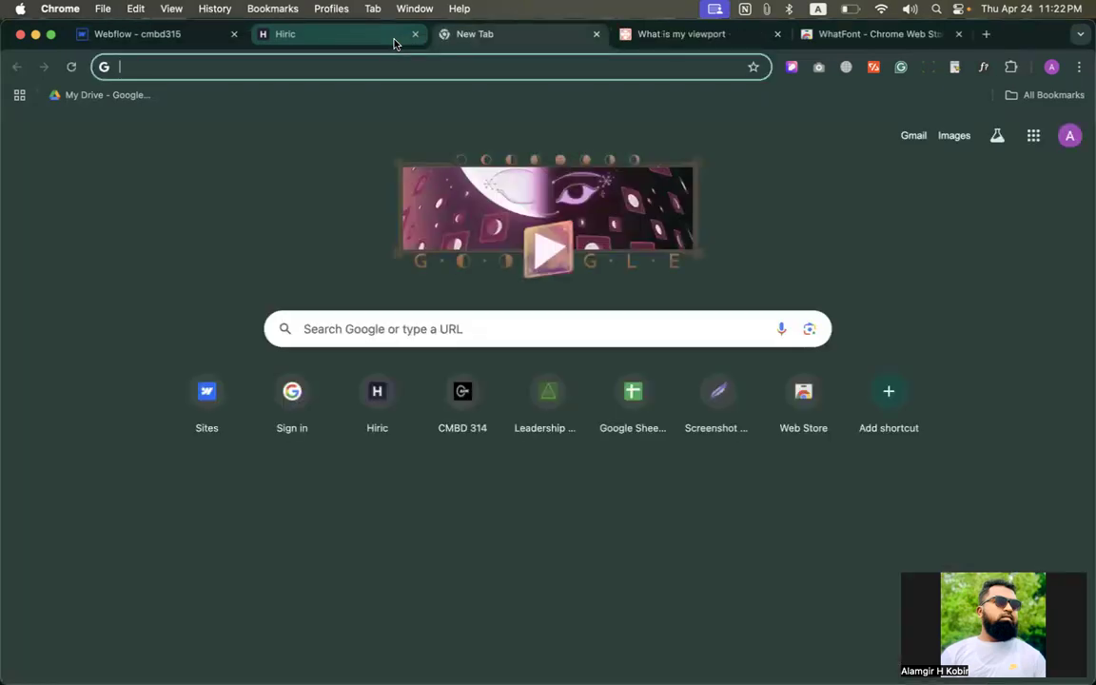
{"action": "type", "text": "i"}
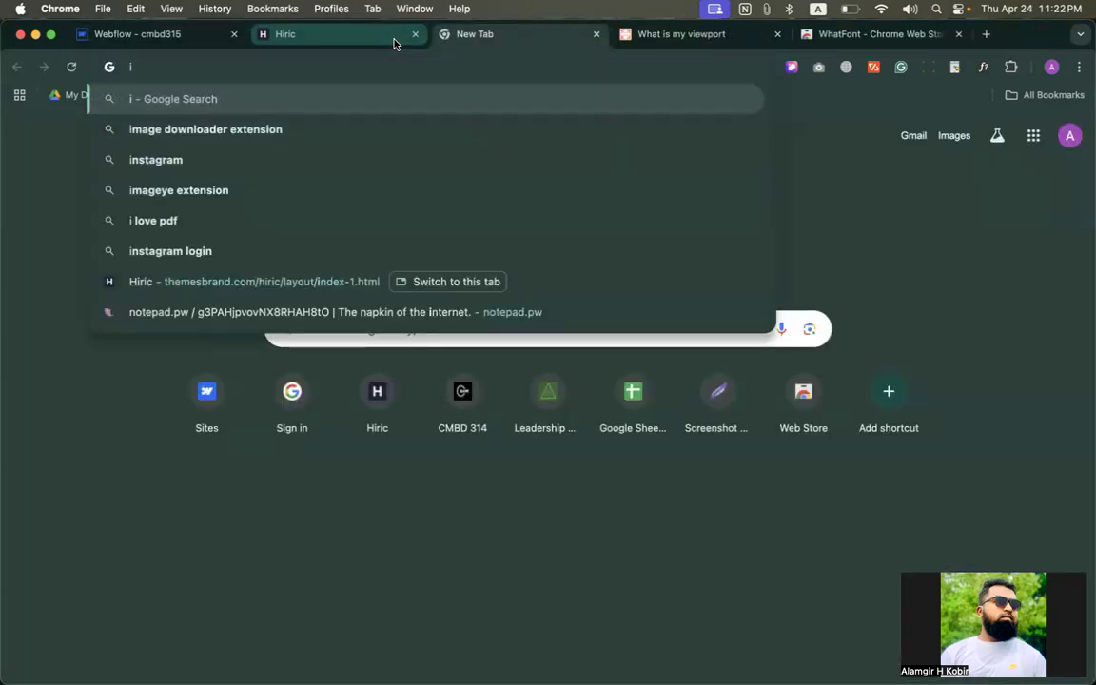
{"action": "key", "text": "BackSpace"}
{"action": "type", "text": "svgpro"}
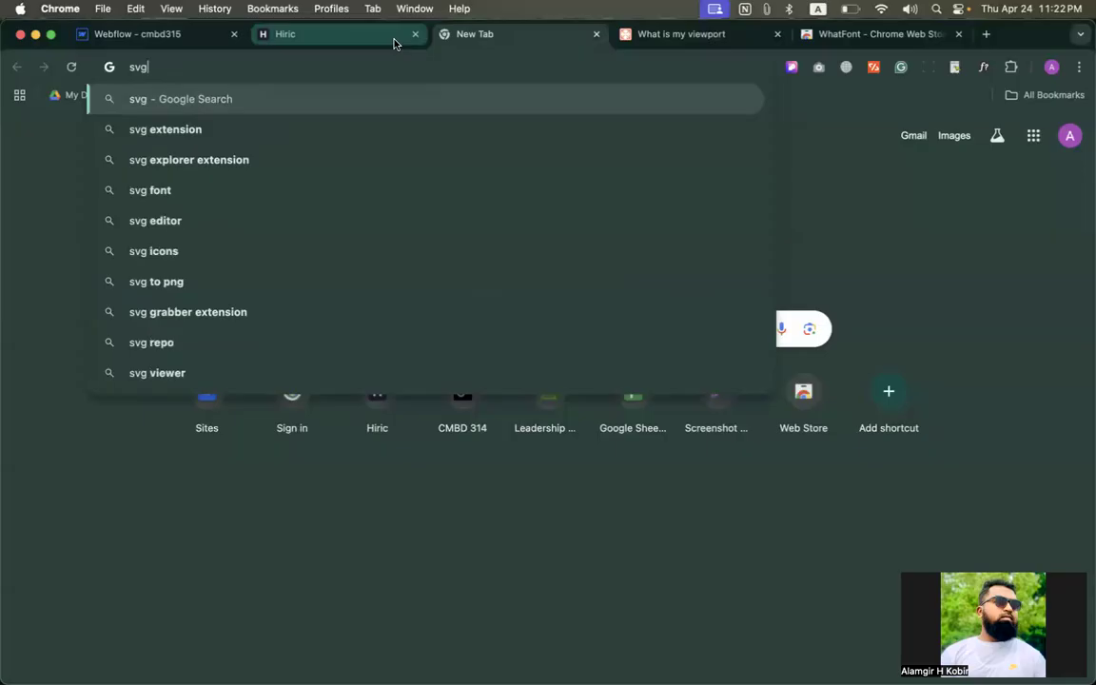
{"action": "key", "text": "Return"}
{"action": "right_click", "coordinate": [507, 39]}
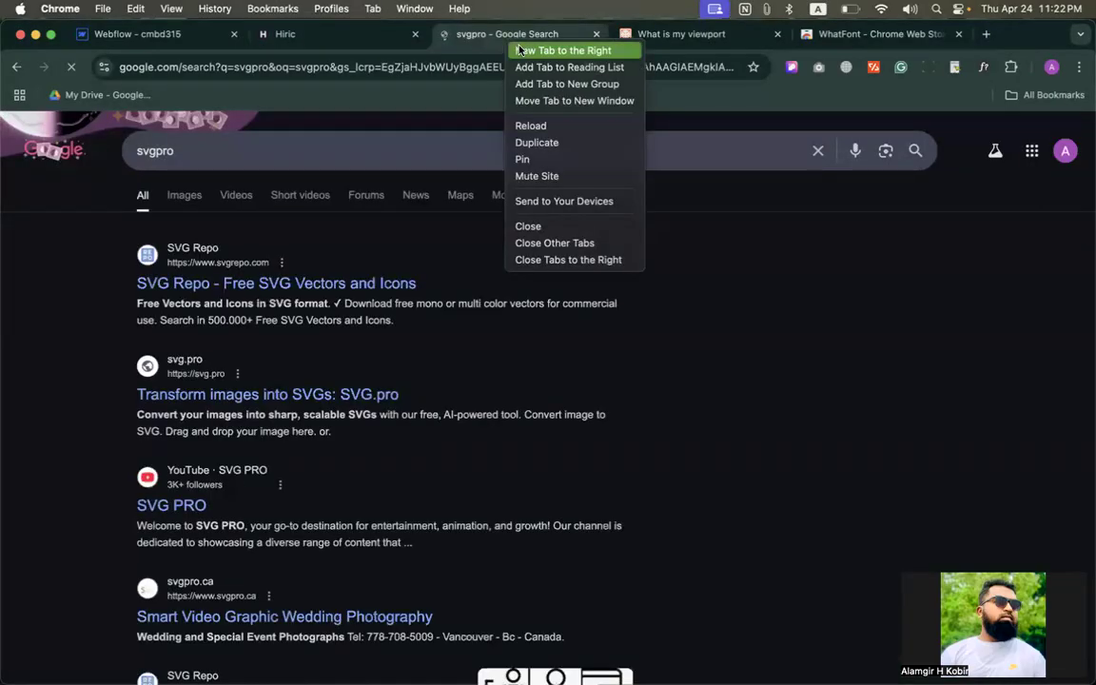
{"action": "left_click", "coordinate": [519, 48]}
{"action": "type", "text": "icon8"}
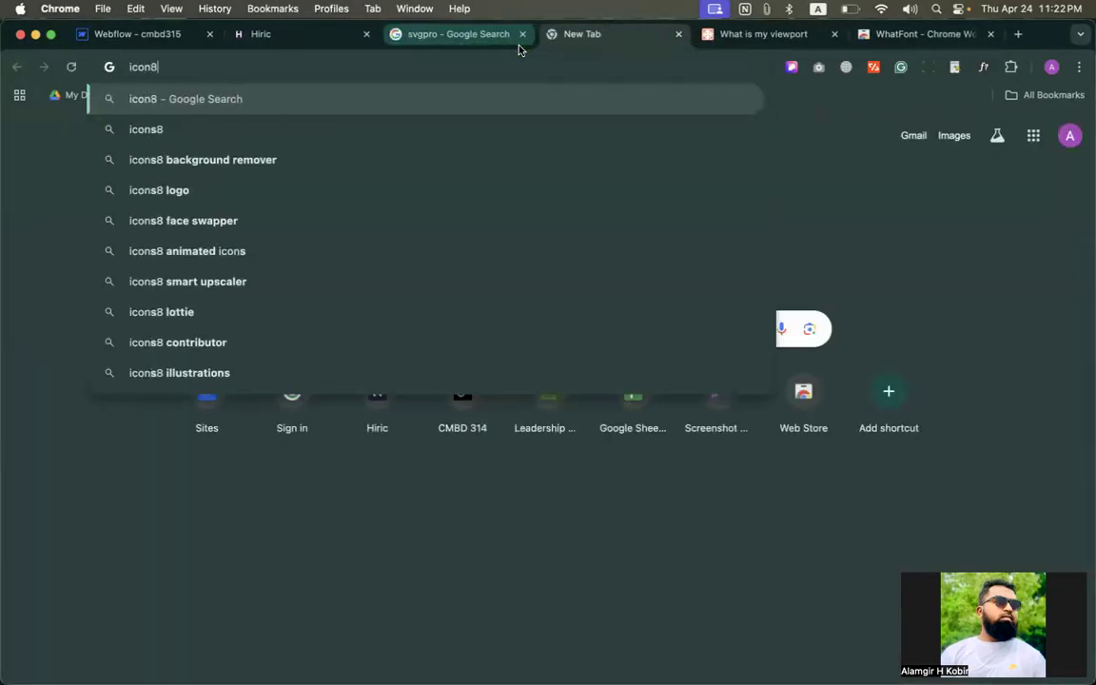
{"action": "key", "text": "Return"}
Open the SVG Repo and Icons8 websites from their respective search results
{"action": "left_click", "coordinate": [457, 43]}
{"action": "left_click", "coordinate": [220, 283]}
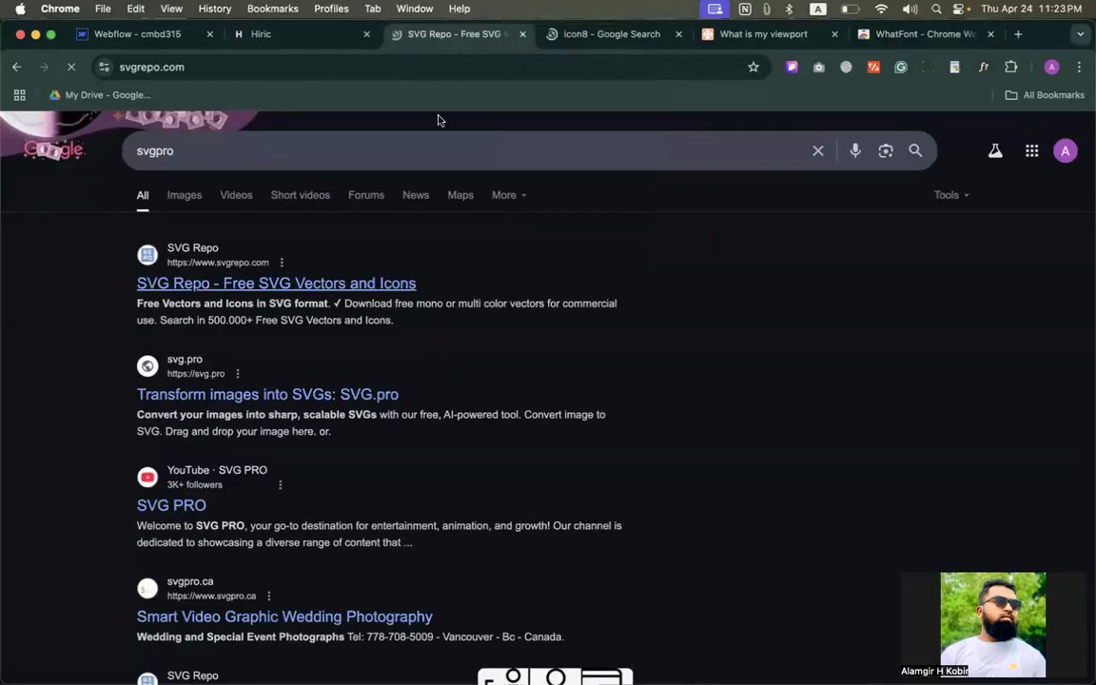
{"action": "left_click", "coordinate": [600, 35]}
{"action": "left_click", "coordinate": [174, 340]}
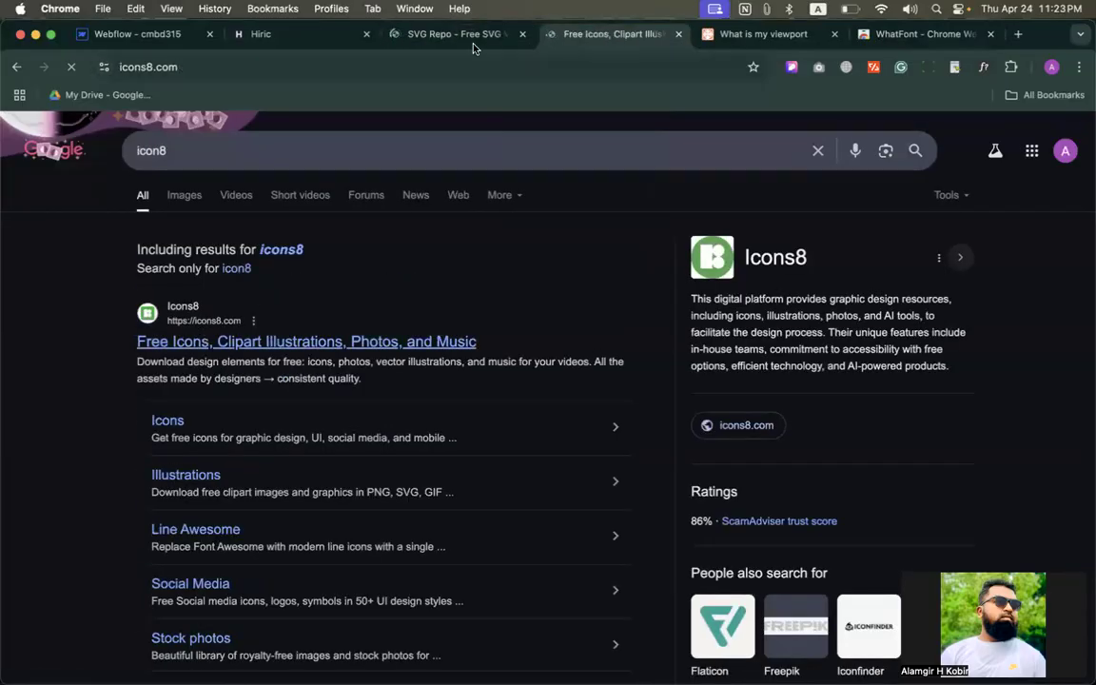
Search SVG Repo for "play icon"
{"action": "left_click", "coordinate": [442, 36]}
{"action": "left_click", "coordinate": [320, 318]}
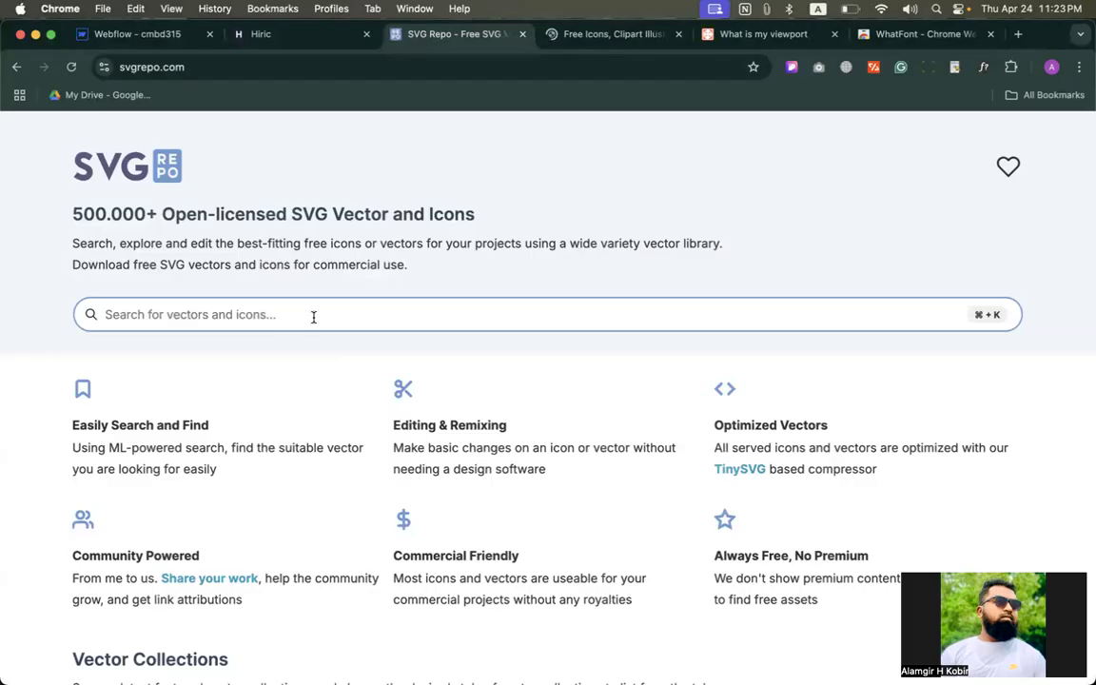
{"action": "type", "text": "play icon"}
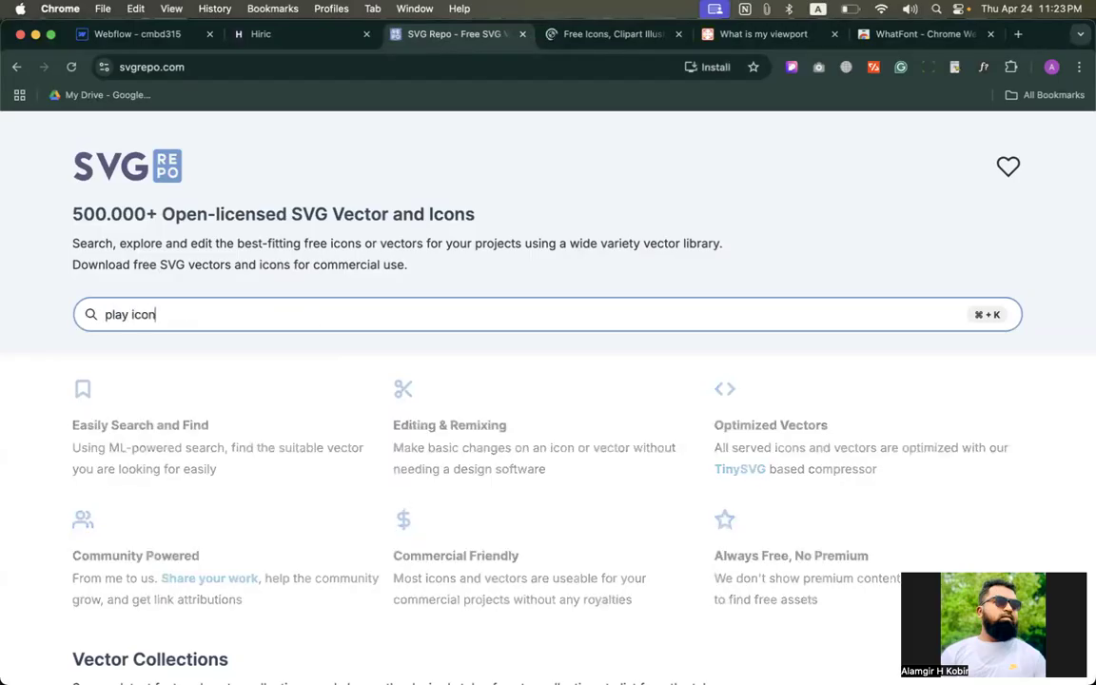
{"action": "key", "text": "Return"}
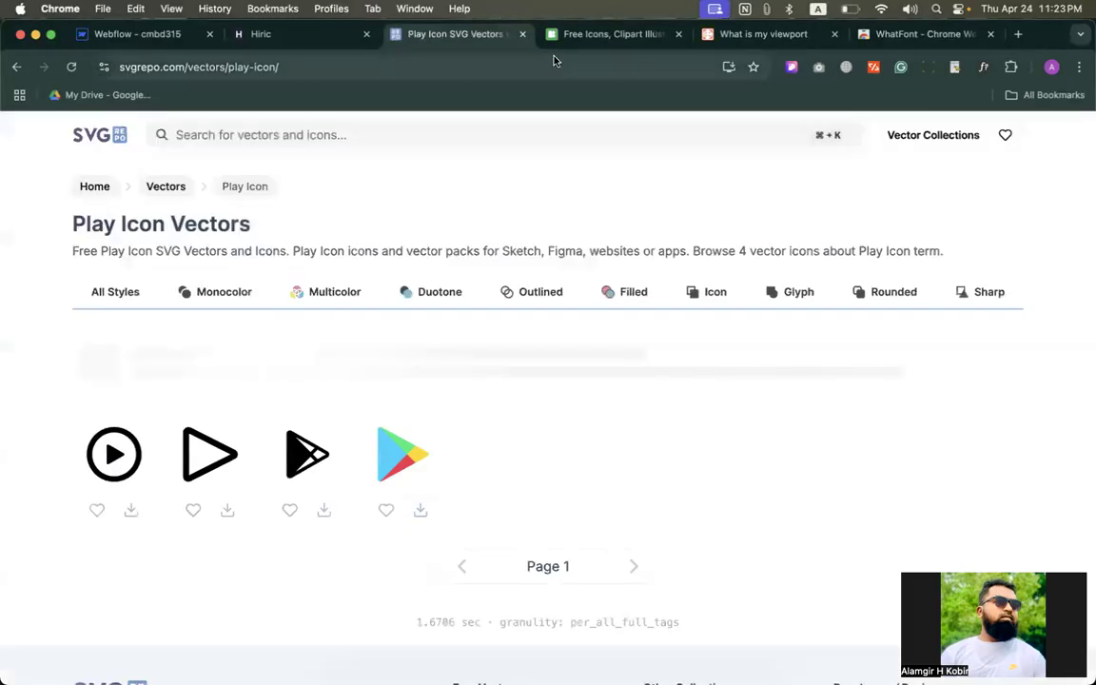
Choose the circled play button icon and open it in SVG Repo's vector editor
{"action": "scroll", "coordinate": [332, 374], "scroll_direction": "down", "scroll_amount": 2}
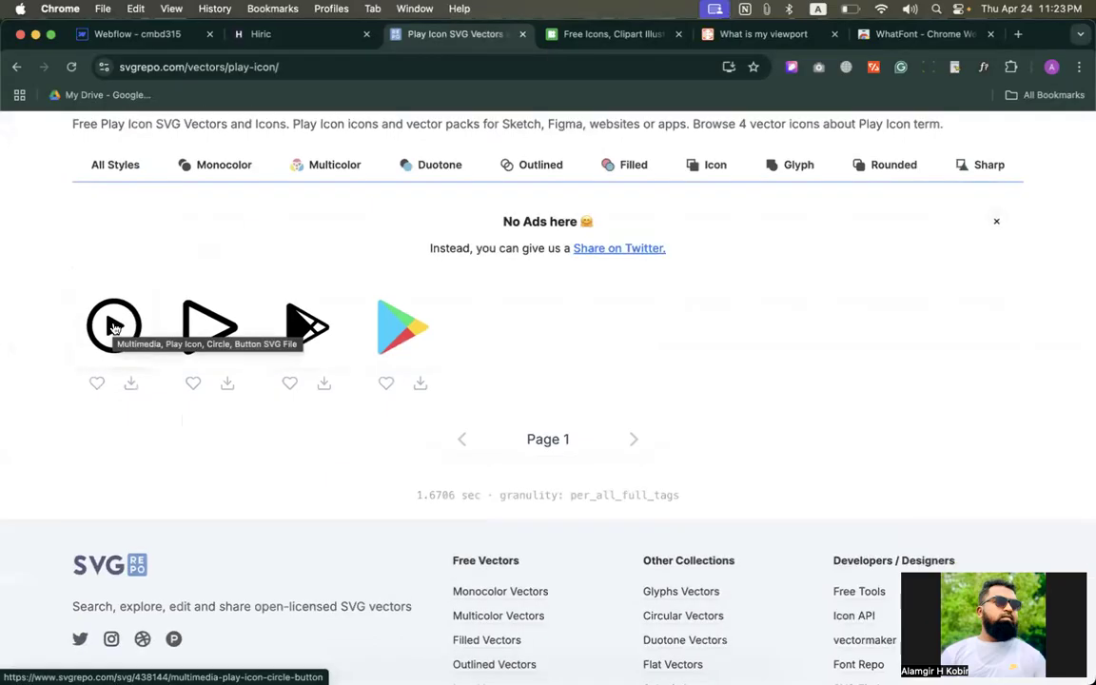
{"action": "left_click", "coordinate": [114, 326]}
{"action": "left_click", "coordinate": [524, 430]}
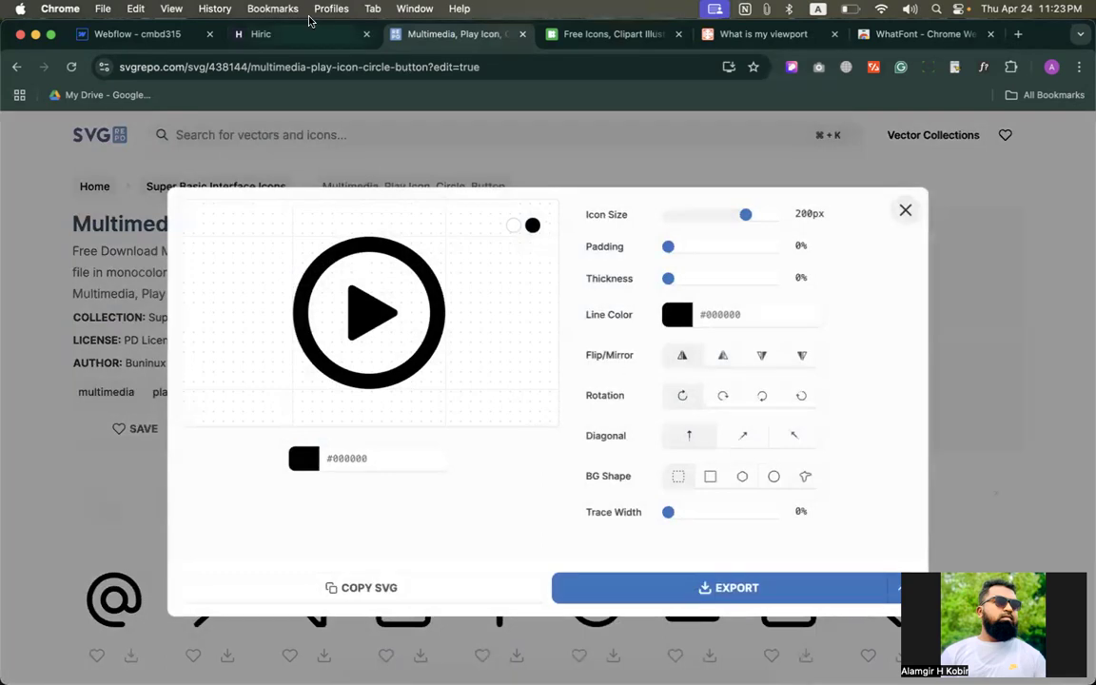
Find the ColorZilla extension through a new browser tab and open its Chrome Web Store page
{"action": "left_click", "coordinate": [248, 40]}
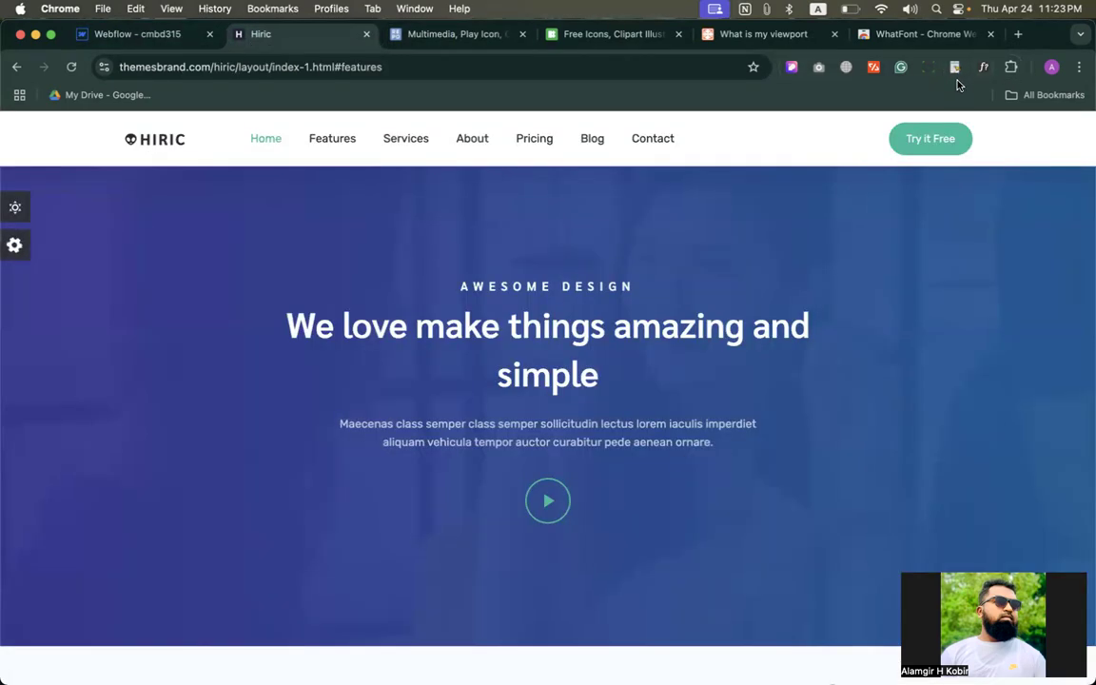
{"action": "left_click", "coordinate": [791, 67]}
{"action": "left_click", "coordinate": [792, 69]}
{"action": "right_click", "coordinate": [333, 38]}
{"action": "left_click", "coordinate": [338, 44]}
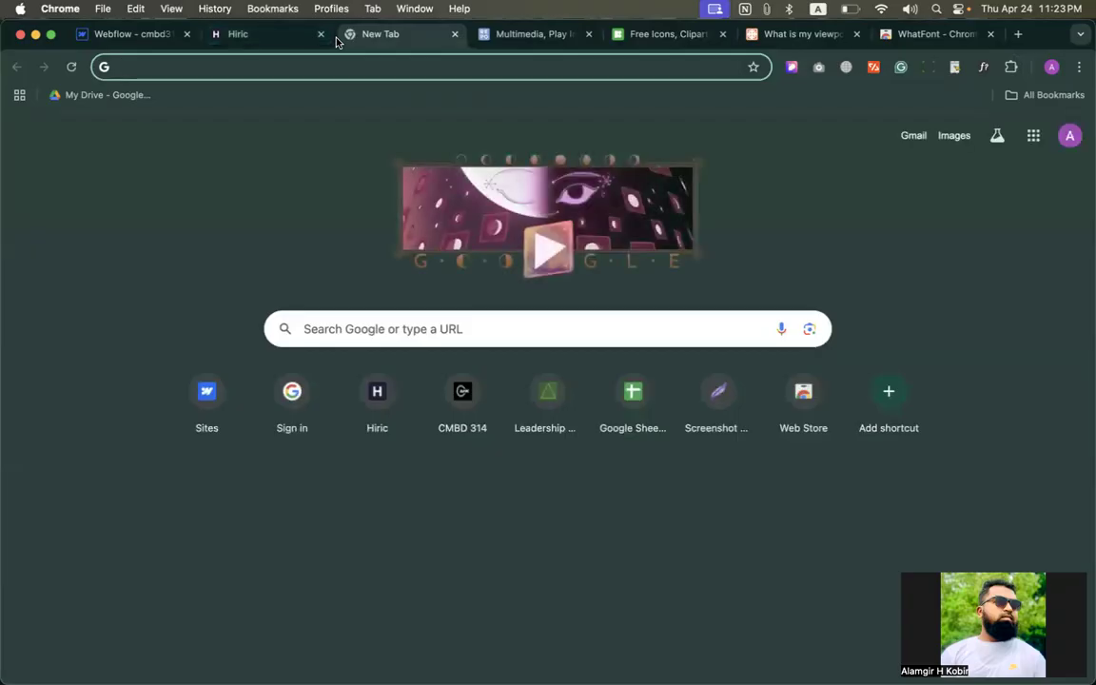
{"action": "type", "text": "colorz"}
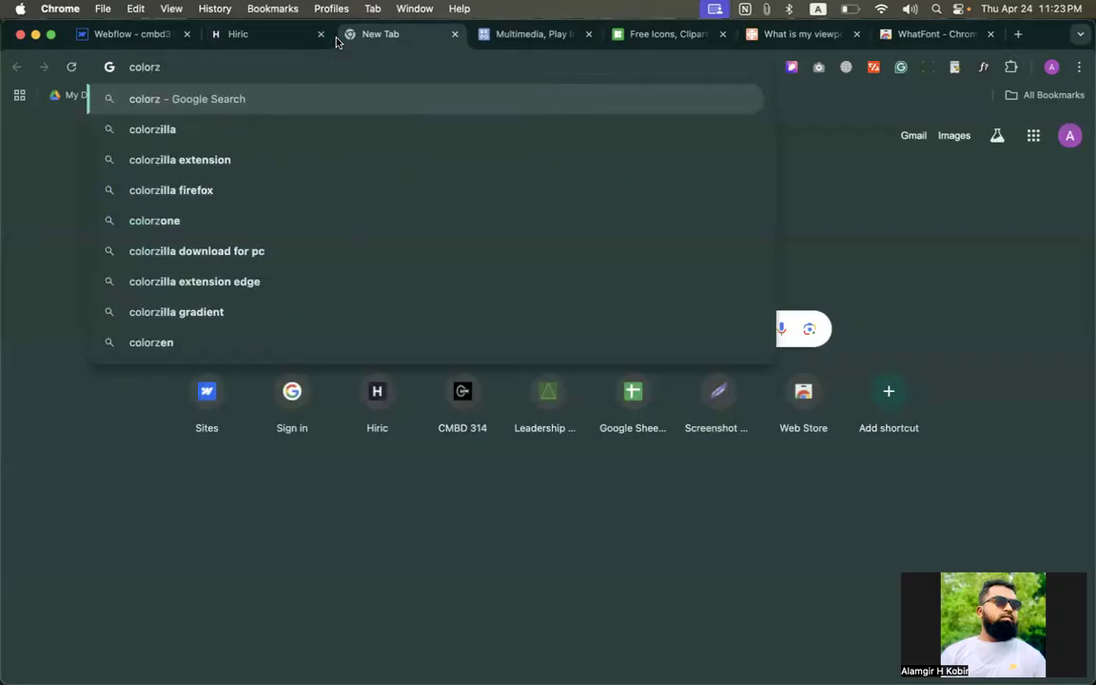
{"action": "key", "text": "Down"}
{"action": "key", "text": "Return"}
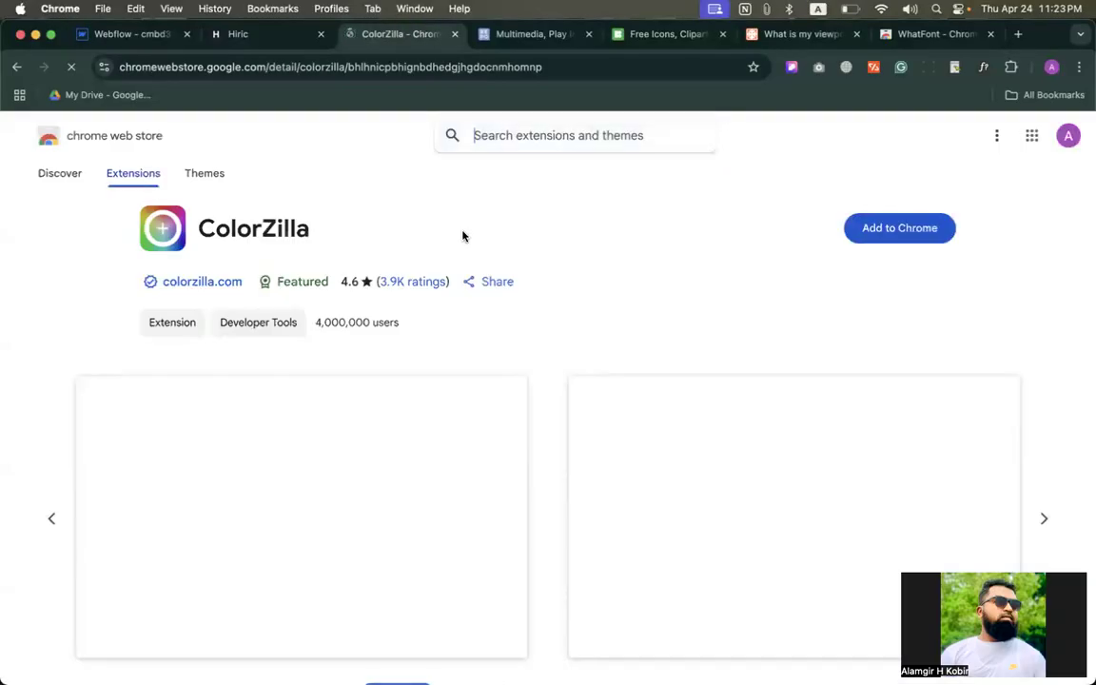
Add the ColorZilla extension to Chrome and pin it for quick access
{"action": "left_click", "coordinate": [878, 229]}
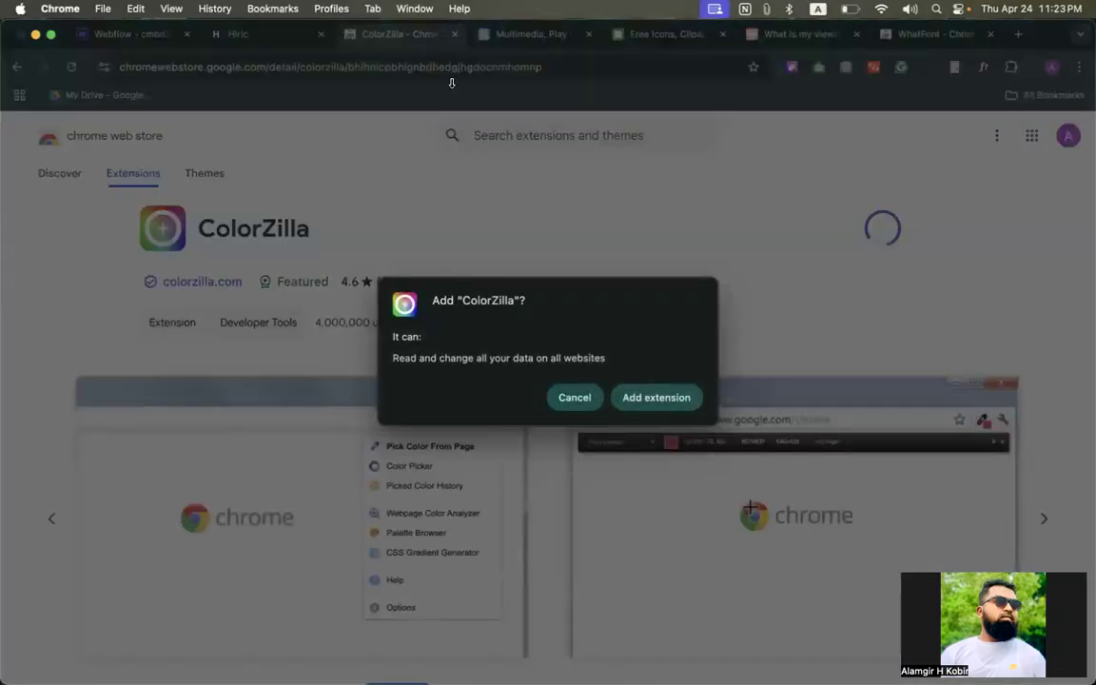
{"action": "left_click", "coordinate": [666, 400]}
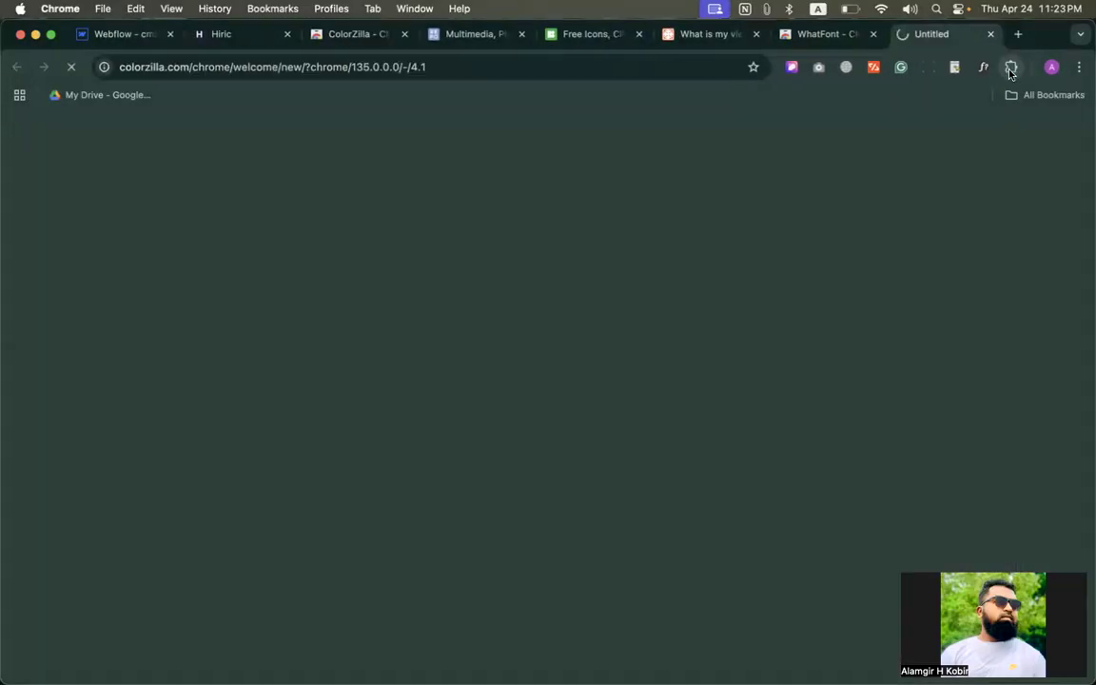
{"action": "left_click", "coordinate": [1010, 66]}
{"action": "left_click", "coordinate": [961, 217]}
Close the ColorZilla welcome page and its Chrome Web Store page
{"action": "key", "text": "super+w"}
{"action": "left_click", "coordinate": [425, 38]}
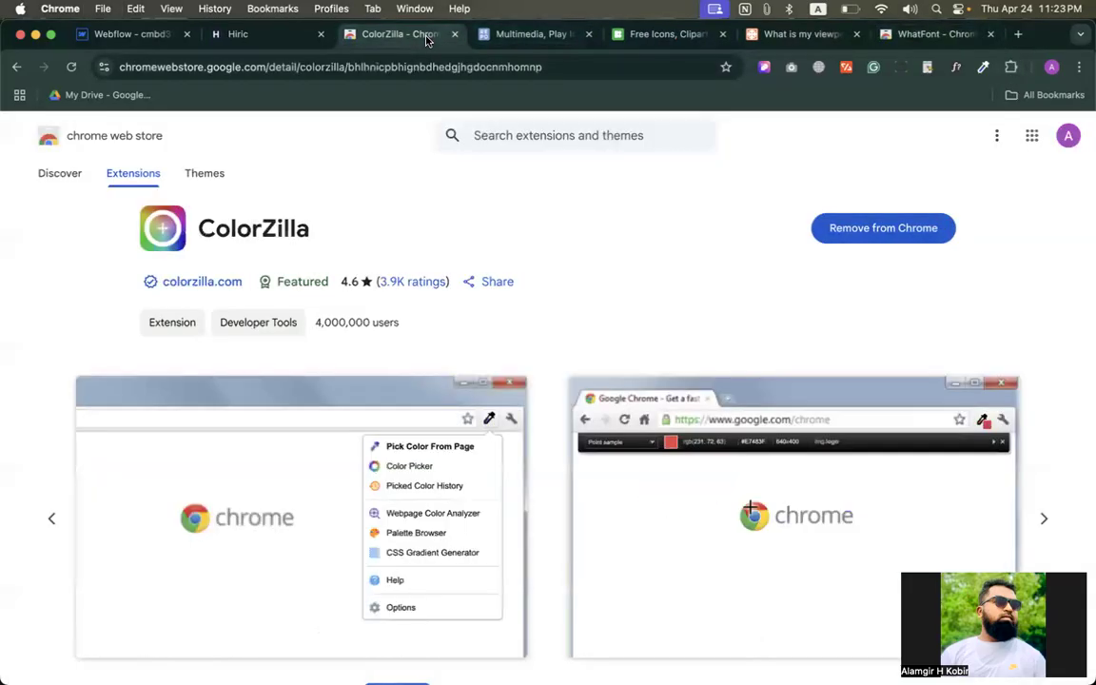
{"action": "key", "text": "super+w"}
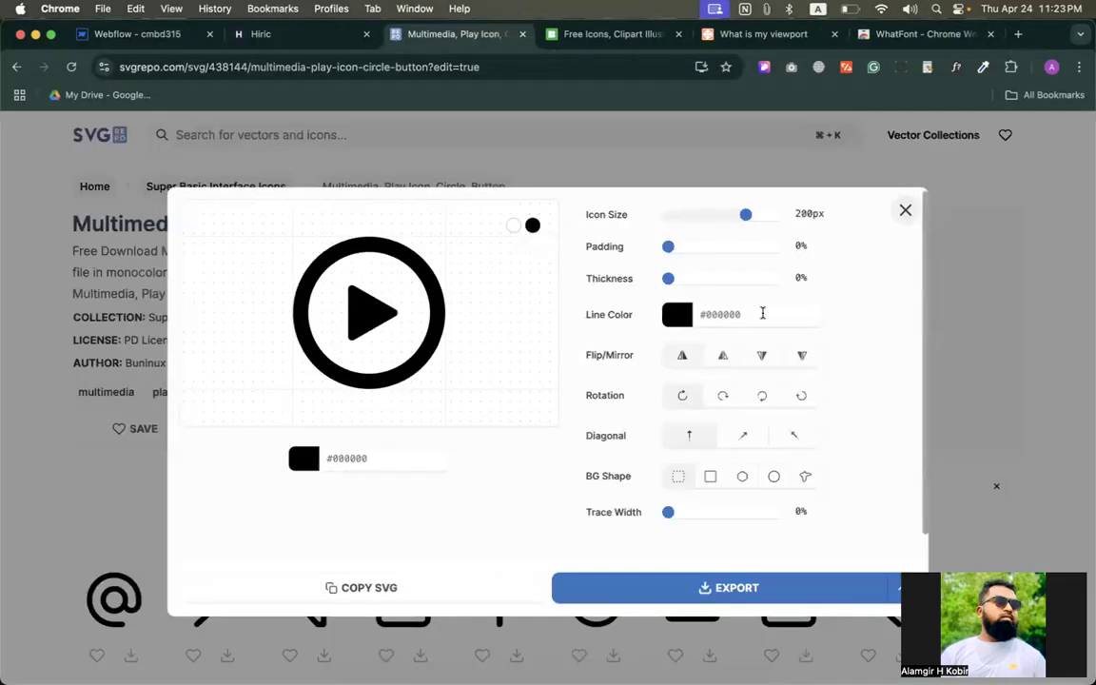
Sample the green of the hero play icon on the Hiric page with the ColorZilla colour picker
{"action": "left_click", "coordinate": [985, 67]}
{"action": "left_click", "coordinate": [986, 67]}
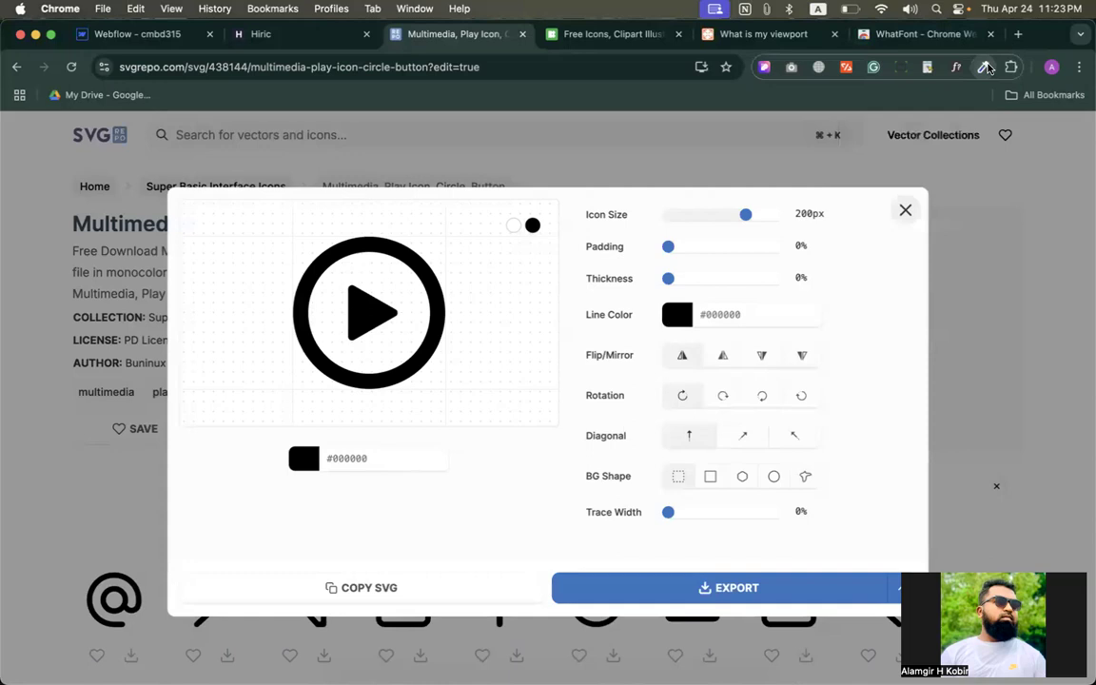
{"action": "key", "text": "super+alt+Left"}
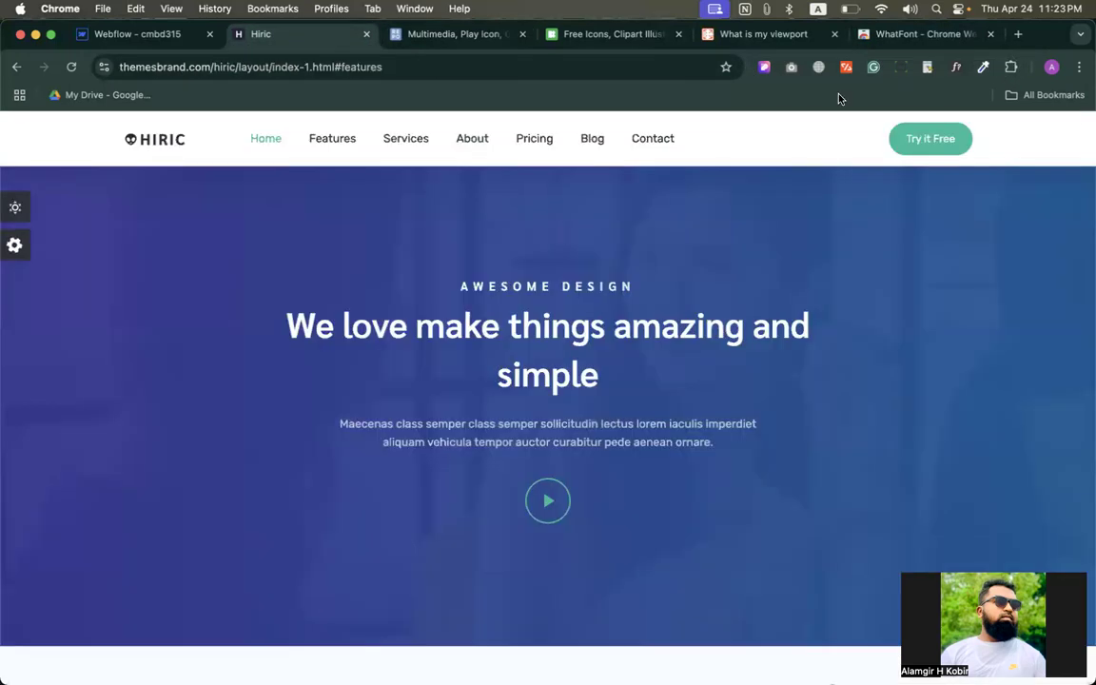
{"action": "left_click", "coordinate": [986, 67]}
{"action": "left_click", "coordinate": [951, 92]}
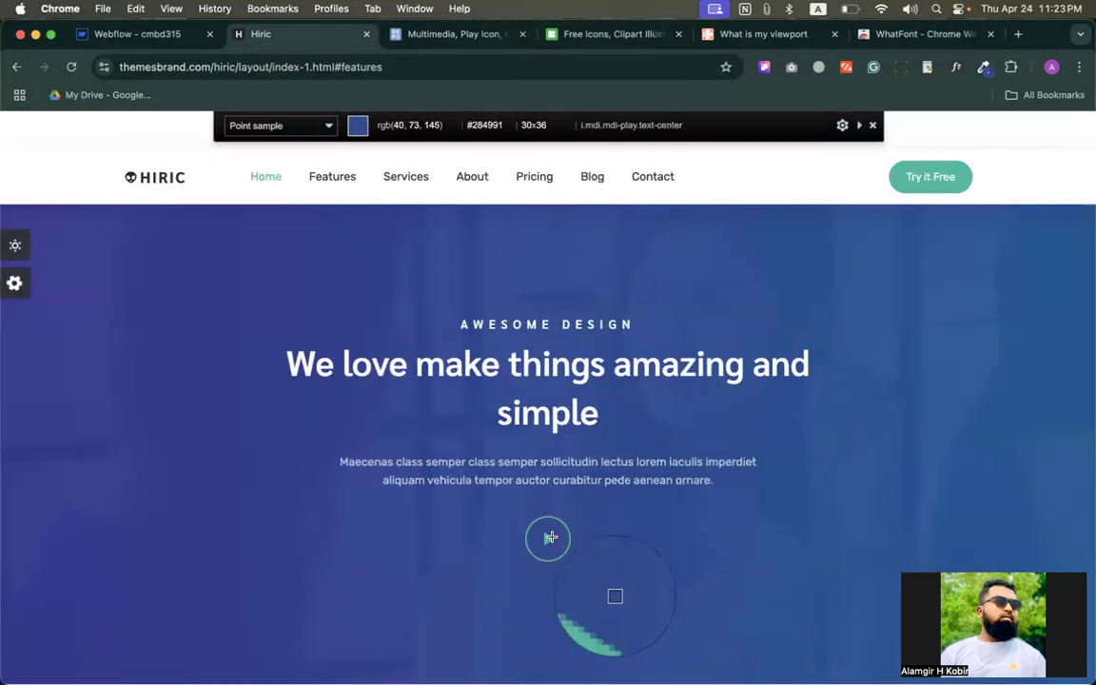
{"action": "left_click", "coordinate": [549, 539]}
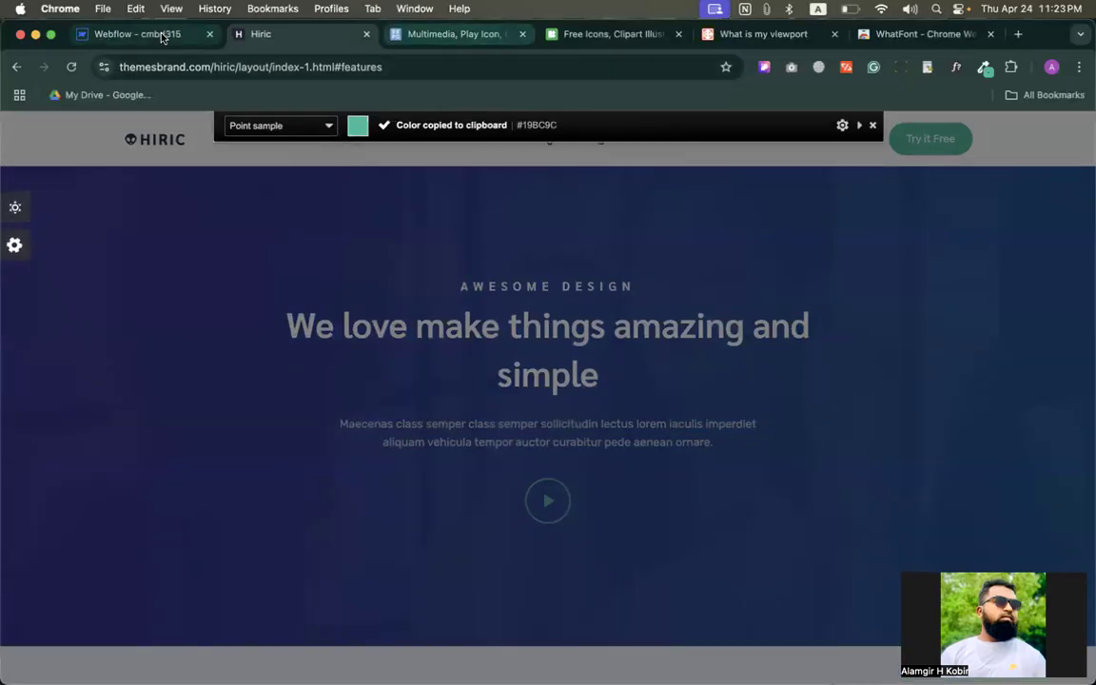
Set the SVG Repo play icon's line and fill colours to #19BC9C and export it as an SVG
{"action": "left_click", "coordinate": [162, 36]}
{"action": "left_click", "coordinate": [407, 35]}
{"action": "left_click", "coordinate": [723, 307]}
{"action": "key", "text": "super+v"}
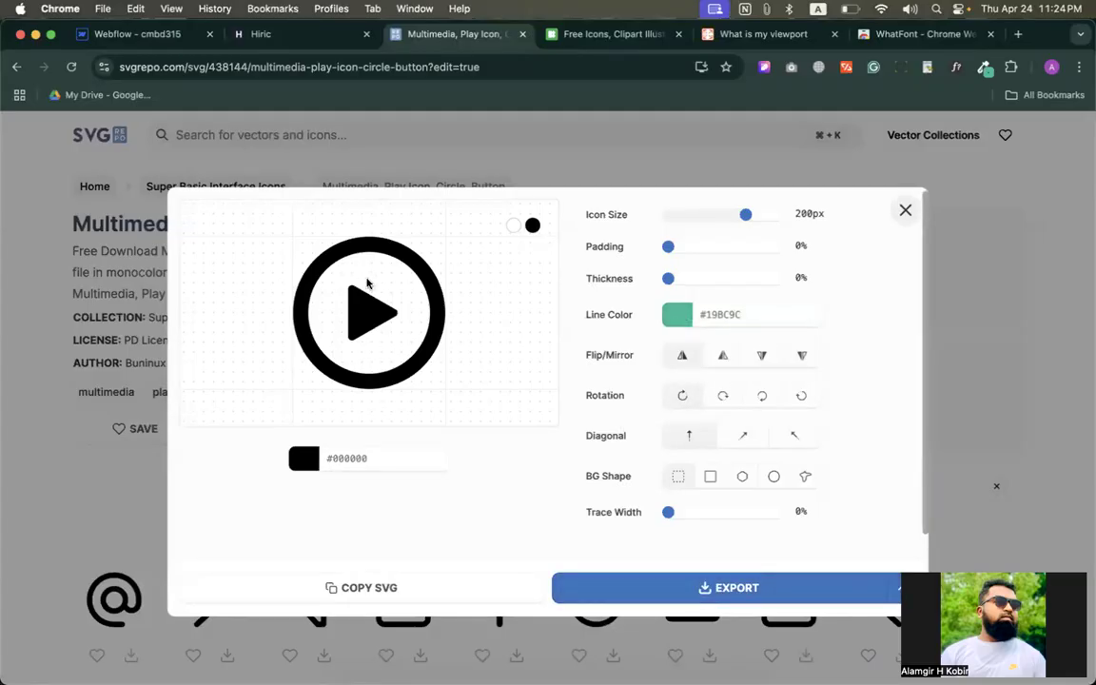
{"action": "left_click", "coordinate": [333, 457]}
{"action": "key", "text": "super+v"}
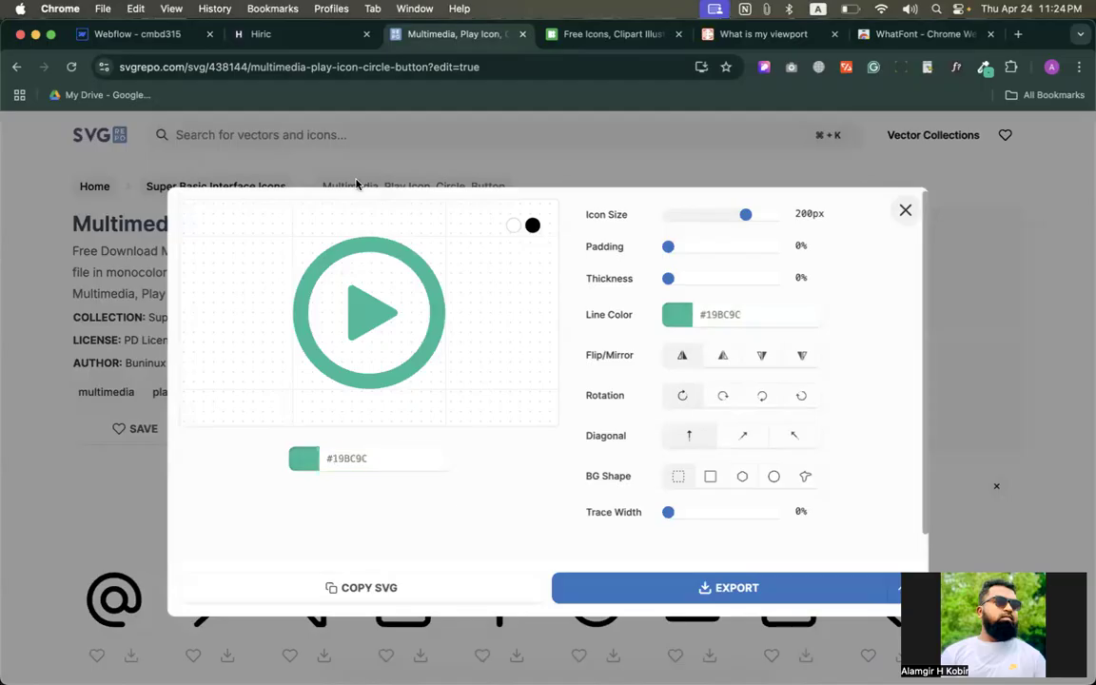
{"action": "left_click", "coordinate": [710, 587]}
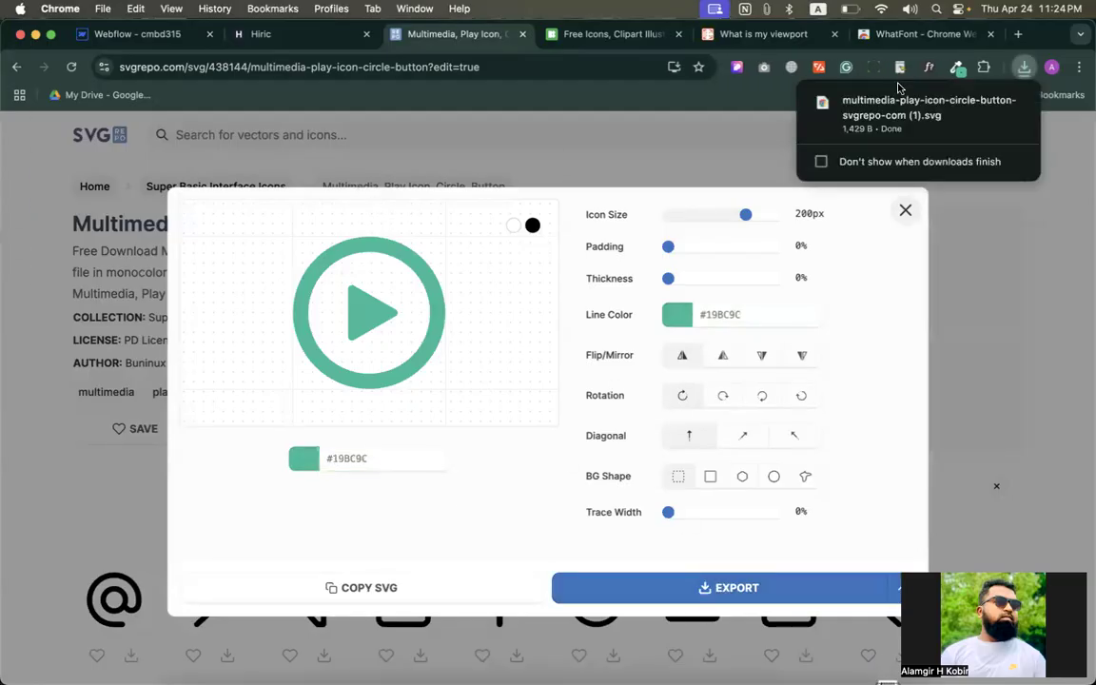
In Webflow, upload the exported play icon SVG and use it to replace the placeholder image under the hero paragraph
{"action": "left_click", "coordinate": [171, 34]}
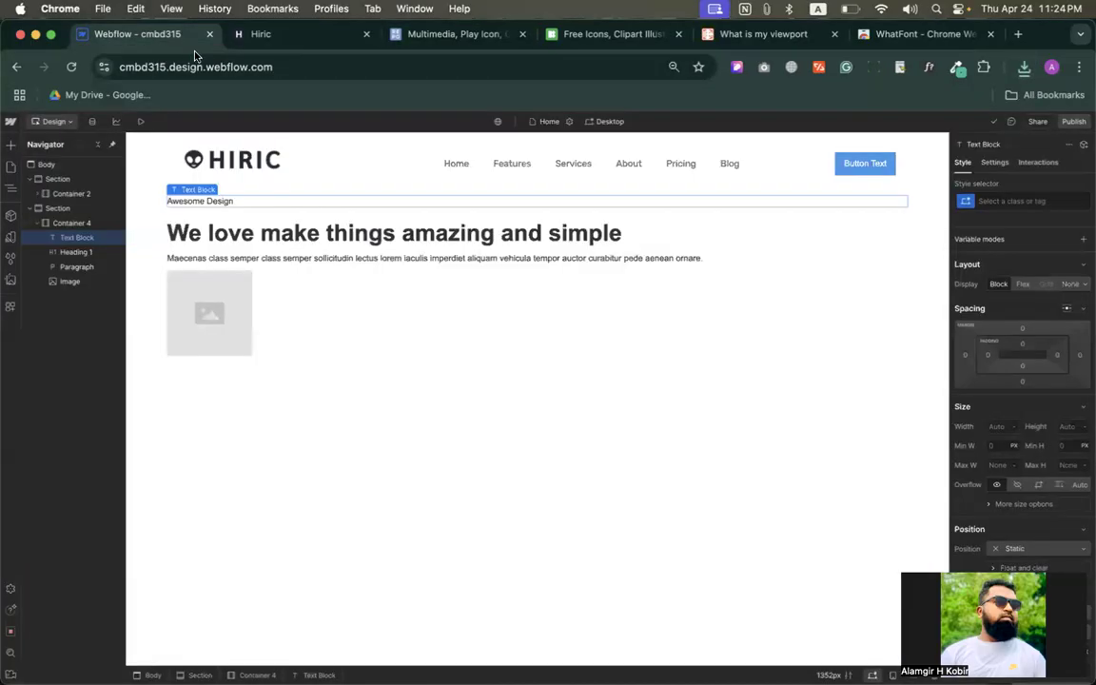
{"action": "left_click", "coordinate": [209, 305]}
{"action": "double_click", "coordinate": [209, 305]}
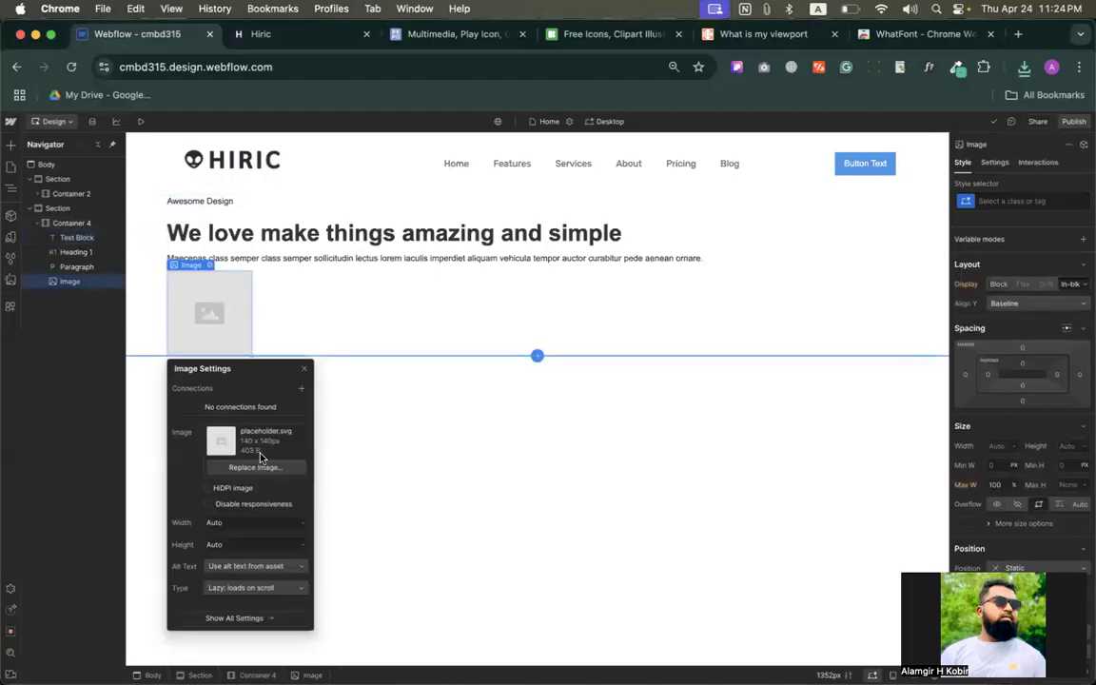
{"action": "left_click", "coordinate": [255, 467]}
{"action": "left_click", "coordinate": [1024, 67]}
{"action": "left_click_drag", "start_coordinate": [889, 153], "coordinate": [124, 240]}
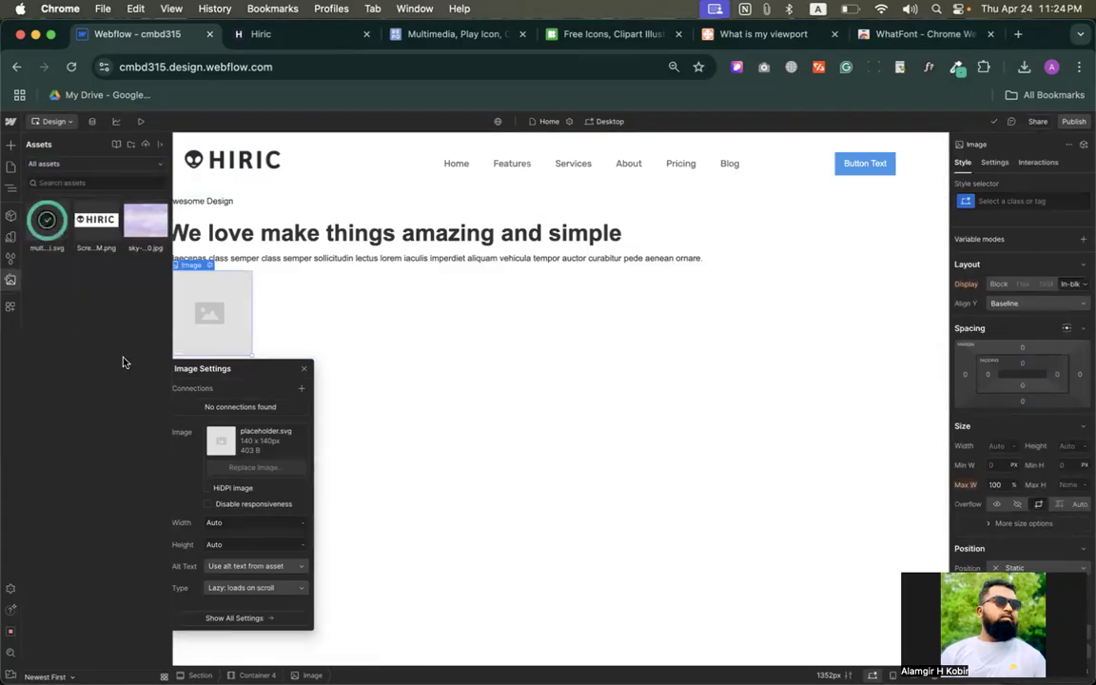
{"action": "left_click", "coordinate": [46, 219]}
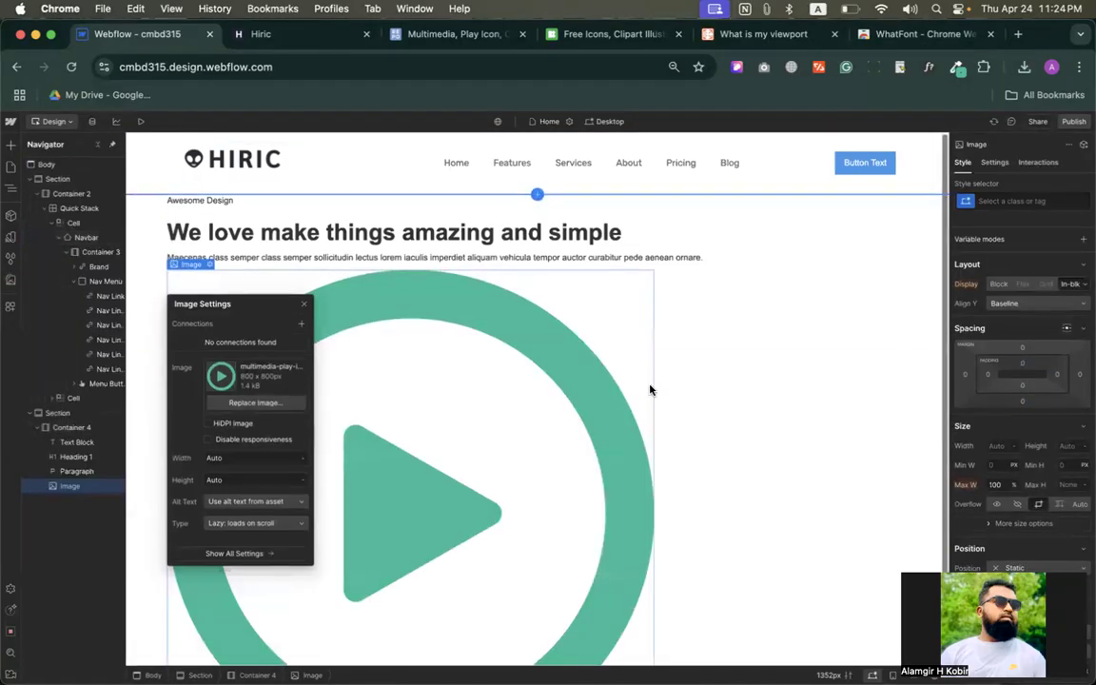
Set the play icon image's width to 80 px
{"action": "scroll", "coordinate": [990, 418], "scroll_direction": "down", "scroll_amount": 1}
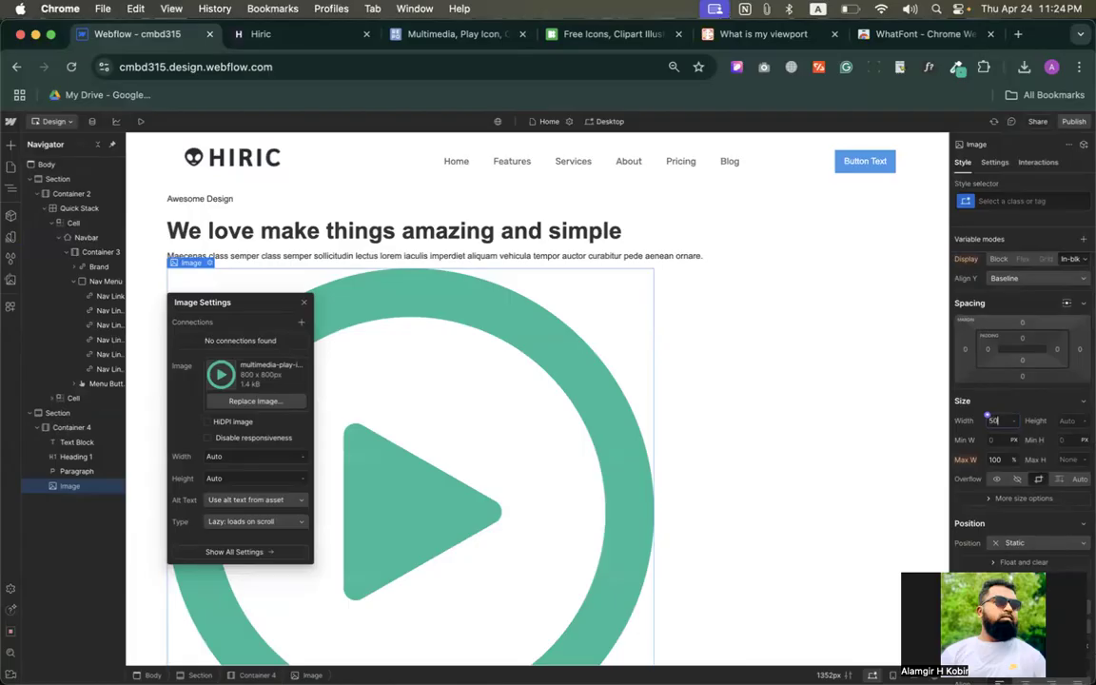
{"action": "key", "text": "Return"}
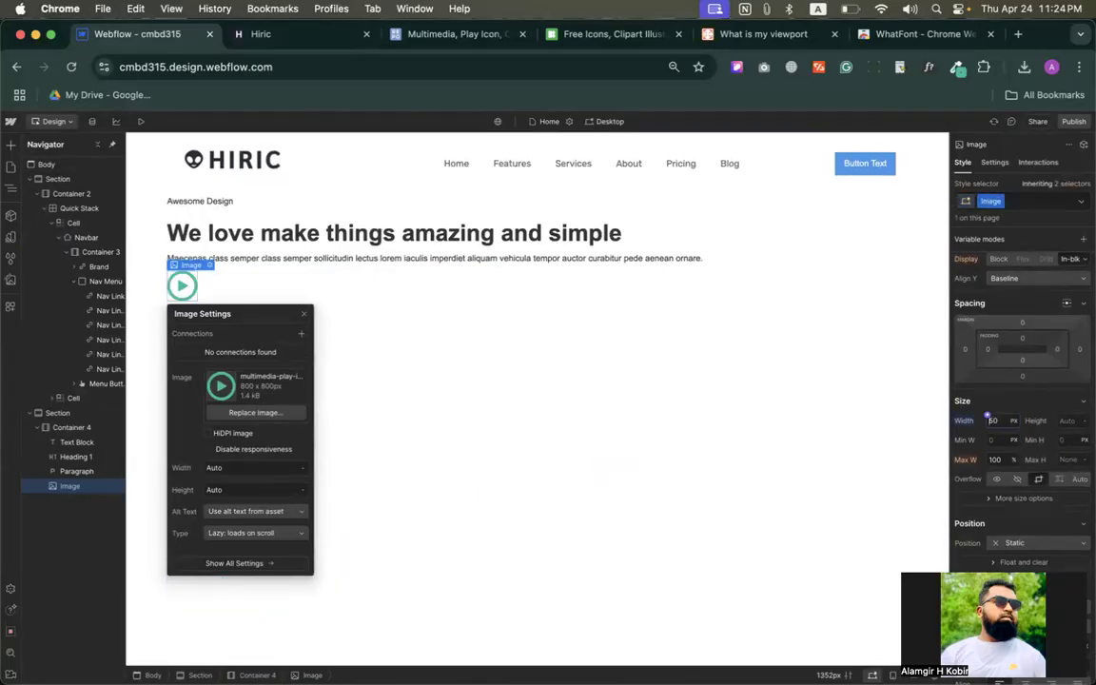
{"action": "key", "text": "Return"}
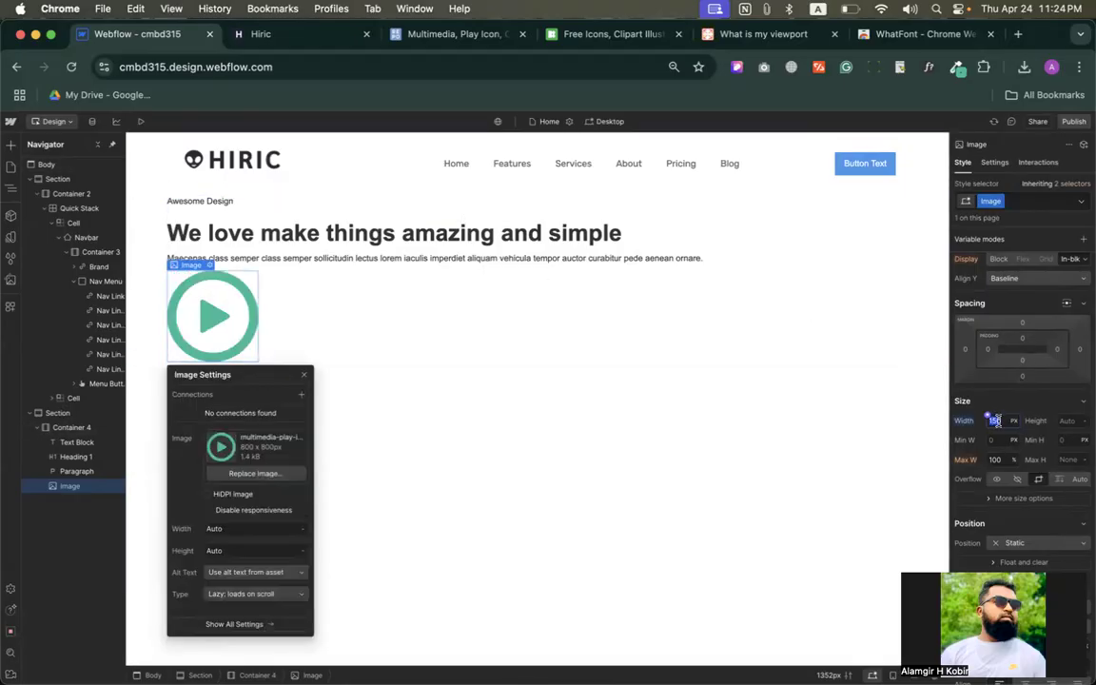
{"action": "key", "text": "Return"}
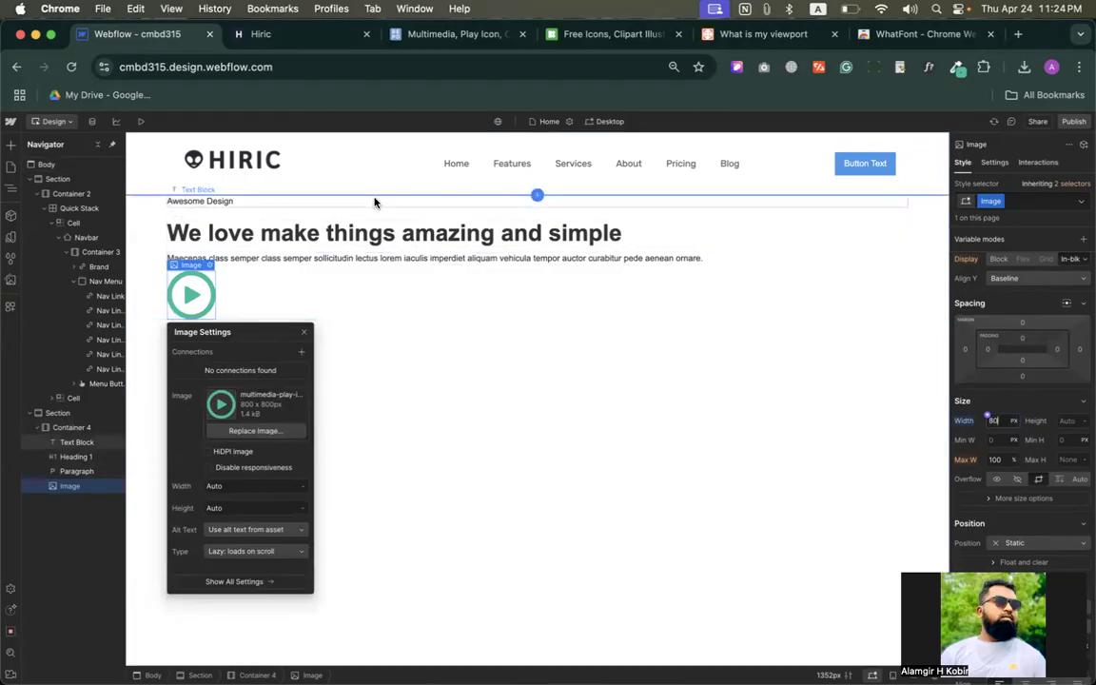
Review the hero layout on the Hiric reference page, closing its video popup, and return to Webflow
{"action": "left_click", "coordinate": [313, 40]}
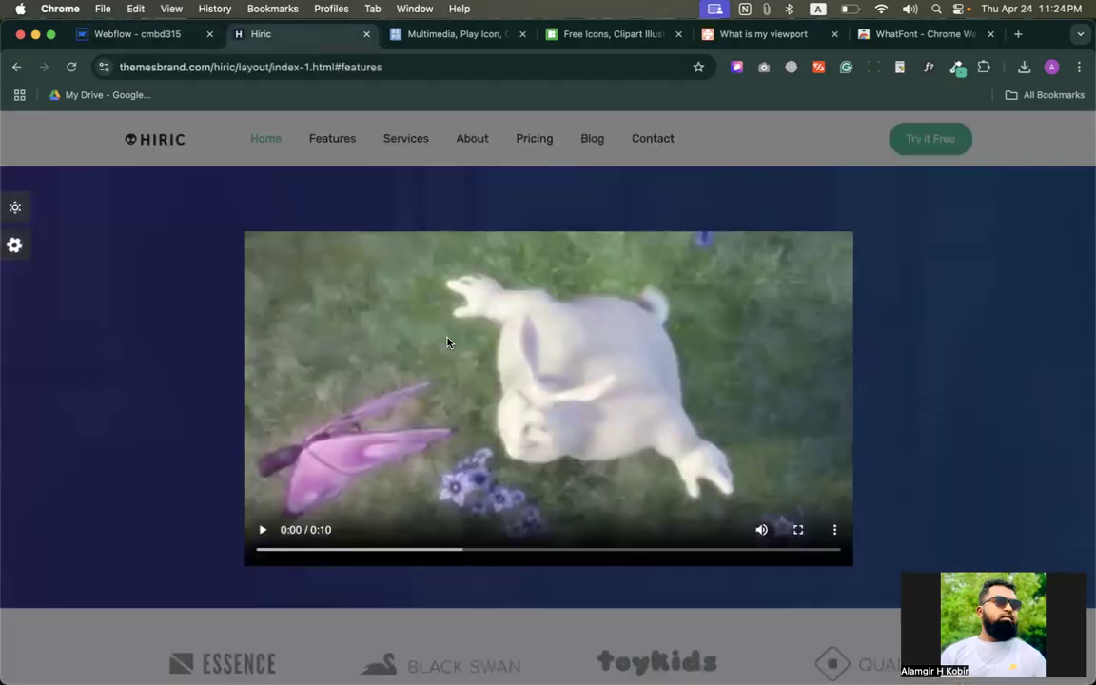
{"action": "left_click", "coordinate": [155, 233]}
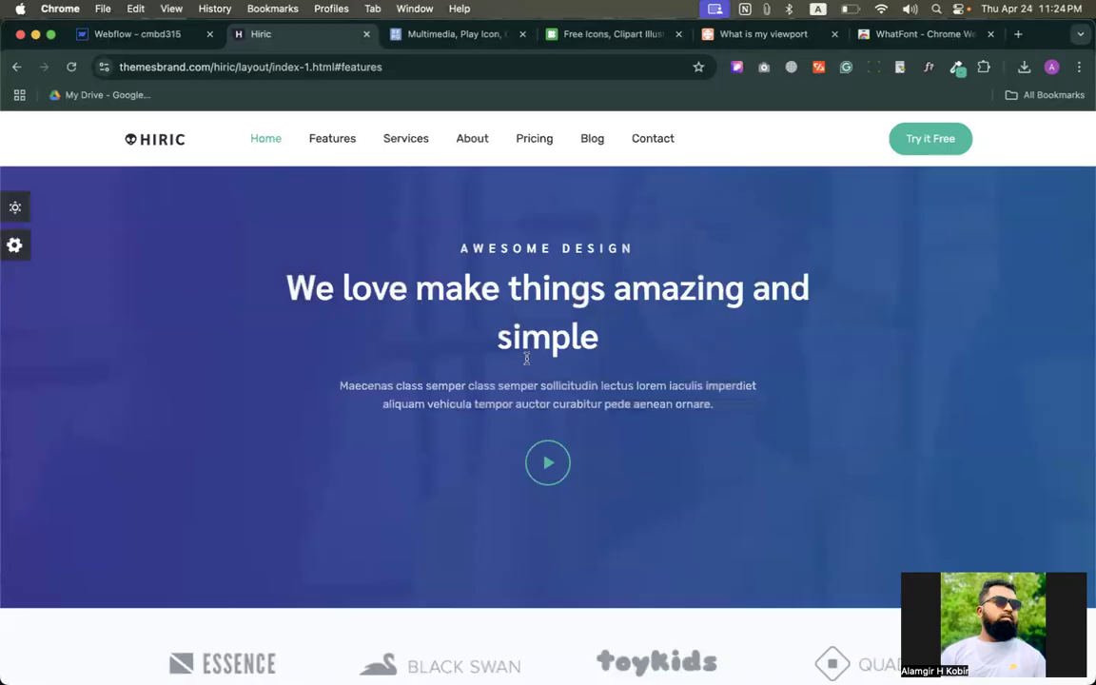
{"action": "left_click", "coordinate": [144, 39]}
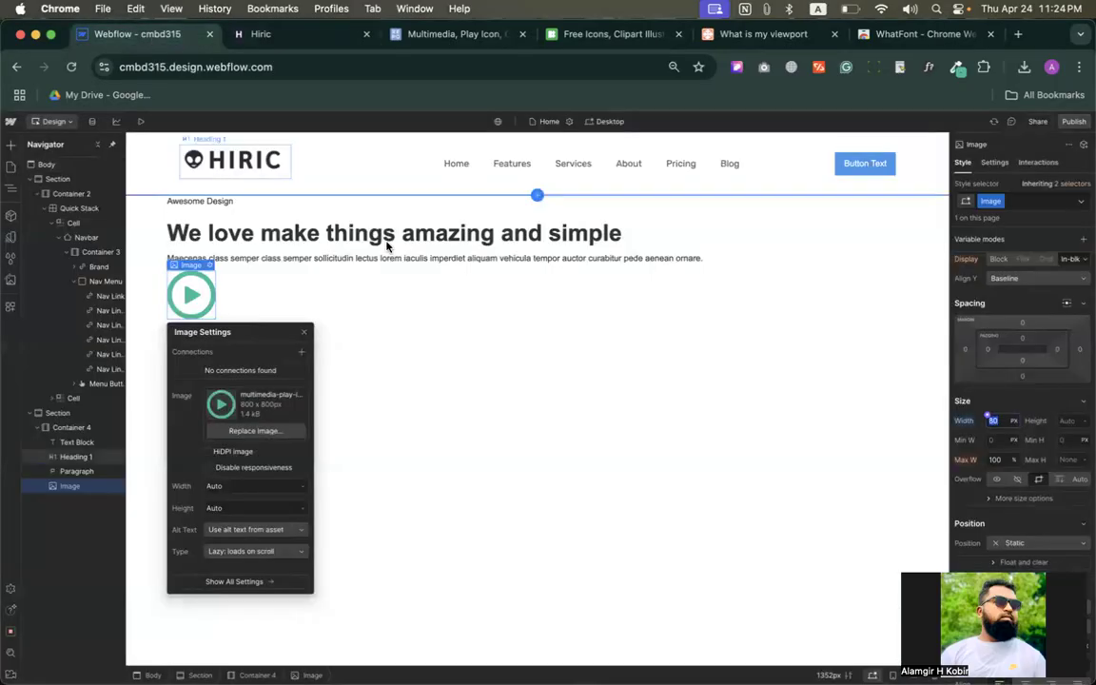
Centre-align the "Awesome Design" text block, the main heading and the paragraph in the hero section
{"action": "left_click", "coordinate": [229, 204]}
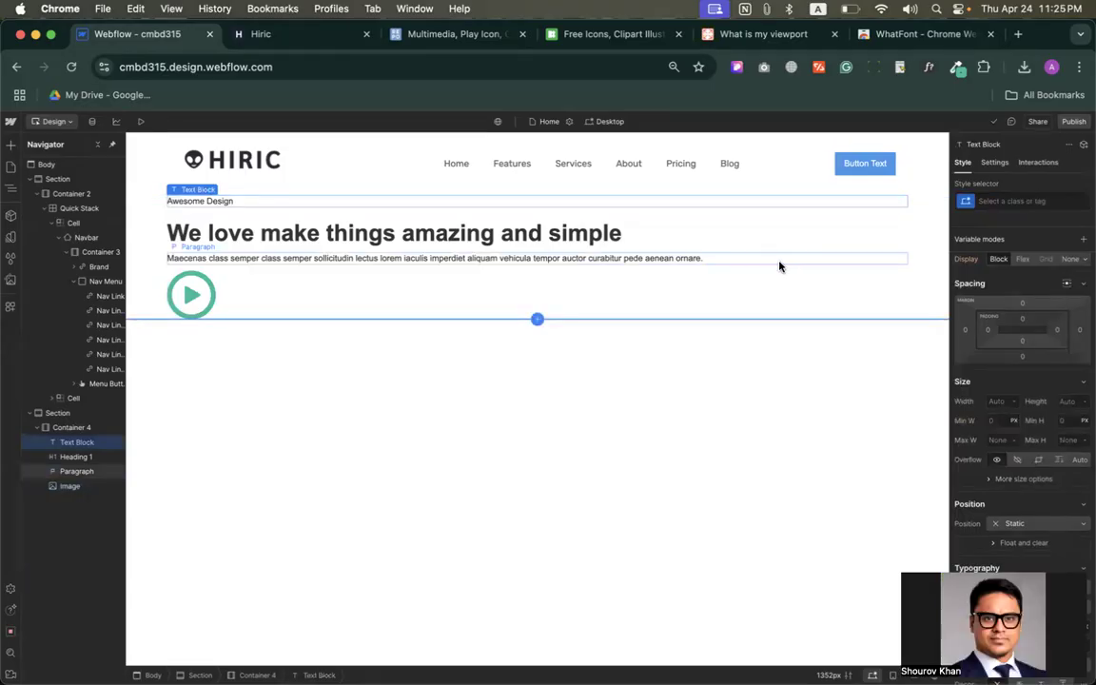
{"action": "key", "text": "ctrl+Left"}
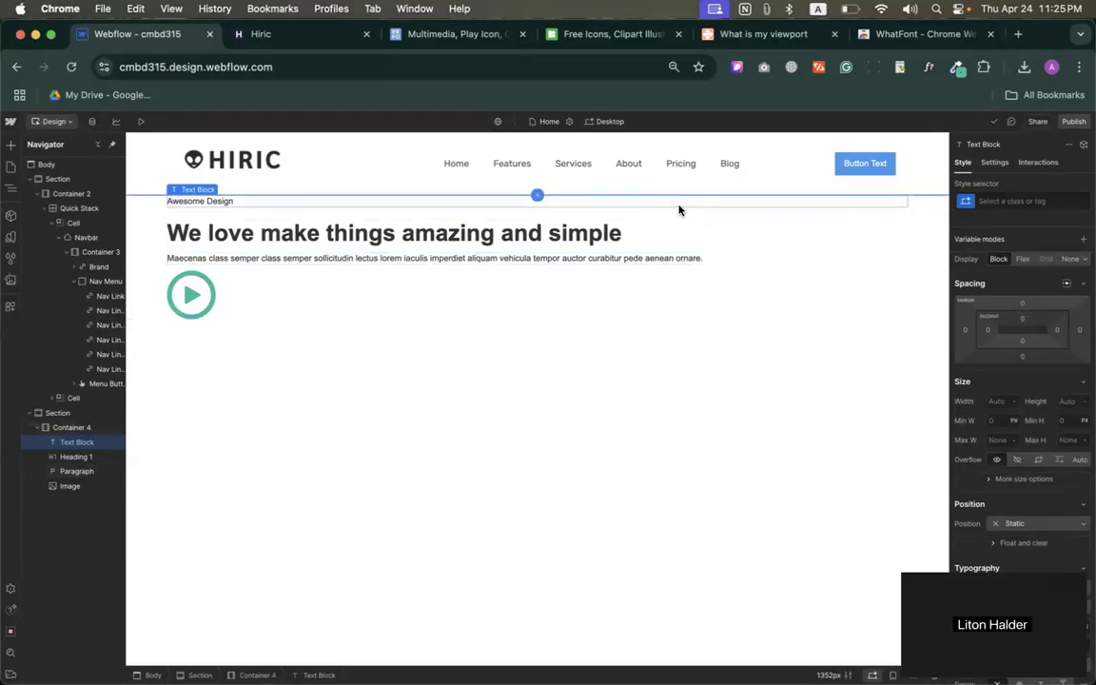
{"action": "scroll", "coordinate": [953, 416], "scroll_direction": "down", "scroll_amount": 3}
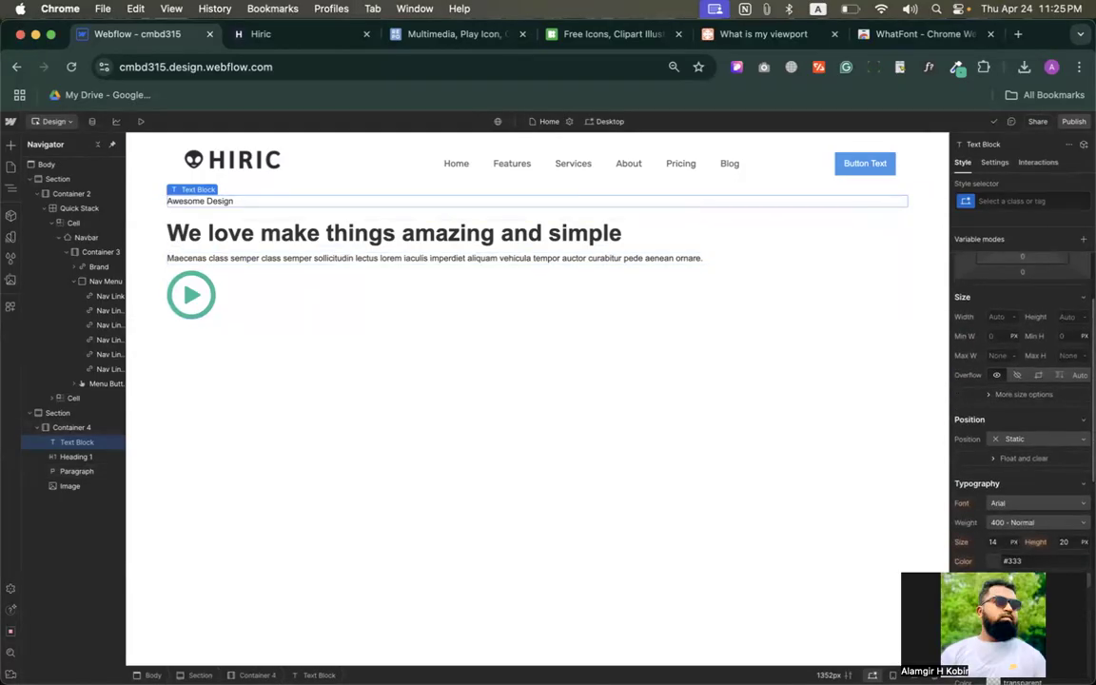
{"action": "left_click", "coordinate": [530, 242]}
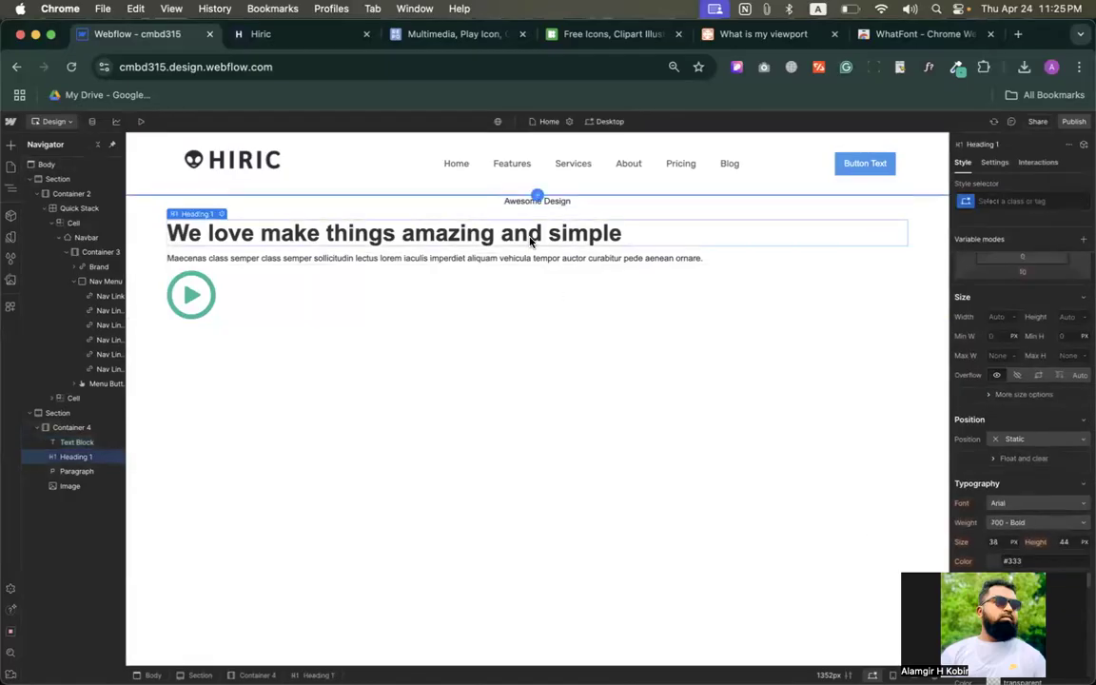
{"action": "left_click", "coordinate": [601, 257]}
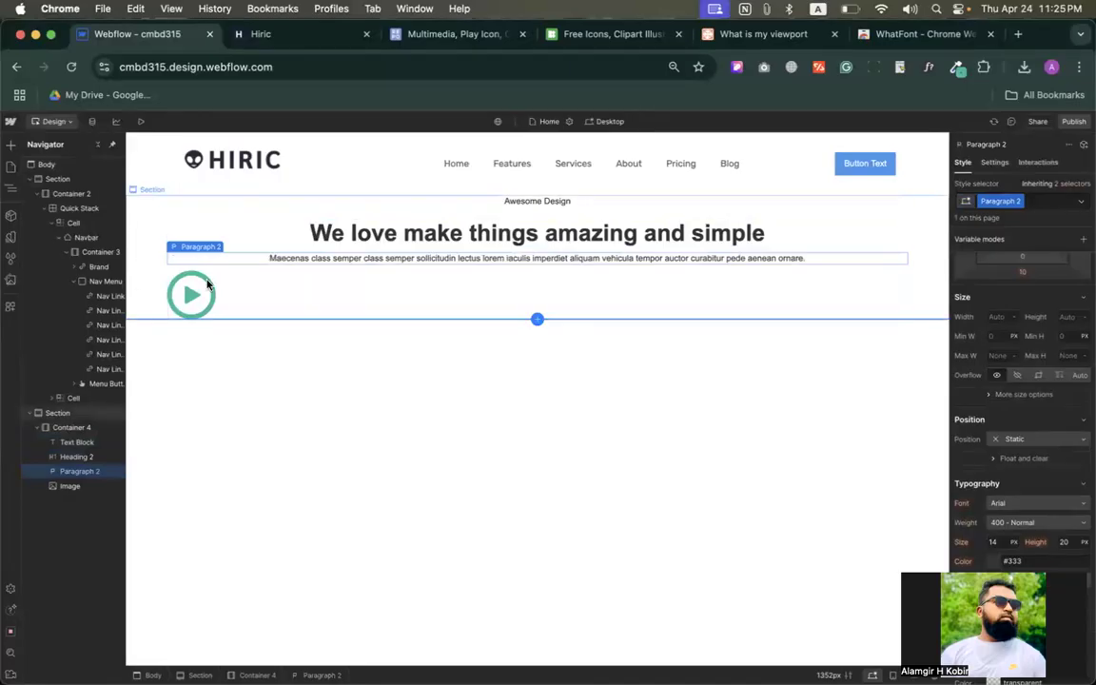
Add a div block below the hero paragraph and move the play icon image into it
{"action": "left_click", "coordinate": [225, 286]}
{"action": "left_click", "coordinate": [190, 296]}
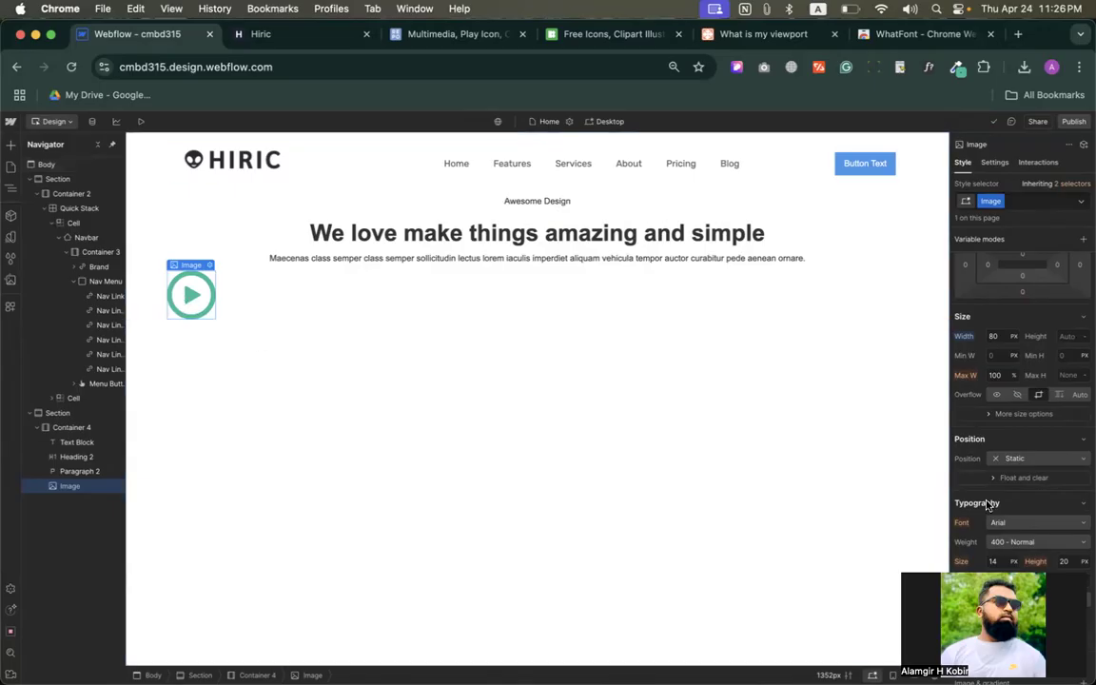
{"action": "scroll", "coordinate": [1013, 514], "scroll_direction": "down", "scroll_amount": 2}
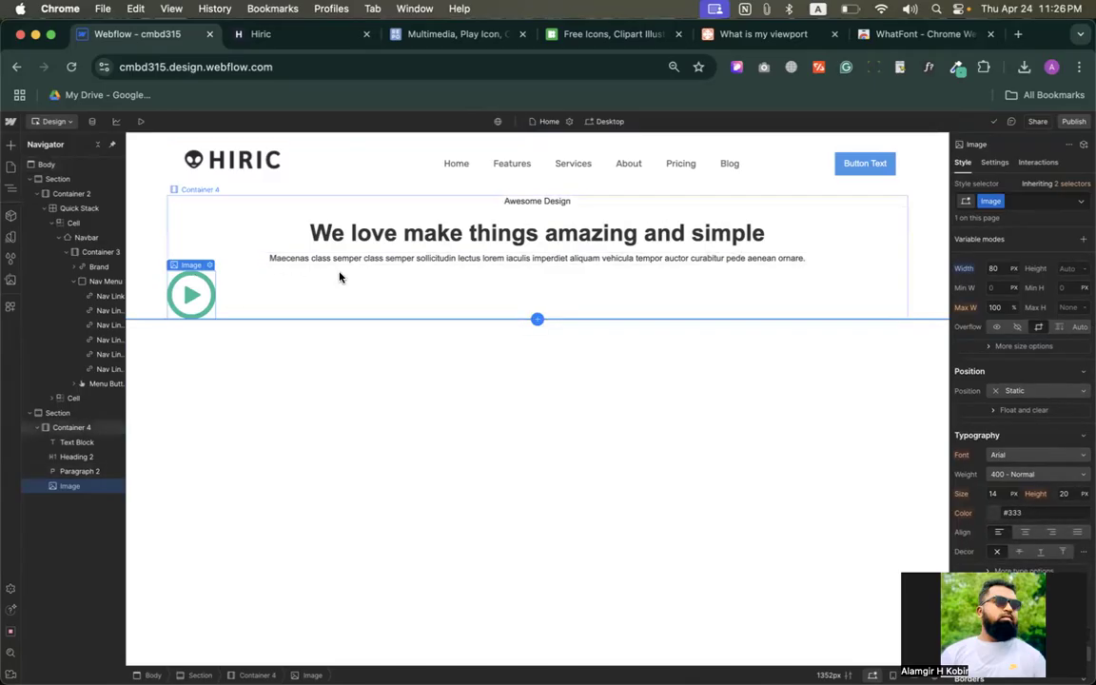
{"action": "left_click", "coordinate": [11, 145]}
{"action": "left_click_drag", "start_coordinate": [46, 381], "coordinate": [328, 287]}
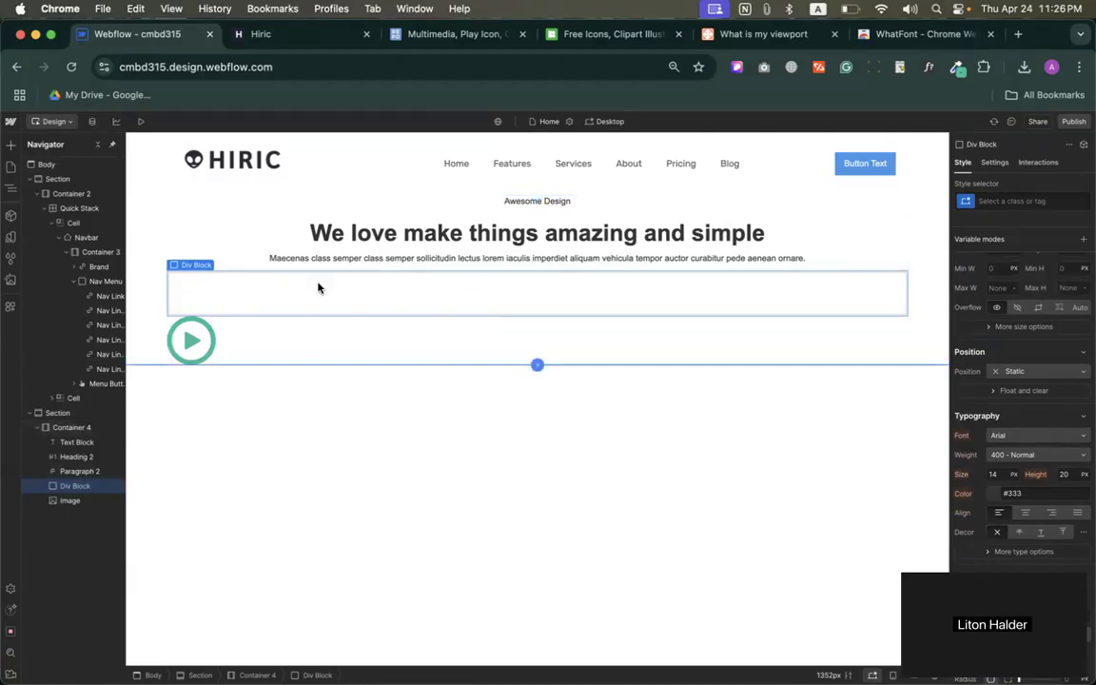
{"action": "left_click_drag", "start_coordinate": [188, 340], "coordinate": [204, 295]}
{"action": "left_click", "coordinate": [270, 304]}
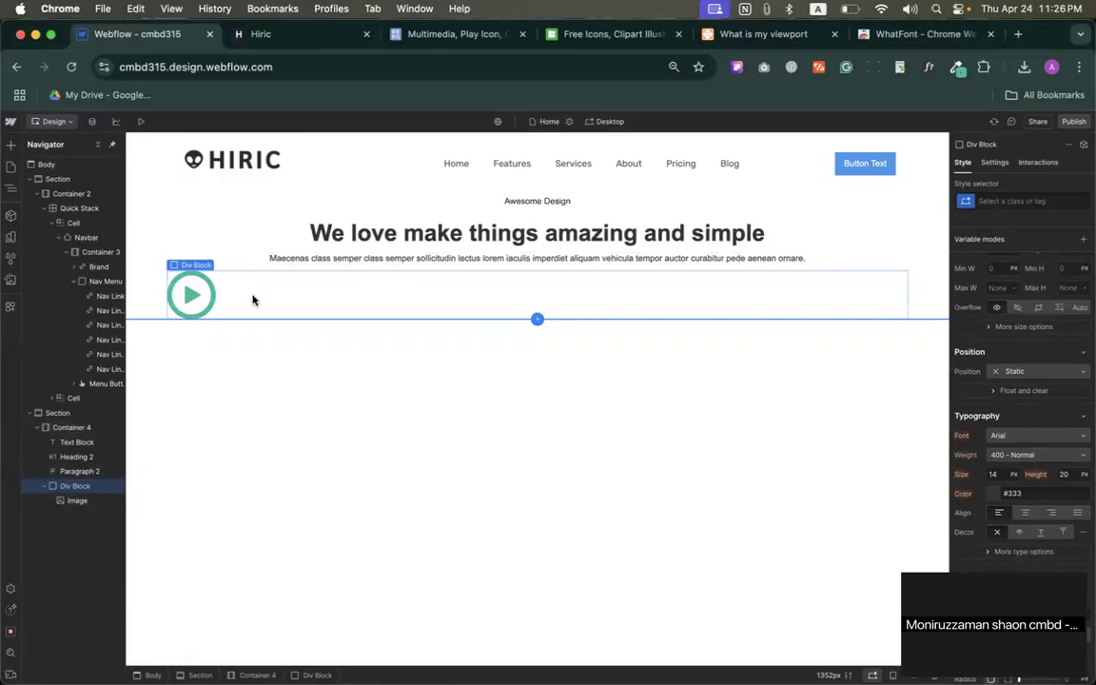
Set the play icon's div block to flex display with centre alignment on both axes
{"action": "scroll", "coordinate": [1017, 392], "scroll_direction": "up", "scroll_amount": 4}
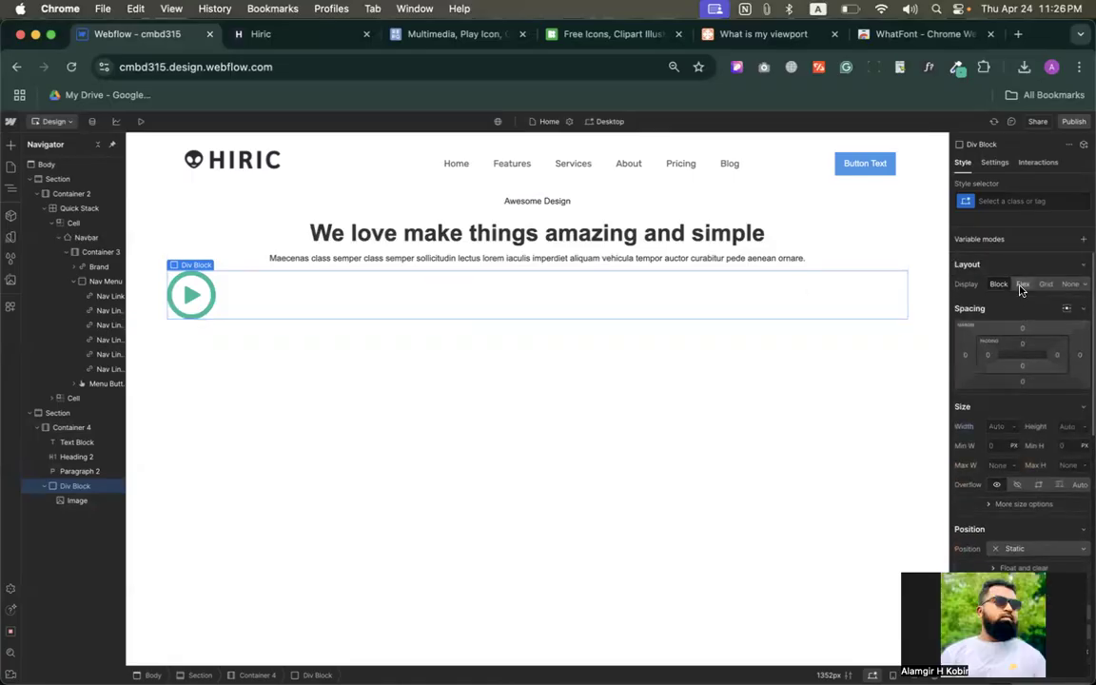
{"action": "left_click", "coordinate": [1022, 284]}
{"action": "left_click", "coordinate": [1006, 337]}
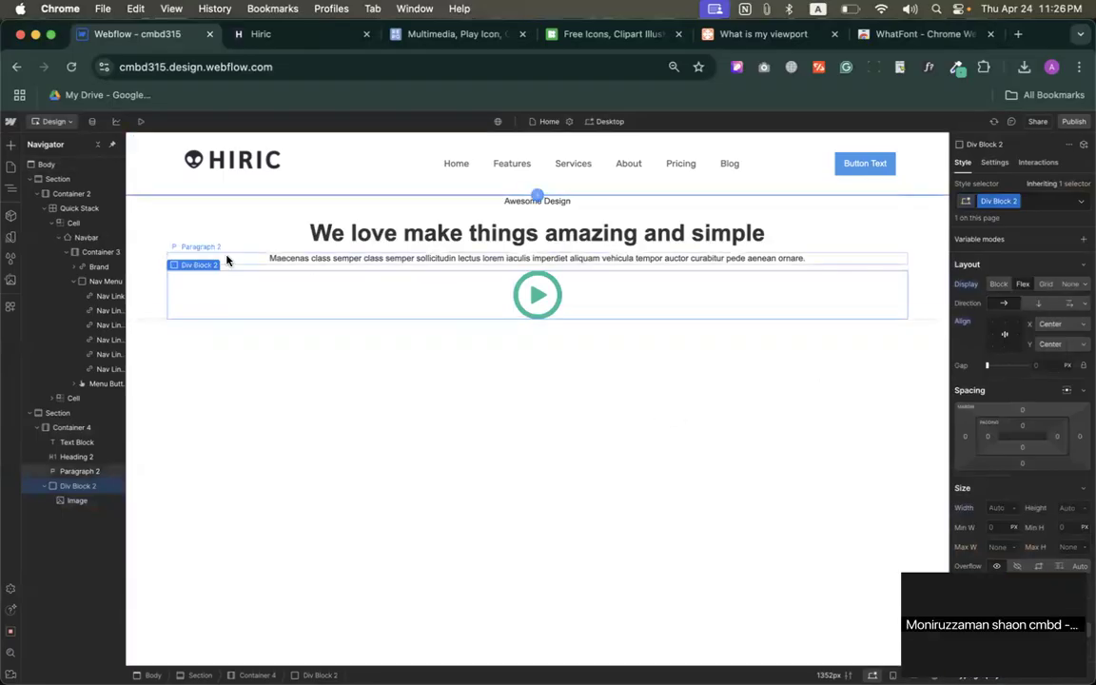
Compare the hero section's spacing with the Hiric page and give the Webflow hero section a 100 px top margin
{"action": "left_click", "coordinate": [148, 213]}
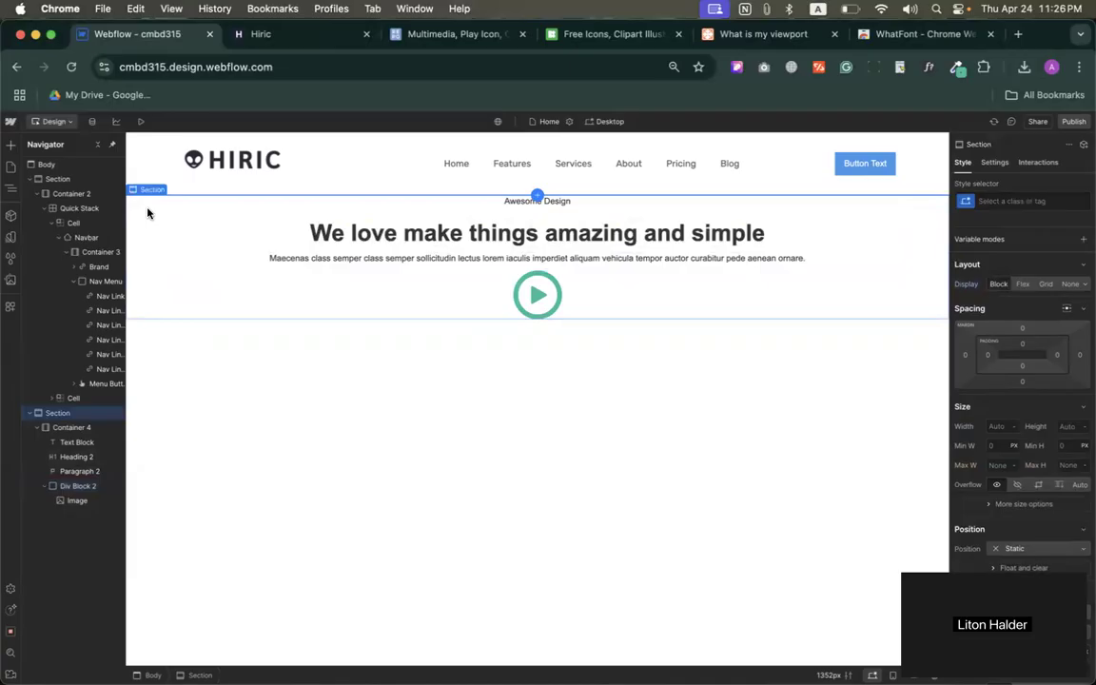
{"action": "left_click", "coordinate": [280, 35]}
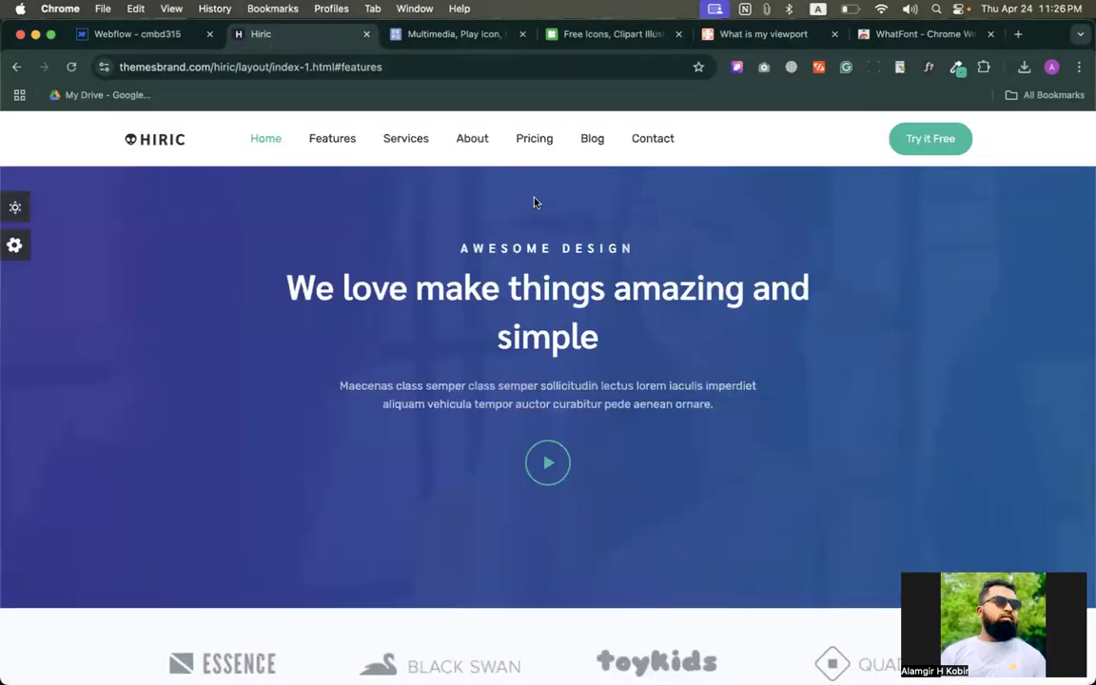
{"action": "left_click", "coordinate": [149, 33]}
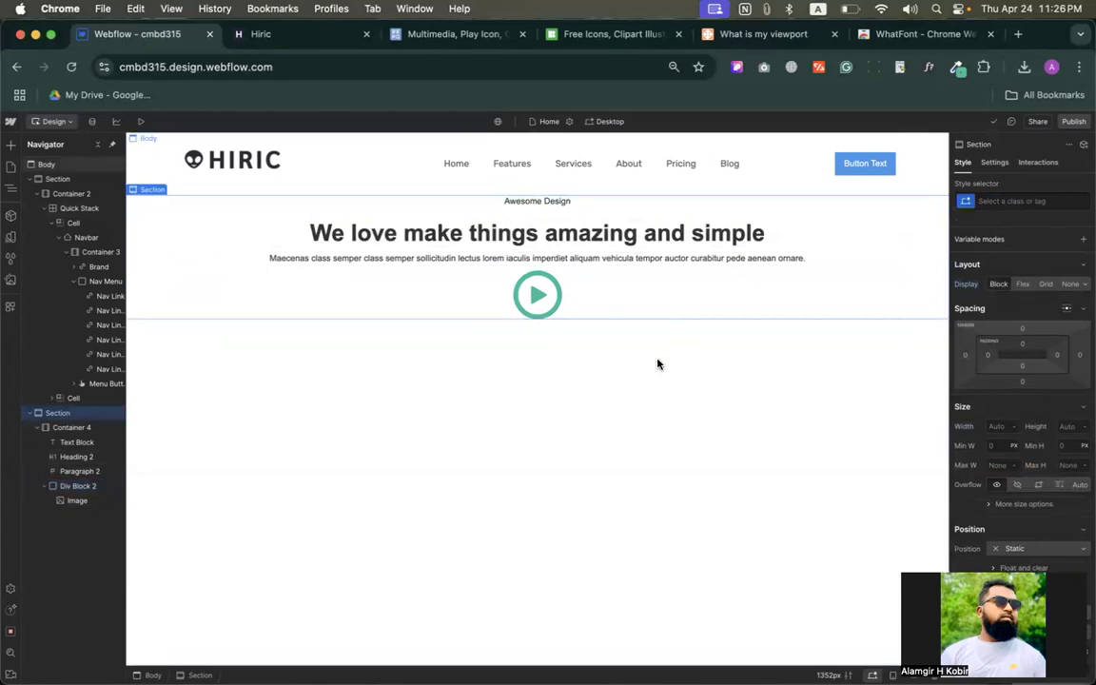
{"action": "left_click", "coordinate": [1025, 328]}
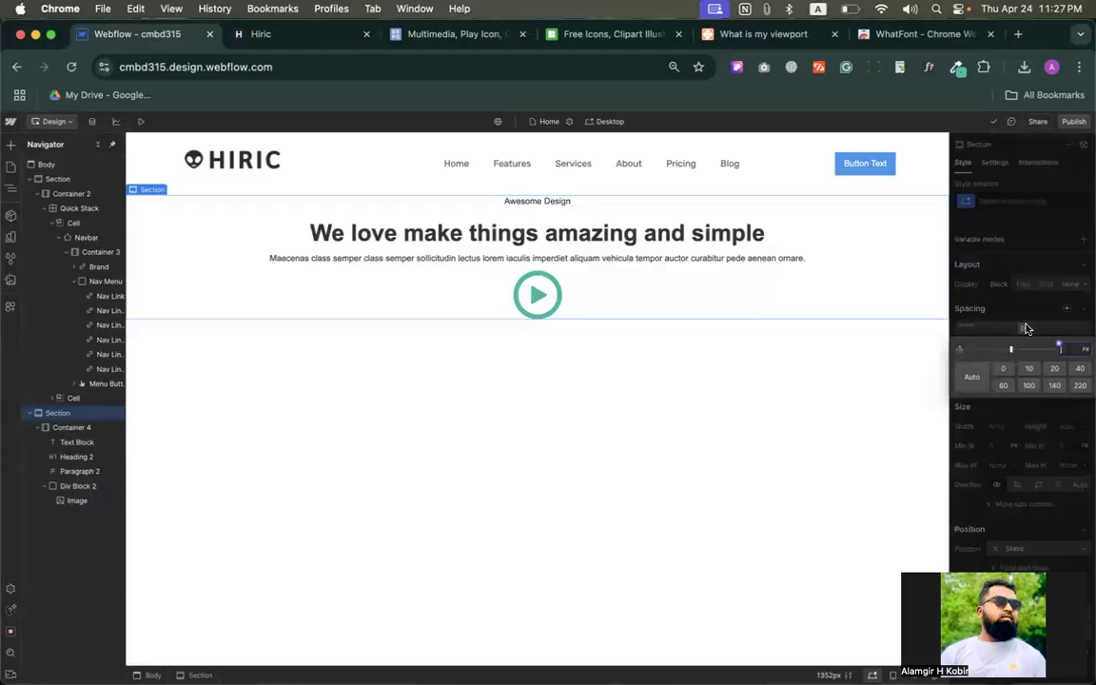
{"action": "left_click", "coordinate": [1027, 386]}
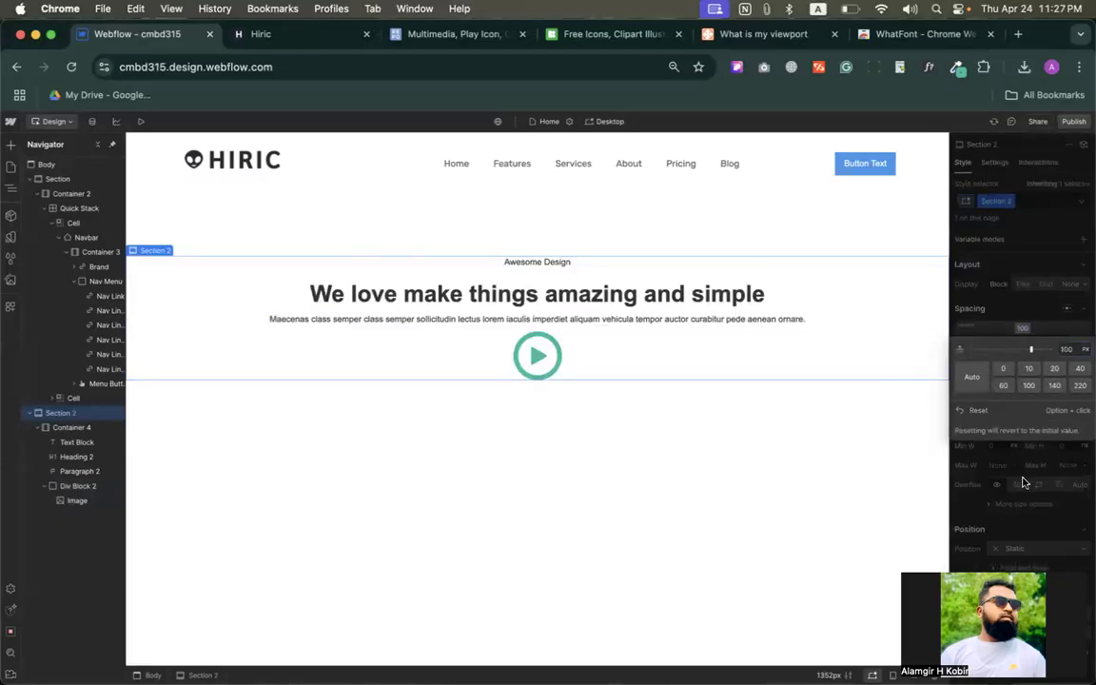
{"action": "scroll", "coordinate": [992, 426], "scroll_direction": "down", "scroll_amount": 10}
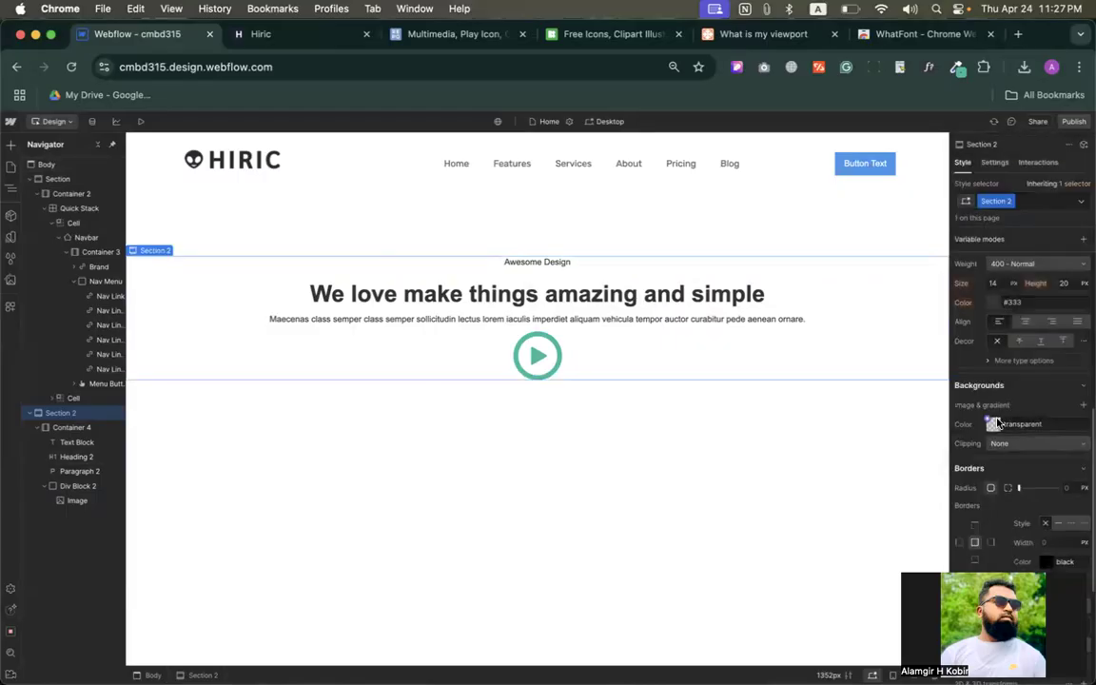
Give the hero section a red #b02b2b background colour
{"action": "left_click", "coordinate": [992, 426]}
{"action": "left_click", "coordinate": [1057, 467]}
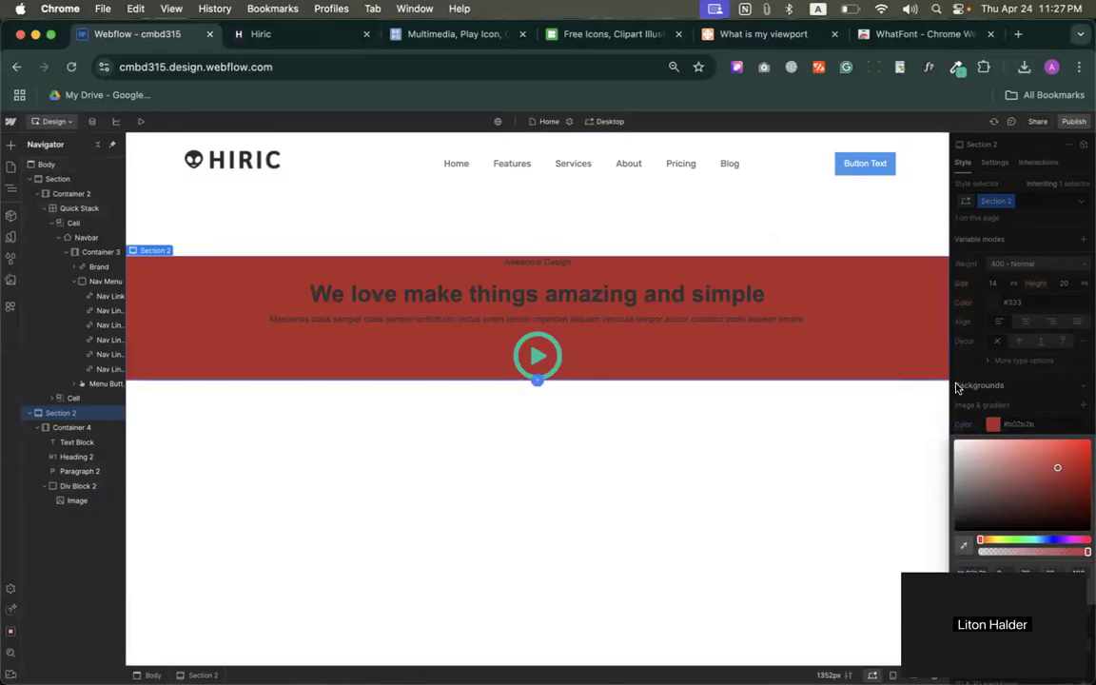
{"action": "left_click", "coordinate": [990, 414]}
Reset the hero section's top margin
{"action": "scroll", "coordinate": [1008, 400], "scroll_direction": "up", "scroll_amount": 6}
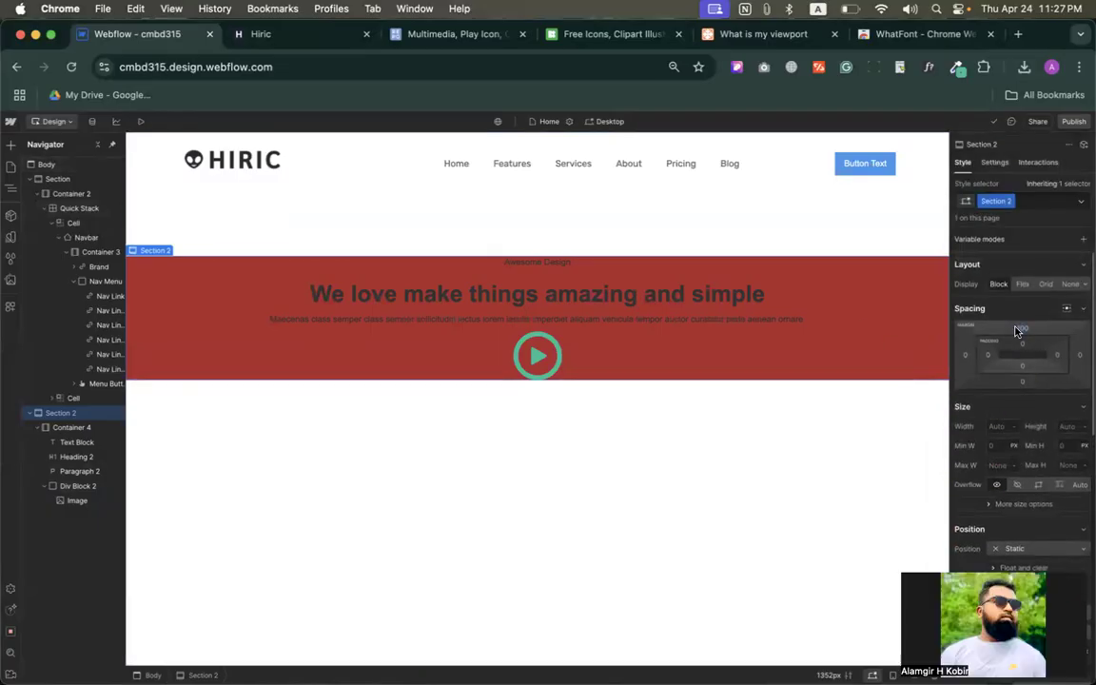
{"action": "left_click", "coordinate": [1021, 331]}
{"action": "left_click", "coordinate": [972, 410]}
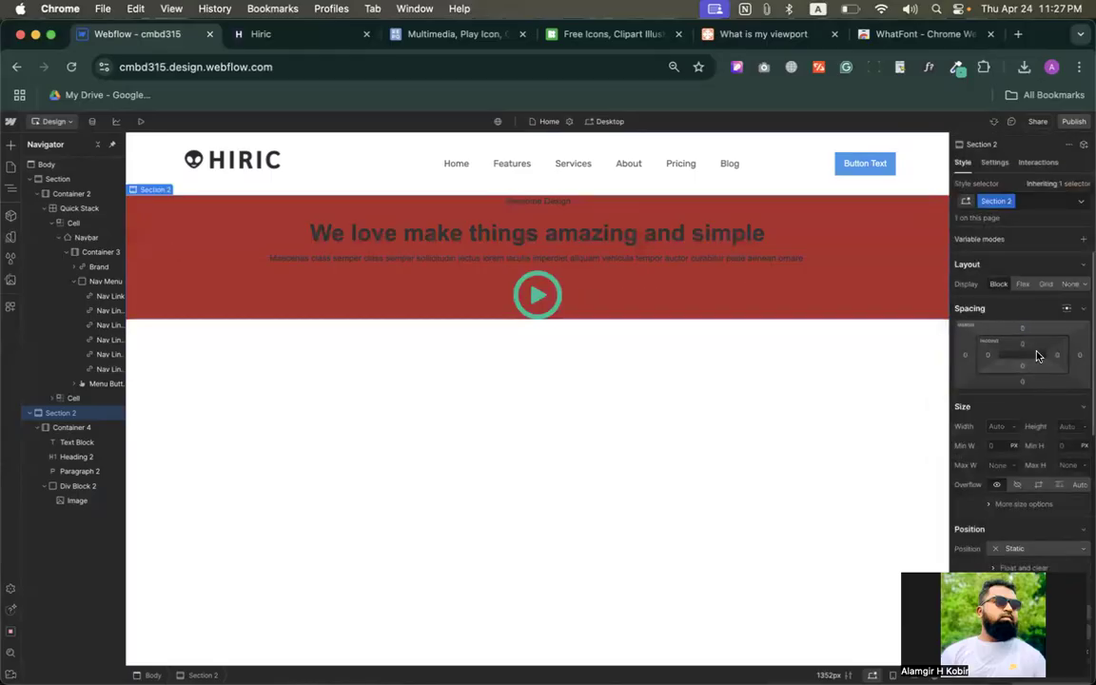
{"action": "left_click", "coordinate": [1022, 348]}
{"action": "left_click", "coordinate": [1005, 401]}
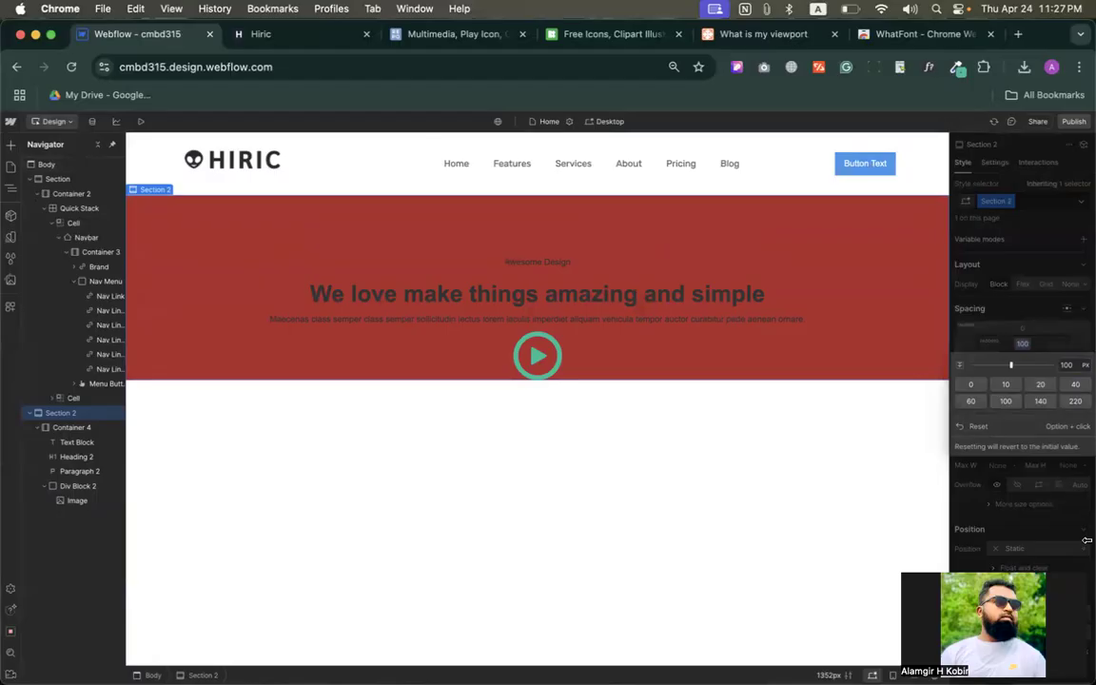
{"action": "left_click", "coordinate": [975, 427]}
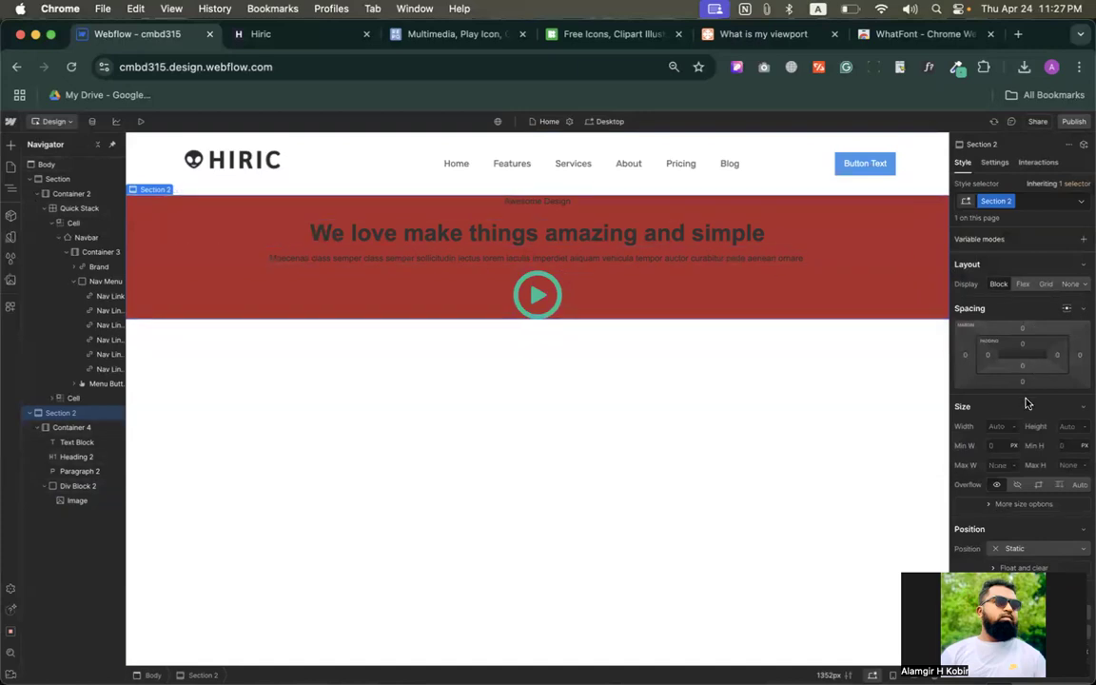
Set both the top and bottom padding of the hero section to 140 px
{"action": "left_click", "coordinate": [1022, 343]}
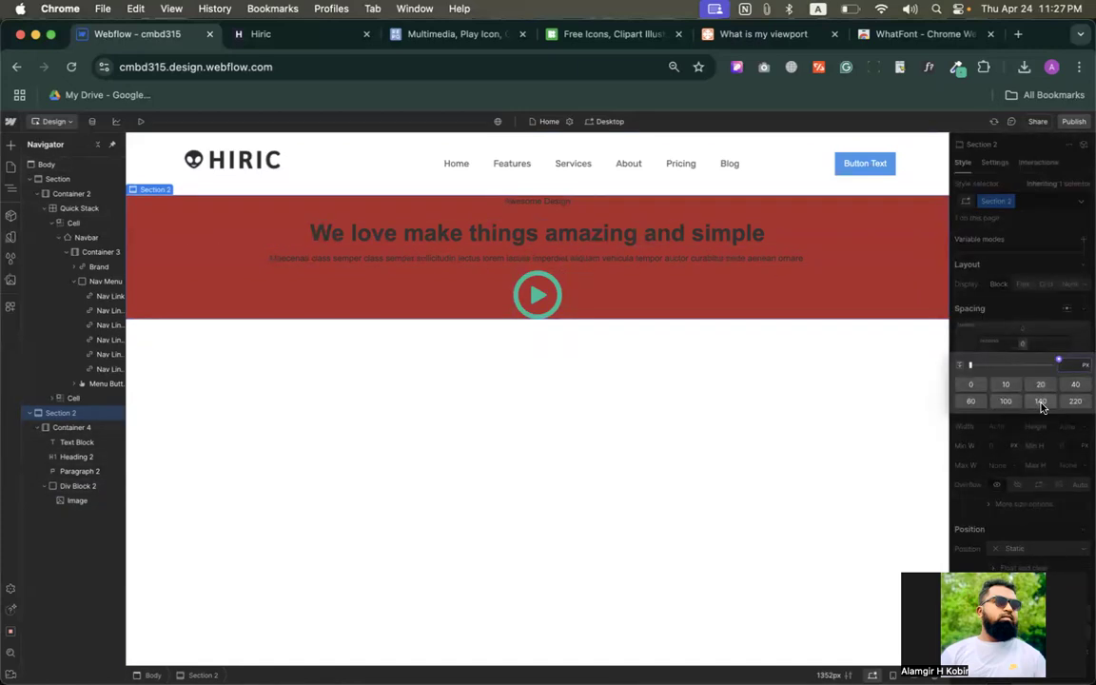
{"action": "left_click", "coordinate": [1041, 401]}
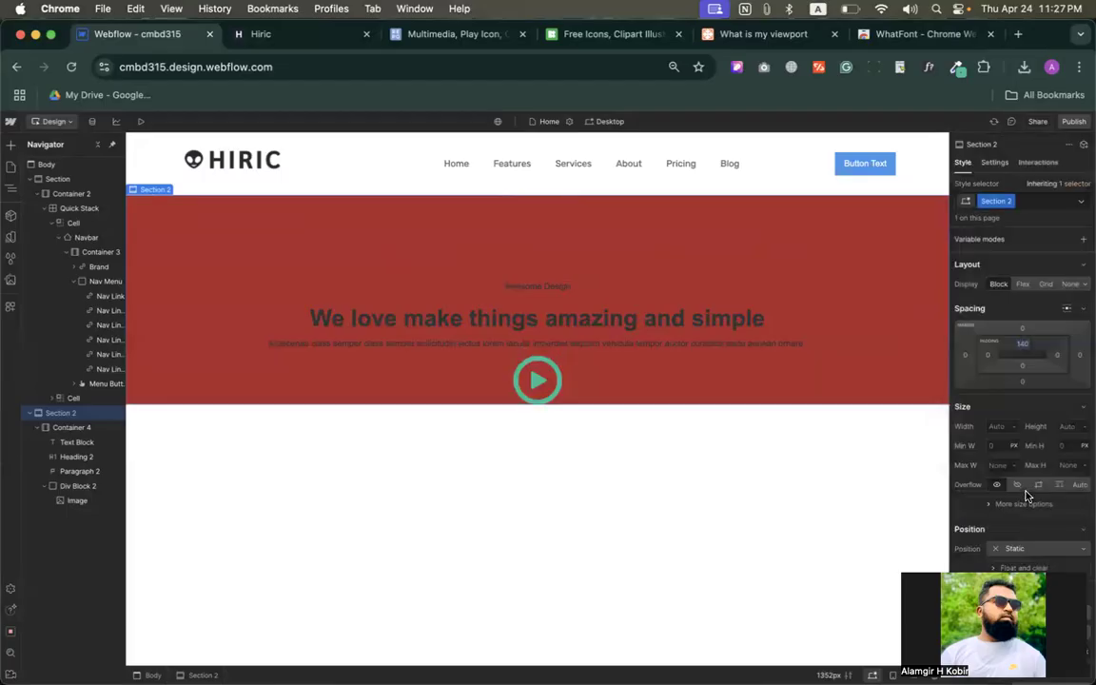
{"action": "left_click", "coordinate": [1021, 366]}
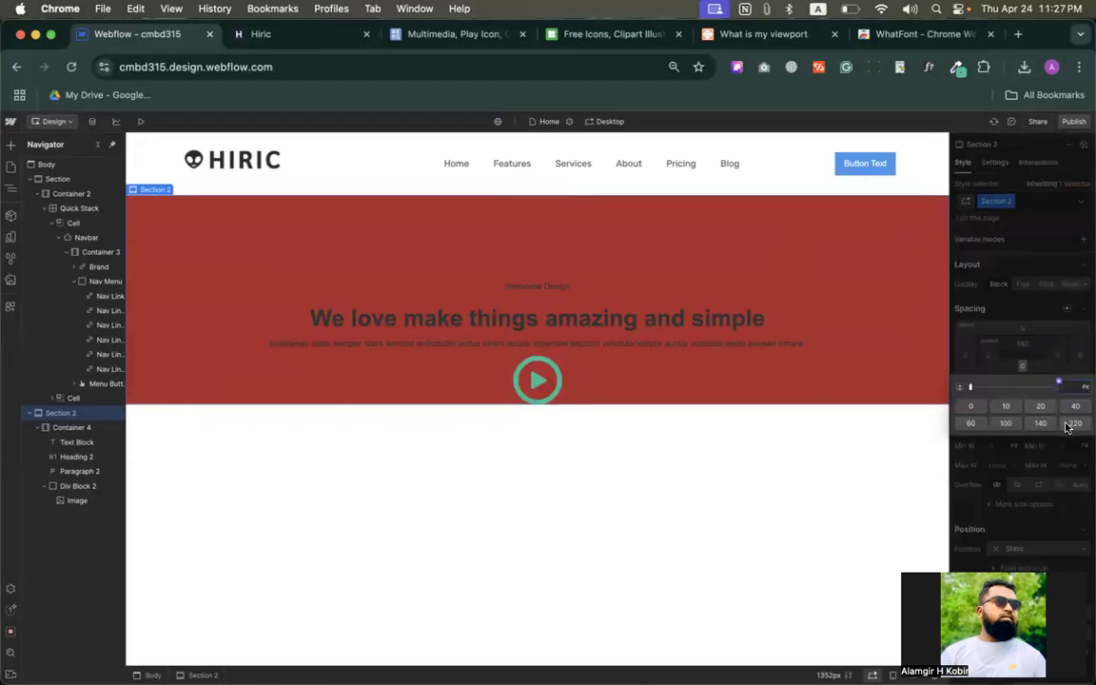
{"action": "left_click", "coordinate": [1041, 423]}
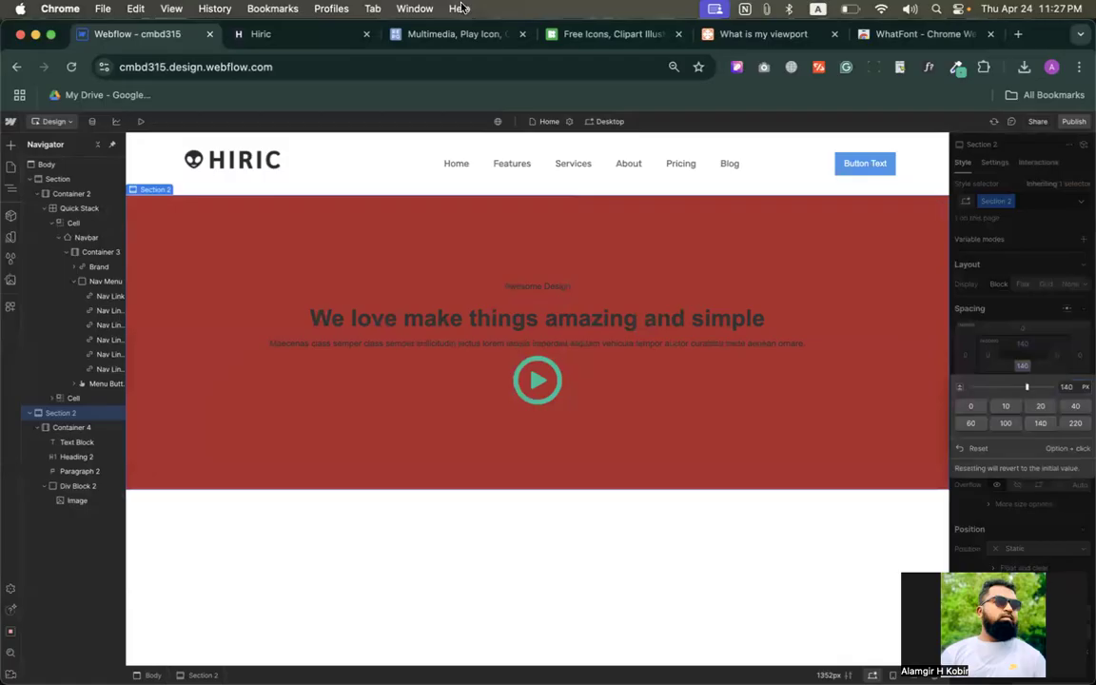
Search the web for "page rular" in a new browser tab and add the Page Ruler extension to Chrome
{"action": "left_click", "coordinate": [290, 38]}
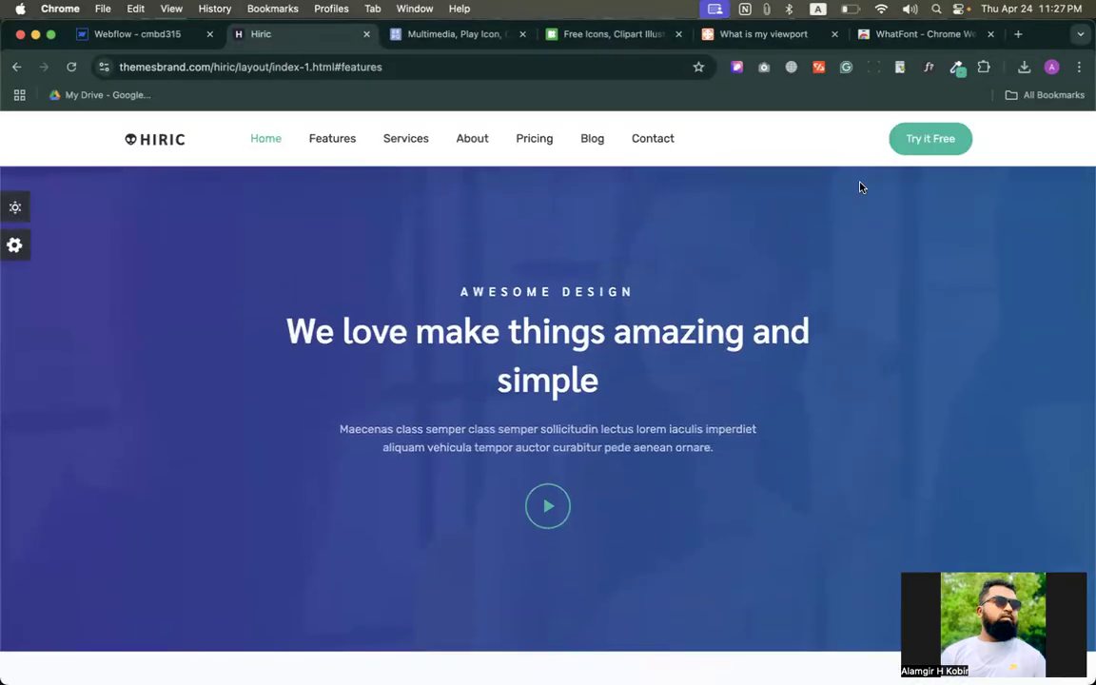
{"action": "right_click", "coordinate": [328, 40]}
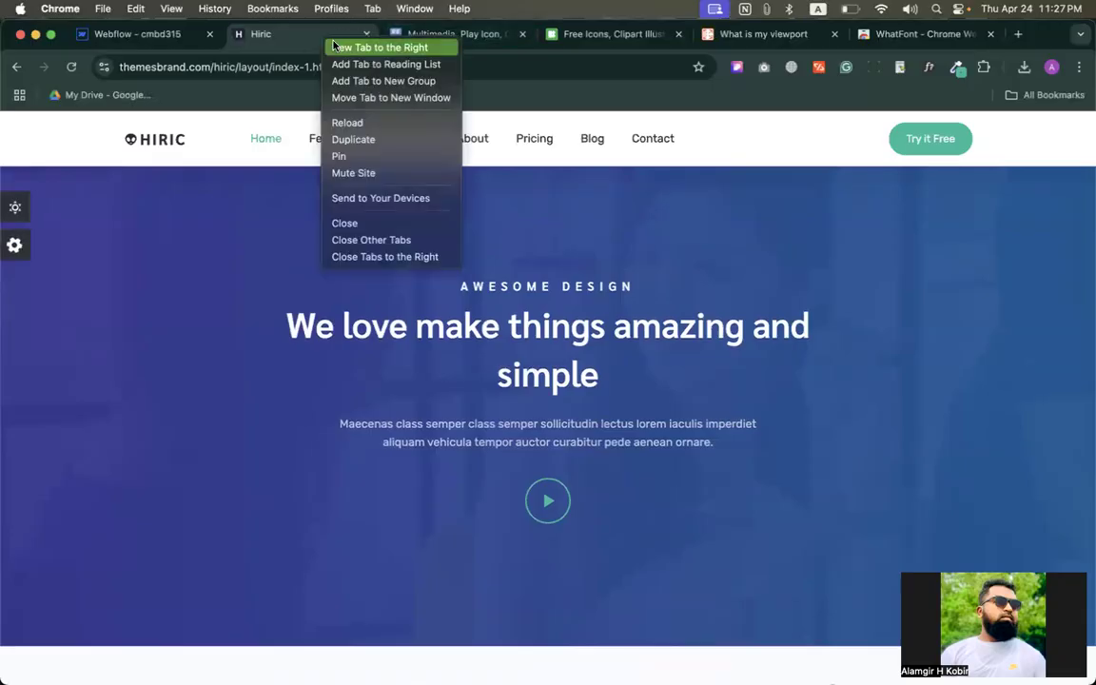
{"action": "left_click", "coordinate": [332, 45]}
{"action": "type", "text": "page "}
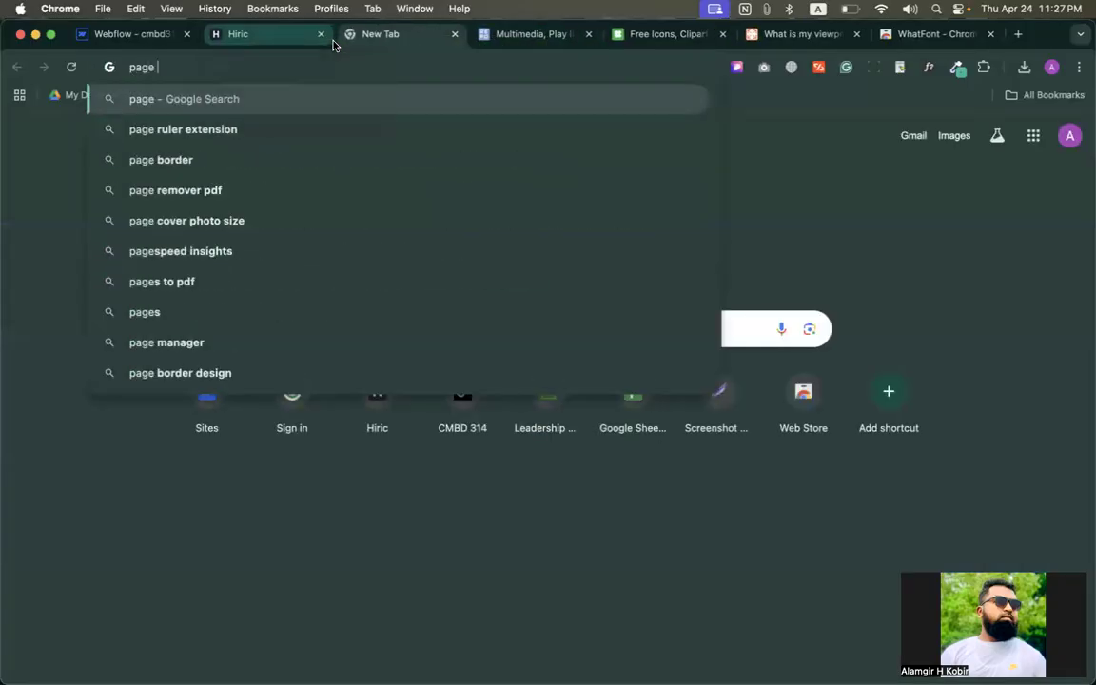
{"action": "type", "text": "rular"}
{"action": "key", "text": "Return"}
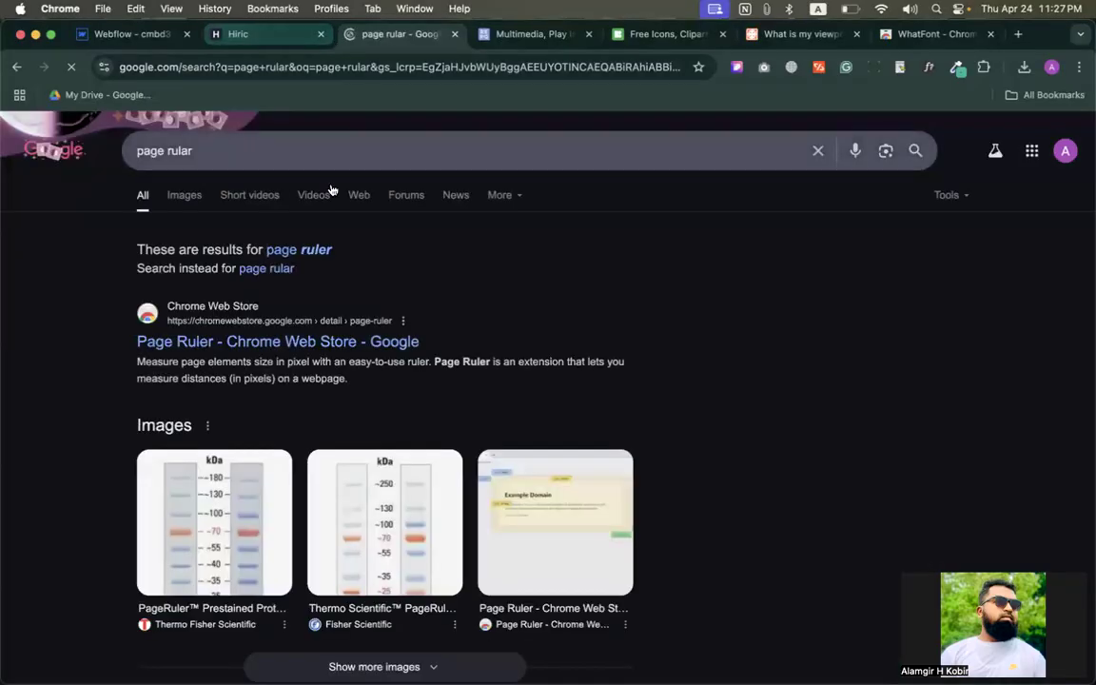
{"action": "left_click", "coordinate": [230, 351]}
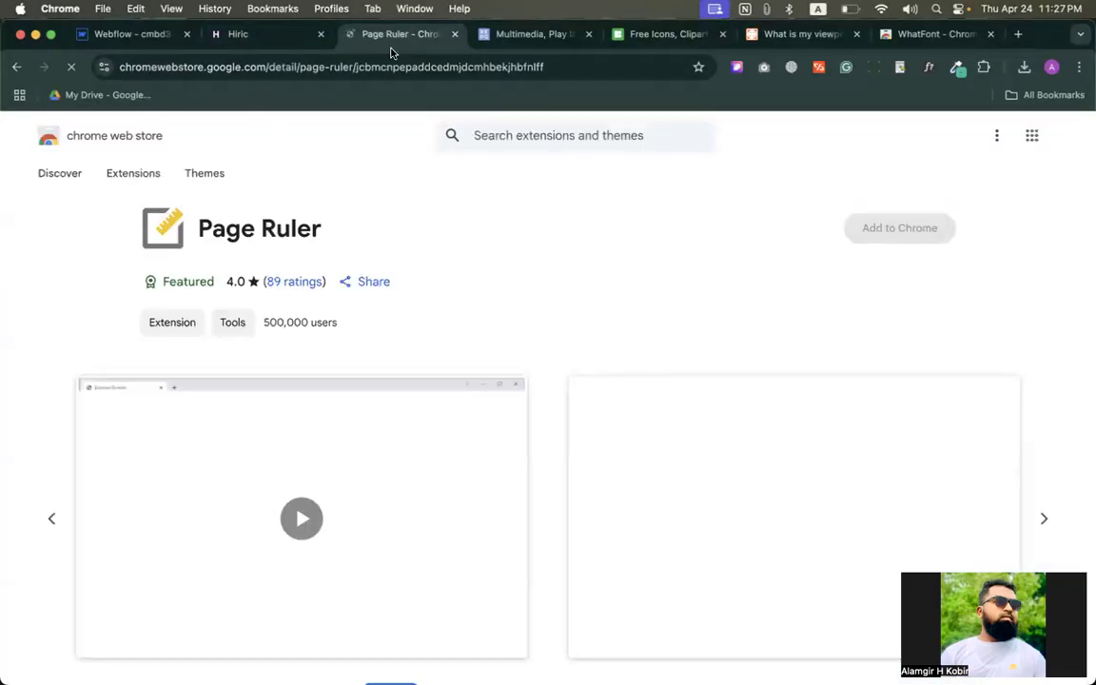
{"action": "left_click", "coordinate": [921, 238]}
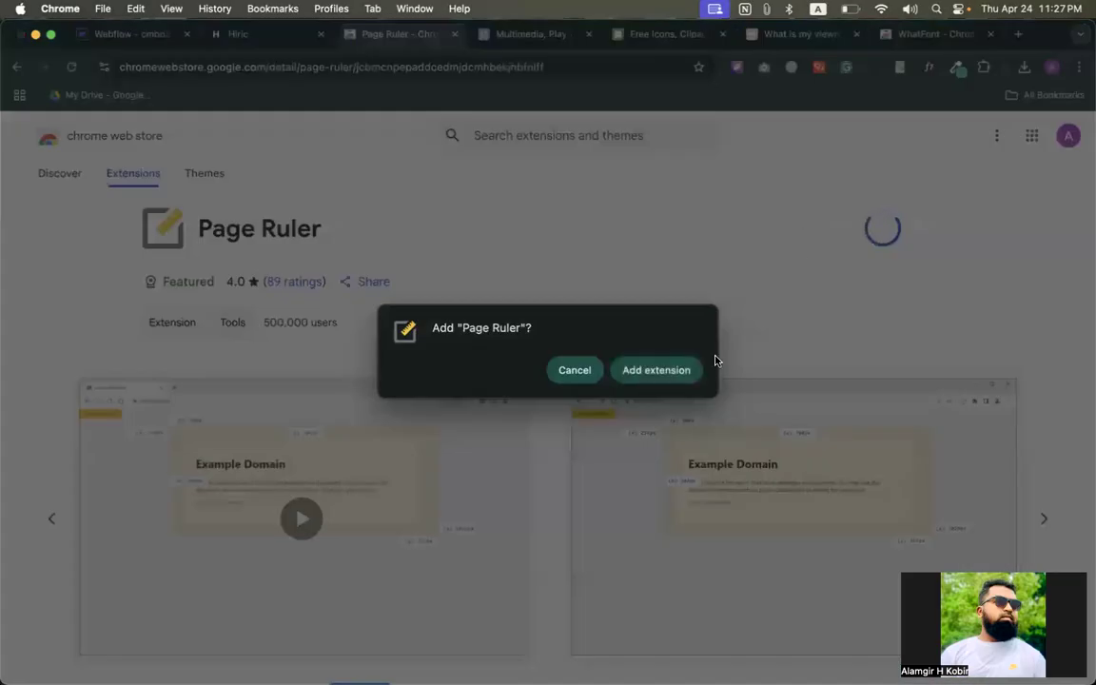
{"action": "left_click", "coordinate": [669, 374]}
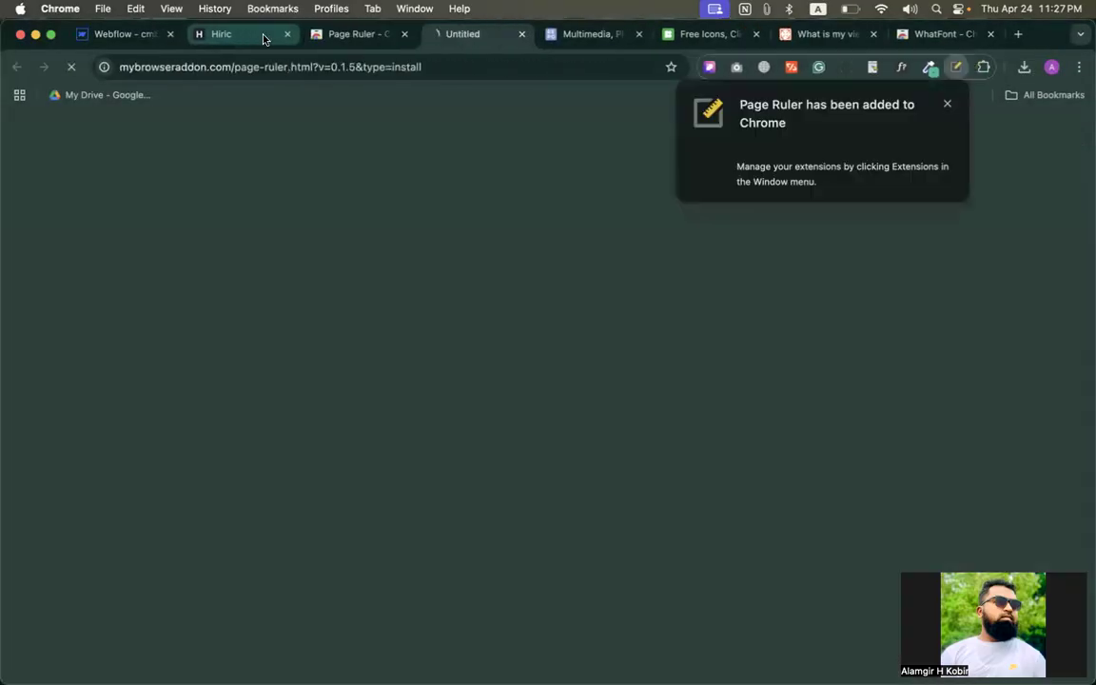
Return to the Hiric page and pin the Page Ruler extension in the browser
{"action": "left_click", "coordinate": [265, 35]}
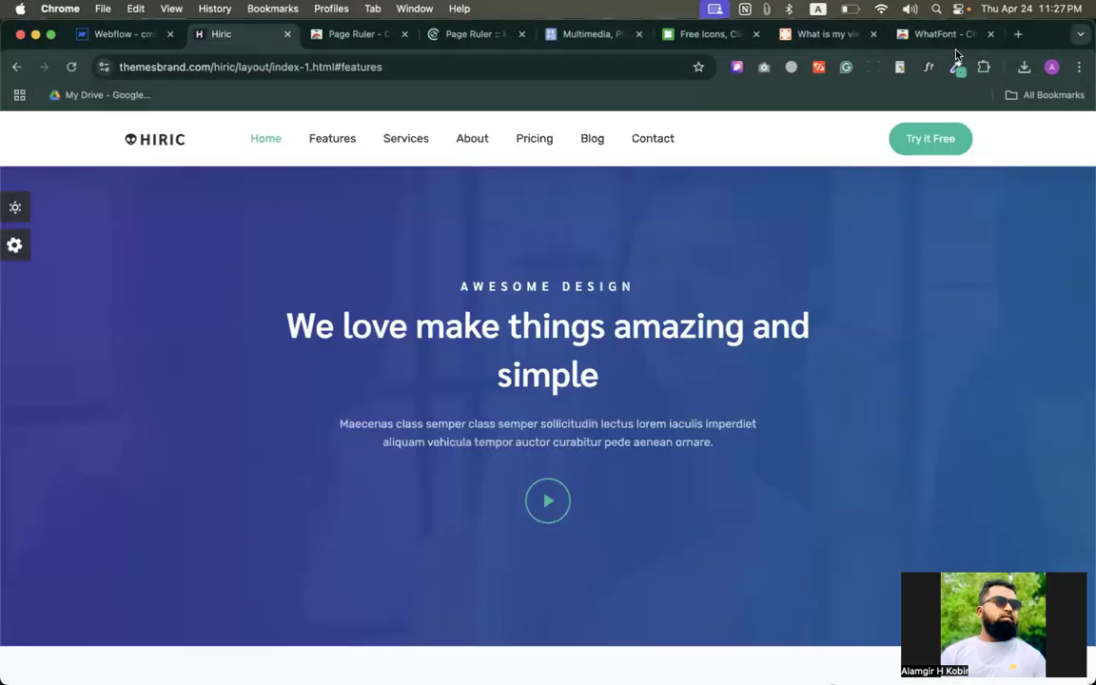
{"action": "left_click", "coordinate": [984, 67]}
{"action": "scroll", "coordinate": [932, 285], "scroll_direction": "down", "scroll_amount": 3}
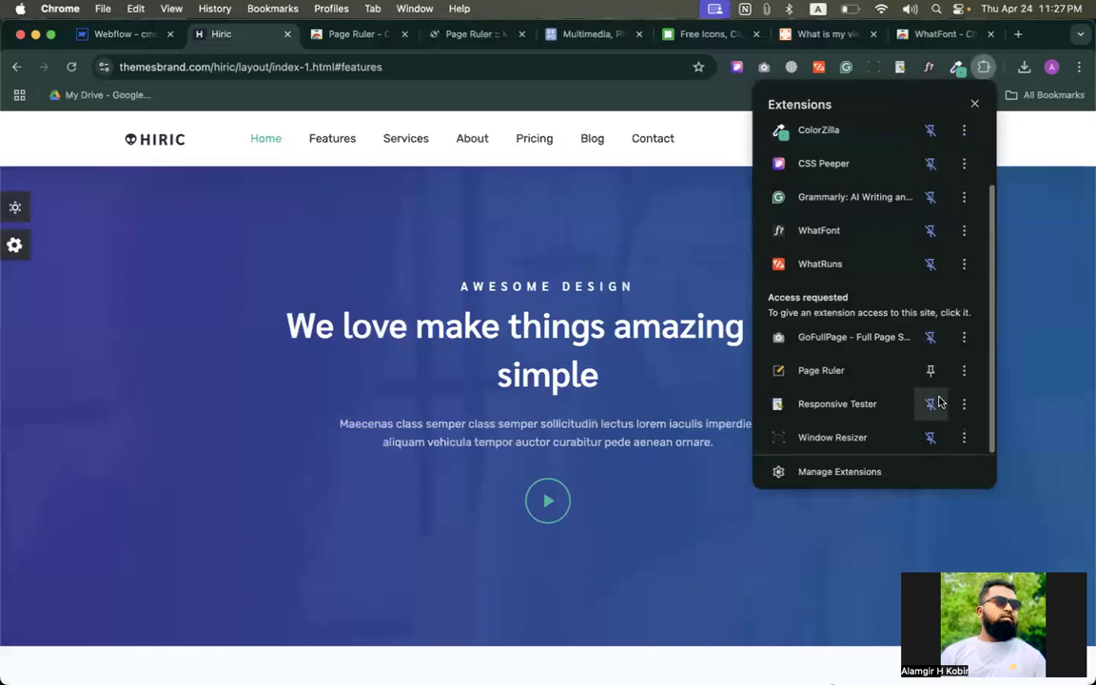
{"action": "left_click", "coordinate": [935, 371]}
{"action": "left_click", "coordinate": [614, 271]}
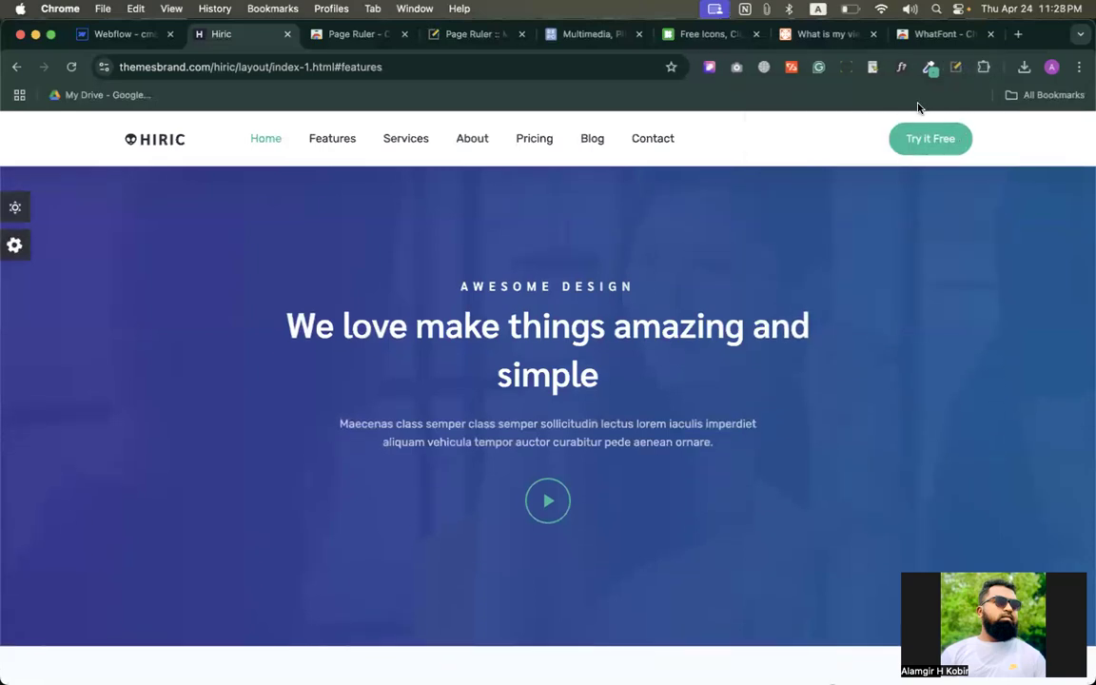
Measure the gaps above the "Awesome Design" line and below the play icon in the Hiric hero with Page Ruler
{"action": "left_click", "coordinate": [959, 66]}
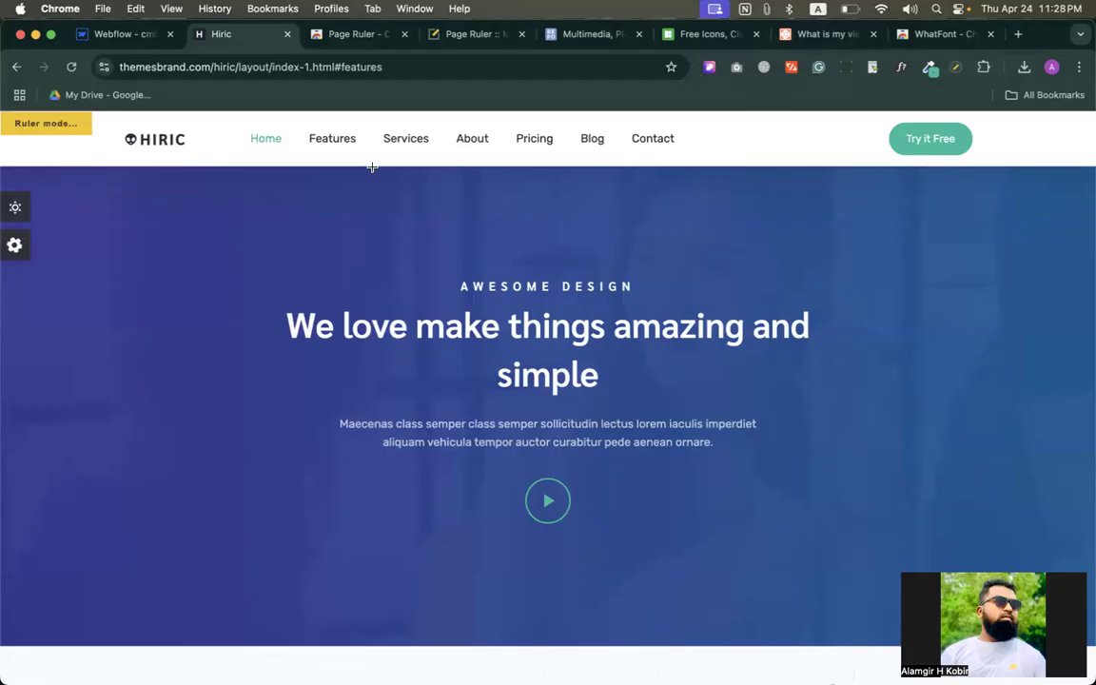
{"action": "left_click_drag", "start_coordinate": [369, 166], "coordinate": [777, 283]}
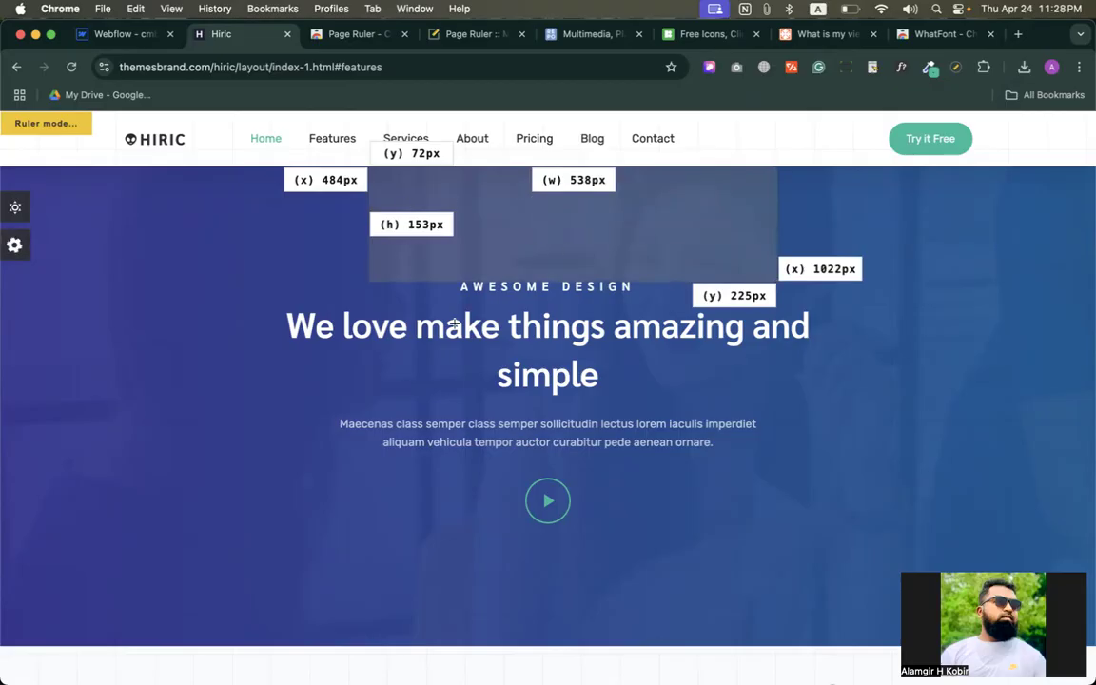
{"action": "scroll", "coordinate": [495, 433], "scroll_direction": "down", "scroll_amount": 1}
{"action": "left_click", "coordinate": [554, 473]}
{"action": "left_click_drag", "start_coordinate": [555, 473], "coordinate": [733, 597]}
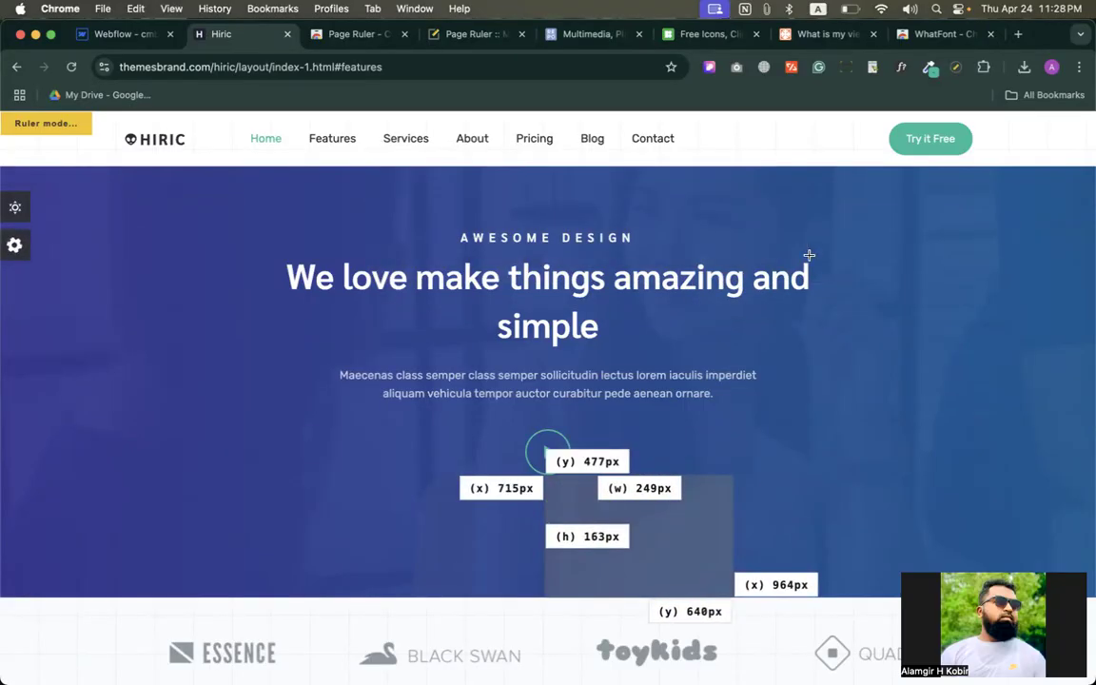
{"action": "scroll", "coordinate": [828, 246], "scroll_direction": "up", "scroll_amount": 1}
{"action": "left_click", "coordinate": [847, 67]}
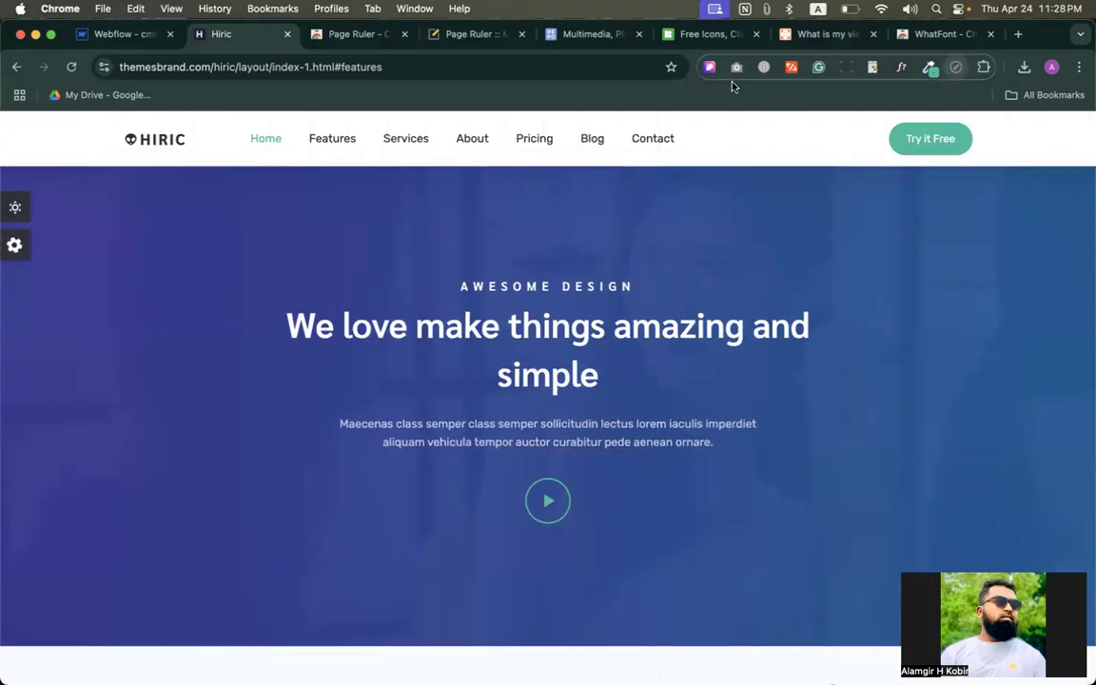
Switch to the Webflow page and set the hero section's bottom padding to 160 px and top padding to 150 px
{"action": "left_click", "coordinate": [143, 36]}
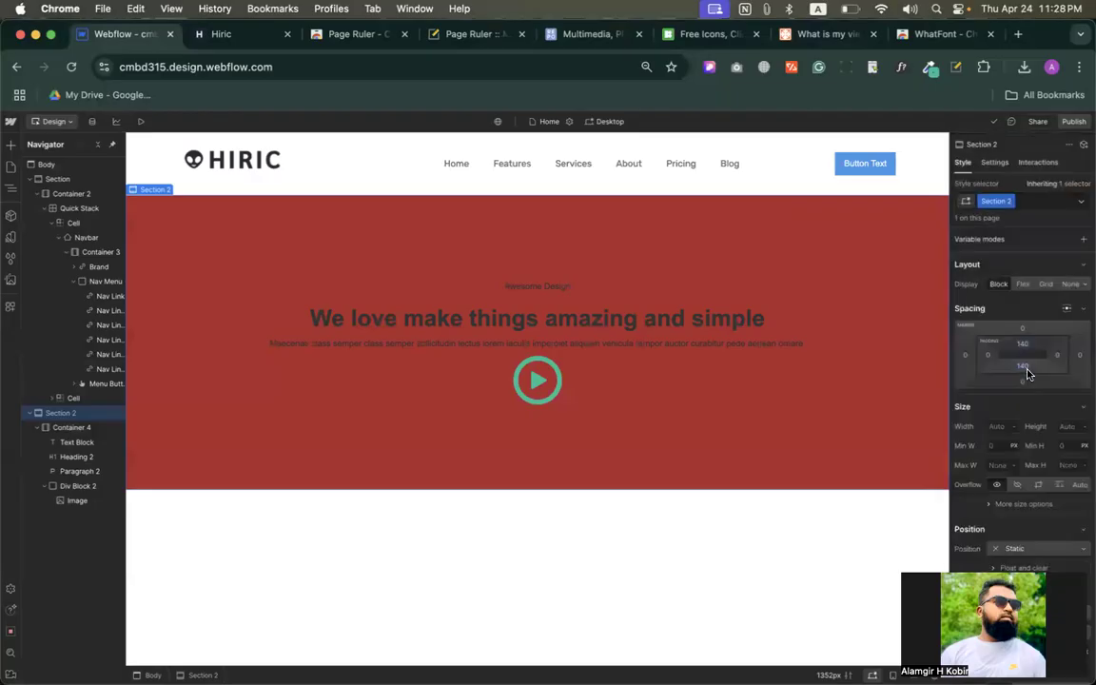
{"action": "left_click", "coordinate": [1068, 386]}
{"action": "type", "text": "1"}
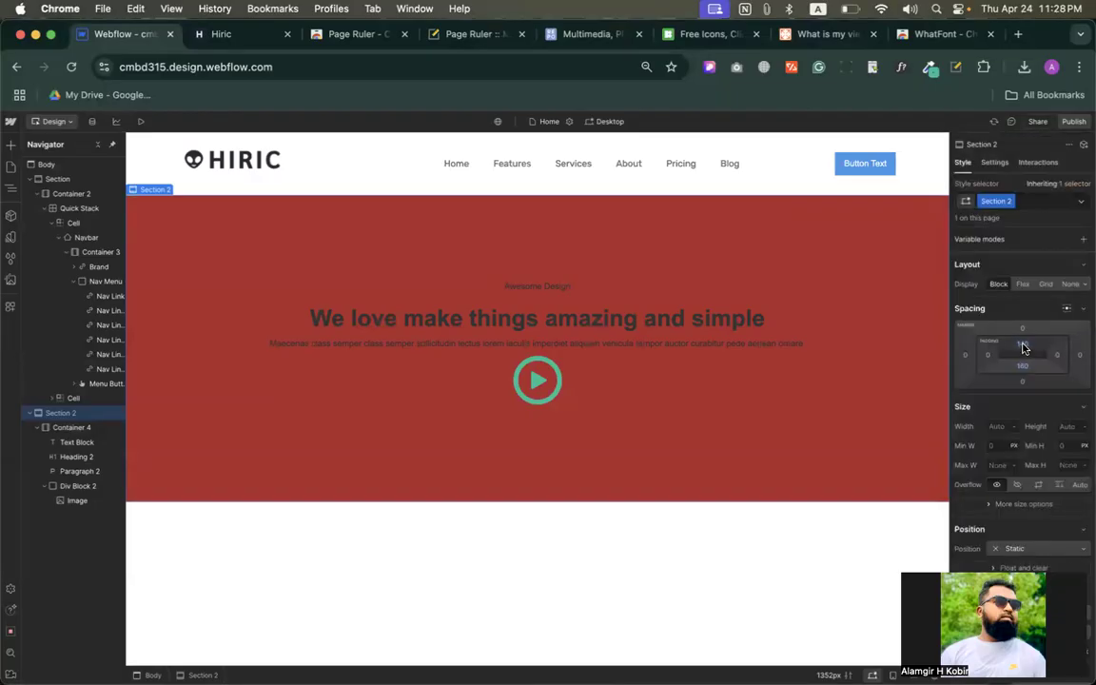
{"action": "left_click", "coordinate": [1024, 346]}
{"action": "type", "text": "4"}
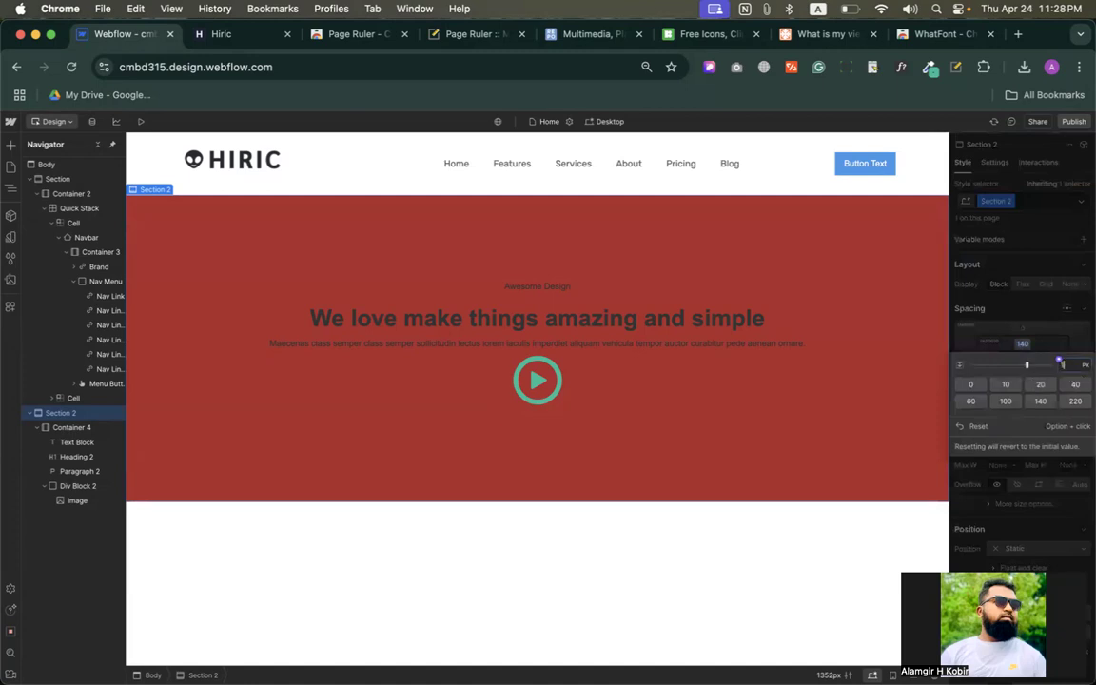
{"action": "key", "text": "Return"}
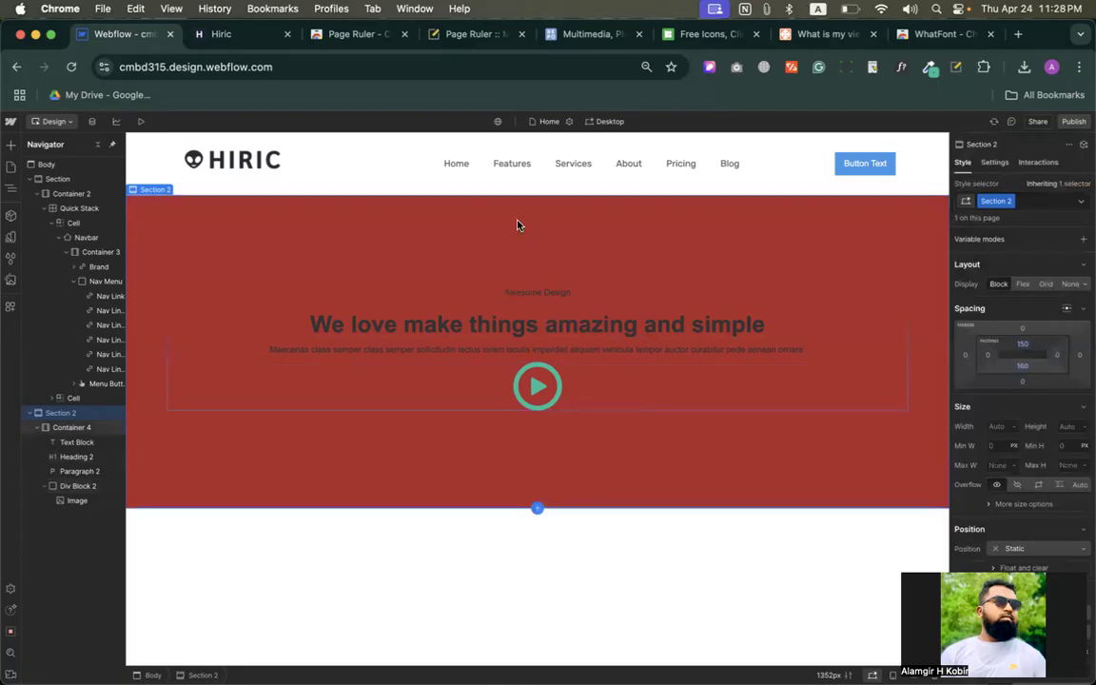
Reset the hero section's red background colour
{"action": "scroll", "coordinate": [1006, 384], "scroll_direction": "down", "scroll_amount": 2}
{"action": "scroll", "coordinate": [1006, 384], "scroll_direction": "down", "scroll_amount": 5}
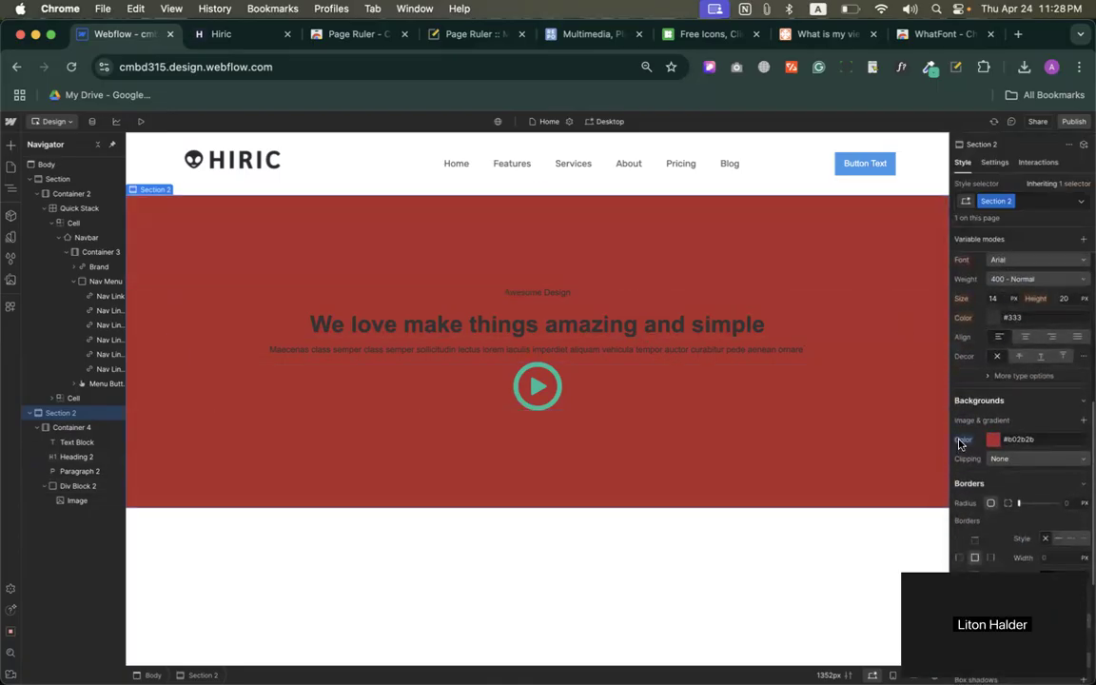
{"action": "left_click", "coordinate": [959, 442]}
{"action": "left_click", "coordinate": [977, 459]}
Switch to the Hiric page, open the CSS Peeper extension and skip its introduction
{"action": "left_click", "coordinate": [267, 35]}
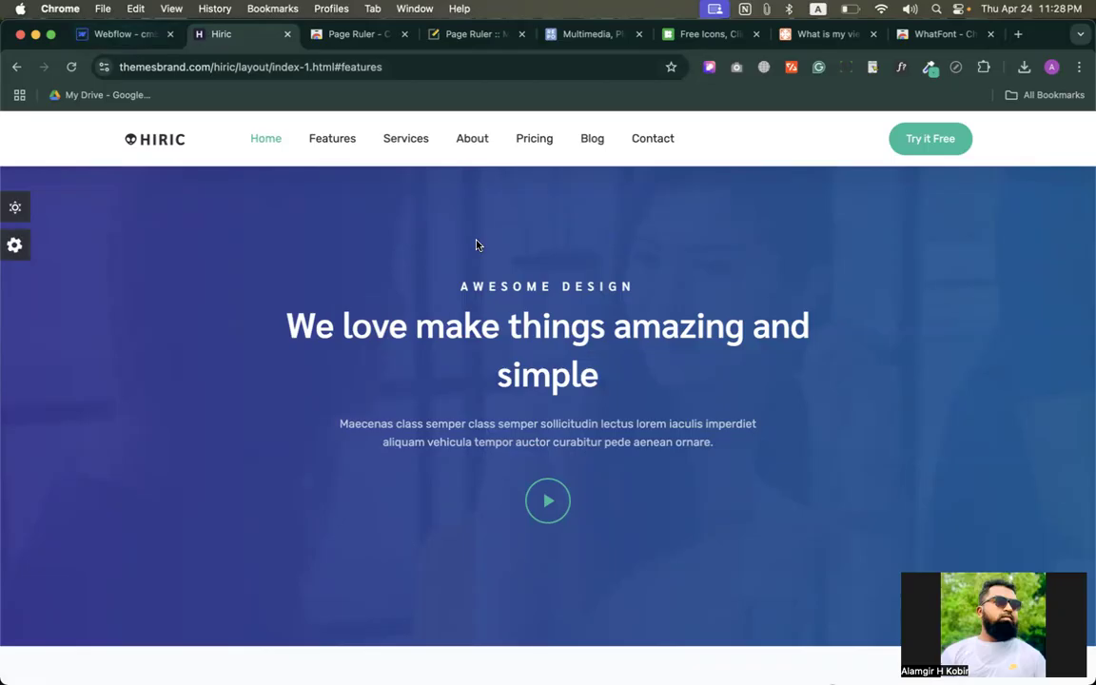
{"action": "scroll", "coordinate": [787, 443], "scroll_direction": "down", "scroll_amount": 5}
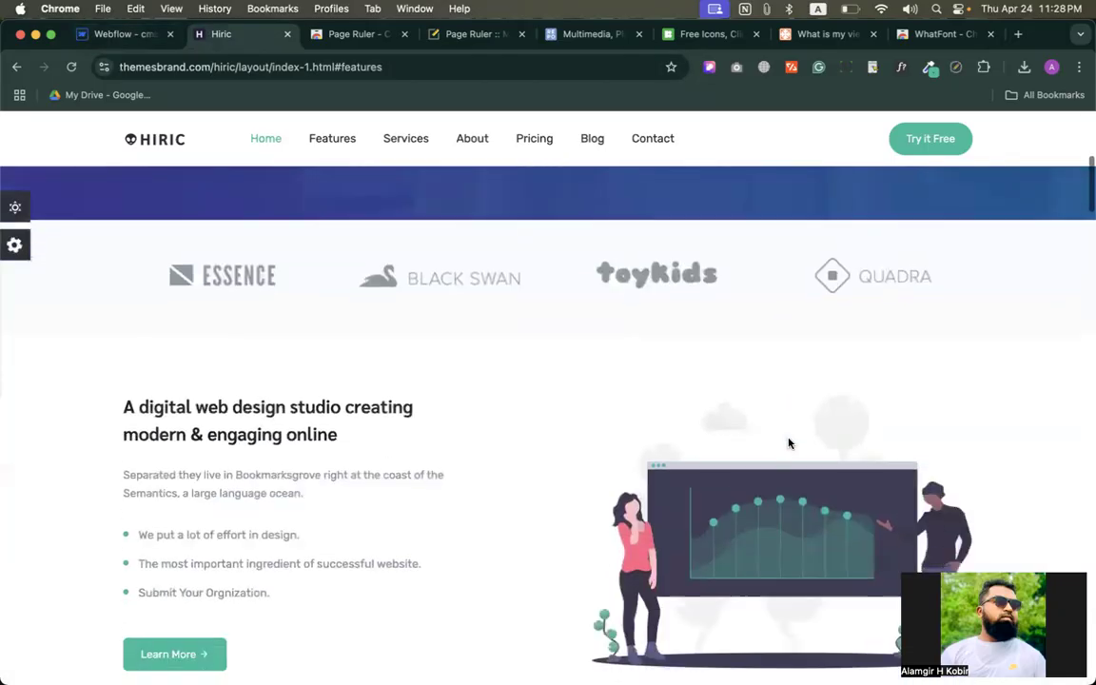
{"action": "right_click", "coordinate": [763, 518]}
{"action": "left_click", "coordinate": [702, 420]}
{"action": "scroll", "coordinate": [733, 249], "scroll_direction": "up", "scroll_amount": 5}
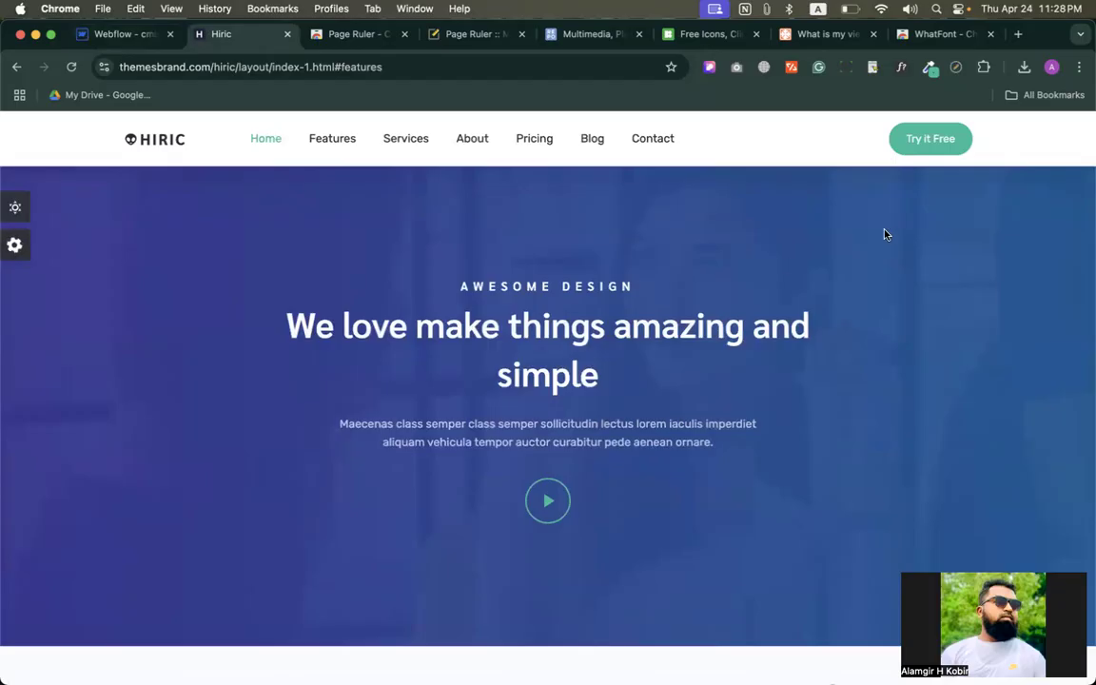
{"action": "left_click", "coordinate": [713, 68]}
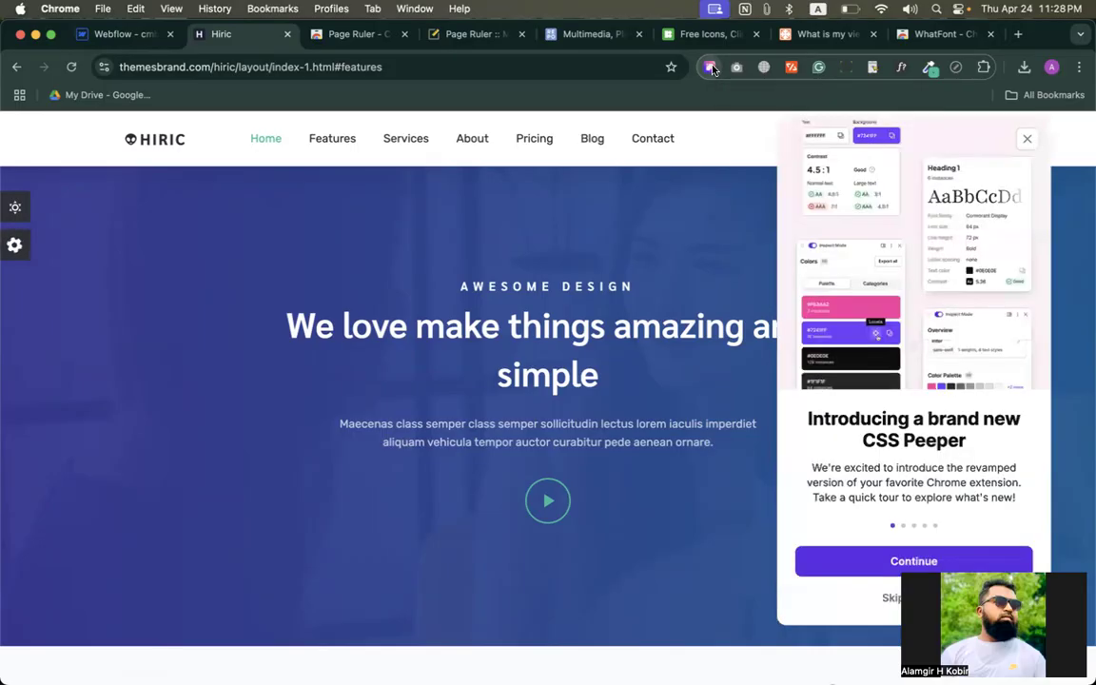
{"action": "left_click", "coordinate": [892, 598]}
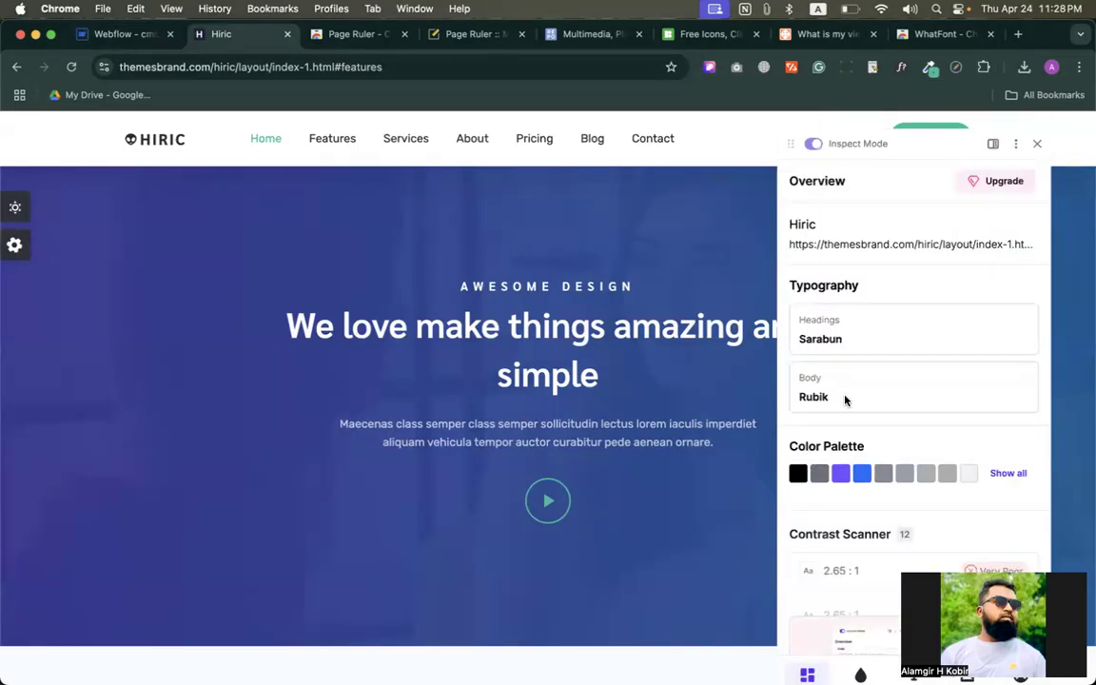
Download the bg-home.jpg background image from the page's assets in CSS Peeper, leaving the extension closed
{"action": "scroll", "coordinate": [894, 494], "scroll_direction": "down", "scroll_amount": 5}
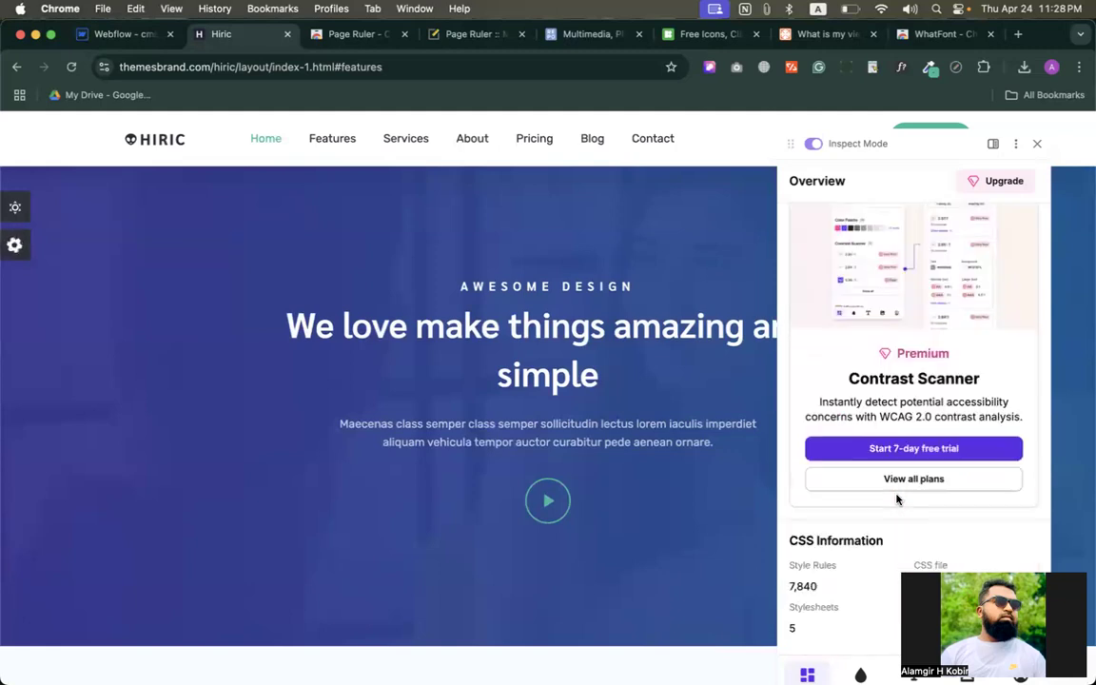
{"action": "scroll", "coordinate": [931, 549], "scroll_direction": "down", "scroll_amount": 3}
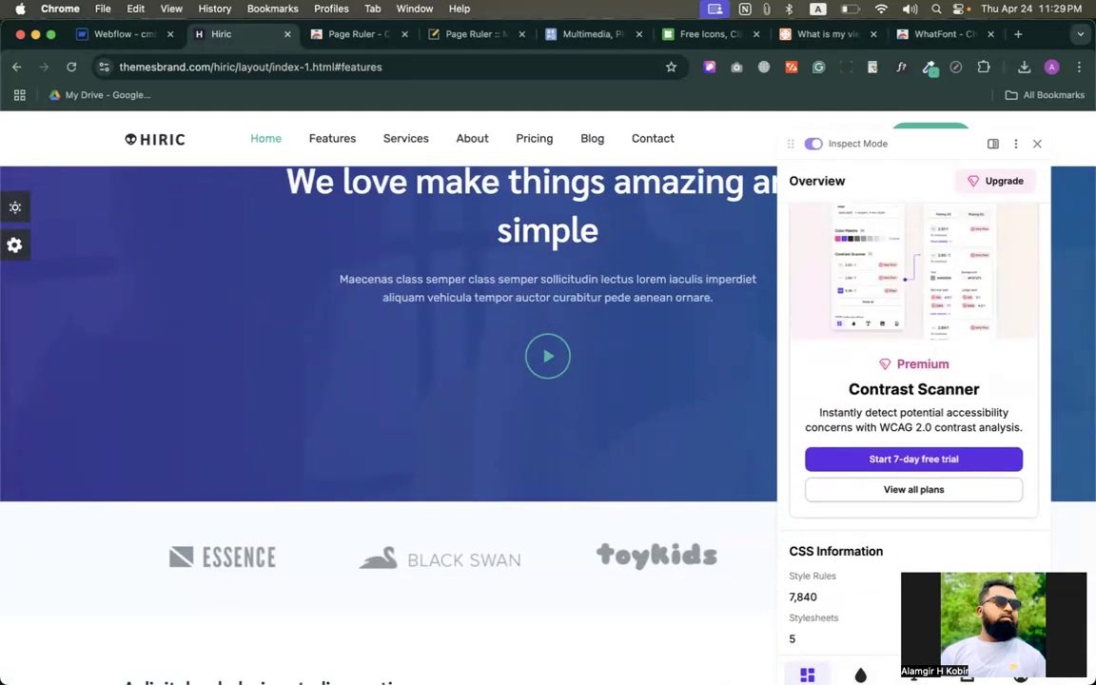
{"action": "left_click", "coordinate": [966, 675]}
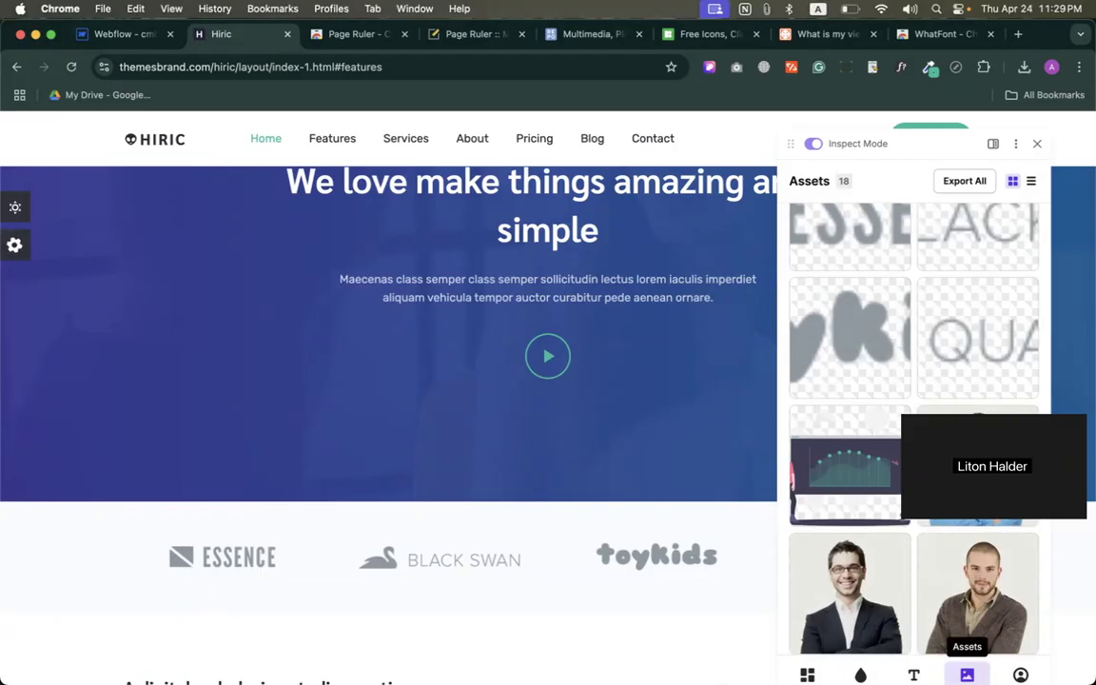
{"action": "scroll", "coordinate": [845, 471], "scroll_direction": "down", "scroll_amount": 9}
{"action": "scroll", "coordinate": [845, 471], "scroll_direction": "down", "scroll_amount": 5}
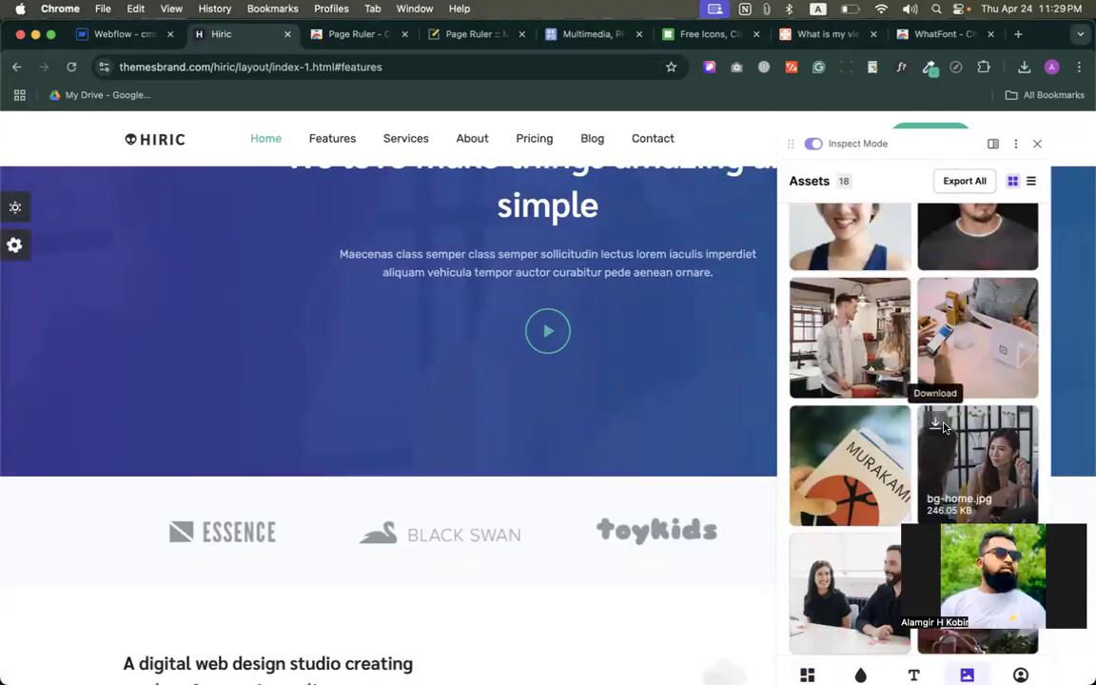
{"action": "left_click", "coordinate": [941, 427]}
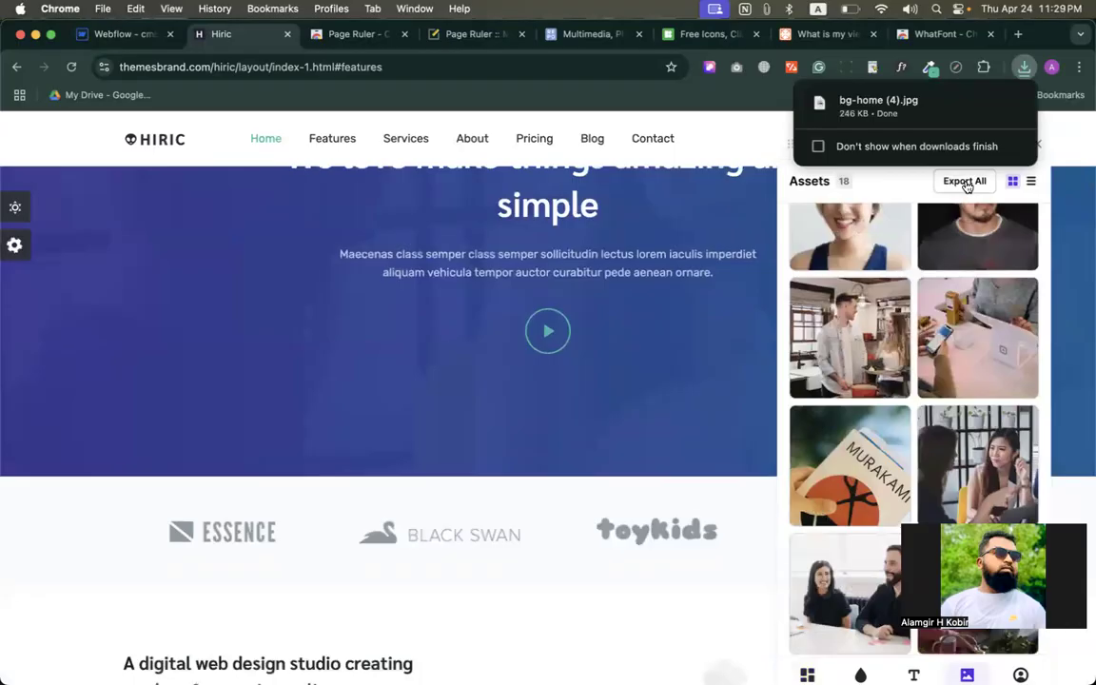
{"action": "left_click", "coordinate": [873, 66]}
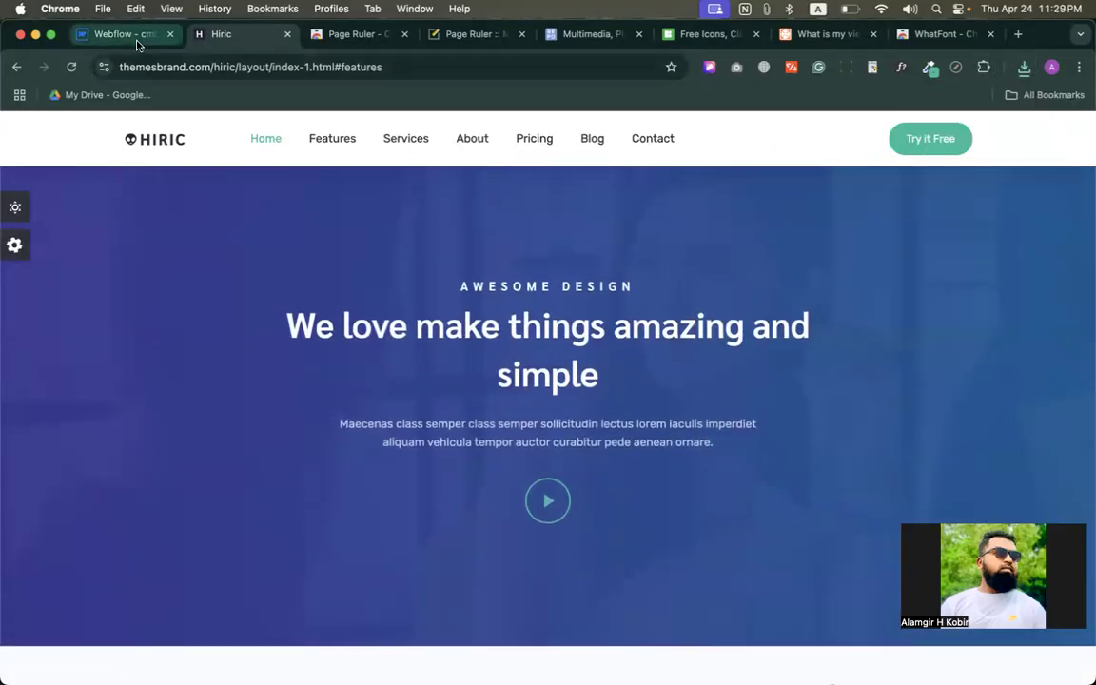
Switch to the Webflow page and give Section 2 a background image using the downloaded bg-home (4).jpg
{"action": "left_click", "coordinate": [116, 34]}
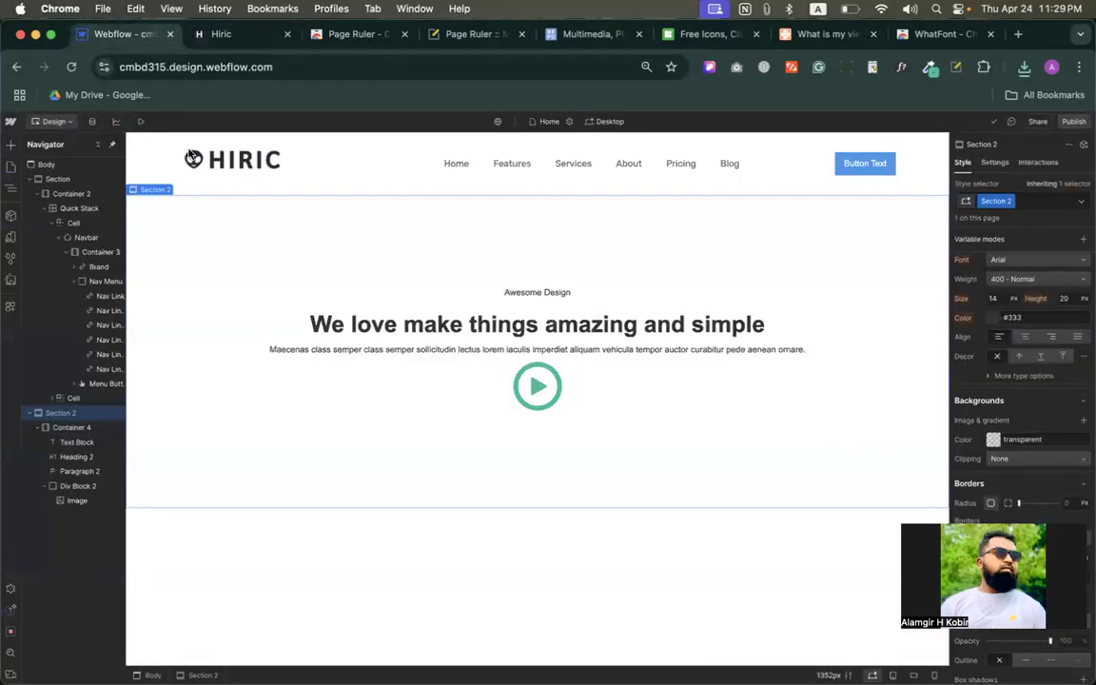
{"action": "left_click", "coordinate": [1082, 420]}
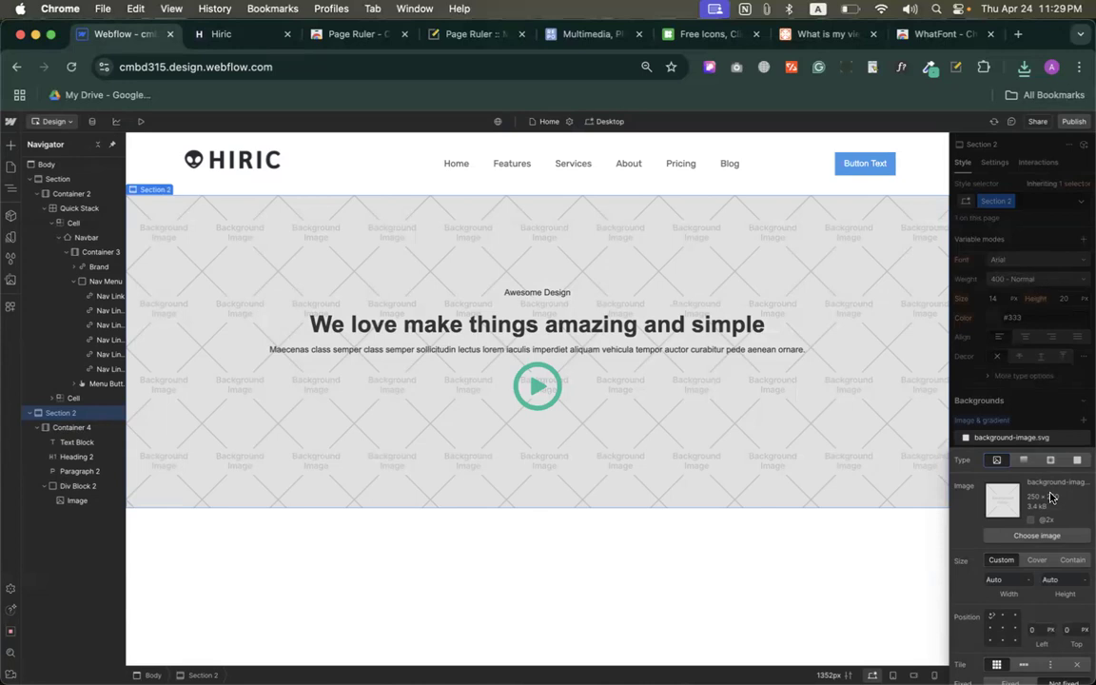
{"action": "left_click", "coordinate": [1037, 535]}
{"action": "left_click", "coordinate": [1024, 67]}
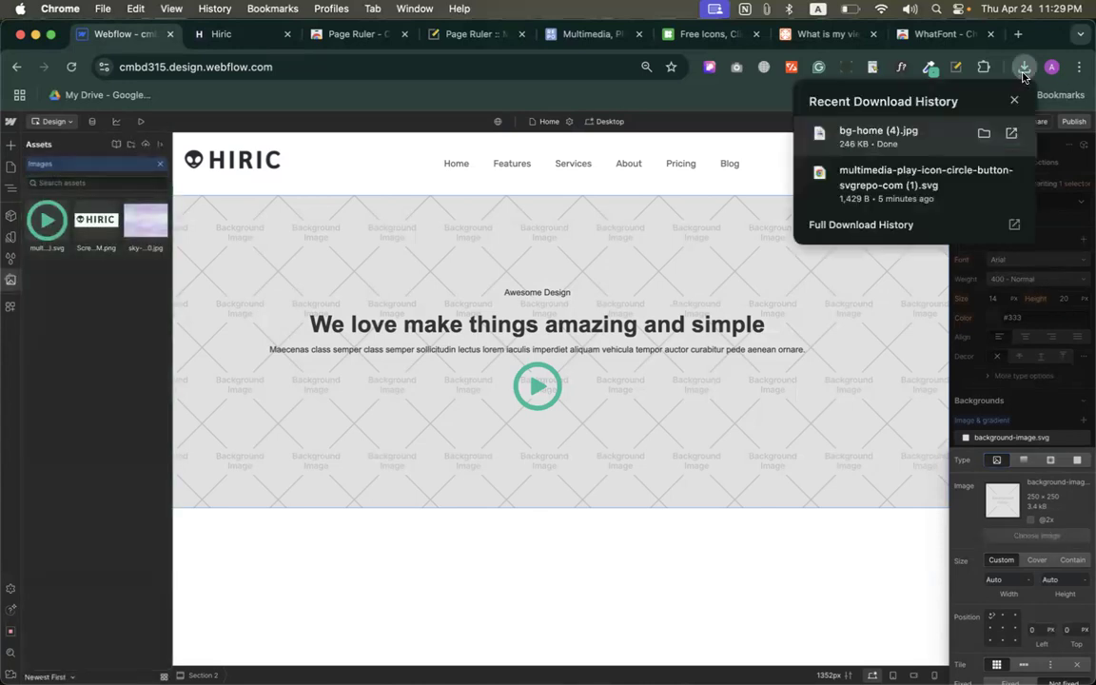
{"action": "left_click_drag", "start_coordinate": [861, 135], "coordinate": [100, 311]}
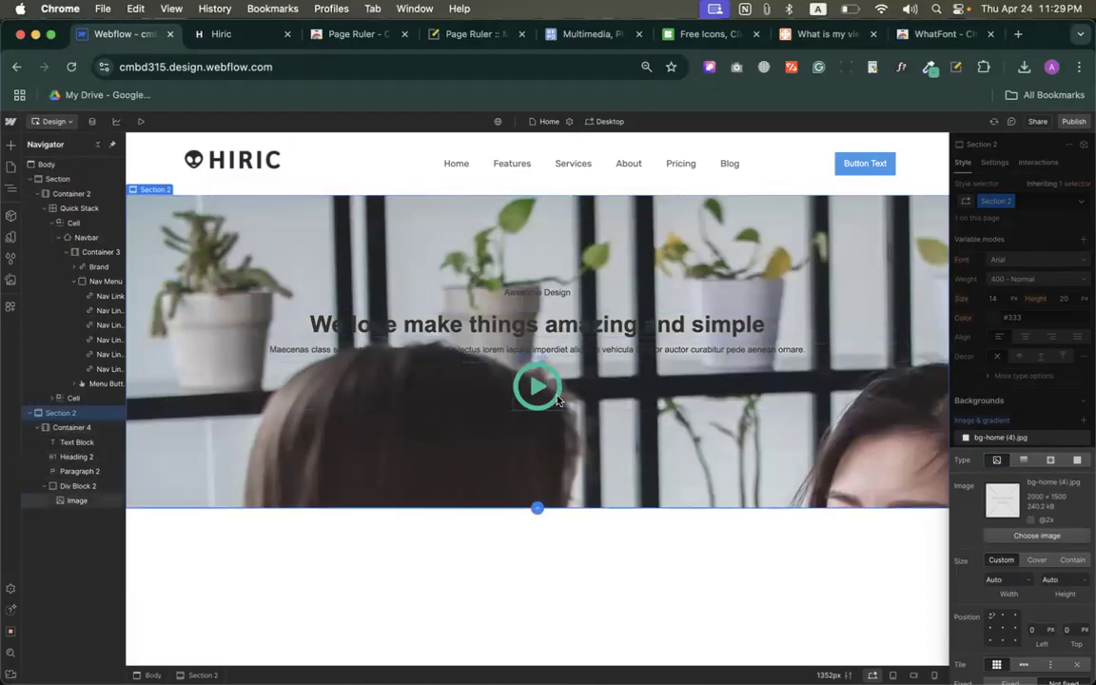
Set Section 2's bg-home (4).jpg background to Cover size and centre its position at 50% left and 50% top
{"action": "left_click", "coordinate": [547, 296]}
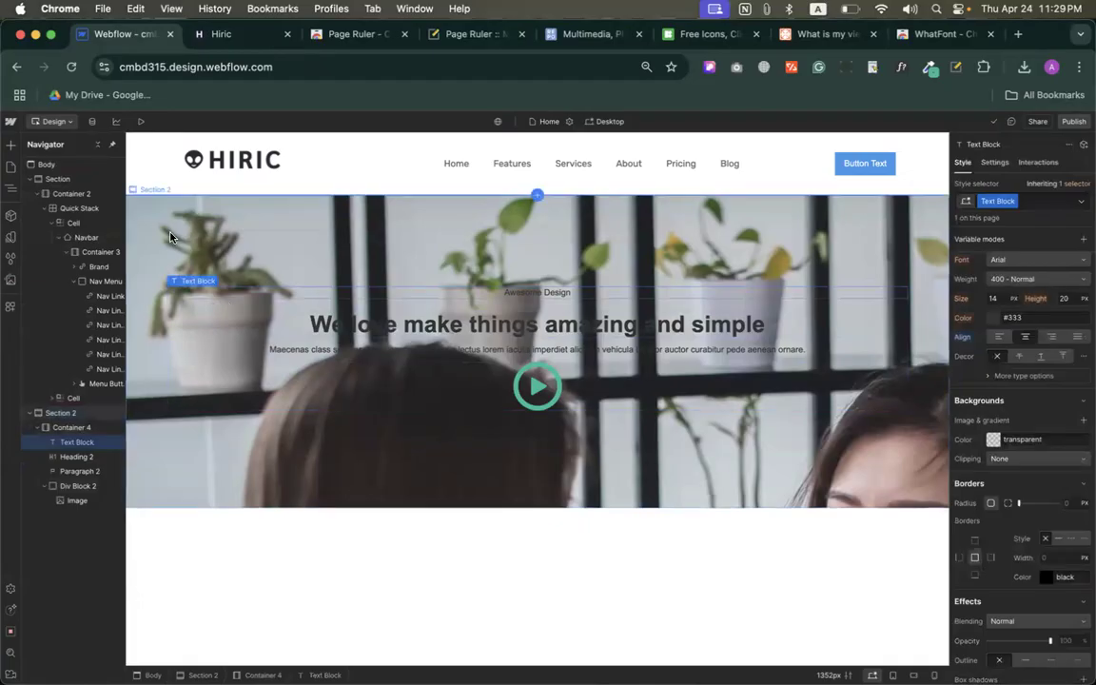
{"action": "left_click", "coordinate": [59, 413]}
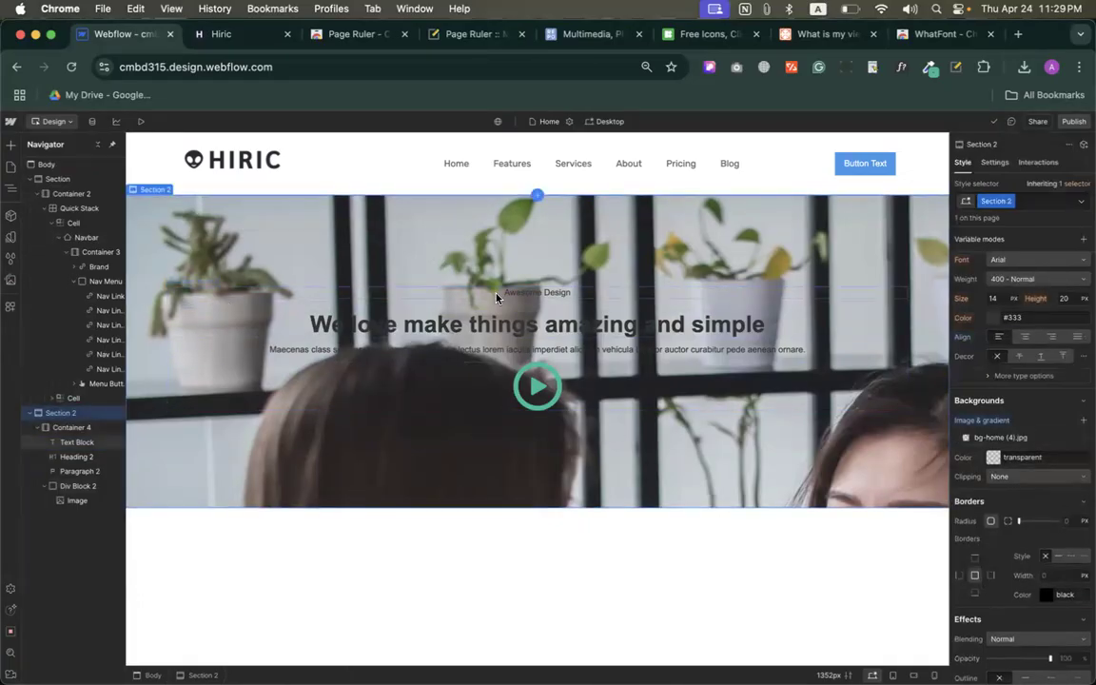
{"action": "left_click", "coordinate": [995, 438]}
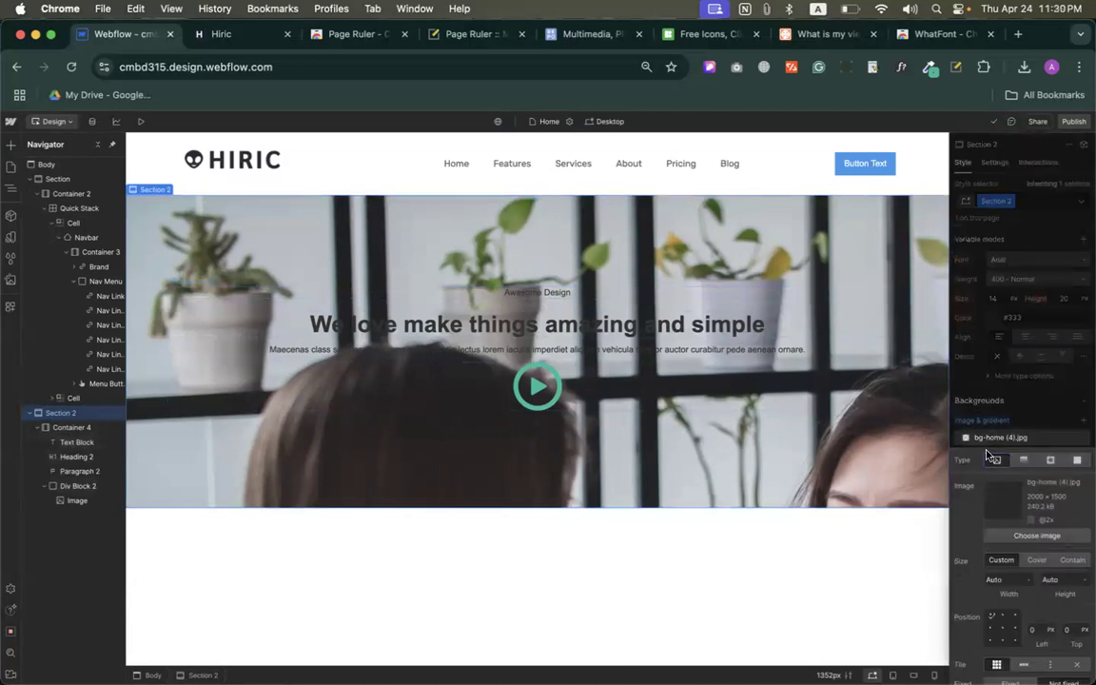
{"action": "left_click", "coordinate": [1037, 560]}
{"action": "left_click", "coordinate": [1003, 629]}
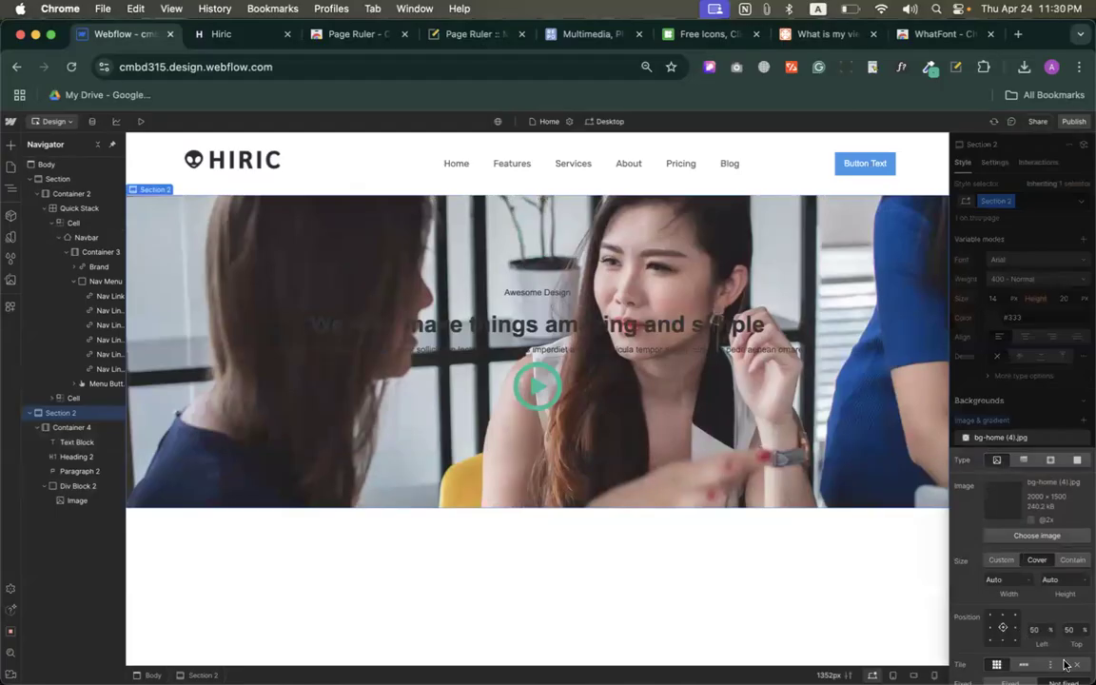
{"action": "left_click", "coordinate": [1017, 439]}
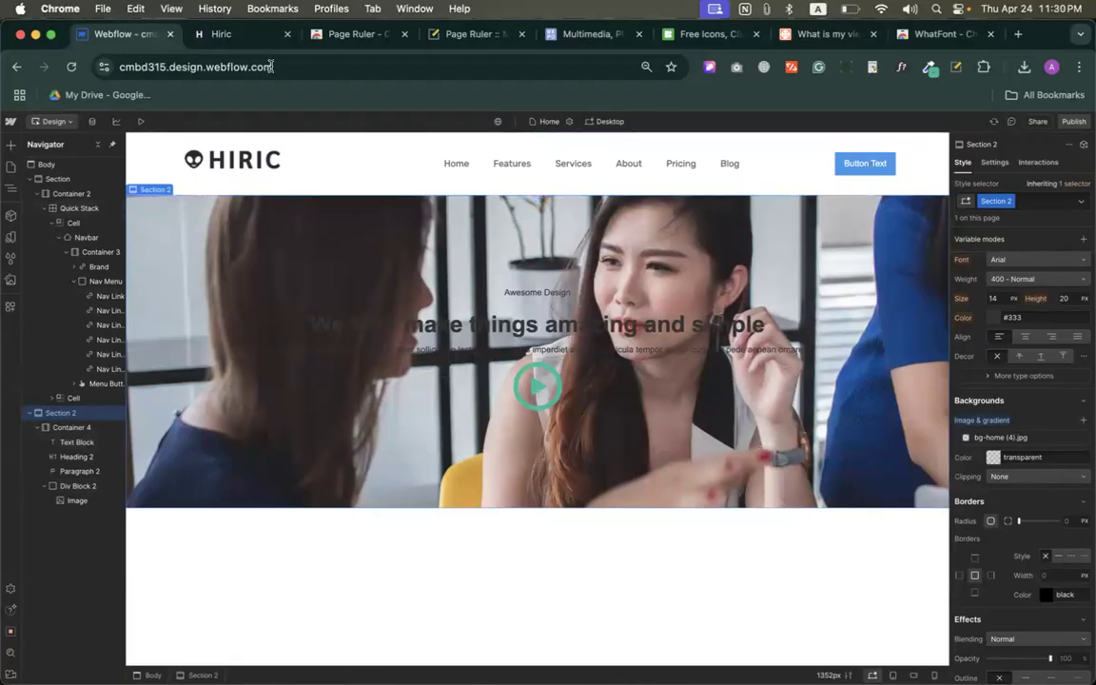
Check the original hero's colour overlay on the Hiric page, and add a linear gradient background layer to Section 2 in Webflow
{"action": "left_click", "coordinate": [224, 34]}
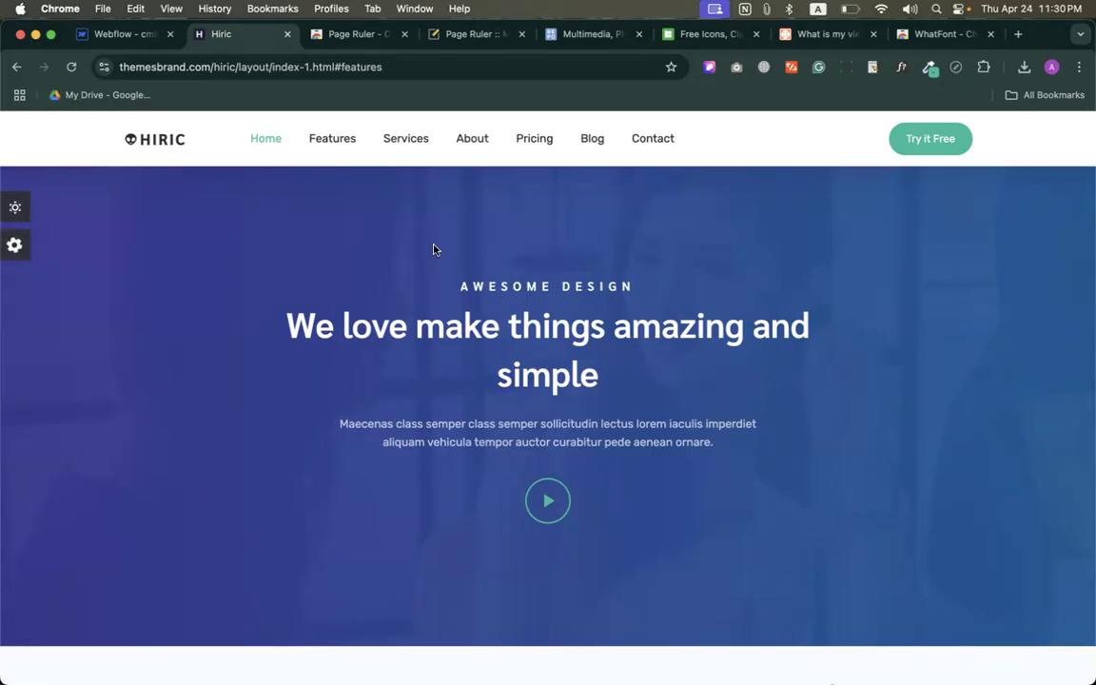
{"action": "left_click", "coordinate": [90, 34]}
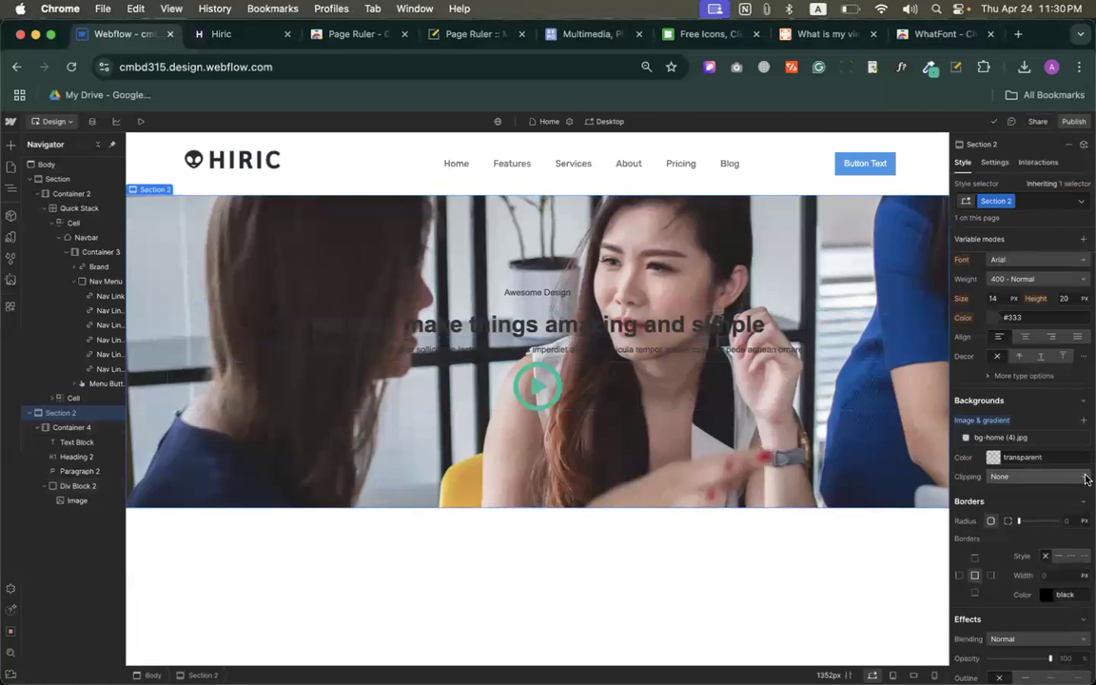
{"action": "left_click", "coordinate": [1085, 420]}
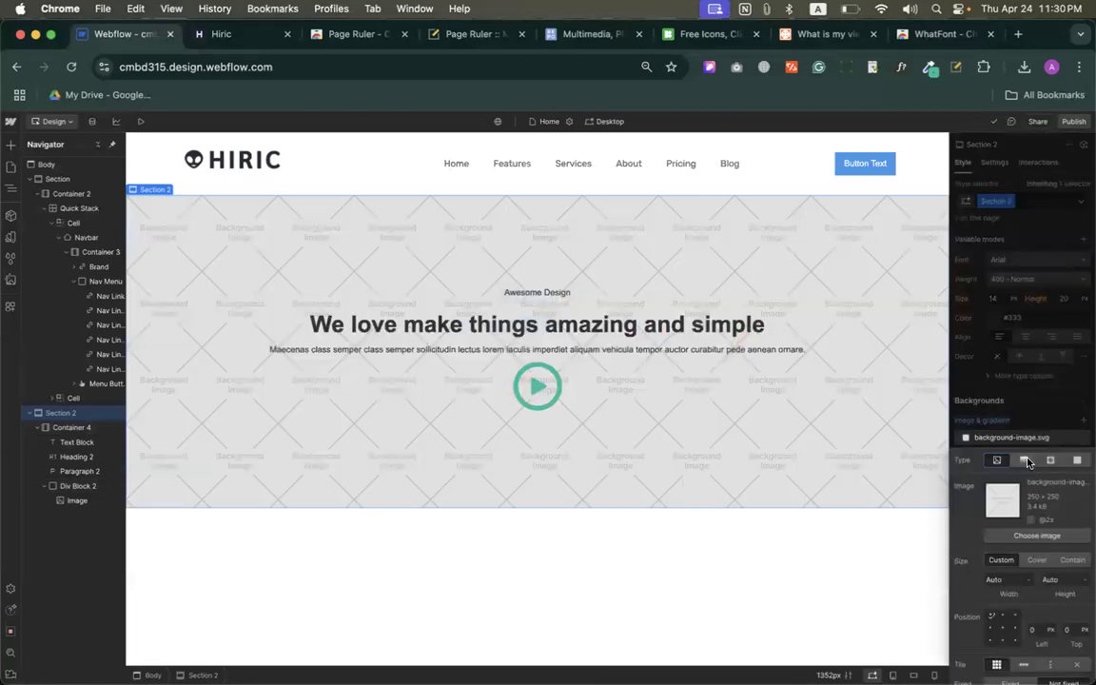
{"action": "left_click", "coordinate": [1024, 460]}
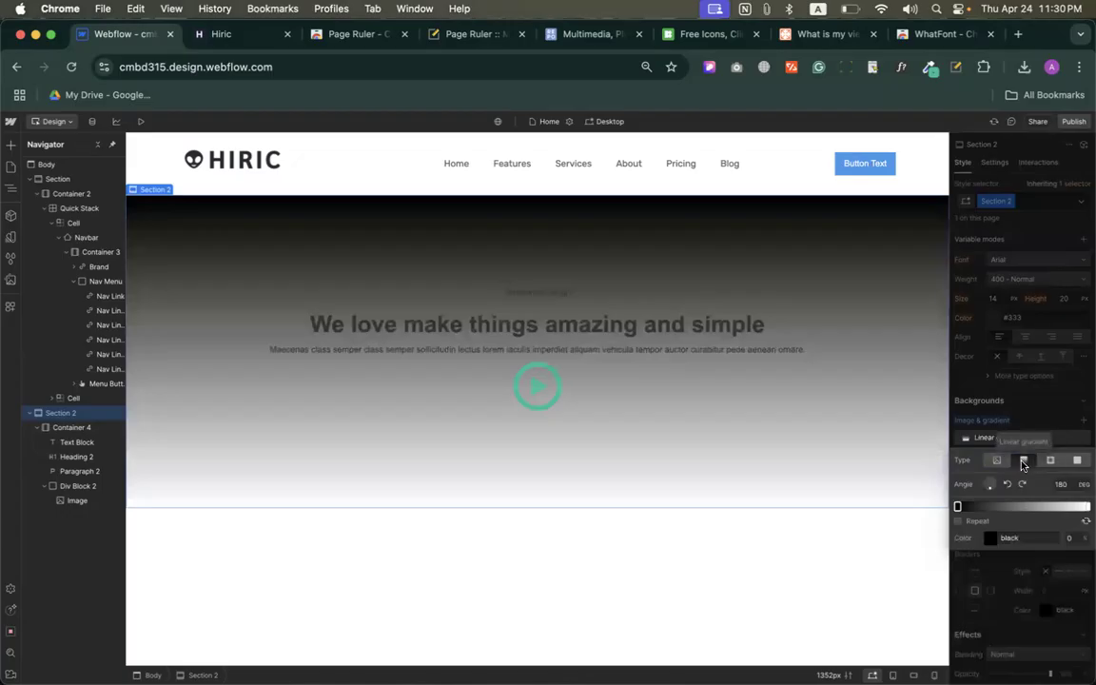
Switch to the Hiric page and copy the purple-blue colour at the hero's left edge with the colour picker extension
{"action": "left_click", "coordinate": [238, 35]}
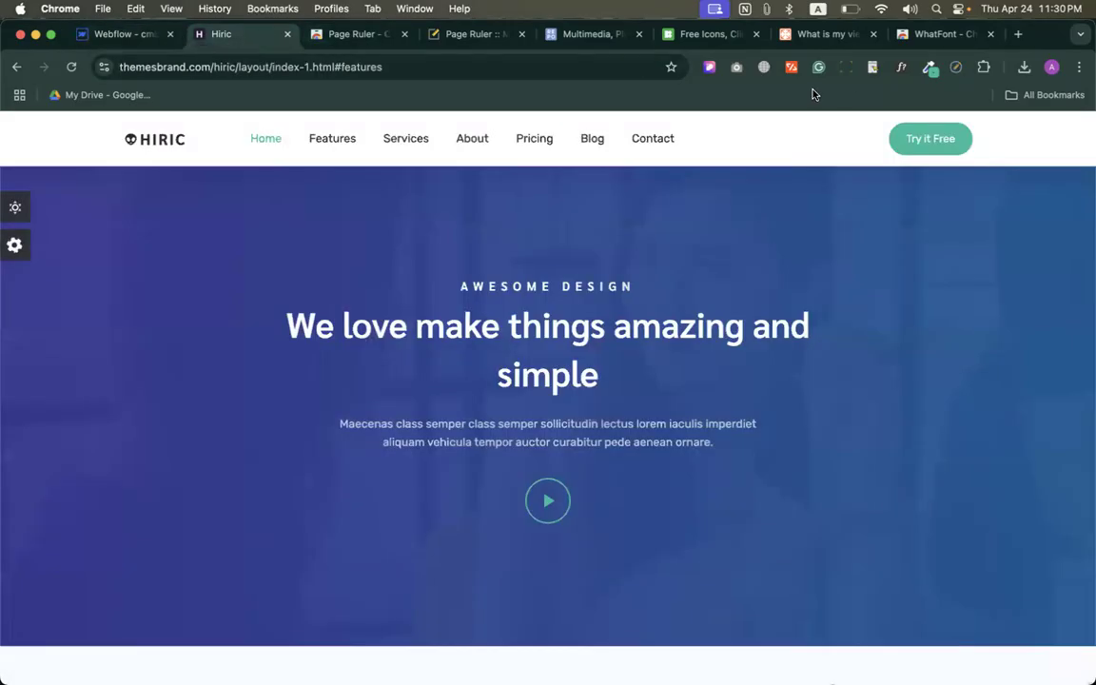
{"action": "left_click", "coordinate": [928, 66]}
{"action": "left_click", "coordinate": [873, 93]}
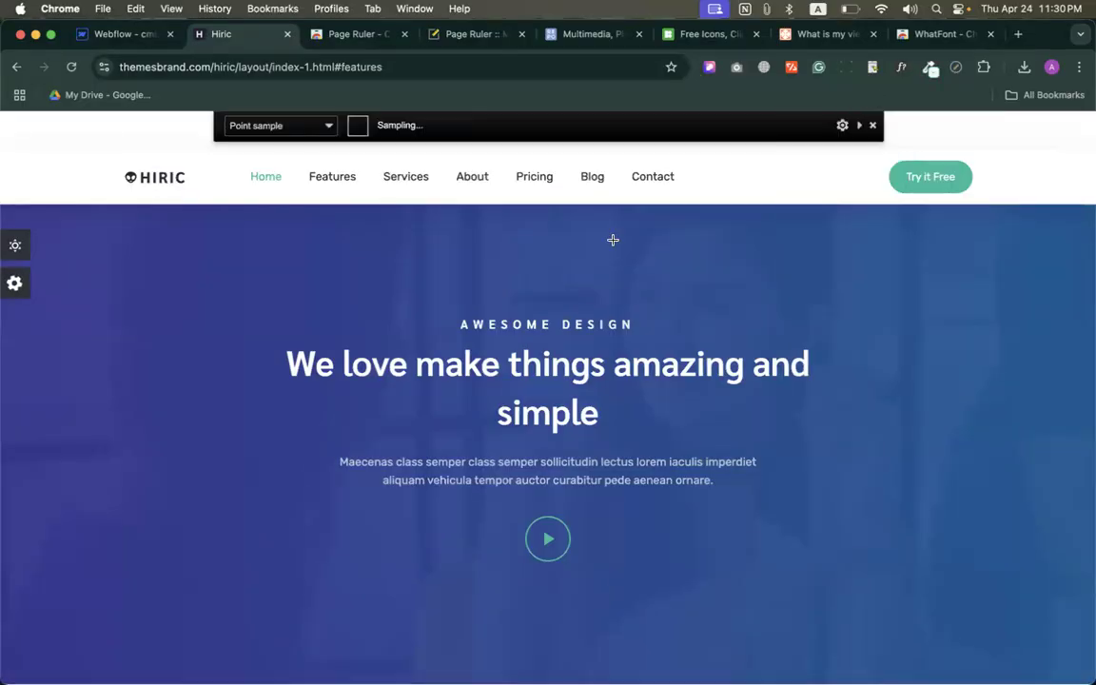
{"action": "left_click", "coordinate": [9, 438]}
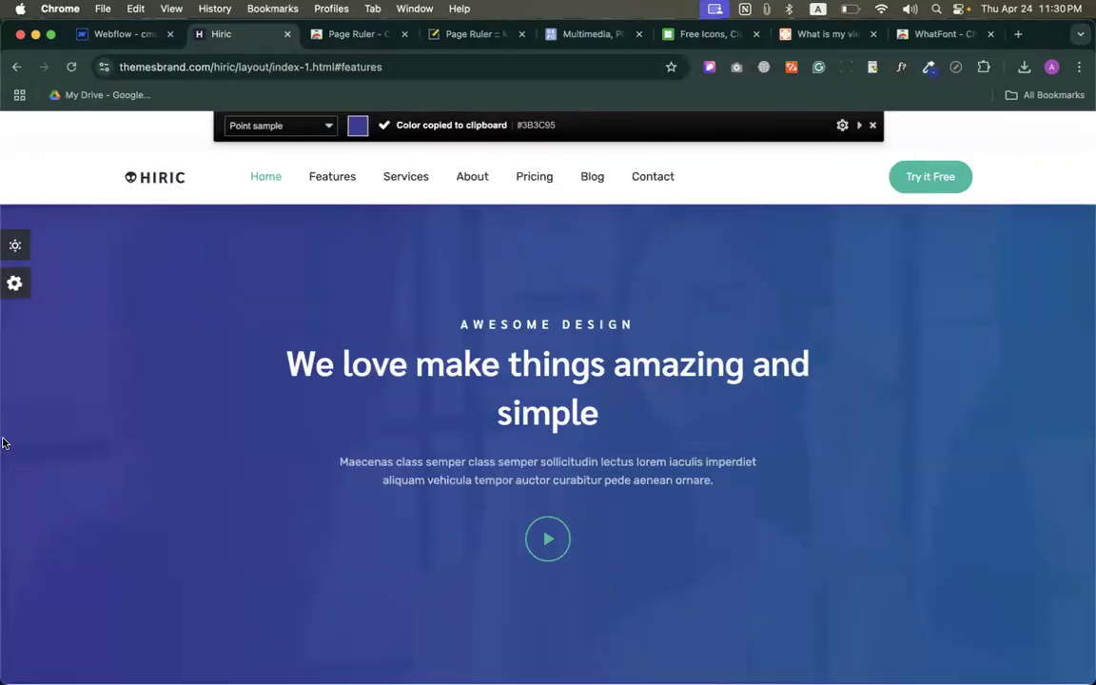
Back in Webflow, set the starting colour stop of Section 2's linear gradient to the copied #3b3c95
{"action": "left_click", "coordinate": [98, 35]}
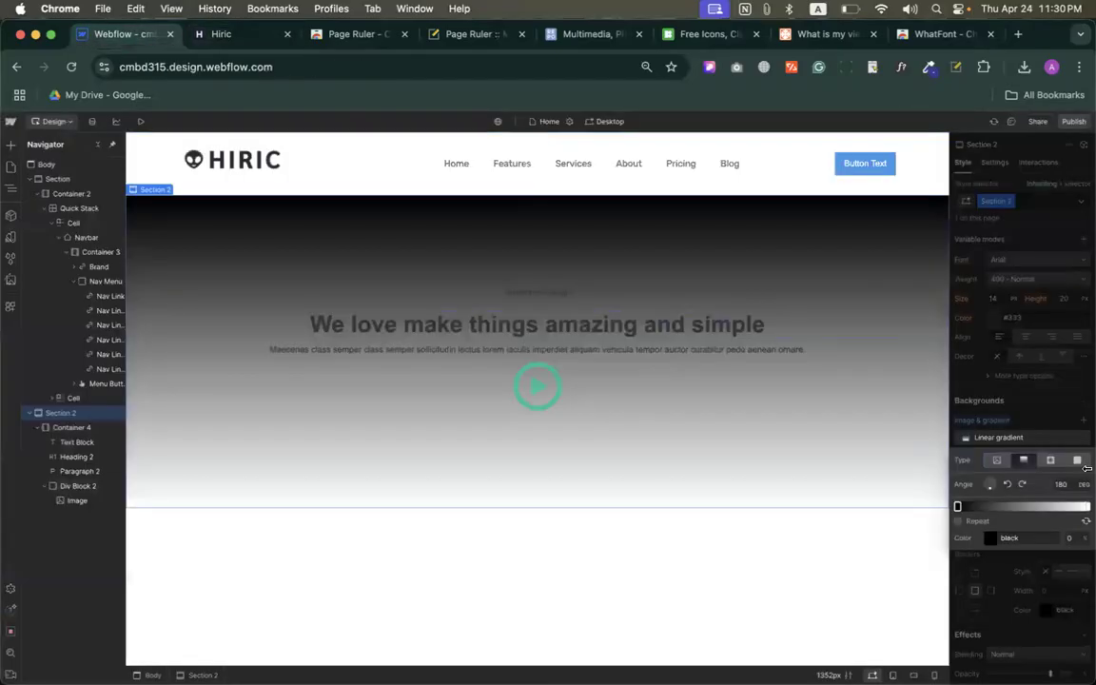
{"action": "scroll", "coordinate": [958, 506], "scroll_direction": "up", "scroll_amount": 5}
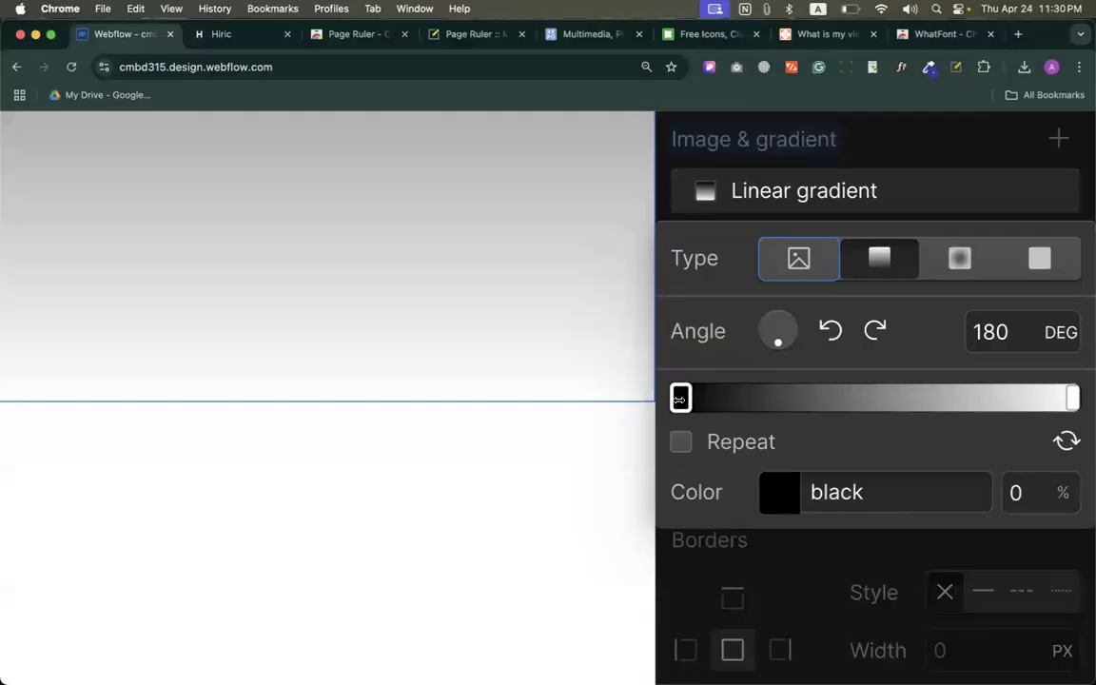
{"action": "left_click", "coordinate": [1070, 397]}
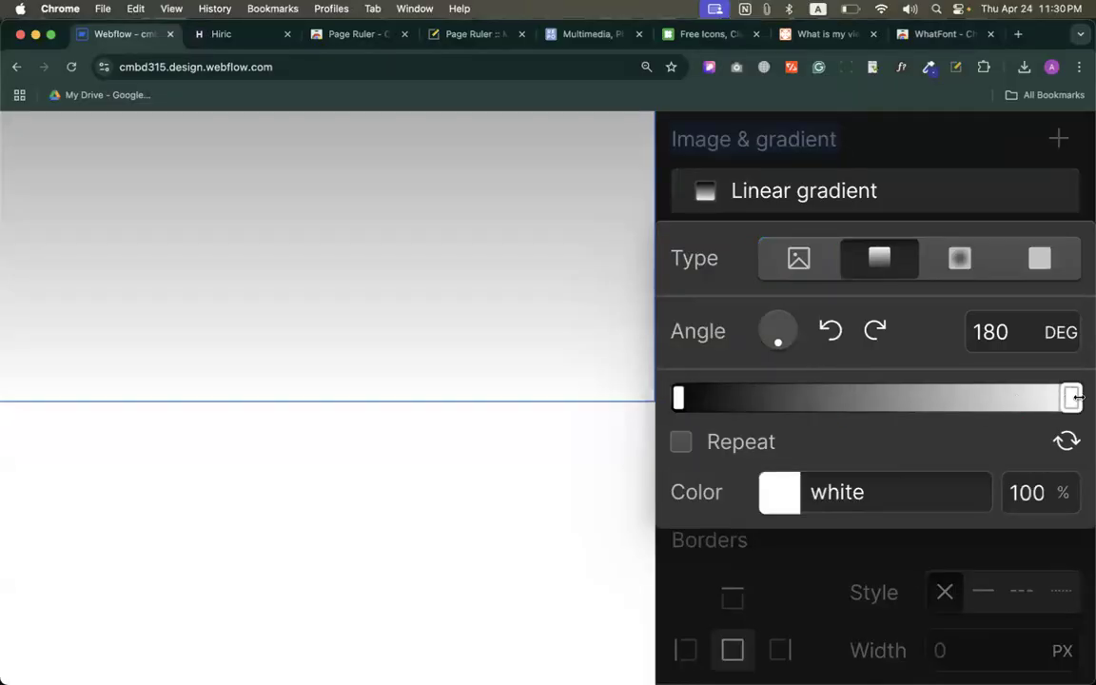
{"action": "left_click", "coordinate": [680, 397]}
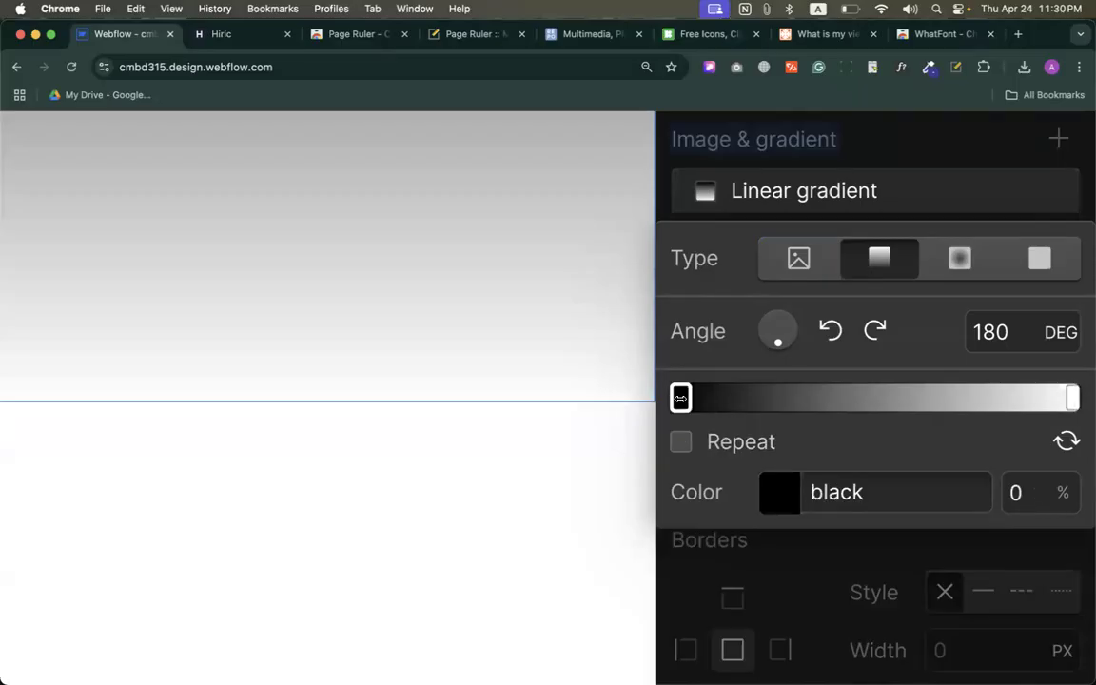
{"action": "left_click", "coordinate": [876, 484]}
{"action": "key", "text": "cmd+v"}
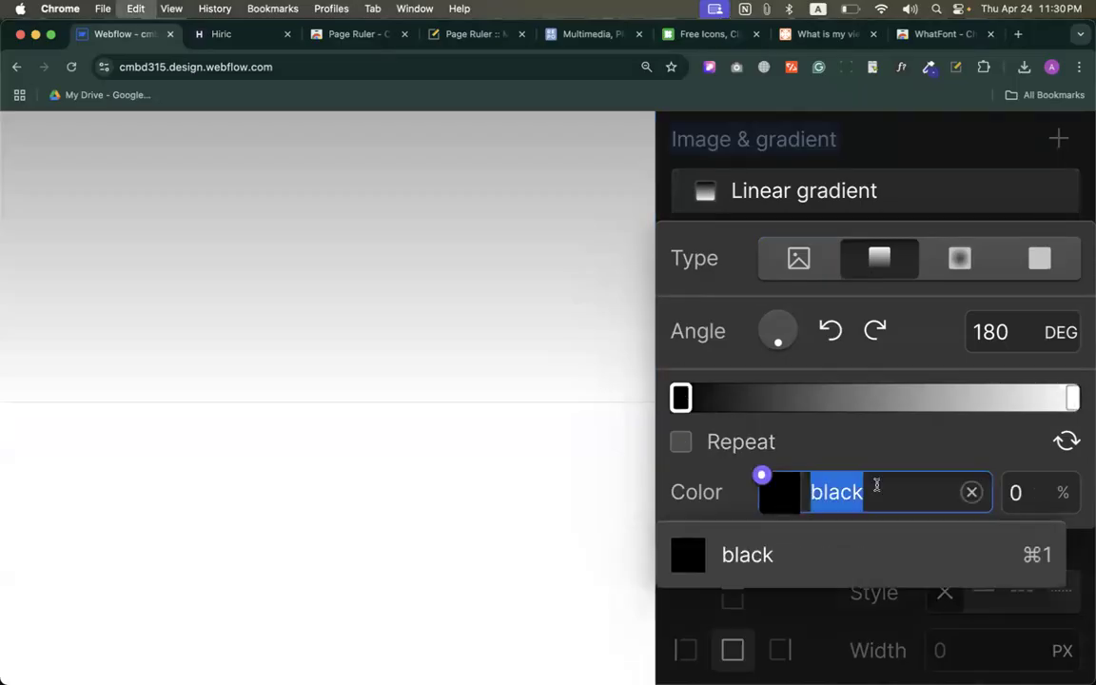
{"action": "left_click", "coordinate": [785, 546]}
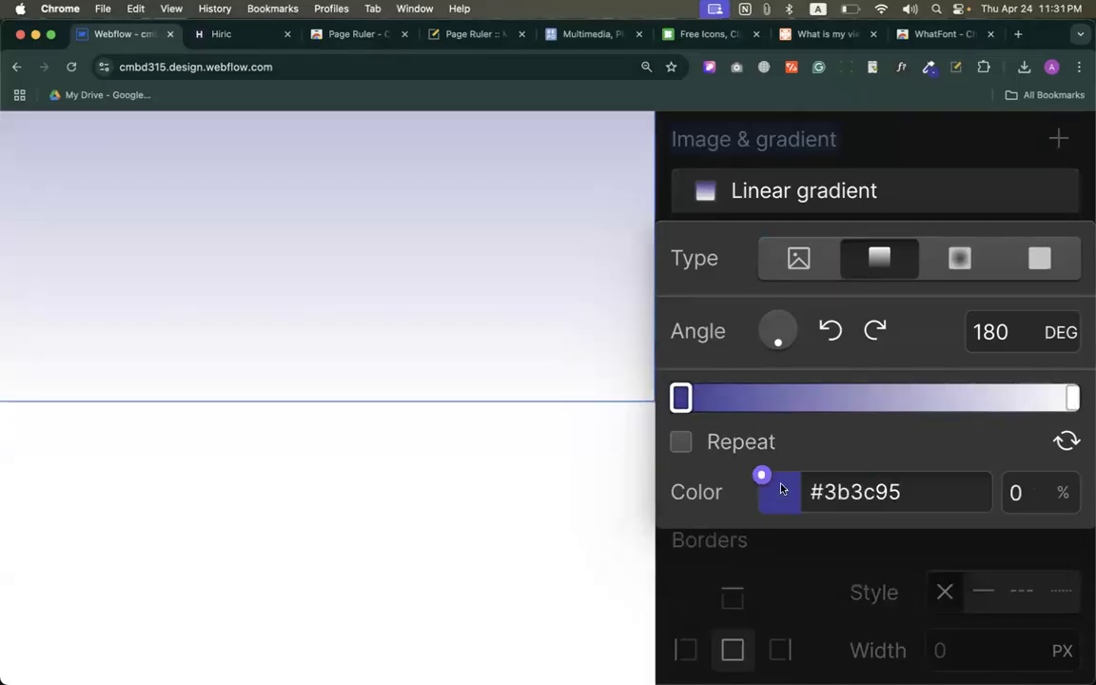
{"action": "scroll", "coordinate": [790, 485], "scroll_direction": "down", "scroll_amount": 5}
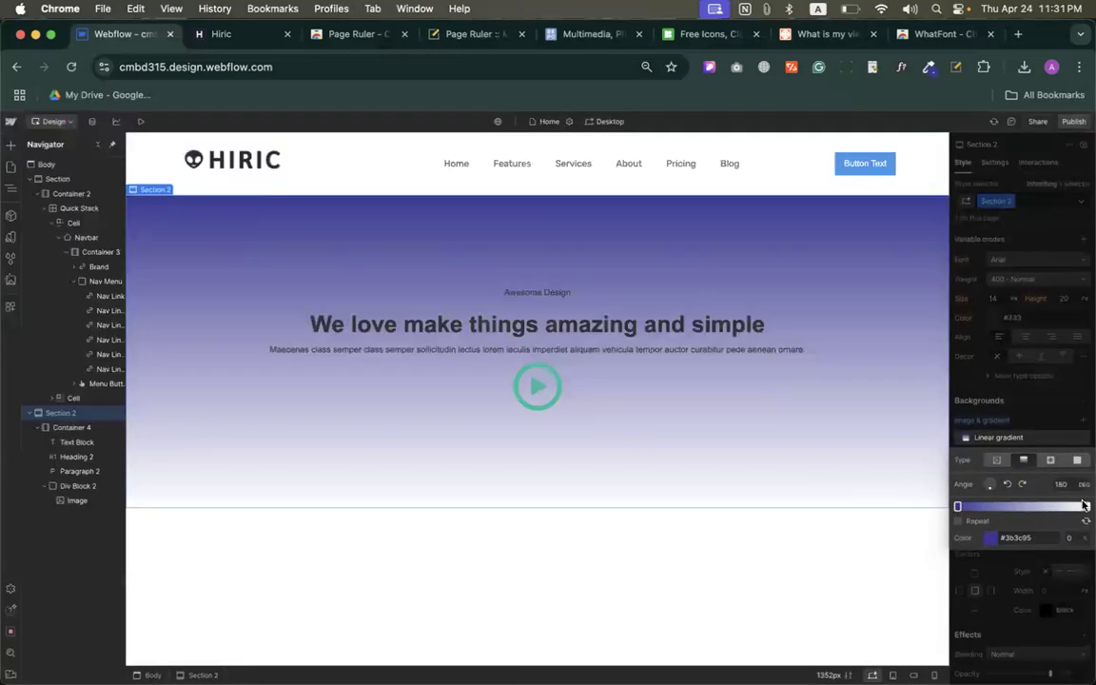
Switch to the Hiric page and copy the blue colour at the hero's right edge with the colour picker extension
{"action": "left_click", "coordinate": [233, 34]}
{"action": "left_click", "coordinate": [928, 66]}
{"action": "left_click", "coordinate": [830, 90]}
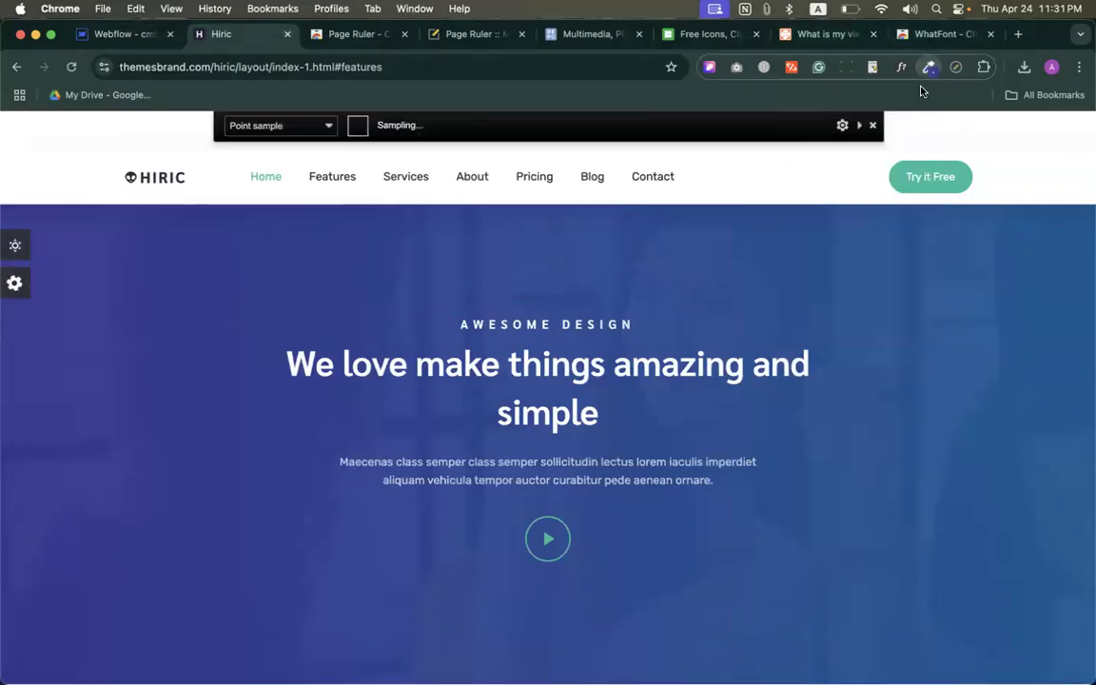
{"action": "left_click", "coordinate": [1086, 436]}
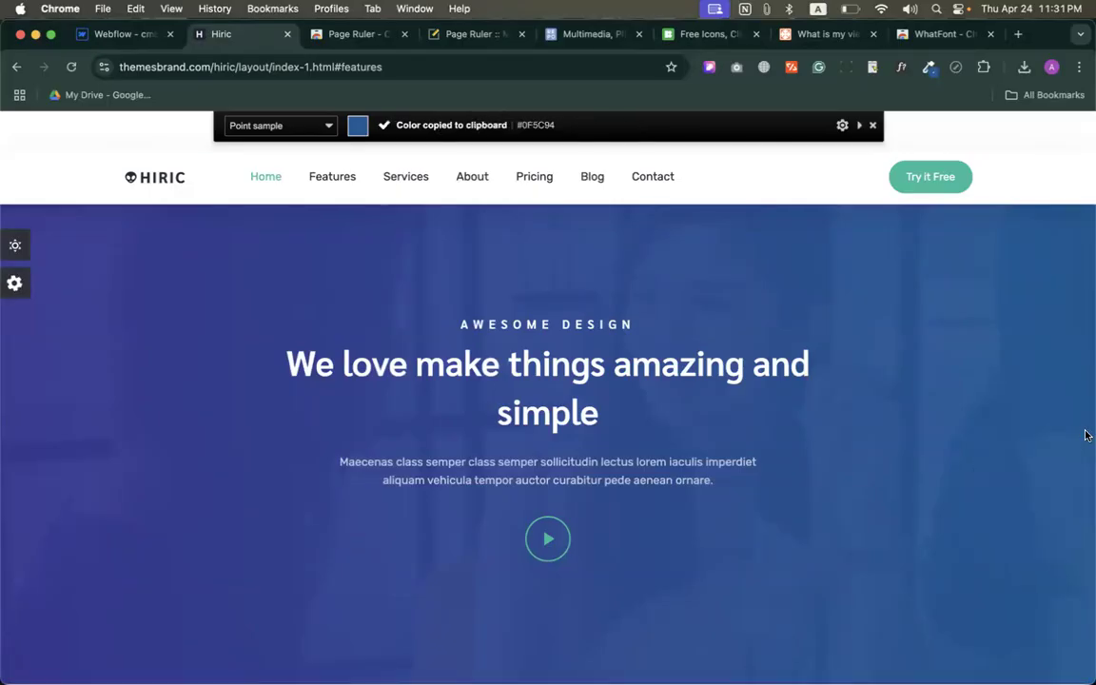
Back in Webflow, set the ending colour stop of Section 2's linear gradient to the copied #0f5c94, and compare it with the Hiric page's hero
{"action": "left_click", "coordinate": [129, 33]}
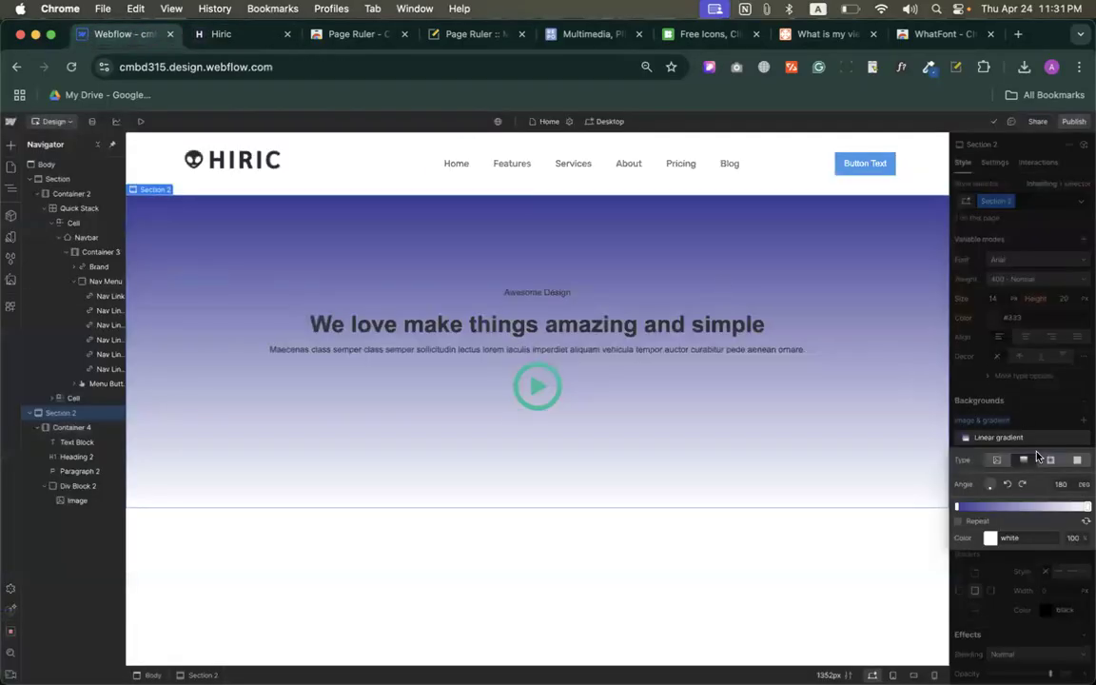
{"action": "left_click", "coordinate": [1031, 538]}
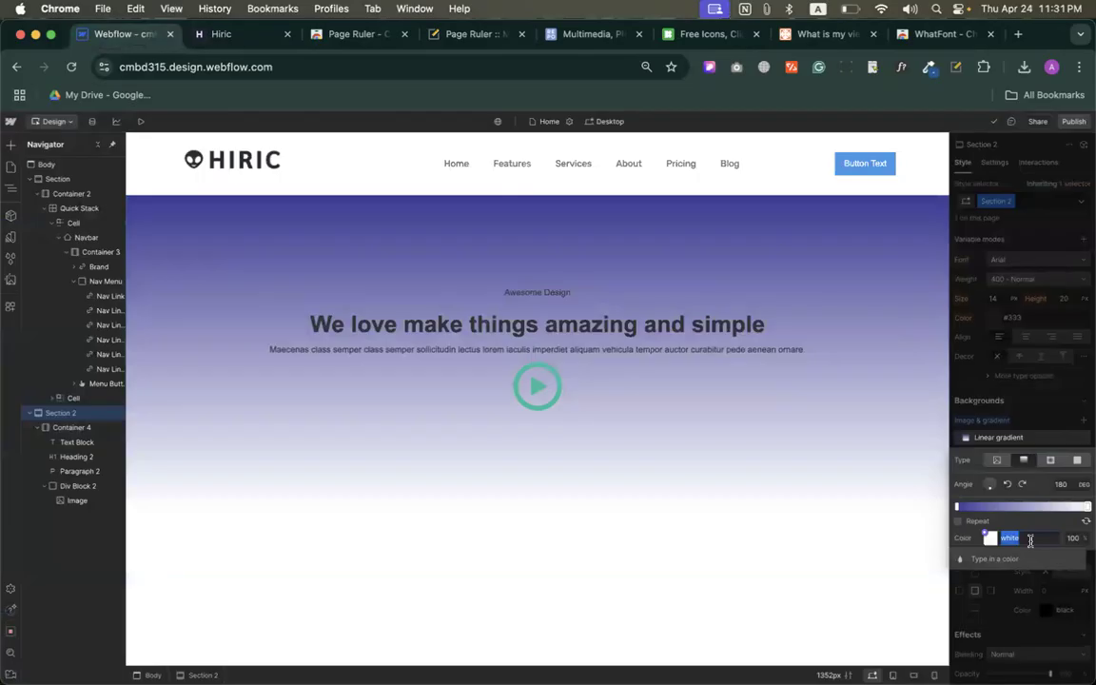
{"action": "key", "text": "cmd+v"}
{"action": "key", "text": "Return"}
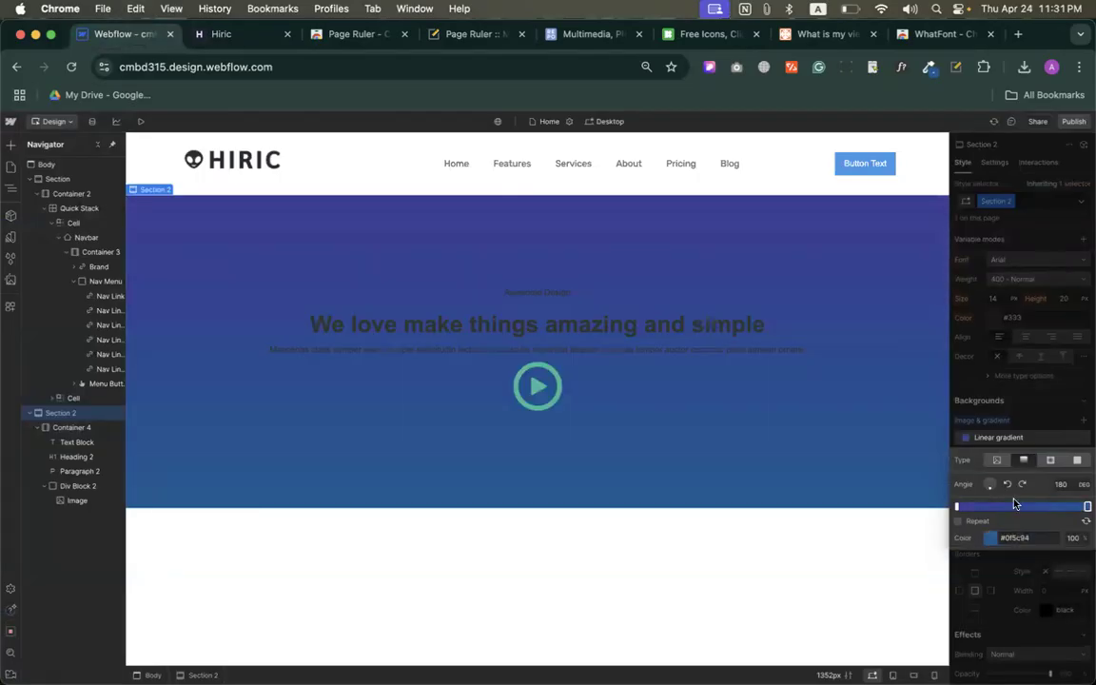
{"action": "left_click", "coordinate": [988, 431]}
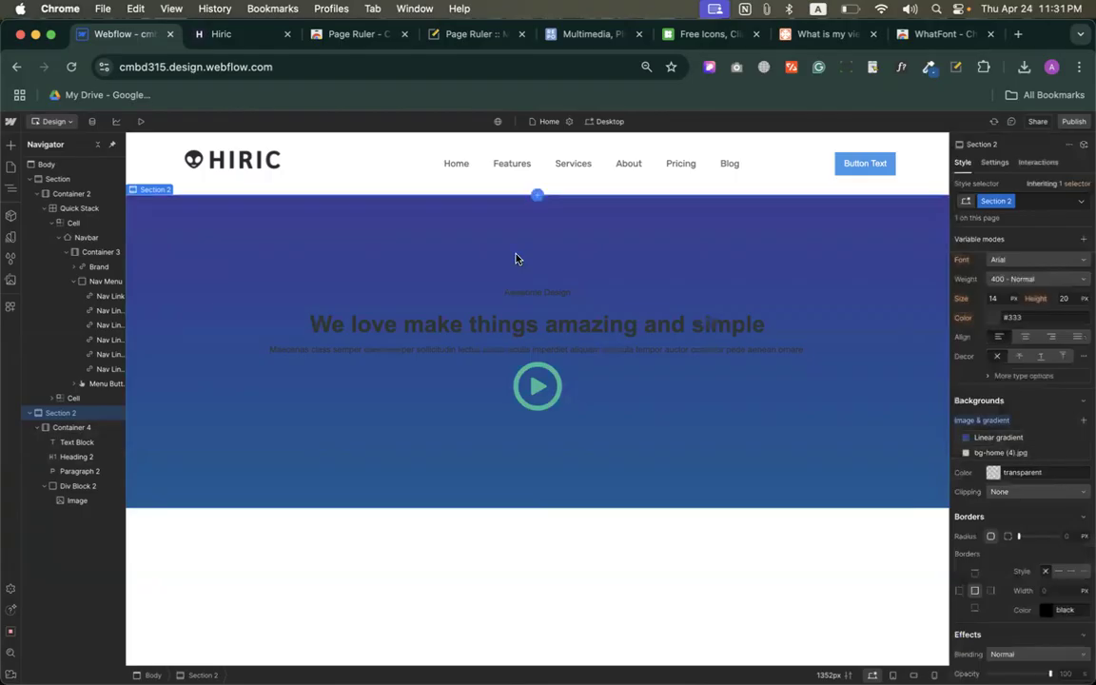
{"action": "left_click", "coordinate": [225, 35]}
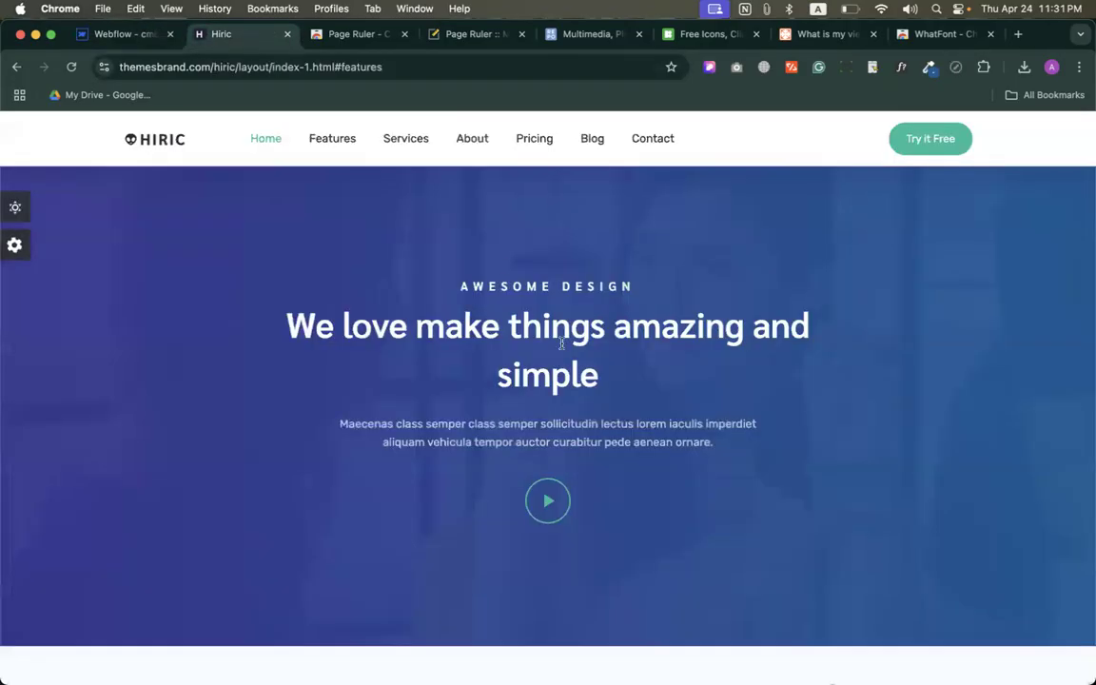
Set the hero section's linear gradient angle to 90 degrees and compare it with the Hiric reference page
{"action": "left_click", "coordinate": [129, 34]}
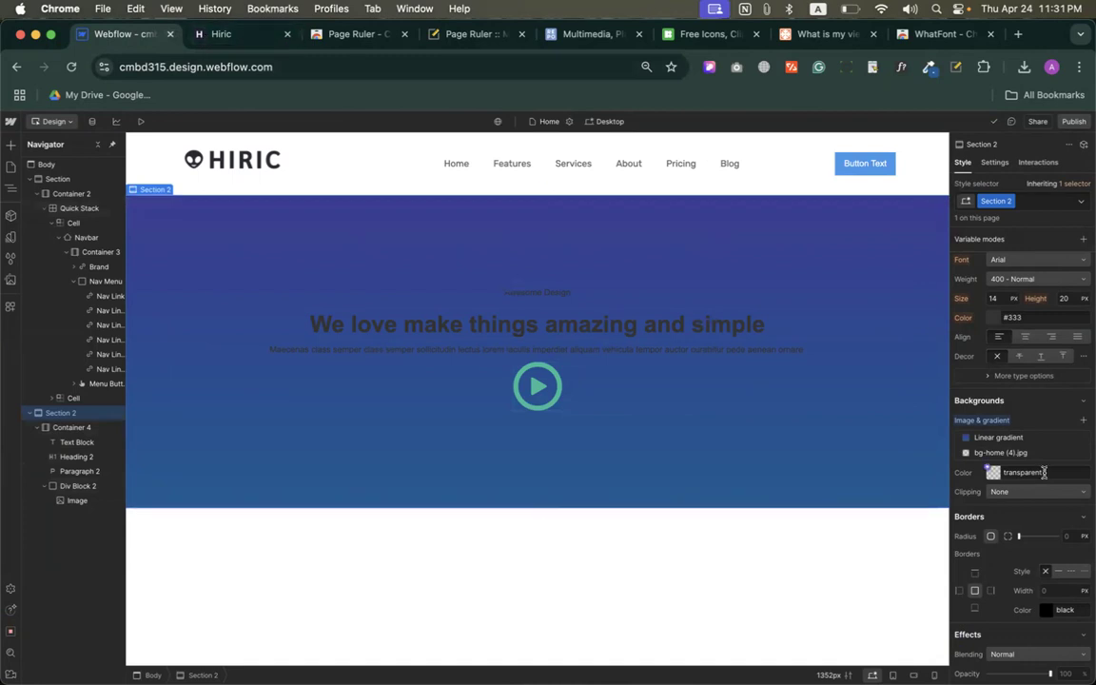
{"action": "scroll", "coordinate": [1043, 471], "scroll_direction": "down", "scroll_amount": 1}
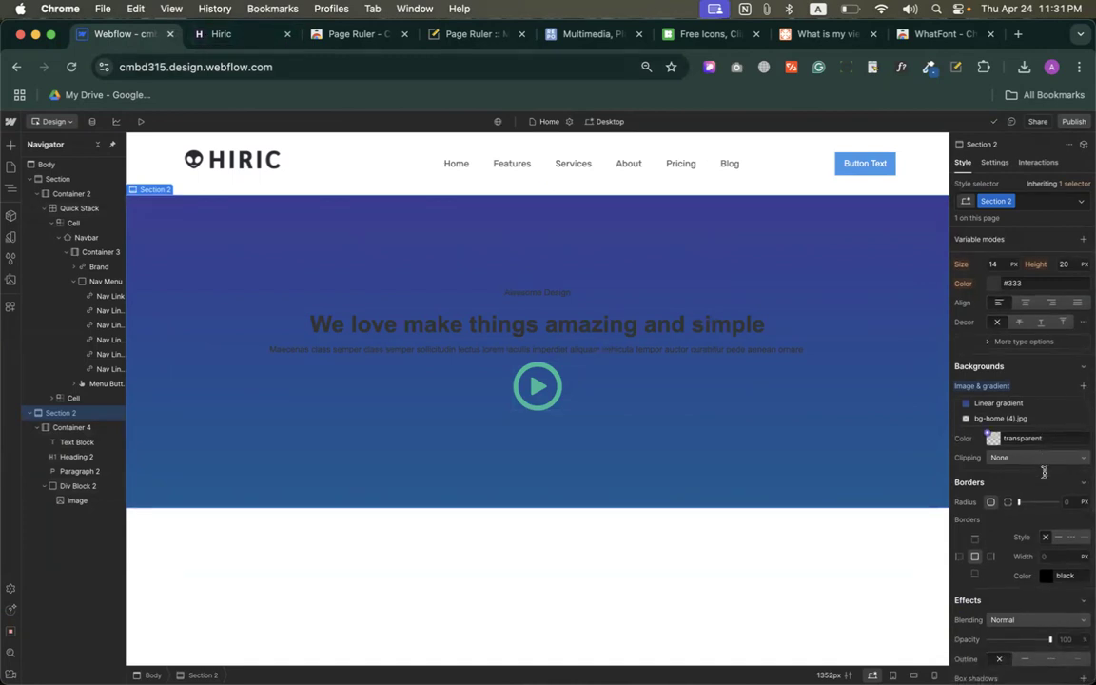
{"action": "left_click", "coordinate": [989, 403]}
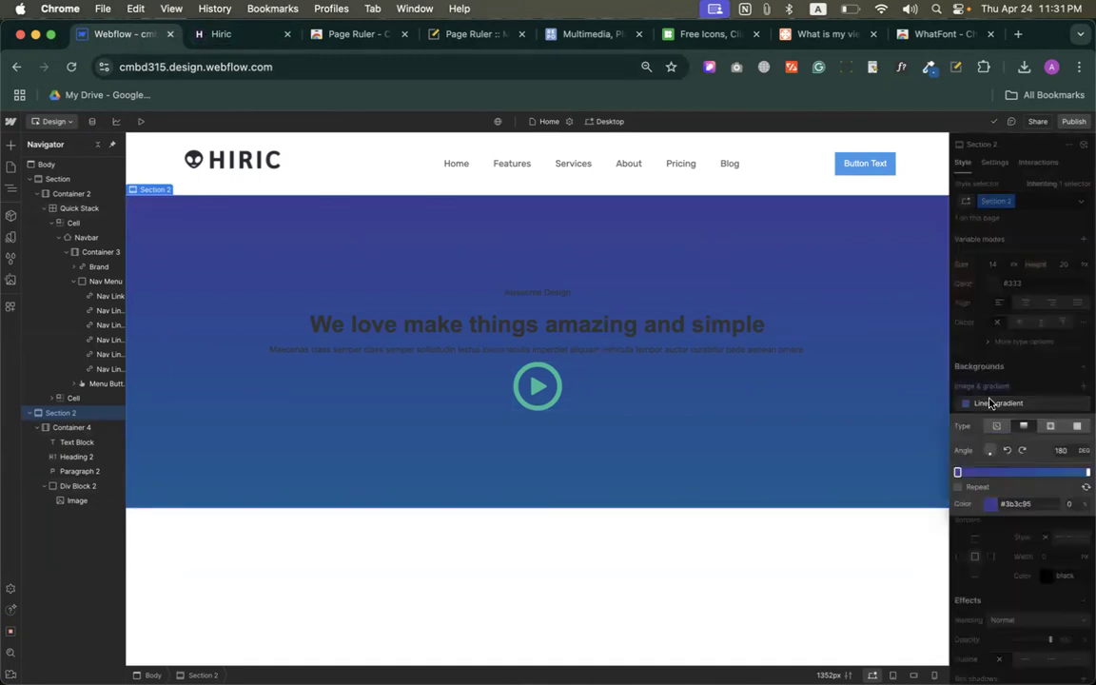
{"action": "left_click", "coordinate": [1023, 452]}
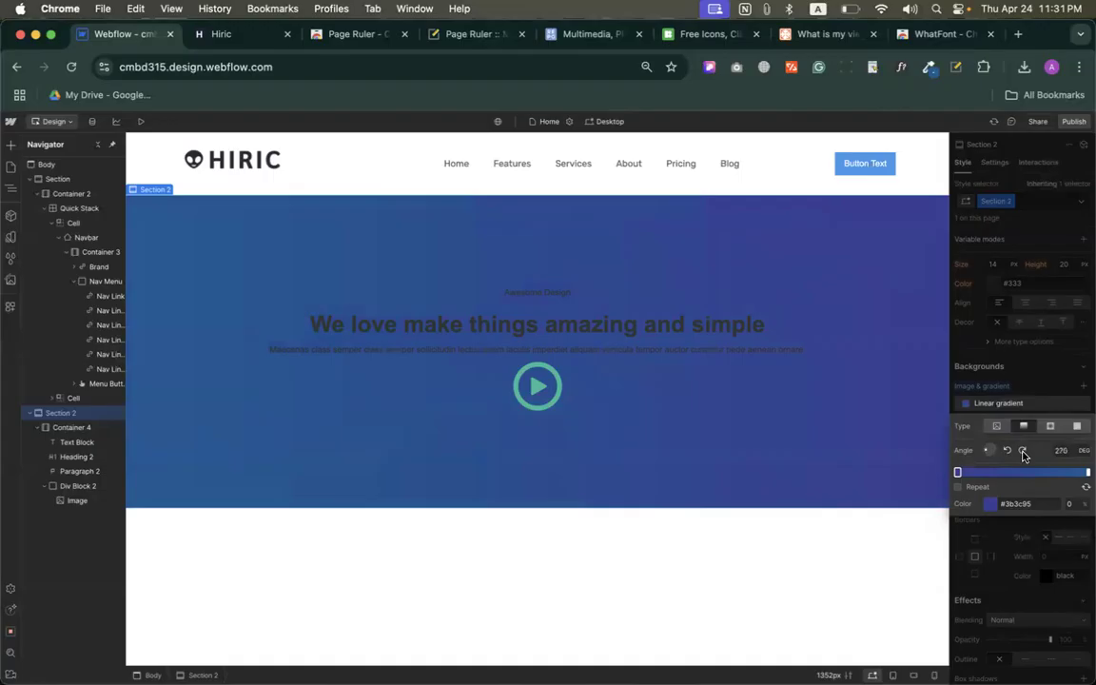
{"action": "left_click_drag", "start_coordinate": [990, 450], "coordinate": [996, 453]}
{"action": "left_click_drag", "start_coordinate": [998, 455], "coordinate": [1001, 454]}
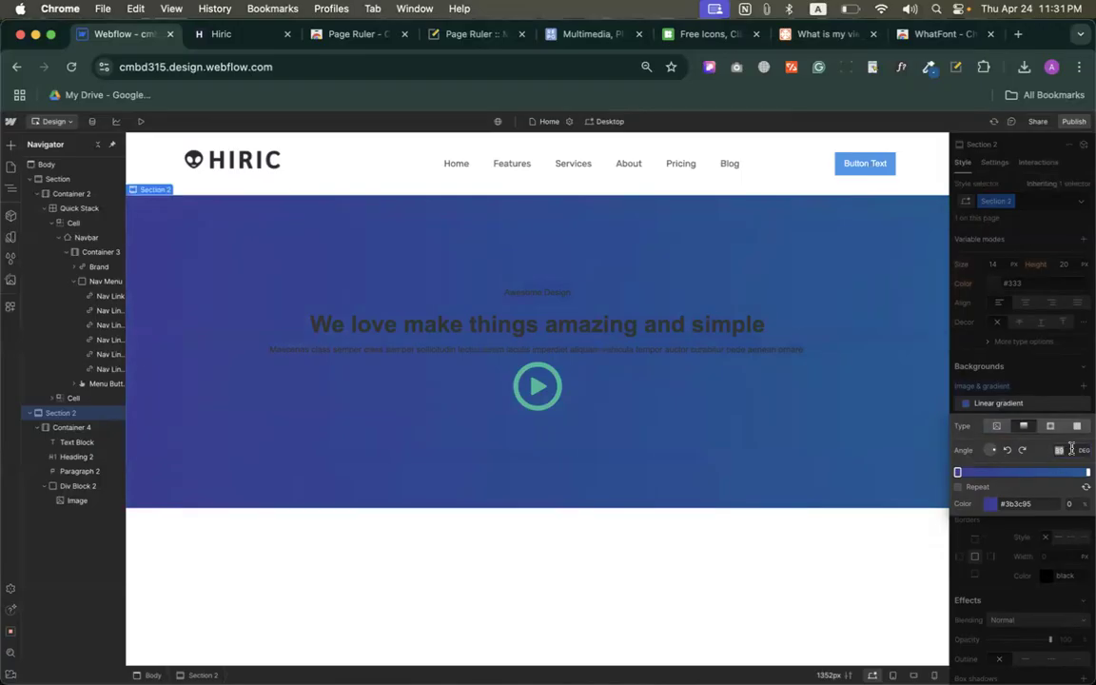
{"action": "type", "text": "90"}
{"action": "key", "text": "Return"}
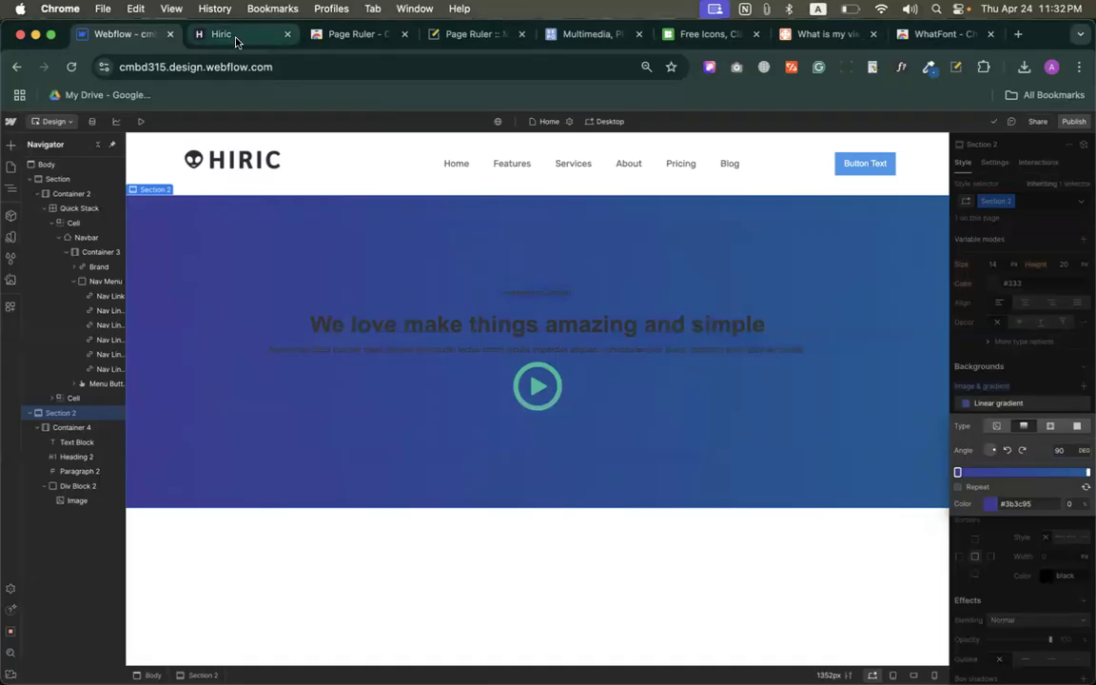
{"action": "left_click", "coordinate": [228, 35]}
{"action": "left_click", "coordinate": [125, 35]}
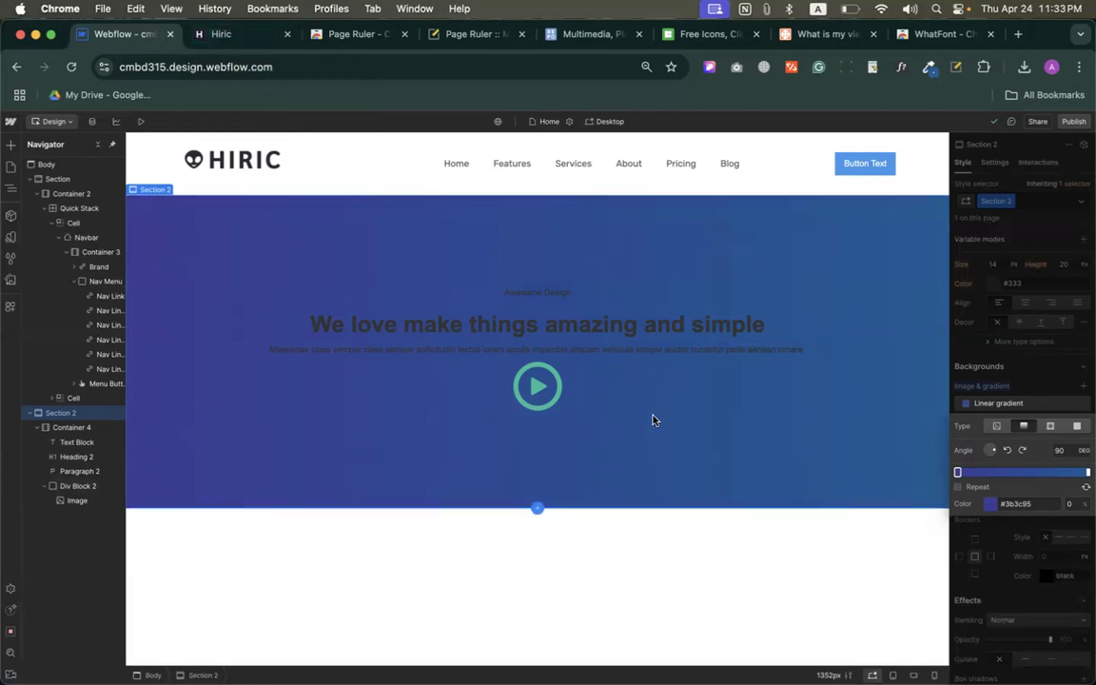
Delete the linear gradient from Section 2's backgrounds and add a new background layer above the photo
{"action": "left_click", "coordinate": [969, 389]}
{"action": "left_click", "coordinate": [1073, 403]}
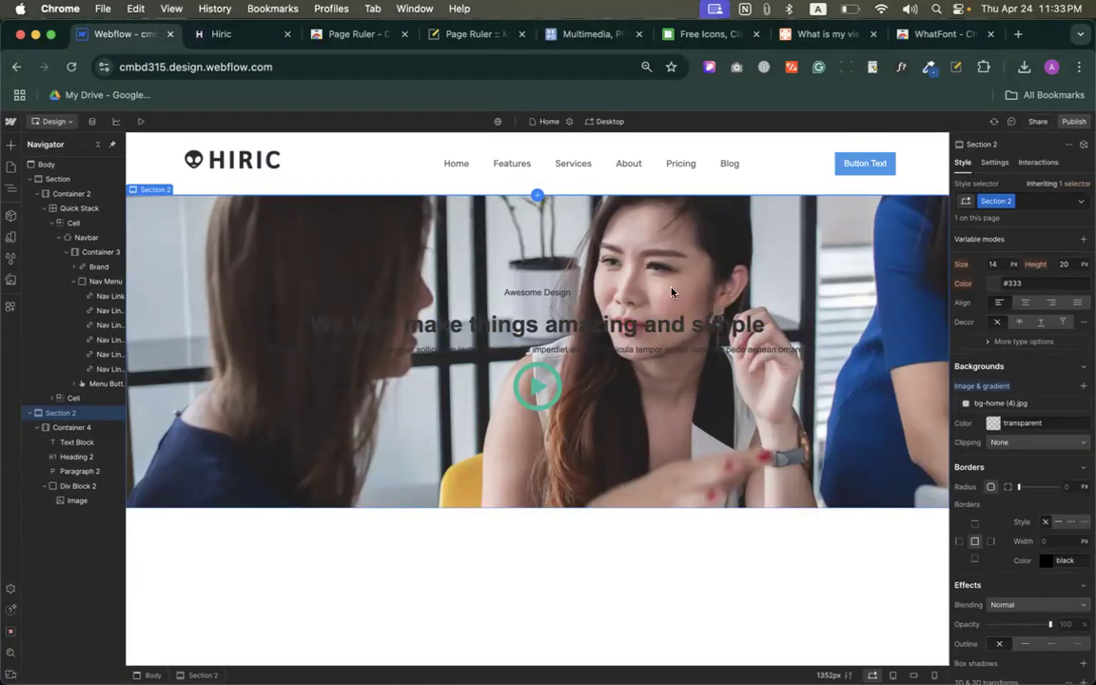
{"action": "left_click", "coordinate": [1083, 387]}
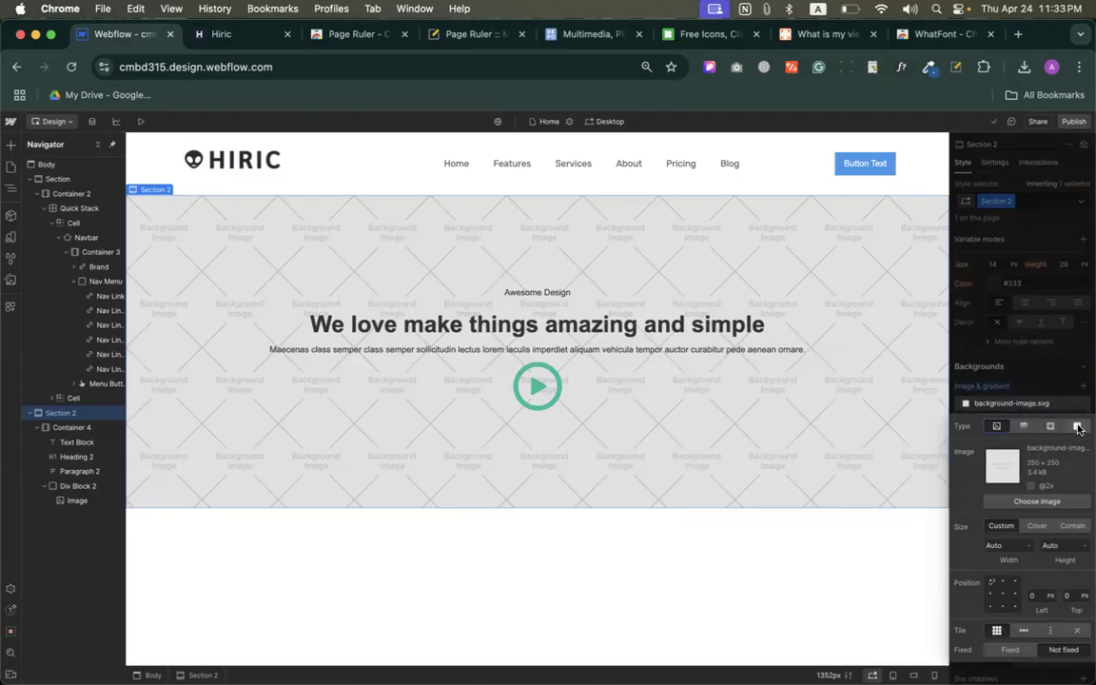
Try a solid rgba(235, 11, 11, 0.5) overlay and a radial gradient on the new background layer
{"action": "left_click", "coordinate": [1078, 429]}
{"action": "left_click", "coordinate": [992, 450]}
{"action": "left_click", "coordinate": [1084, 473]}
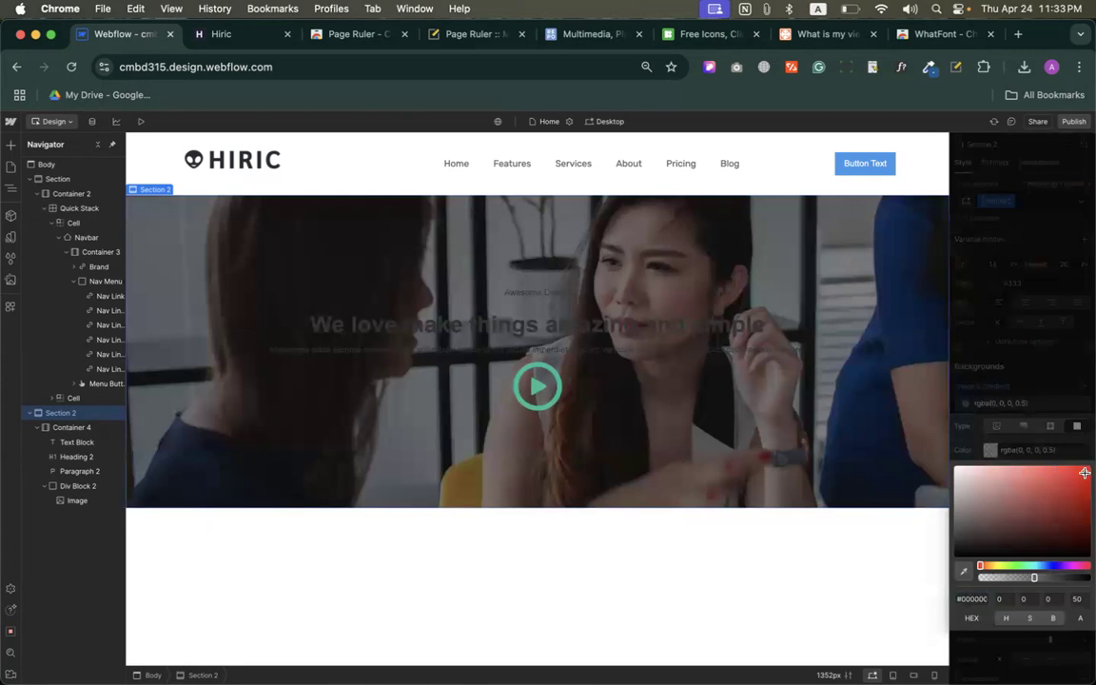
{"action": "left_click", "coordinate": [1023, 450]}
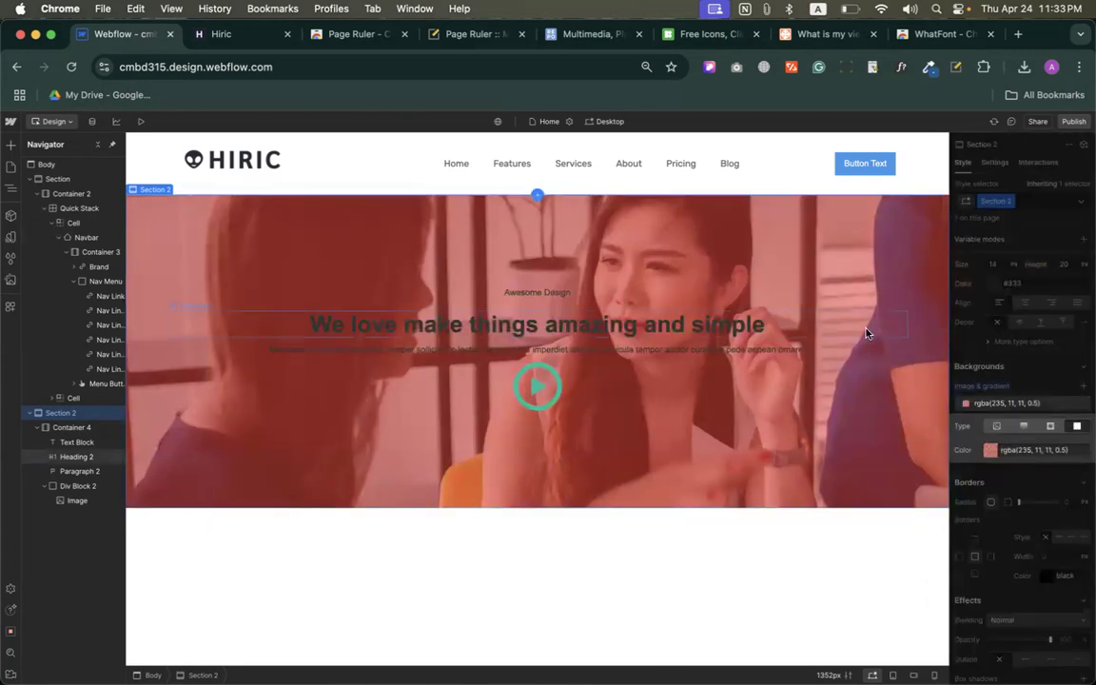
{"action": "left_click", "coordinate": [1051, 427]}
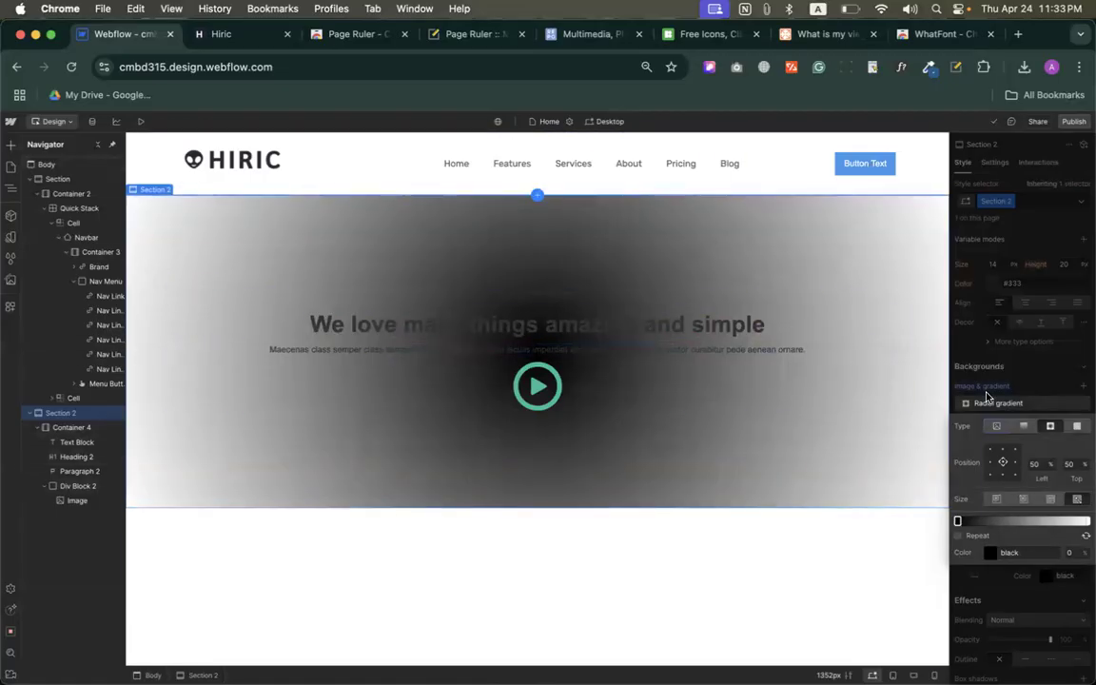
Change the new background layer to a linear gradient and select its starting colour stop
{"action": "left_click", "coordinate": [1024, 427]}
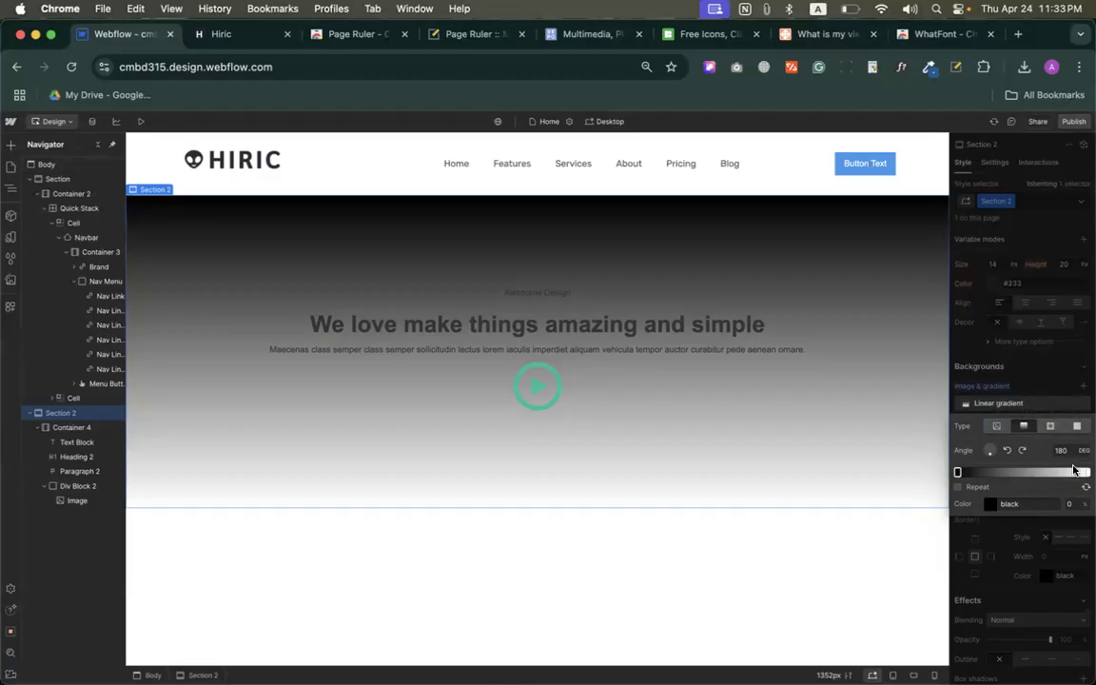
{"action": "left_click", "coordinate": [959, 473]}
{"action": "left_click", "coordinate": [958, 472]}
{"action": "left_click", "coordinate": [1085, 472]}
{"action": "left_click", "coordinate": [957, 473]}
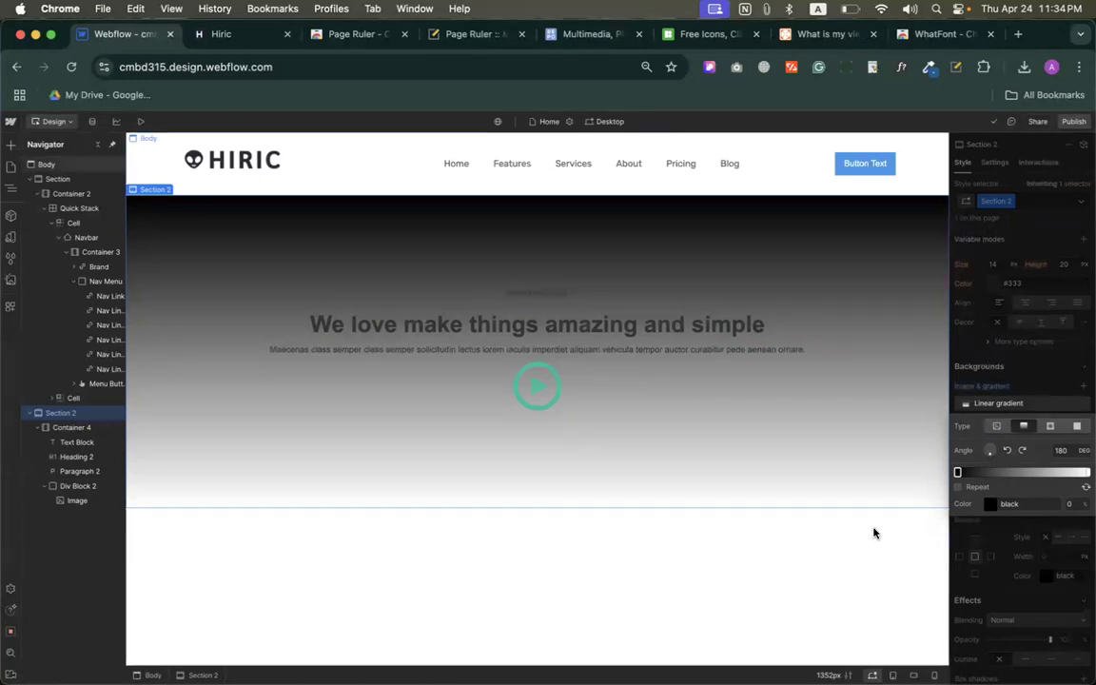
Set the gradient's starting colour stop to #19bc9c
{"action": "left_click", "coordinate": [1011, 503]}
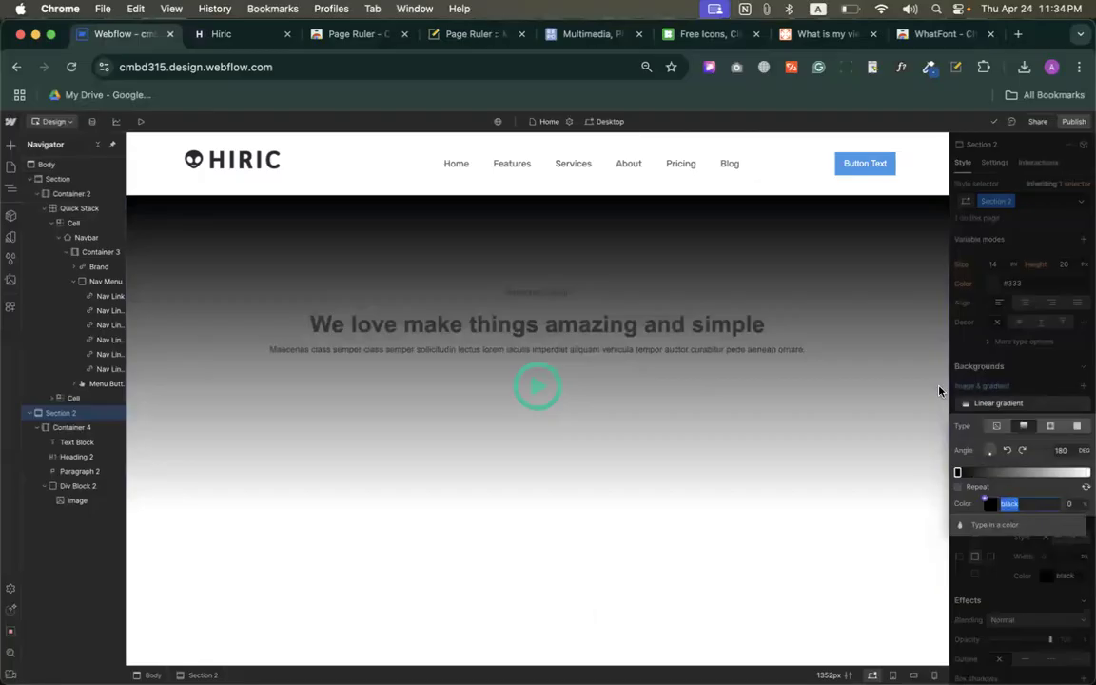
{"action": "left_click", "coordinate": [1026, 503]}
{"action": "key", "text": "super+a"}
{"action": "type", "text": "#19BC9C"}
{"action": "left_click", "coordinate": [1011, 526]}
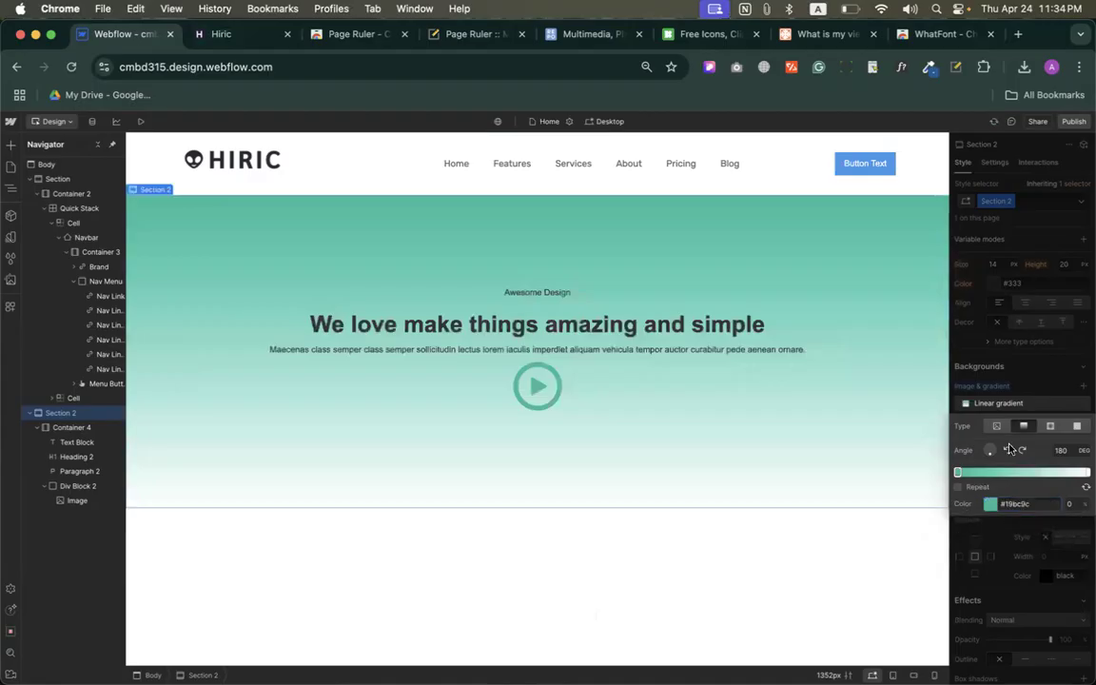
Sample the purple at the left edge of the Hiric reference hero and set the gradient's starting stop to #393a93
{"action": "left_click", "coordinate": [220, 34]}
{"action": "left_click", "coordinate": [925, 67]}
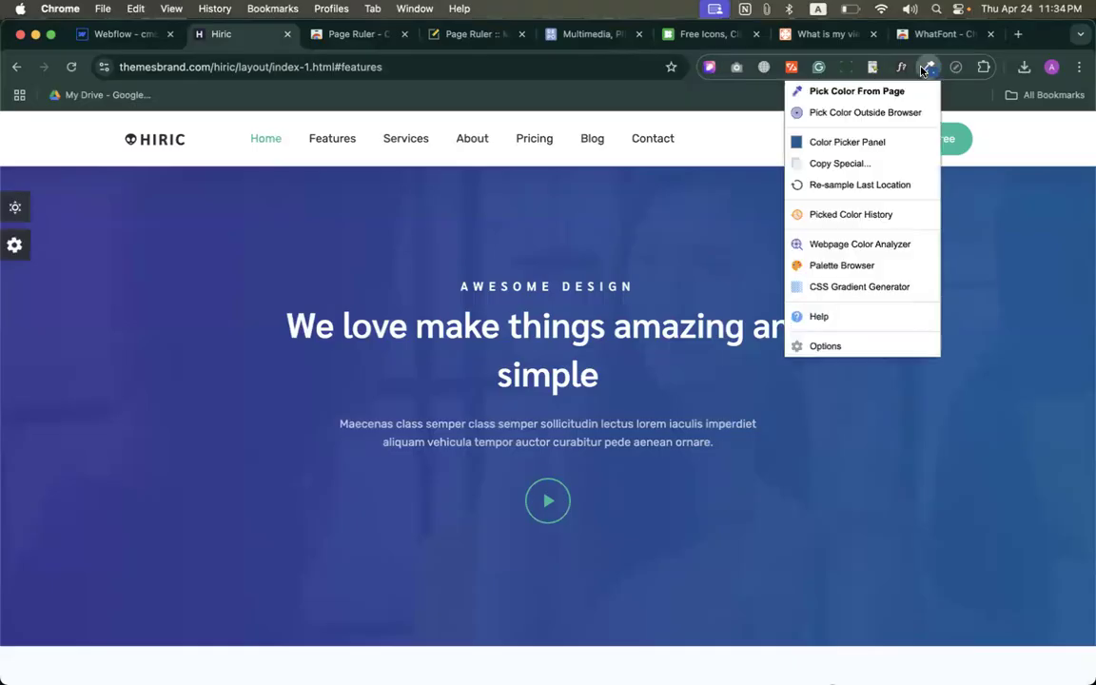
{"action": "left_click", "coordinate": [816, 91]}
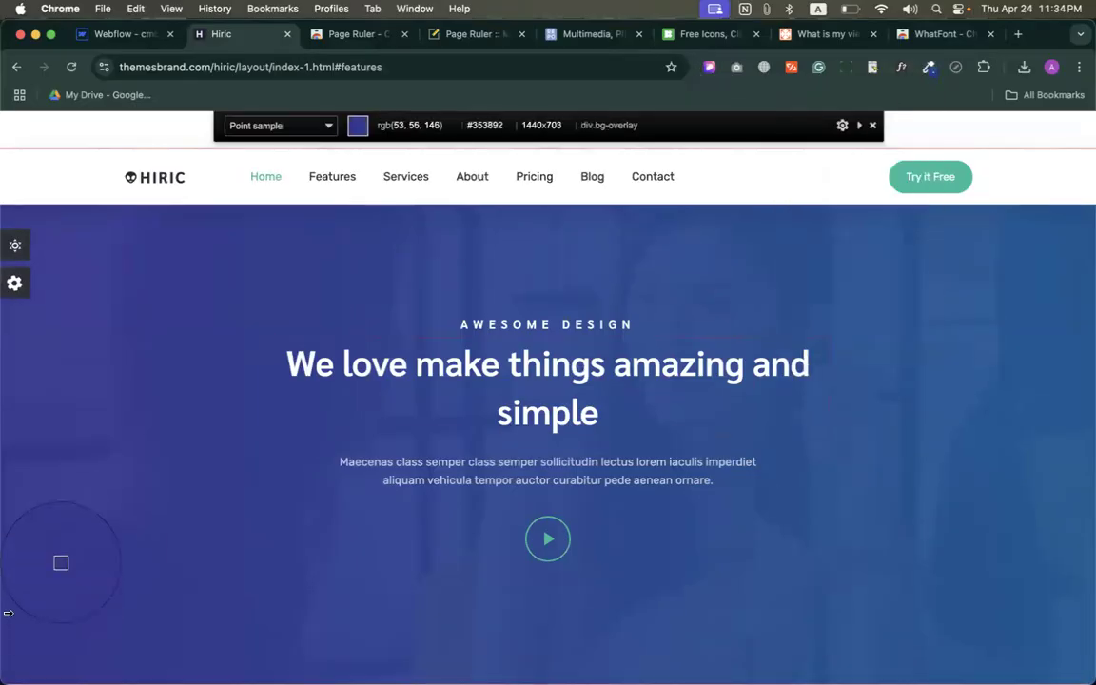
{"action": "left_click", "coordinate": [9, 495]}
{"action": "left_click", "coordinate": [100, 34]}
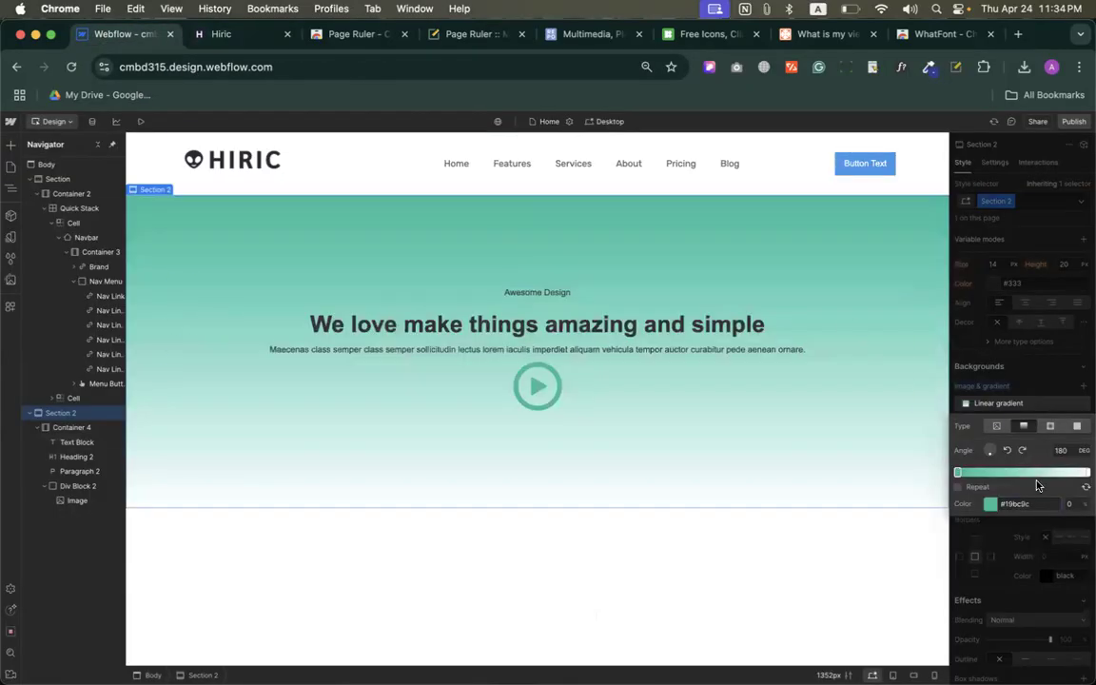
{"action": "left_click", "coordinate": [1015, 504]}
{"action": "key", "text": "super+v"}
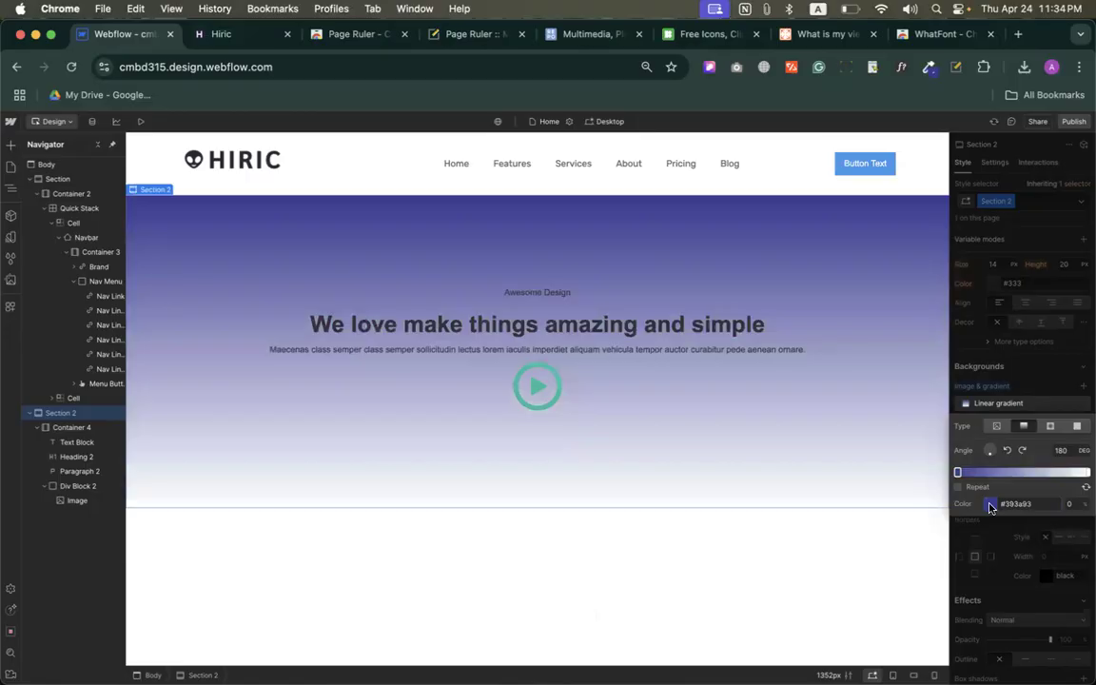
Sample the blue at the right edge of the Hiric reference hero and set the gradient's end stop to #0f5c94
{"action": "left_click", "coordinate": [225, 35]}
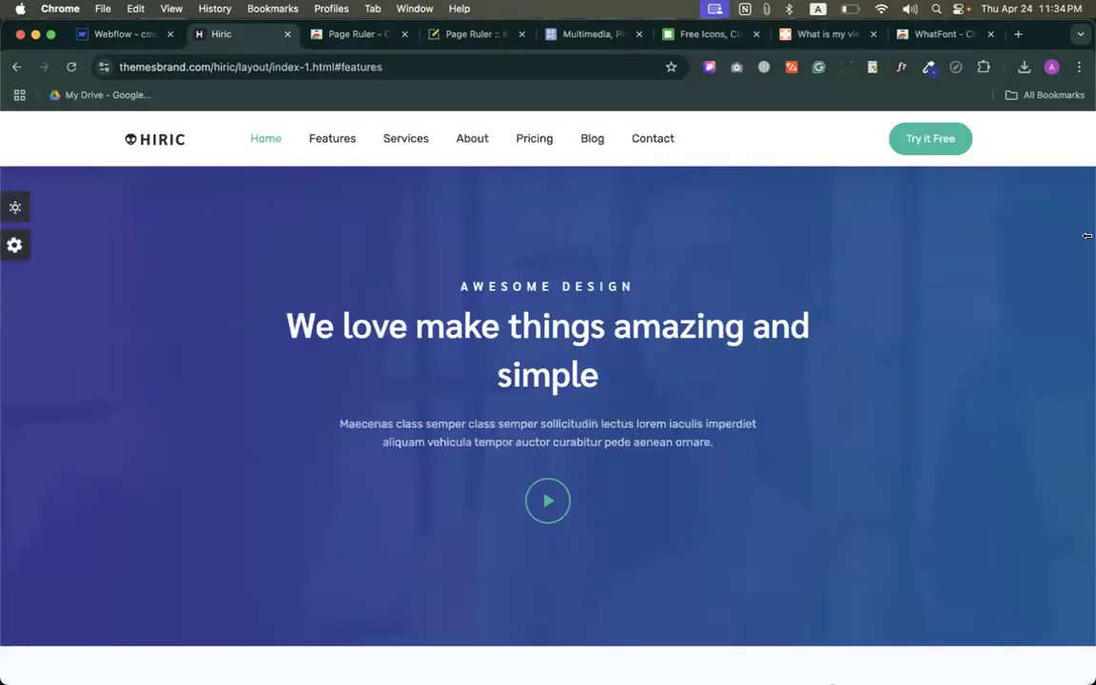
{"action": "left_click", "coordinate": [928, 68]}
{"action": "left_click", "coordinate": [926, 90]}
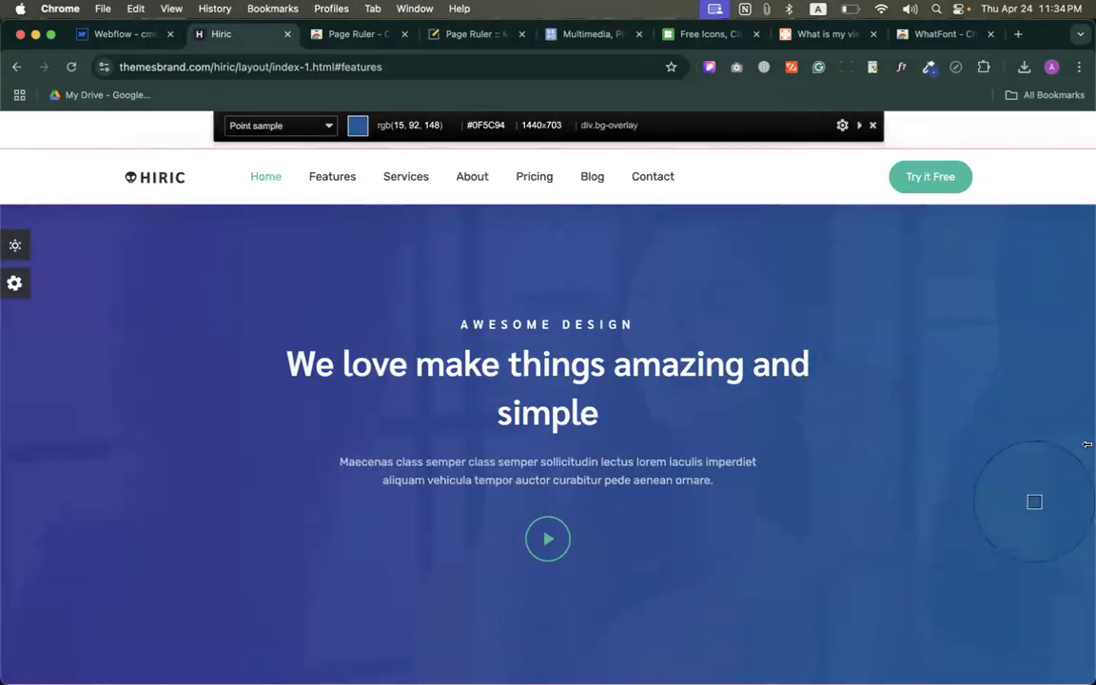
{"action": "left_click", "coordinate": [1085, 445]}
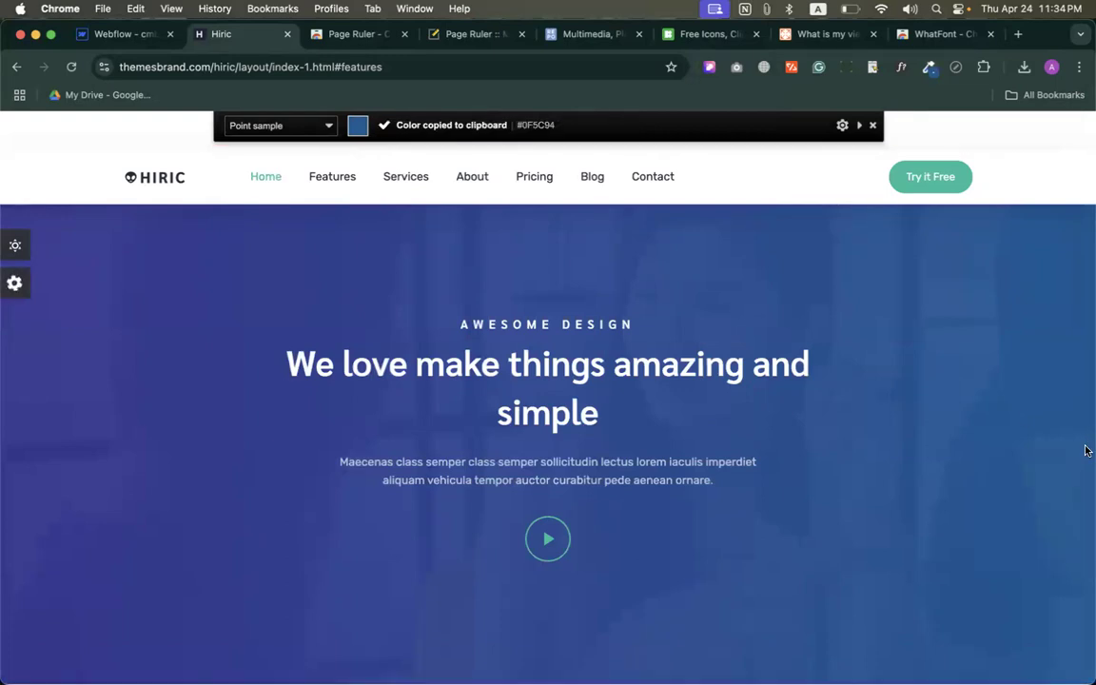
{"action": "left_click", "coordinate": [122, 38]}
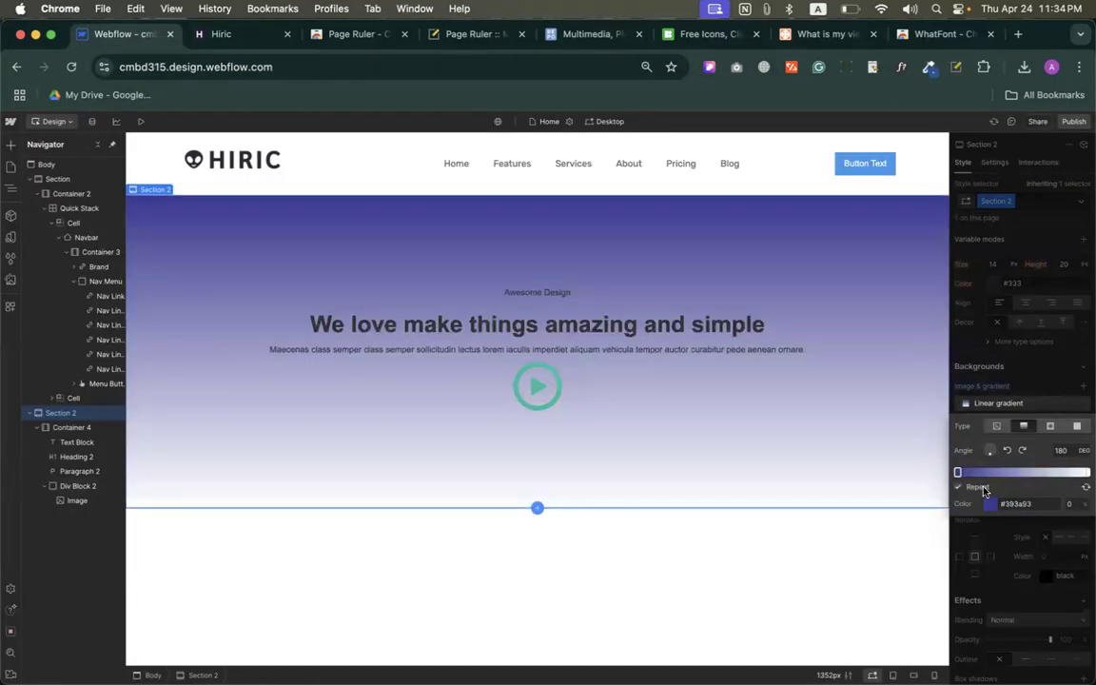
{"action": "left_click", "coordinate": [1087, 473]}
{"action": "left_click", "coordinate": [1012, 502]}
{"action": "key", "text": "super+v"}
{"action": "key", "text": "Return"}
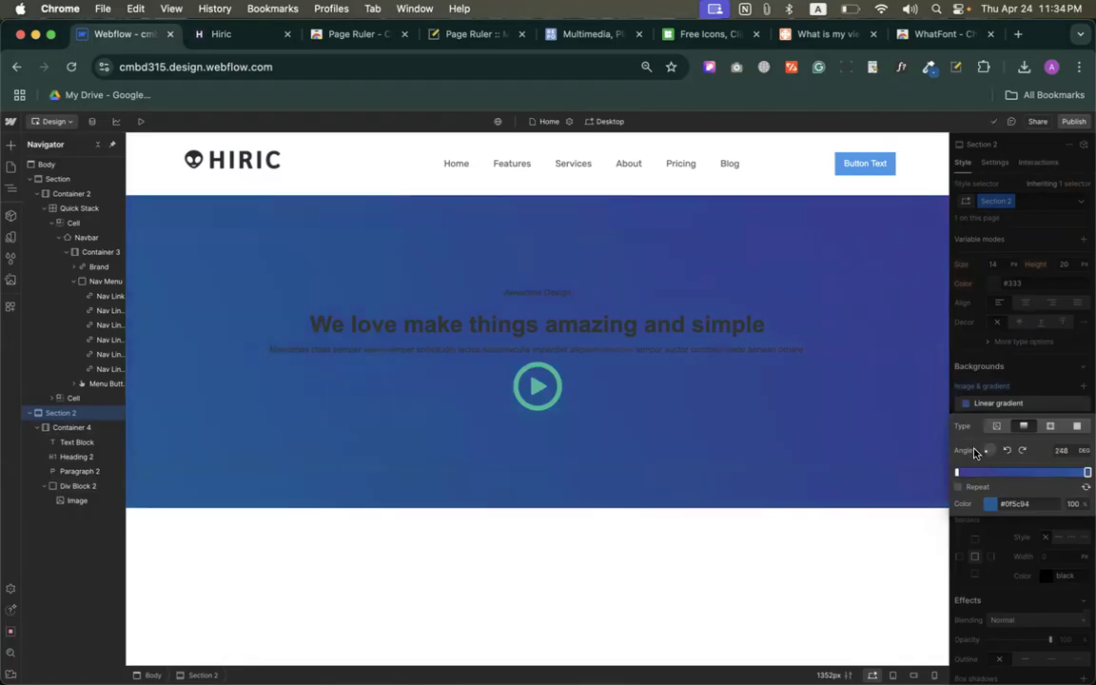
Set the linear gradient's angle to 90 degrees and close its settings
{"action": "left_click_drag", "start_coordinate": [990, 449], "coordinate": [1005, 453]}
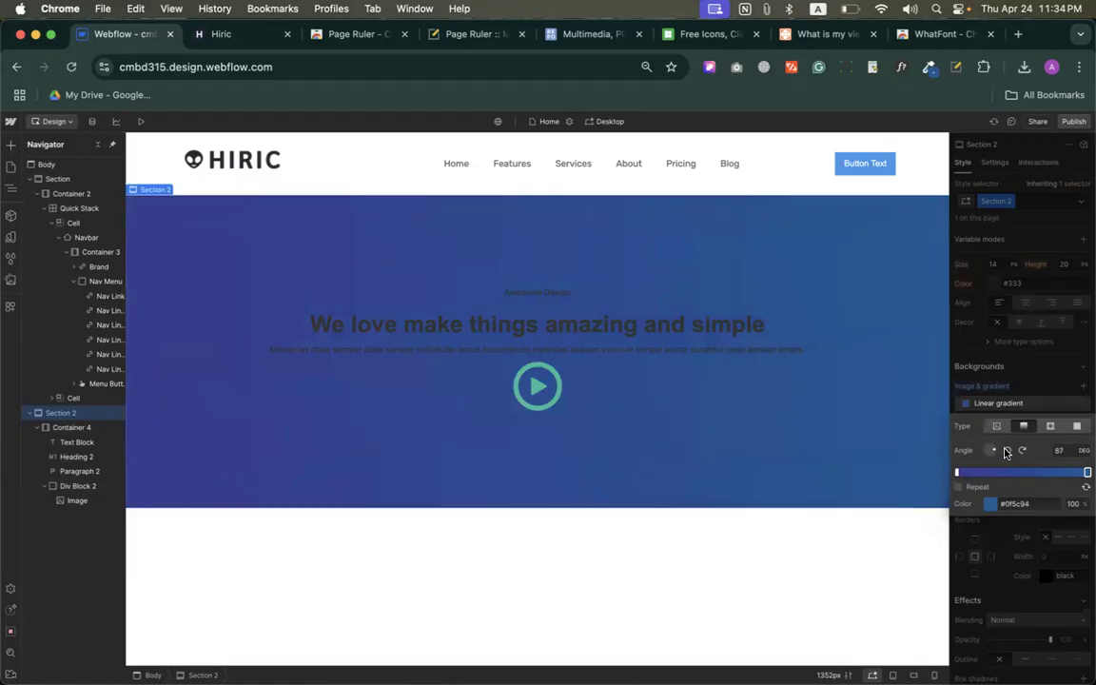
{"action": "left_click", "coordinate": [1063, 451]}
{"action": "type", "text": "90"}
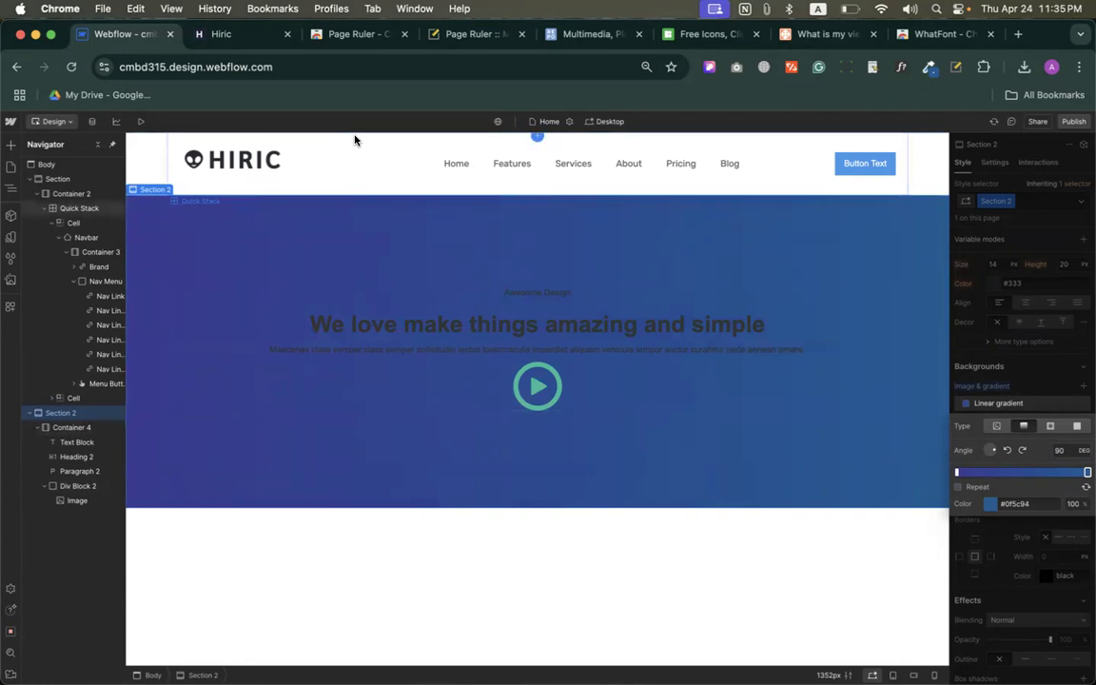
{"action": "left_click", "coordinate": [1013, 404]}
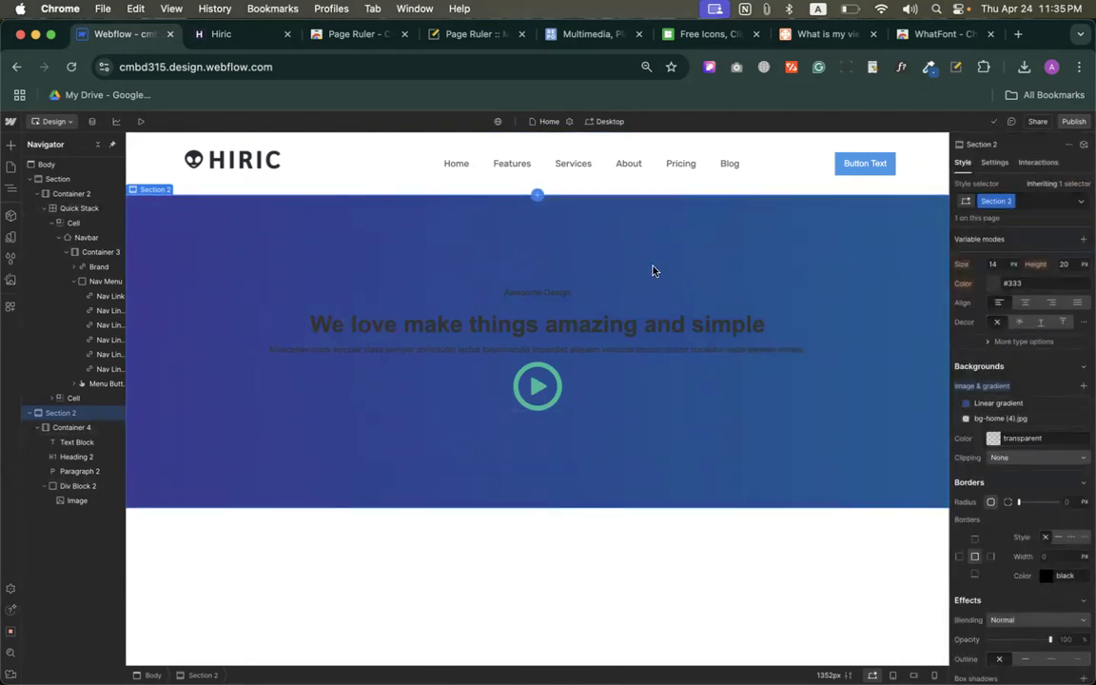
Reopen the linear gradient and lower the purple starting stop's opacity to 95%
{"action": "left_click", "coordinate": [971, 405]}
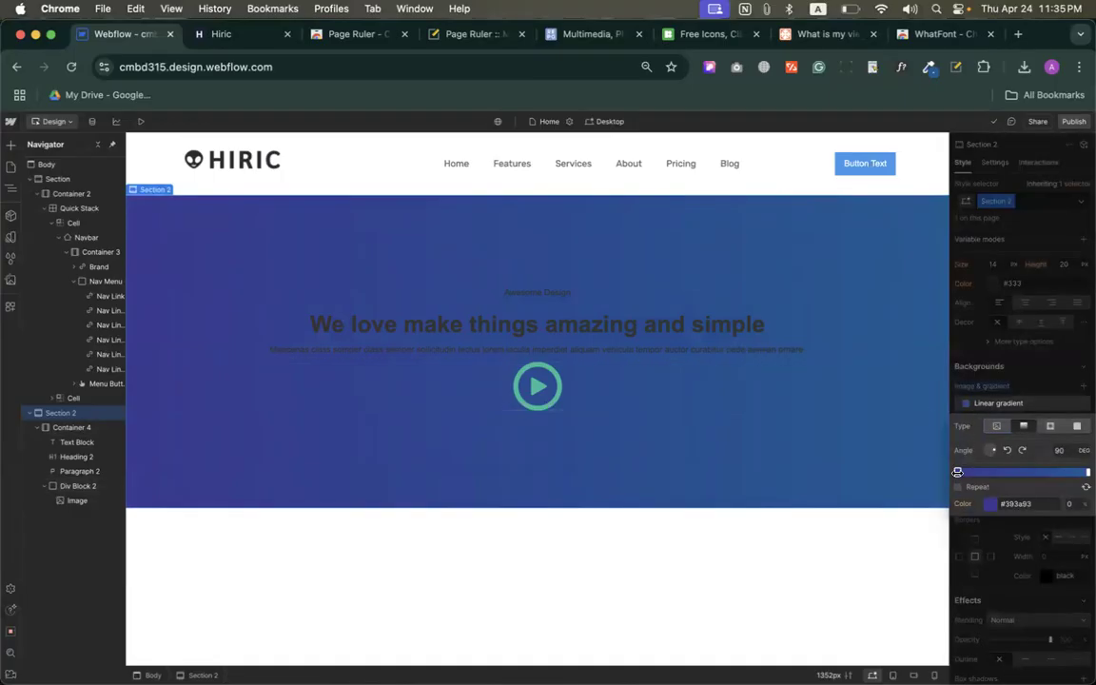
{"action": "left_click", "coordinate": [988, 505]}
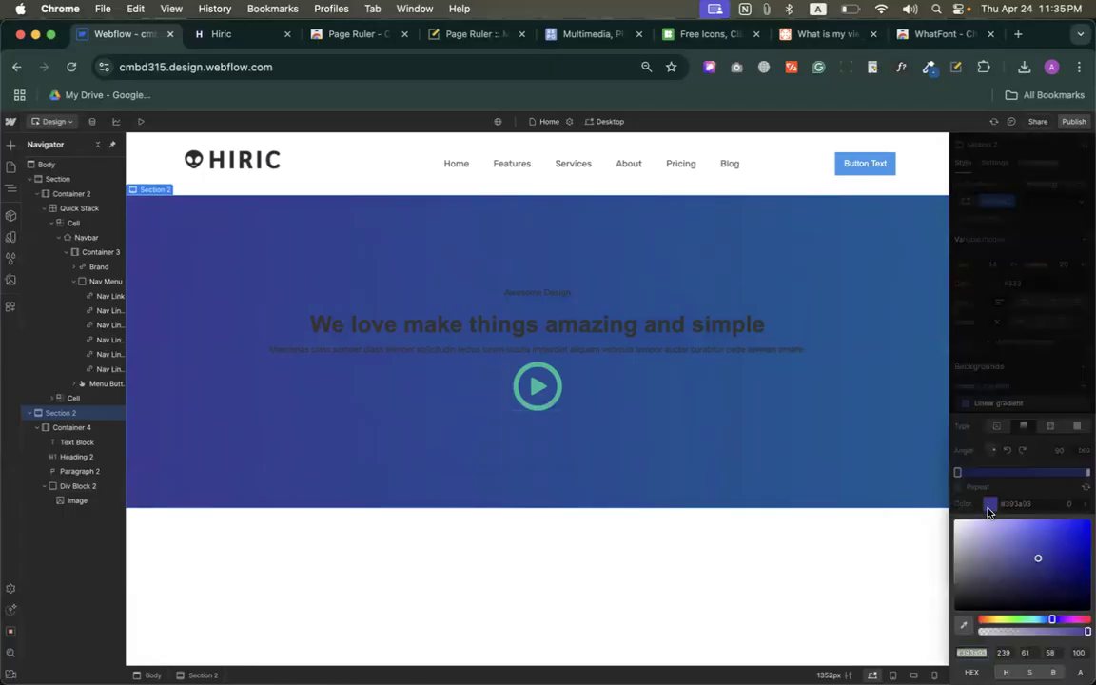
{"action": "left_click", "coordinate": [1083, 632]}
{"action": "left_click_drag", "start_coordinate": [1083, 631], "coordinate": [1082, 633]}
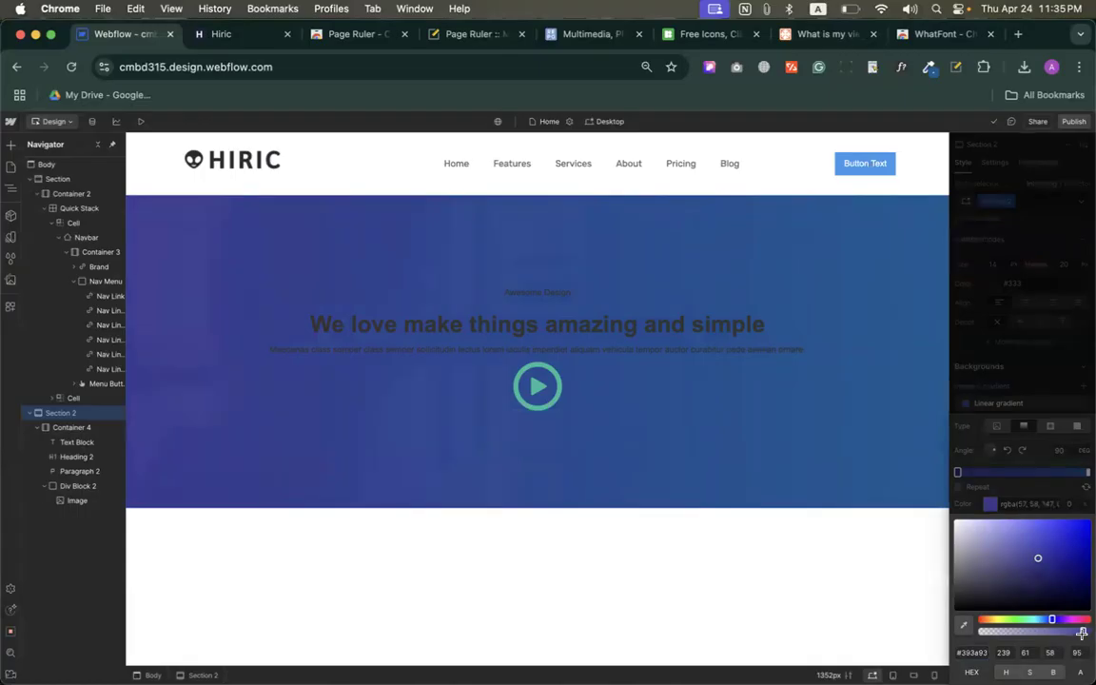
{"action": "left_click", "coordinate": [1017, 489]}
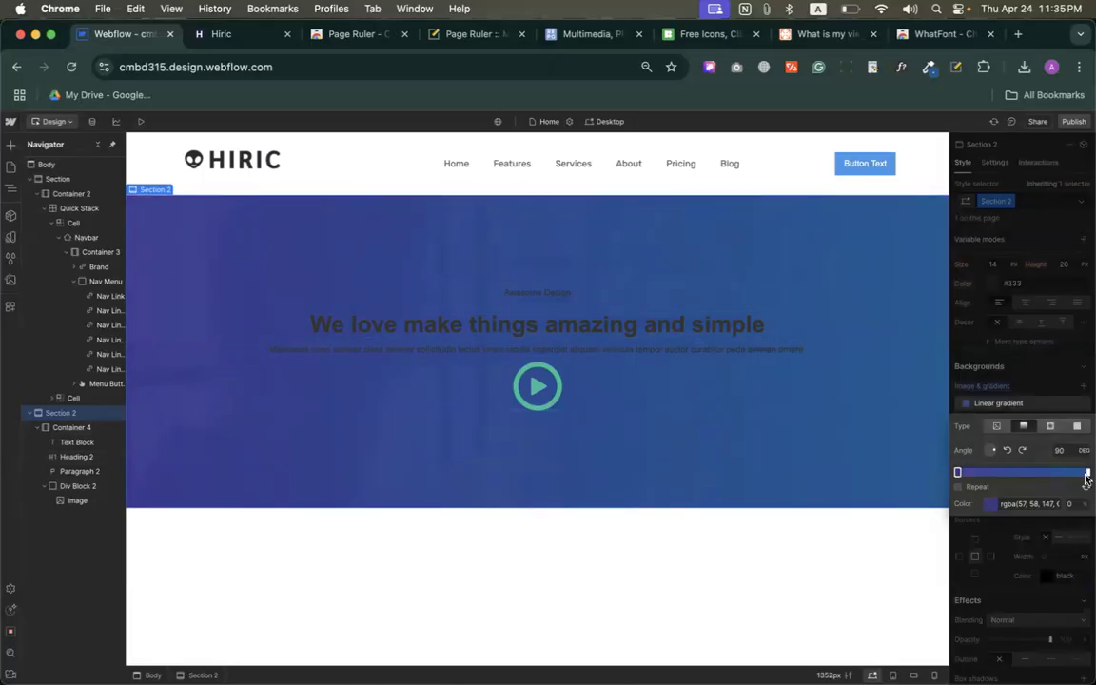
Lower the opacity of the gradient's blue end stop to 96%
{"action": "left_click", "coordinate": [1087, 472]}
{"action": "left_click", "coordinate": [989, 504]}
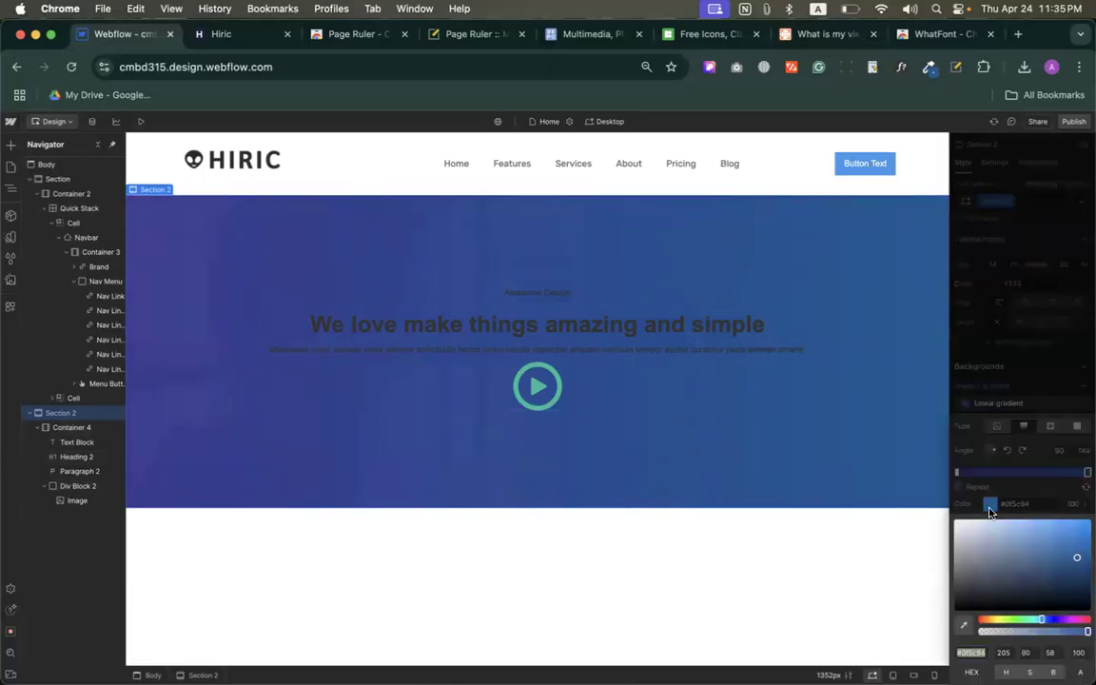
{"action": "left_click_drag", "start_coordinate": [1087, 632], "coordinate": [1082, 632]}
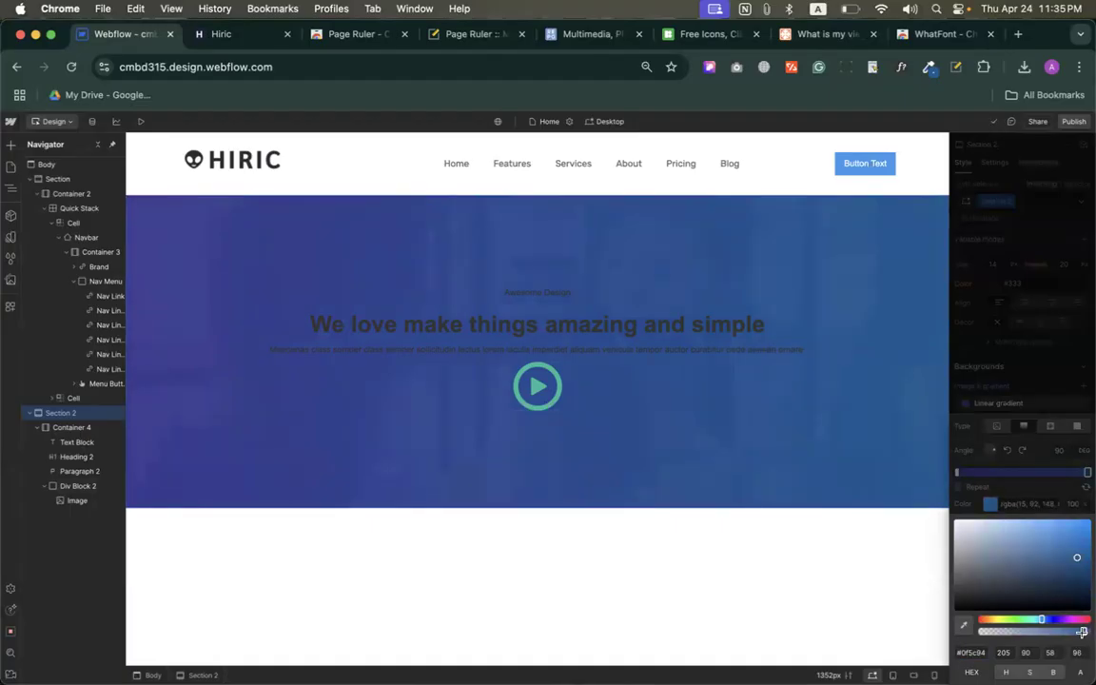
{"action": "left_click", "coordinate": [1020, 425]}
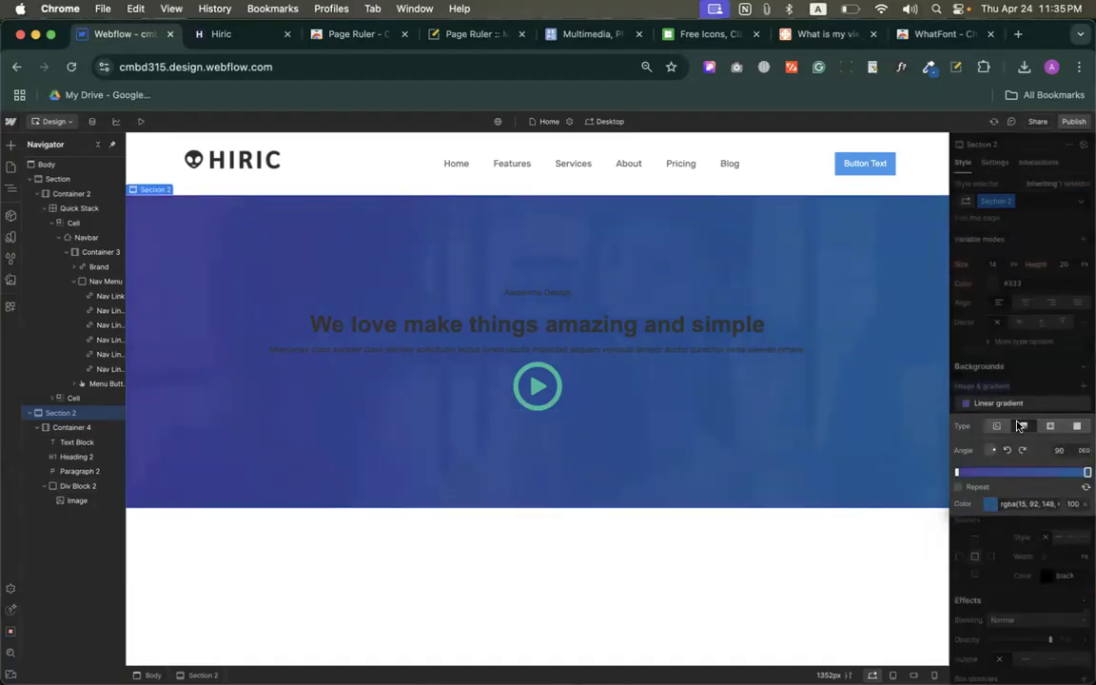
Close the gradient settings, select the "Awesome Design" text block, and inspect that line's font on the Hiric reference page with WhatFont
{"action": "left_click", "coordinate": [1011, 390]}
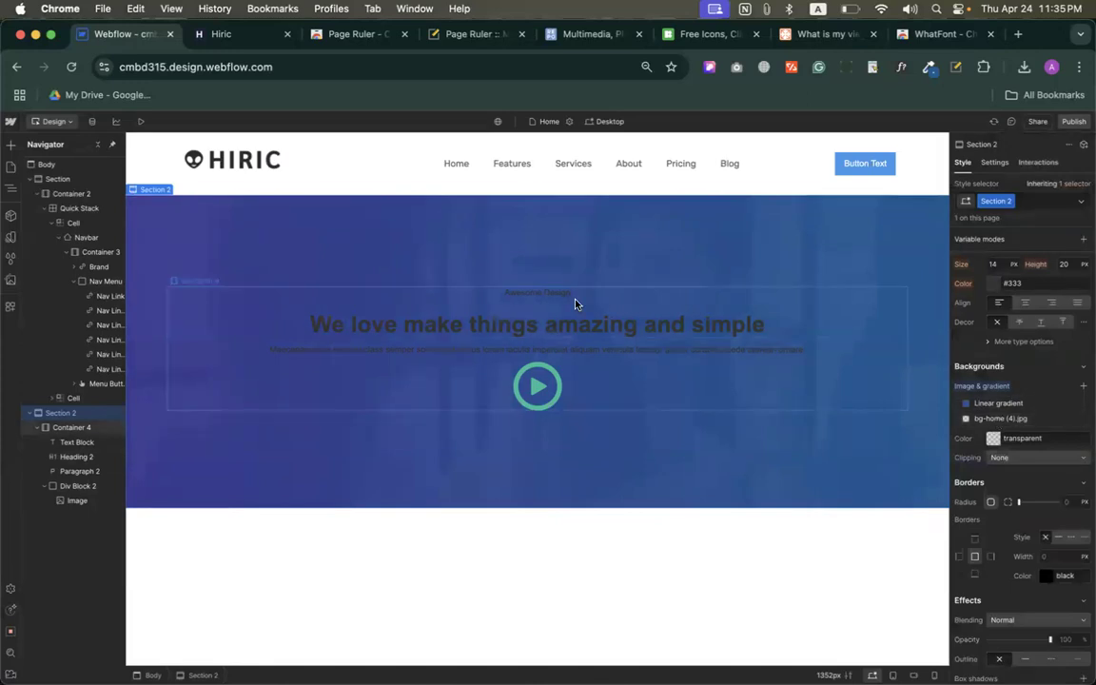
{"action": "left_click", "coordinate": [536, 293]}
{"action": "left_click", "coordinate": [221, 34]}
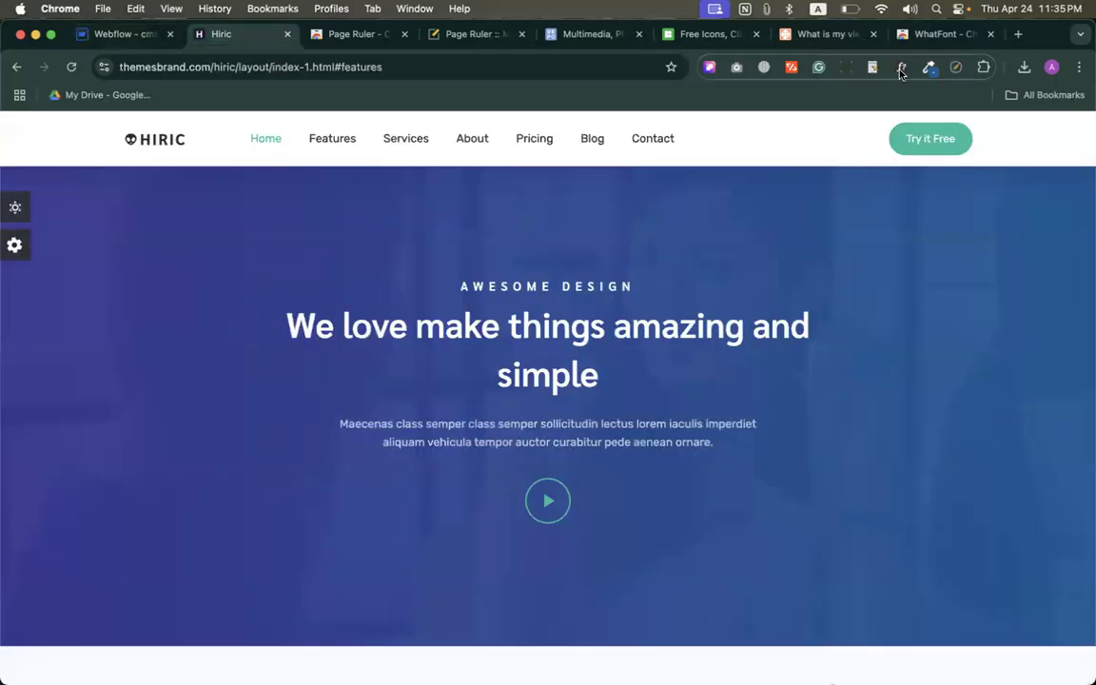
{"action": "left_click", "coordinate": [901, 67]}
{"action": "left_click", "coordinate": [570, 289]}
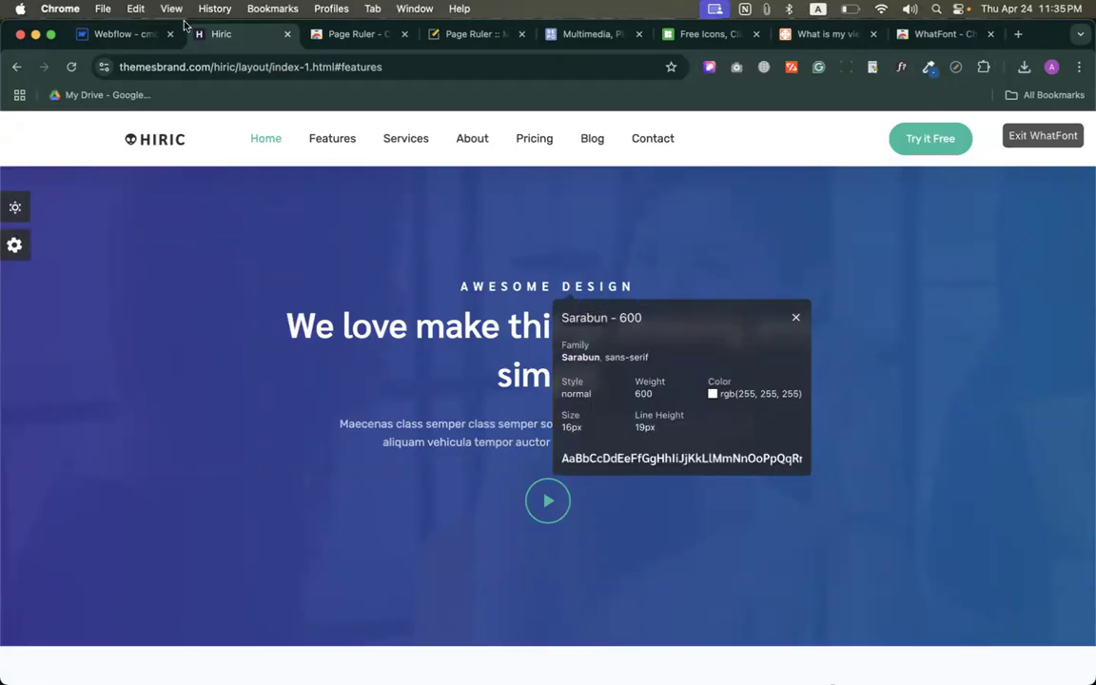
Return to Webflow, open the site's font settings through the text block's add-fonts option, and choose Sarabun from the Google Fonts
{"action": "left_click", "coordinate": [143, 34]}
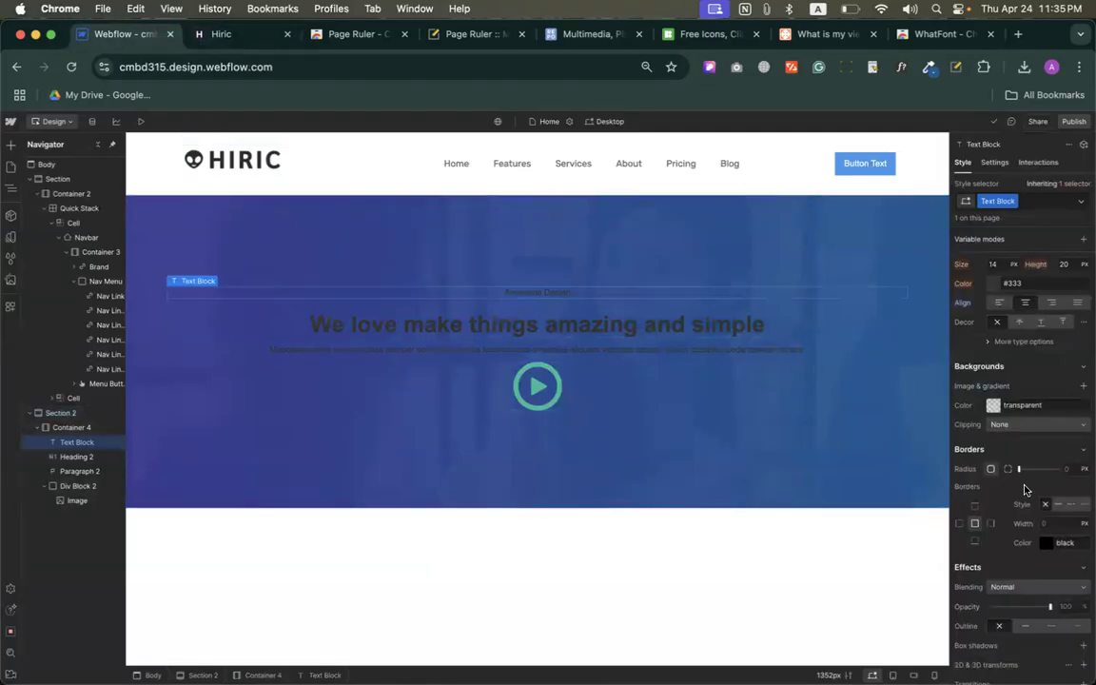
{"action": "scroll", "coordinate": [1023, 404], "scroll_direction": "up", "scroll_amount": 3}
{"action": "left_click", "coordinate": [1023, 407]}
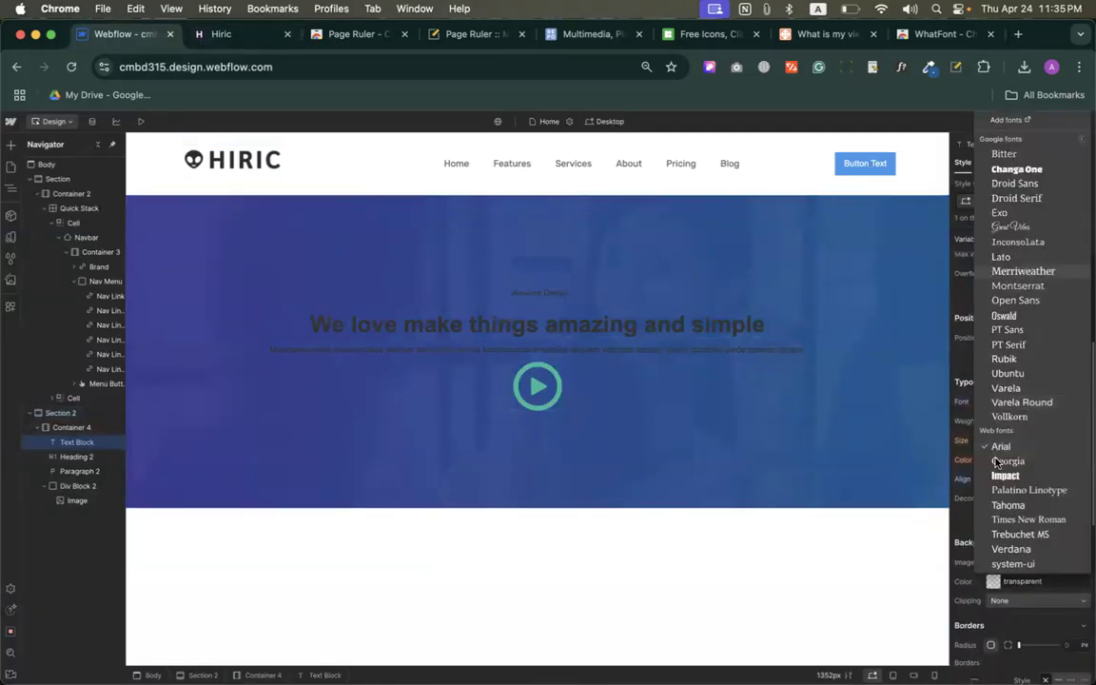
{"action": "left_click", "coordinate": [1005, 121]}
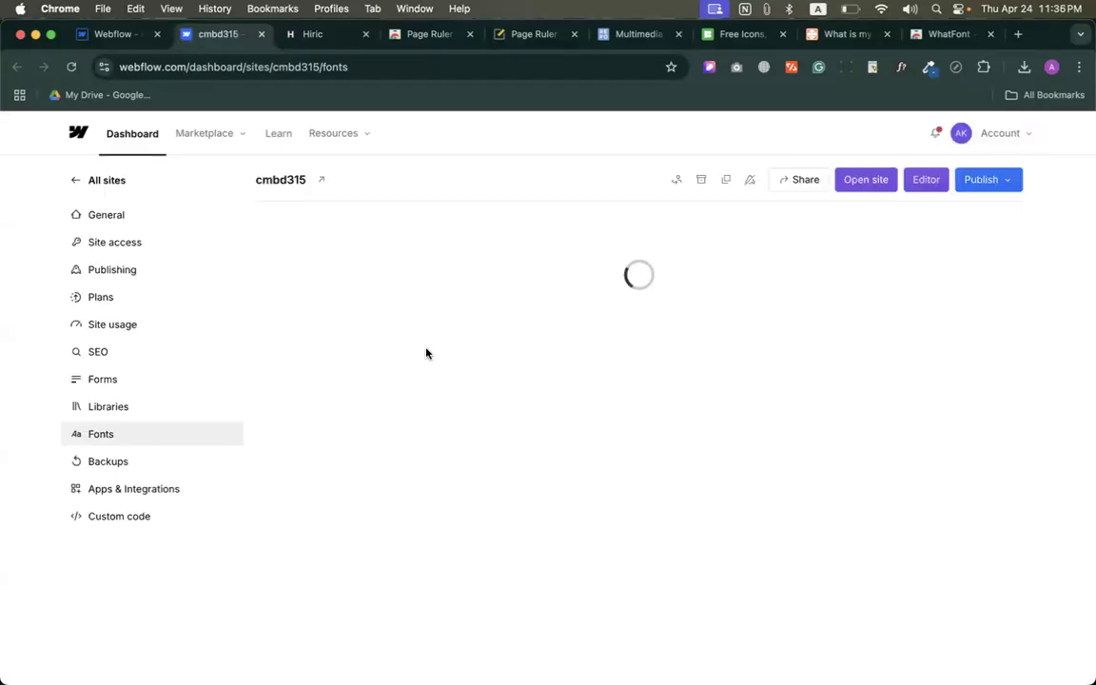
{"action": "left_click", "coordinate": [285, 398]}
{"action": "type", "text": "sara"}
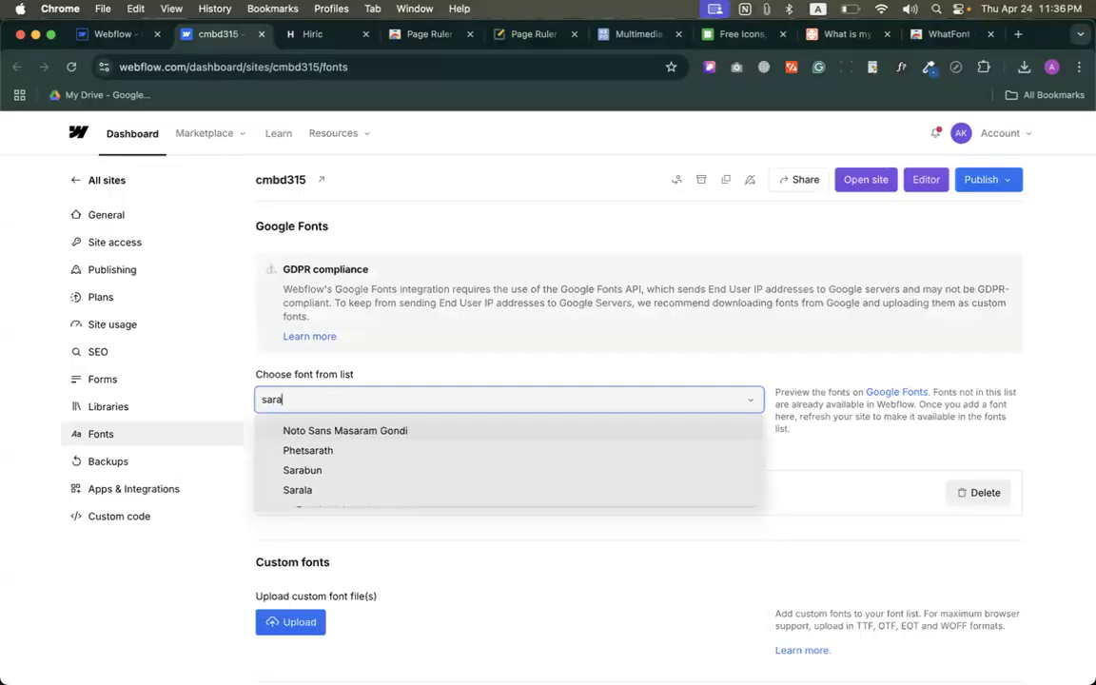
{"action": "left_click", "coordinate": [317, 471]}
Include Sarabun's 300, 500, 600 and 700 variants alongside regular and add the font to the site
{"action": "scroll", "coordinate": [366, 530], "scroll_direction": "down", "scroll_amount": 5}
{"action": "left_click", "coordinate": [278, 354]}
{"action": "left_click", "coordinate": [277, 387]}
{"action": "left_click", "coordinate": [278, 420]}
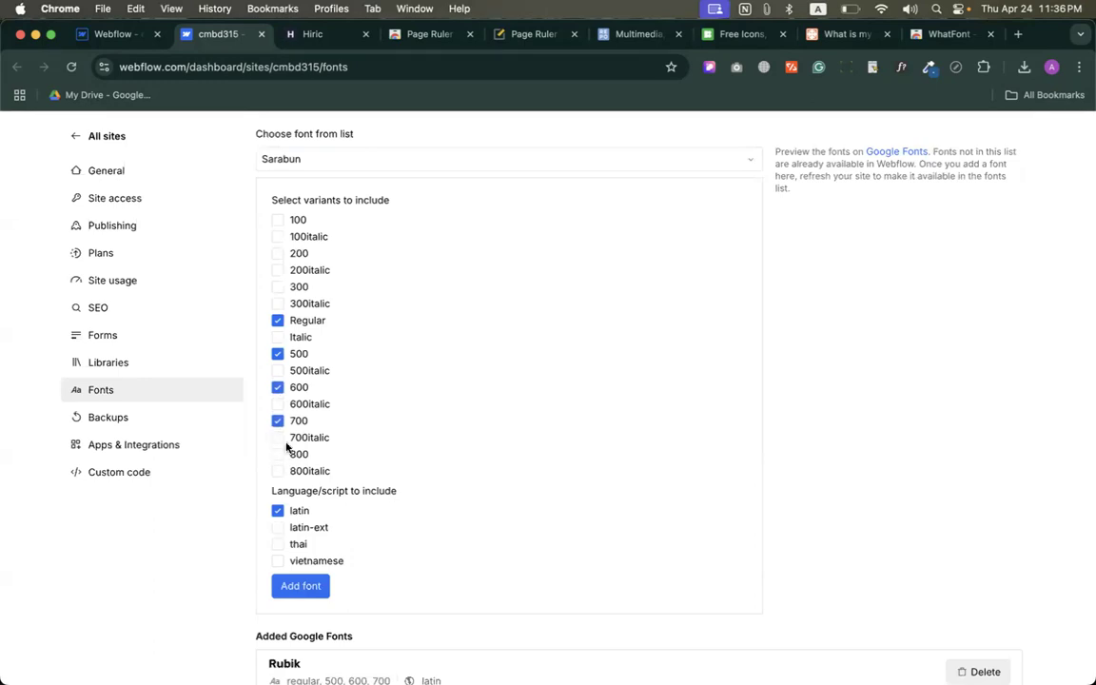
{"action": "left_click", "coordinate": [277, 286]}
{"action": "left_click", "coordinate": [302, 586]}
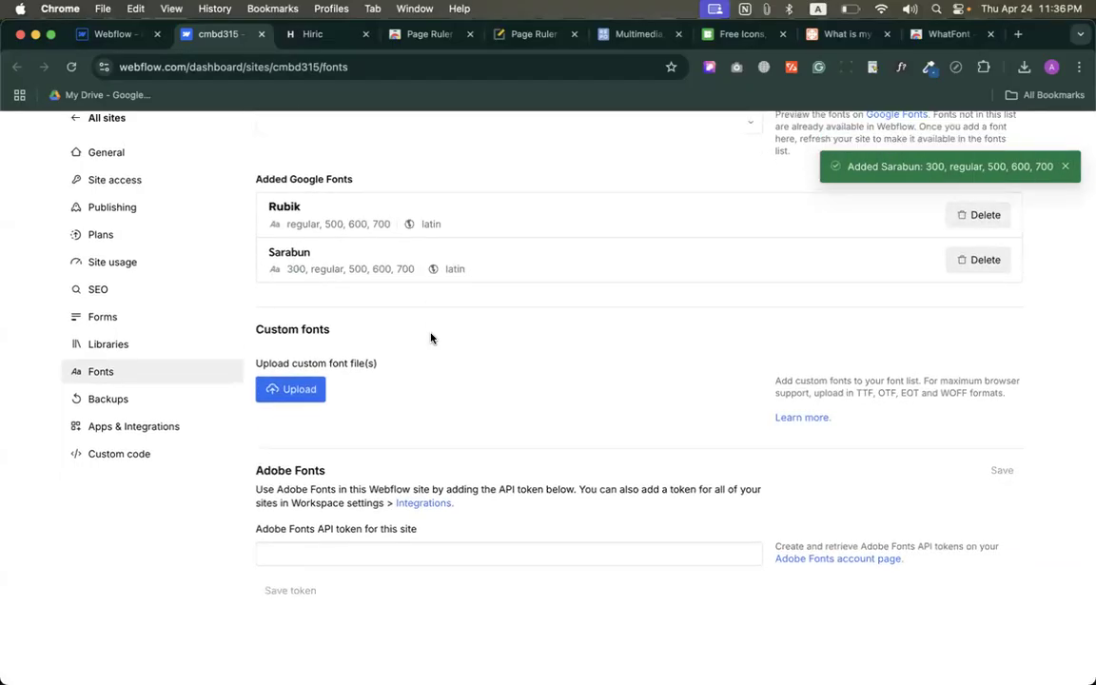
{"action": "scroll", "coordinate": [617, 359], "scroll_direction": "up", "scroll_amount": 5}
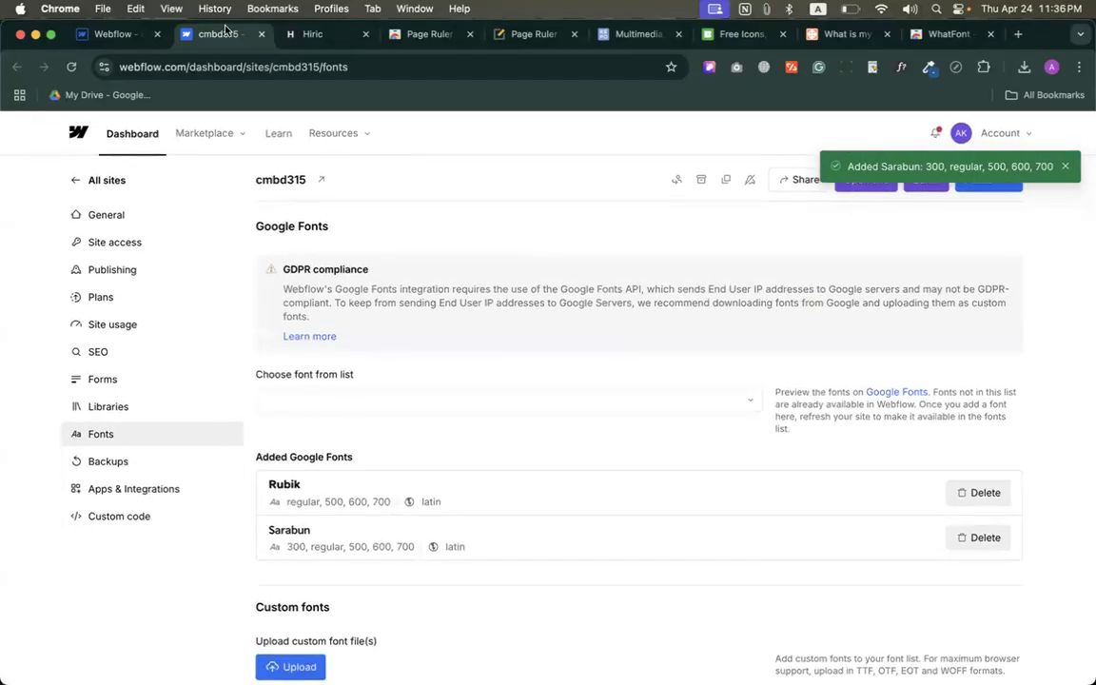
Reload the Webflow Designer and set the "Awesome Design" text block's font to Sarabun
{"action": "left_click", "coordinate": [133, 38]}
{"action": "key", "text": "super+f"}
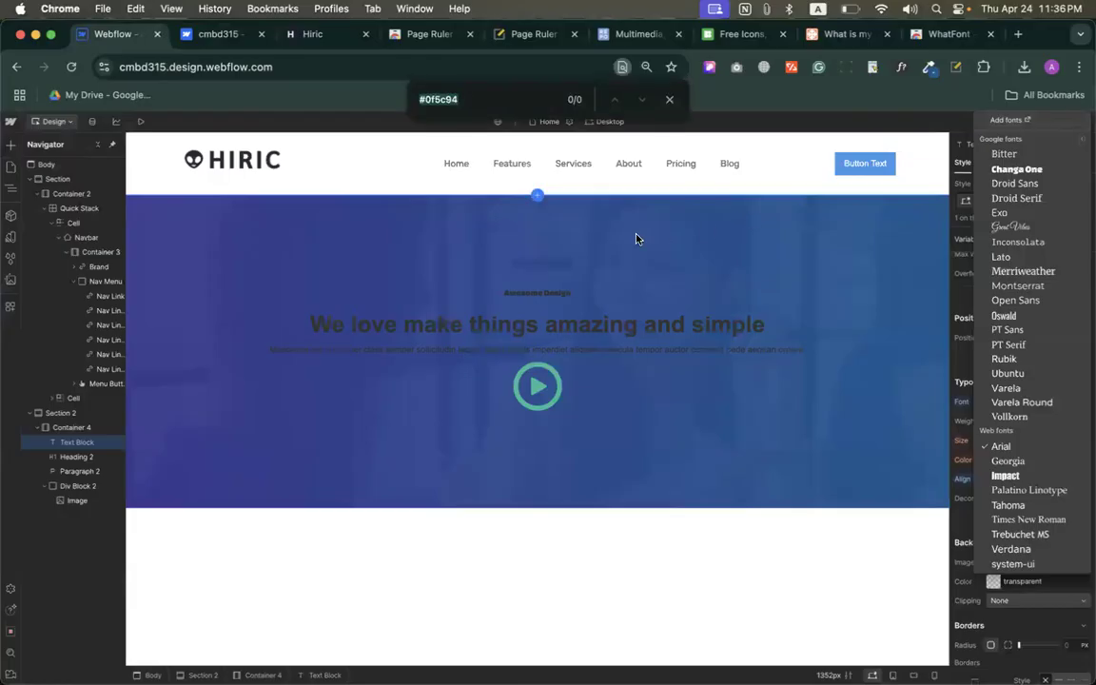
{"action": "key", "text": "super+r"}
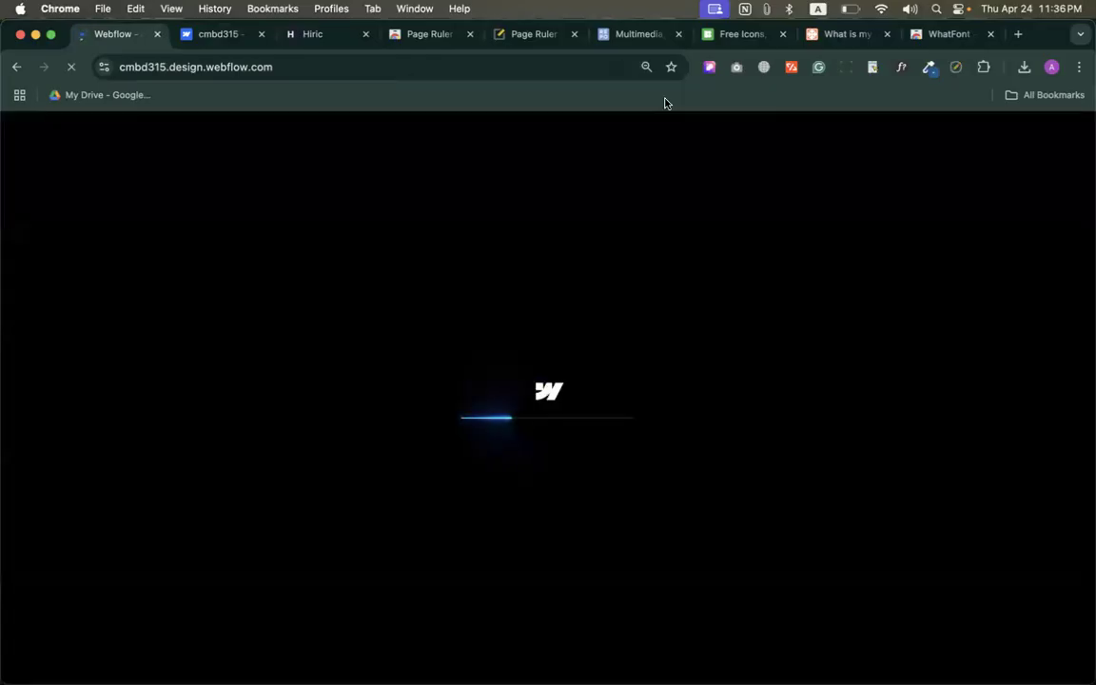
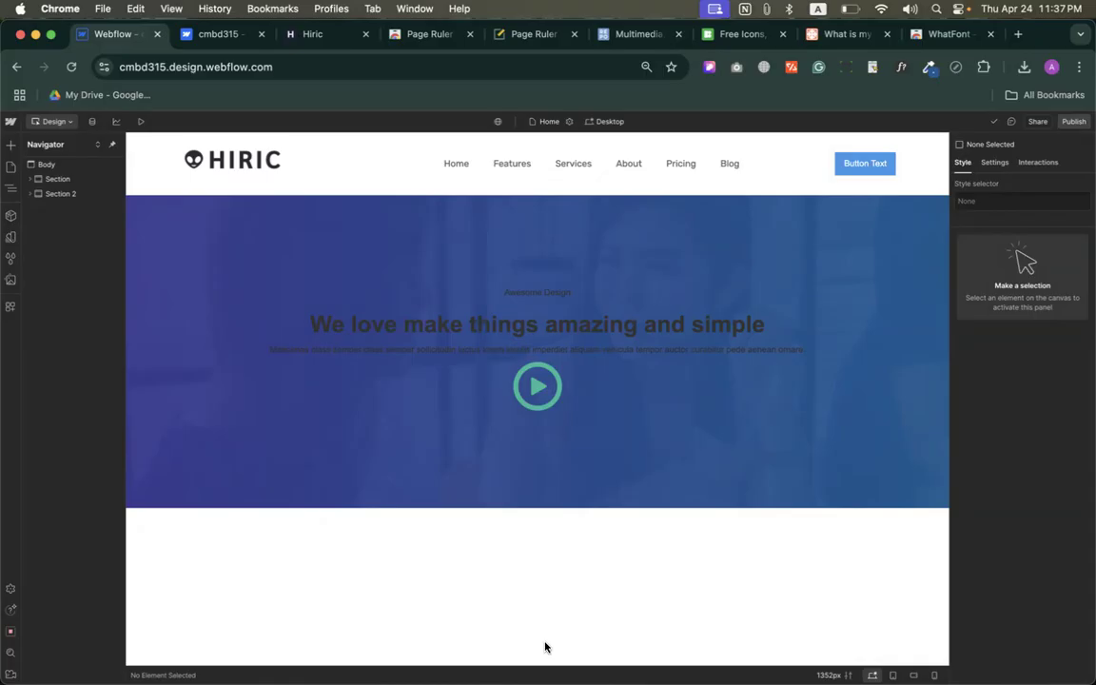
{"action": "left_click", "coordinate": [538, 293]}
{"action": "scroll", "coordinate": [966, 456], "scroll_direction": "down", "scroll_amount": 5}
{"action": "left_click", "coordinate": [1015, 426]}
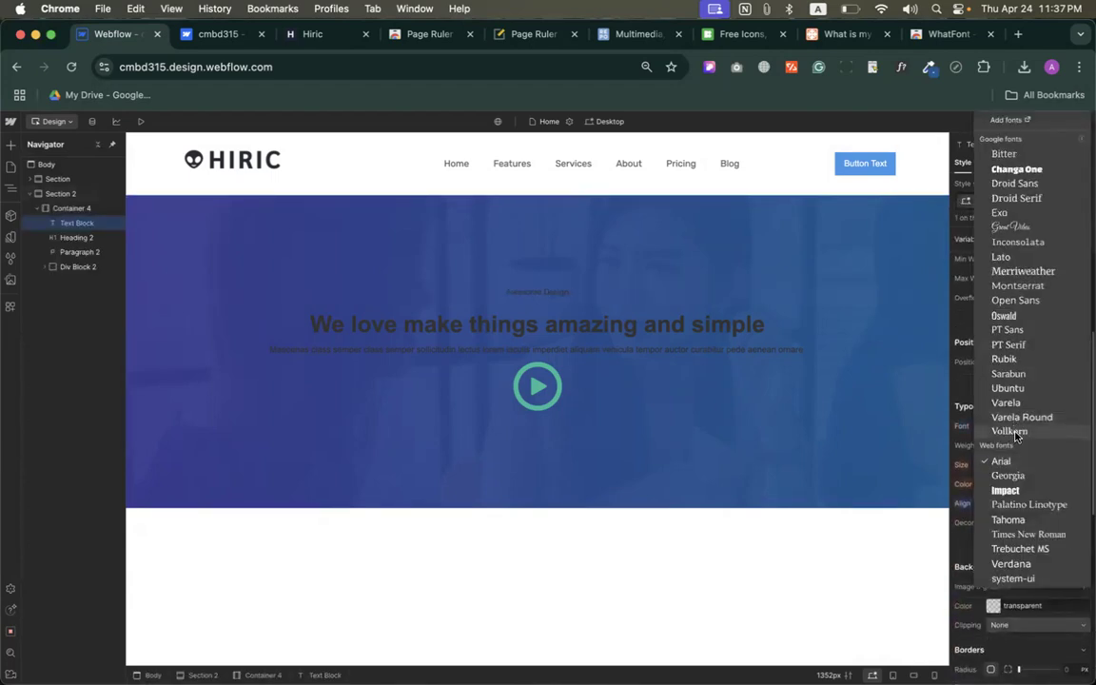
{"action": "left_click", "coordinate": [1008, 374]}
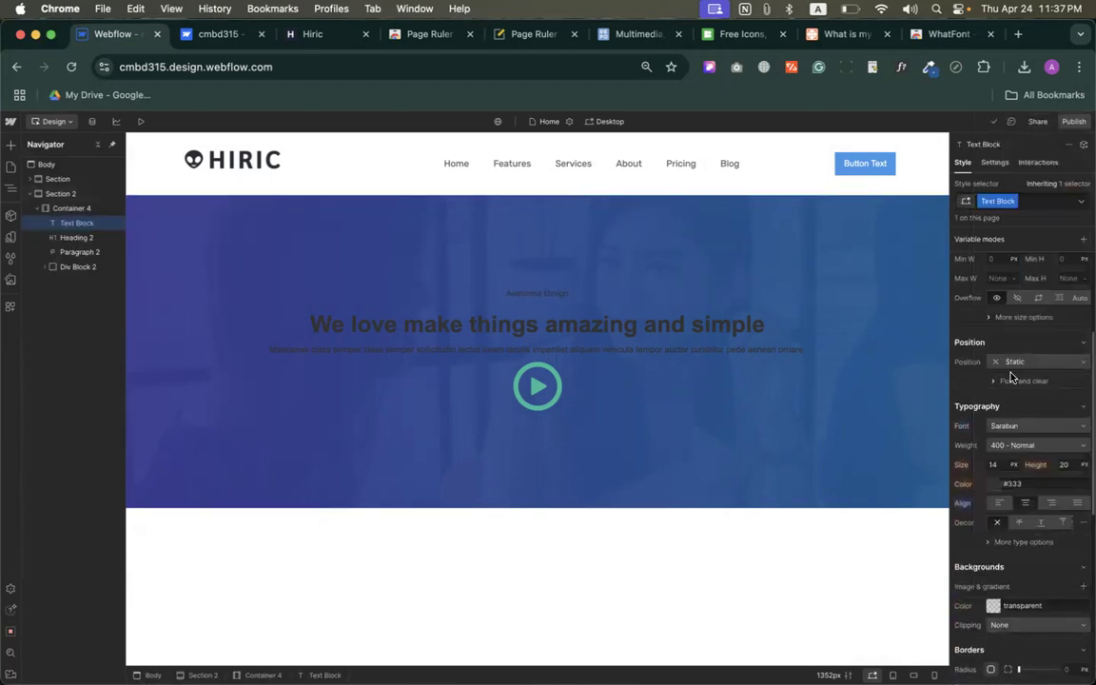
Set the "Awesome Design" text to 16 px size, 19 px line height and 600 - Semi Bold weight
{"action": "left_click", "coordinate": [996, 465]}
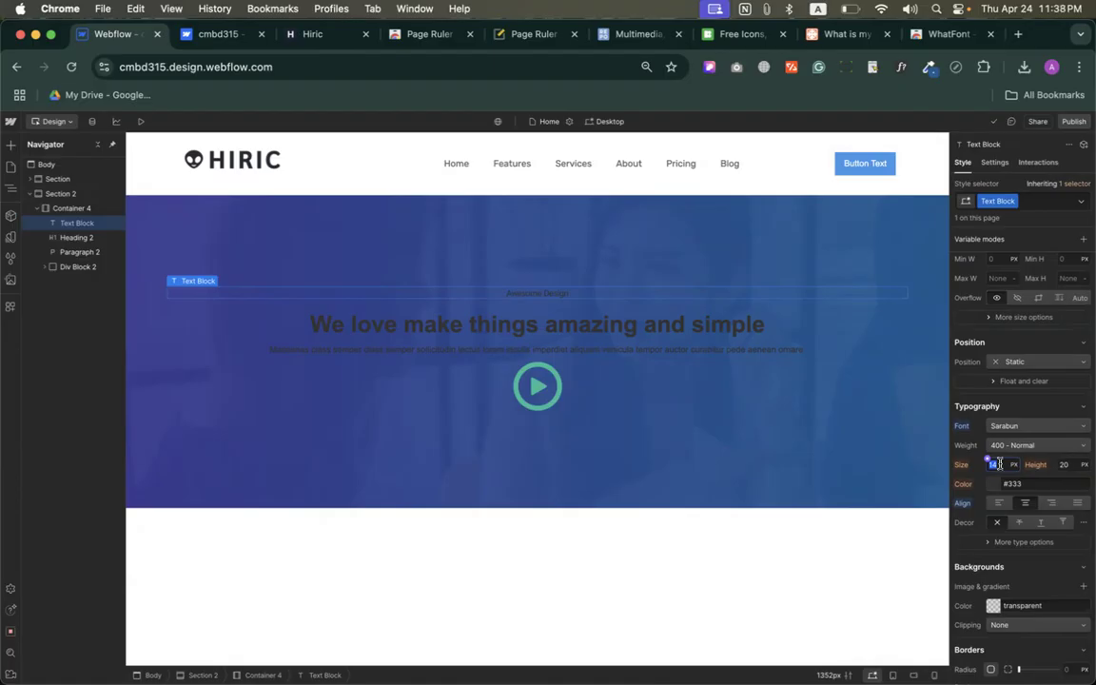
{"action": "type", "text": "16"}
{"action": "left_click", "coordinate": [1063, 463]}
{"action": "key", "text": "Down"}
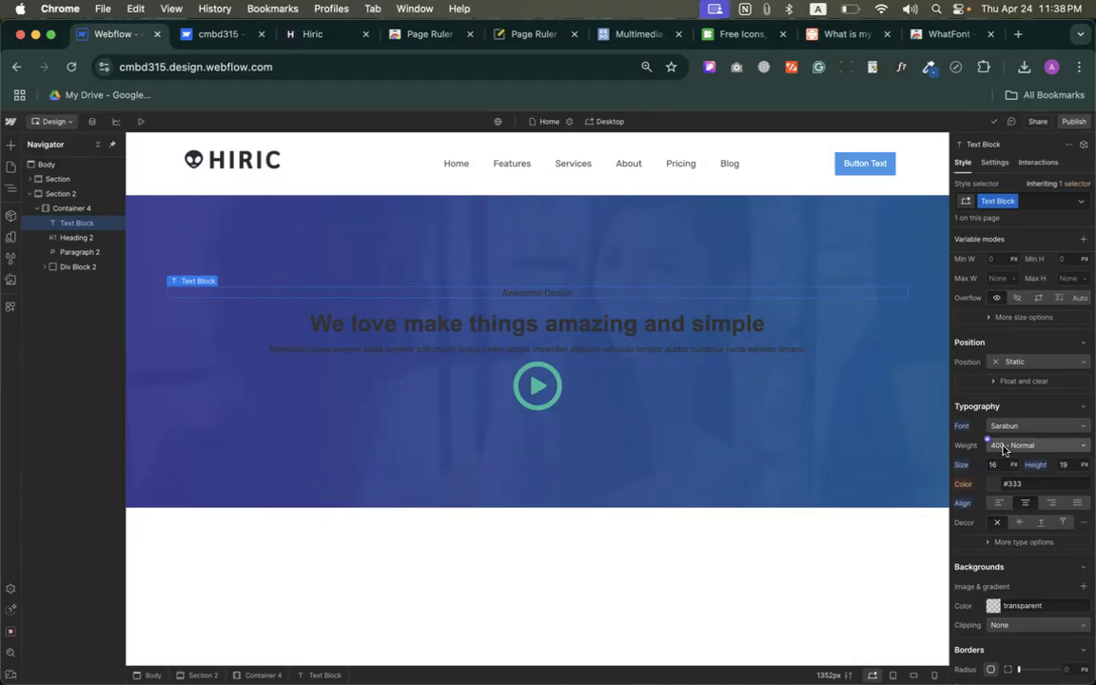
{"action": "left_click", "coordinate": [1003, 447]}
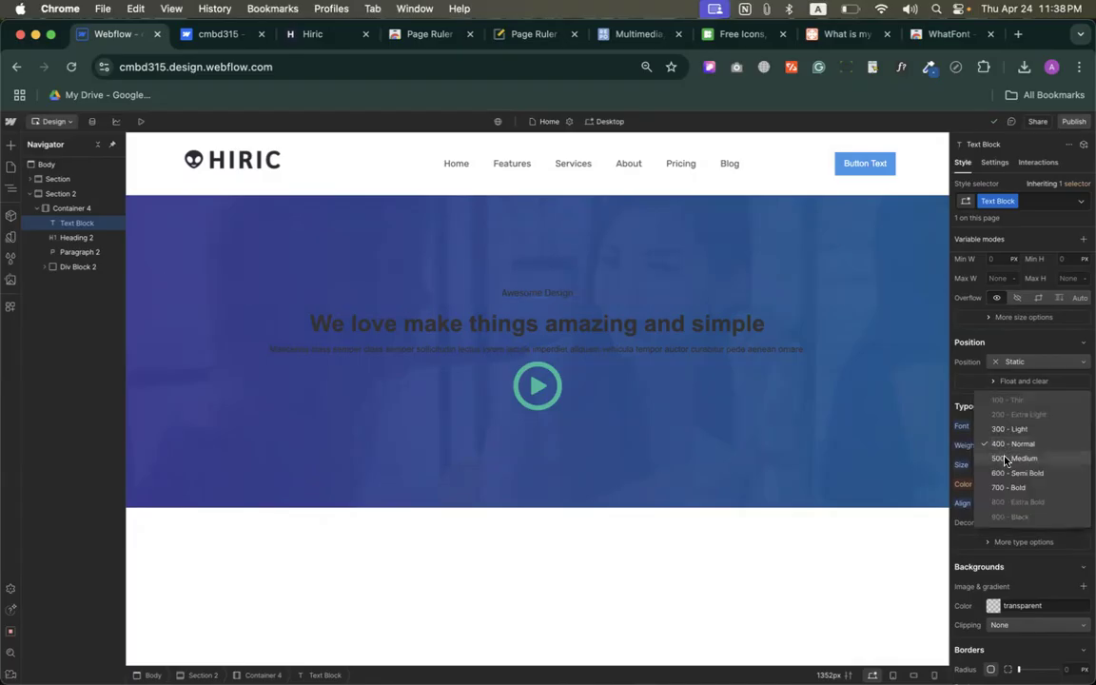
{"action": "left_click", "coordinate": [1013, 473]}
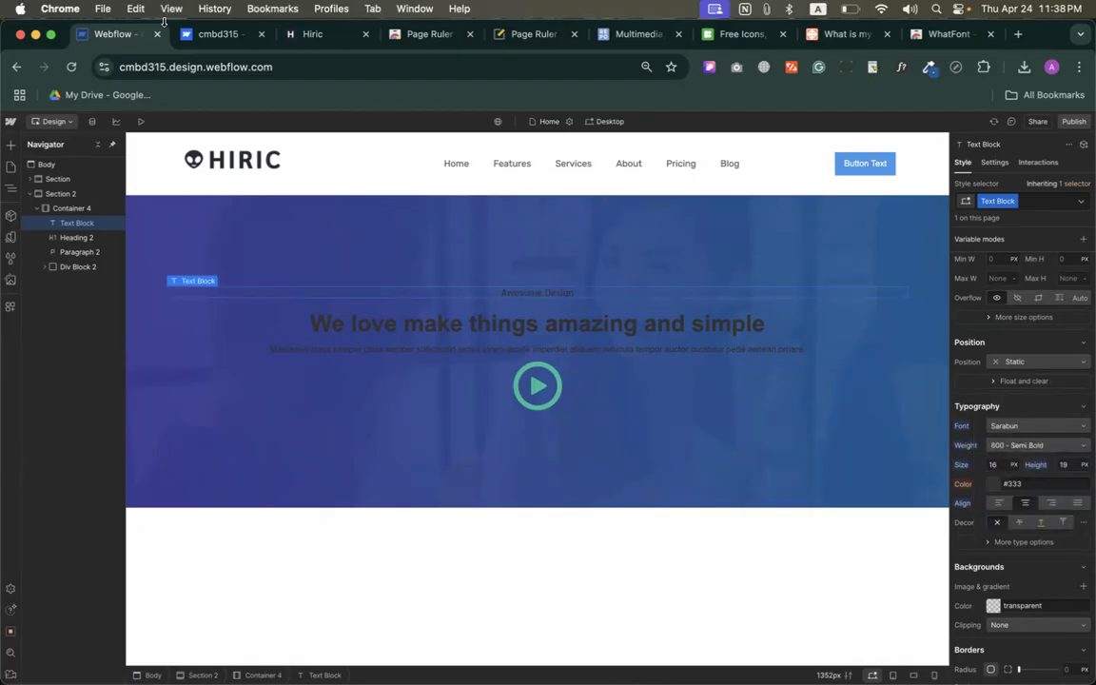
Check the small title's color on the Hiric reference and set the "Awesome Design" text color to white
{"action": "left_click", "coordinate": [202, 35]}
{"action": "left_click", "coordinate": [313, 34]}
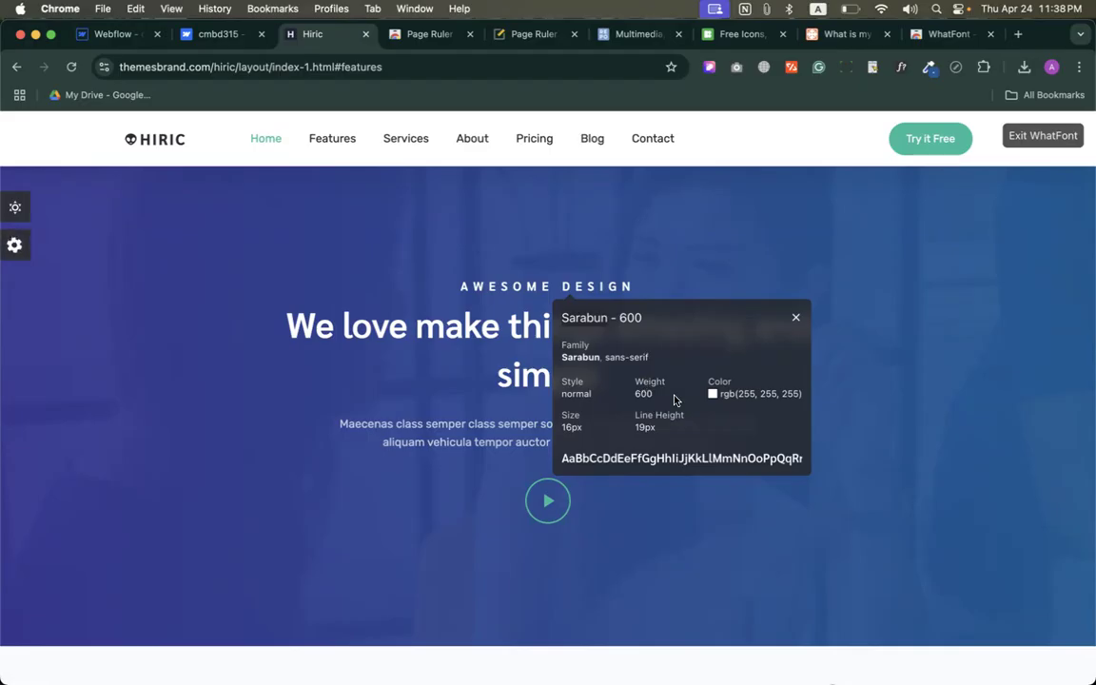
{"action": "left_click", "coordinate": [127, 35]}
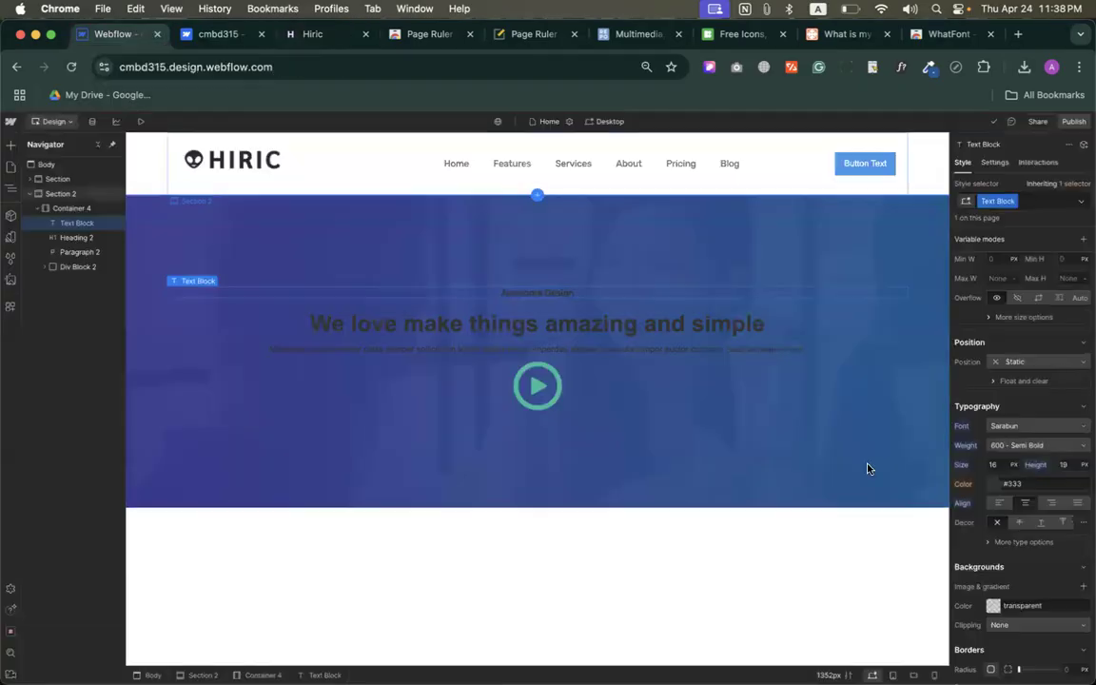
{"action": "left_click", "coordinate": [994, 484]}
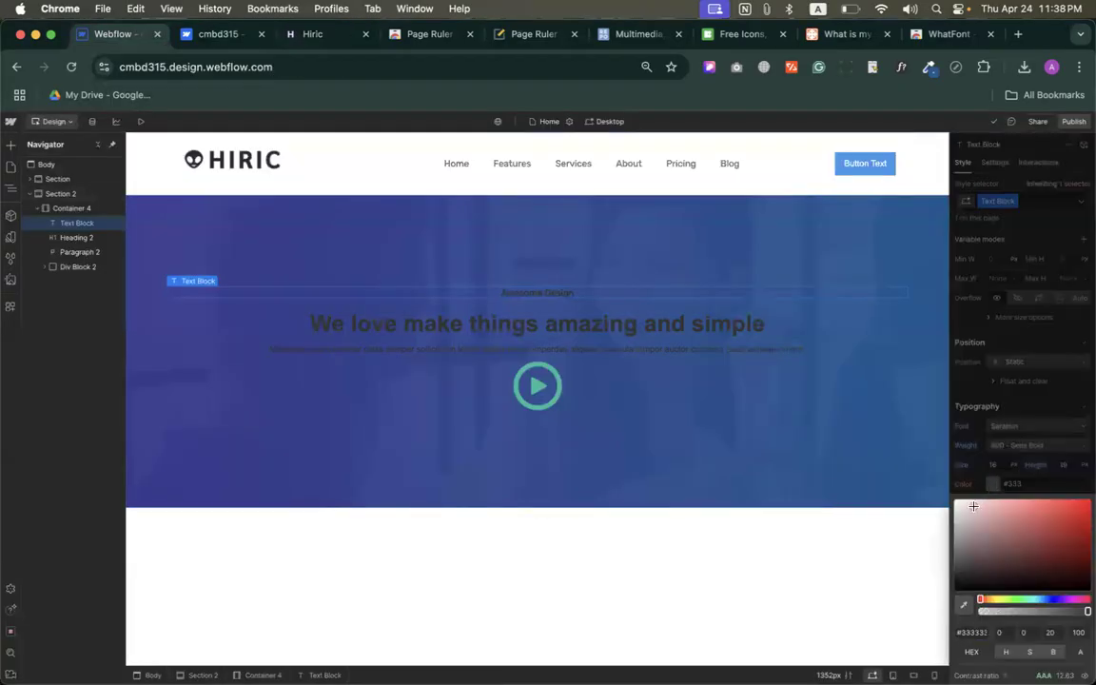
{"action": "left_click", "coordinate": [955, 499]}
{"action": "left_click", "coordinate": [955, 425]}
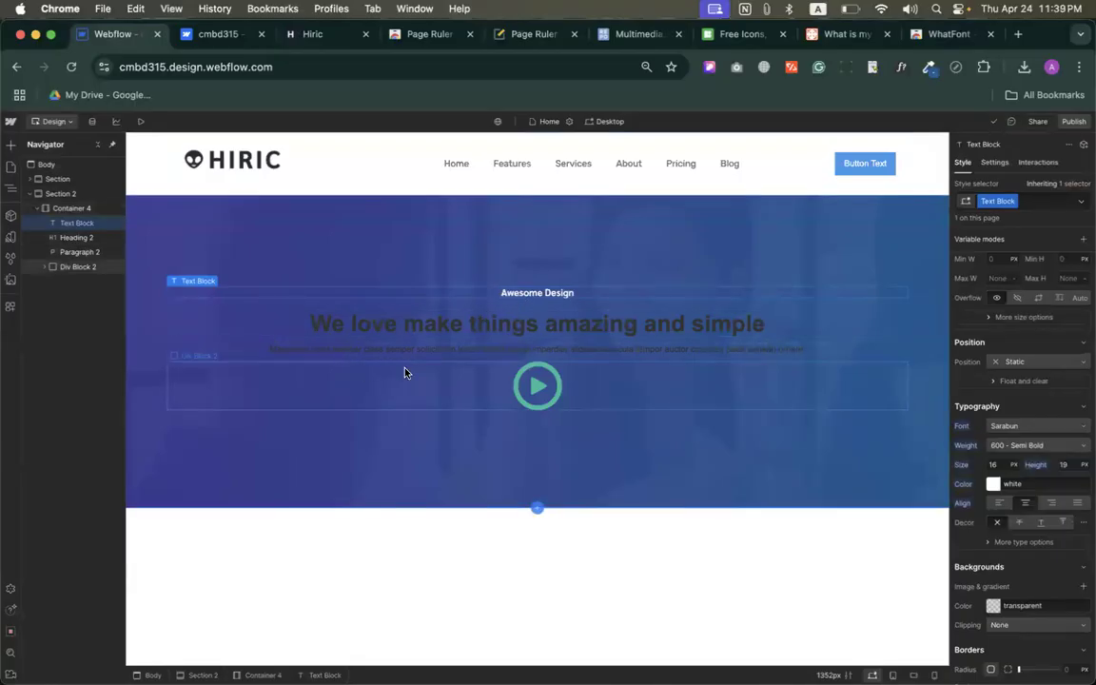
Compare the "Awesome Design" text with the Hiric reference and set its capitalization to all uppercase in Webflow
{"action": "left_click", "coordinate": [311, 35]}
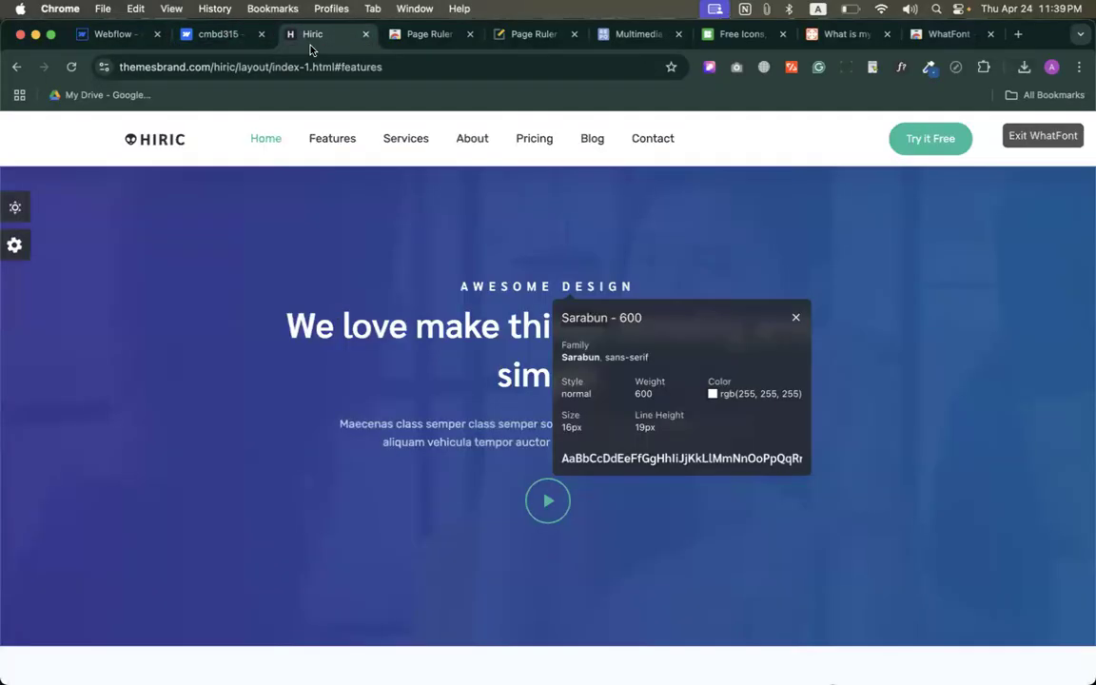
{"action": "left_click", "coordinate": [111, 34]}
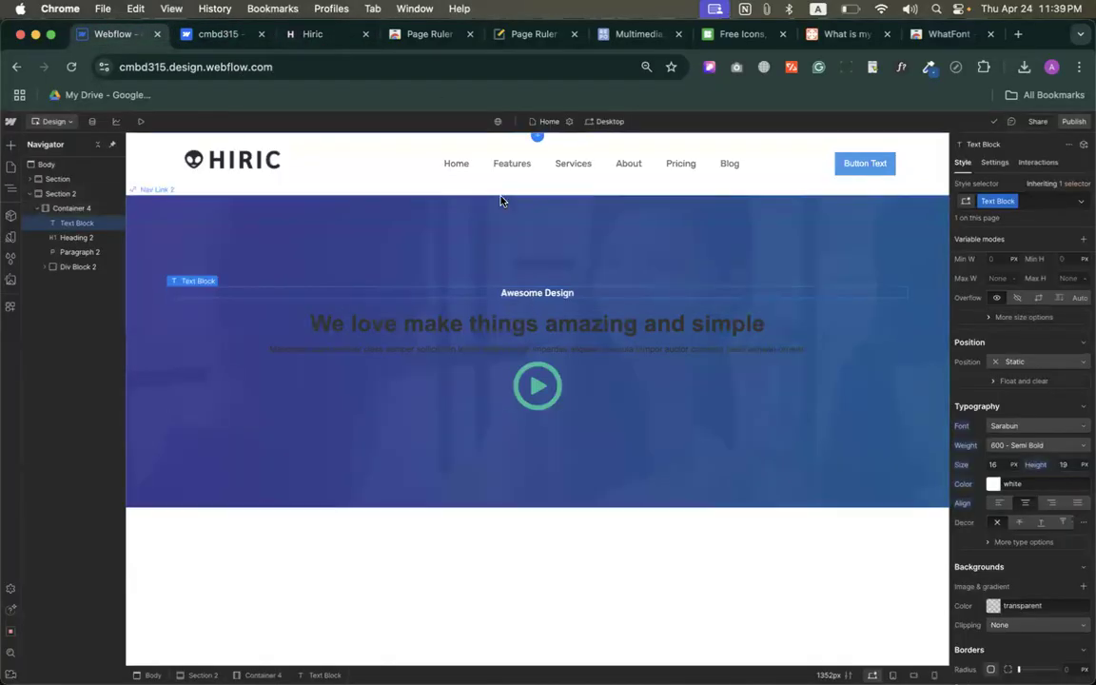
{"action": "left_click", "coordinate": [326, 35]}
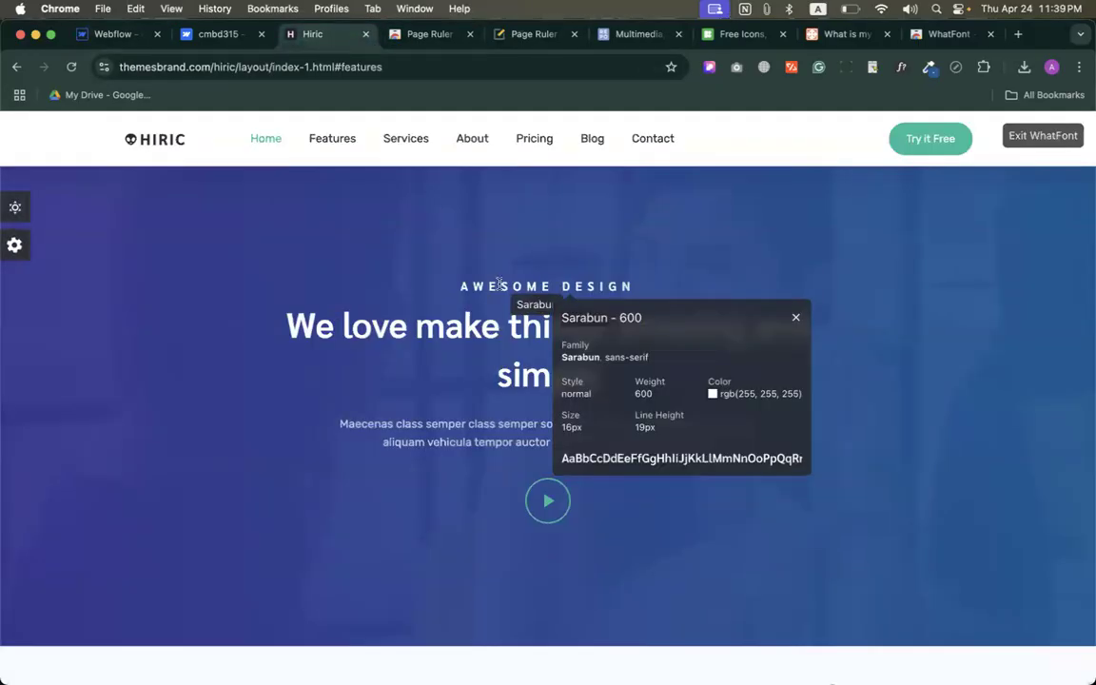
{"action": "left_click", "coordinate": [128, 40]}
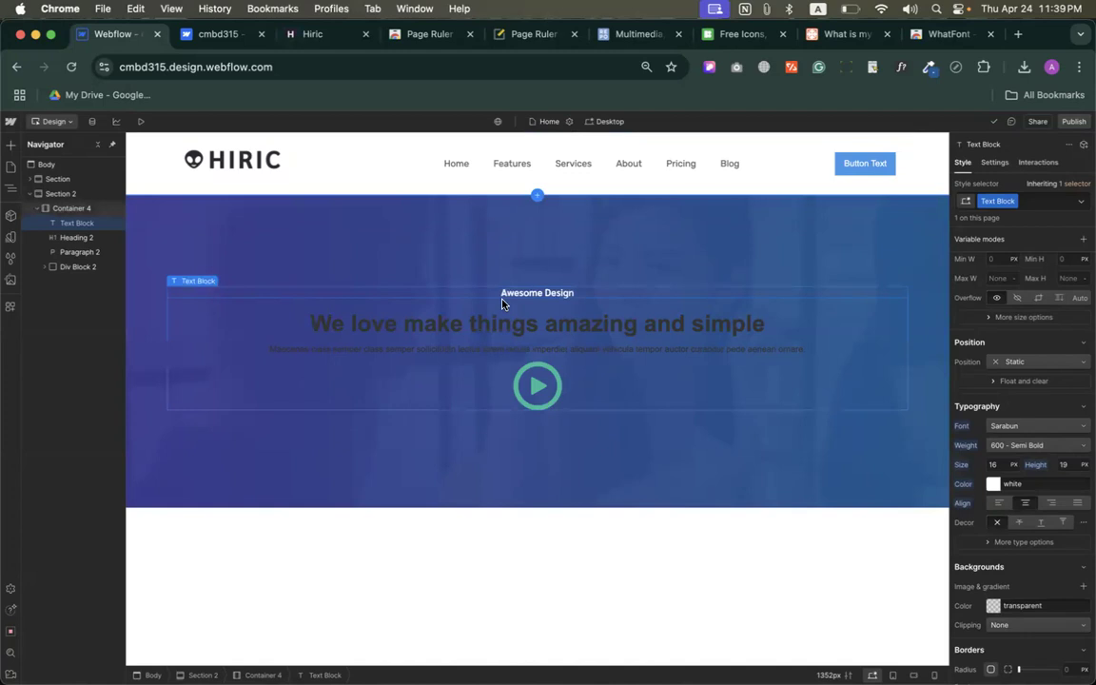
{"action": "left_click", "coordinate": [310, 38]}
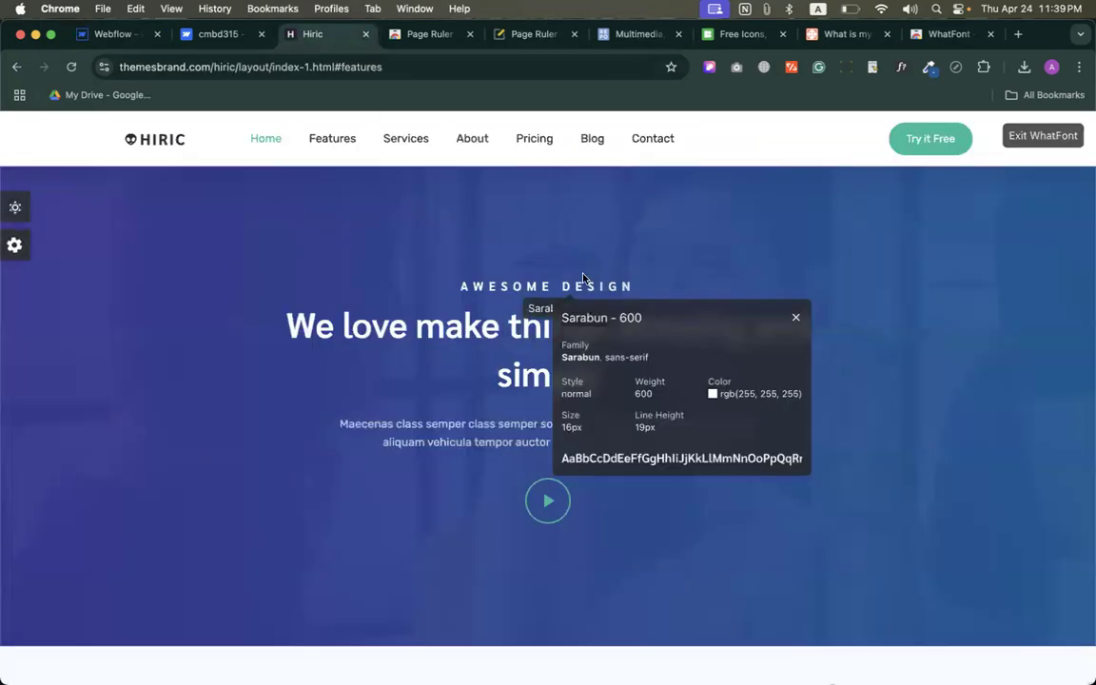
{"action": "left_click", "coordinate": [114, 34]}
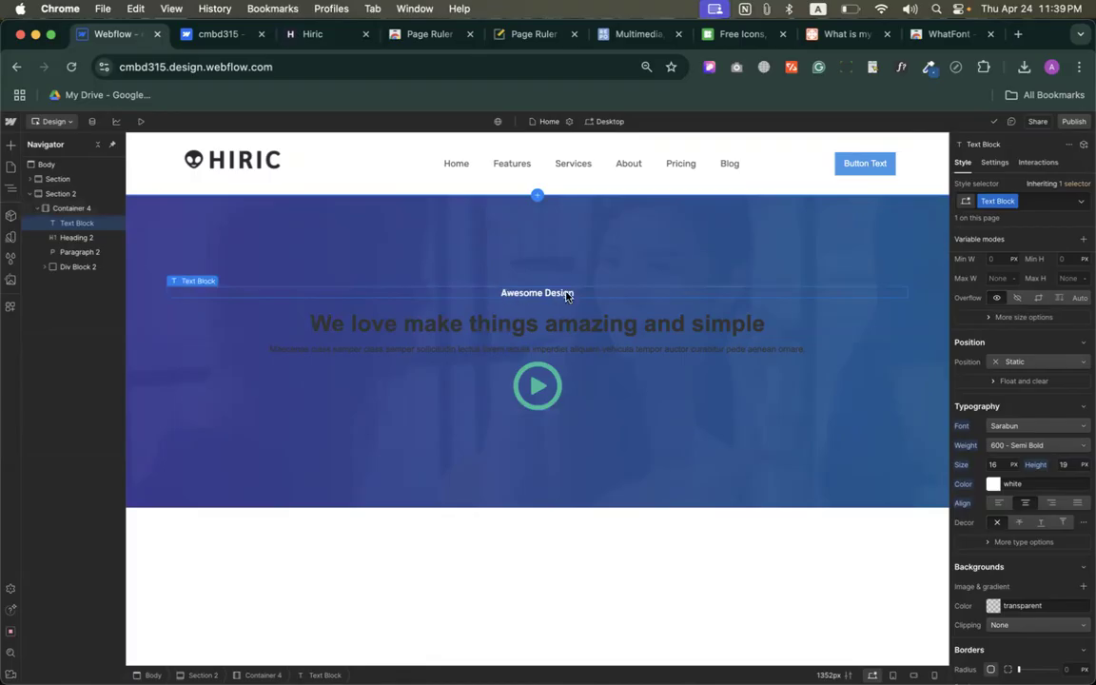
{"action": "scroll", "coordinate": [989, 447], "scroll_direction": "down", "scroll_amount": 2}
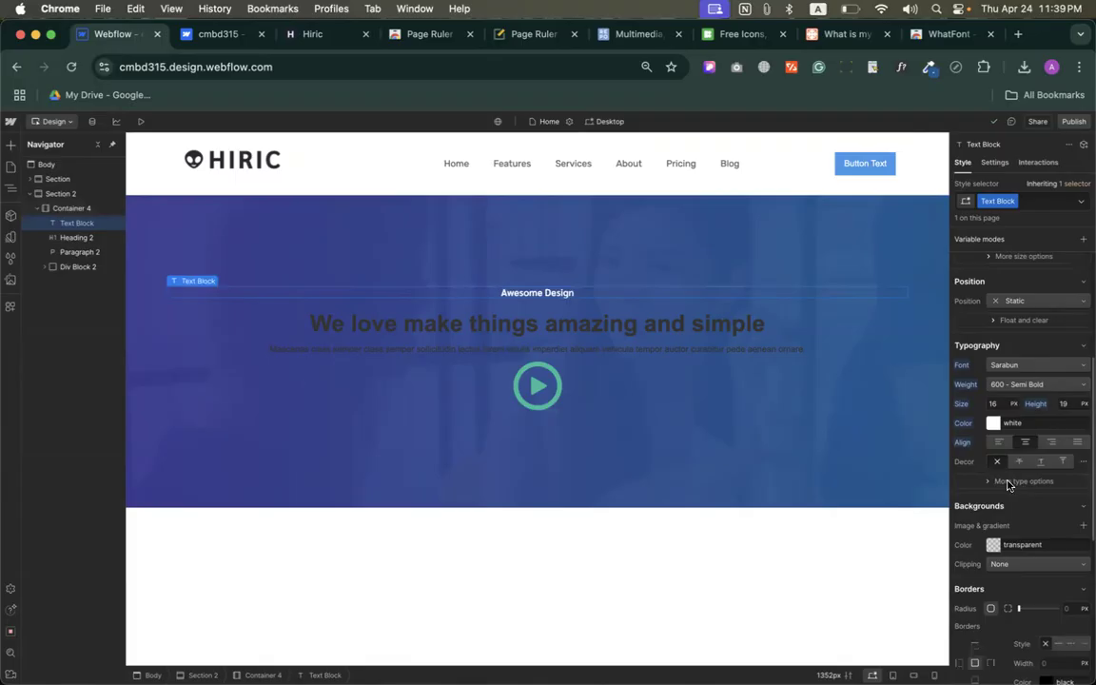
{"action": "left_click", "coordinate": [1008, 483]}
{"action": "left_click", "coordinate": [1010, 531]}
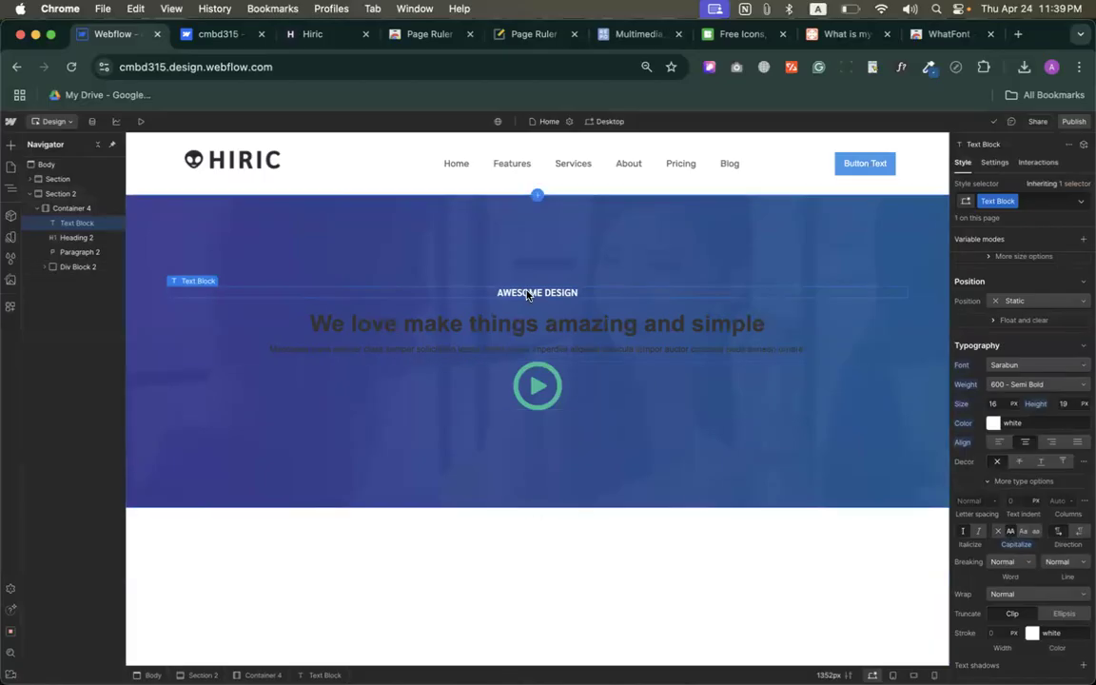
On the Hiric reference, exit WhatFont and examine the "Awesome Design" title's letter spacing and text properties with the Inspect Mode extension
{"action": "left_click", "coordinate": [317, 38]}
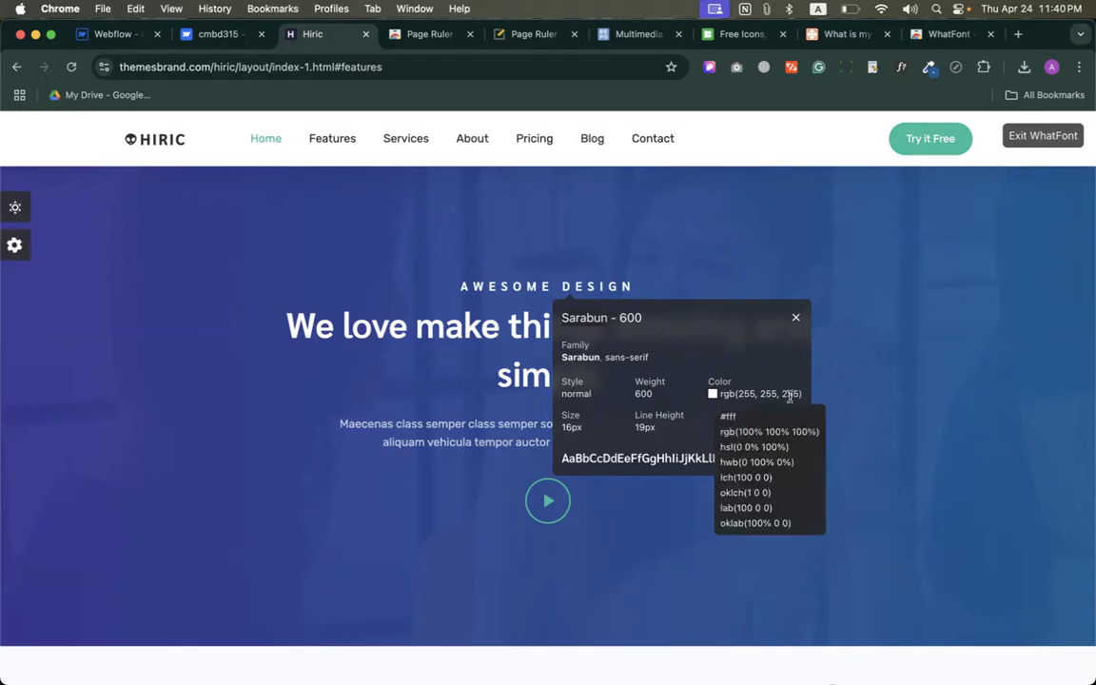
{"action": "left_click", "coordinate": [1030, 139]}
{"action": "left_click", "coordinate": [709, 67]}
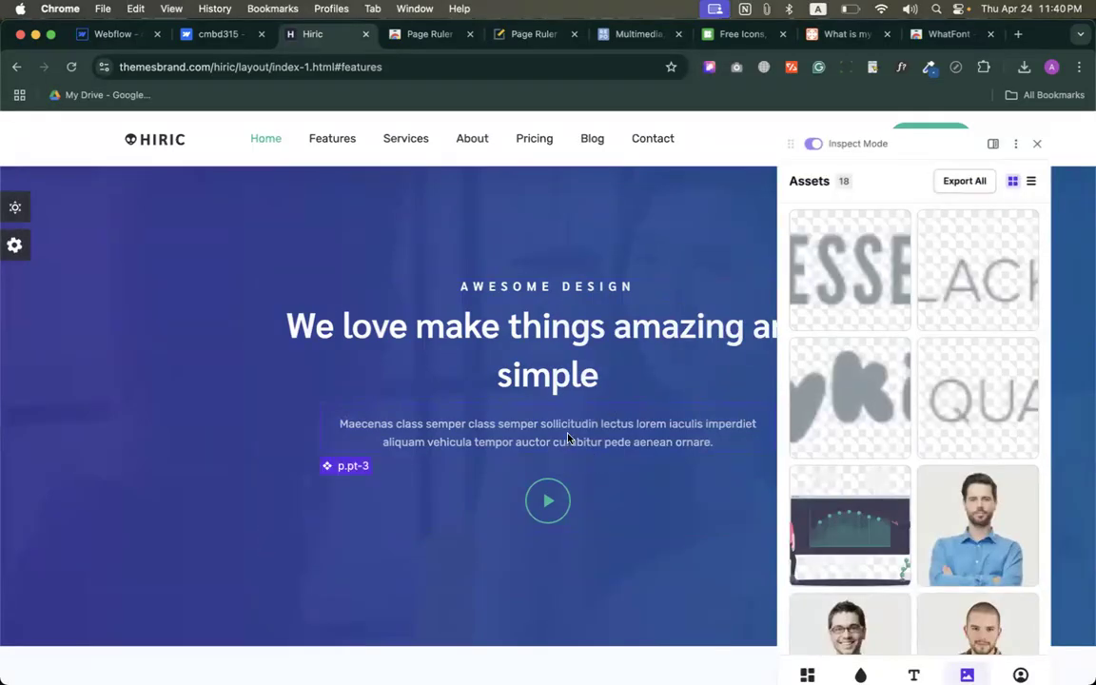
{"action": "left_click", "coordinate": [538, 285]}
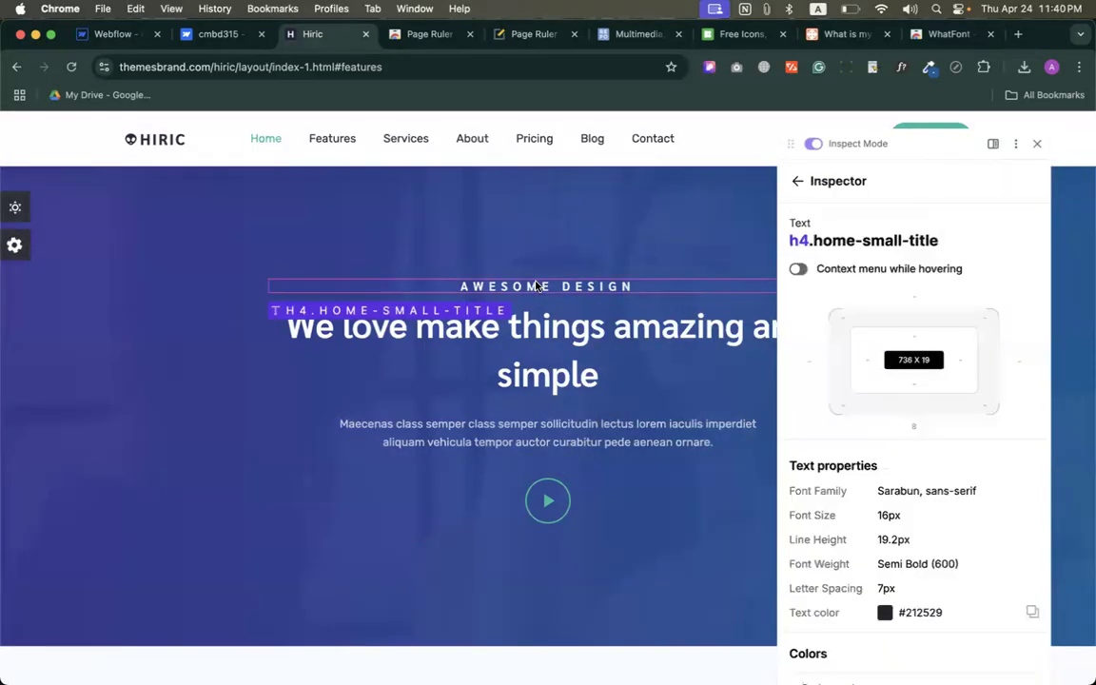
{"action": "scroll", "coordinate": [883, 373], "scroll_direction": "down", "scroll_amount": 5}
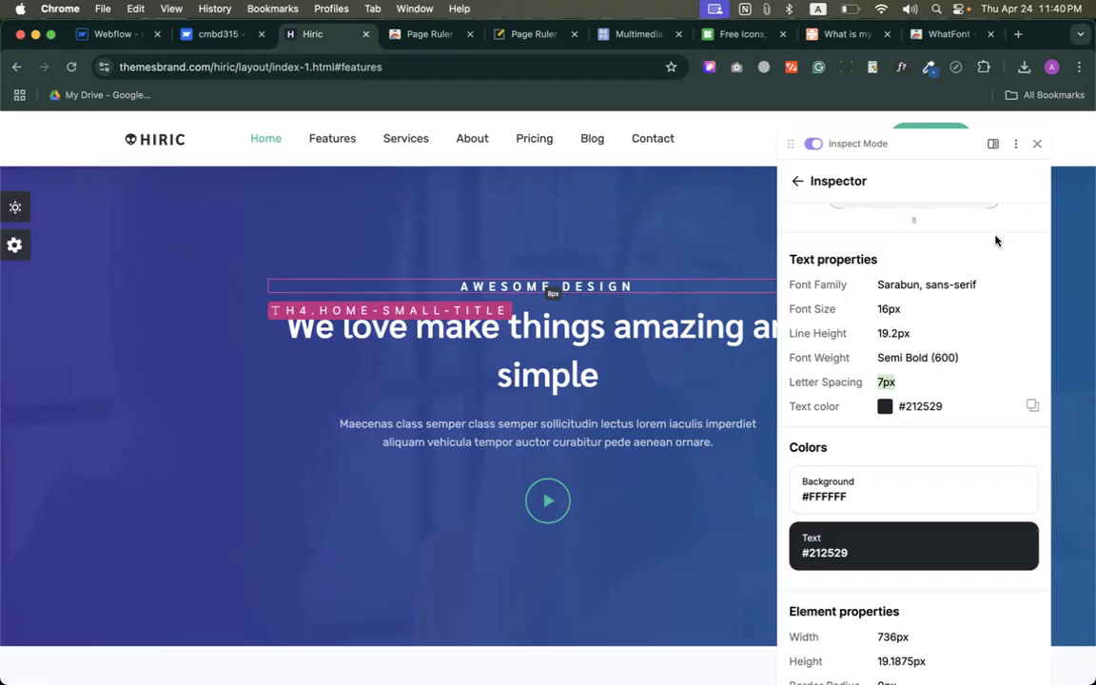
Reduce the Hiric page zoom to 90% and leave the element details in Inspect Mode
{"action": "left_click", "coordinate": [1080, 67]}
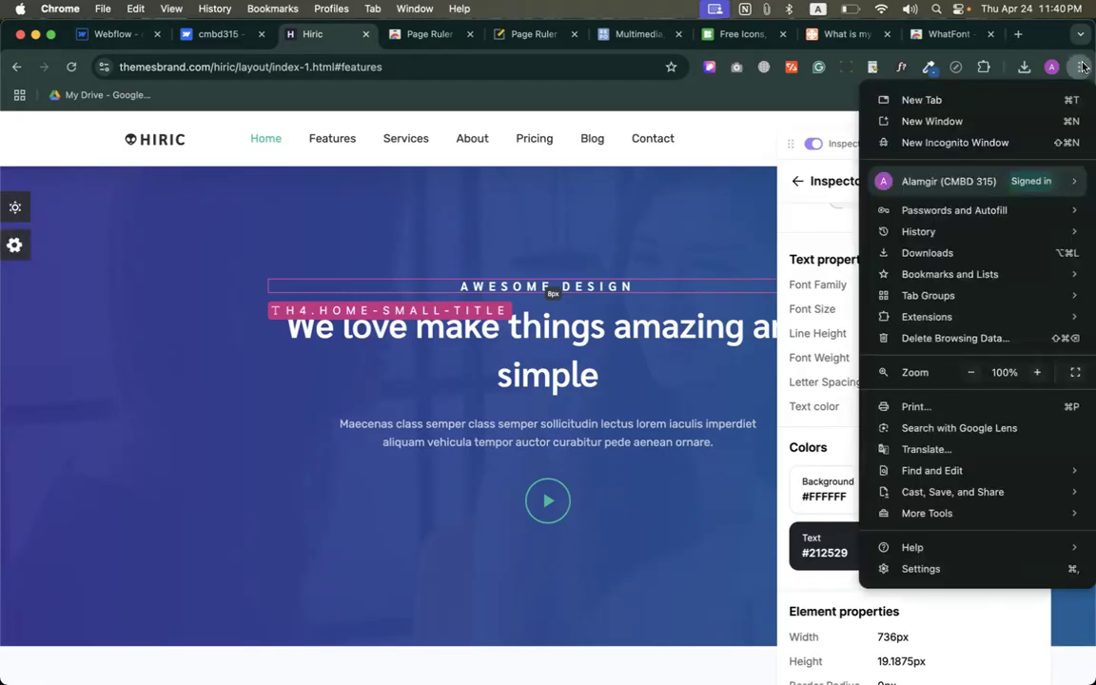
{"action": "left_click", "coordinate": [969, 372]}
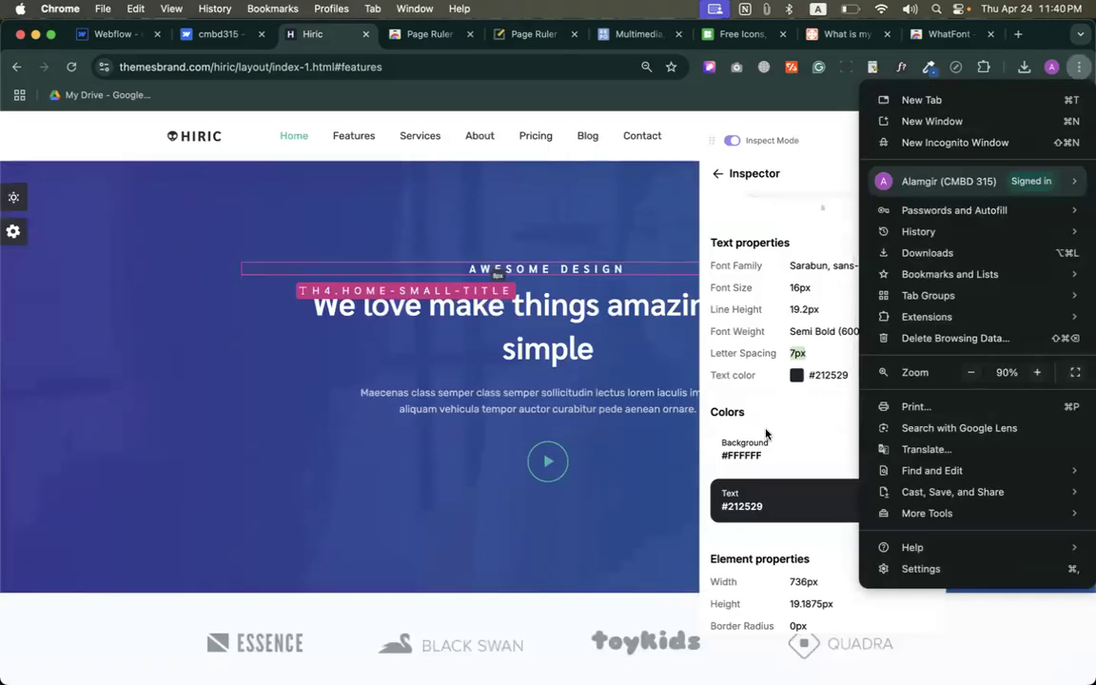
{"action": "left_click", "coordinate": [760, 400]}
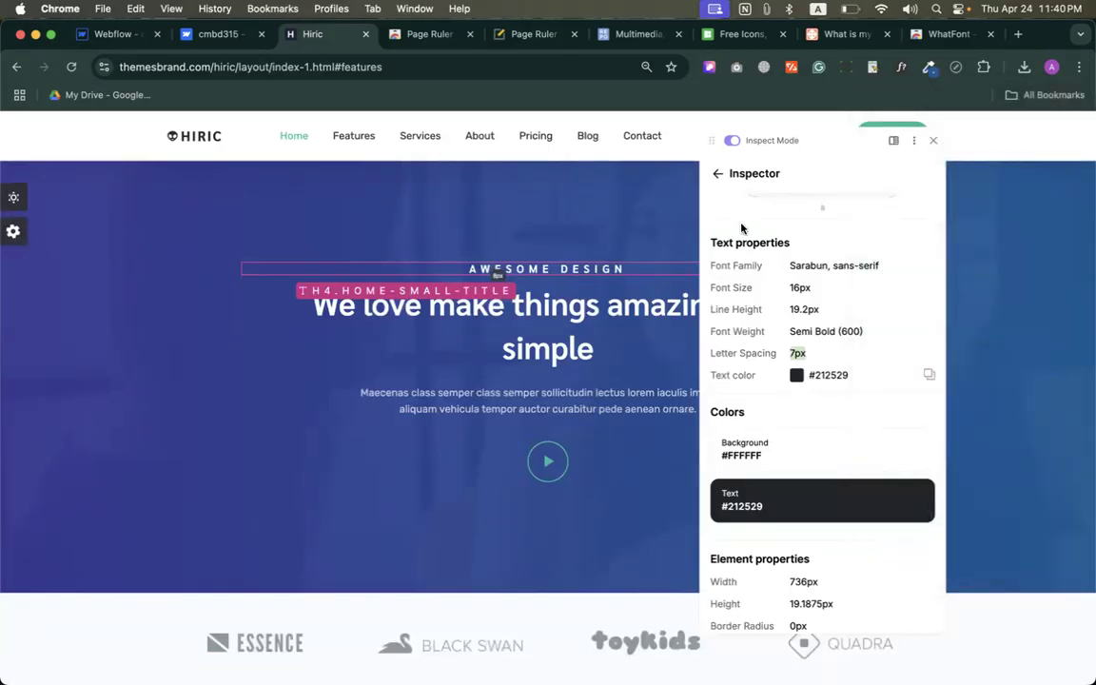
{"action": "left_click", "coordinate": [717, 173]}
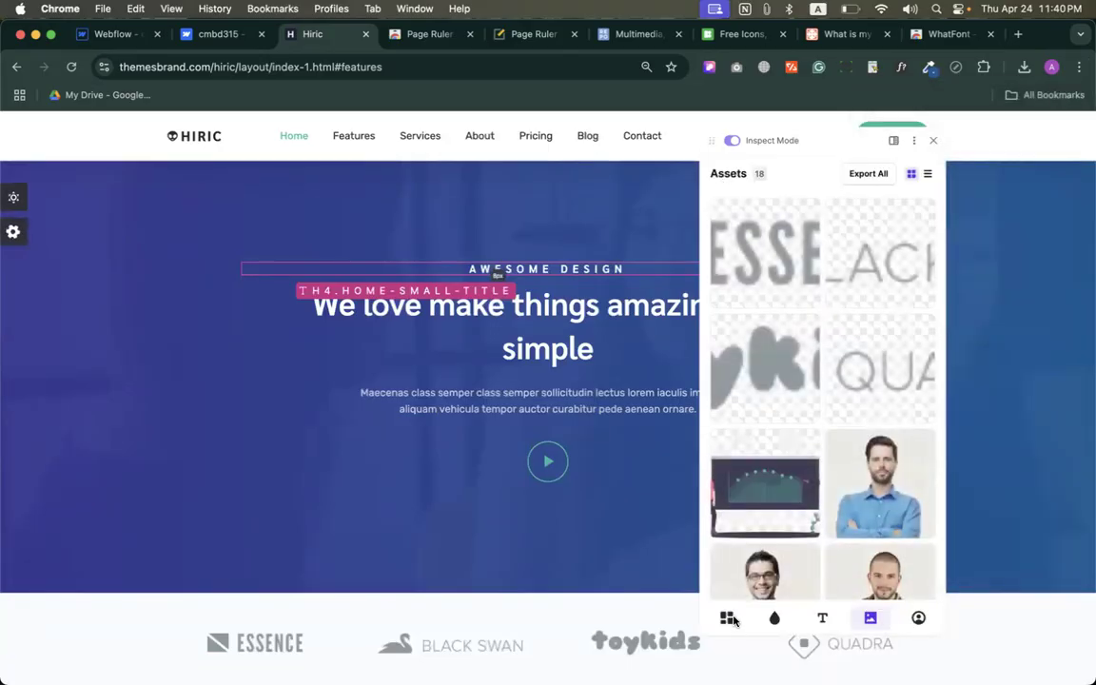
Reposition the Inspect Mode panel over the Hiric page and restore the page zoom to 100%
{"action": "left_click", "coordinate": [1079, 67]}
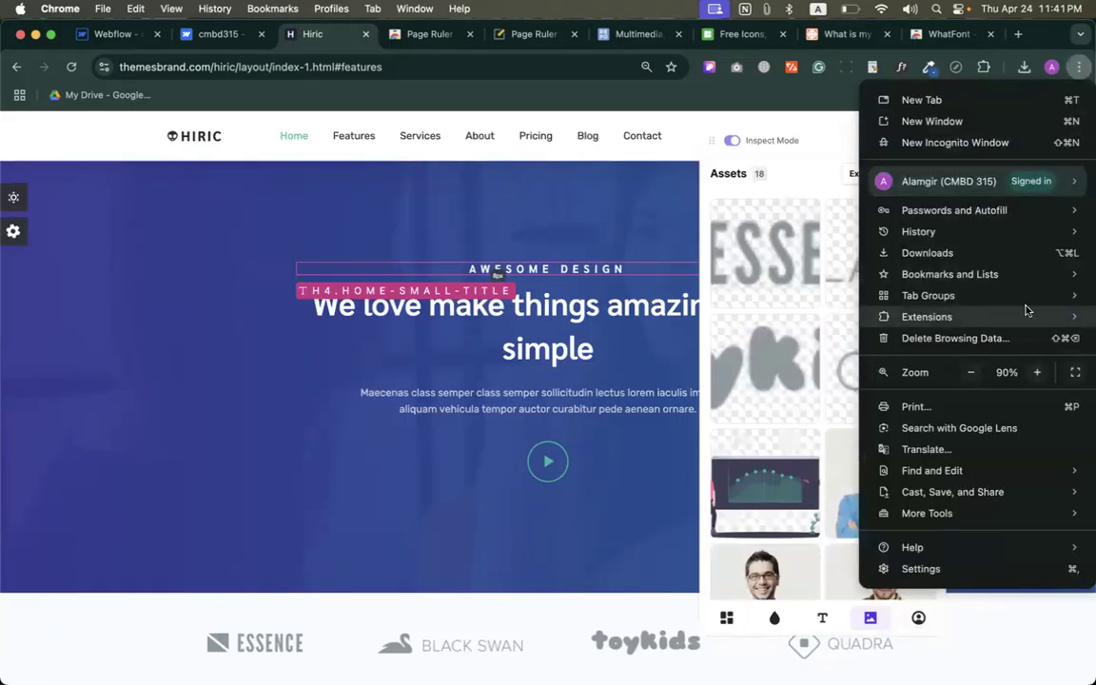
{"action": "left_click", "coordinate": [1036, 372]}
{"action": "left_click", "coordinate": [1036, 372]}
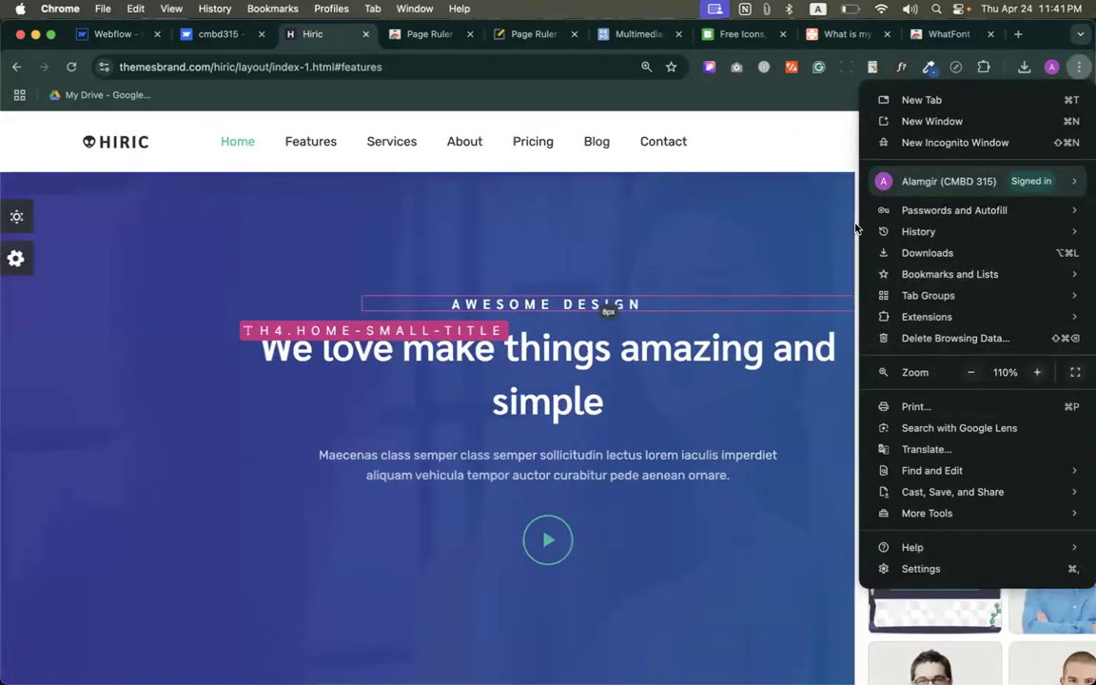
{"action": "left_click", "coordinate": [855, 228]}
{"action": "scroll", "coordinate": [885, 447], "scroll_direction": "down", "scroll_amount": 5}
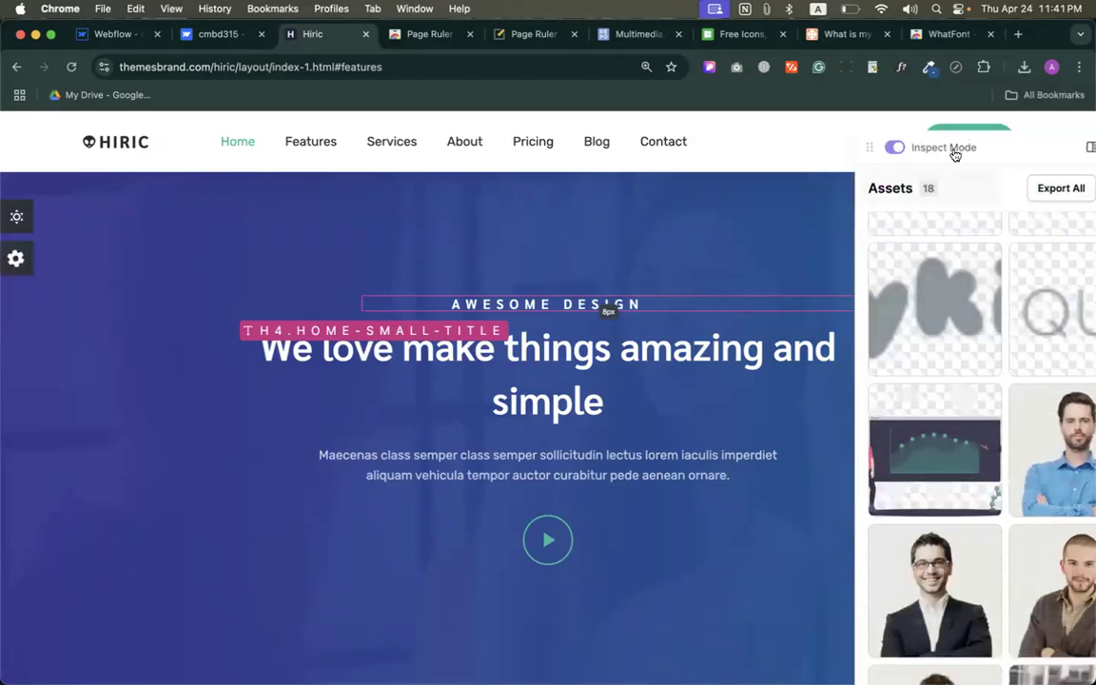
{"action": "left_click_drag", "start_coordinate": [871, 147], "coordinate": [825, 121]}
{"action": "left_click", "coordinate": [1081, 67]}
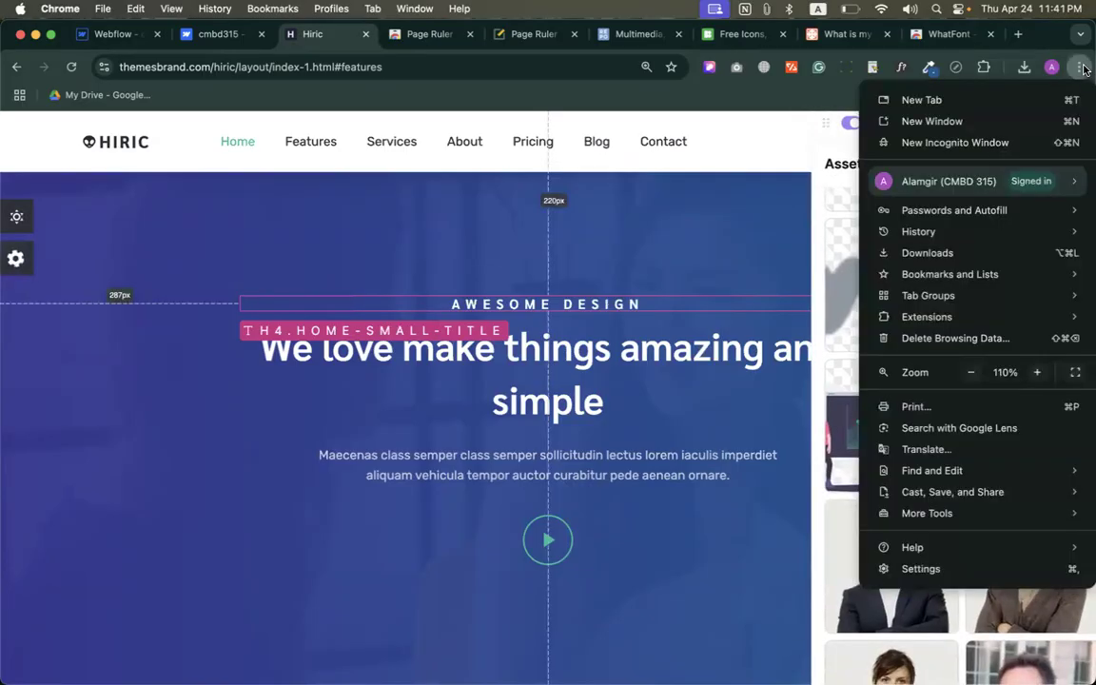
{"action": "left_click", "coordinate": [971, 372]}
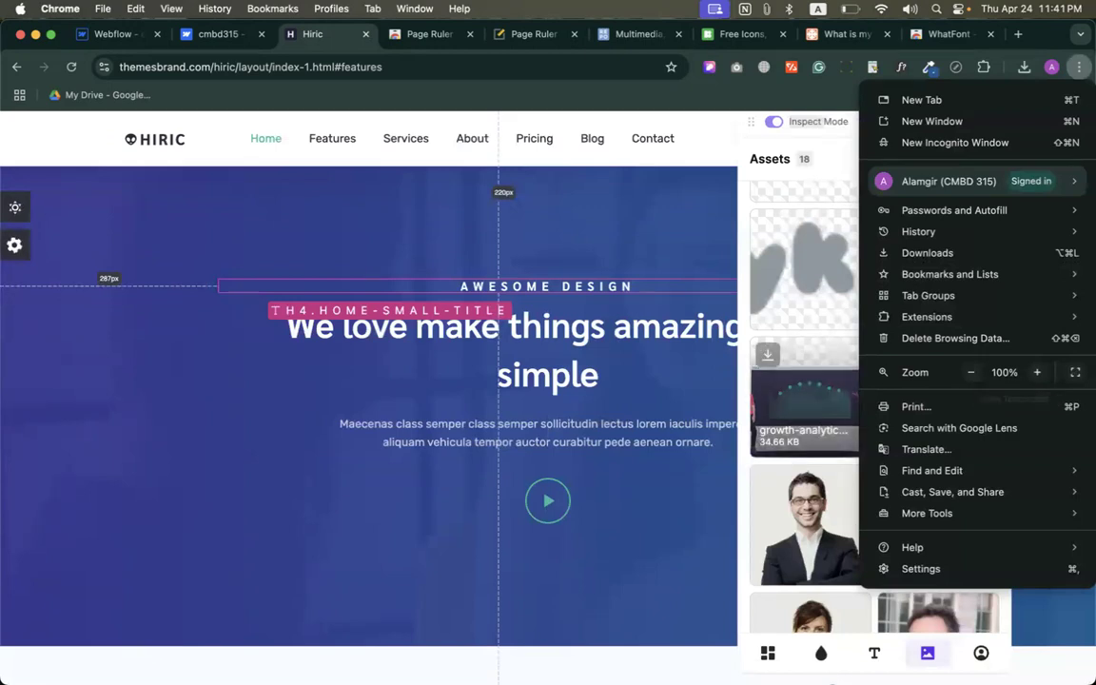
{"action": "left_click", "coordinate": [769, 155]}
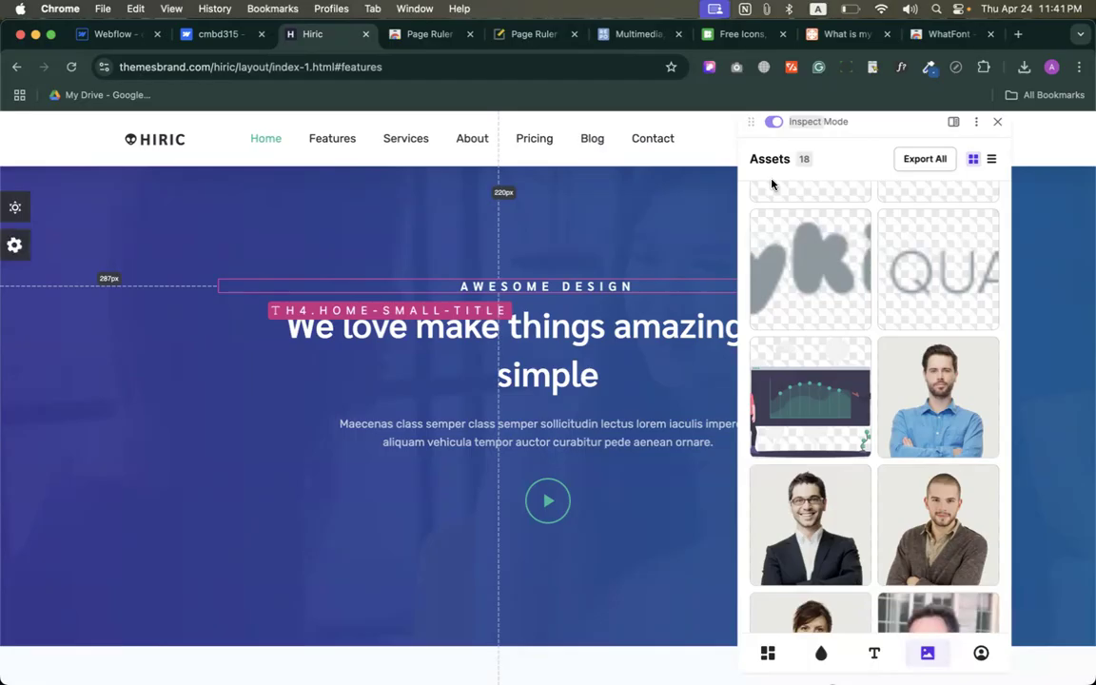
Back in Webflow, set the letter spacing of the "Awesome Design" text to 7 px
{"action": "left_click", "coordinate": [122, 36]}
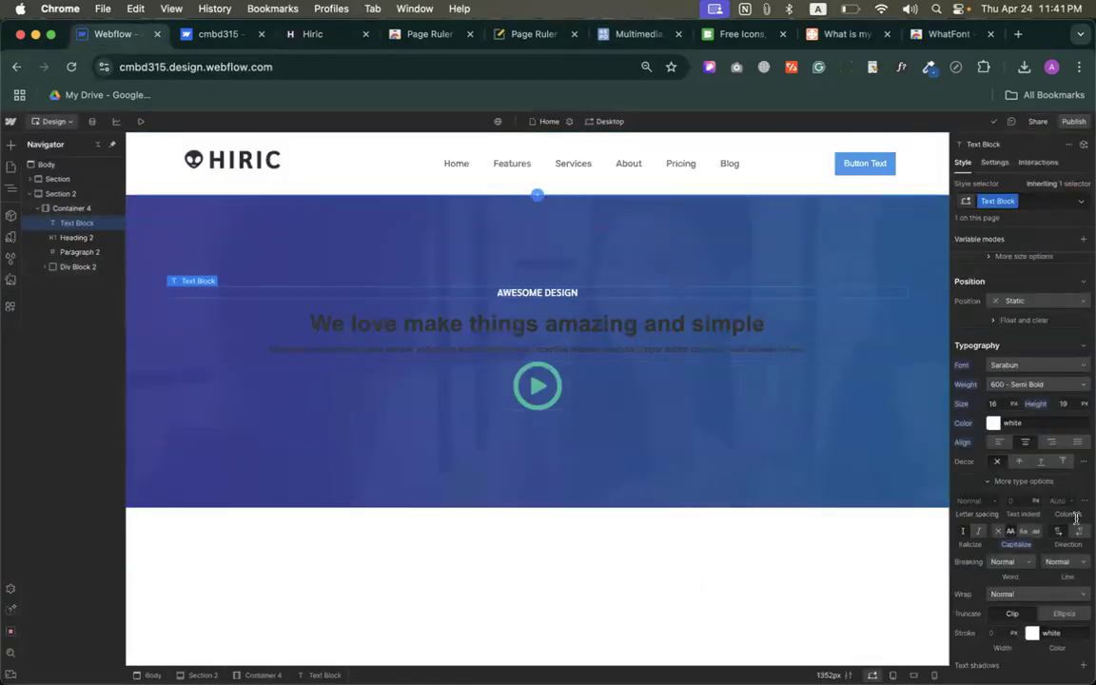
{"action": "scroll", "coordinate": [1066, 557], "scroll_direction": "down", "scroll_amount": 2}
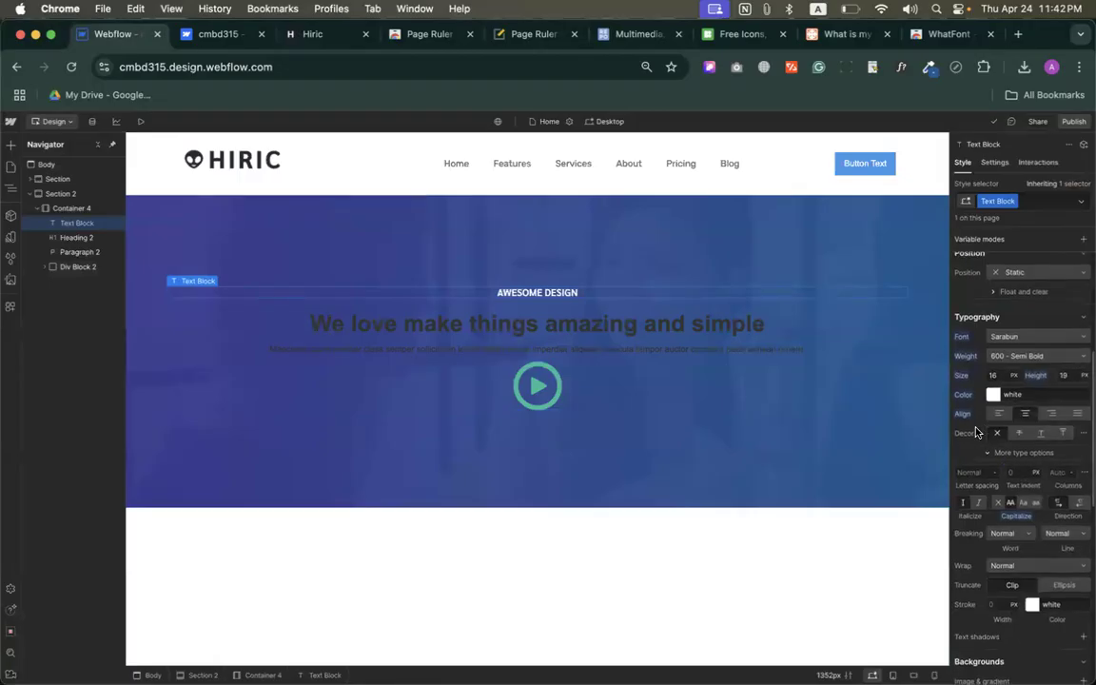
{"action": "scroll", "coordinate": [973, 465], "scroll_direction": "down", "scroll_amount": 1}
{"action": "left_click", "coordinate": [973, 467]}
{"action": "type", "text": "7"}
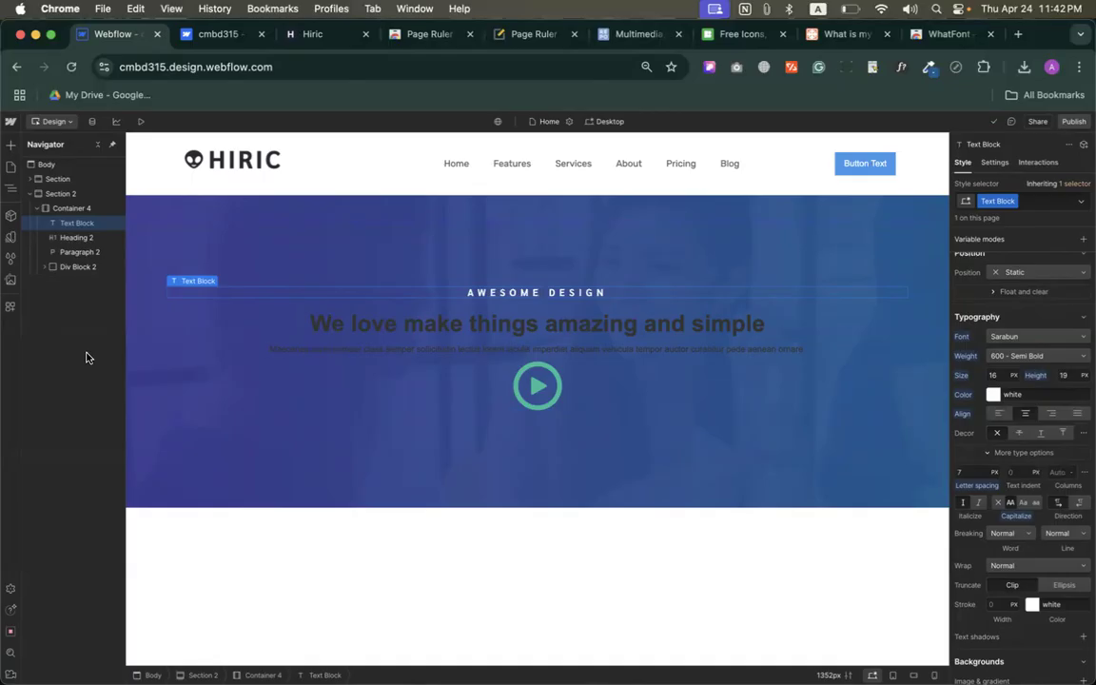
Select the hero heading in Webflow and examine the matching heading's text properties on the Hiric reference with Inspect Mode
{"action": "left_click", "coordinate": [440, 324]}
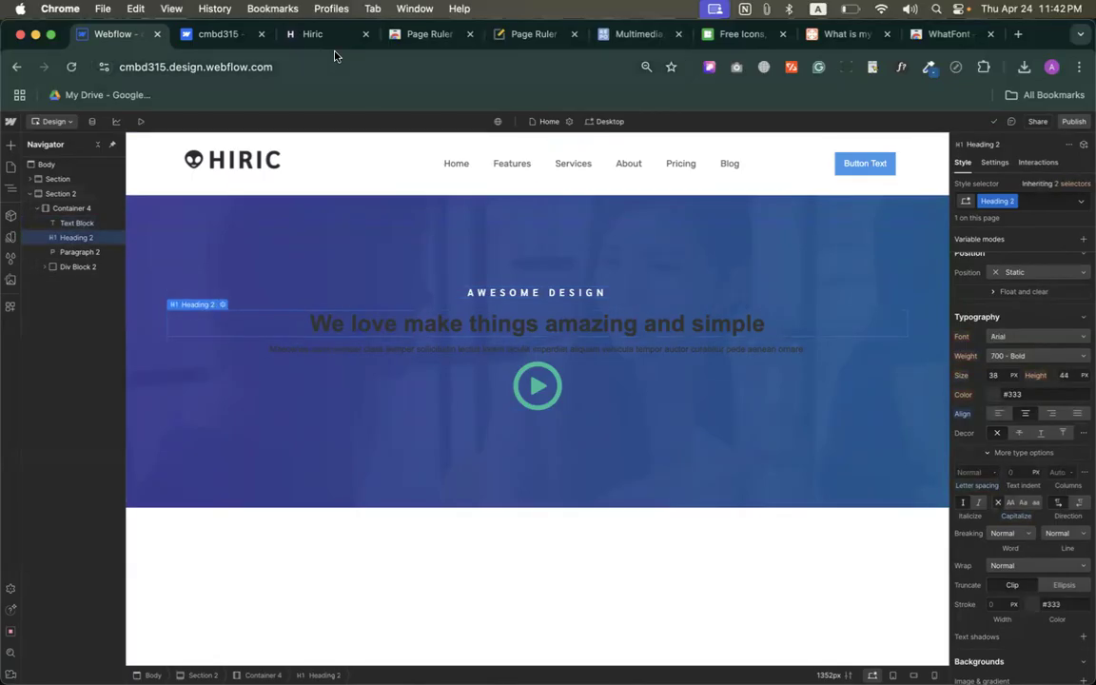
{"action": "left_click", "coordinate": [315, 35]}
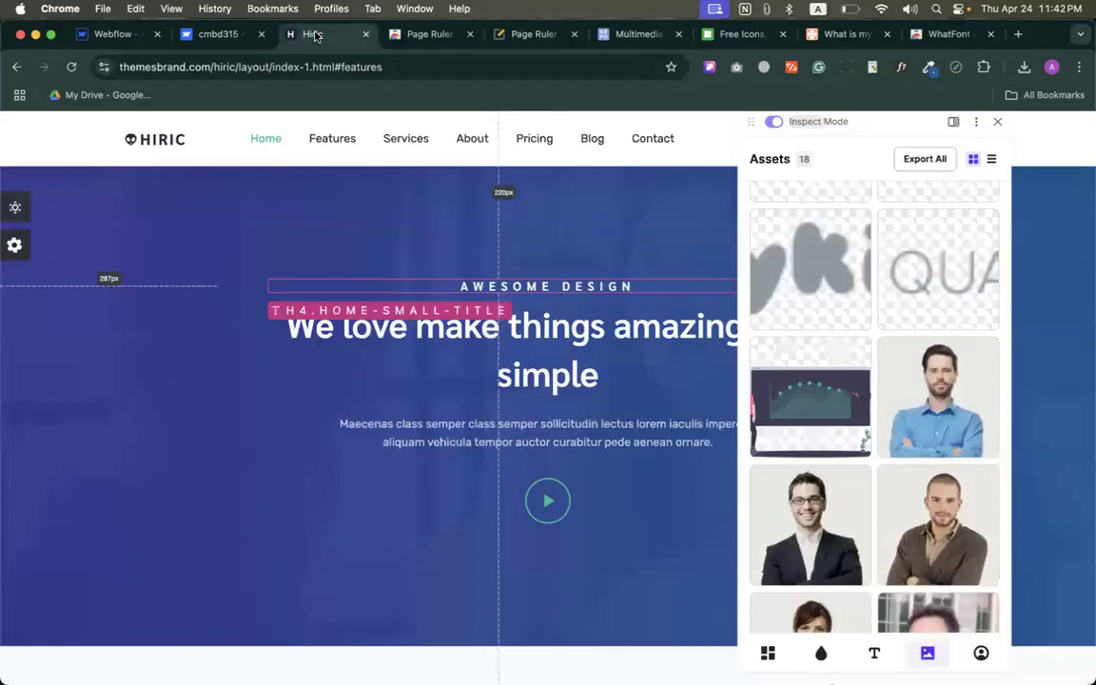
{"action": "left_click", "coordinate": [550, 342]}
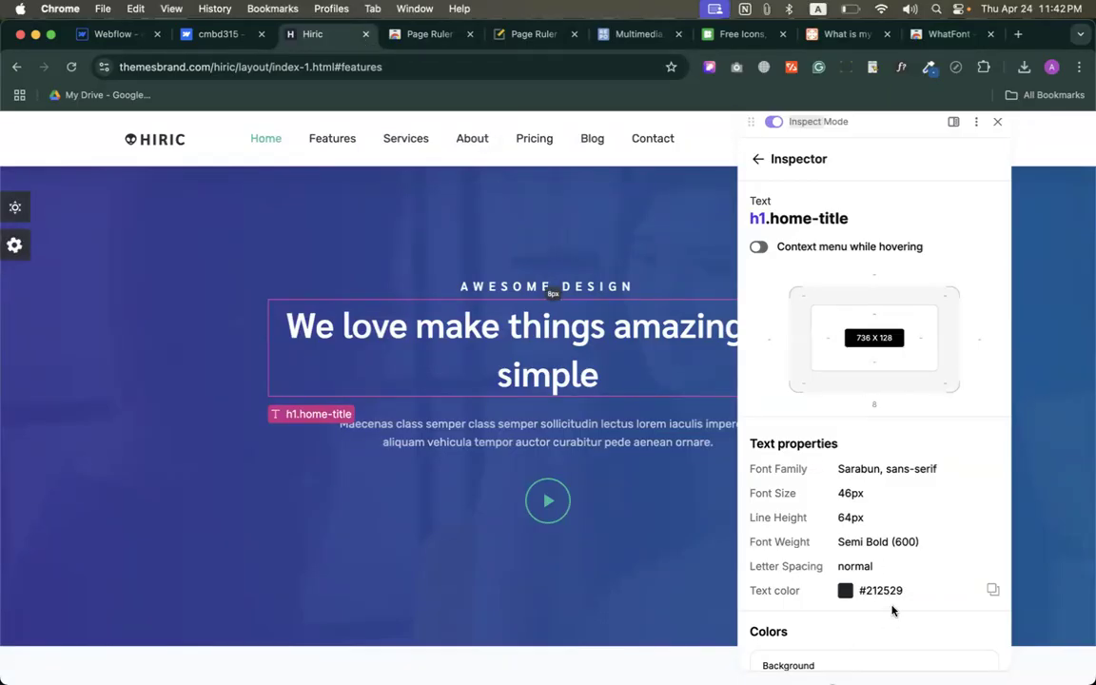
In Webflow, set the hero heading to 46 px size and 64 px line height
{"action": "left_click", "coordinate": [101, 38]}
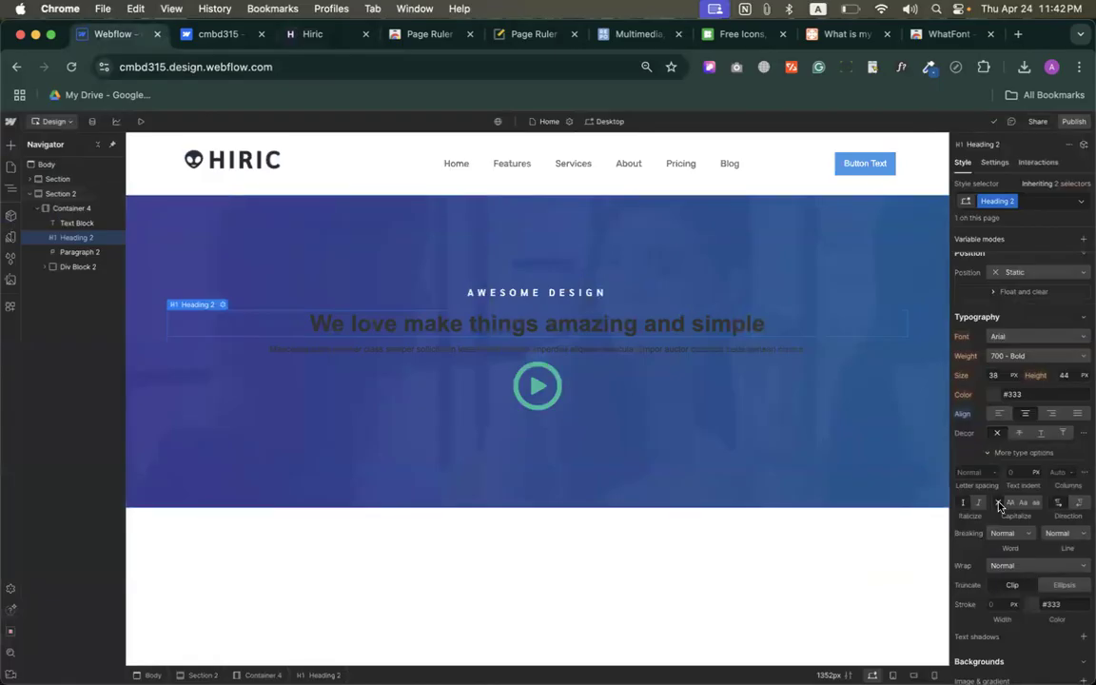
{"action": "scroll", "coordinate": [998, 499], "scroll_direction": "up", "scroll_amount": 3}
{"action": "left_click", "coordinate": [995, 476]}
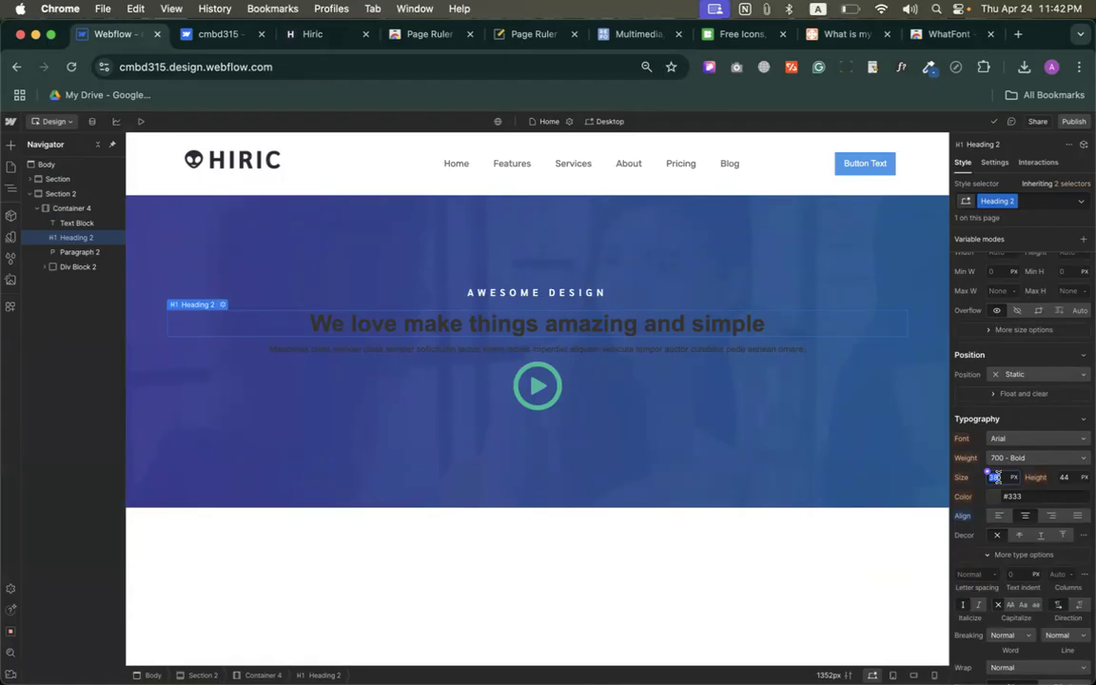
{"action": "type", "text": "46"}
{"action": "left_click", "coordinate": [1065, 476]}
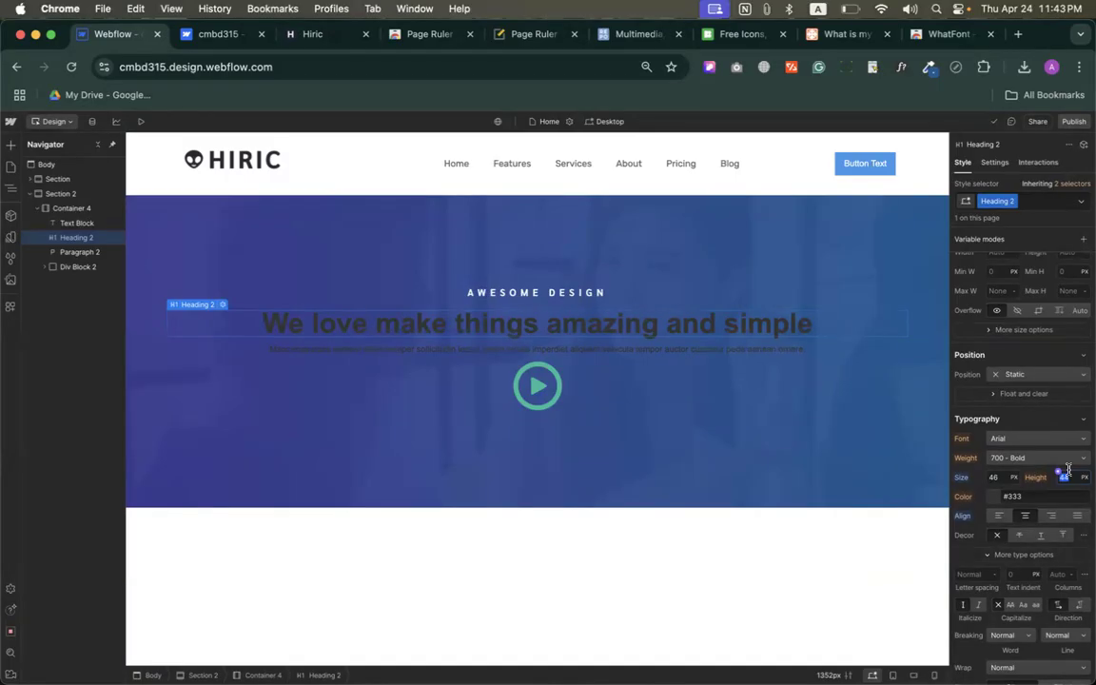
{"action": "type", "text": "4"}
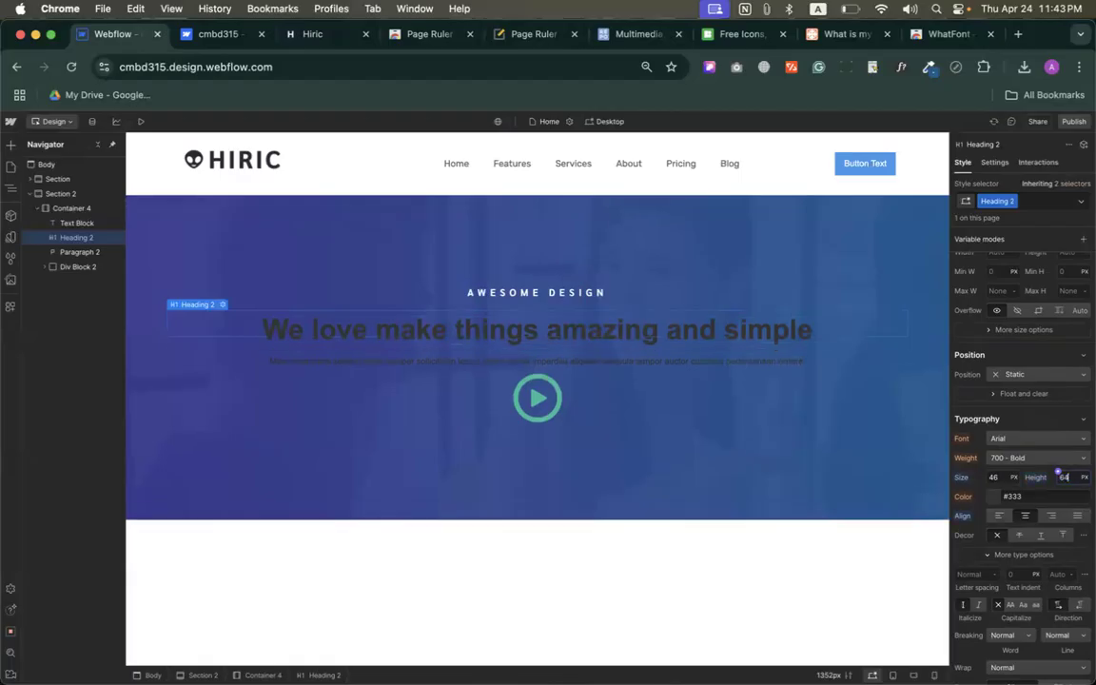
Set the hero heading's font to Sarabun with 600 - Semi Bold weight
{"action": "left_click", "coordinate": [1021, 461]}
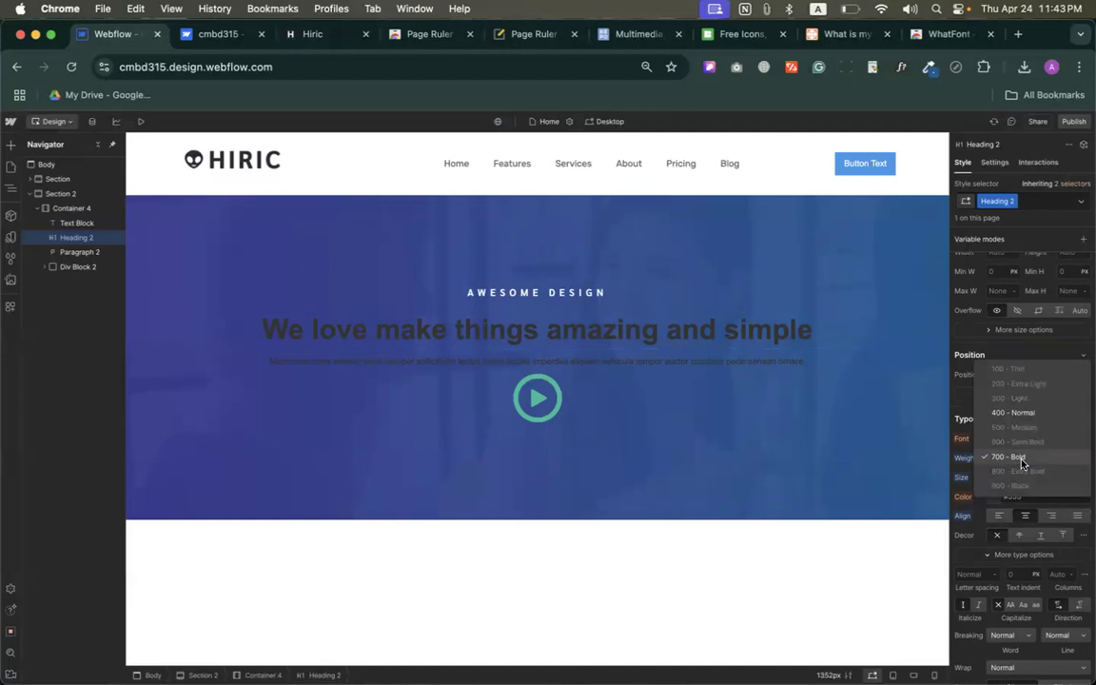
{"action": "left_click", "coordinate": [1006, 440]}
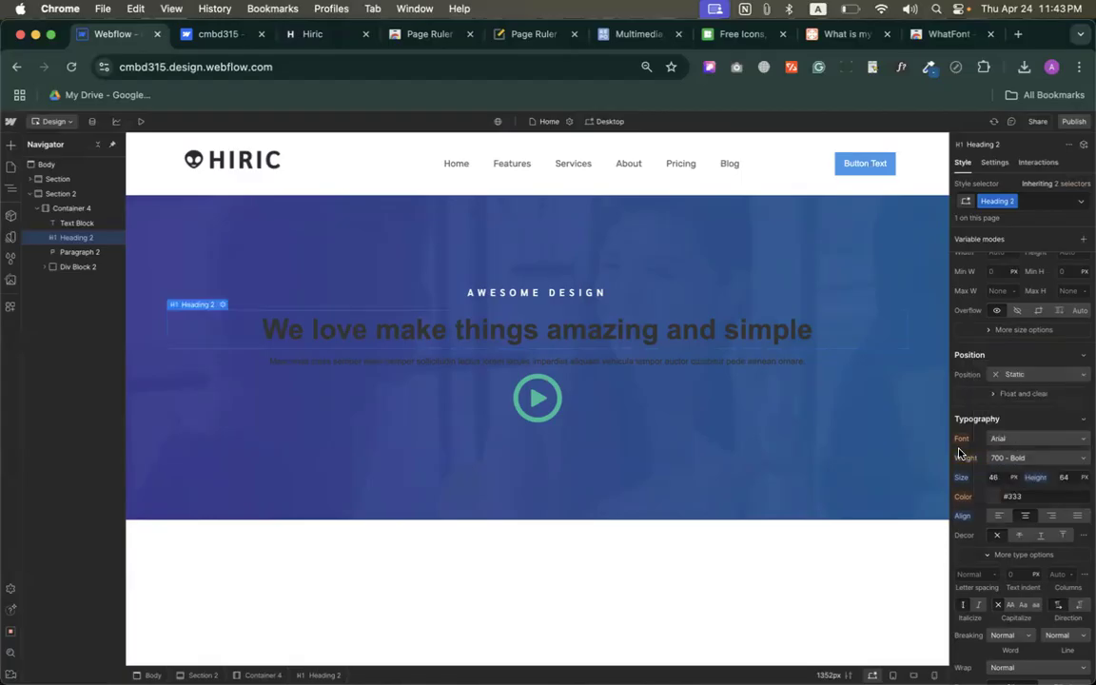
{"action": "left_click", "coordinate": [1000, 443]}
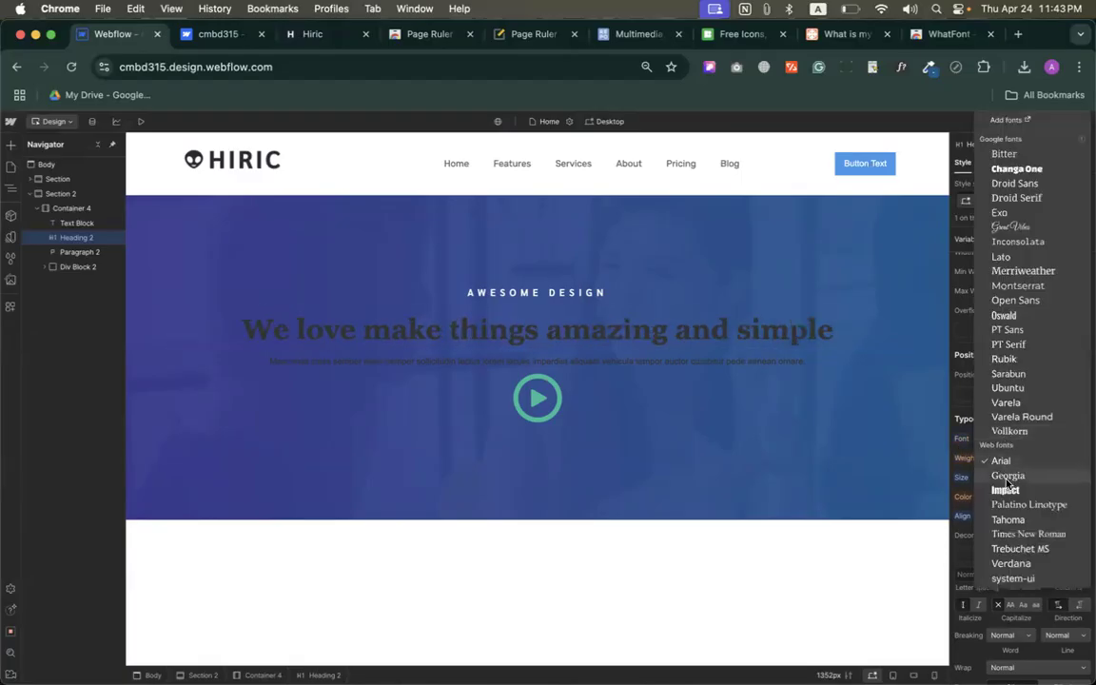
{"action": "left_click", "coordinate": [1003, 359]}
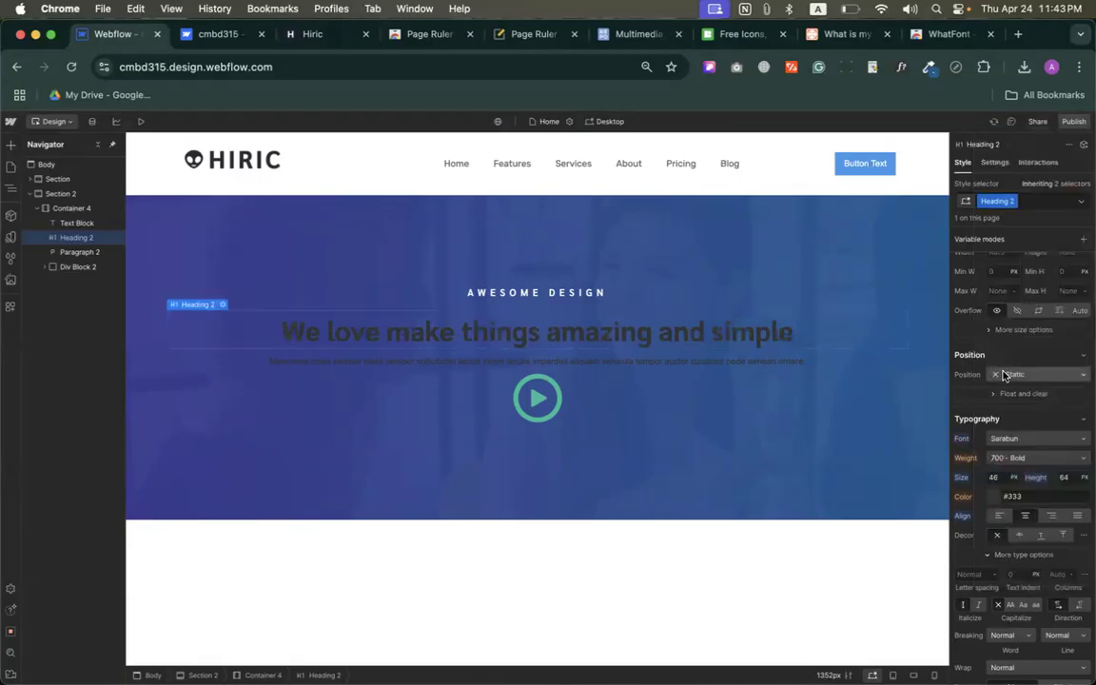
{"action": "left_click", "coordinate": [1008, 458]}
{"action": "left_click", "coordinate": [1003, 443]}
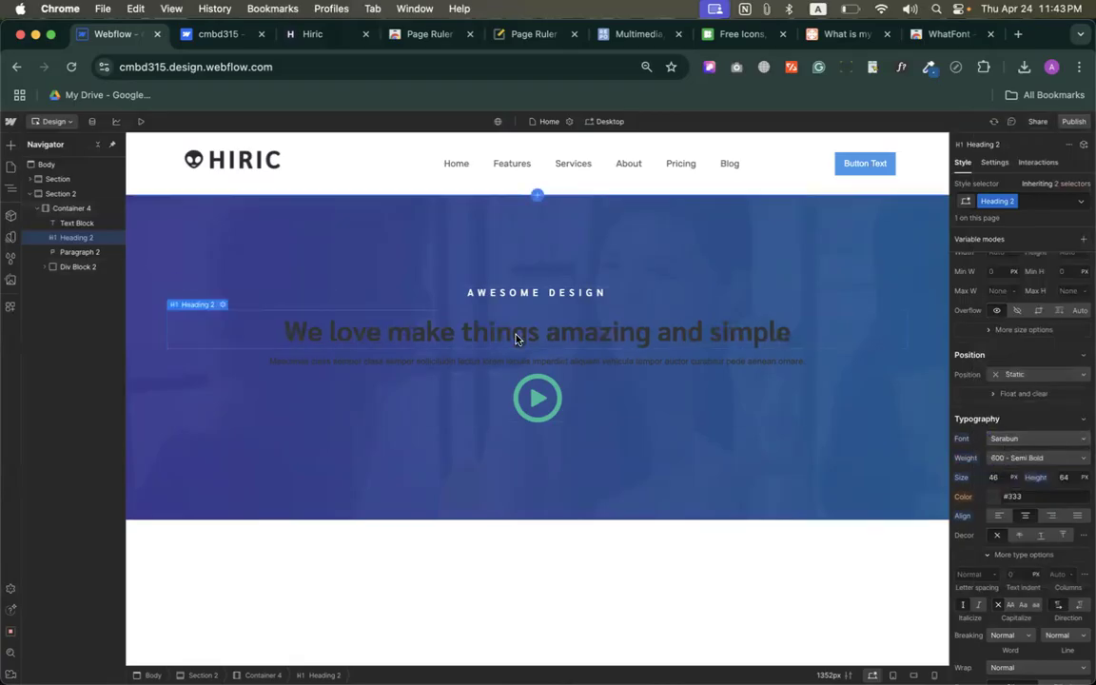
Set the text color of the "We love make things amazing and simple" heading to white
{"action": "left_click", "coordinate": [993, 499]}
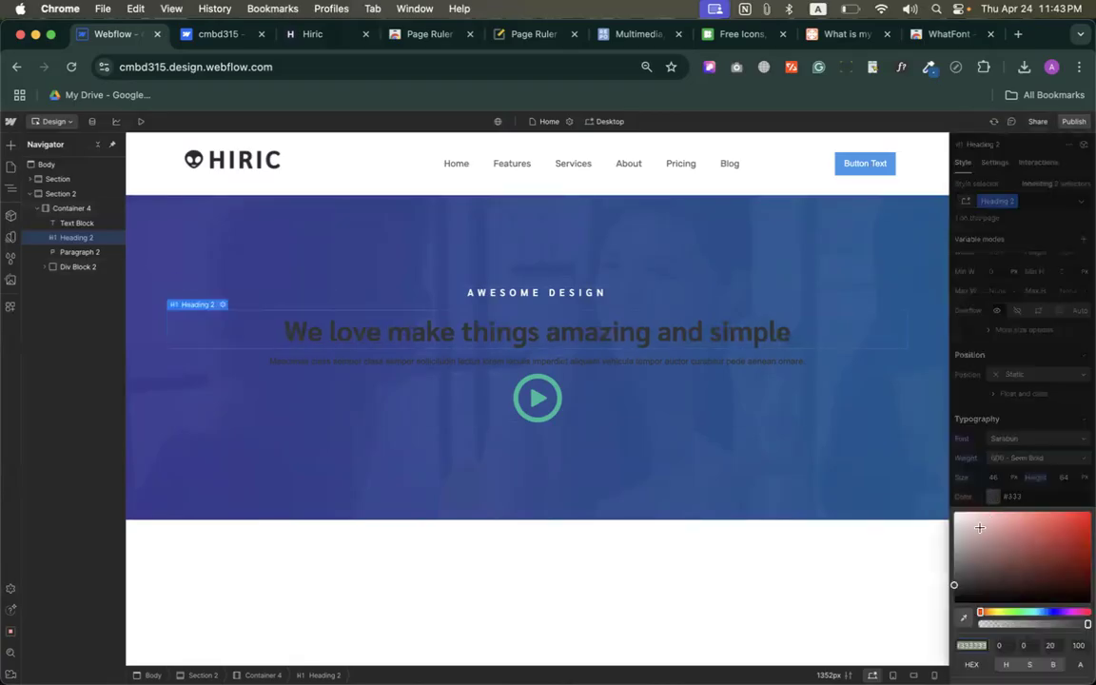
{"action": "left_click_drag", "start_coordinate": [979, 526], "coordinate": [917, 445]}
{"action": "left_click", "coordinate": [999, 448]}
Select the hero paragraph in Webflow, and on the Hiric reference replace Inspect Mode with WhatFont to examine the matching paragraph's font details
{"action": "left_click", "coordinate": [571, 364]}
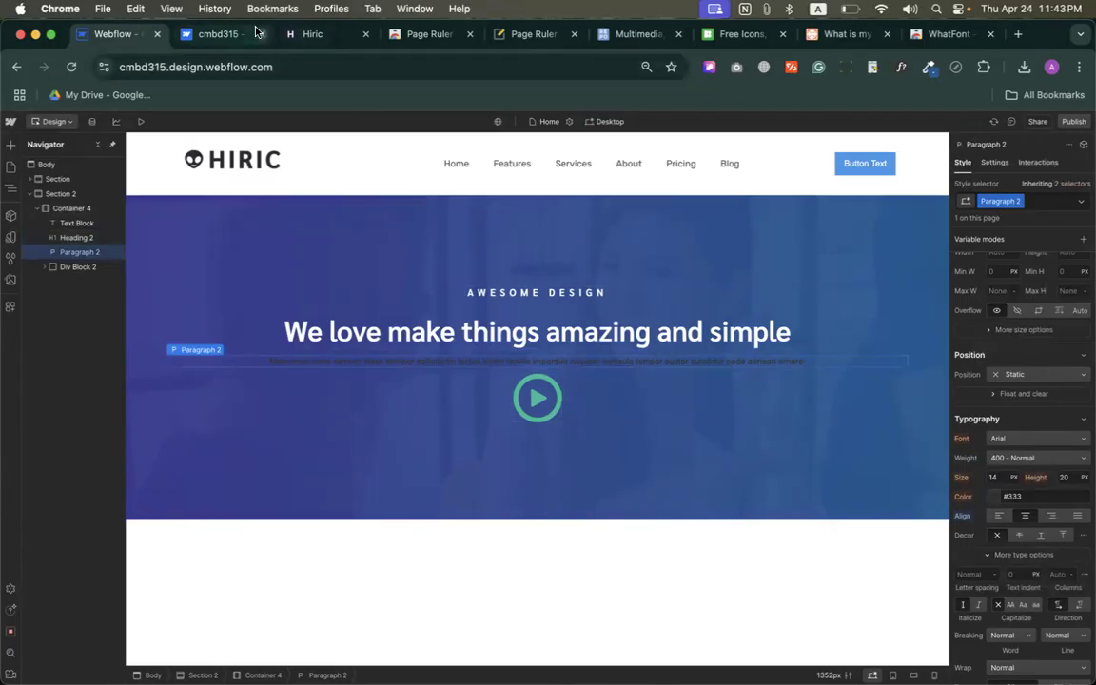
{"action": "left_click", "coordinate": [218, 34]}
{"action": "left_click", "coordinate": [312, 33]}
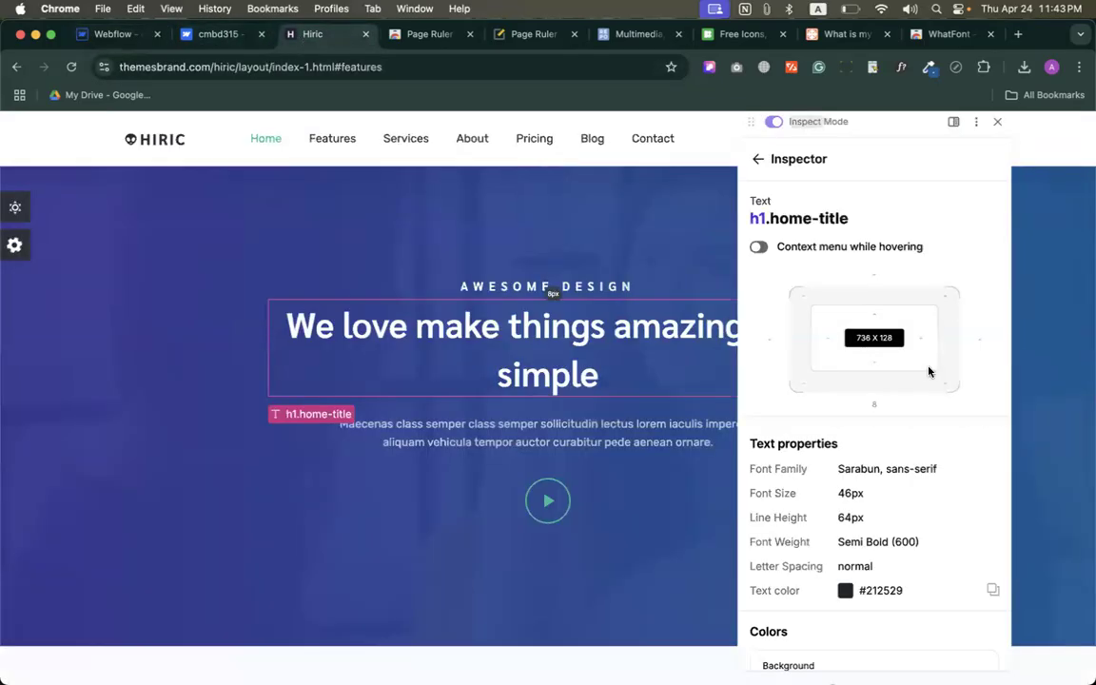
{"action": "left_click", "coordinate": [997, 122]}
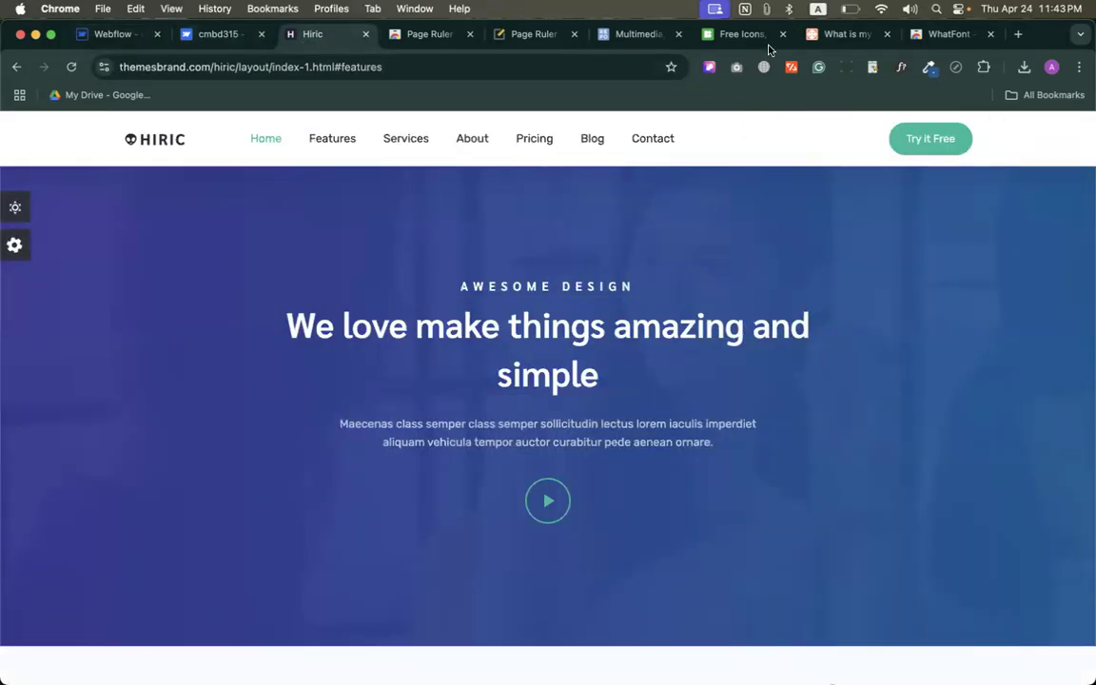
{"action": "left_click", "coordinate": [899, 69]}
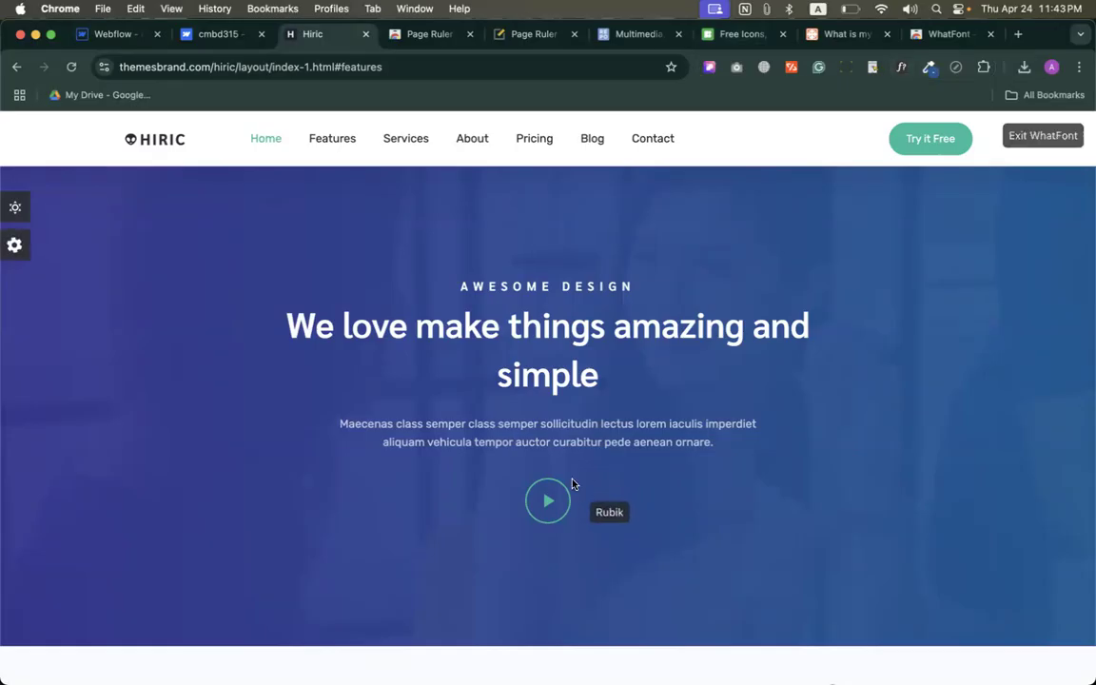
{"action": "left_click", "coordinate": [548, 436]}
{"action": "scroll", "coordinate": [568, 488], "scroll_direction": "down", "scroll_amount": 3}
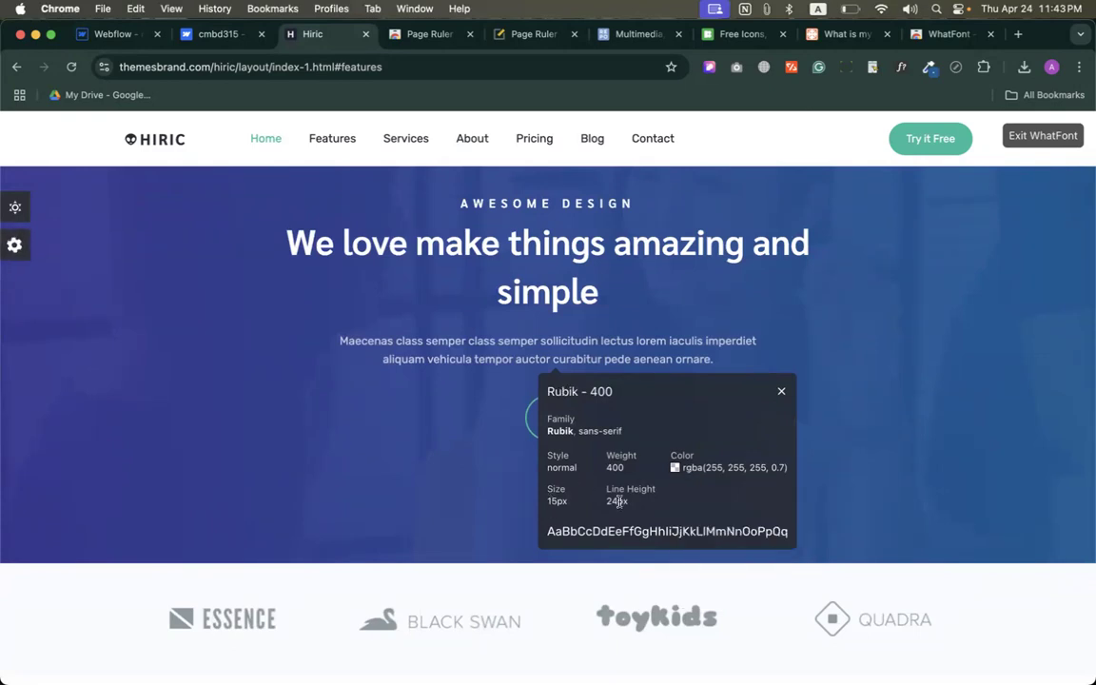
{"action": "mouse_move", "coordinate": [685, 467]}
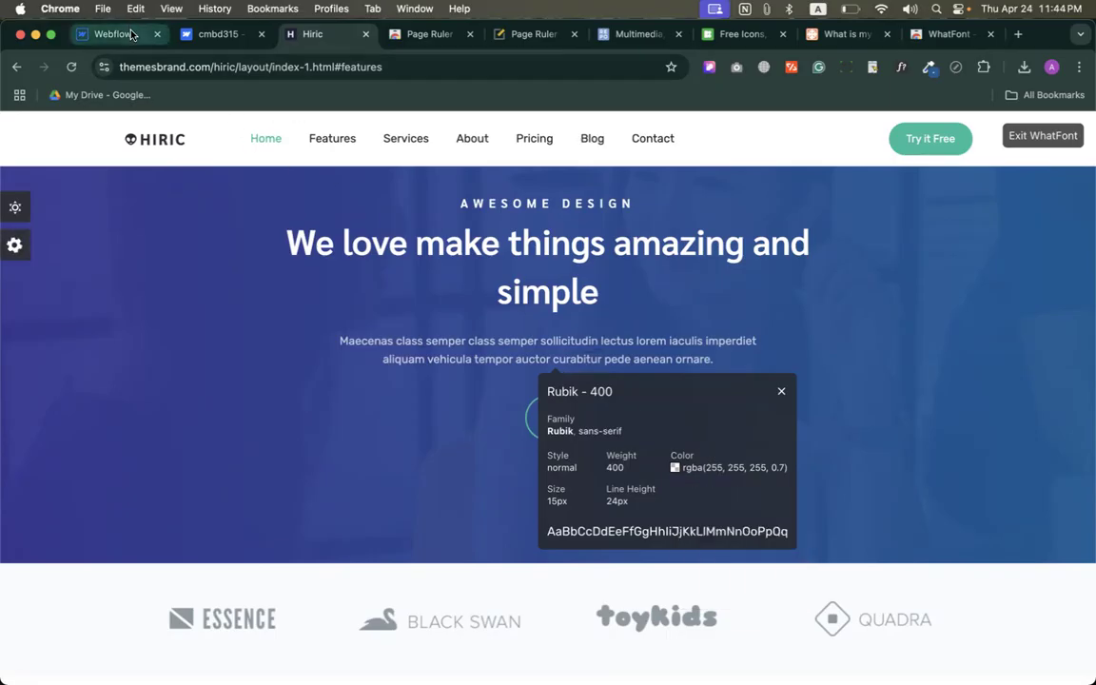
Restart WhatFont on the Hiric hero paragraph and show its text color in the alternative color formats
{"action": "left_click", "coordinate": [1055, 146]}
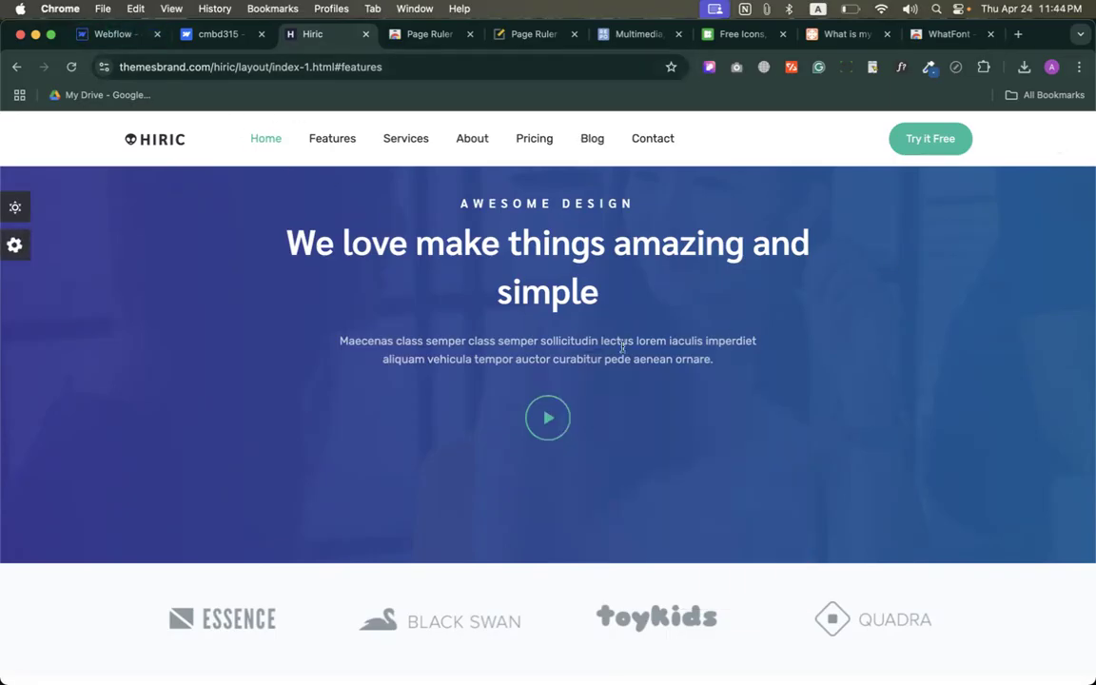
{"action": "left_click", "coordinate": [900, 66]}
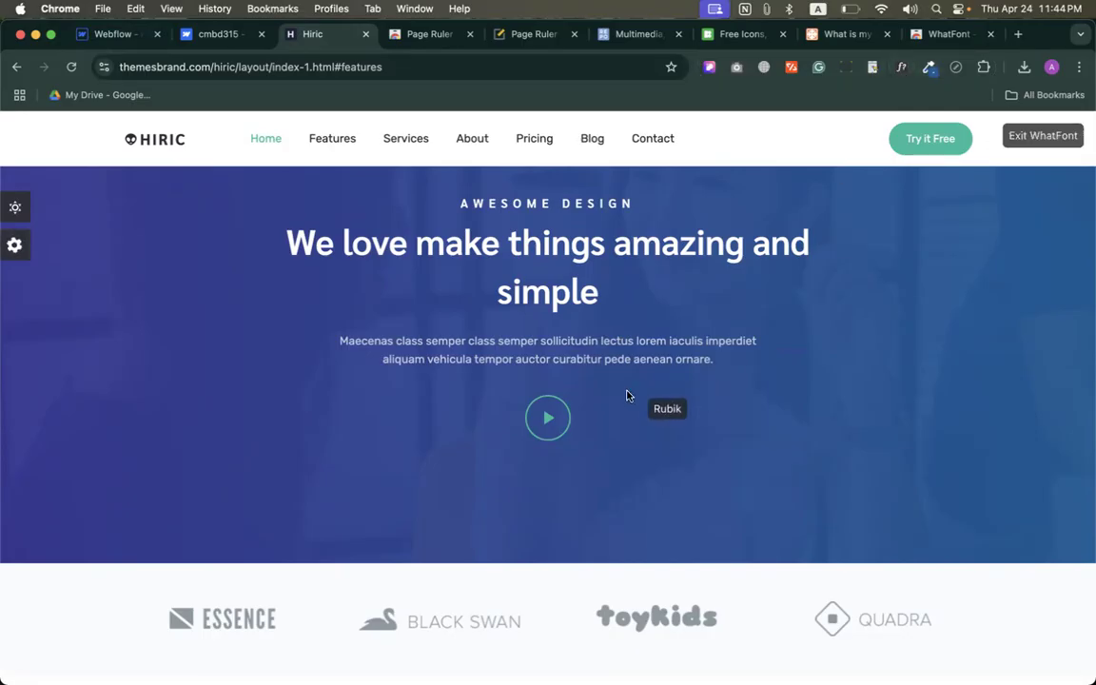
{"action": "left_click", "coordinate": [556, 338]}
{"action": "left_click", "coordinate": [733, 462]}
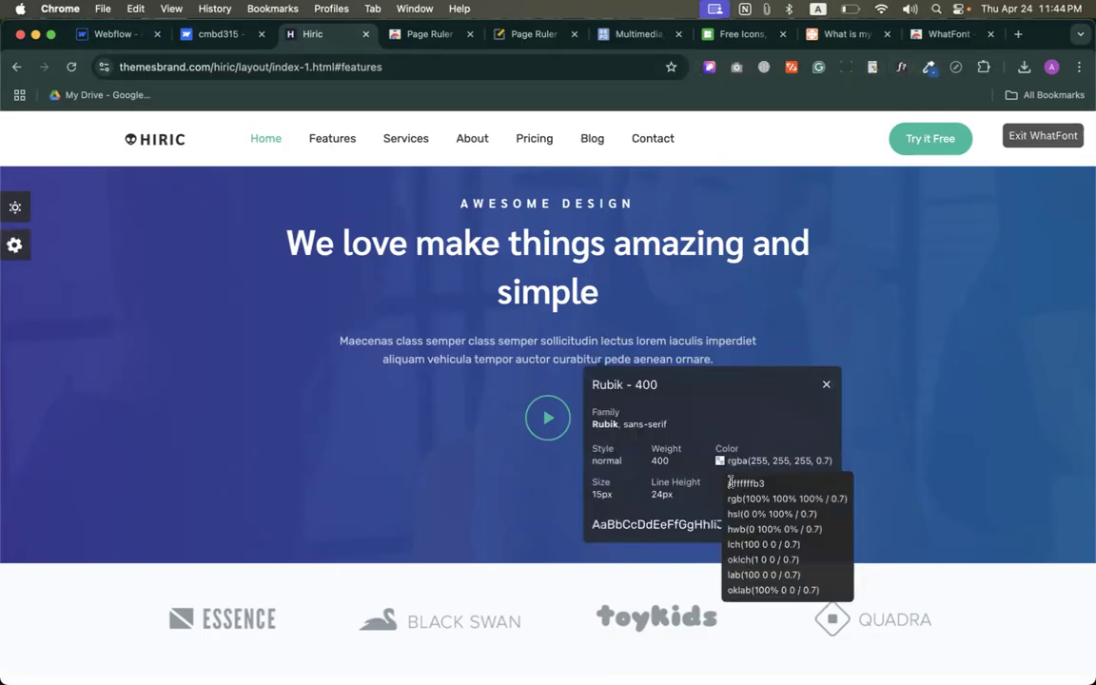
Set the hero paragraph in Webflow to the Rubik font, 15 px size and 24 px line height
{"action": "left_click", "coordinate": [730, 483]}
{"action": "left_click", "coordinate": [112, 33]}
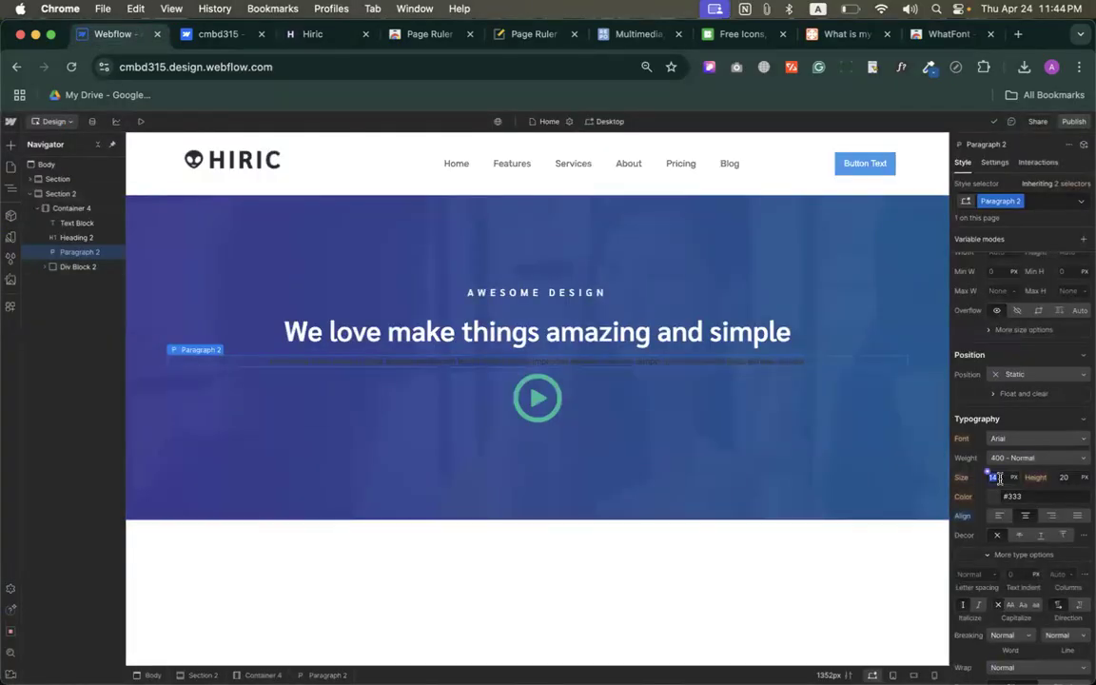
{"action": "left_click", "coordinate": [1007, 439]}
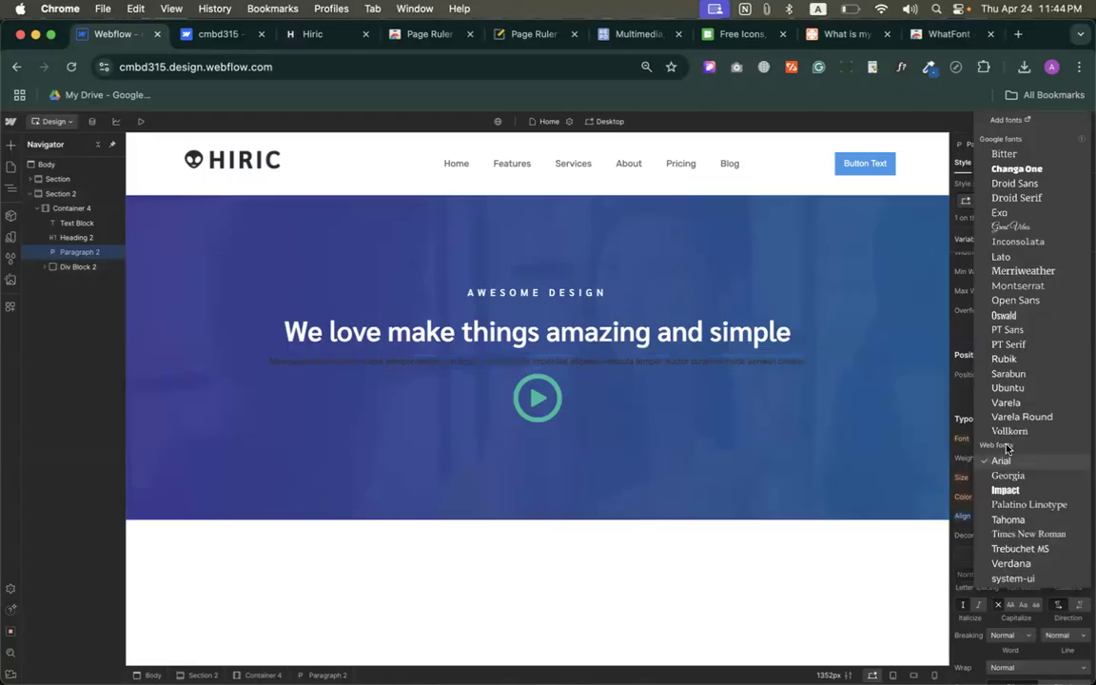
{"action": "left_click", "coordinate": [1004, 359]}
{"action": "type", "text": "15"}
{"action": "left_click", "coordinate": [1067, 476]}
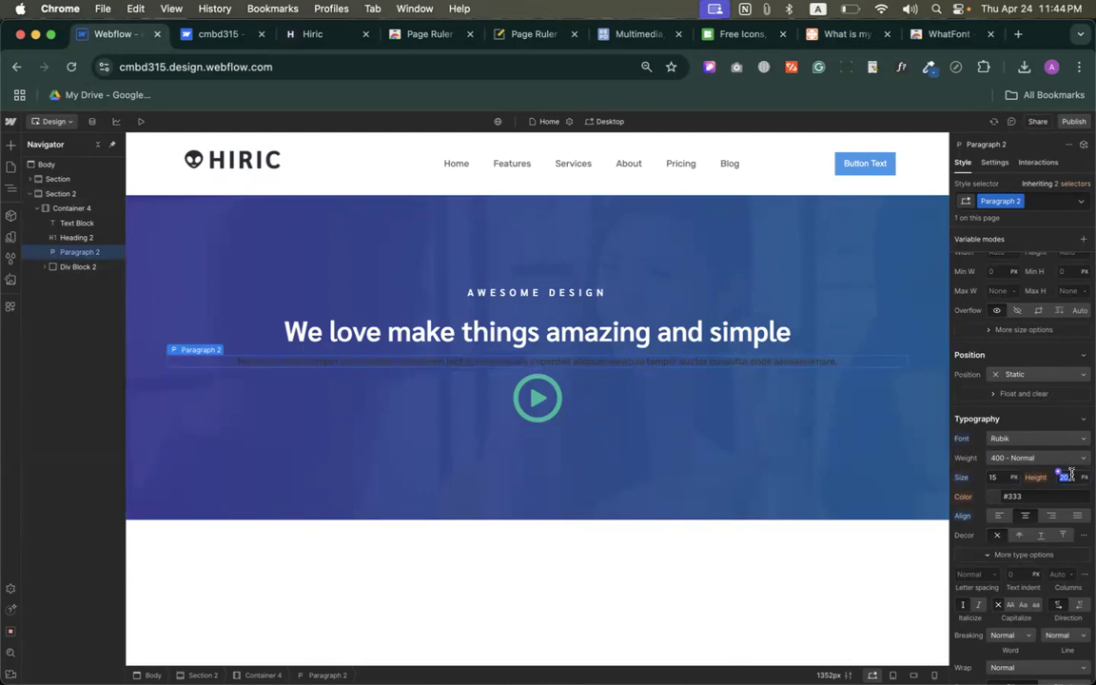
{"action": "type", "text": "4"}
{"action": "key", "text": "Return"}
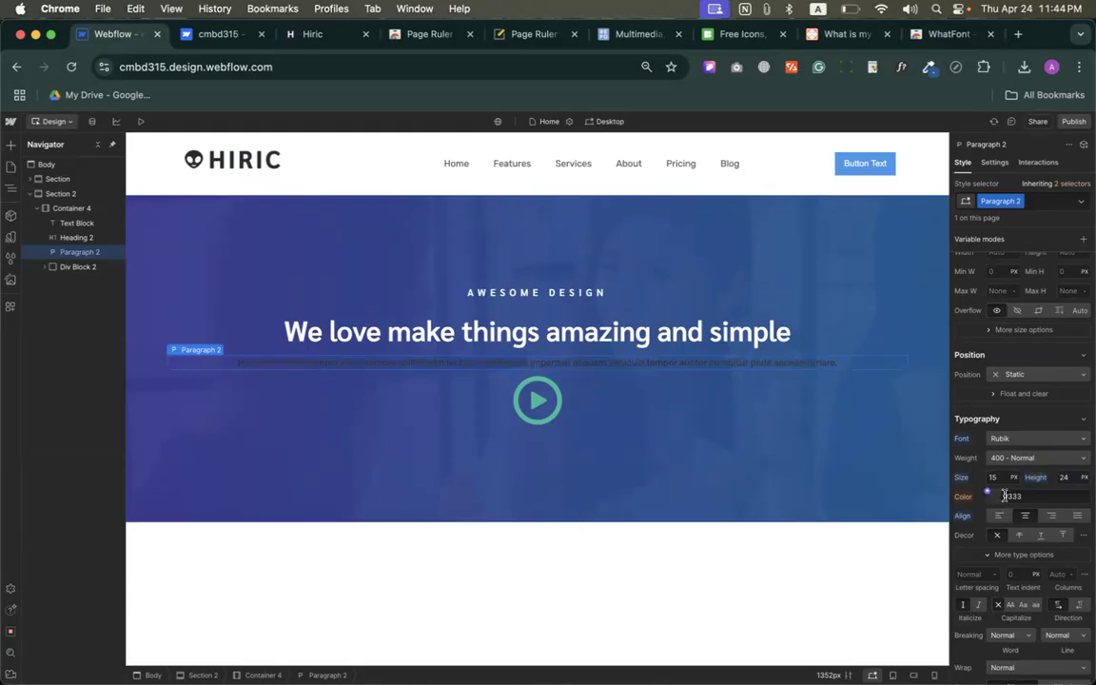
Set the hero paragraph's text color to white with 70% opacity
{"action": "left_click", "coordinate": [1003, 496]}
{"action": "type", "text": "white"}
{"action": "left_click", "coordinate": [1026, 496]}
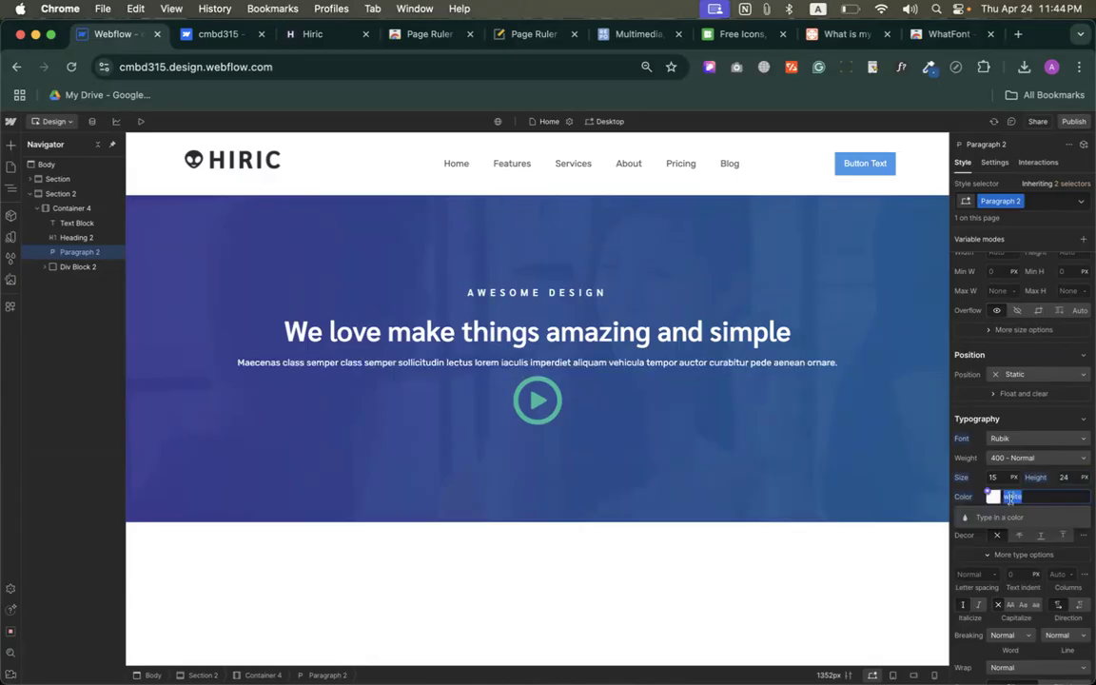
{"action": "key", "text": "Return"}
{"action": "left_click", "coordinate": [989, 493]}
{"action": "left_click", "coordinate": [991, 496]}
{"action": "left_click", "coordinate": [993, 496]}
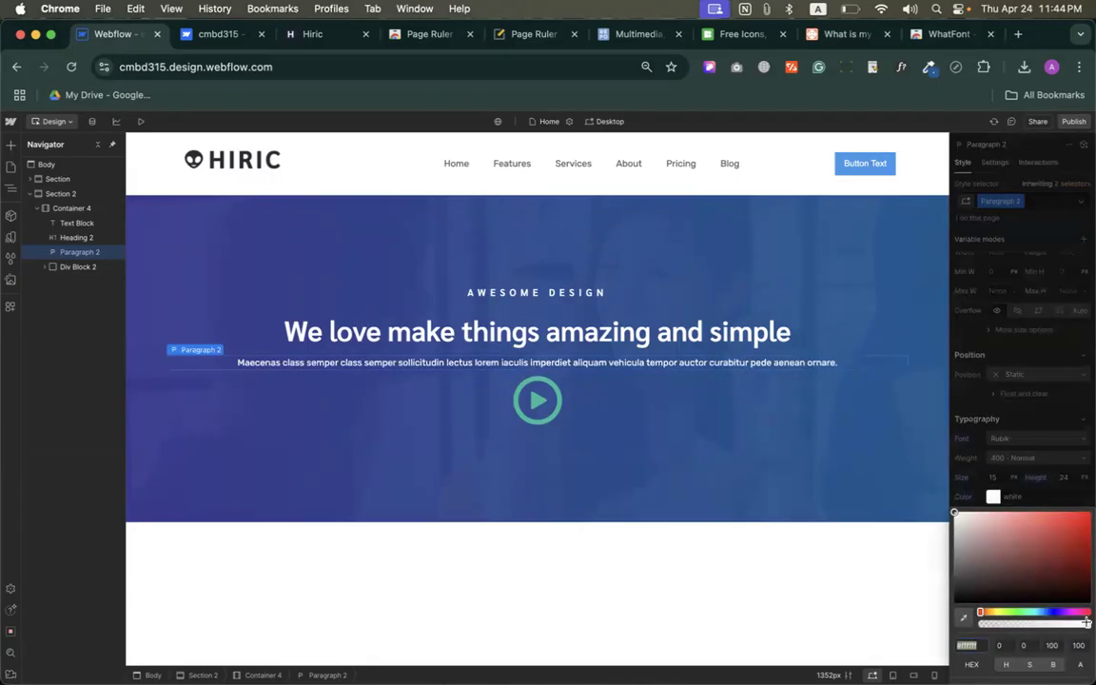
{"action": "left_click", "coordinate": [1083, 622]}
{"action": "left_click_drag", "start_coordinate": [1084, 622], "coordinate": [1054, 623]}
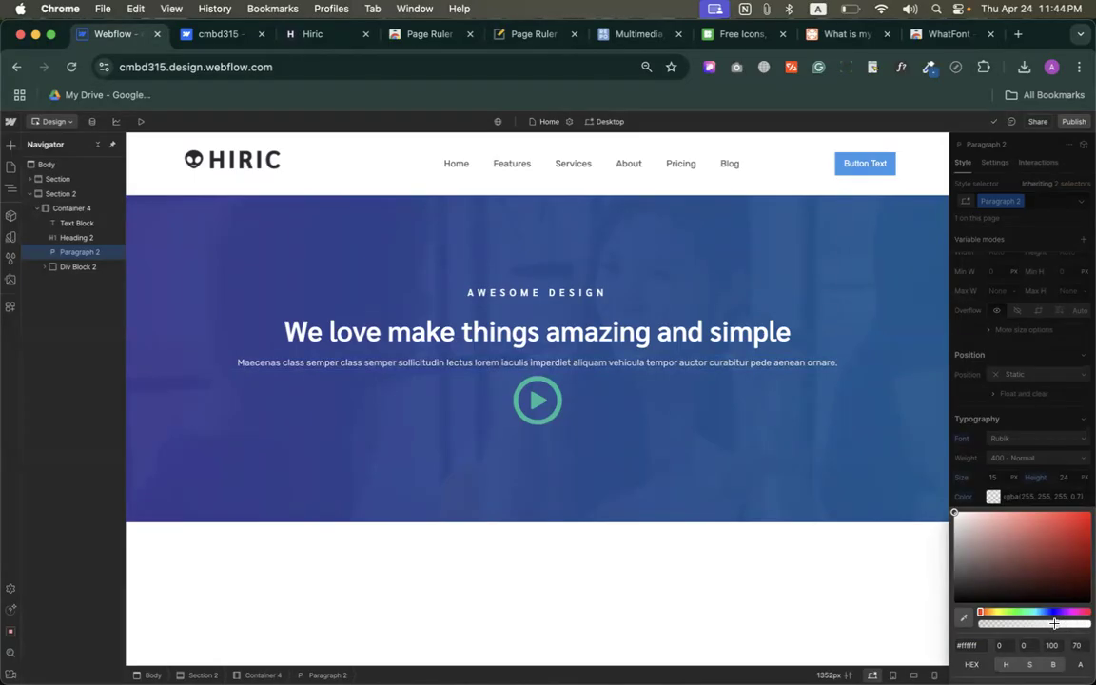
Check the paragraph's color value and opacity in WhatFont on the Hiric reference, and return to the Webflow Designer
{"action": "left_click", "coordinate": [228, 35]}
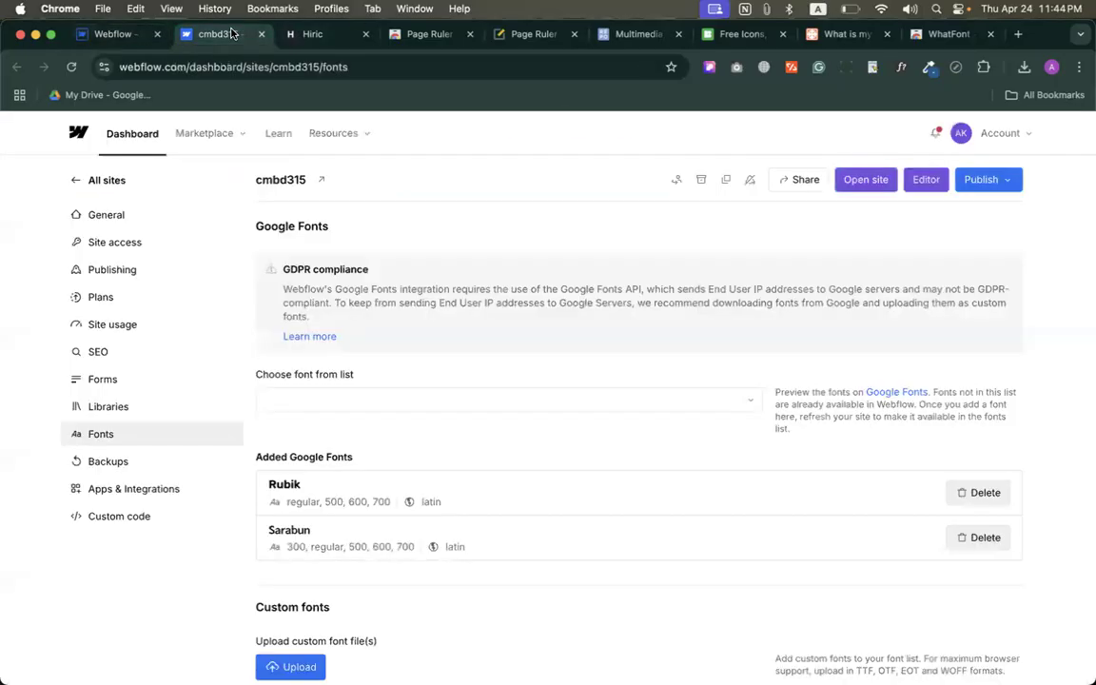
{"action": "left_click", "coordinate": [312, 34]}
{"action": "mouse_move", "coordinate": [731, 461]}
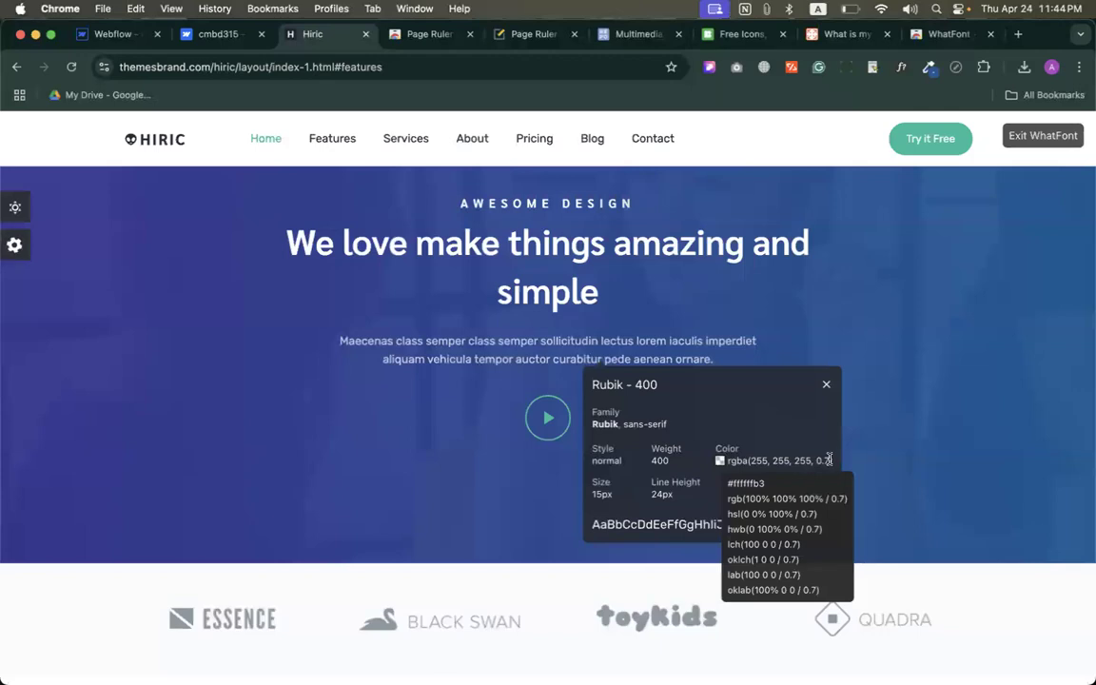
{"action": "left_click", "coordinate": [122, 34]}
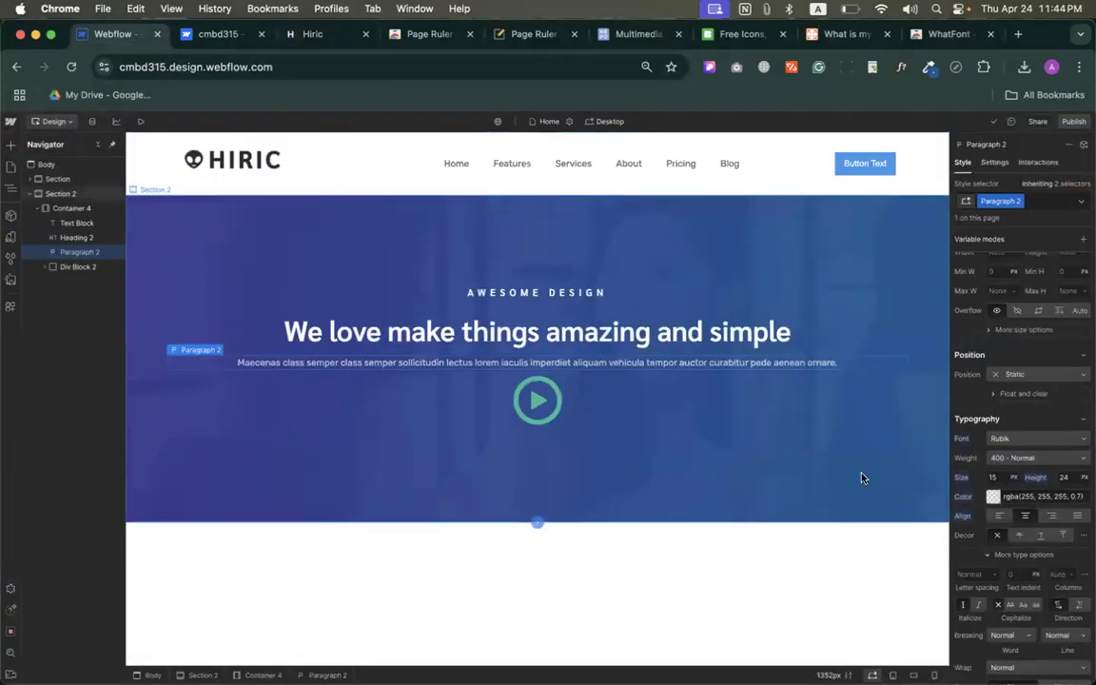
Publish the site to the cmbd315.webflow.io staging domain and open the published page
{"action": "left_click", "coordinate": [1073, 121]}
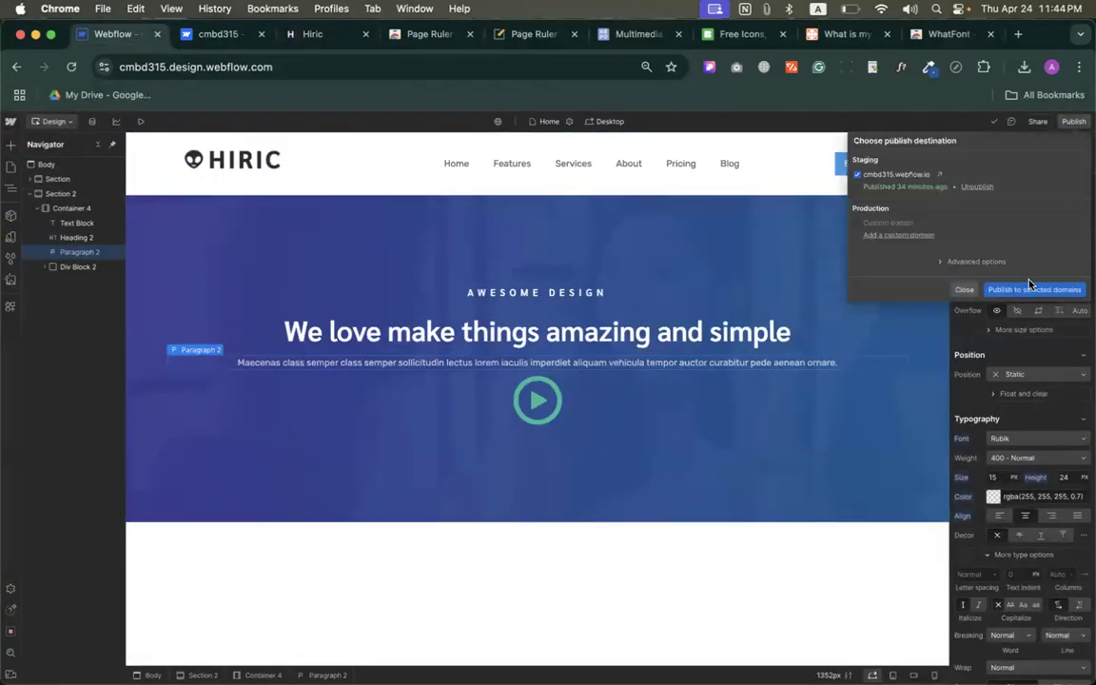
{"action": "left_click", "coordinate": [1031, 289]}
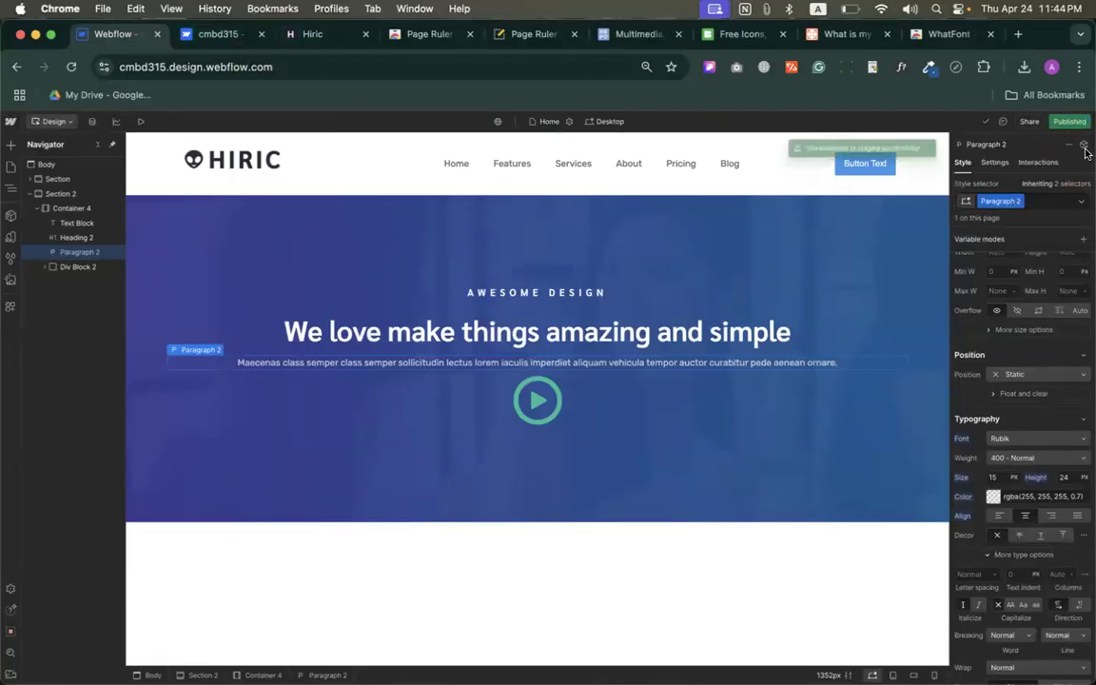
{"action": "left_click", "coordinate": [1069, 121]}
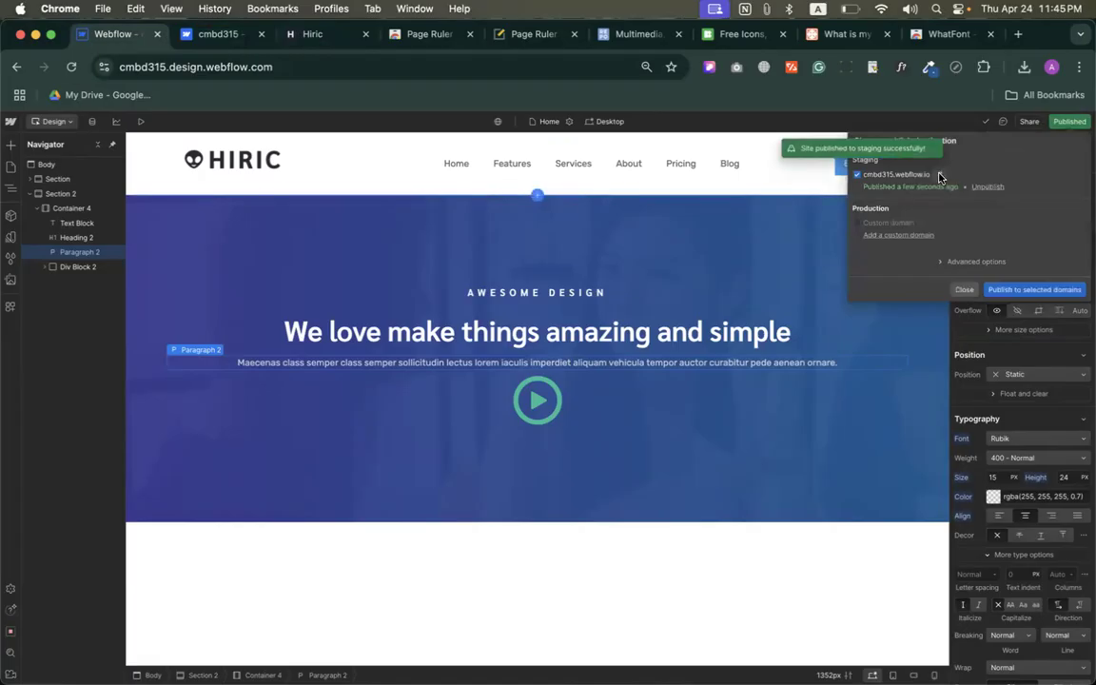
{"action": "left_click", "coordinate": [939, 177]}
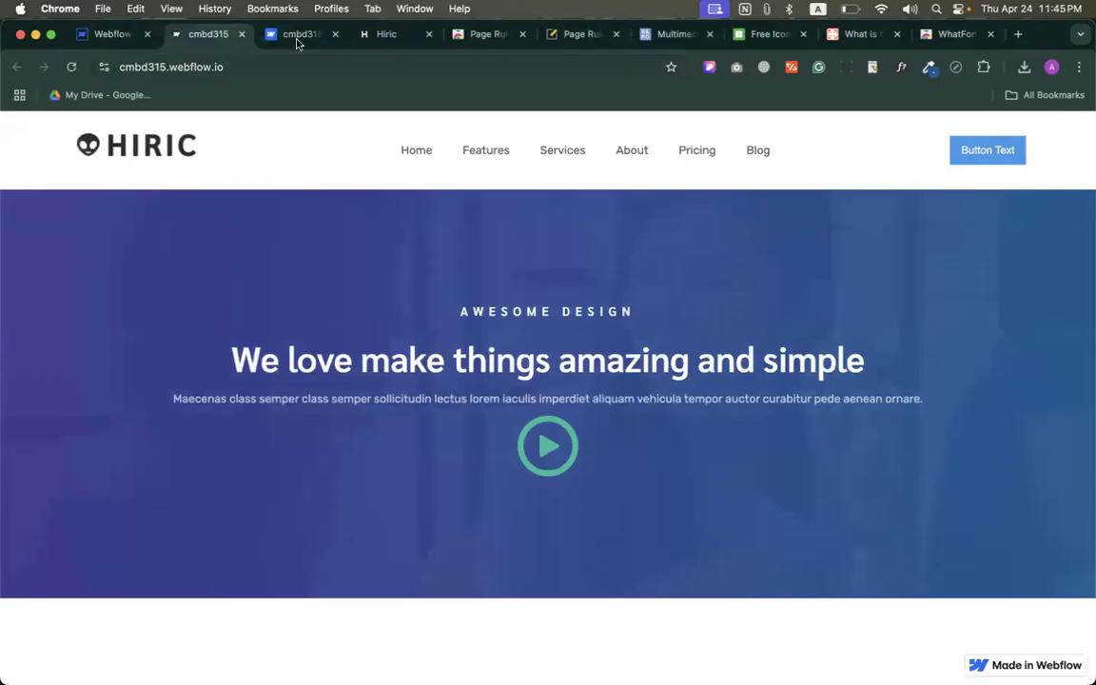
Compare the published hero section with the Hiric reference, focusing on how the heading and paragraph wrap, and return to the Webflow Designer
{"action": "left_click", "coordinate": [375, 34]}
{"action": "left_click", "coordinate": [219, 38]}
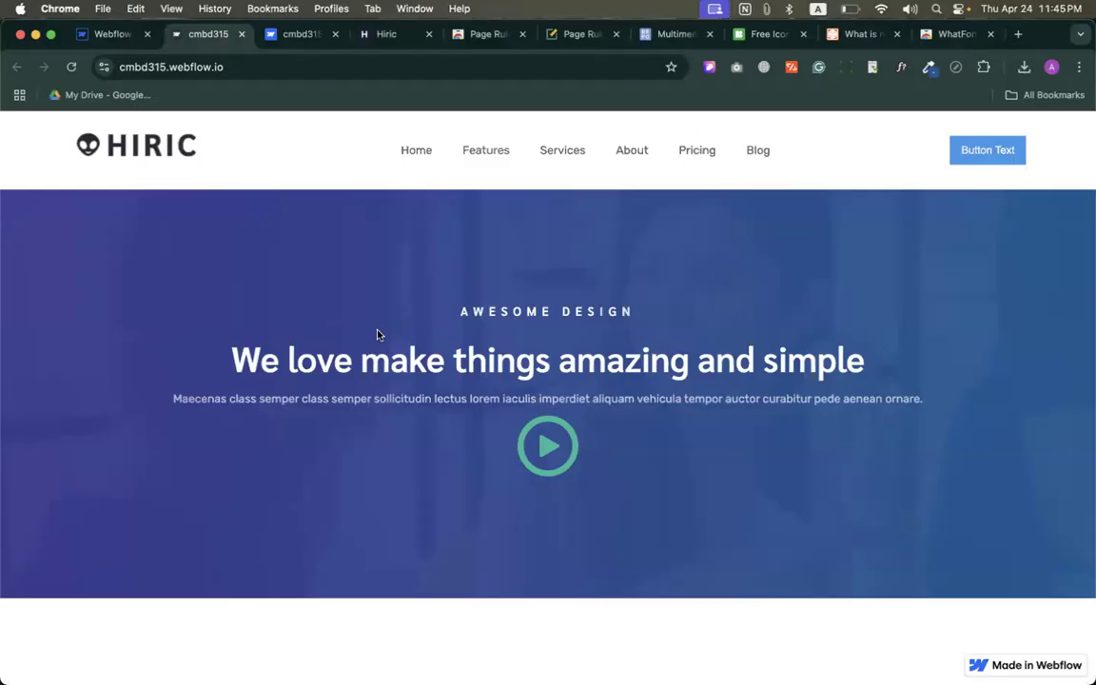
{"action": "left_click", "coordinate": [385, 34]}
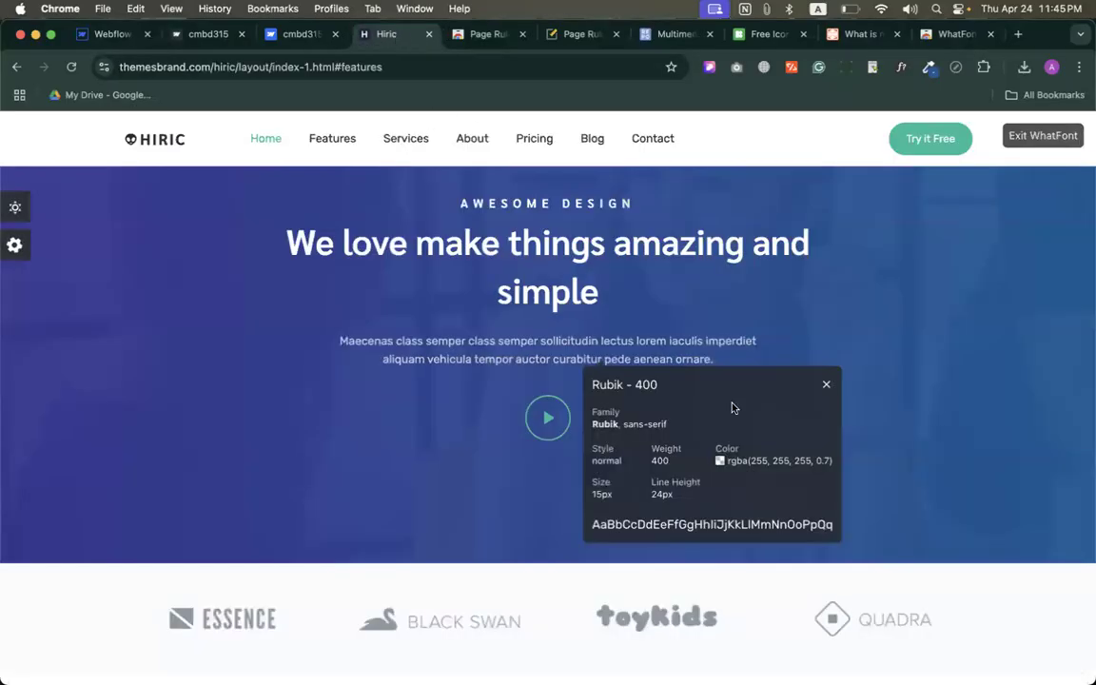
{"action": "left_click", "coordinate": [827, 384]}
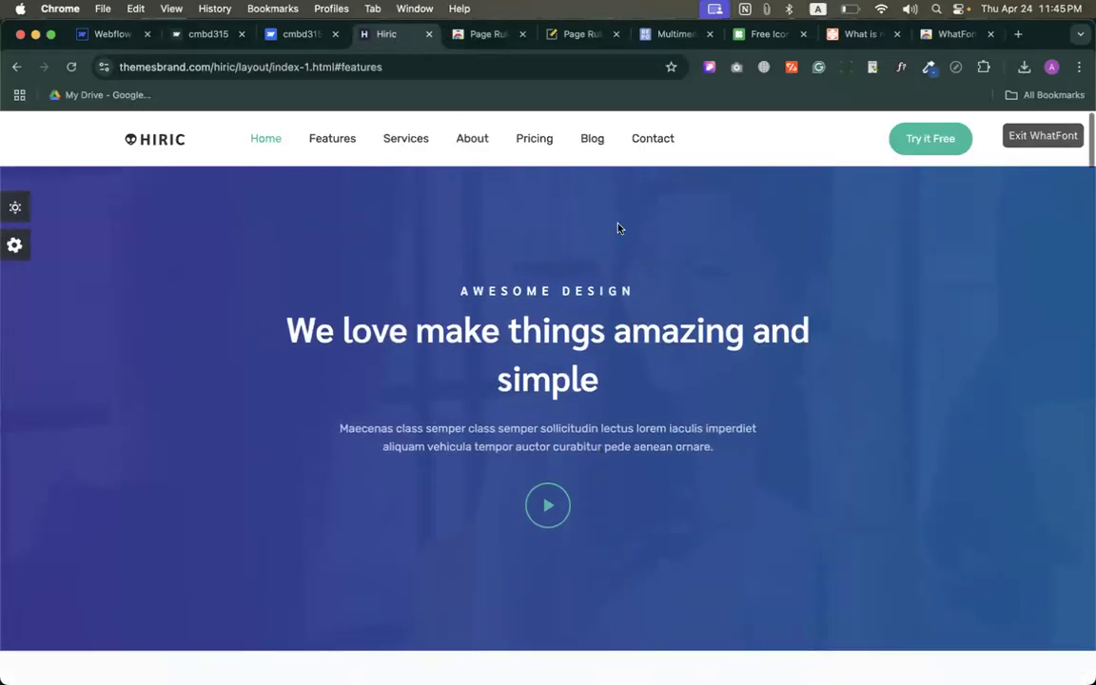
{"action": "left_click", "coordinate": [208, 34]}
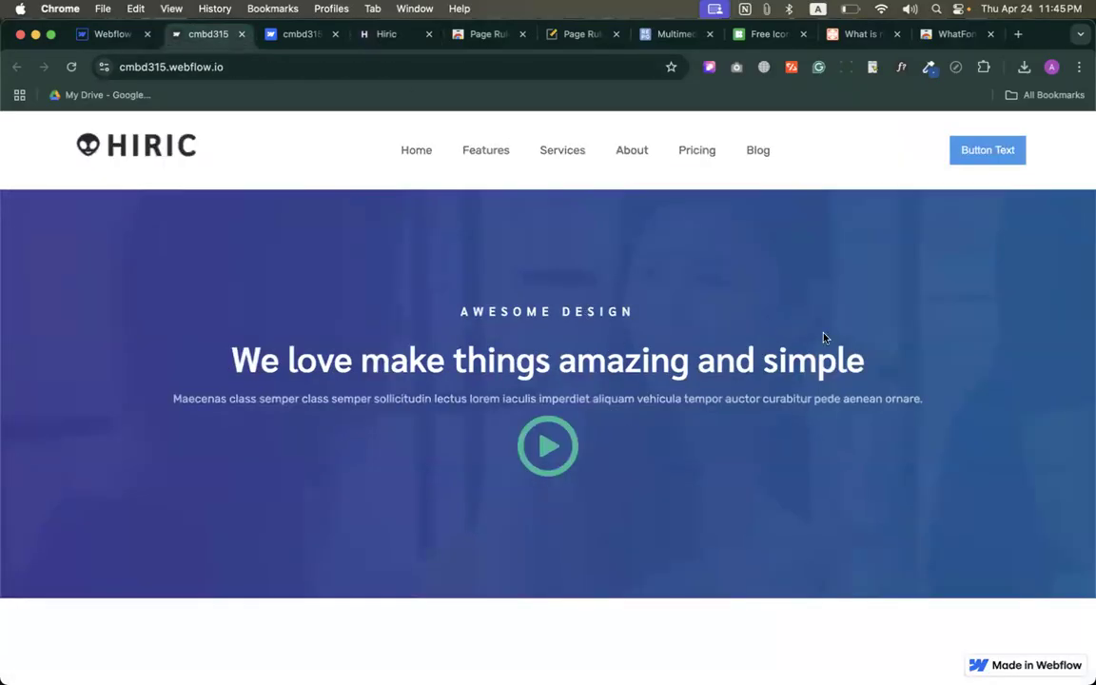
{"action": "left_click", "coordinate": [114, 34]}
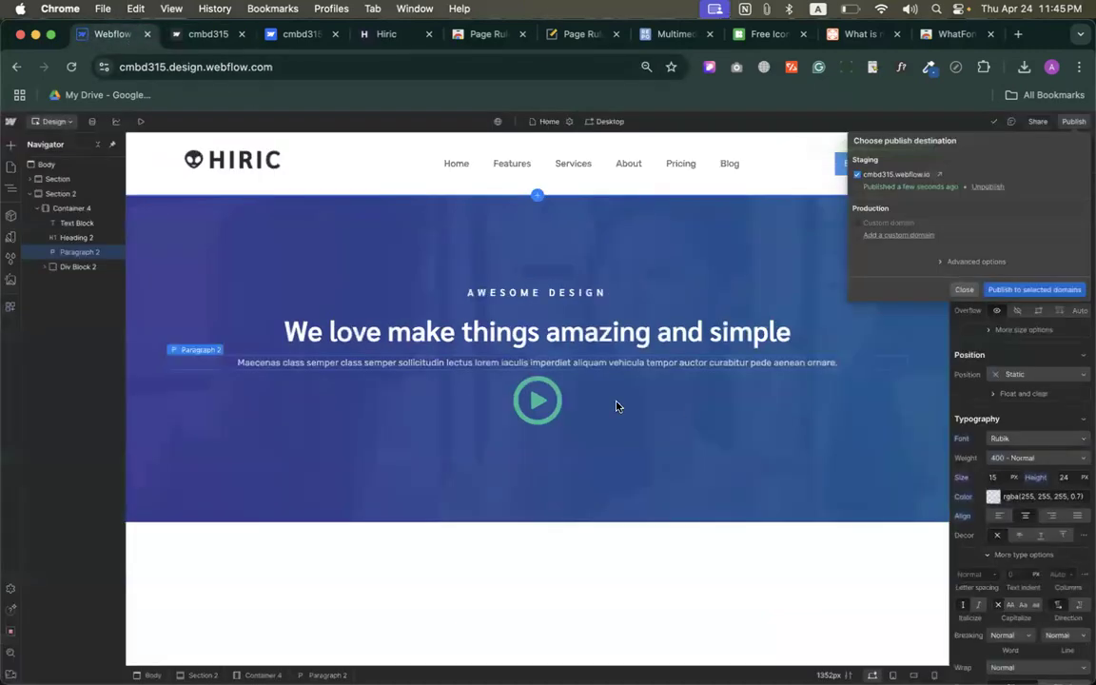
{"action": "left_click", "coordinate": [719, 340]}
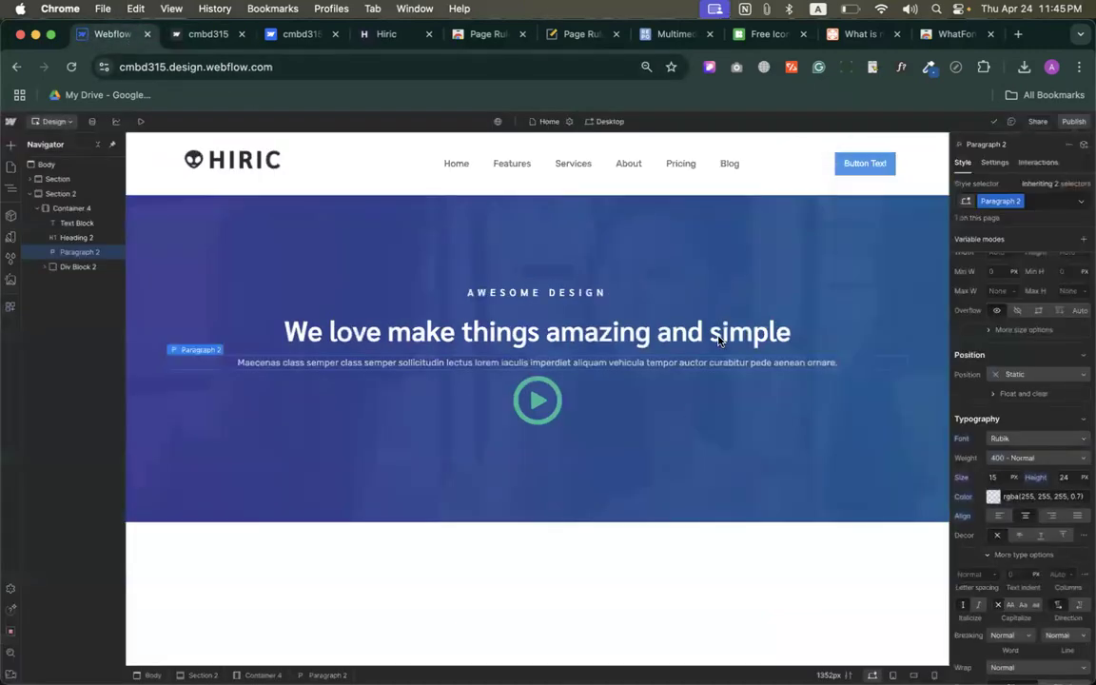
Insert a line break before "simple" in the hero heading
{"action": "left_click", "coordinate": [669, 341]}
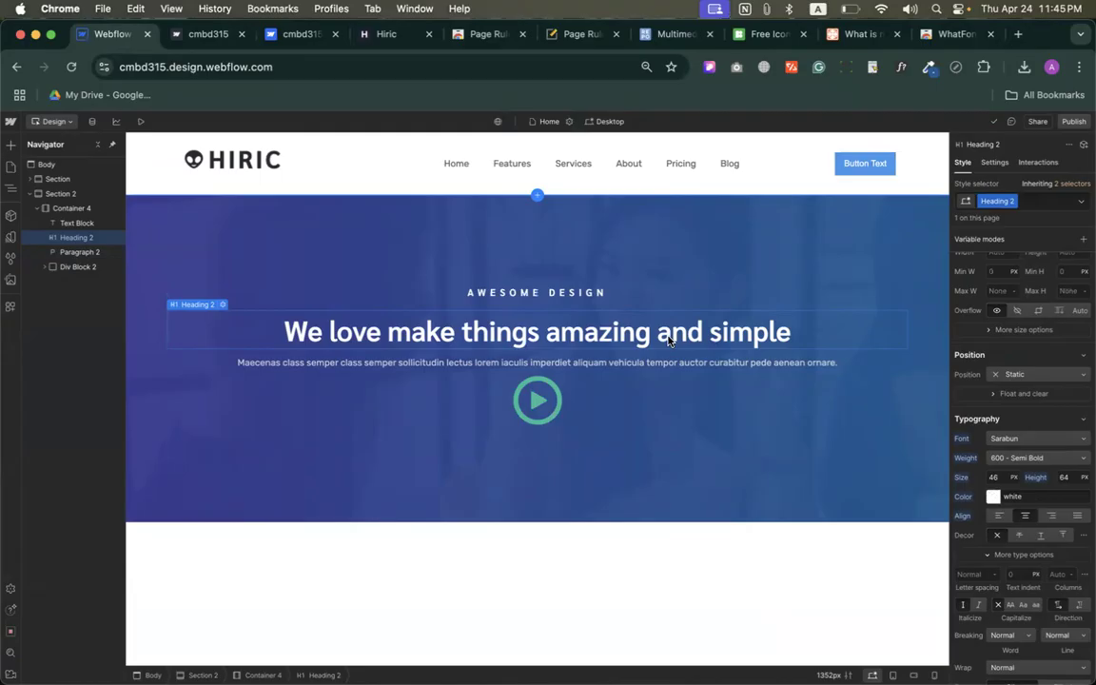
{"action": "double_click", "coordinate": [667, 340]}
{"action": "left_click", "coordinate": [707, 339]}
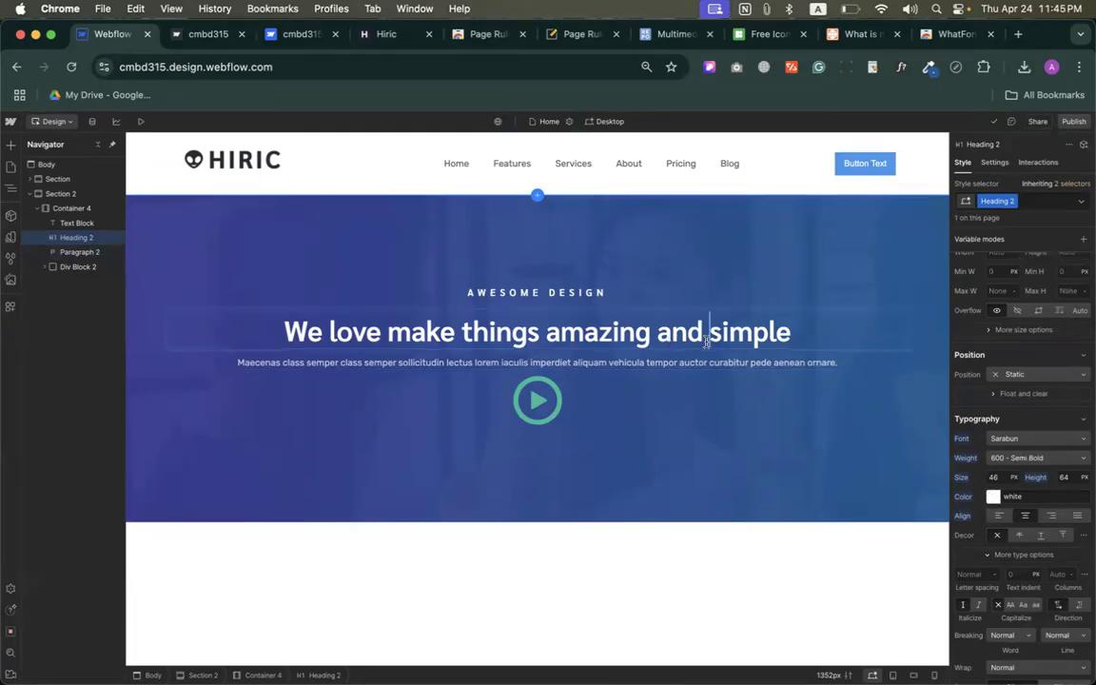
{"action": "key", "text": "Return"}
{"action": "left_click", "coordinate": [668, 526]}
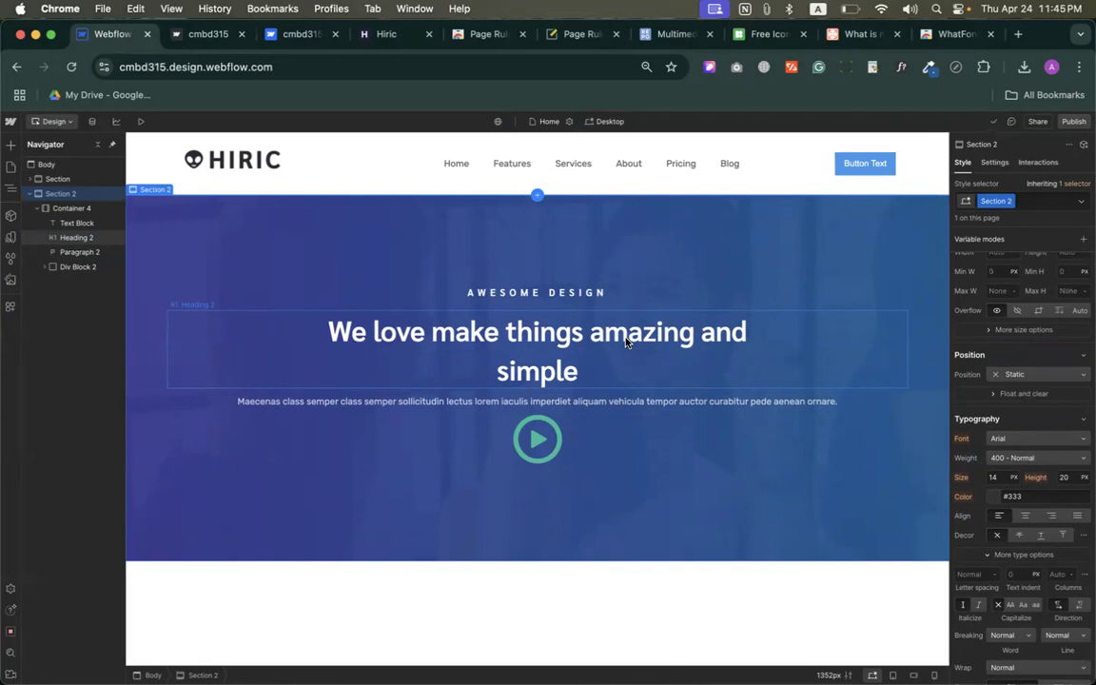
Remove the line break before "simple" from the hero heading
{"action": "double_click", "coordinate": [542, 379]}
{"action": "left_click", "coordinate": [496, 369]}
{"action": "key", "text": "BackSpace"}
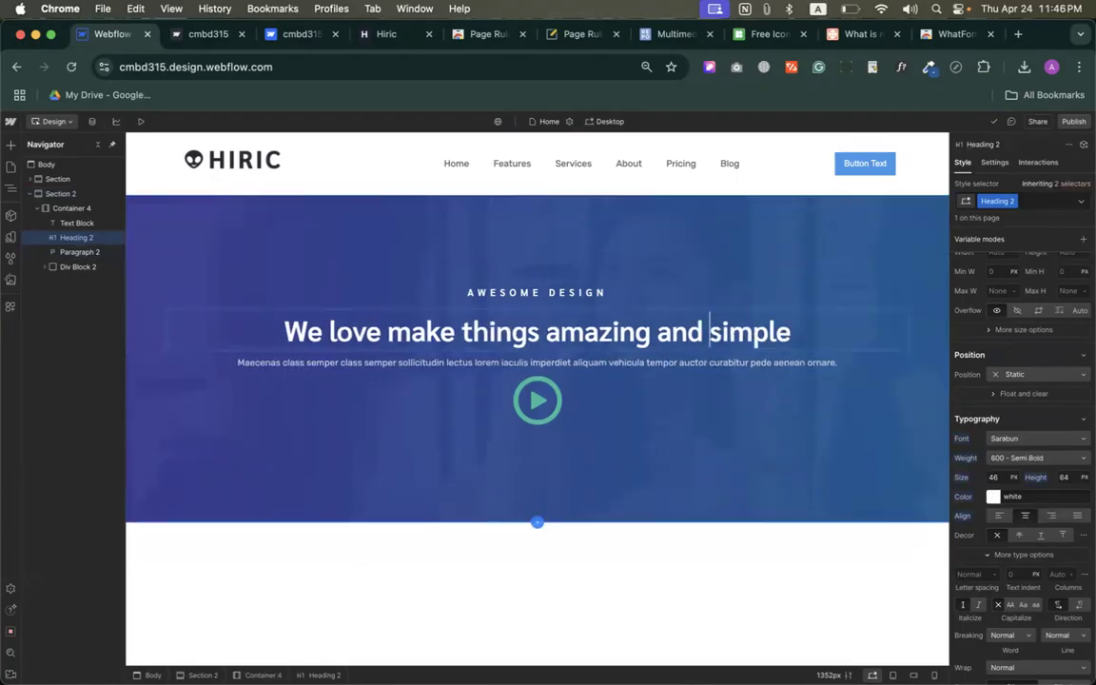
{"action": "left_click", "coordinate": [677, 472]}
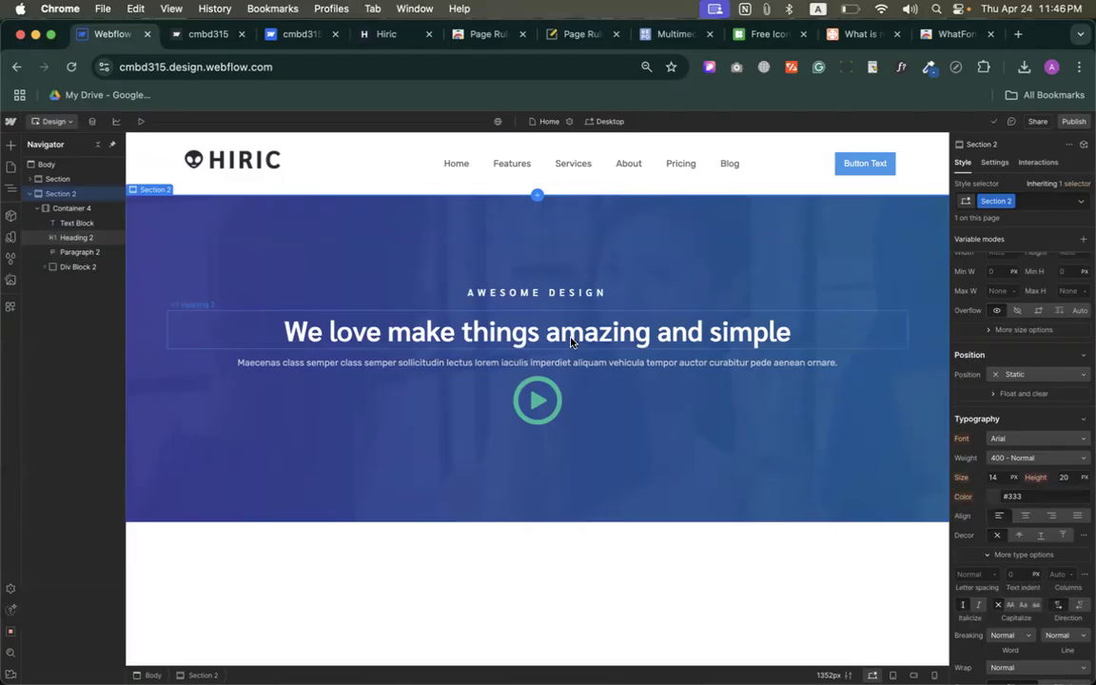
Set the hero heading's right and left padding to 200 px each
{"action": "left_click", "coordinate": [571, 333]}
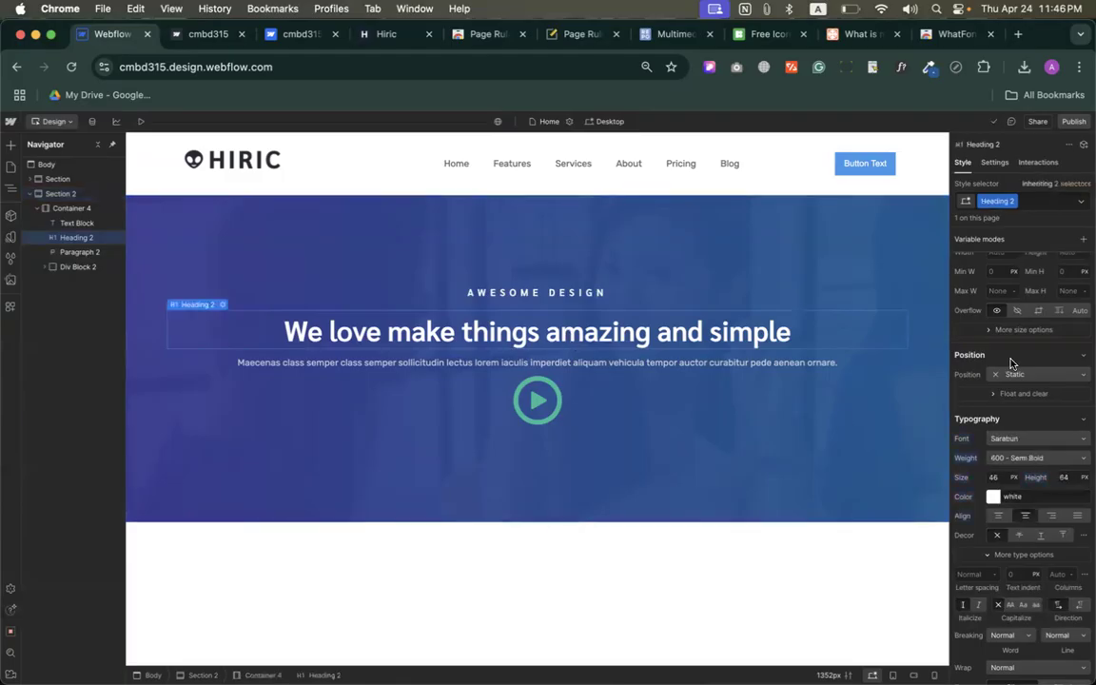
{"action": "left_click", "coordinate": [1056, 354]}
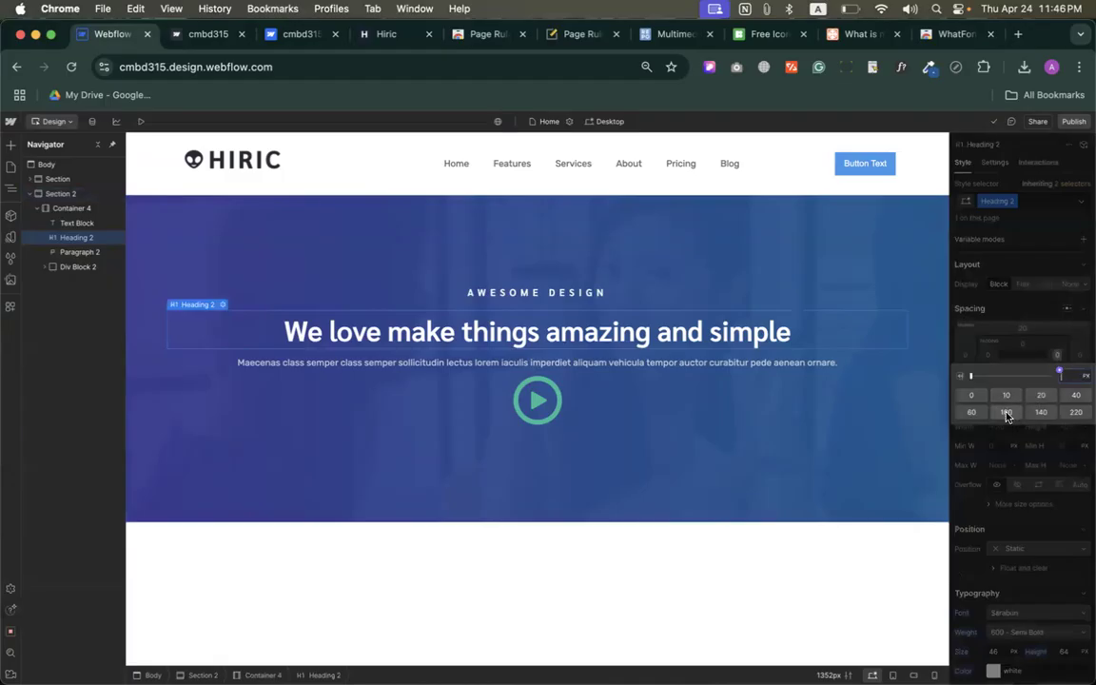
{"action": "type", "text": "200"}
{"action": "key", "text": "Return"}
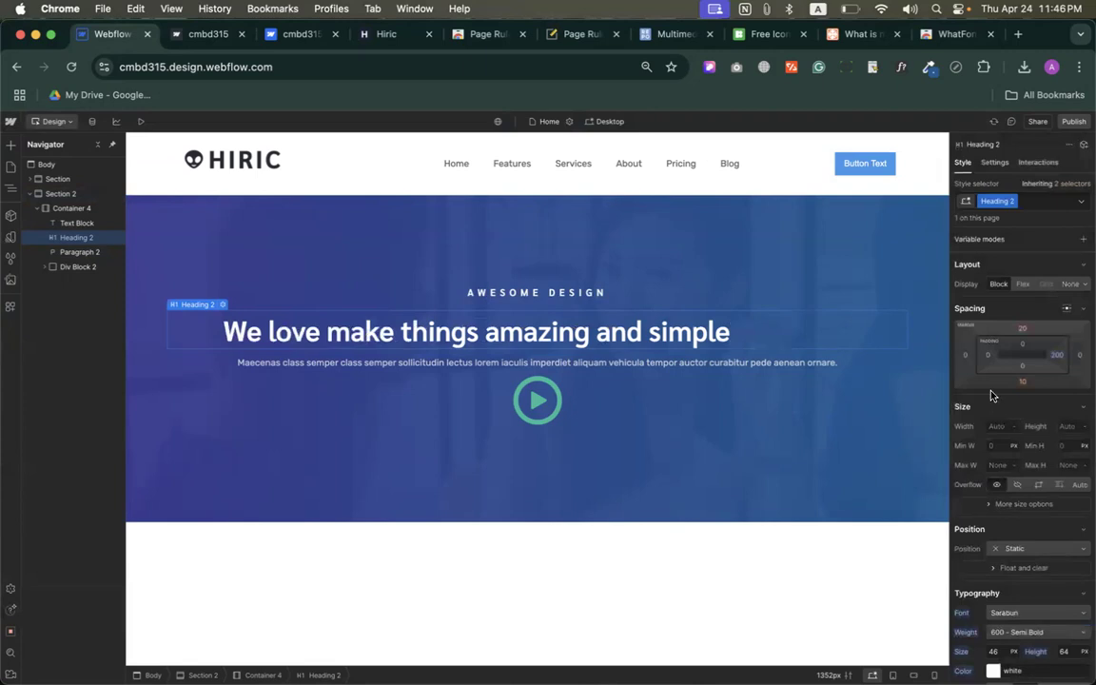
{"action": "left_click", "coordinate": [987, 354]}
{"action": "type", "text": "200"}
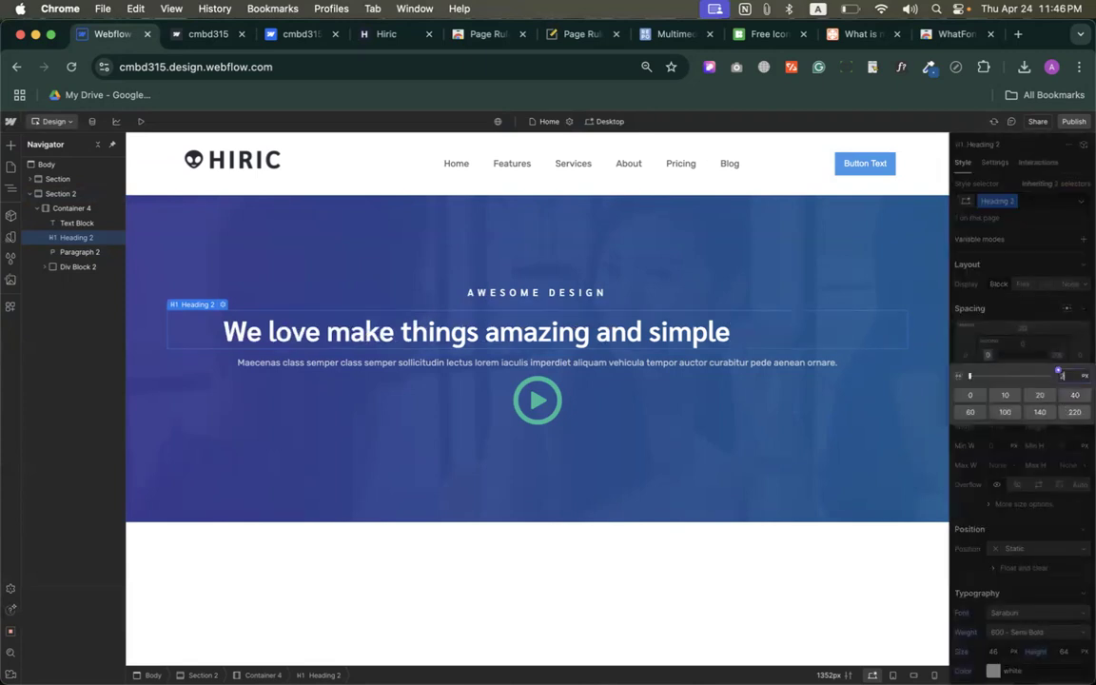
{"action": "key", "text": "Return"}
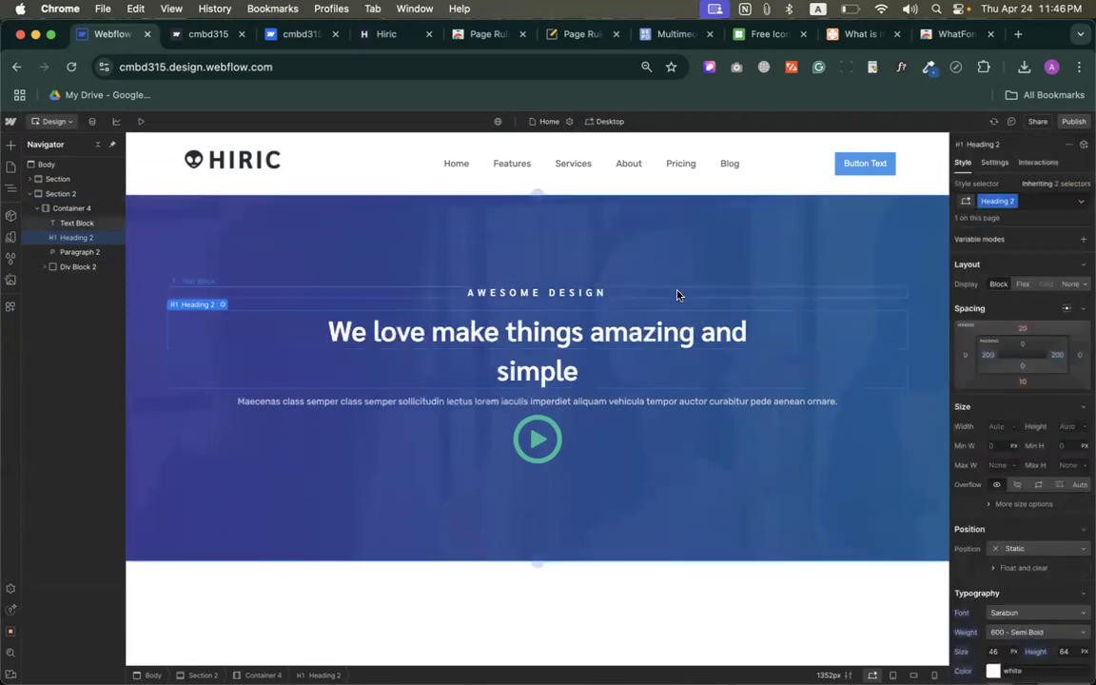
{"action": "left_click", "coordinate": [986, 357]}
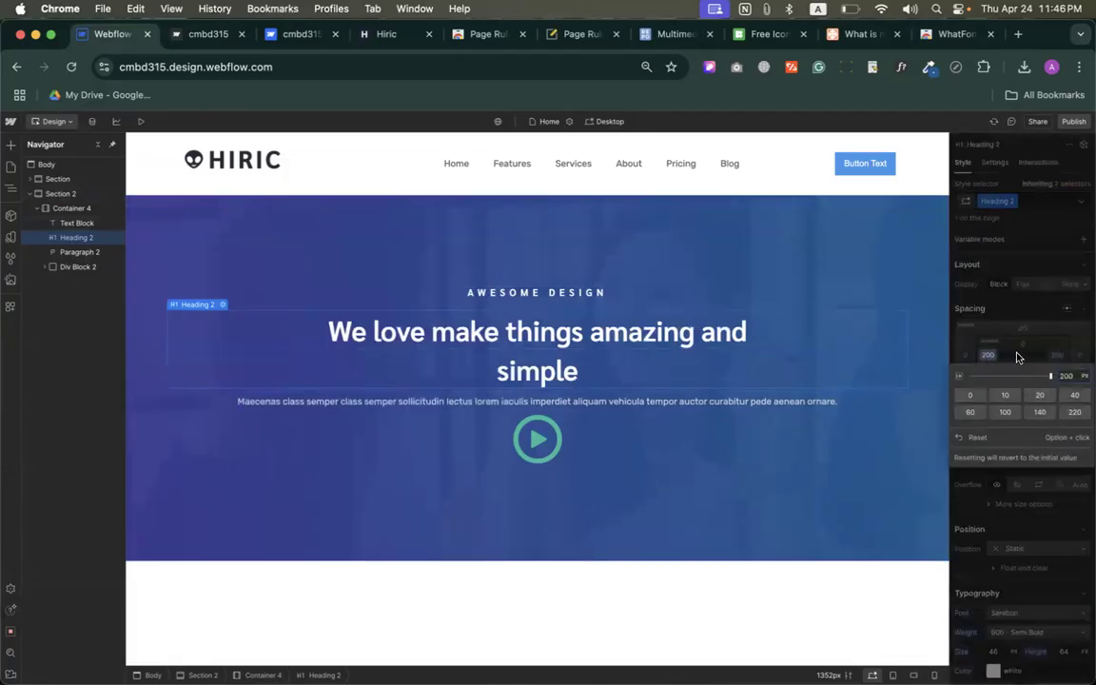
{"action": "key", "text": "Escape"}
Set the hero paragraph's left and right padding to 220 px each
{"action": "left_click", "coordinate": [524, 402]}
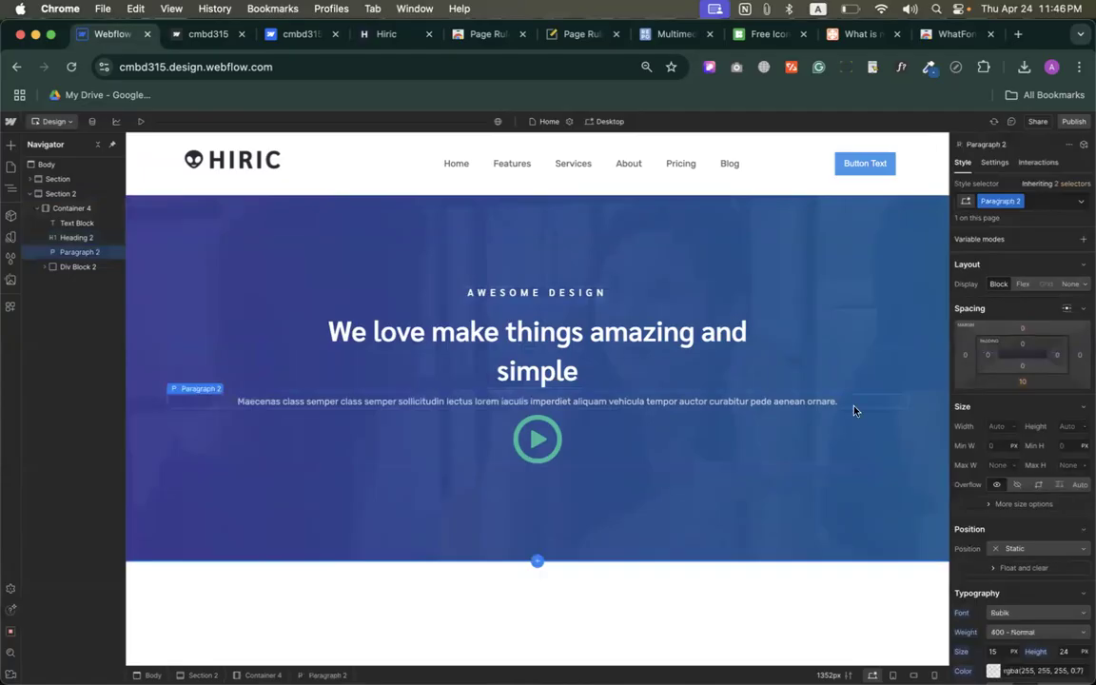
{"action": "left_click", "coordinate": [988, 354]}
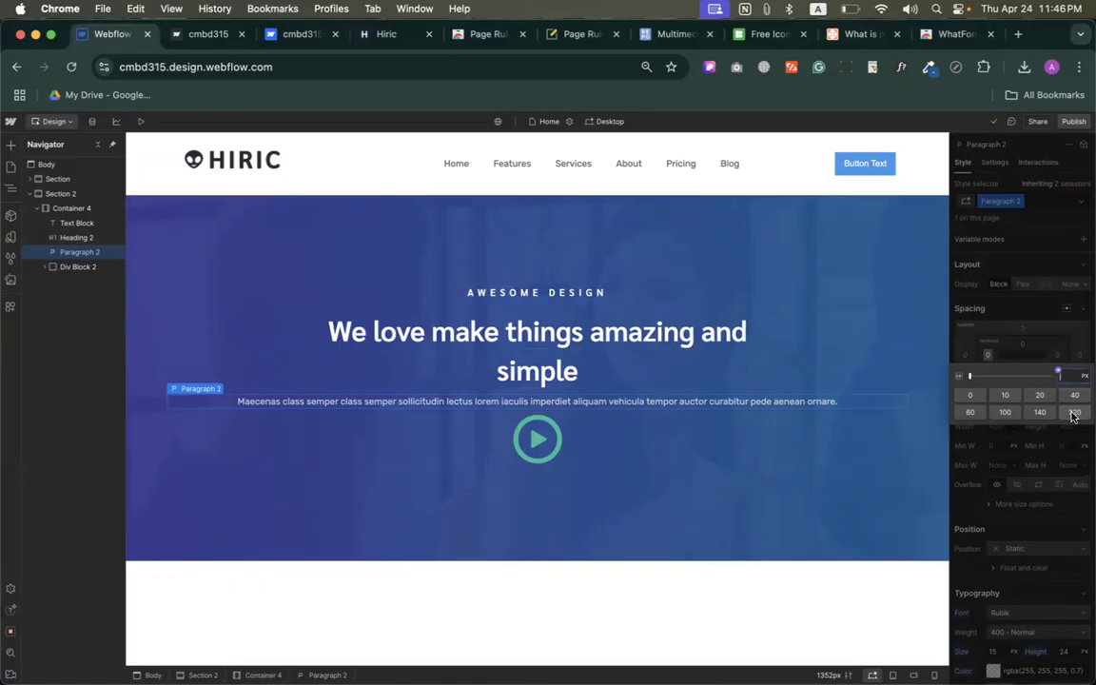
{"action": "left_click", "coordinate": [1076, 413]}
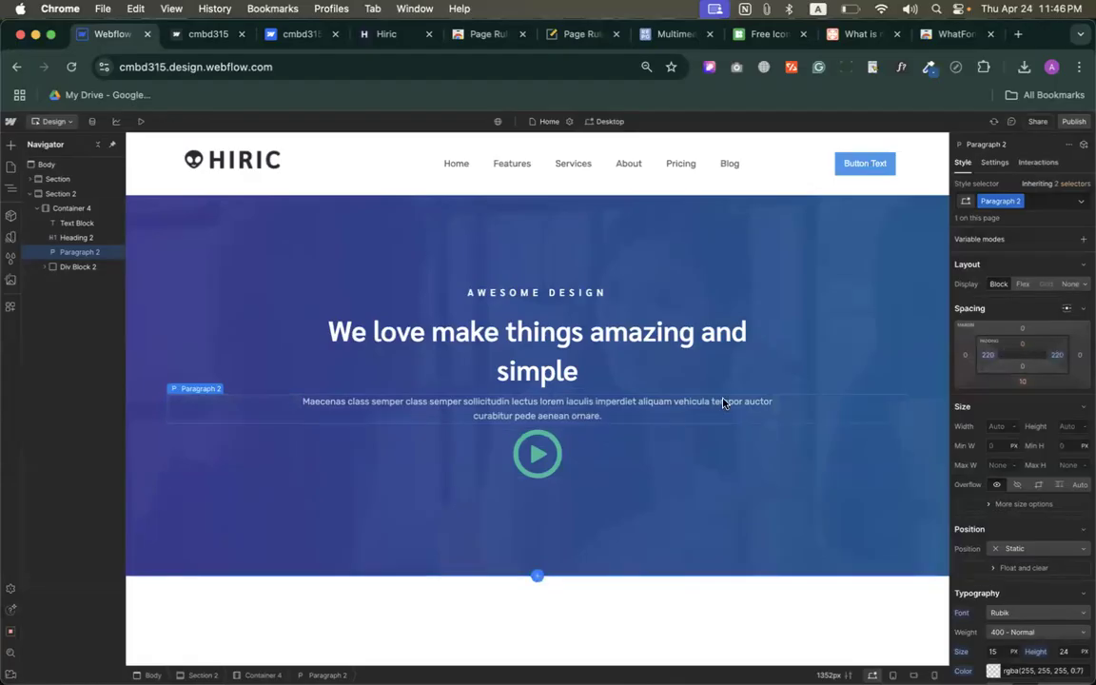
Set the hero paragraph's left and right padding to 260 px each and compare its line wrapping with the Hiric reference page
{"action": "left_click", "coordinate": [985, 358]}
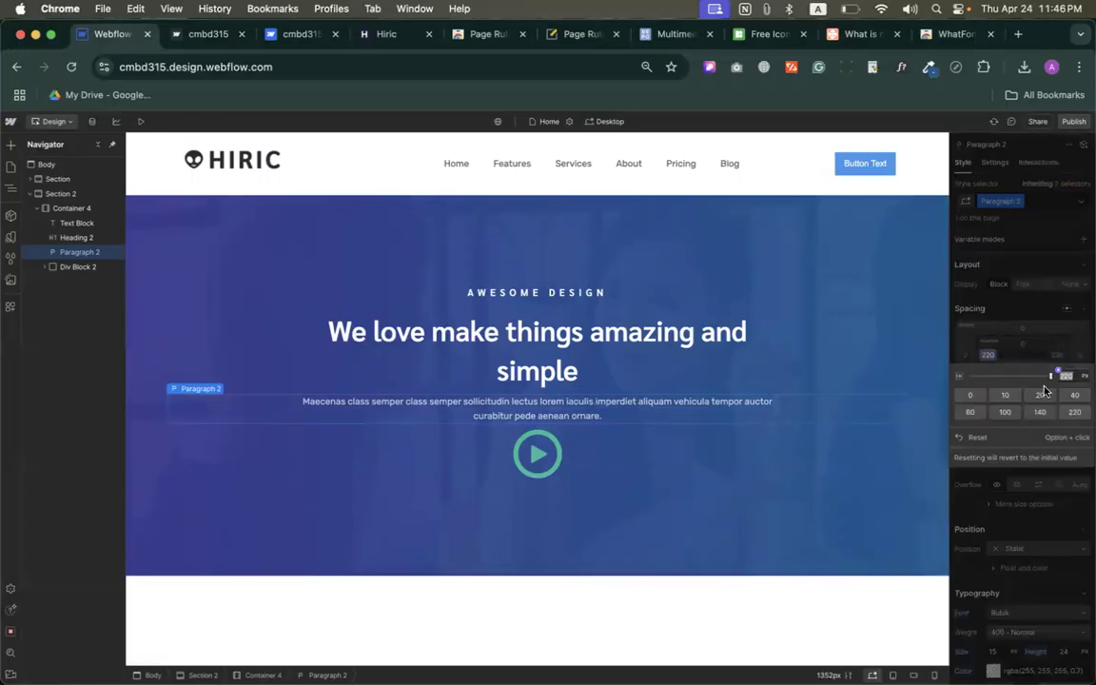
{"action": "type", "text": "20"}
{"action": "key", "text": "Return"}
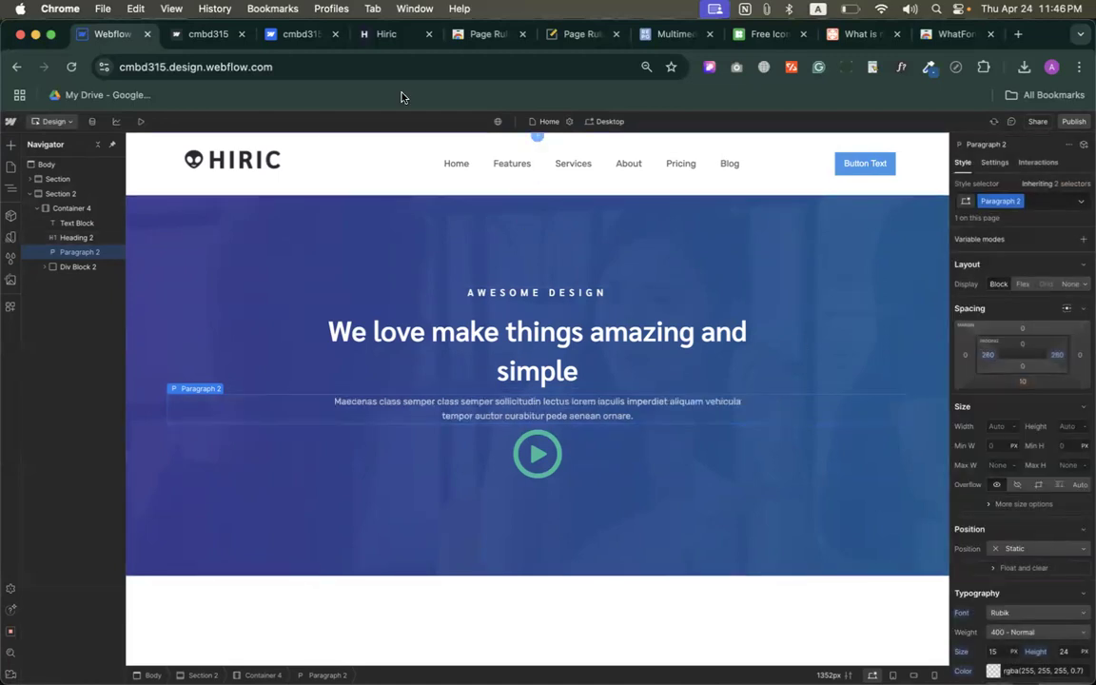
{"action": "left_click", "coordinate": [181, 35]}
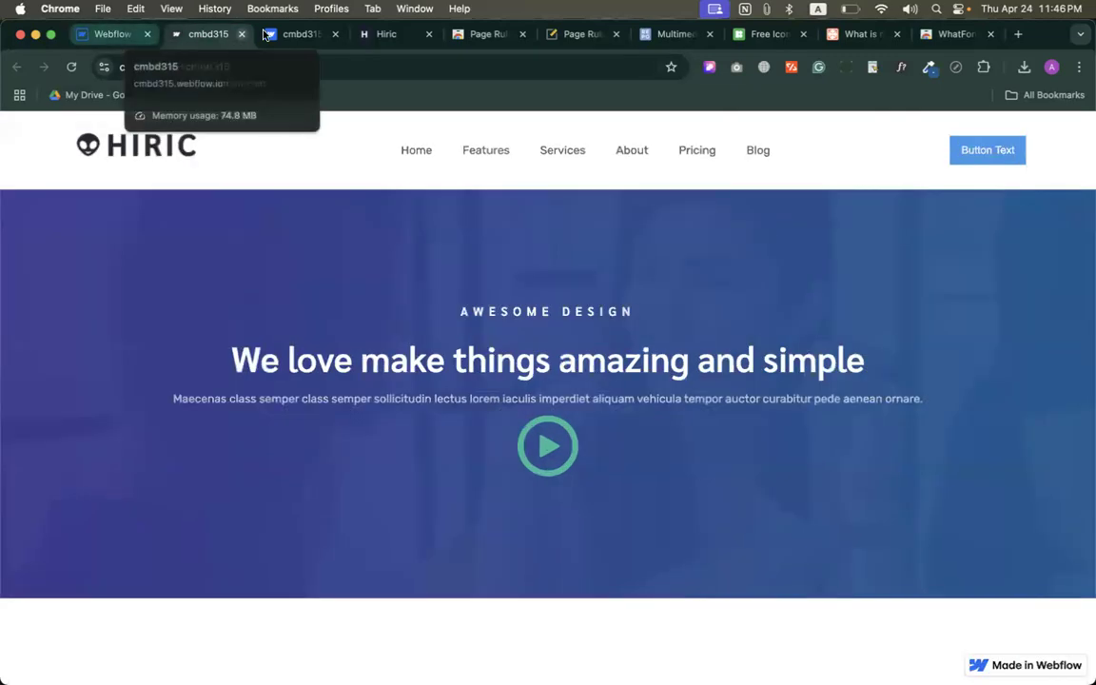
{"action": "left_click", "coordinate": [369, 36]}
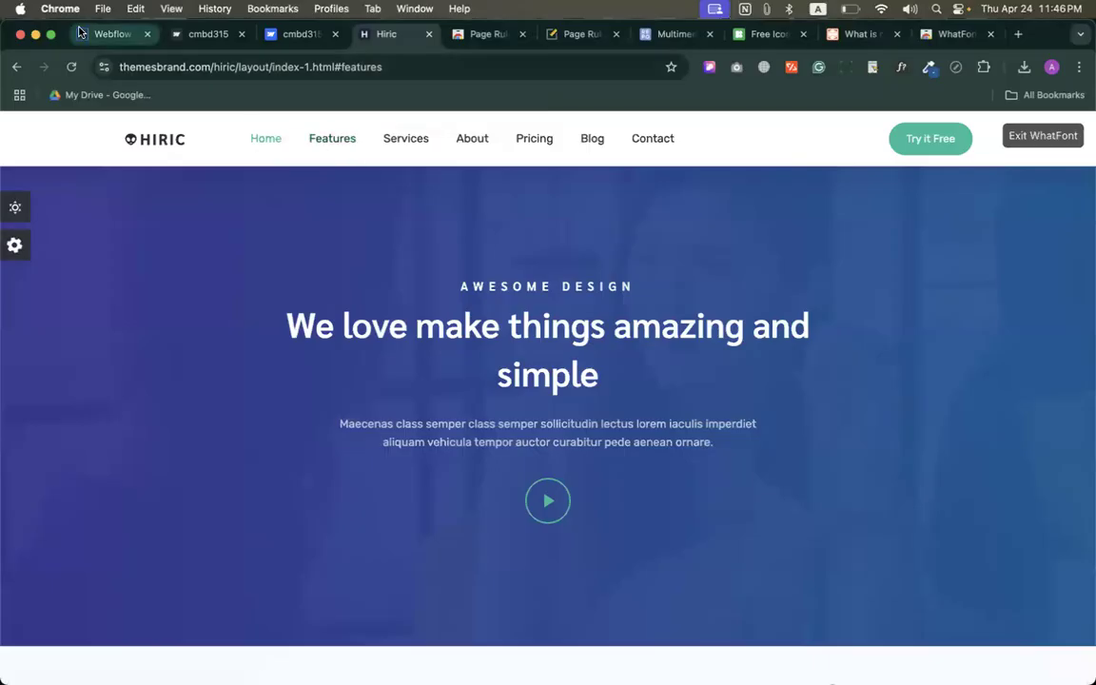
{"action": "key", "text": "super+1"}
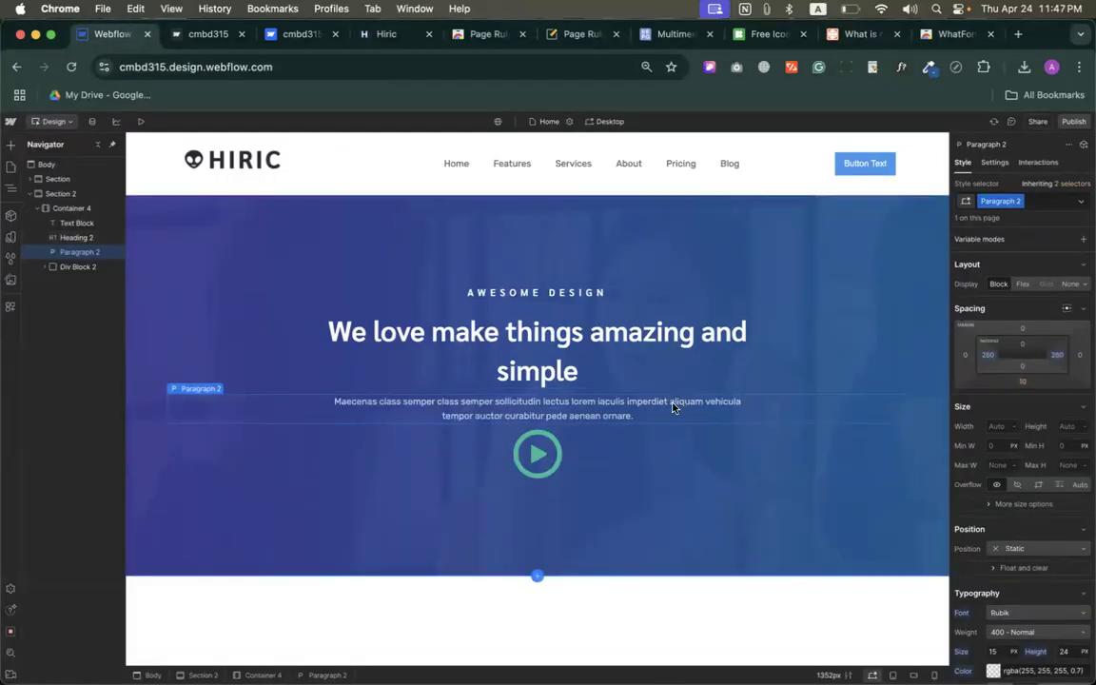
Increase the hero paragraph's left and right padding to 280 px, and further to 320 px
{"action": "left_click", "coordinate": [987, 354]}
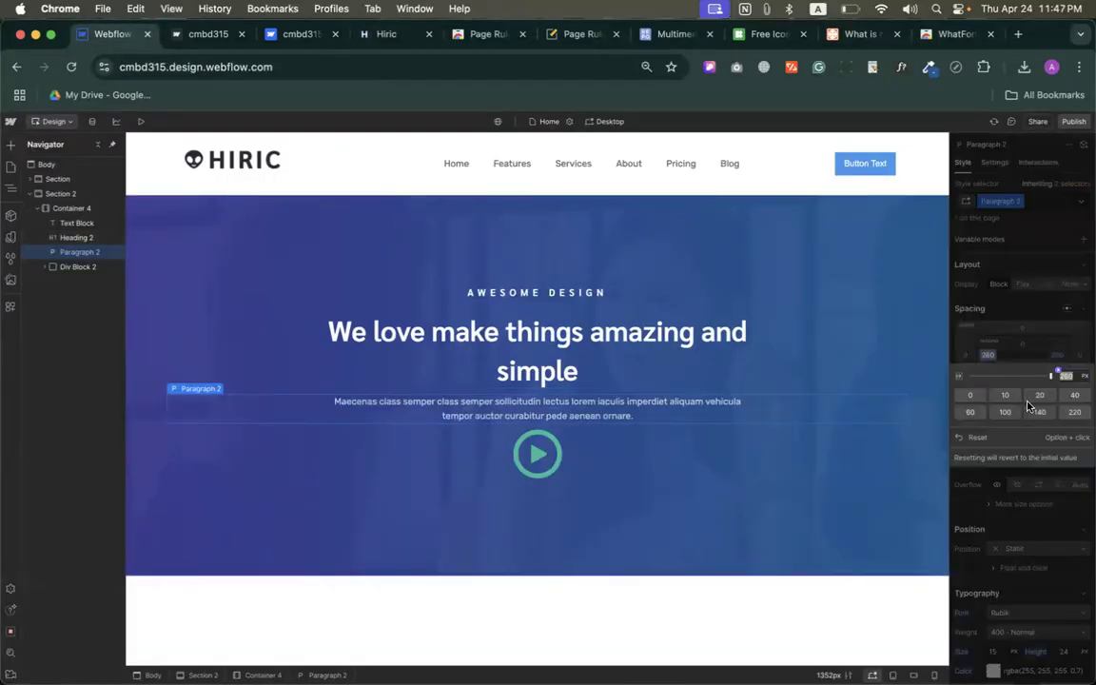
{"action": "type", "text": "280"}
{"action": "key", "text": "Return"}
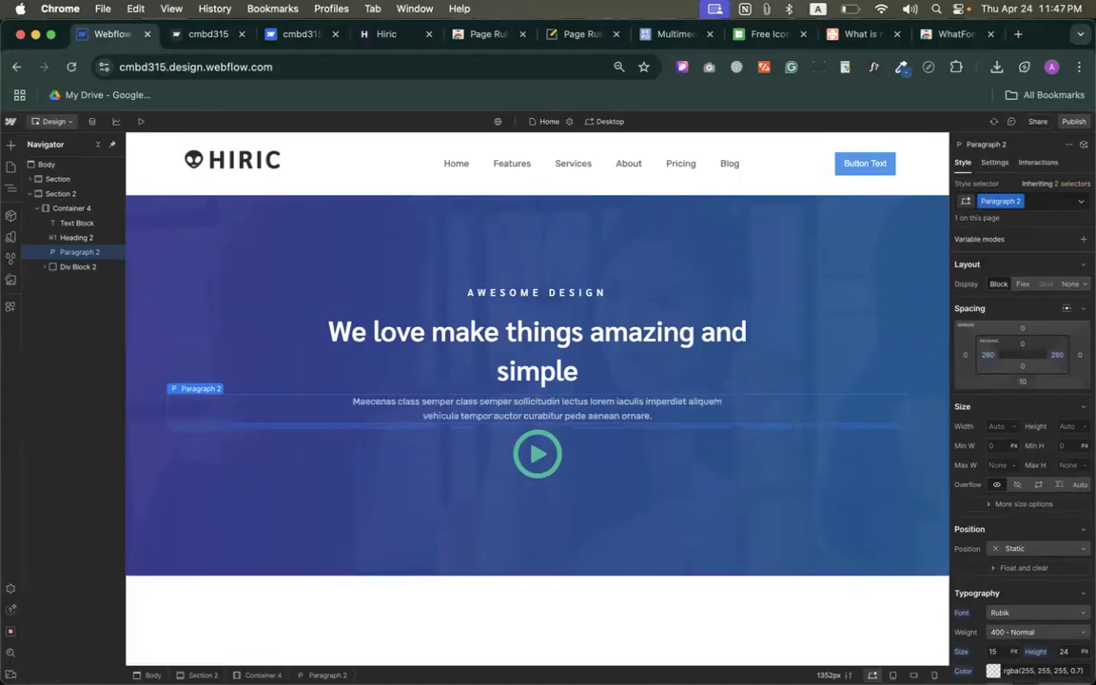
{"action": "left_click", "coordinate": [987, 355]}
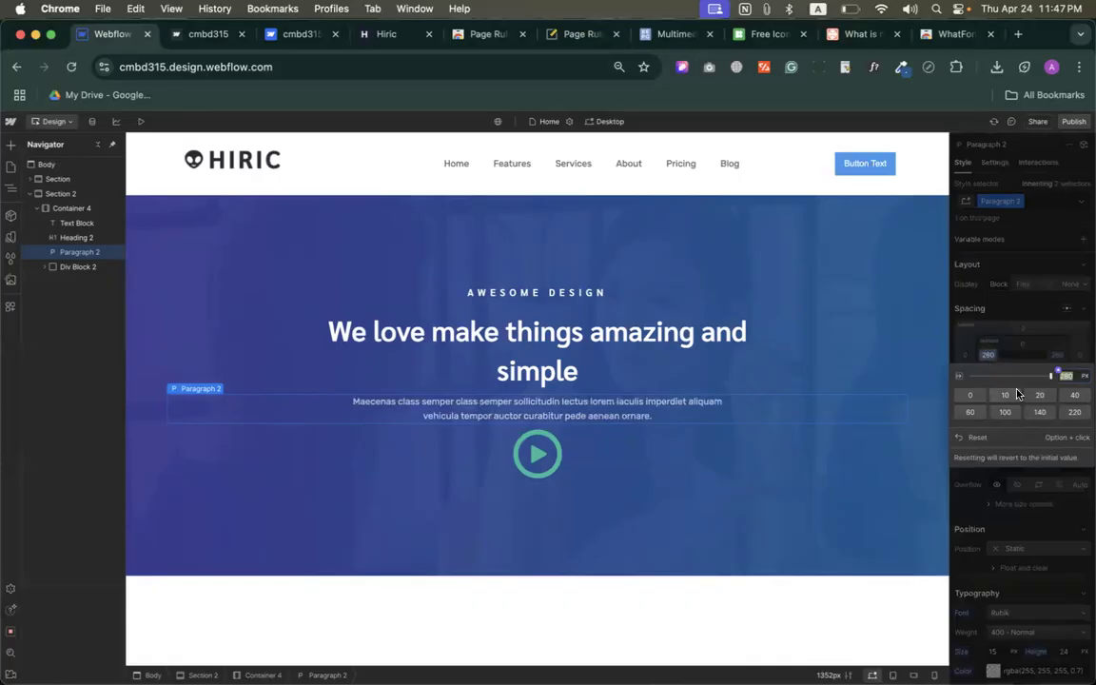
{"action": "type", "text": "330"}
{"action": "key", "text": "Return"}
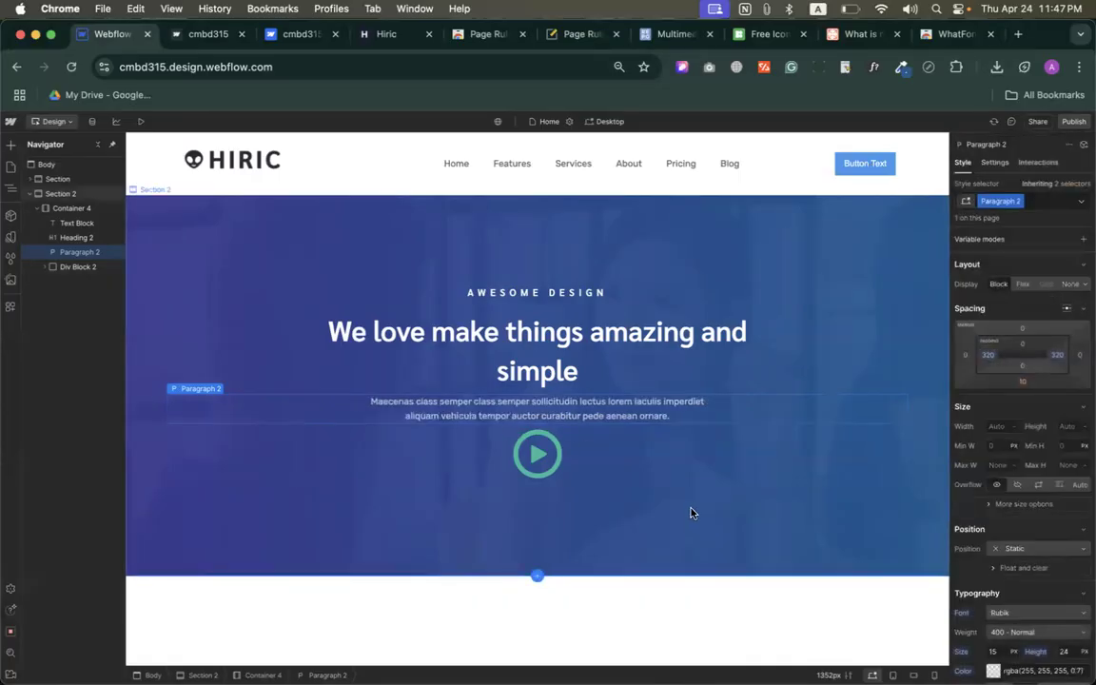
Compare the hero section's wrapping and spacing with the published page and the Hiric reference page
{"action": "left_click", "coordinate": [626, 465]}
{"action": "left_click", "coordinate": [204, 34]}
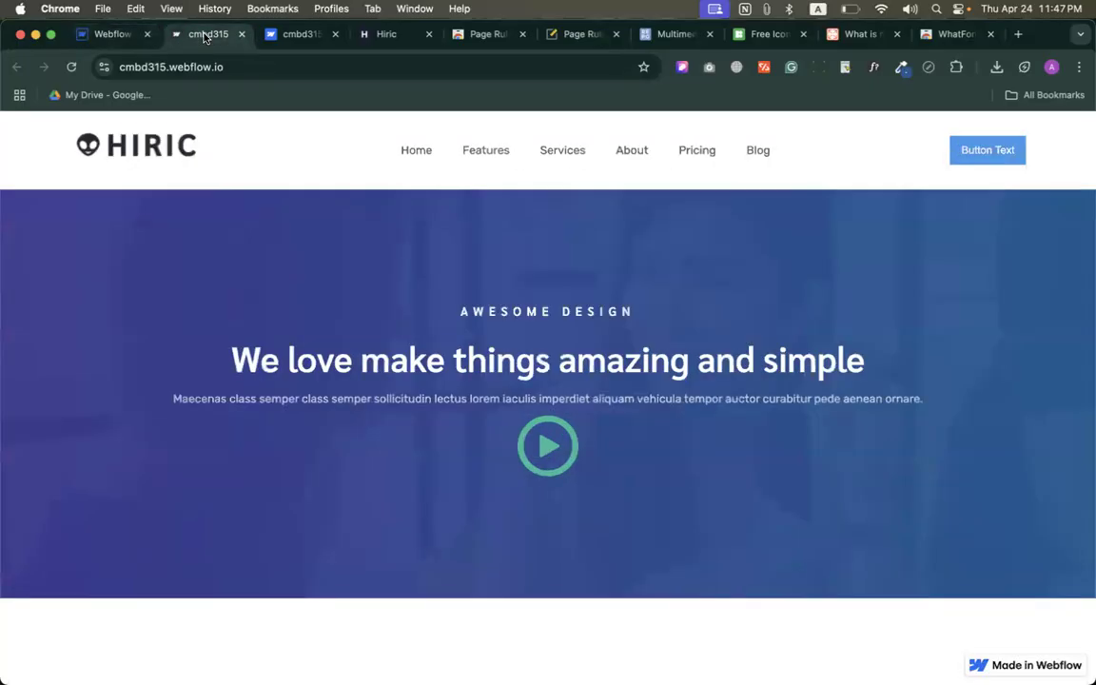
{"action": "left_click", "coordinate": [109, 34]}
{"action": "left_click", "coordinate": [381, 34]}
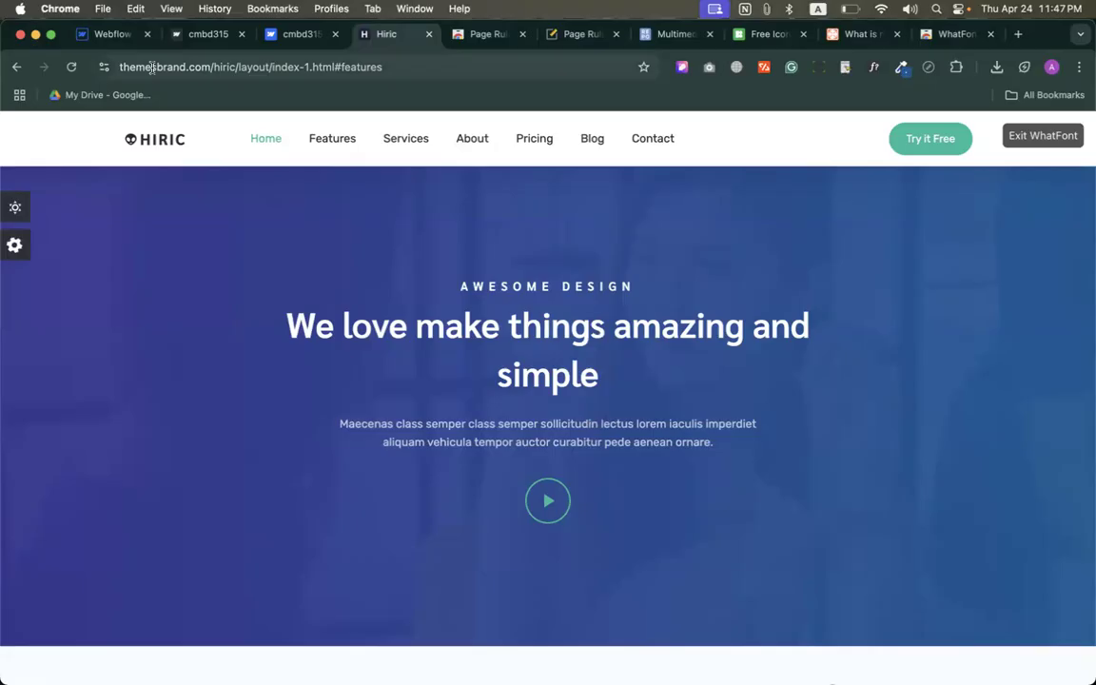
{"action": "key", "text": "super+1"}
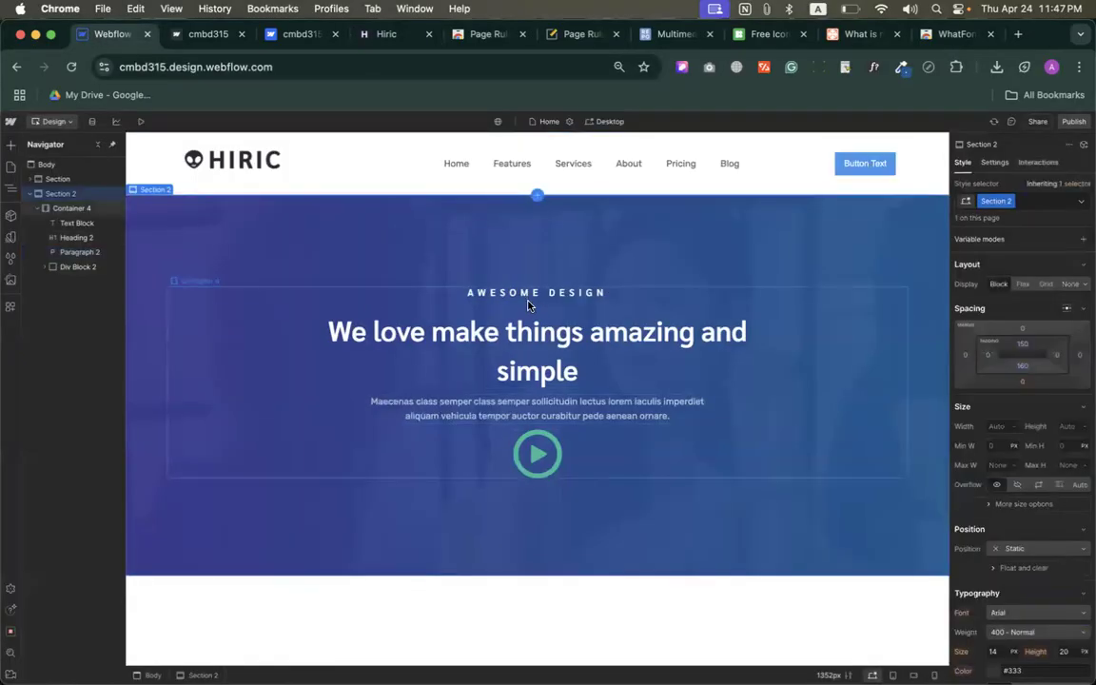
Set the hero paragraph's top and bottom margins to 40 px each
{"action": "left_click", "coordinate": [545, 422]}
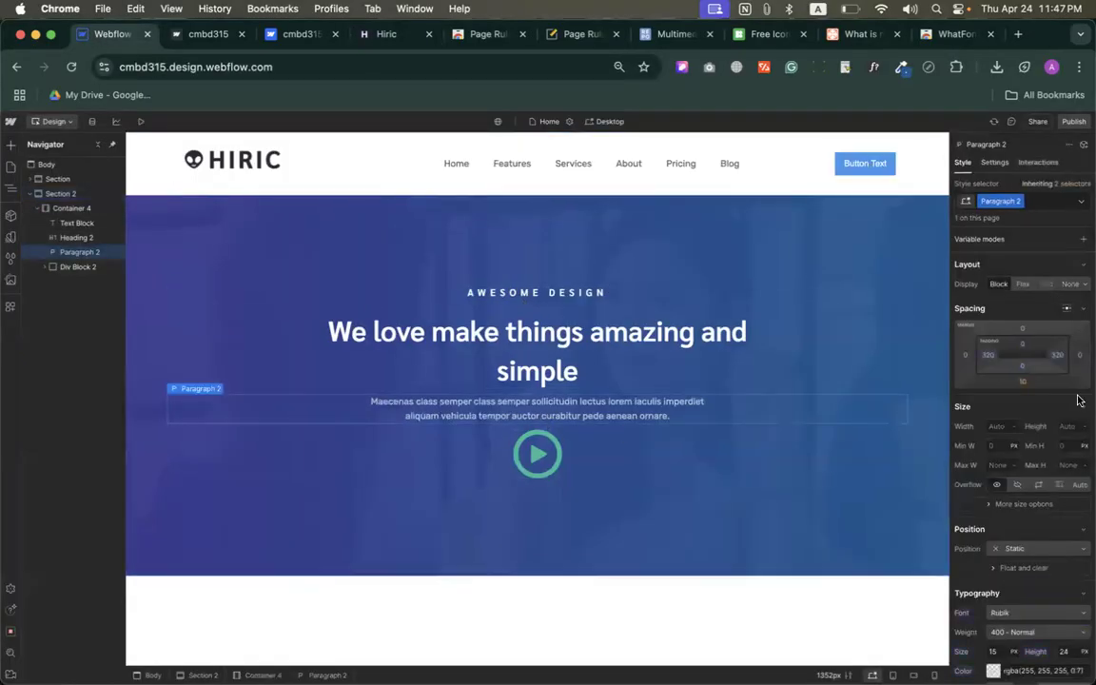
{"action": "left_click", "coordinate": [1021, 330]}
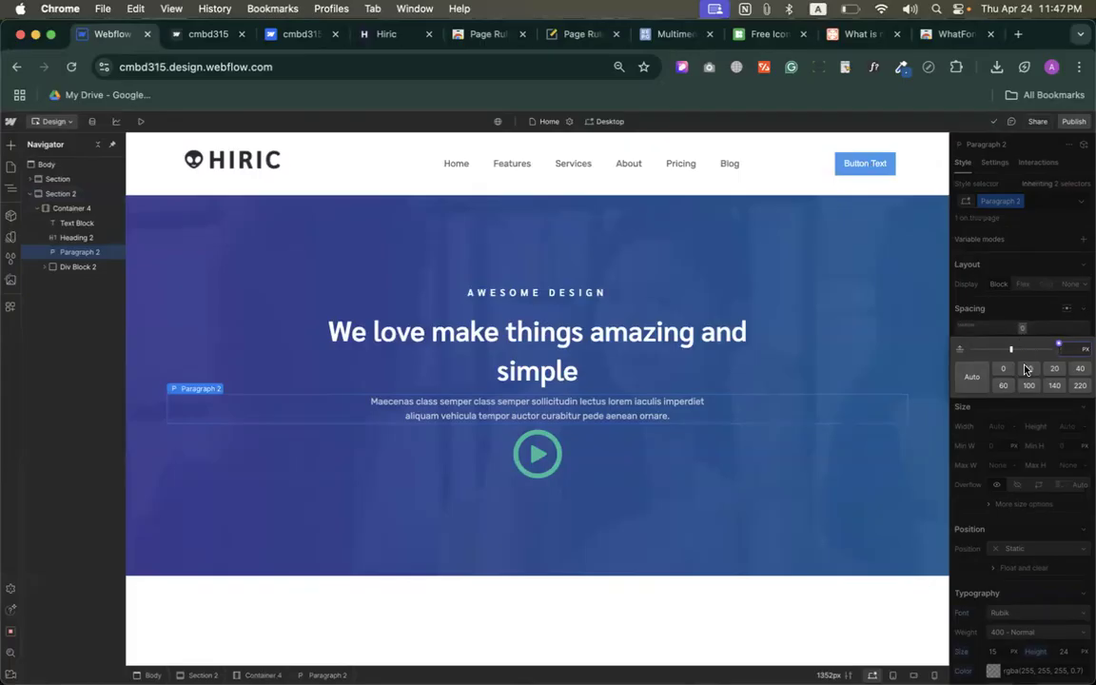
{"action": "left_click", "coordinate": [1077, 368]}
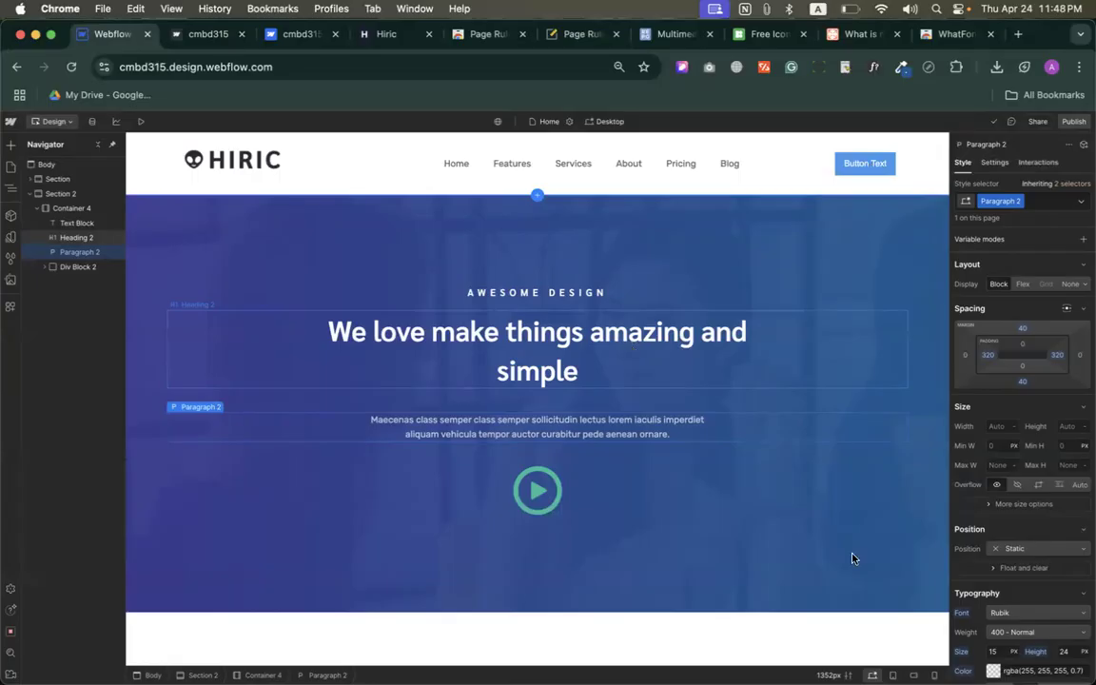
Preview the hero heading and paragraph at a canvas width of 1800 px
{"action": "left_click", "coordinate": [829, 675]}
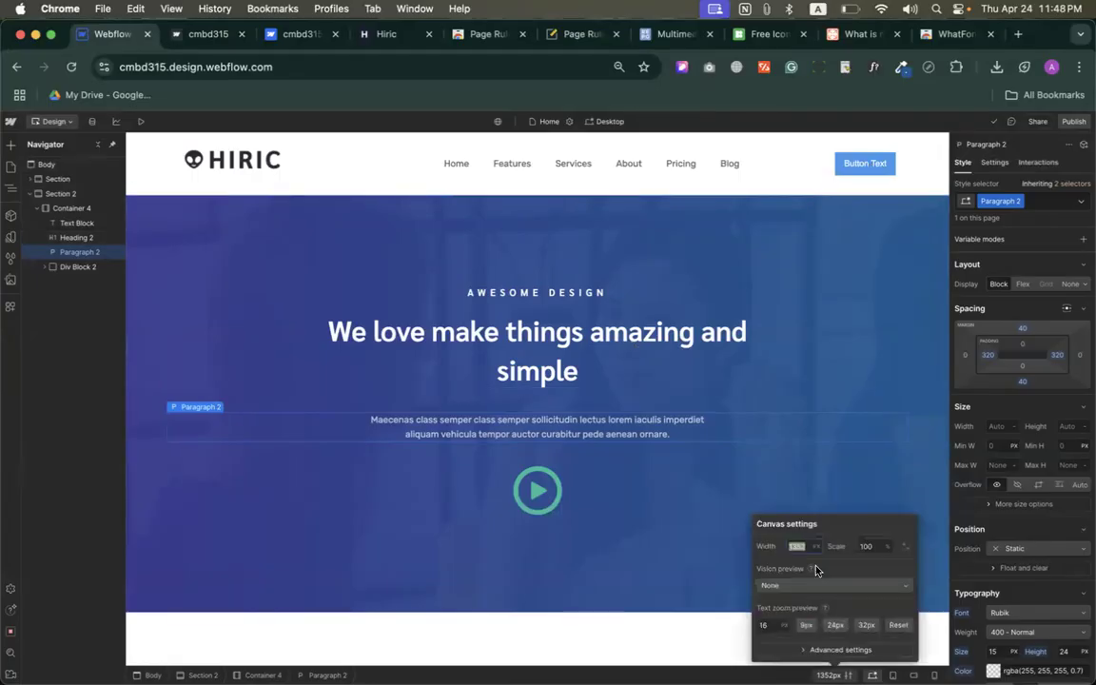
{"action": "type", "text": "1800"}
{"action": "key", "text": "Return"}
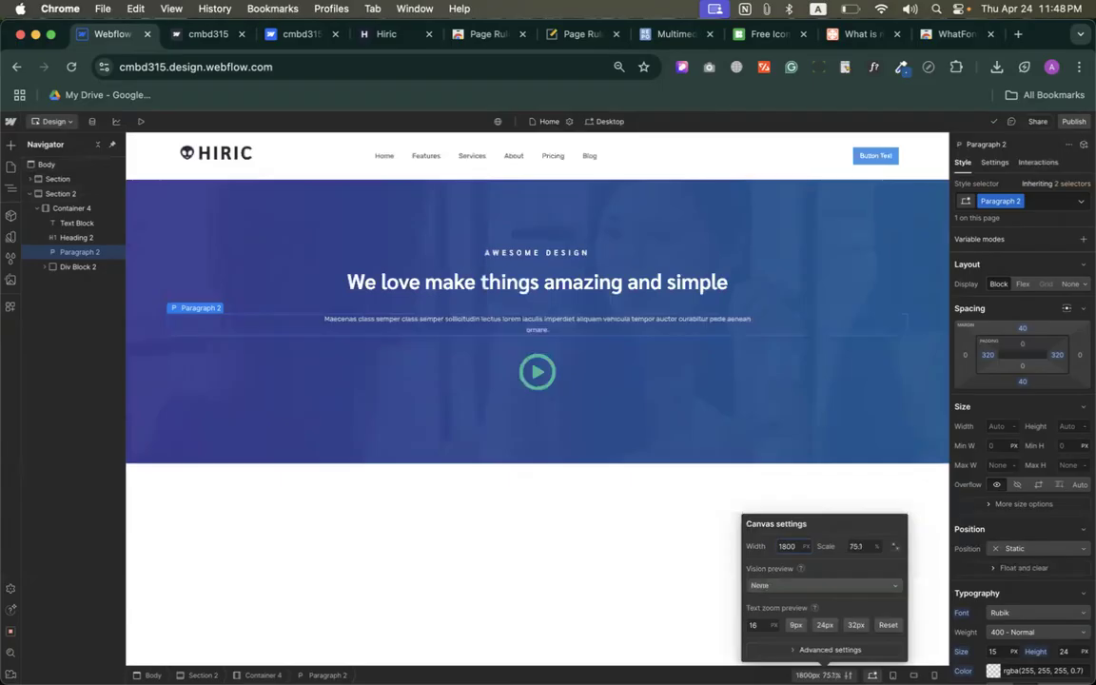
{"action": "left_click", "coordinate": [571, 282]}
{"action": "left_click", "coordinate": [571, 281]}
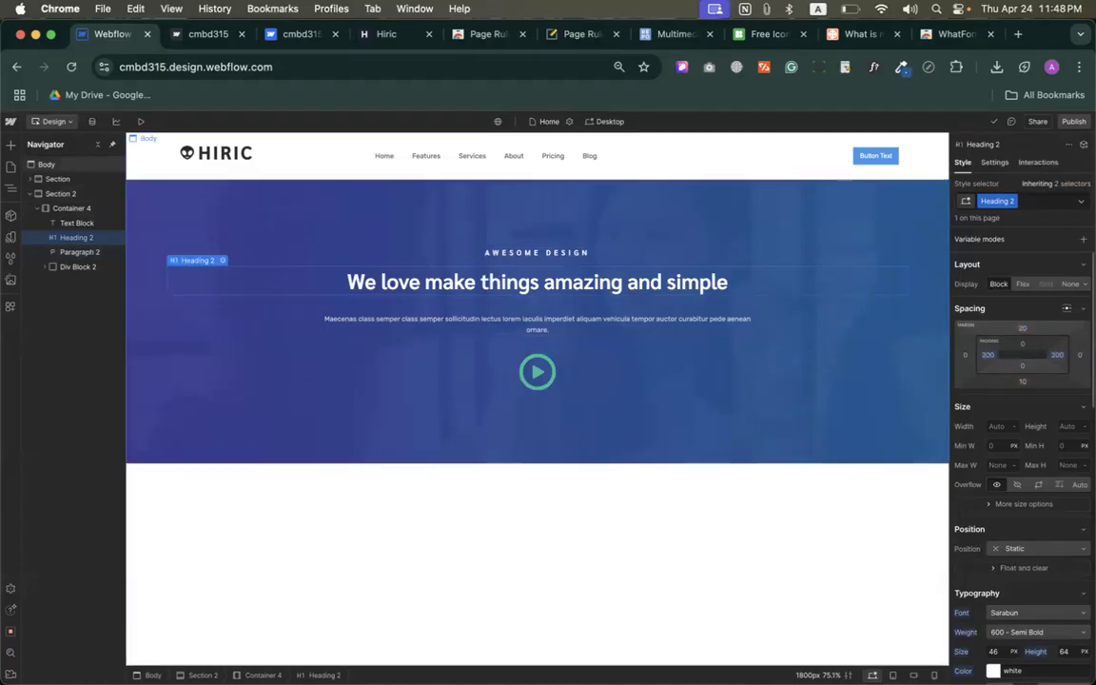
Set the canvas width to 1439 px
{"action": "left_click", "coordinate": [818, 674]}
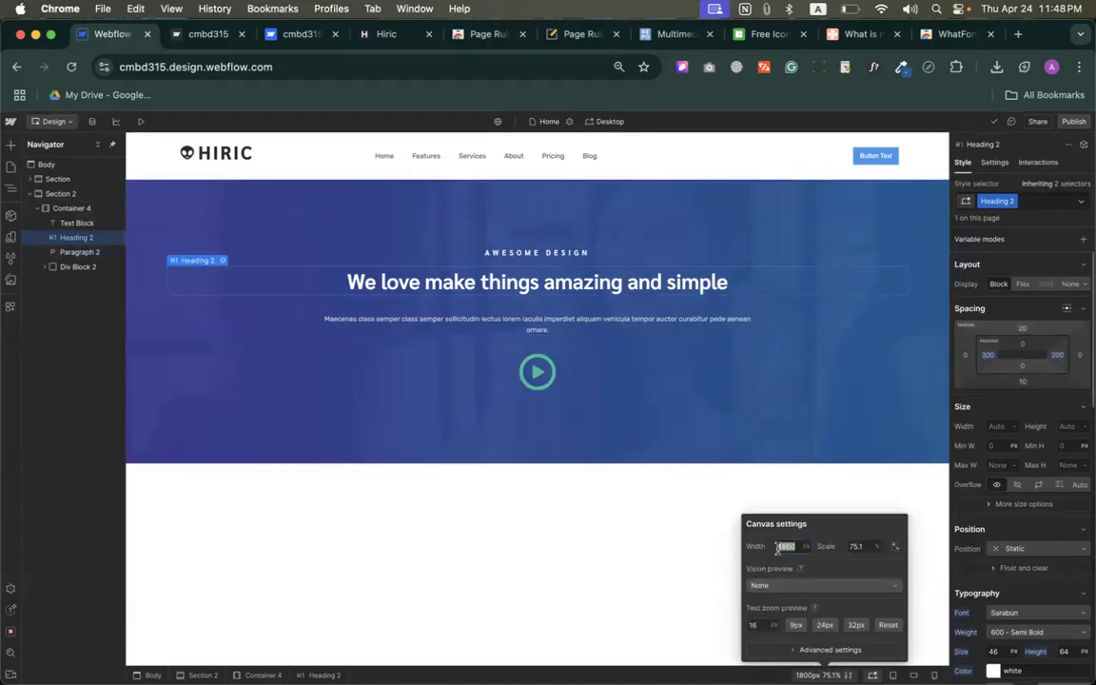
{"action": "type", "text": "1"}
{"action": "type", "text": "439"}
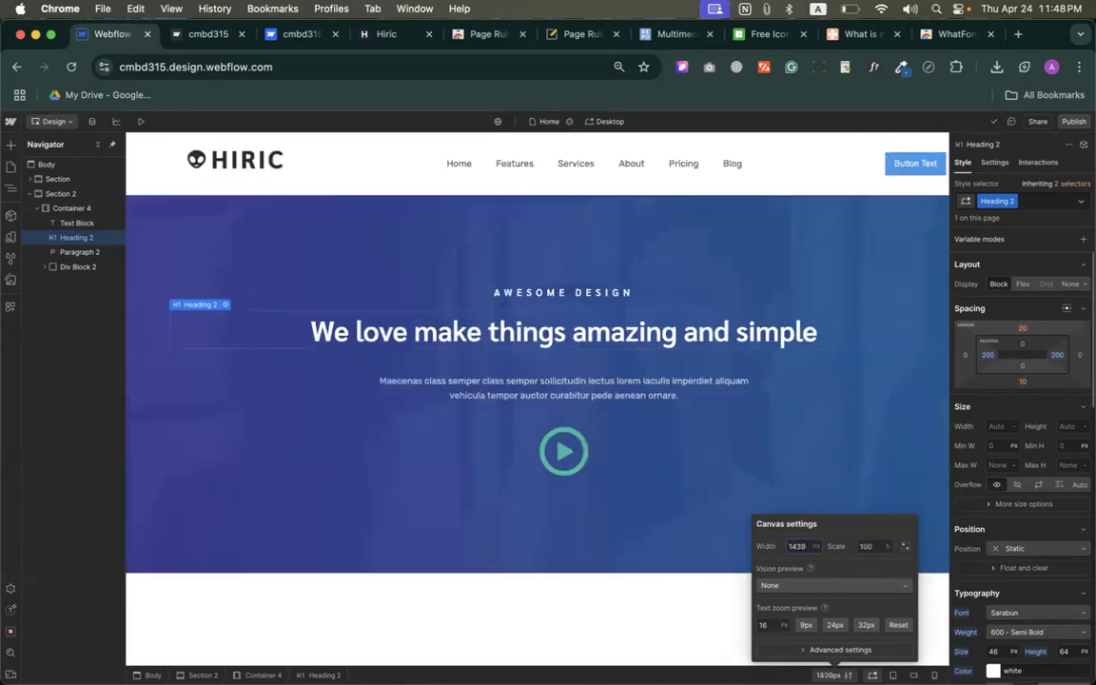
{"action": "key", "text": "Return"}
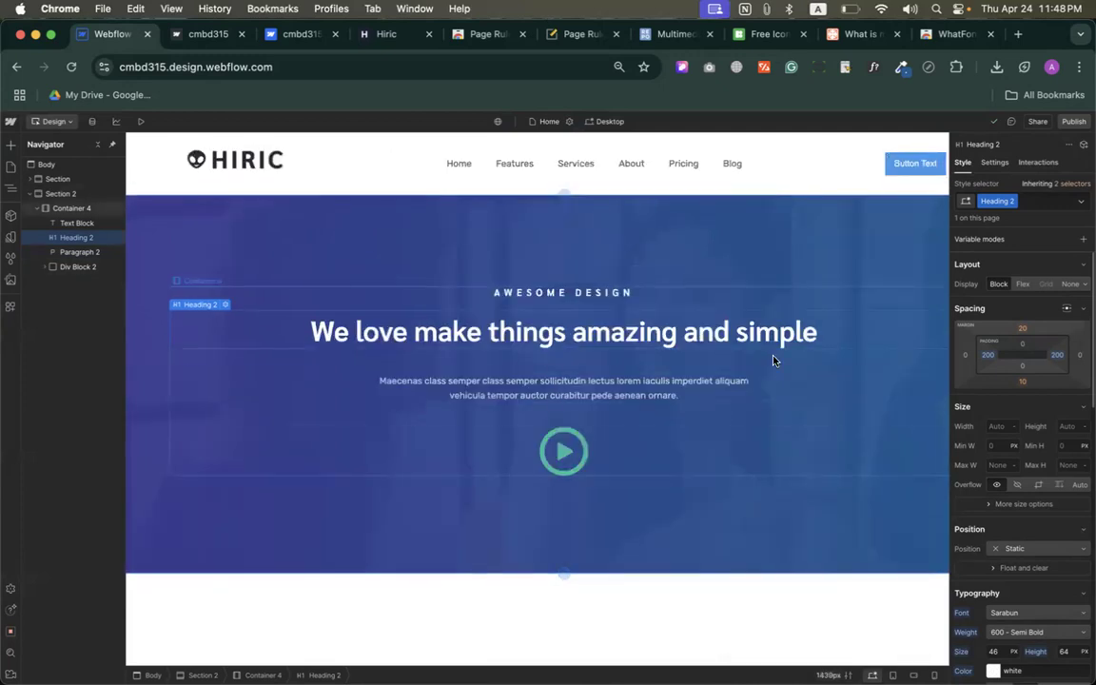
Publish the site to the cmbd315.webflow.io staging domain and reload the published page
{"action": "left_click", "coordinate": [219, 34]}
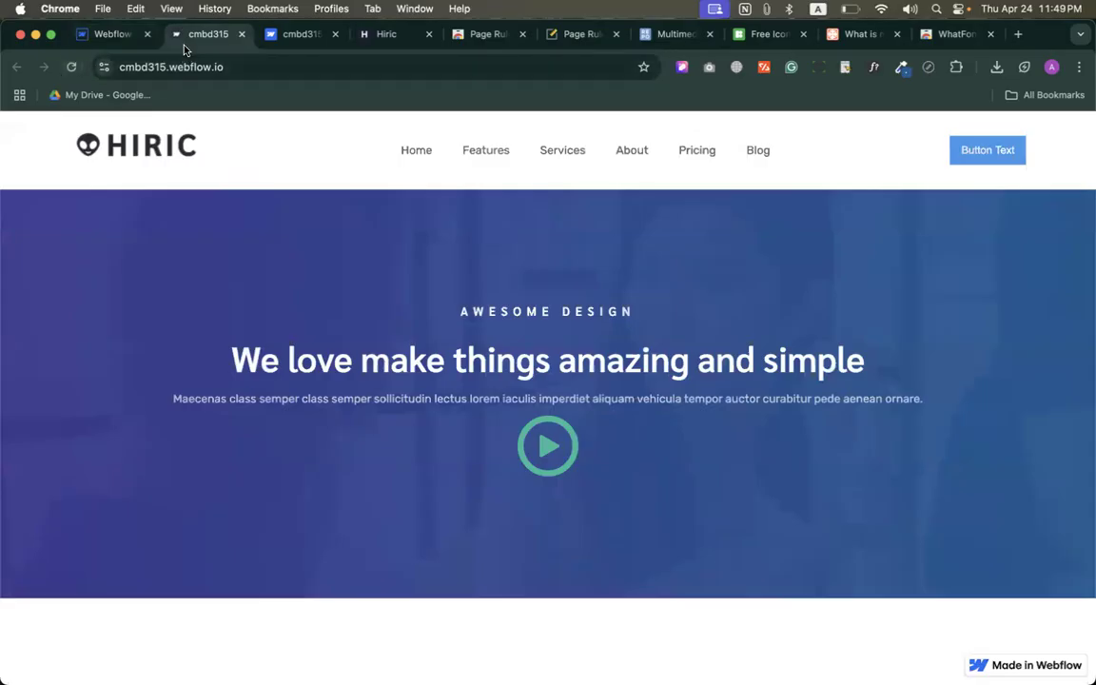
{"action": "left_click", "coordinate": [103, 34]}
{"action": "left_click", "coordinate": [1072, 121]}
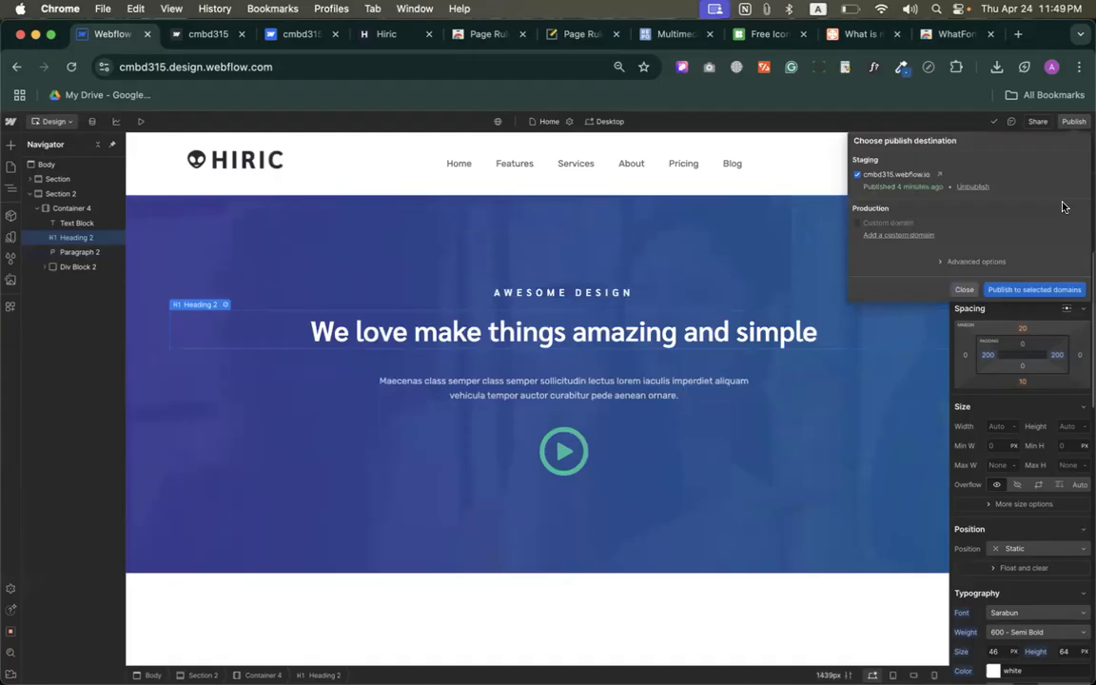
{"action": "left_click", "coordinate": [1030, 291]}
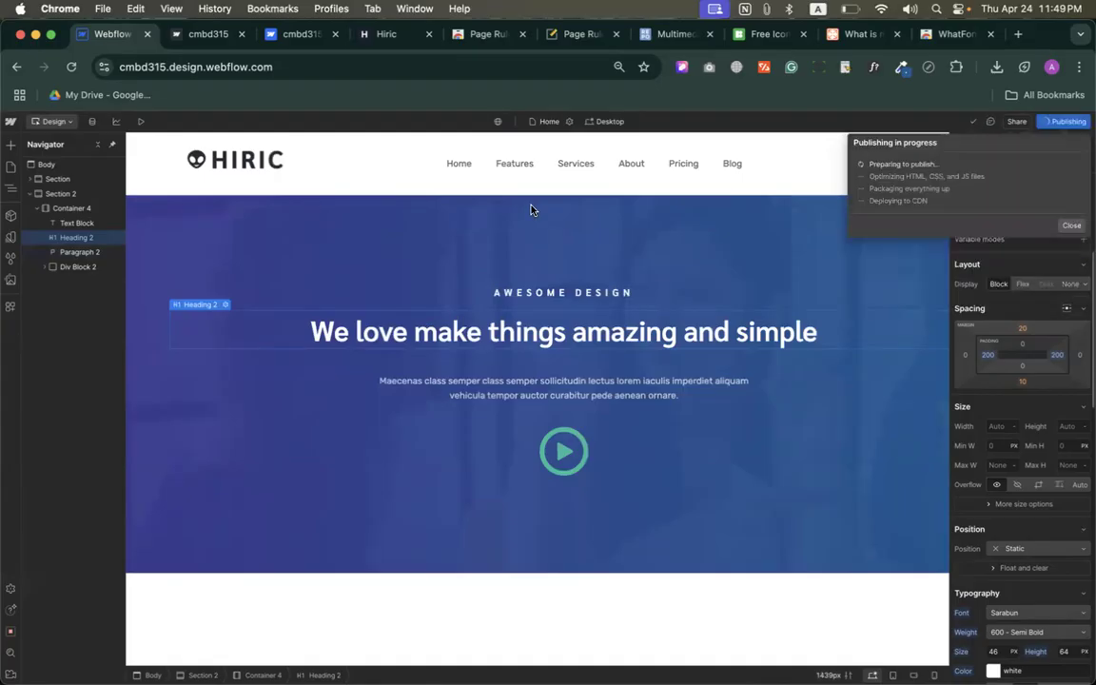
{"action": "left_click", "coordinate": [184, 42]}
{"action": "left_click", "coordinate": [80, 67]}
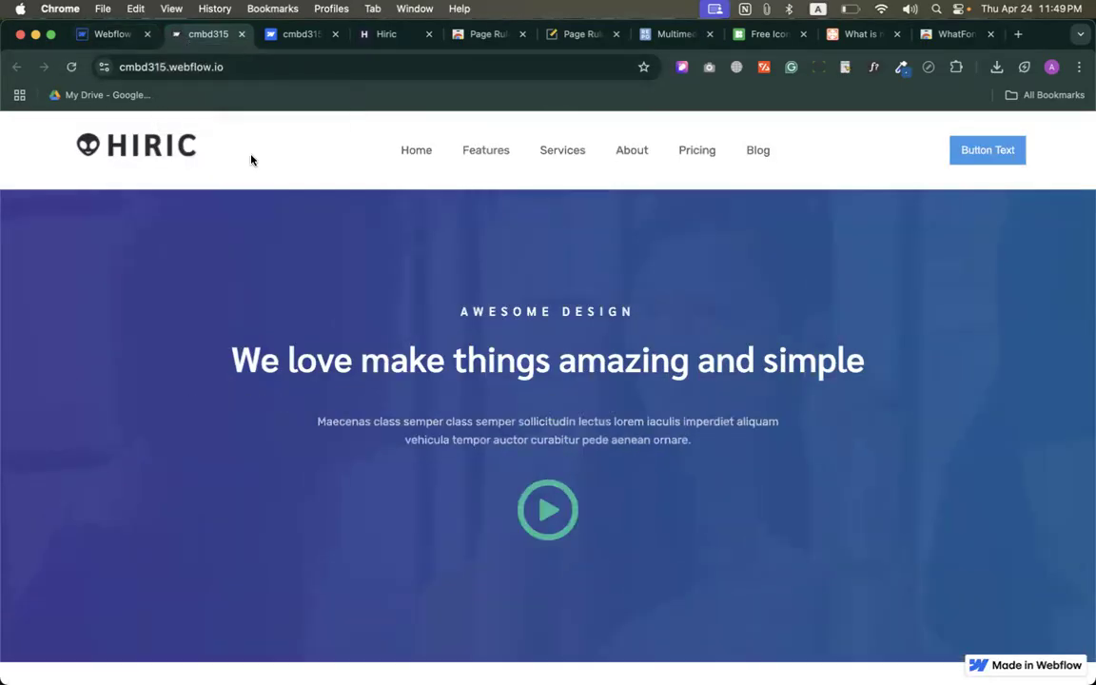
Set the hero heading's left and right padding to 250 px each
{"action": "left_click", "coordinate": [110, 34]}
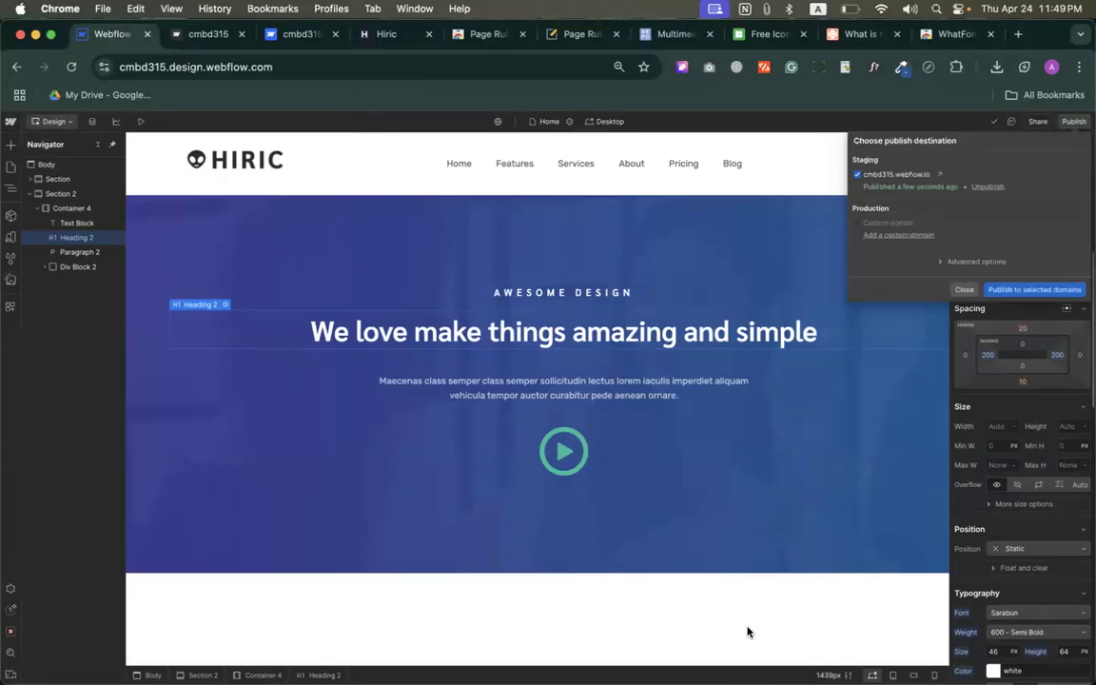
{"action": "key", "text": "Escape"}
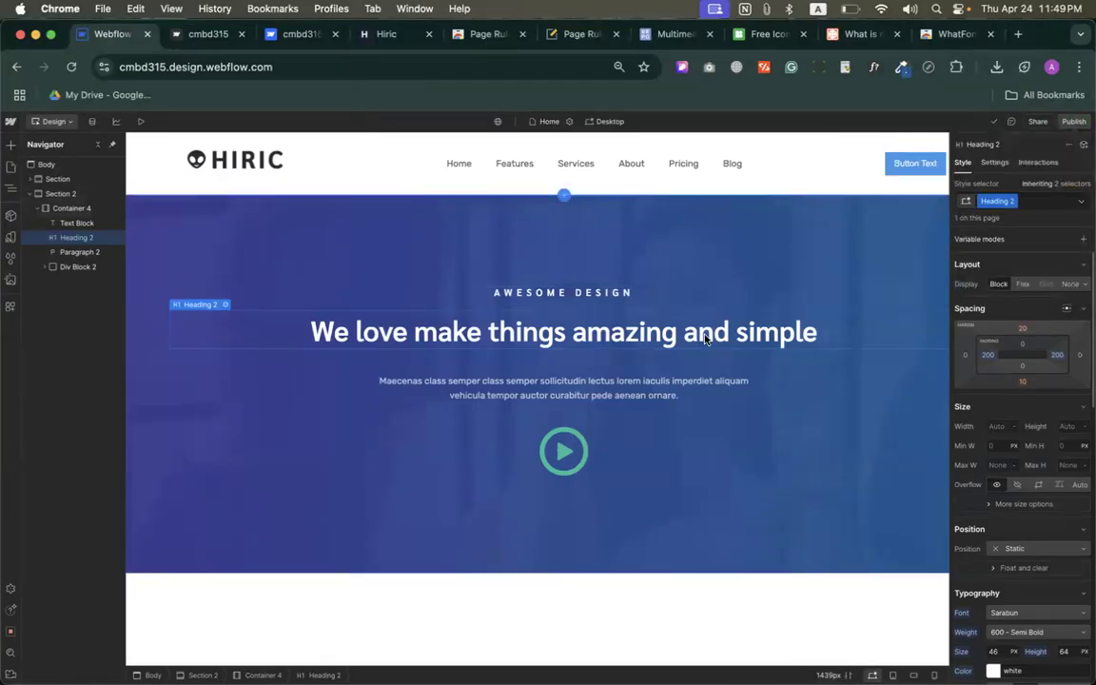
{"action": "left_click", "coordinate": [1057, 354]}
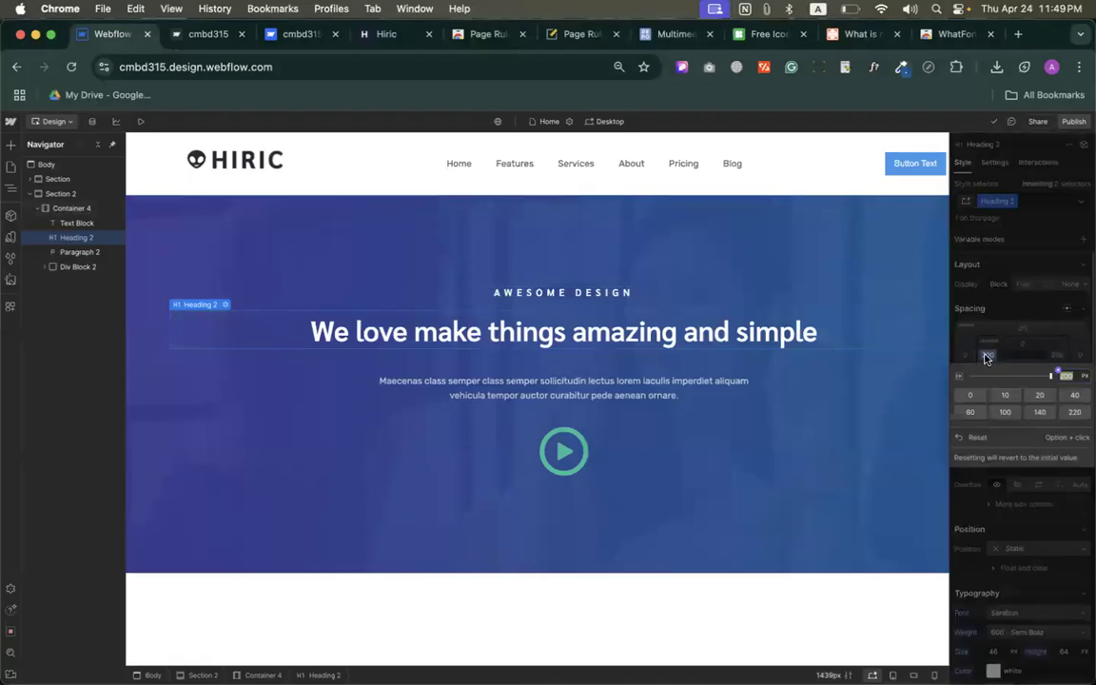
{"action": "left_click", "coordinate": [1073, 413]}
{"action": "left_click", "coordinate": [1065, 375]}
{"action": "type", "text": "250"}
{"action": "key", "text": "Return"}
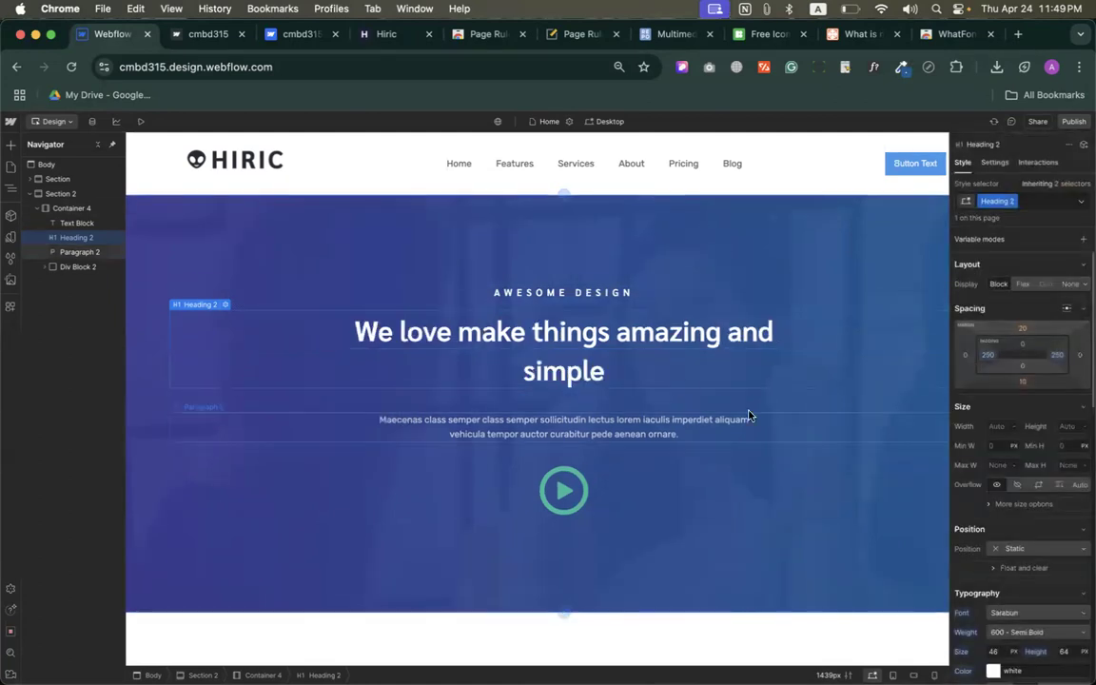
Set the hero paragraph's left and right padding to 350 px each
{"action": "left_click", "coordinate": [635, 435]}
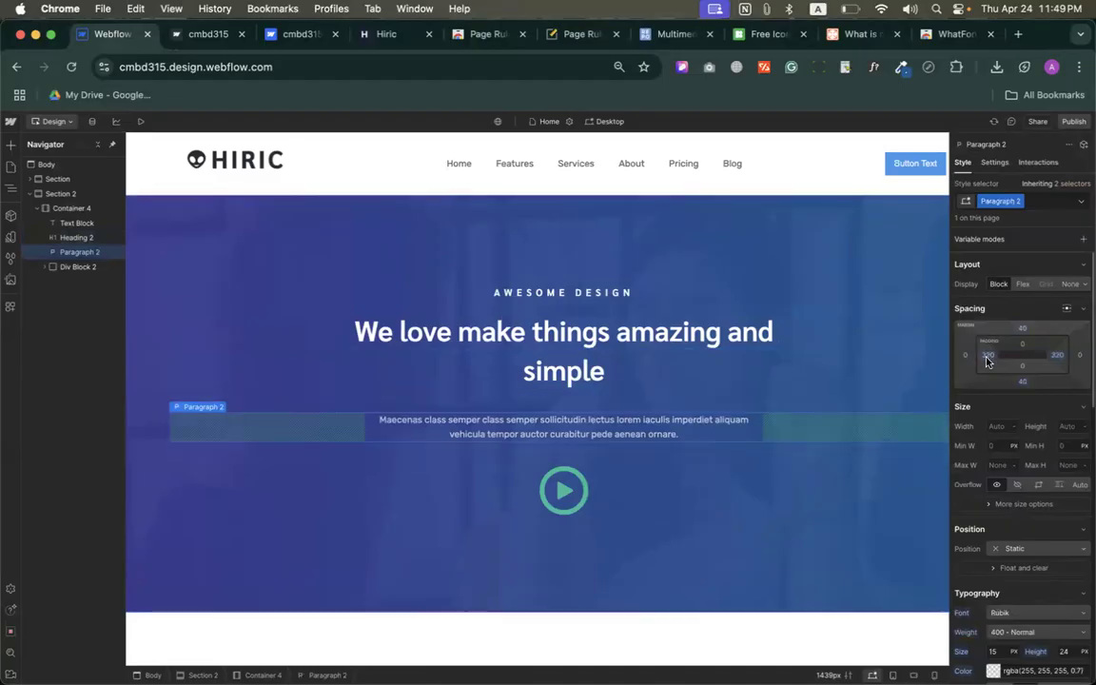
{"action": "left_click", "coordinate": [988, 356]}
{"action": "type", "text": "350"}
{"action": "key", "text": "Return"}
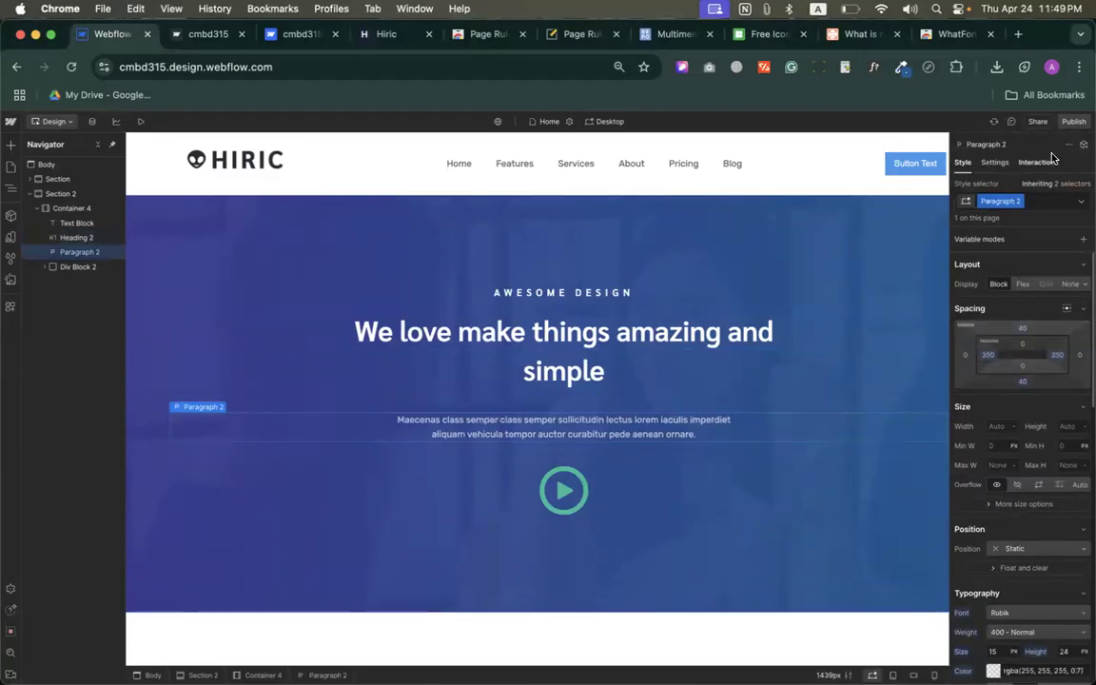
Republish the site to the staging domain and check the new hero text wrapping on the reloaded page
{"action": "left_click", "coordinate": [1073, 121]}
{"action": "left_click", "coordinate": [1018, 308]}
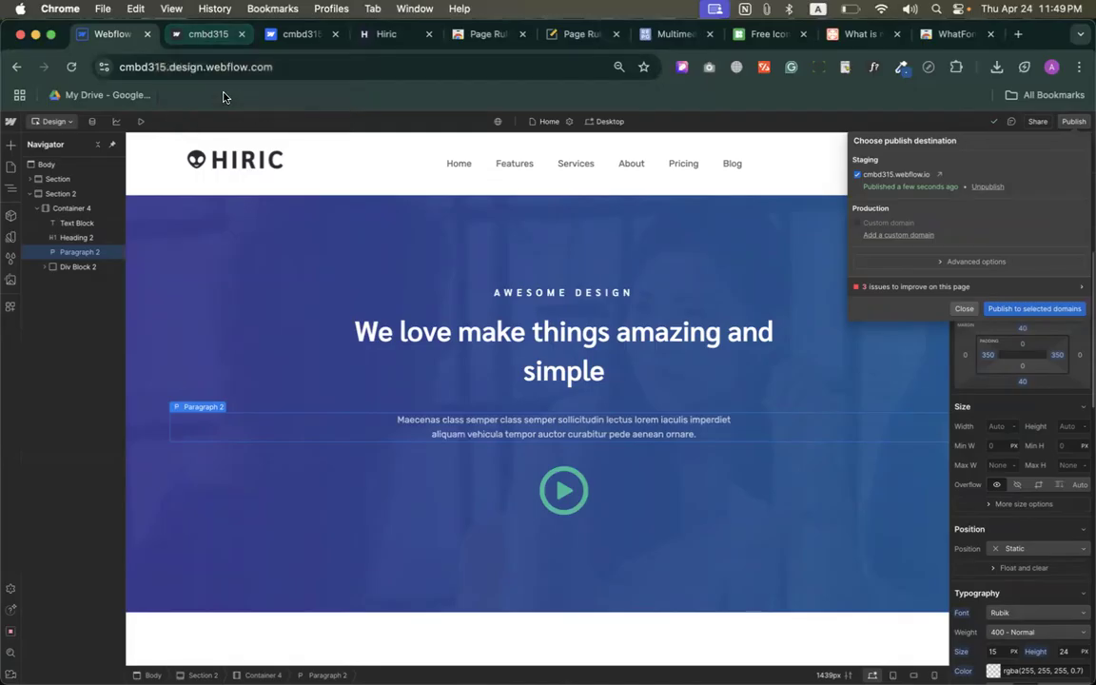
{"action": "left_click", "coordinate": [963, 309]}
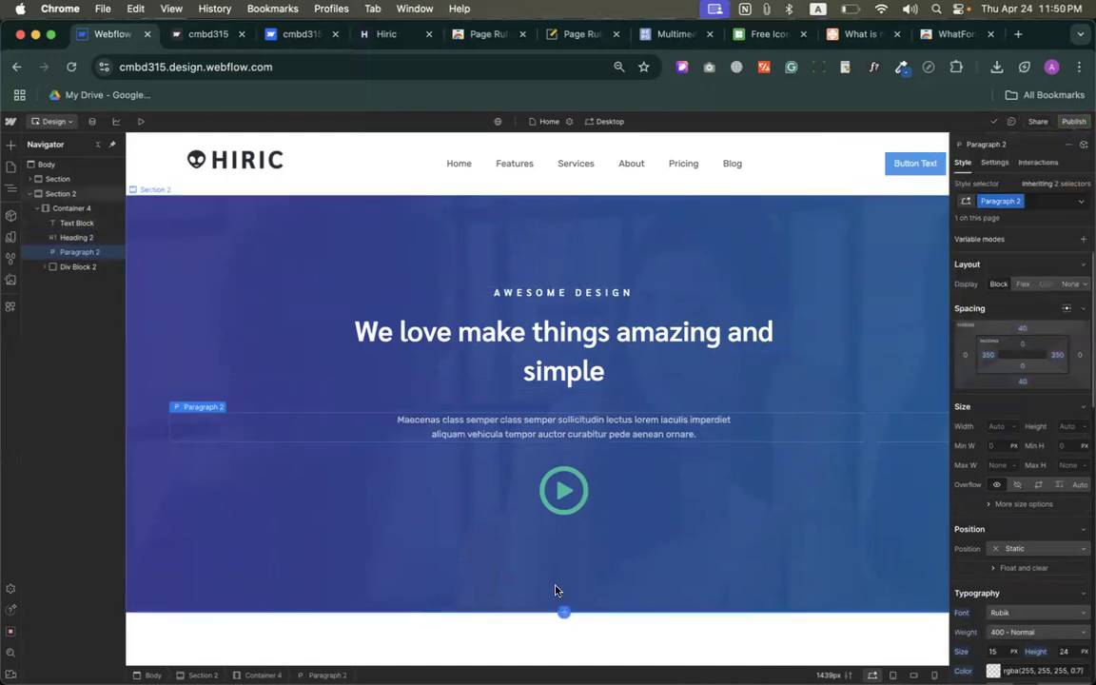
{"action": "left_click", "coordinate": [190, 38]}
{"action": "key", "text": "super+r"}
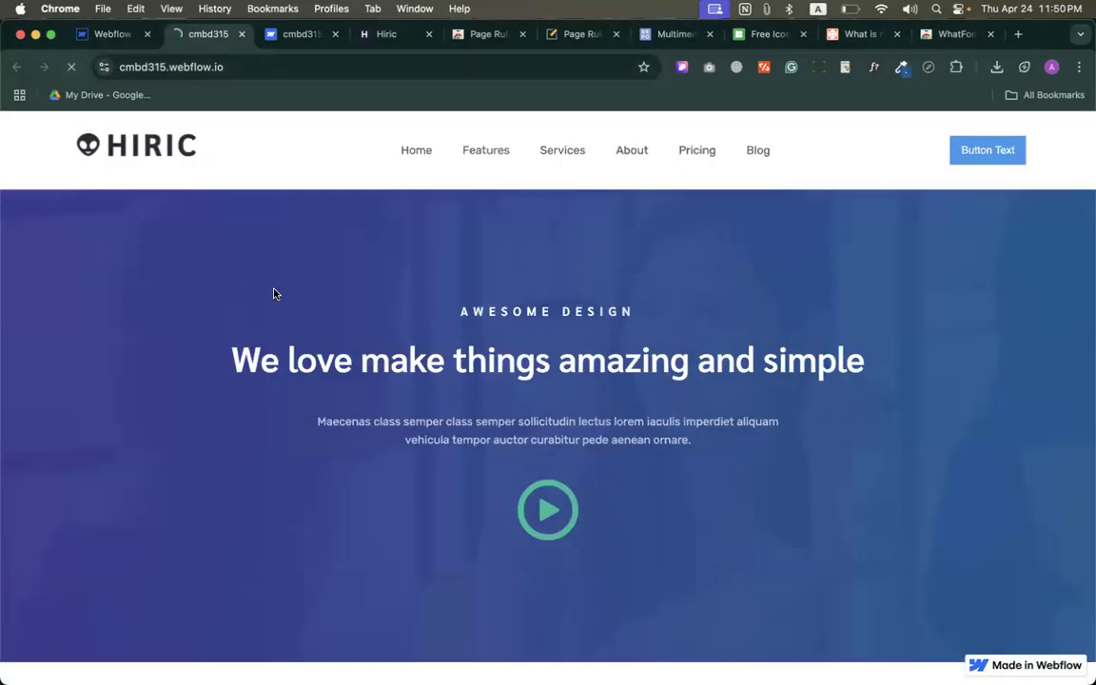
{"action": "scroll", "coordinate": [564, 400], "scroll_direction": "down", "scroll_amount": 1}
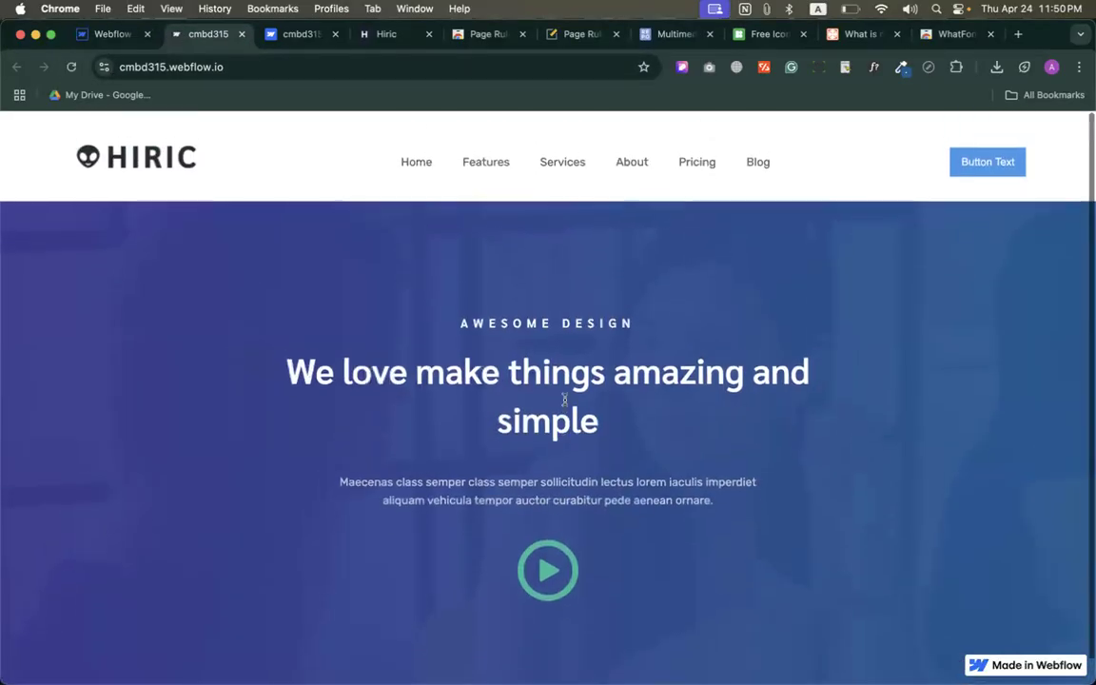
Examine the company logo strip below the hero on the Hiric reference page and exit the WhatFont inspector
{"action": "scroll", "coordinate": [564, 401], "scroll_direction": "up", "scroll_amount": 1}
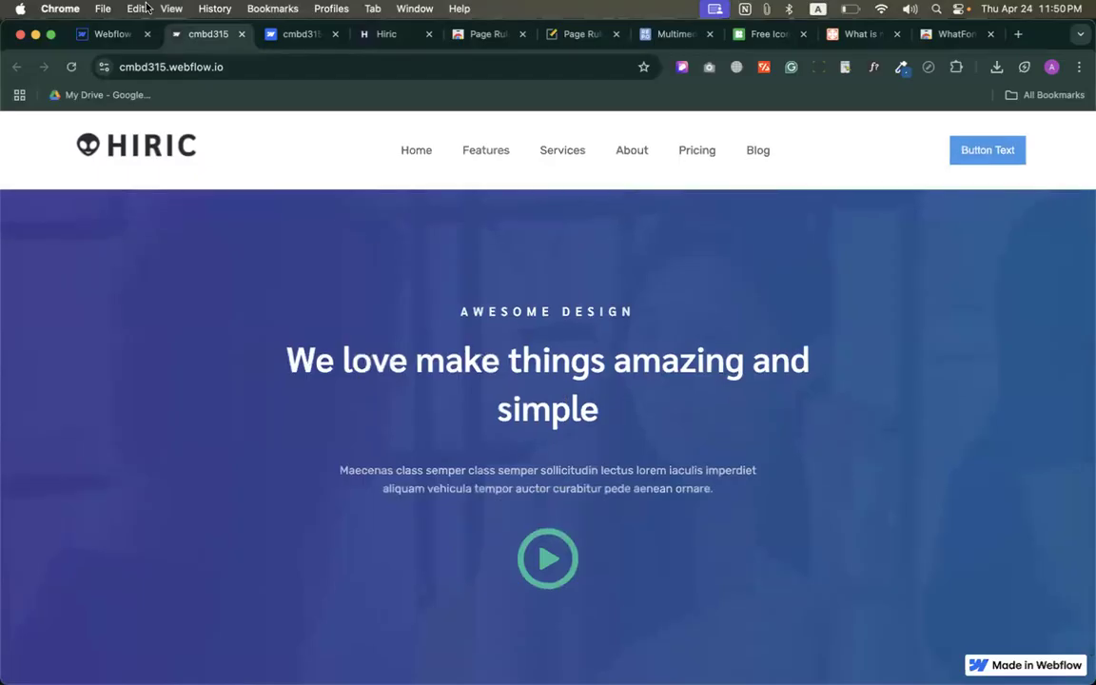
{"action": "left_click", "coordinate": [98, 42]}
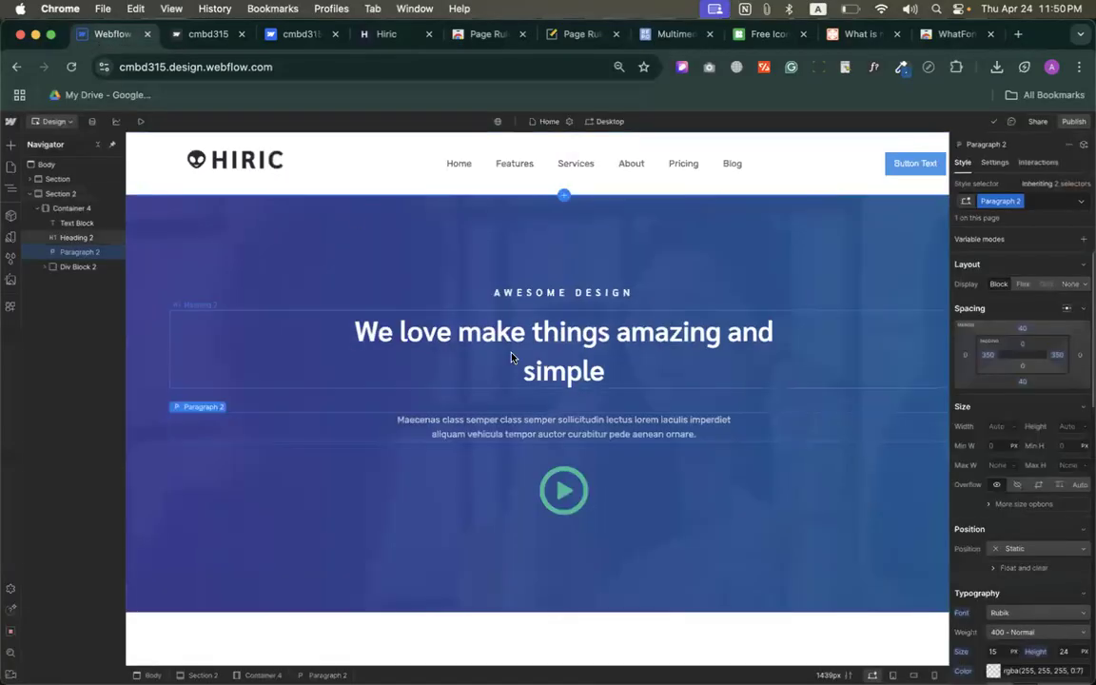
{"action": "left_click", "coordinate": [291, 626]}
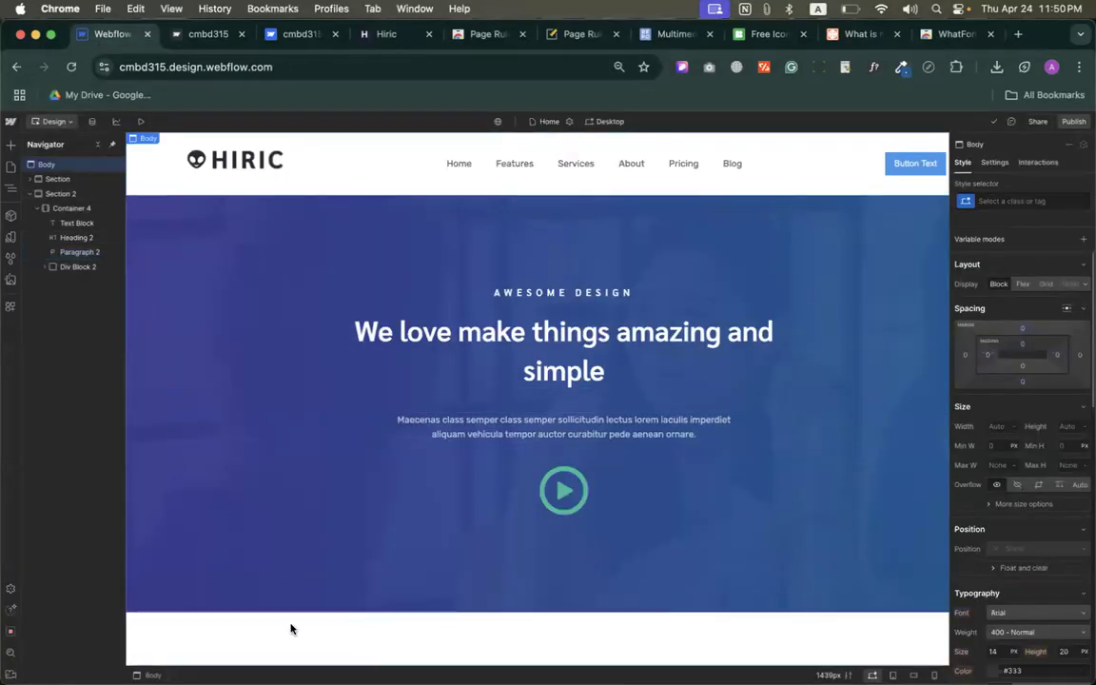
{"action": "left_click", "coordinate": [288, 43]}
{"action": "left_click", "coordinate": [382, 35]}
{"action": "scroll", "coordinate": [484, 276], "scroll_direction": "down", "scroll_amount": 3}
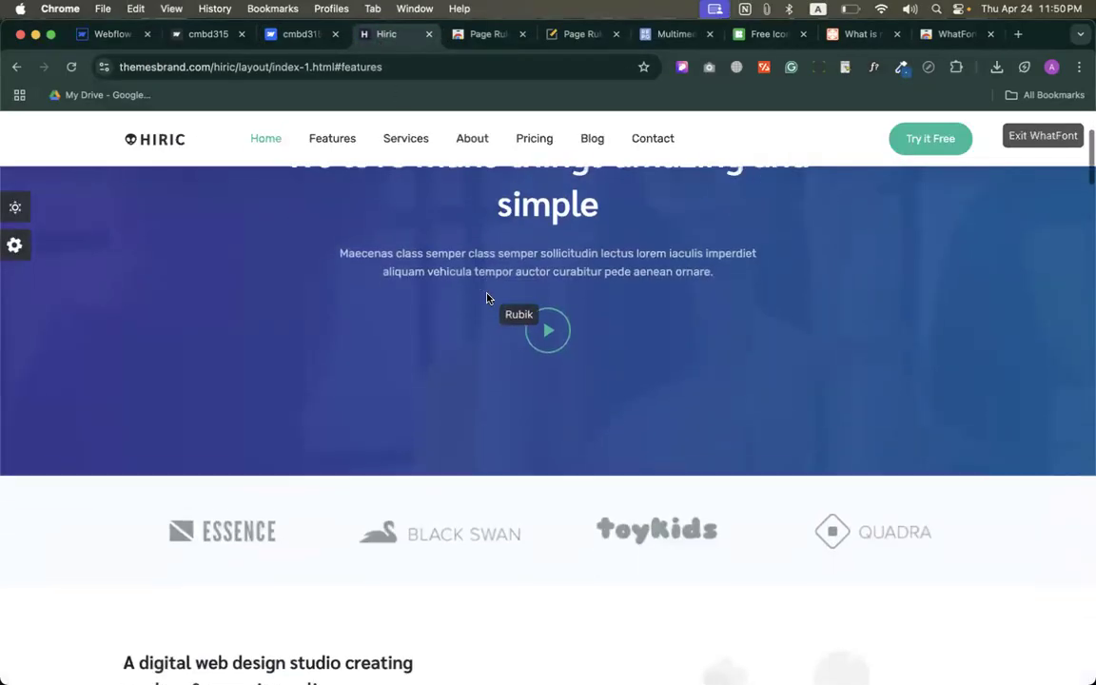
{"action": "scroll", "coordinate": [485, 297], "scroll_direction": "down", "scroll_amount": 5}
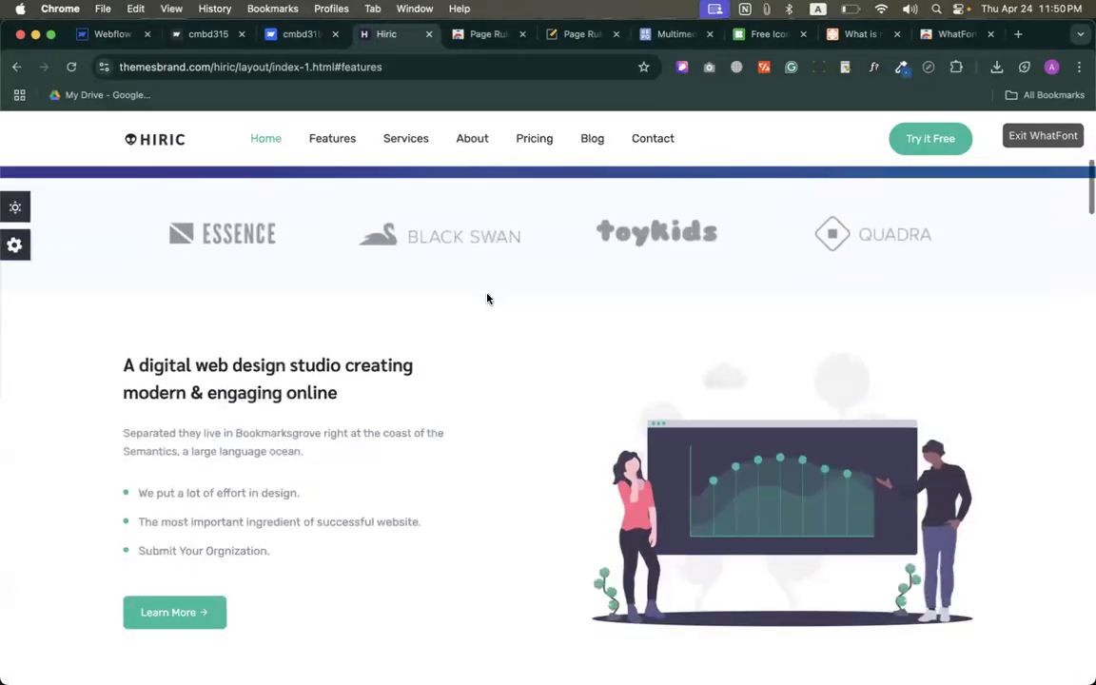
{"action": "left_click", "coordinate": [1060, 135]}
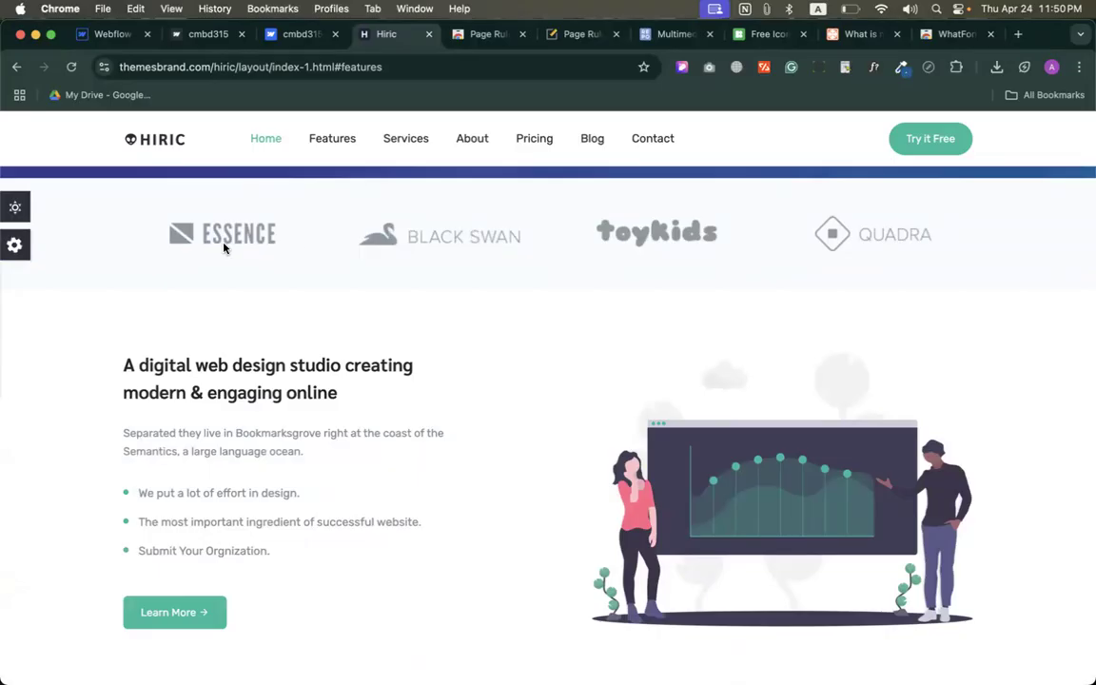
{"action": "scroll", "coordinate": [201, 217], "scroll_direction": "up", "scroll_amount": 1}
Back in the Webflow designer, add a new section below the hero section and place a container inside it
{"action": "left_click", "coordinate": [109, 34]}
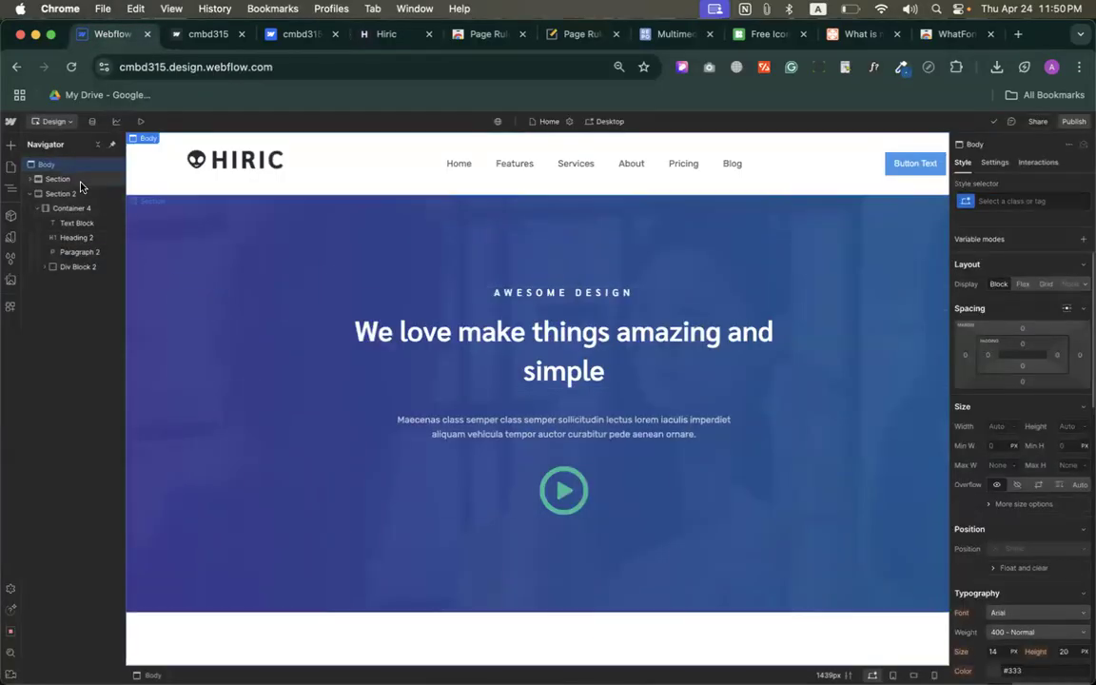
{"action": "left_click", "coordinate": [11, 145]}
{"action": "left_click_drag", "start_coordinate": [37, 220], "coordinate": [269, 640]}
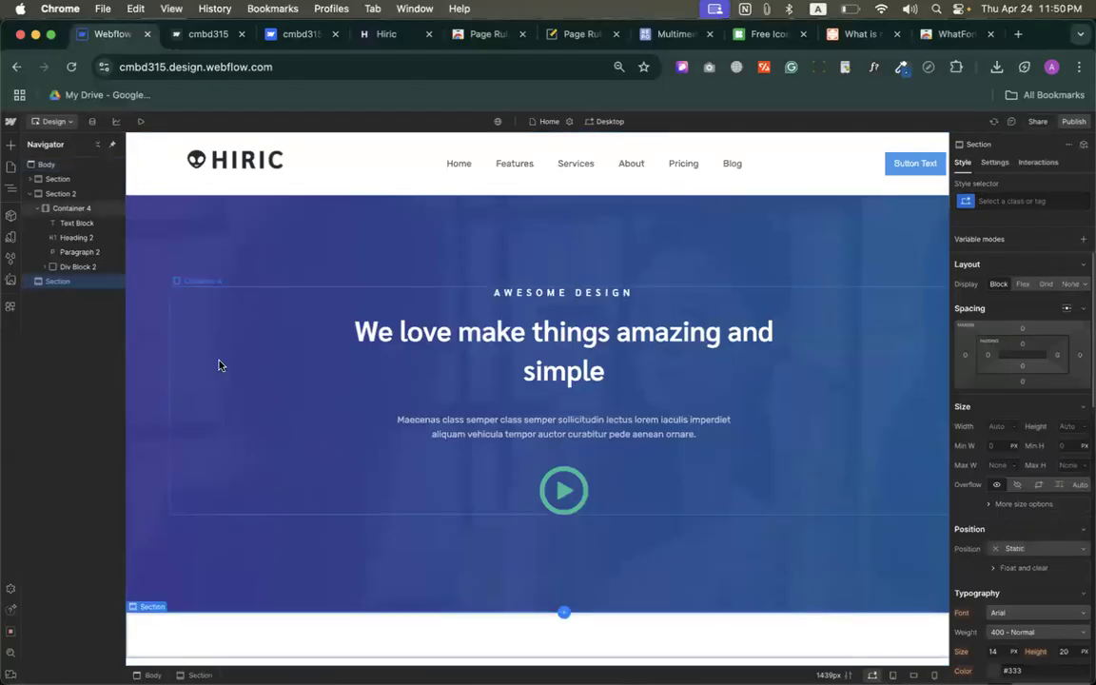
{"action": "left_click", "coordinate": [11, 146]}
{"action": "left_click_drag", "start_coordinate": [92, 242], "coordinate": [255, 643]}
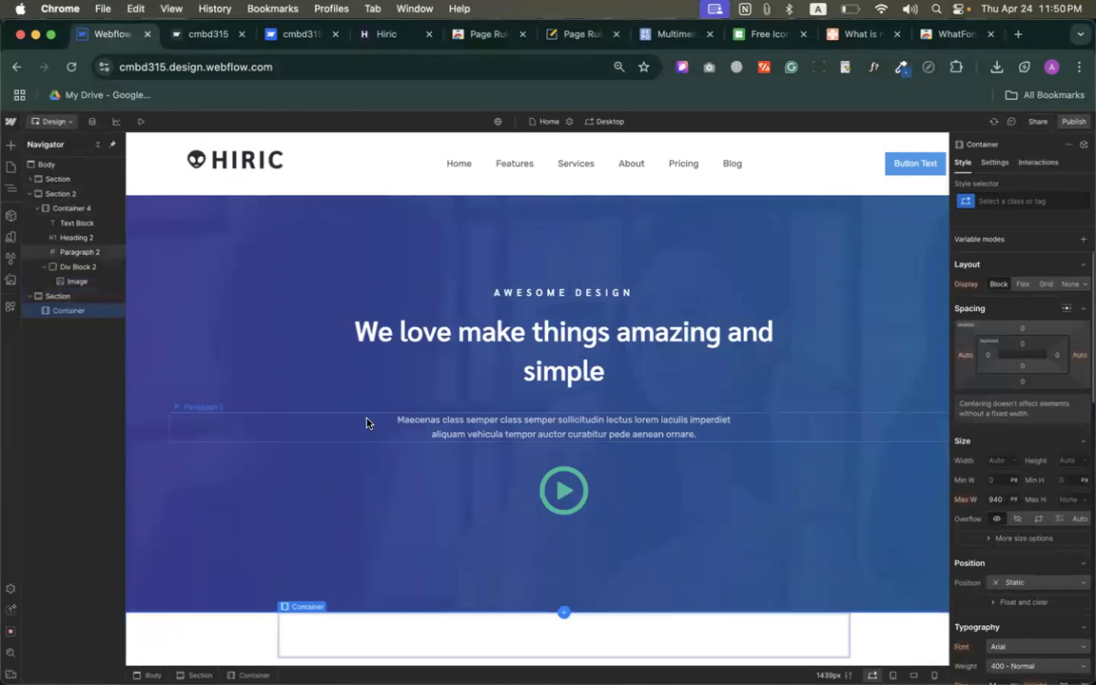
Set the new container's maximum width to 90 vw
{"action": "left_click", "coordinate": [995, 498]}
{"action": "type", "text": "90vw"}
{"action": "key", "text": "Return"}
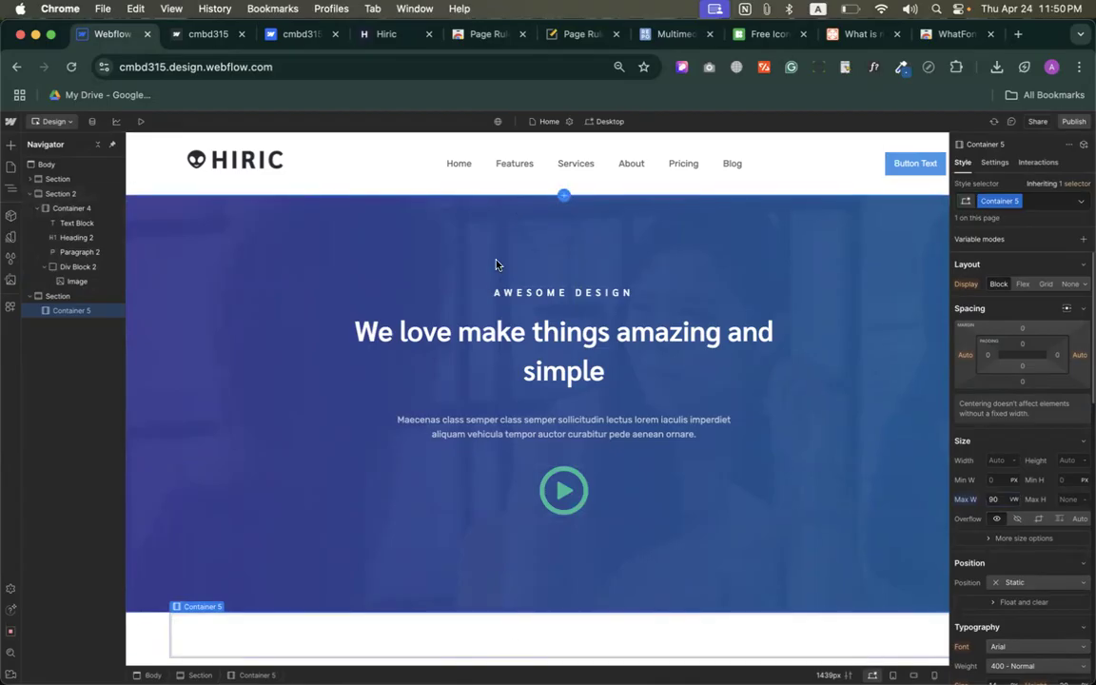
Place a Quick Stack with four columns and one row in the new container, and publish the site to the staging domain
{"action": "left_click", "coordinate": [10, 146]}
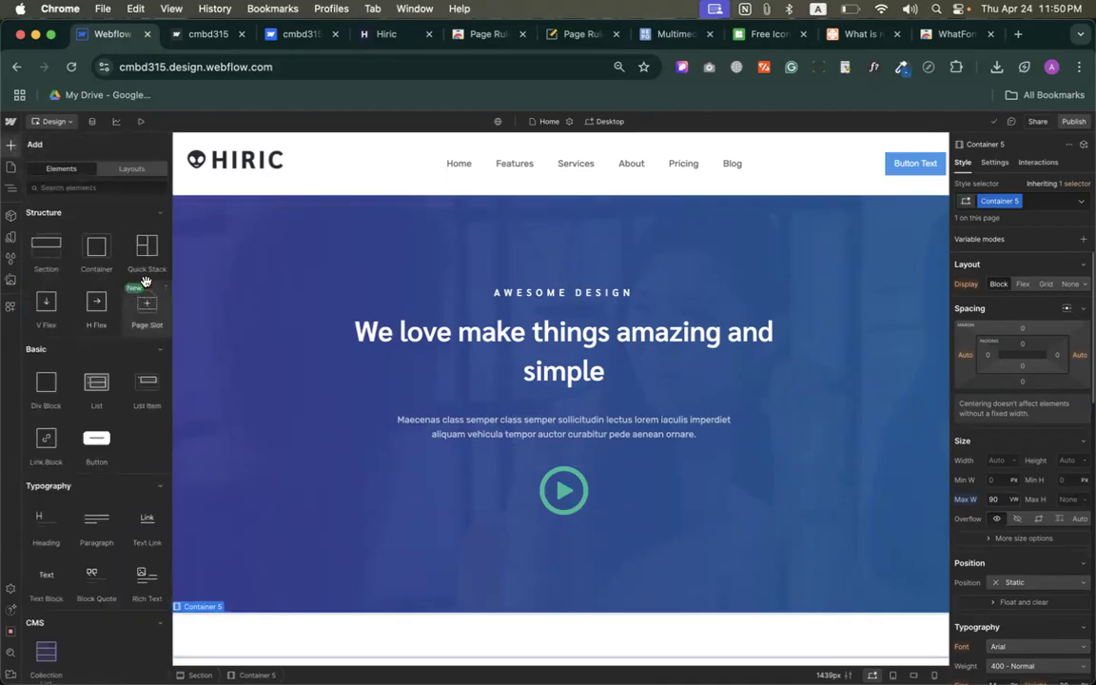
{"action": "left_click_drag", "start_coordinate": [146, 245], "coordinate": [276, 637]}
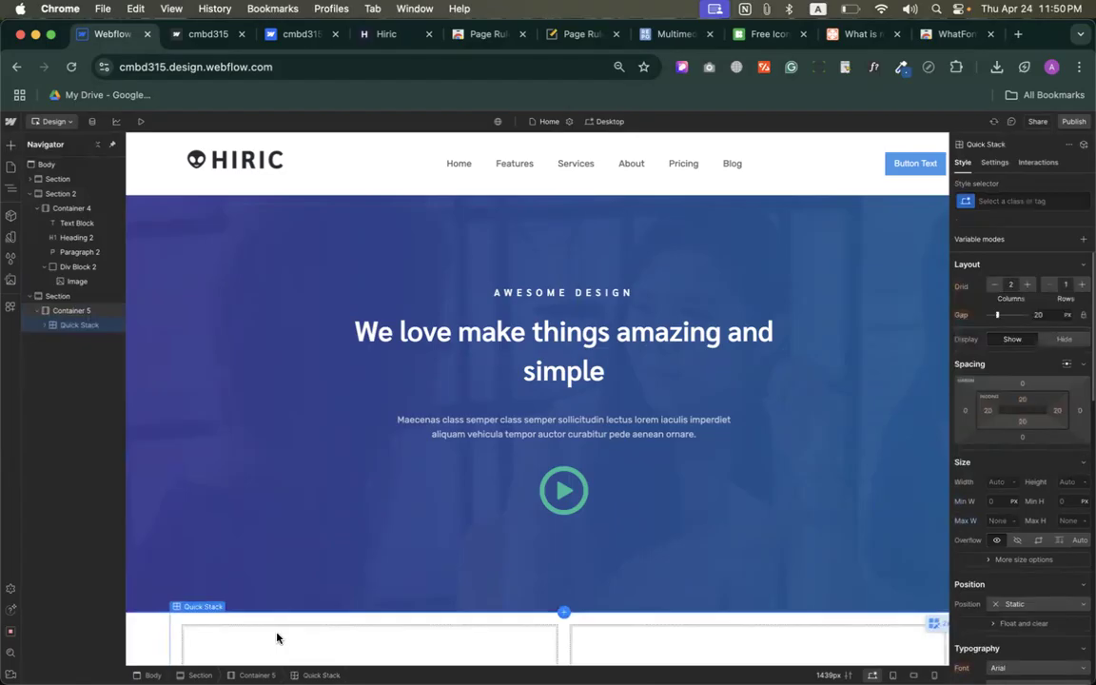
{"action": "scroll", "coordinate": [609, 570], "scroll_direction": "down", "scroll_amount": 1}
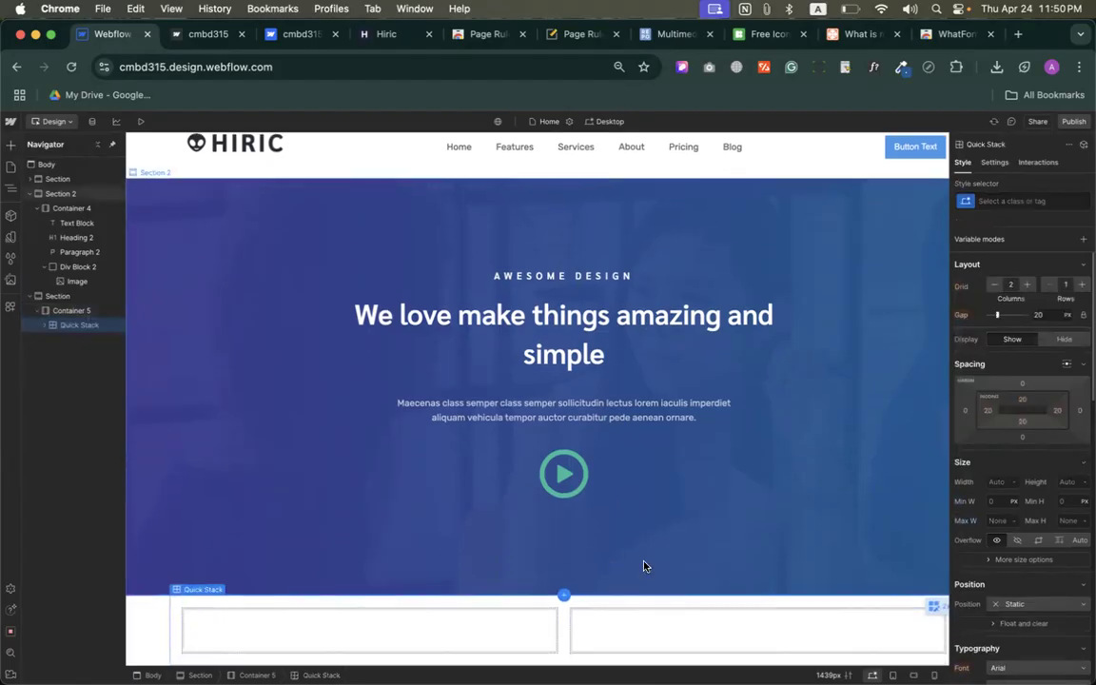
{"action": "left_click", "coordinate": [1027, 286]}
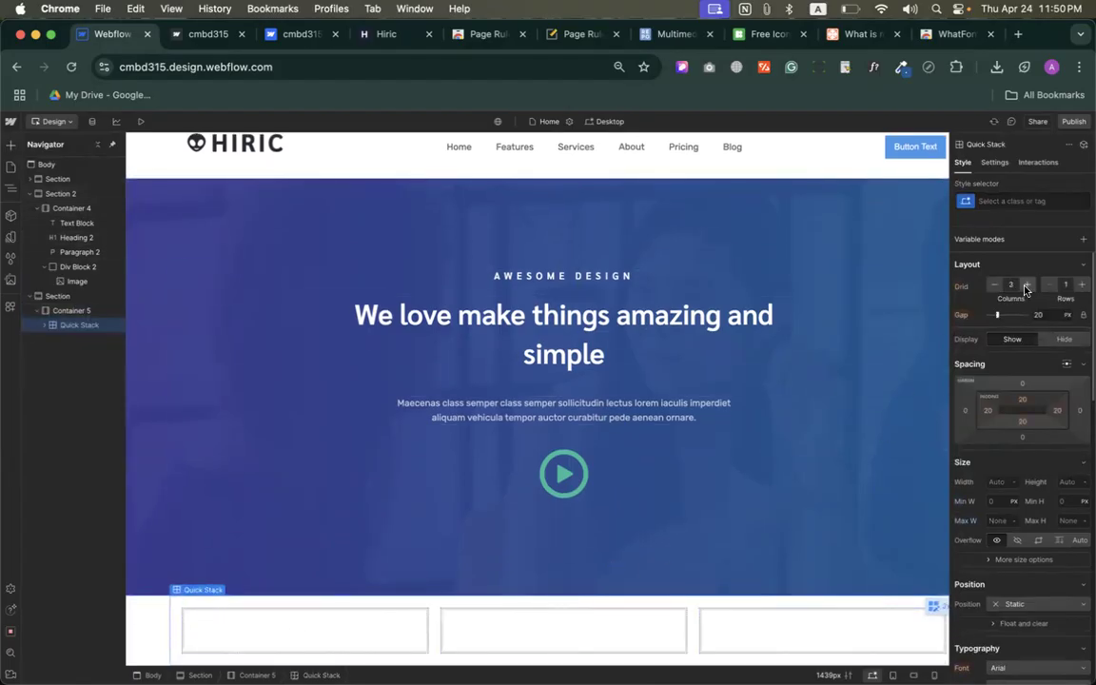
{"action": "left_click", "coordinate": [1026, 286]}
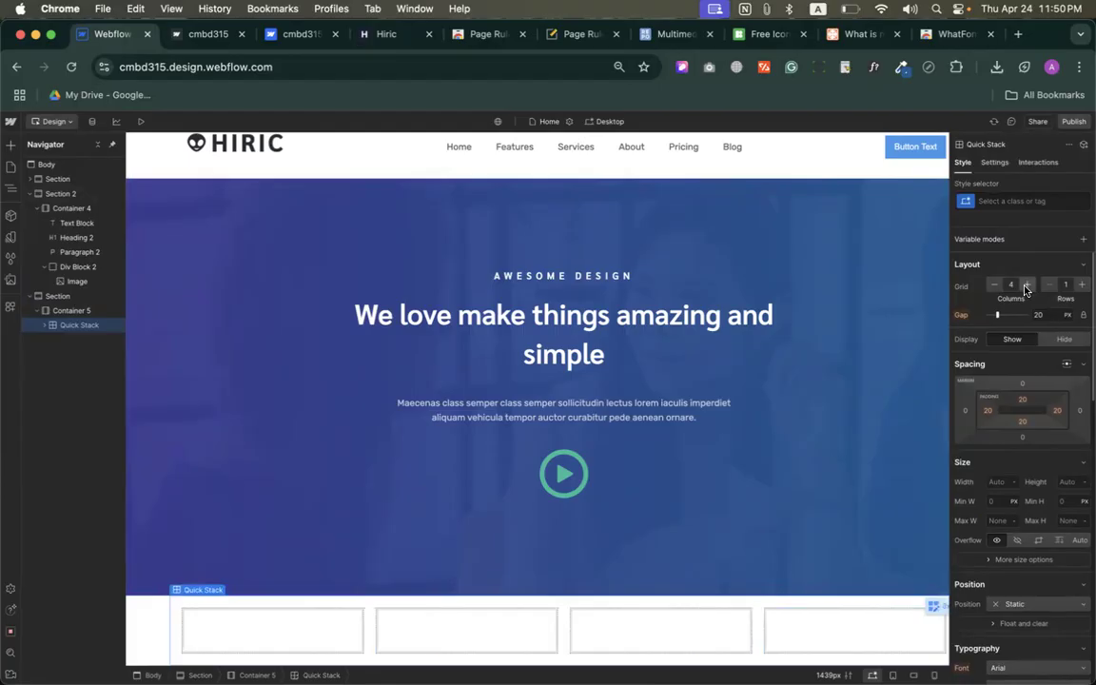
{"action": "left_click", "coordinate": [1069, 121]}
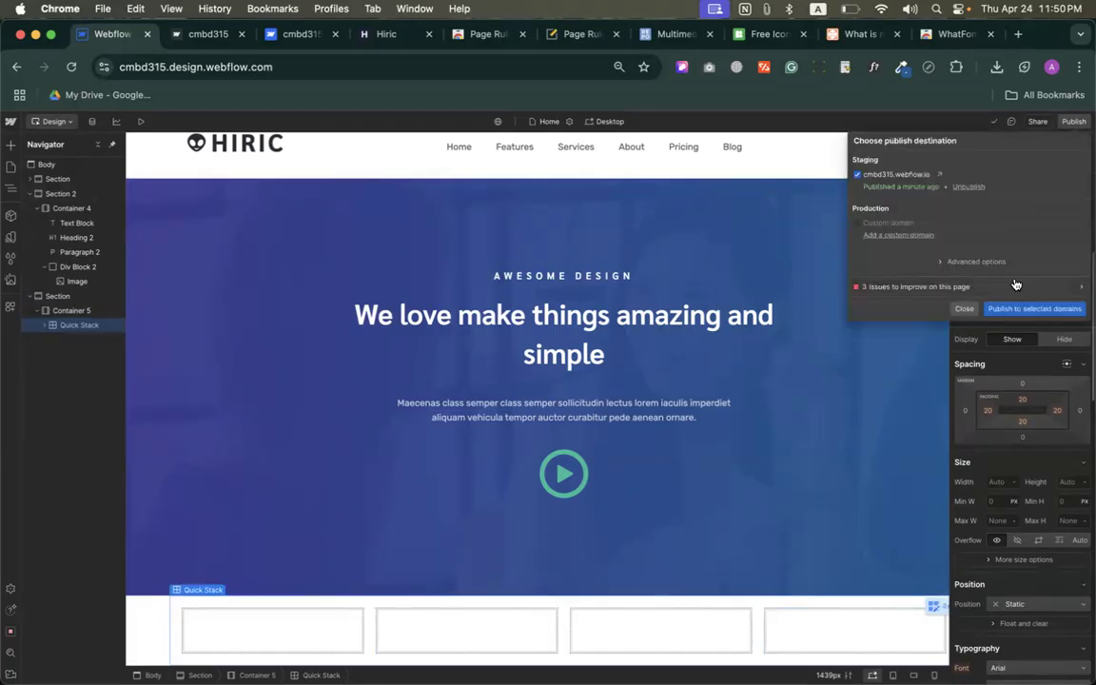
{"action": "left_click", "coordinate": [997, 309]}
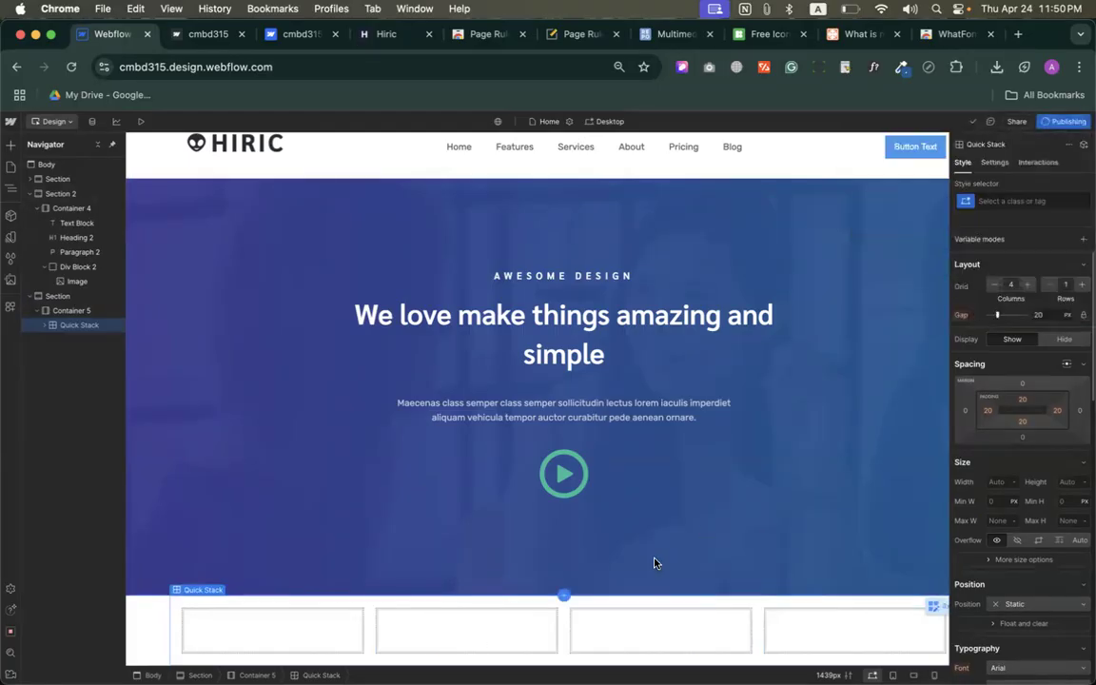
Insert an image element into the first Quick Stack cell and open the assets for replacing its placeholder
{"action": "left_click", "coordinate": [257, 638]}
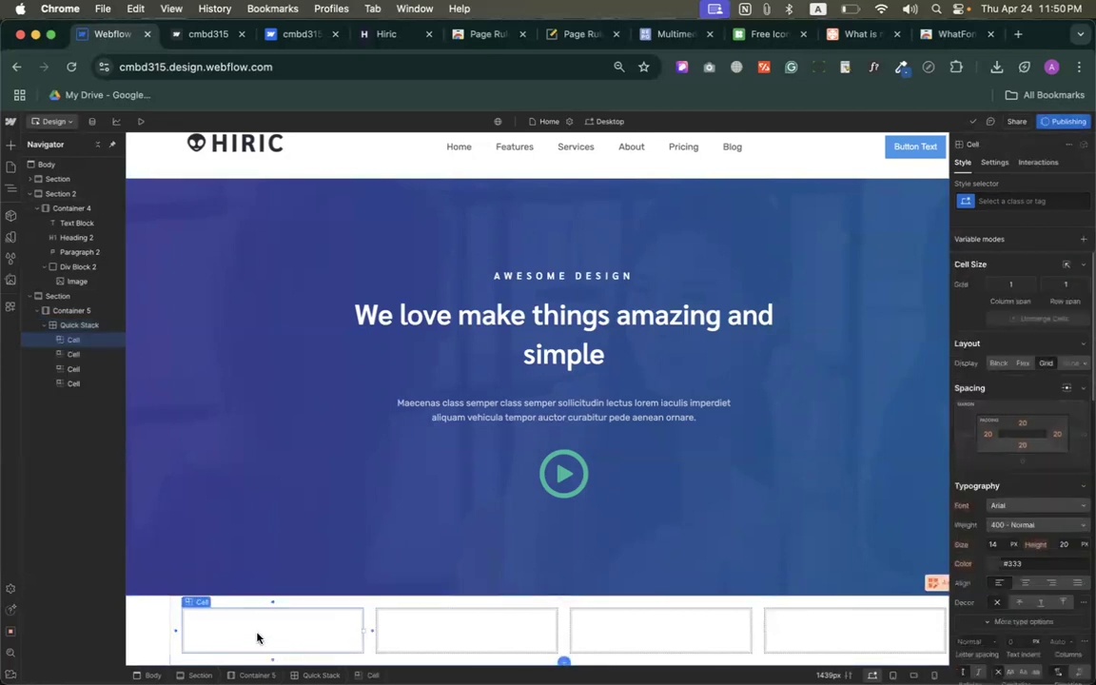
{"action": "left_click", "coordinate": [11, 144]}
{"action": "scroll", "coordinate": [50, 569], "scroll_direction": "down", "scroll_amount": 5}
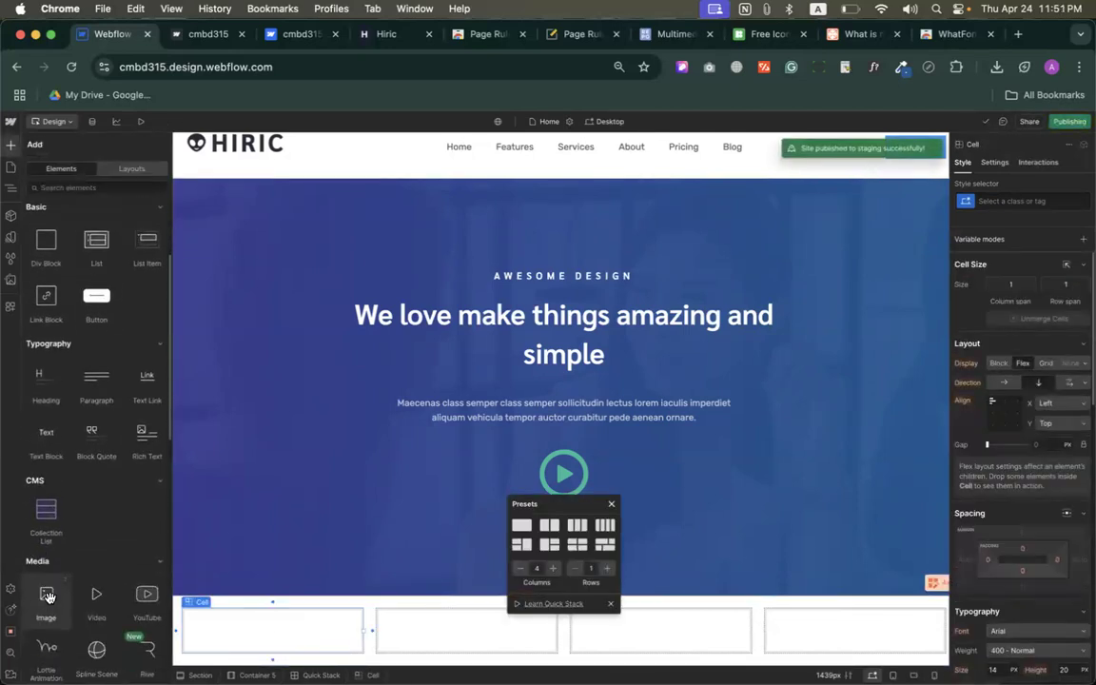
{"action": "left_click", "coordinate": [48, 590]}
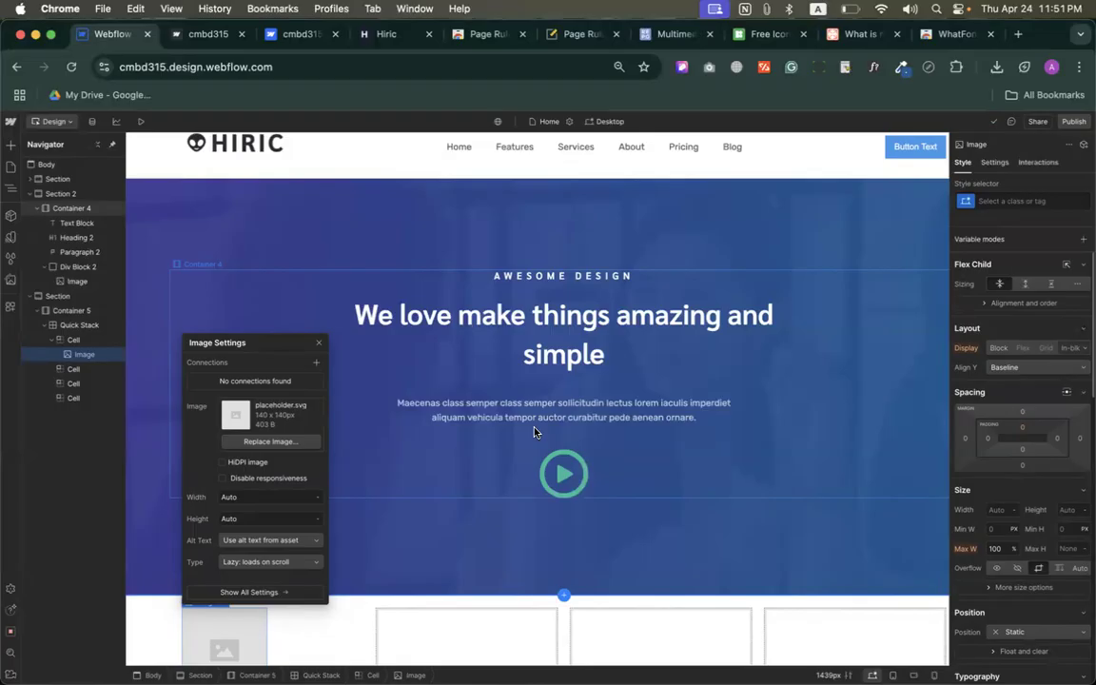
{"action": "left_click", "coordinate": [252, 443]}
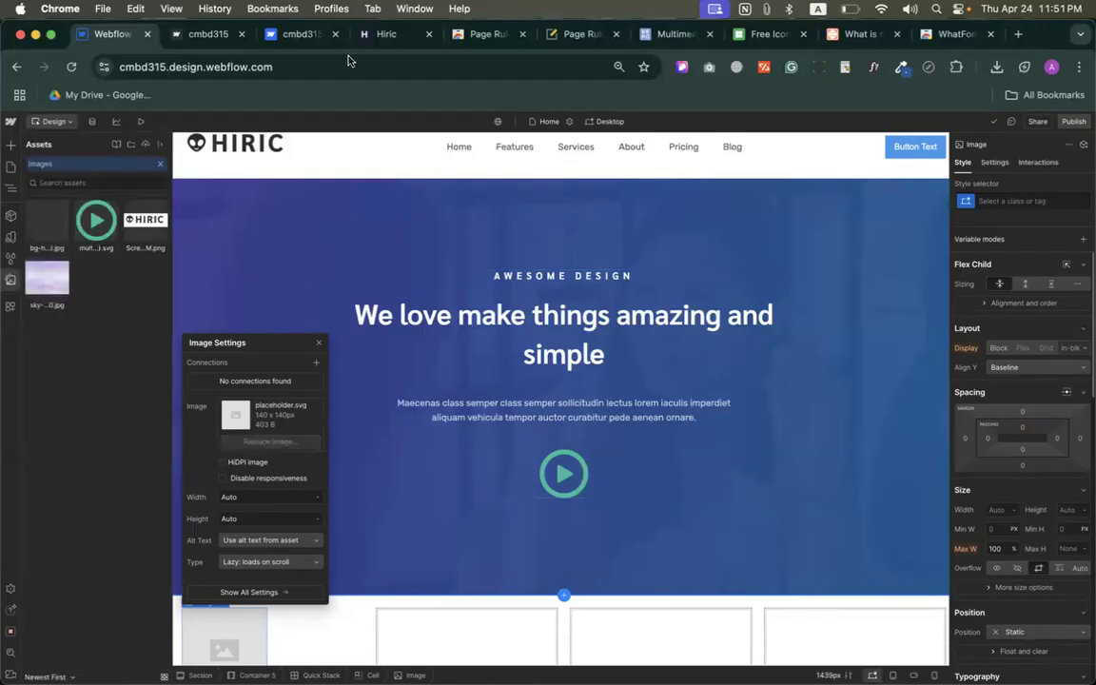
Switch to the Hiric reference page and download its Essence logo image
{"action": "left_click", "coordinate": [370, 36]}
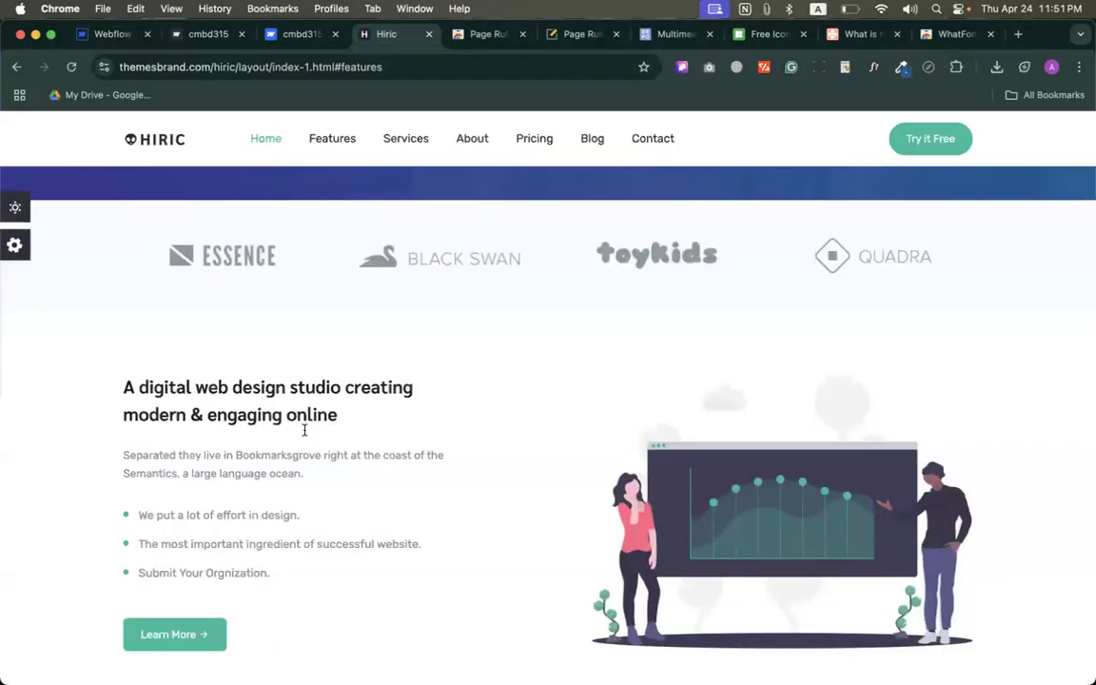
{"action": "right_click", "coordinate": [229, 256]}
{"action": "left_click", "coordinate": [264, 285]}
{"action": "key", "text": "Return"}
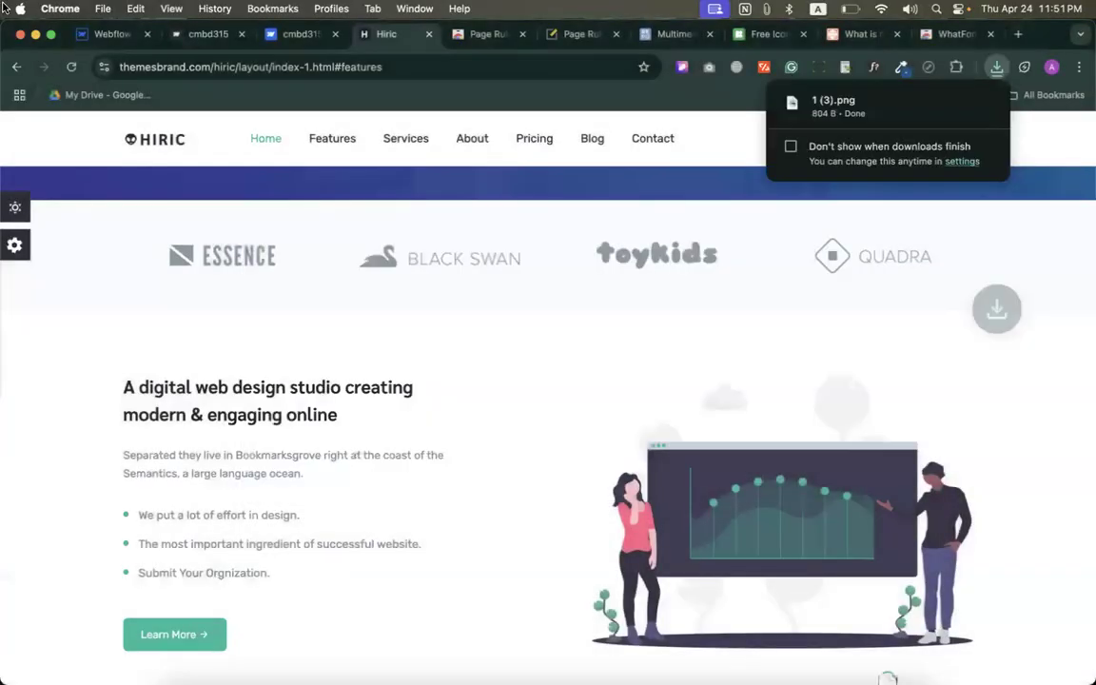
Add the downloaded 1 (3).png to the Webflow assets and use it as the first cell's image
{"action": "left_click", "coordinate": [100, 34]}
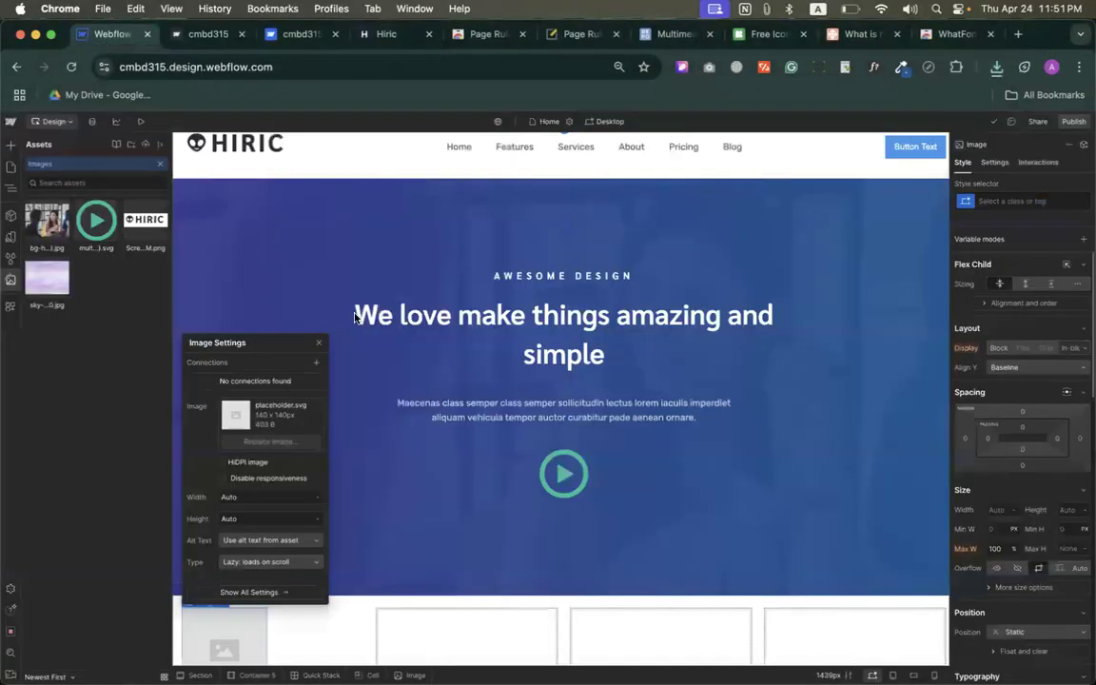
{"action": "left_click", "coordinate": [996, 67]}
{"action": "left_click_drag", "start_coordinate": [145, 208], "coordinate": [142, 255]}
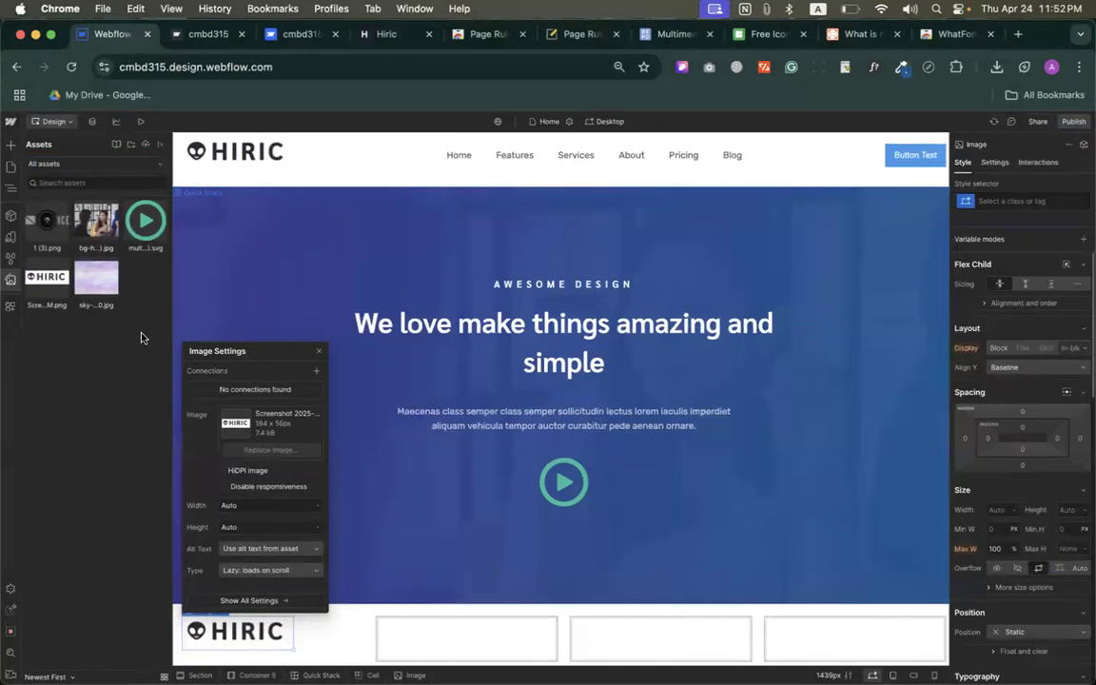
{"action": "left_click", "coordinate": [96, 278]}
{"action": "scroll", "coordinate": [380, 467], "scroll_direction": "down", "scroll_amount": 3}
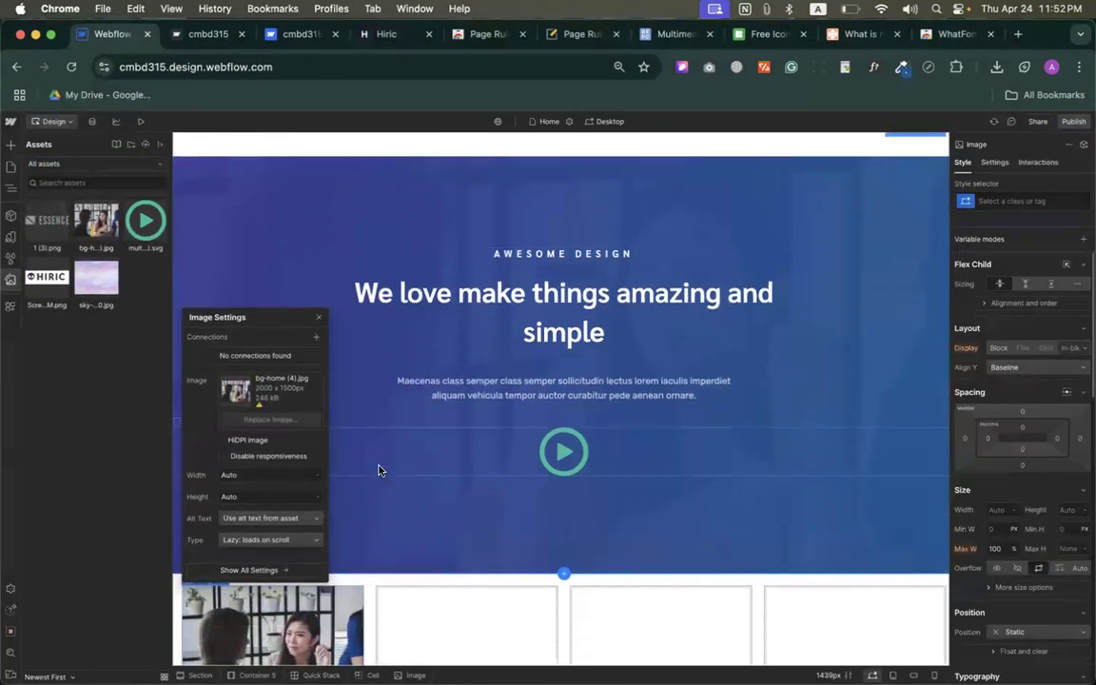
{"action": "left_click", "coordinate": [47, 221]}
{"action": "key", "text": "z"}
{"action": "scroll", "coordinate": [455, 500], "scroll_direction": "up", "scroll_amount": 3}
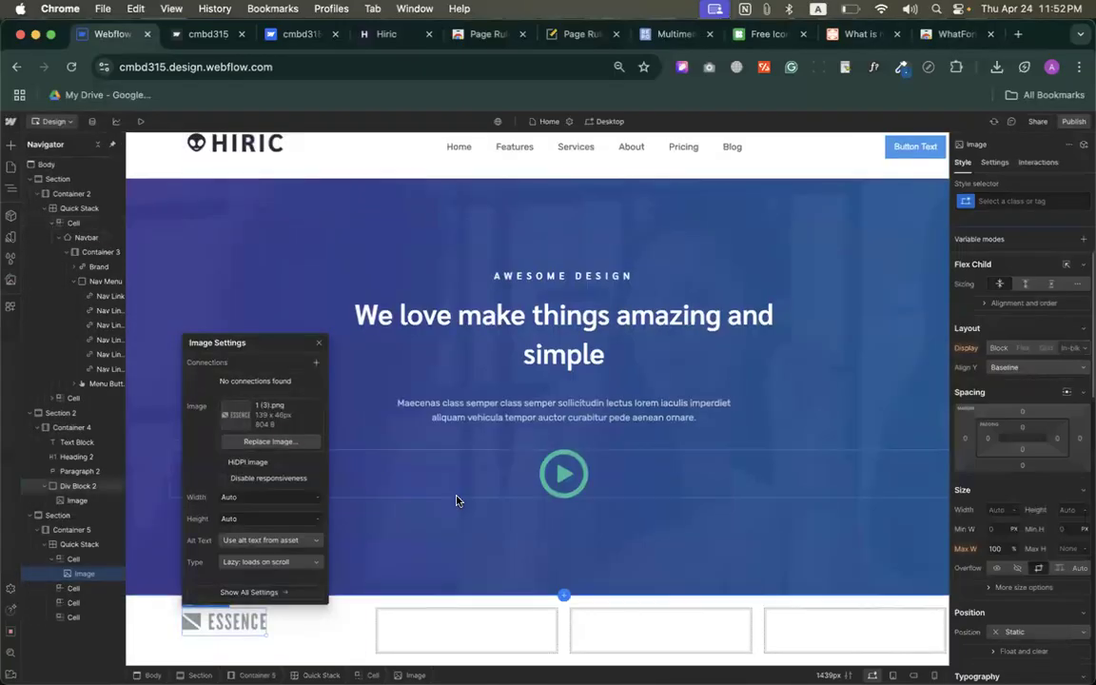
Center the first cell's content vertically and copy its Essence logo into the other three Quick Stack cells
{"action": "left_click", "coordinate": [288, 630]}
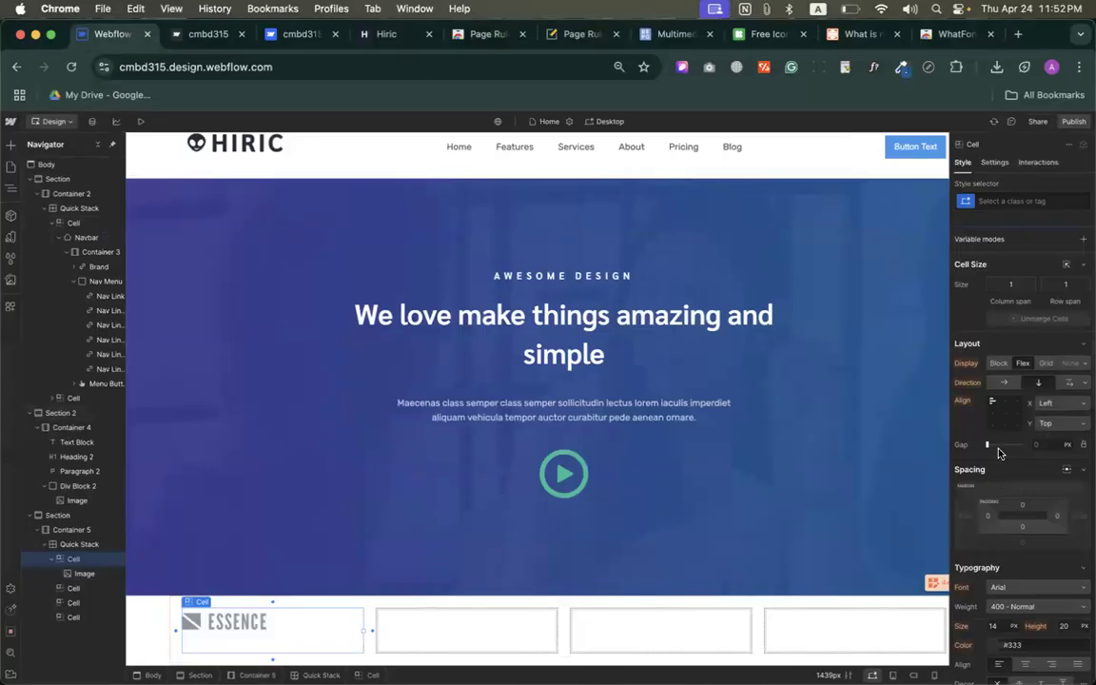
{"action": "left_click", "coordinate": [220, 630]}
{"action": "key", "text": "super+c"}
{"action": "left_click", "coordinate": [445, 621]}
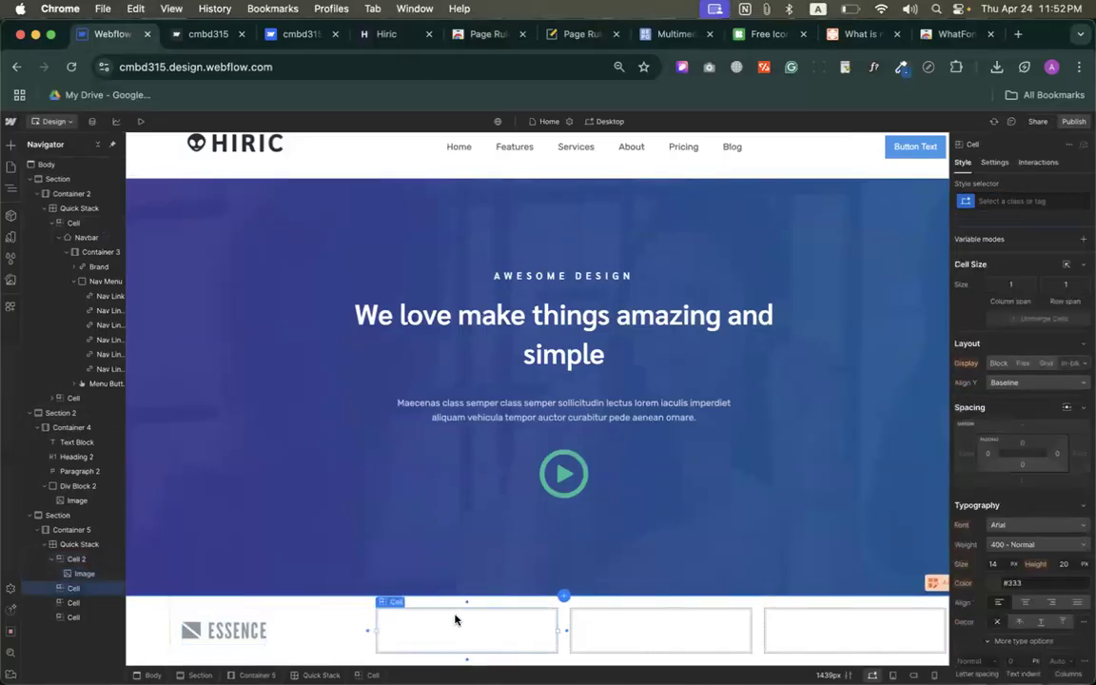
{"action": "key", "text": "super+v"}
{"action": "left_click", "coordinate": [591, 634]}
{"action": "key", "text": "super+v"}
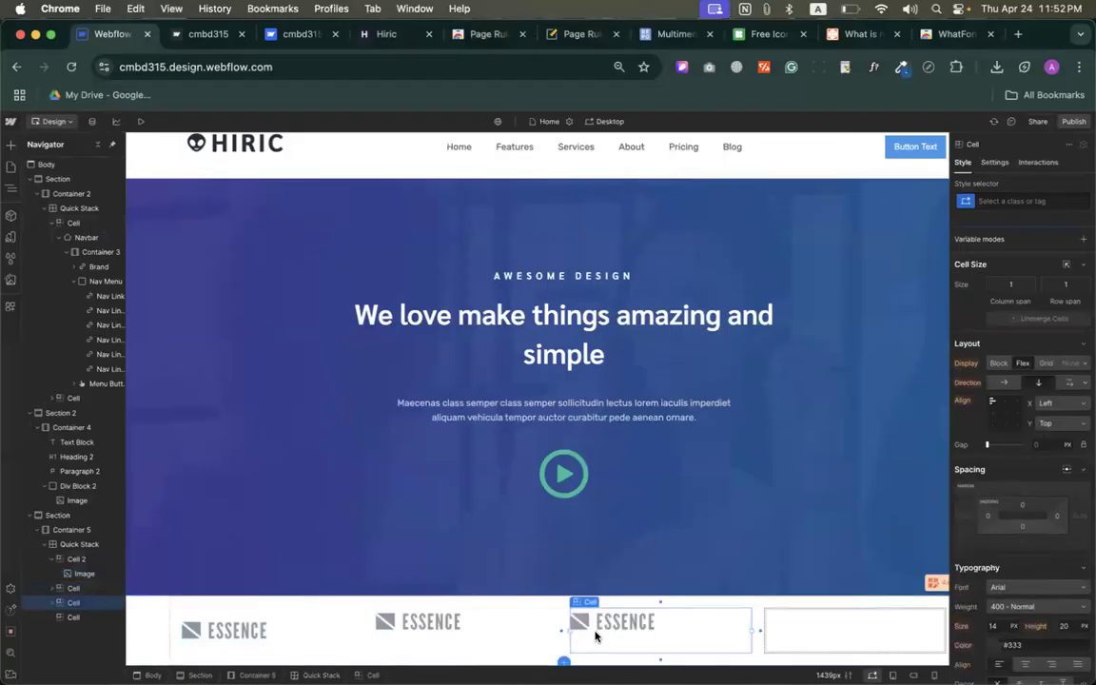
{"action": "left_click", "coordinate": [780, 639]}
{"action": "key", "text": "super+v"}
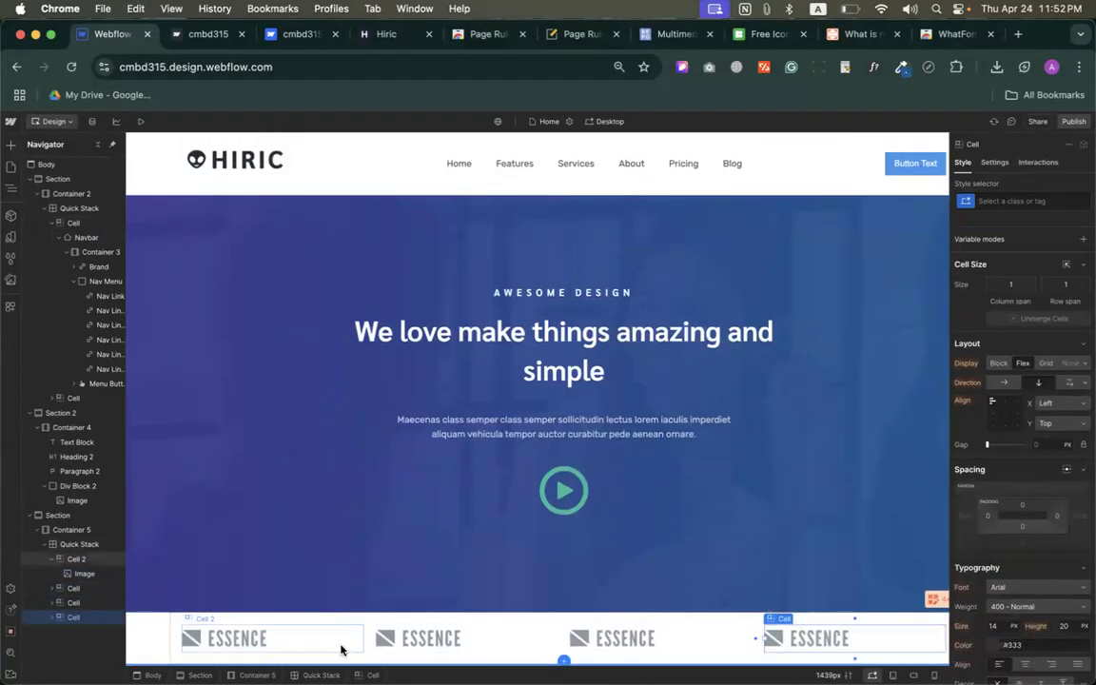
Center the contents of all four logo cells both horizontally and vertically
{"action": "left_click", "coordinate": [286, 637]}
{"action": "left_click", "coordinate": [489, 647]}
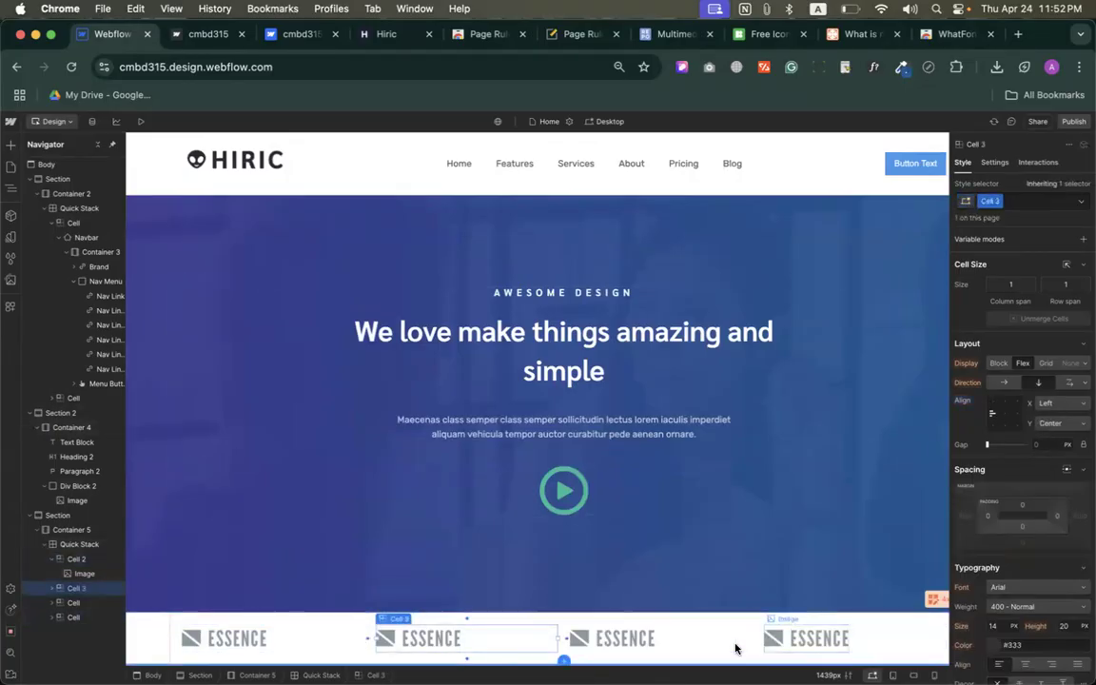
{"action": "left_click", "coordinate": [699, 647]}
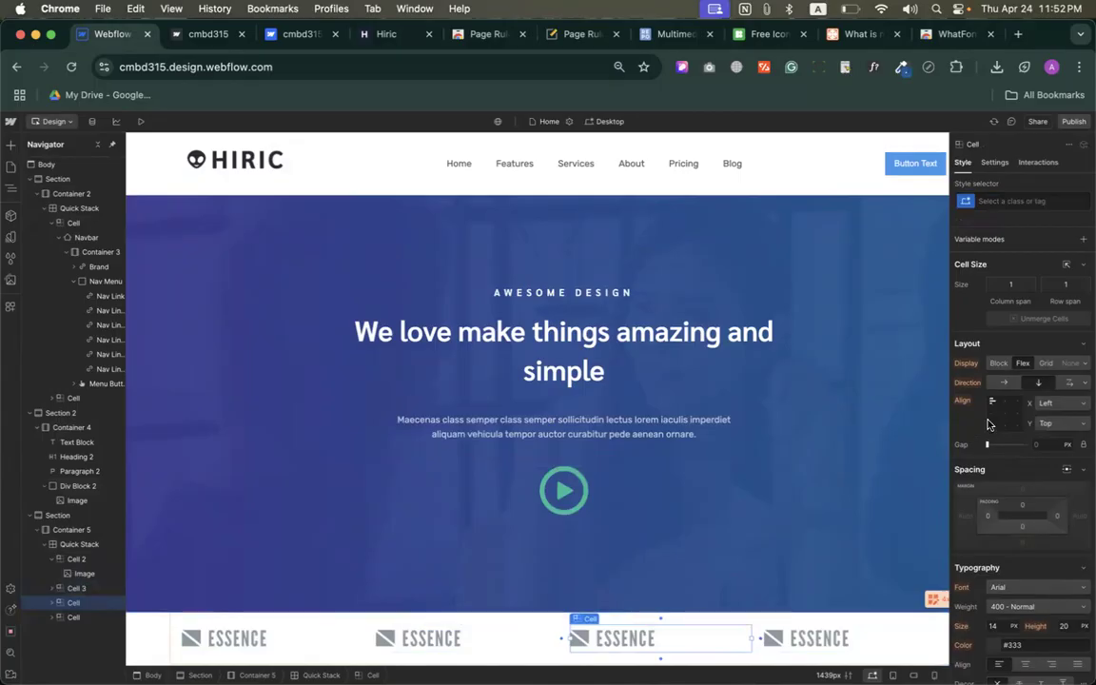
{"action": "left_click", "coordinate": [893, 643]}
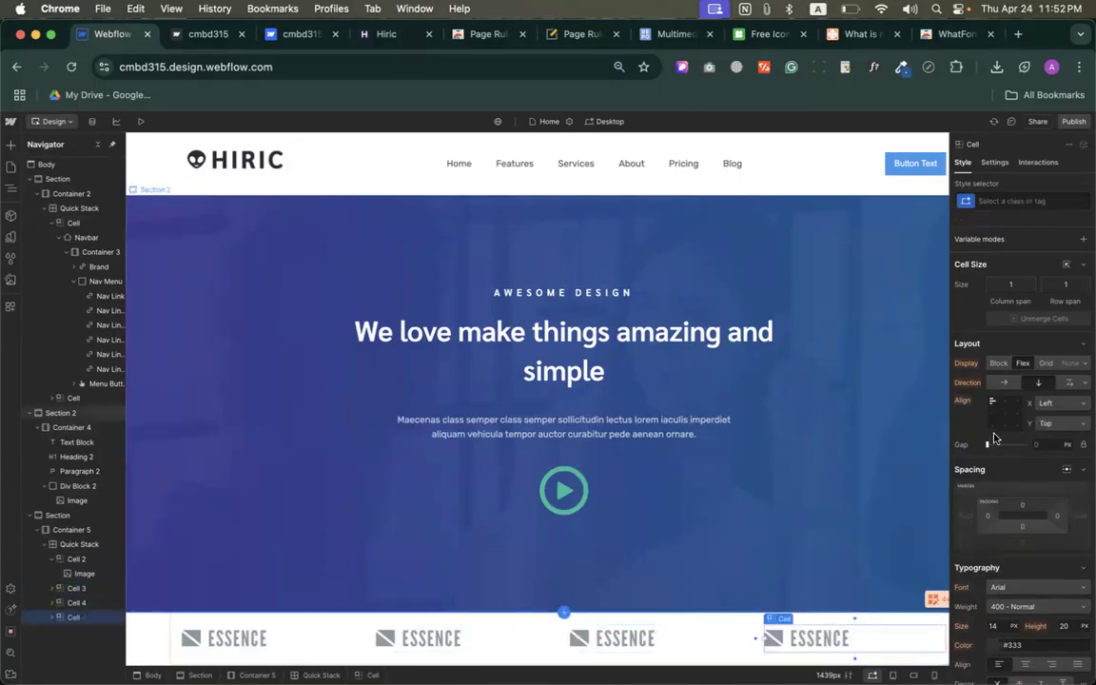
{"action": "left_click", "coordinate": [697, 646]}
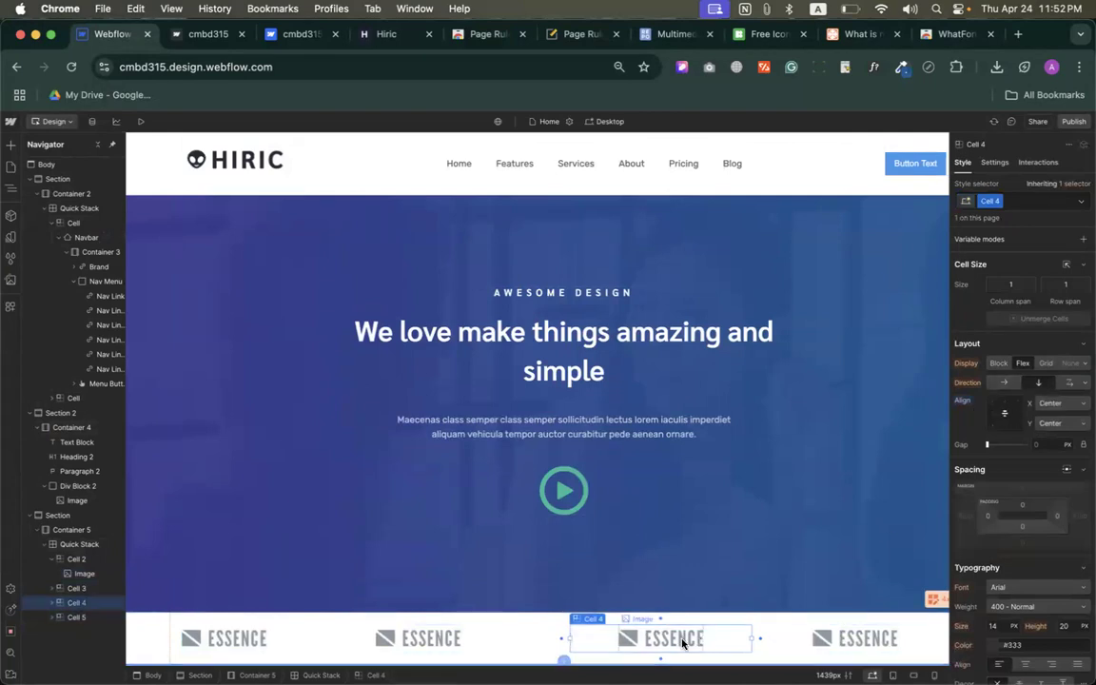
{"action": "left_click", "coordinate": [513, 631]}
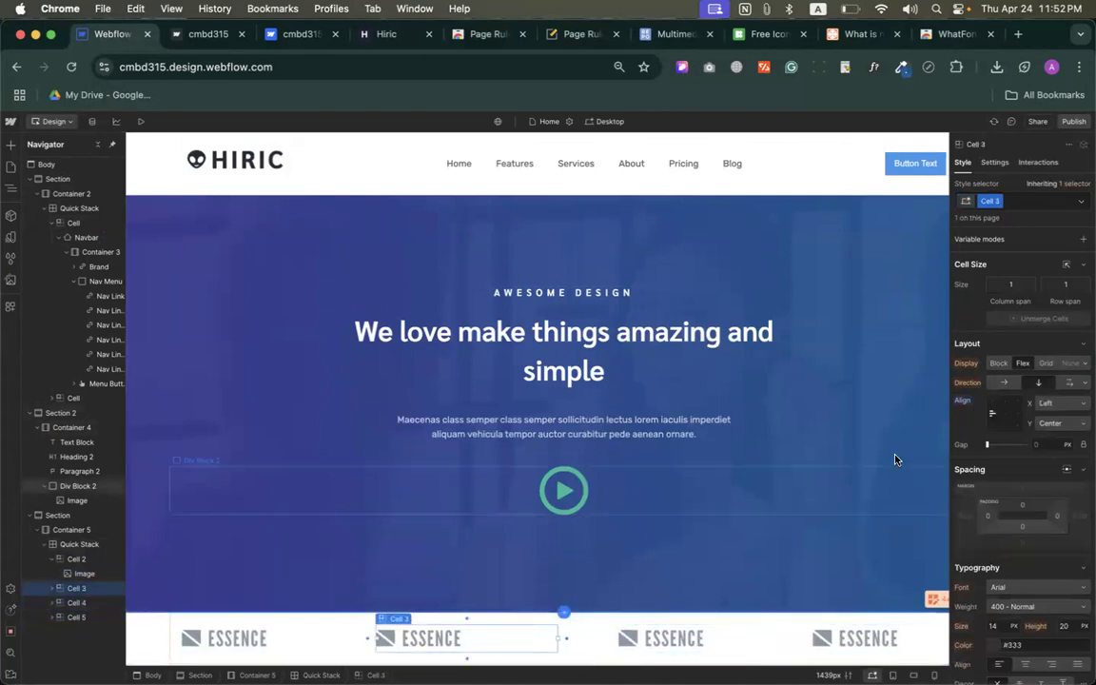
{"action": "left_click", "coordinate": [999, 415]}
{"action": "left_click", "coordinate": [325, 651]}
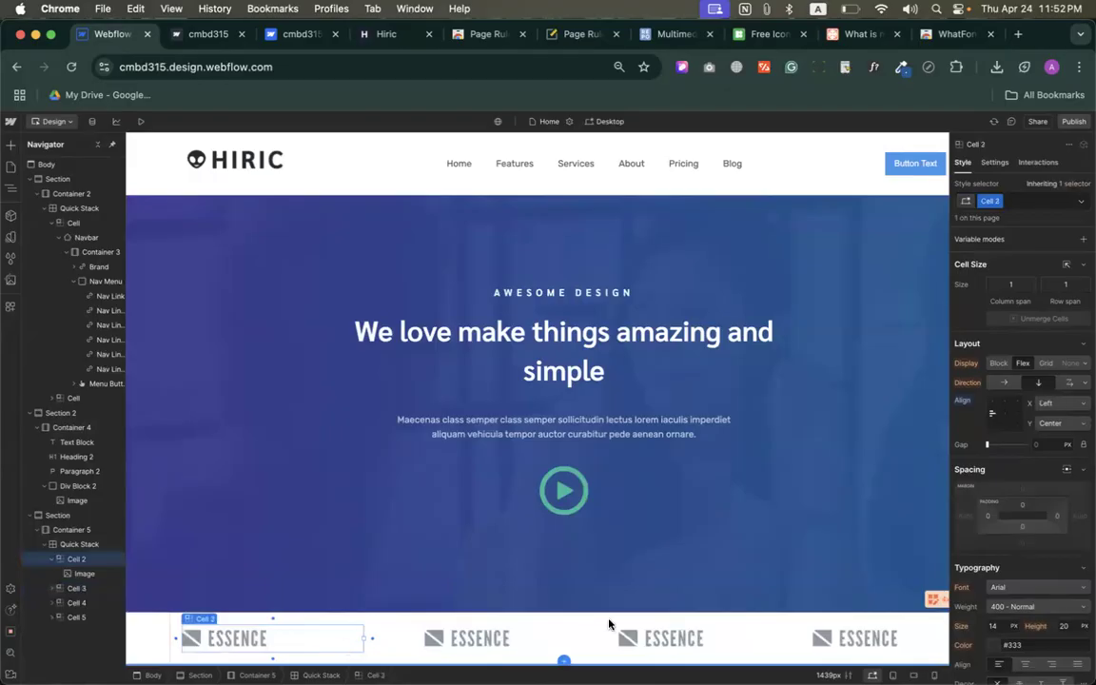
{"action": "left_click", "coordinate": [1006, 413]}
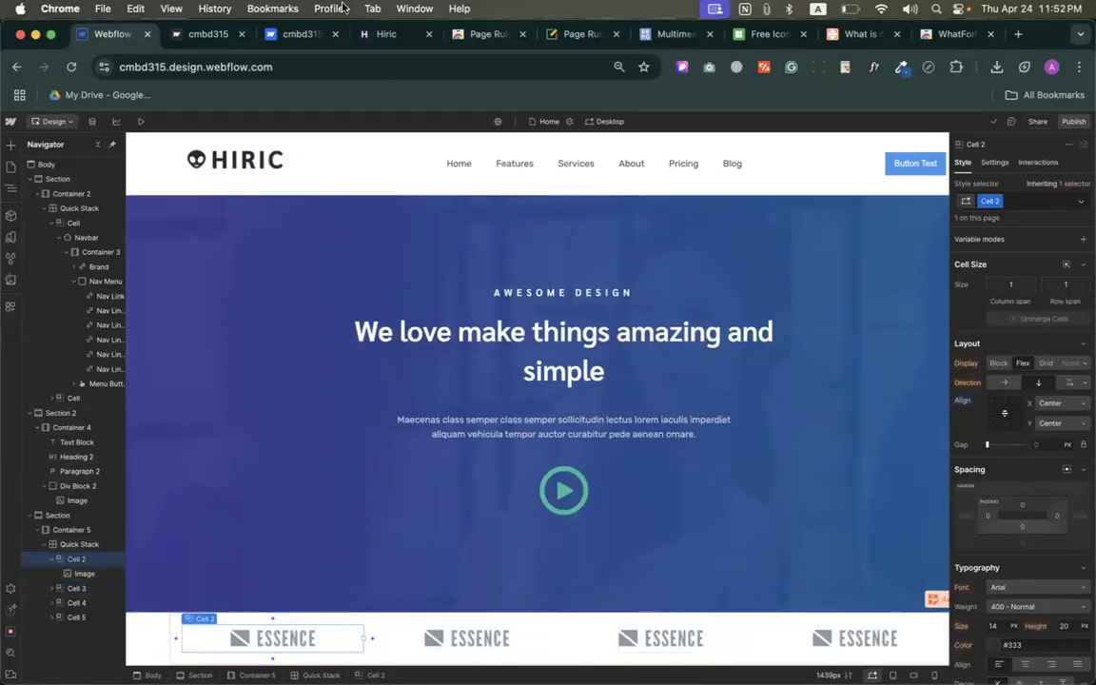
Switch to the Hiric reference page and download its Black Swan logo image
{"action": "left_click", "coordinate": [204, 34]}
{"action": "scroll", "coordinate": [419, 438], "scroll_direction": "down", "scroll_amount": 1}
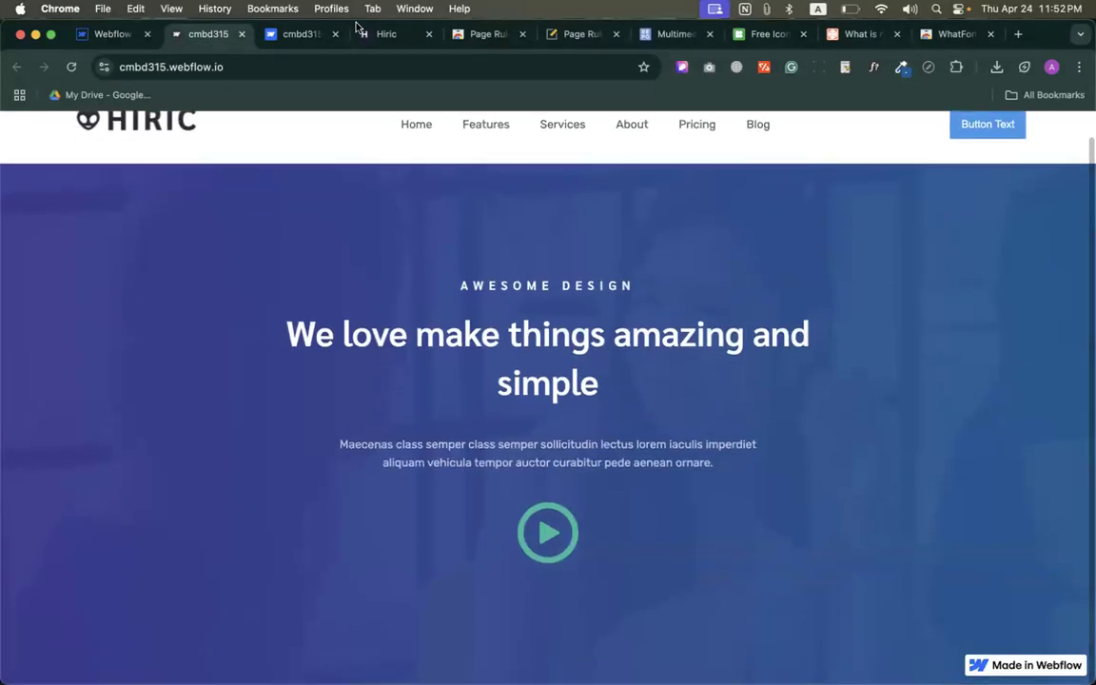
{"action": "left_click", "coordinate": [381, 34]}
{"action": "scroll", "coordinate": [257, 504], "scroll_direction": "down", "scroll_amount": 4}
{"action": "scroll", "coordinate": [298, 473], "scroll_direction": "up", "scroll_amount": 5}
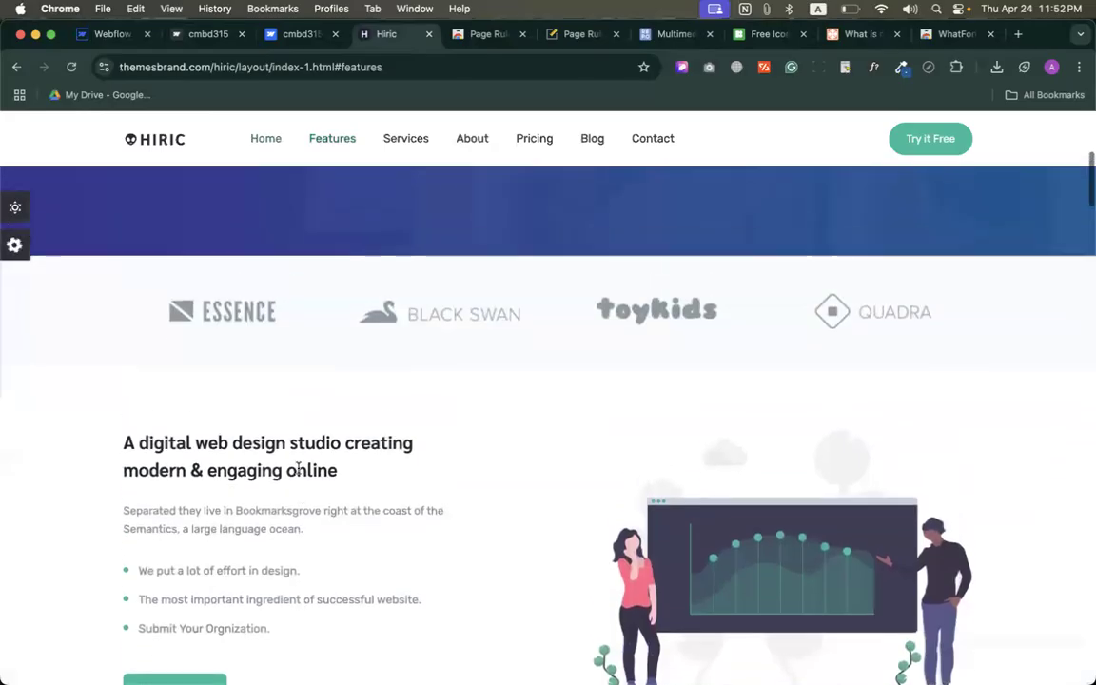
{"action": "right_click", "coordinate": [458, 325]}
{"action": "left_click", "coordinate": [480, 345]}
{"action": "key", "text": "Return"}
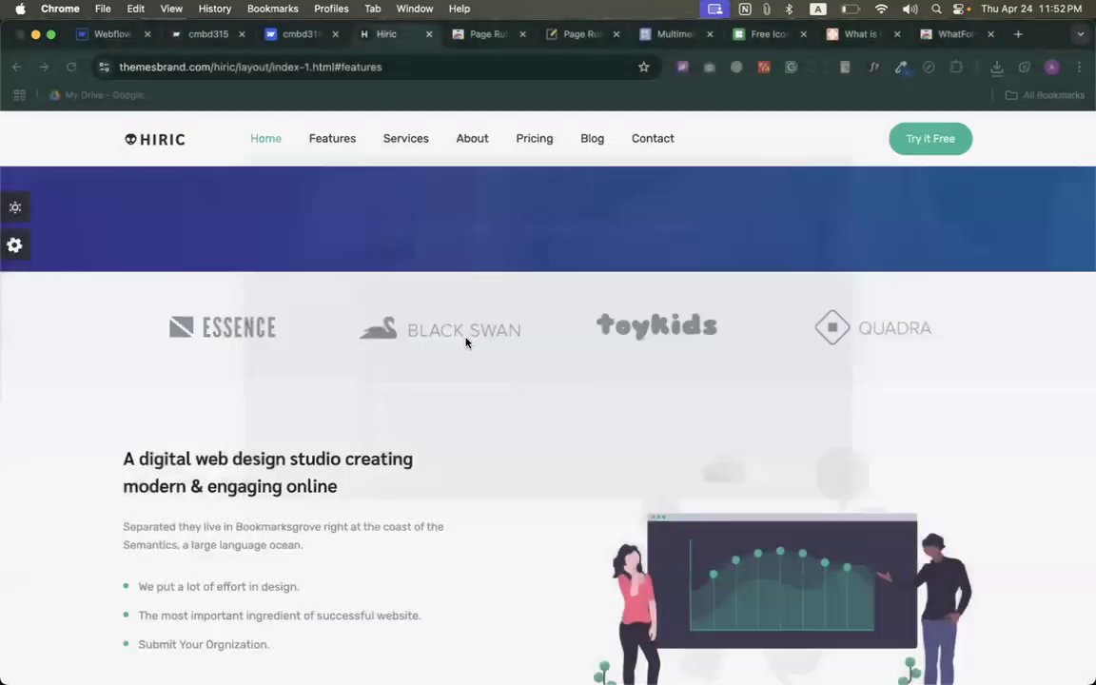
Back in Webflow, add the downloaded 2 (1).png to the assets and use it as the second cell's image
{"action": "key", "text": "super+1"}
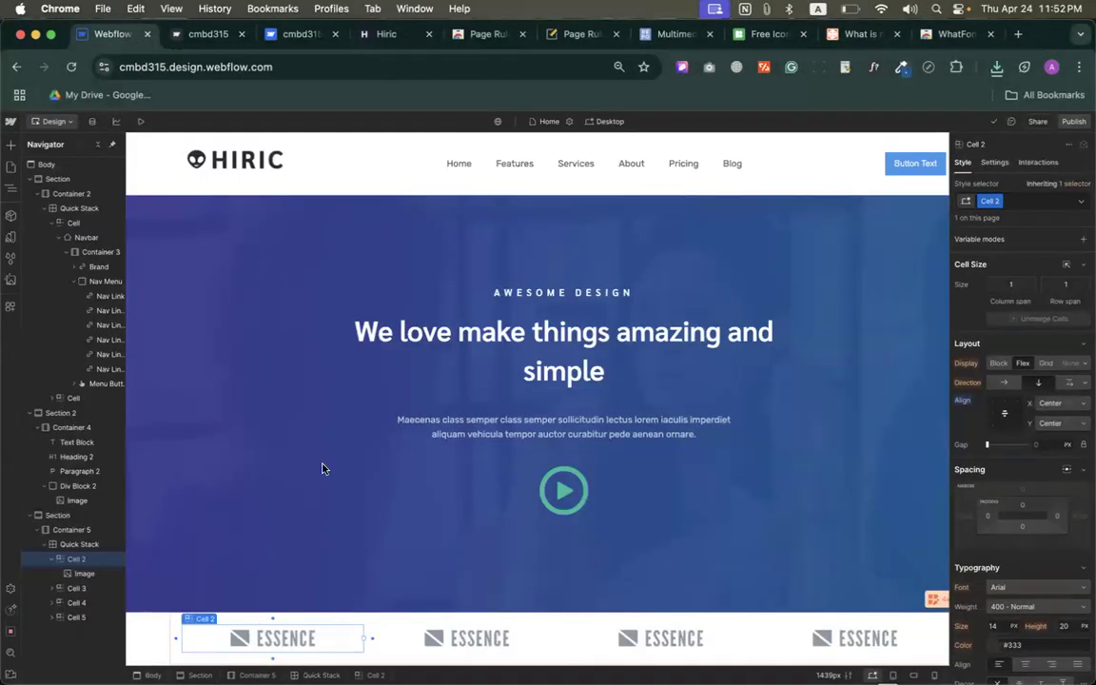
{"action": "left_click", "coordinate": [446, 635]}
{"action": "double_click", "coordinate": [446, 635]}
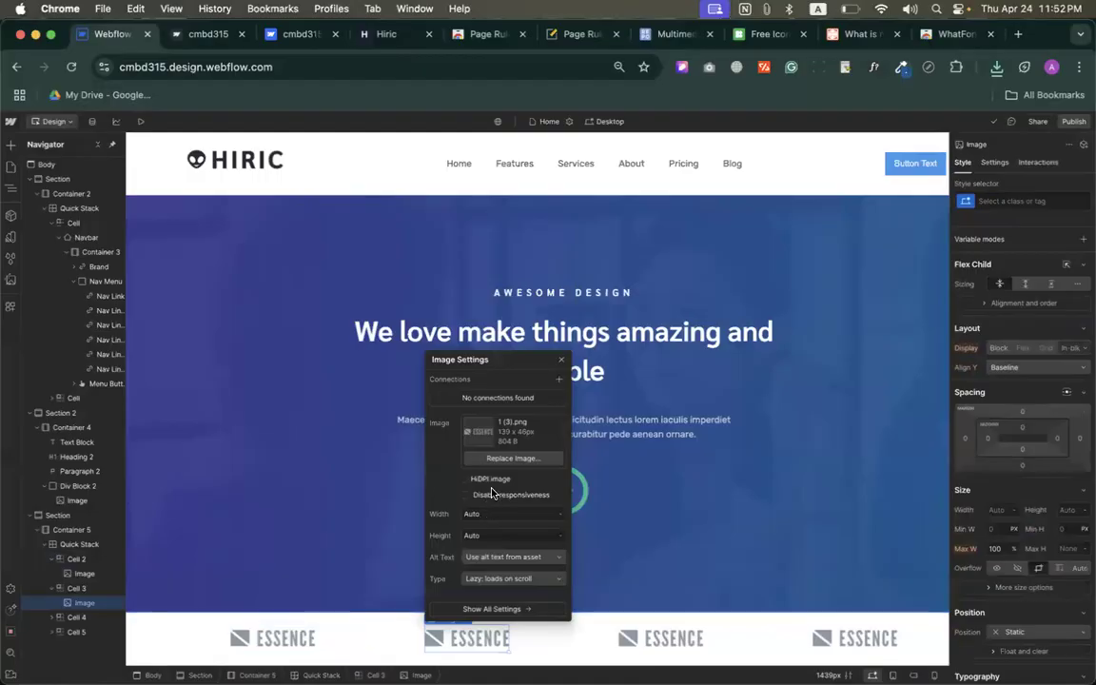
{"action": "left_click", "coordinate": [492, 460]}
{"action": "left_click", "coordinate": [996, 67]}
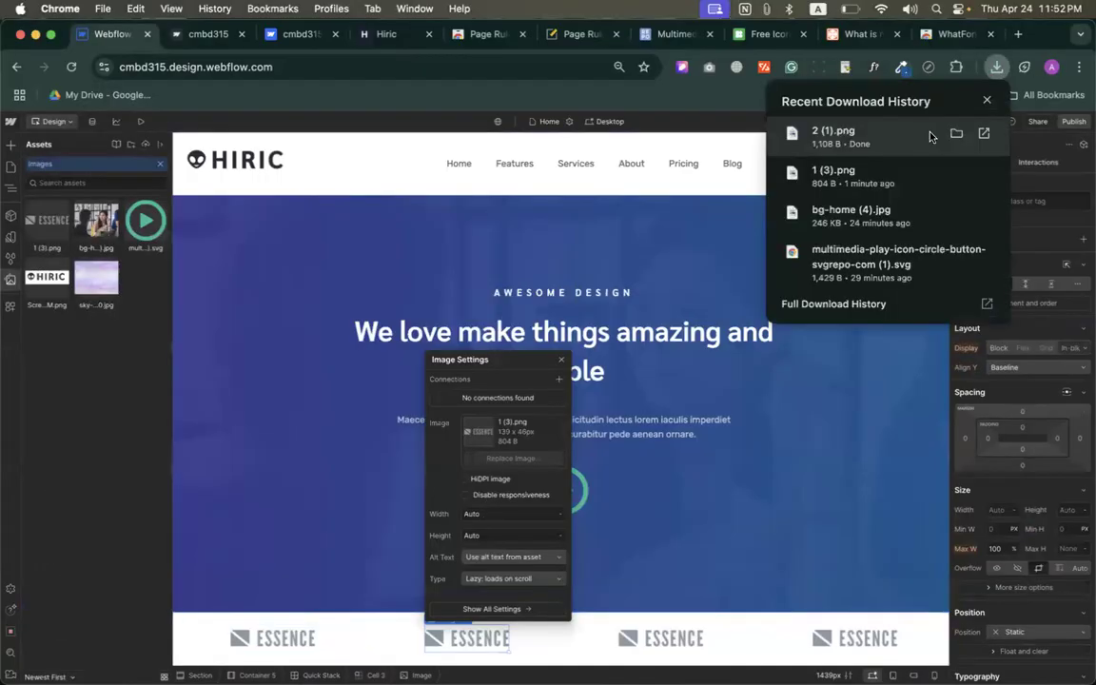
{"action": "left_click_drag", "start_coordinate": [404, 199], "coordinate": [161, 313]}
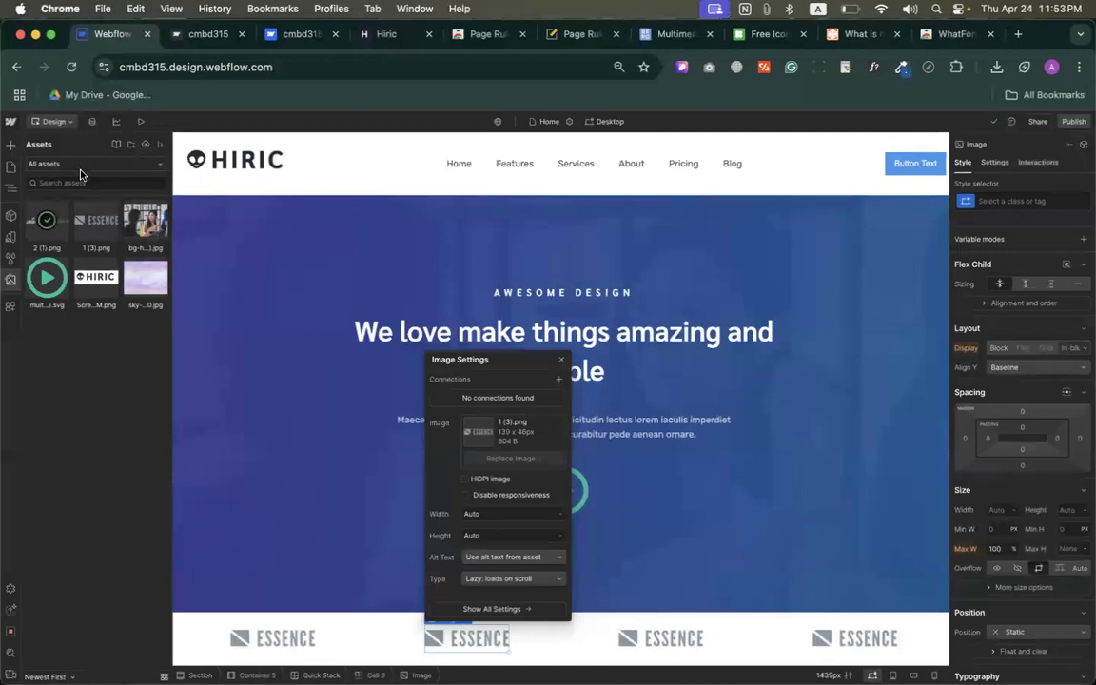
{"action": "left_click", "coordinate": [40, 211]}
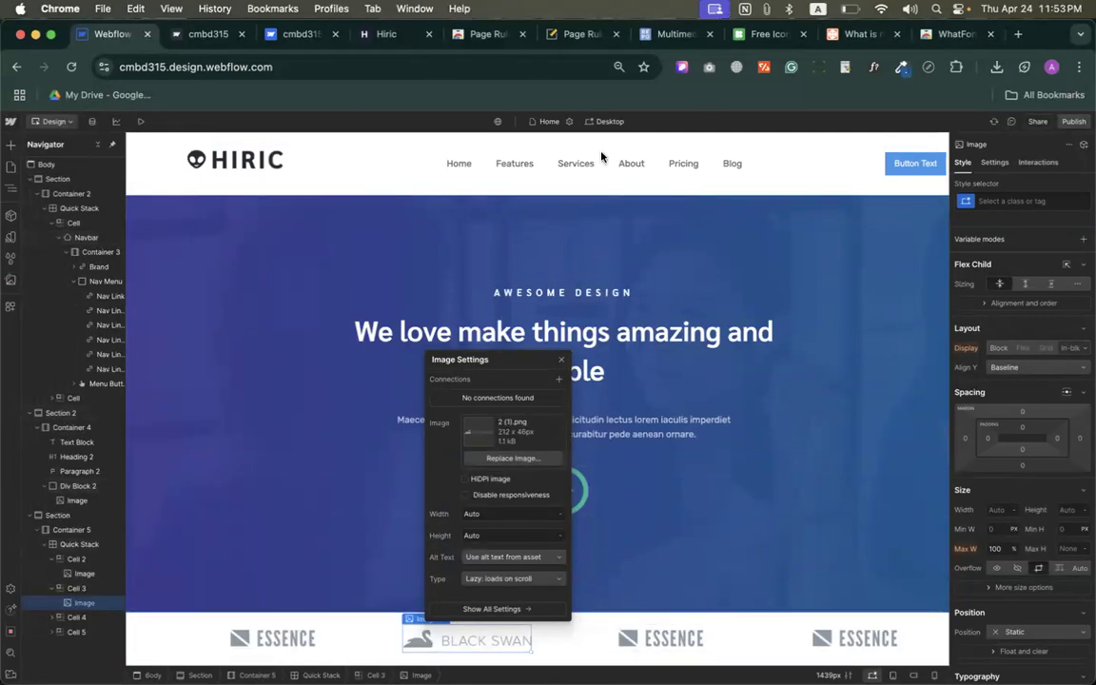
Set the logo strip section's top and bottom padding to 50 px, using the Hiric page's strip as reference
{"action": "left_click", "coordinate": [159, 656]}
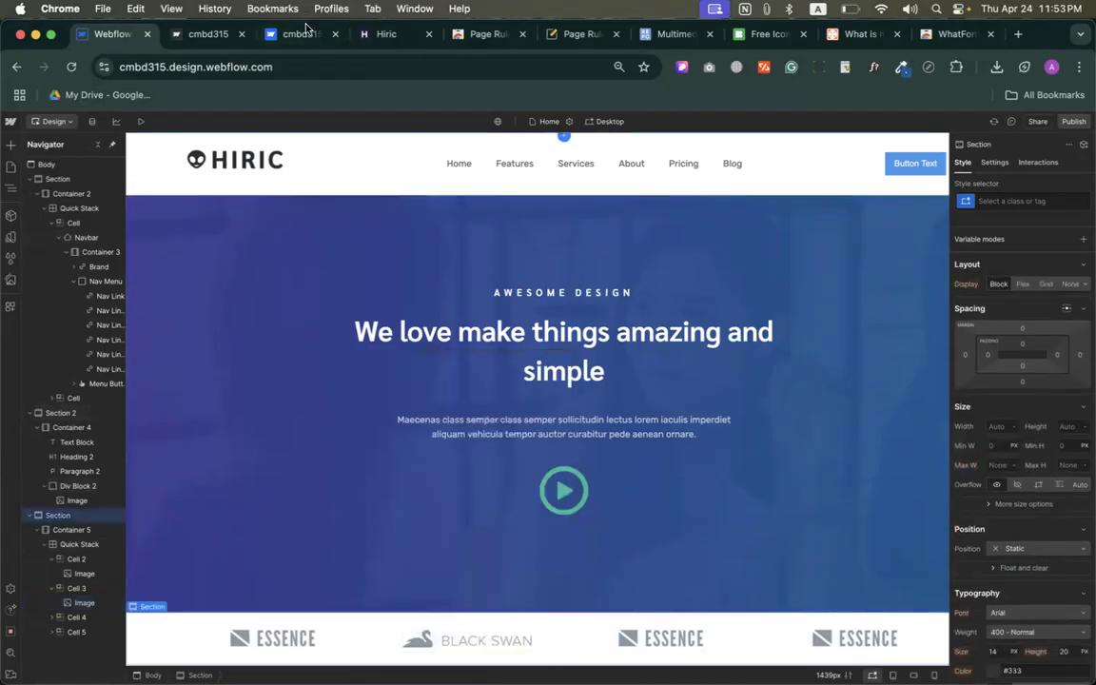
{"action": "left_click", "coordinate": [380, 34]}
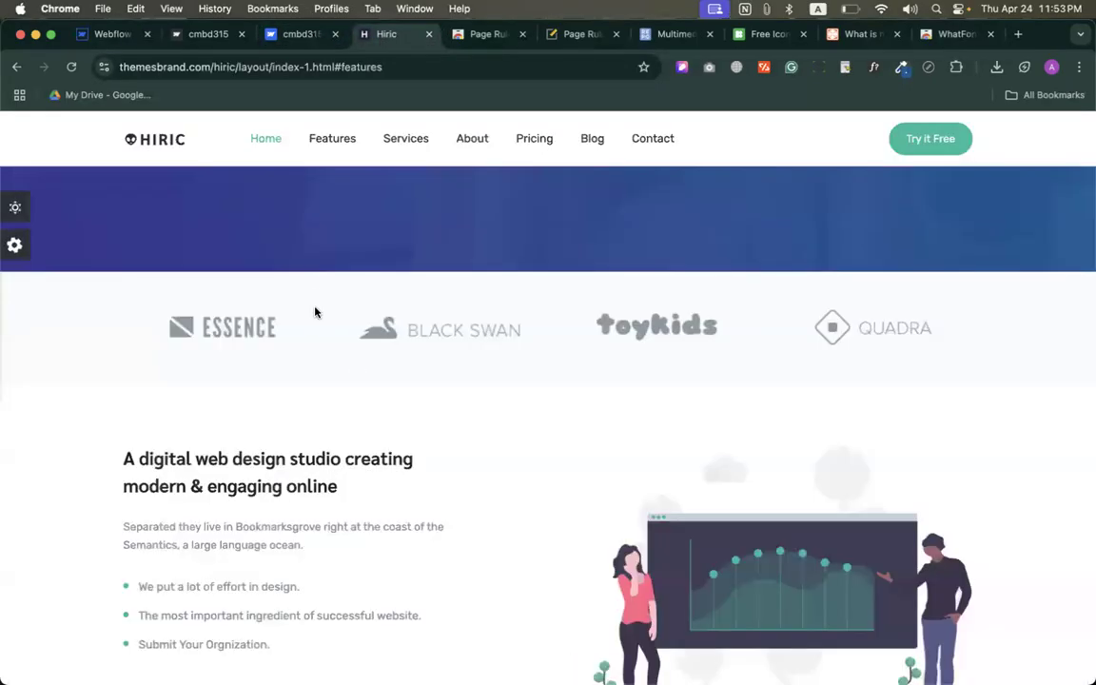
{"action": "left_click", "coordinate": [107, 34]}
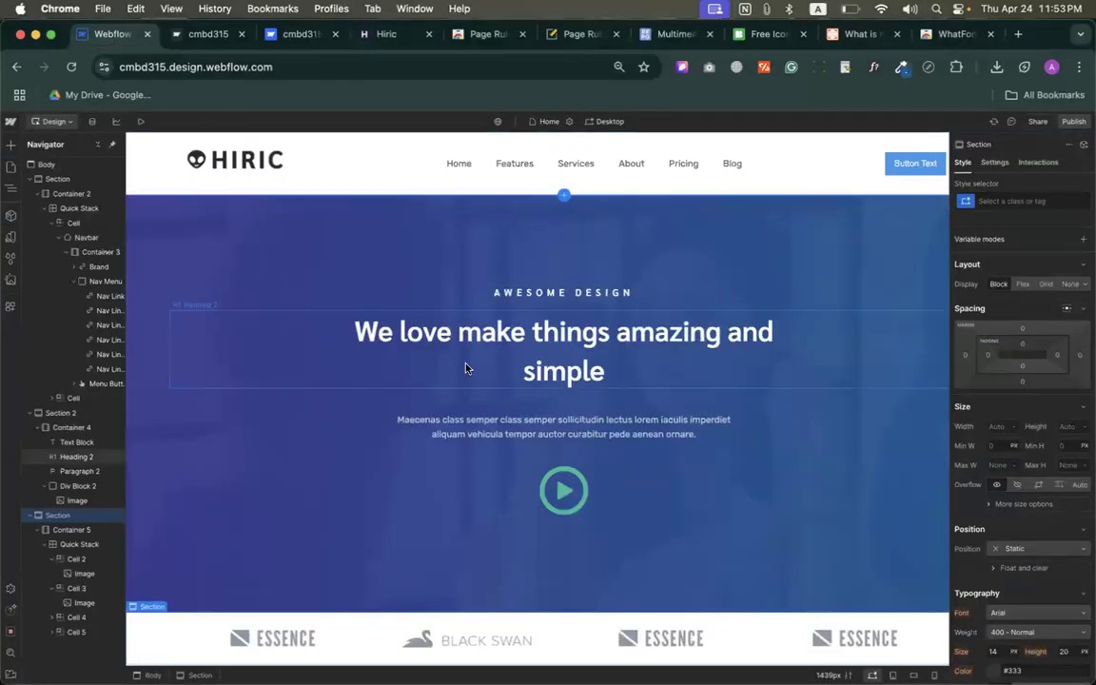
{"action": "left_click", "coordinate": [1019, 347]}
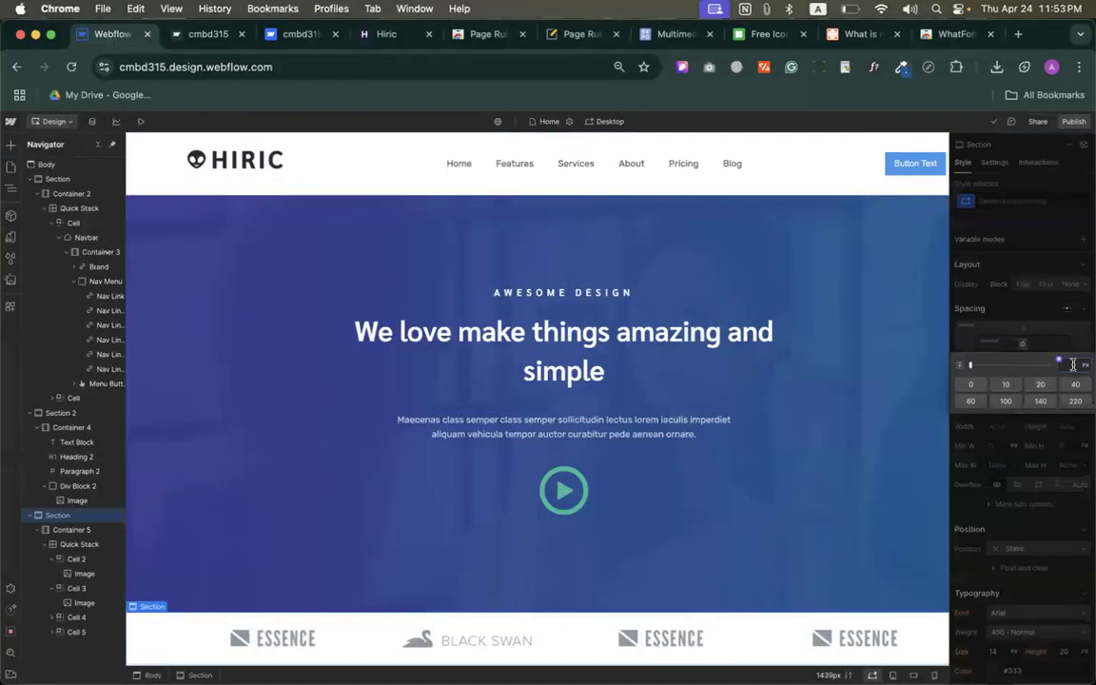
{"action": "key", "text": "Escape"}
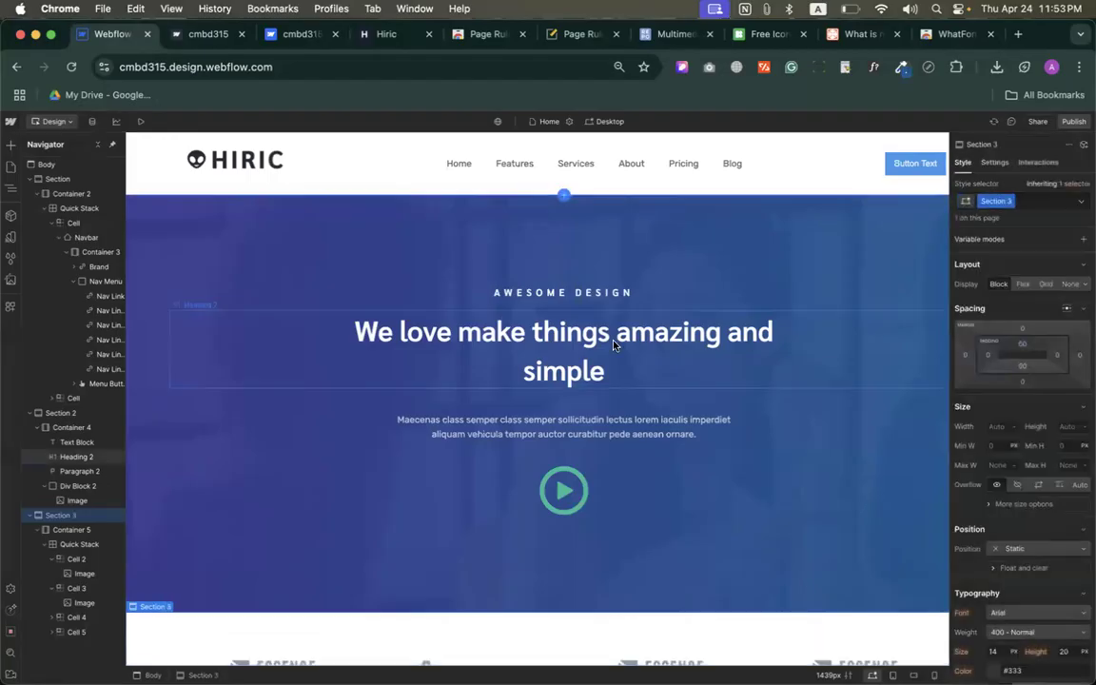
{"action": "scroll", "coordinate": [612, 333], "scroll_direction": "down", "scroll_amount": 1}
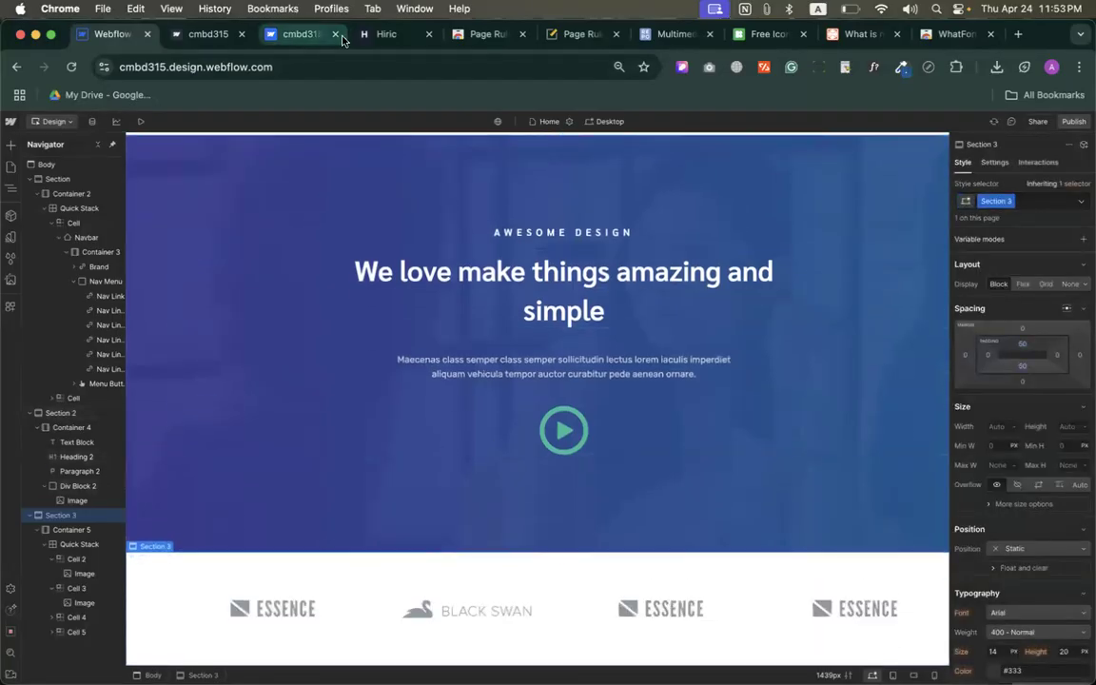
Try to sample the logo strip's background color on the Hiric page and apply it to the Webflow logo section
{"action": "left_click", "coordinate": [384, 37]}
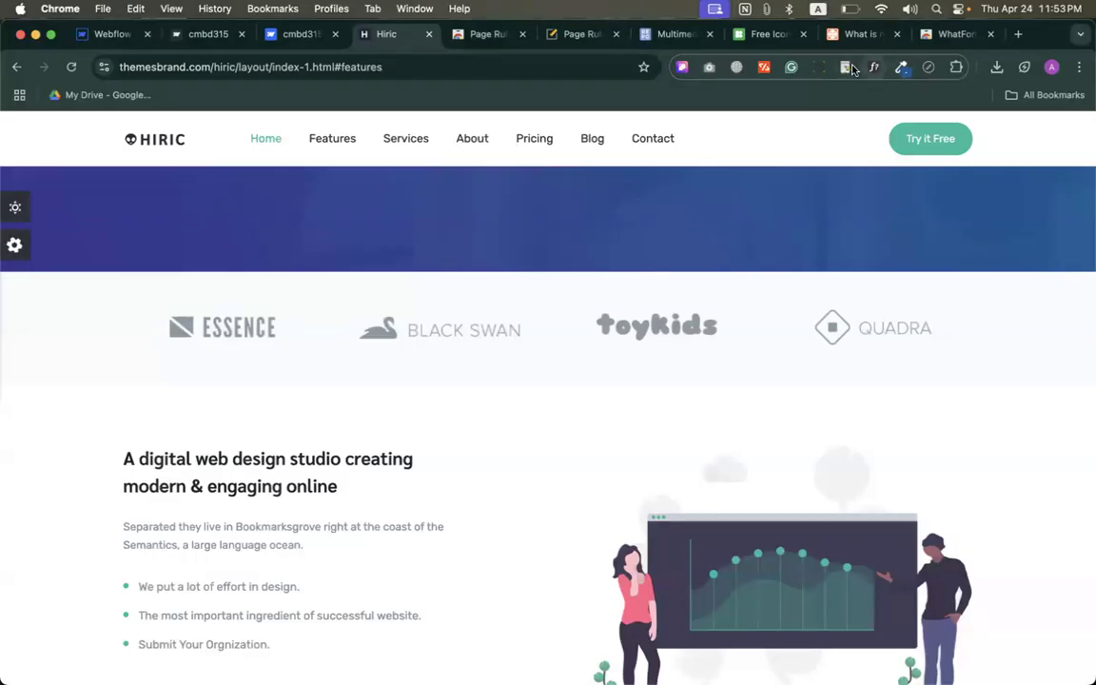
{"action": "left_click", "coordinate": [902, 69]}
{"action": "left_click", "coordinate": [829, 89]}
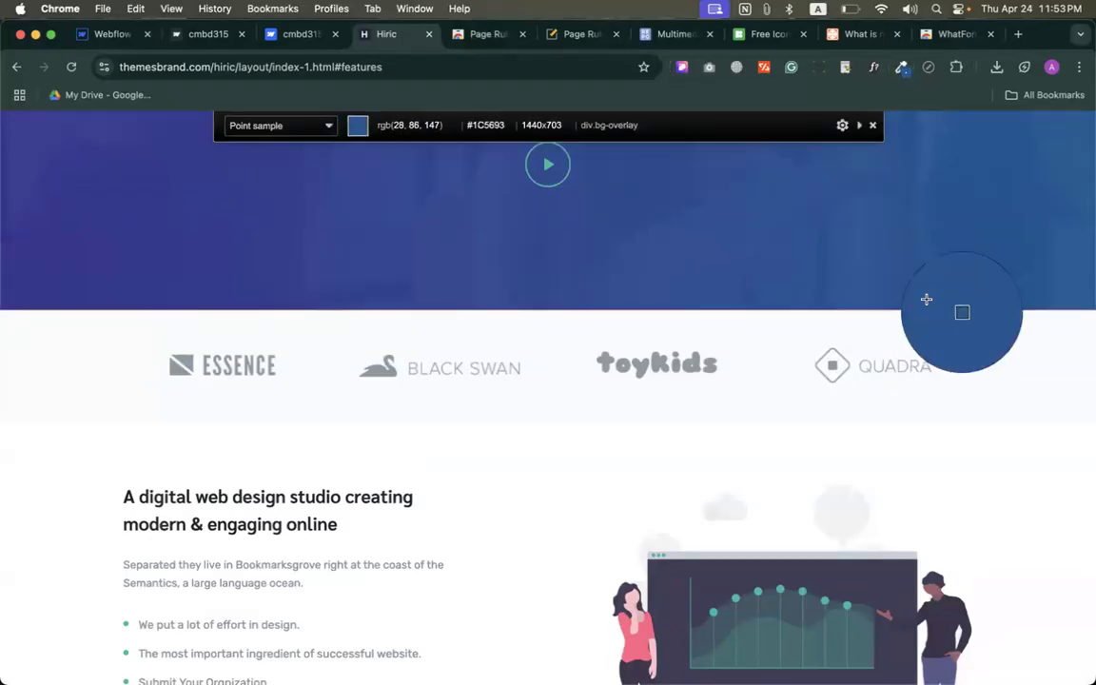
{"action": "left_click", "coordinate": [972, 324]}
{"action": "left_click", "coordinate": [114, 35]}
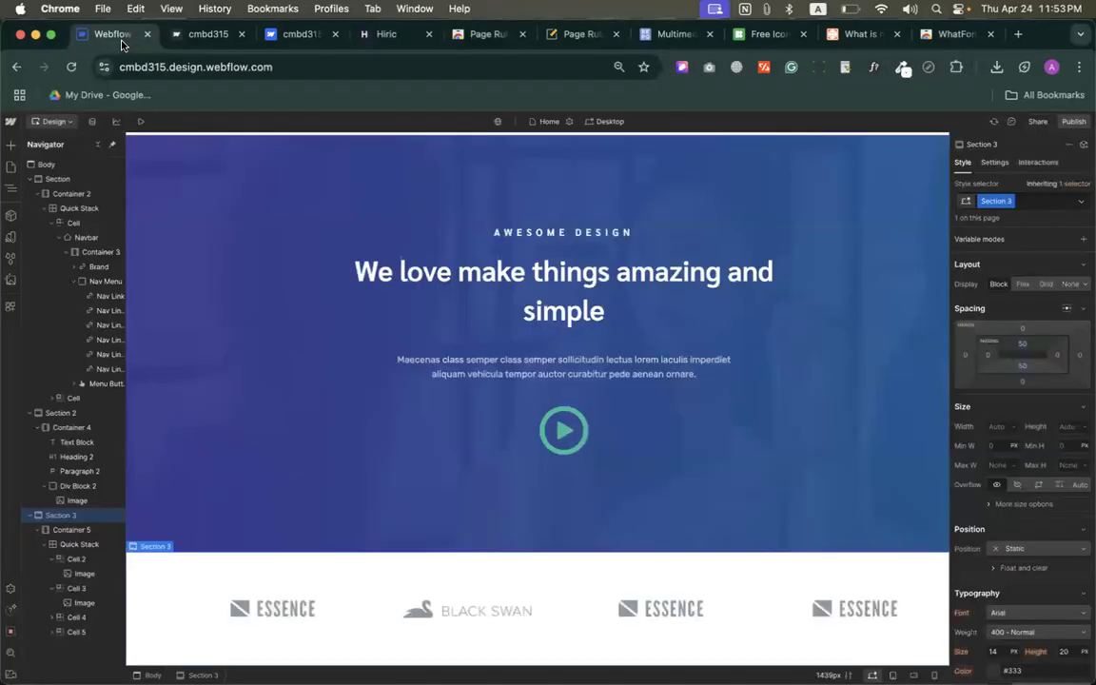
{"action": "scroll", "coordinate": [1010, 538], "scroll_direction": "down", "scroll_amount": 2}
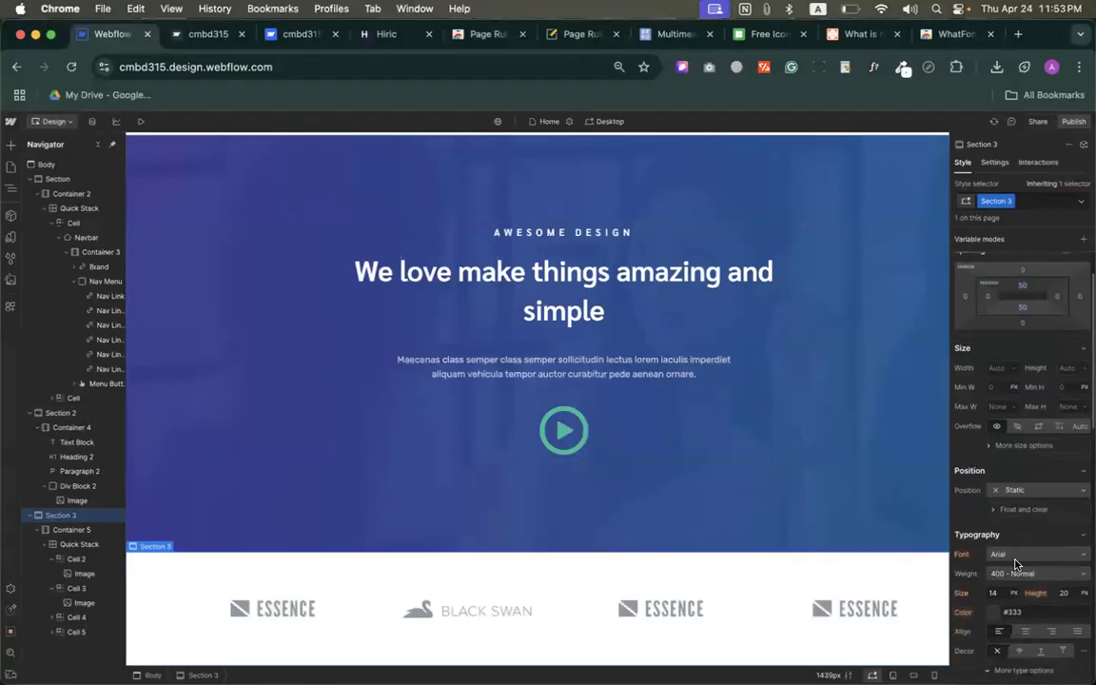
{"action": "scroll", "coordinate": [1010, 468], "scroll_direction": "down", "scroll_amount": 5}
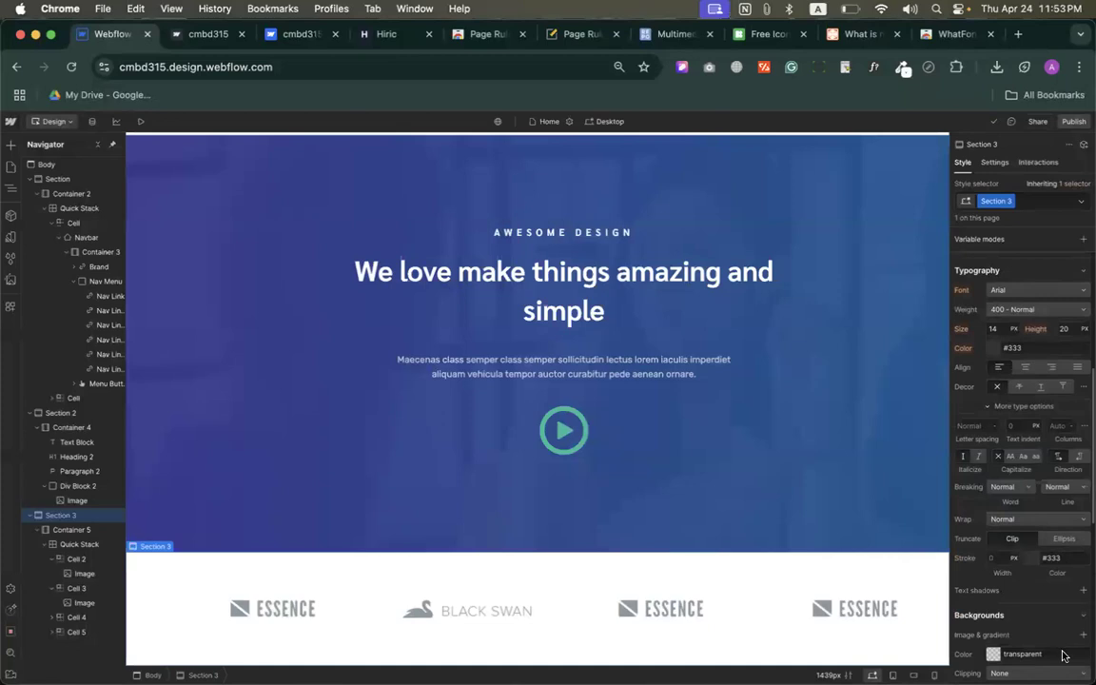
{"action": "left_click", "coordinate": [1029, 653]}
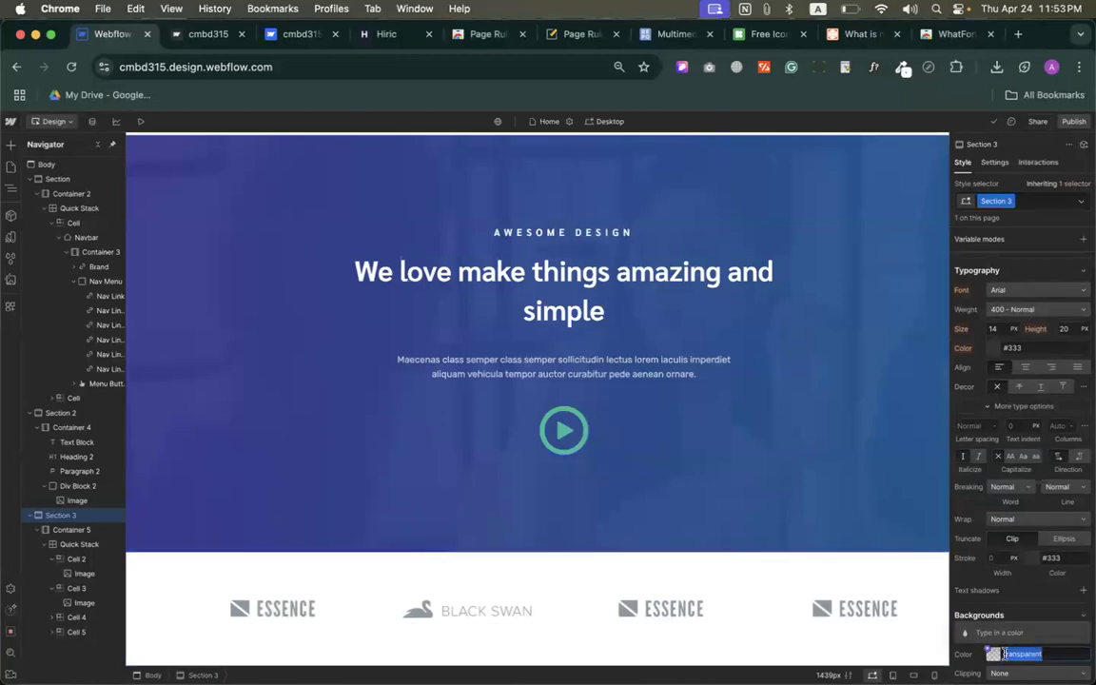
{"action": "key", "text": "super+x"}
Sample the Hiric logo strip's background color again and set the Webflow logo section's background color to #fafbfe
{"action": "left_click", "coordinate": [372, 35]}
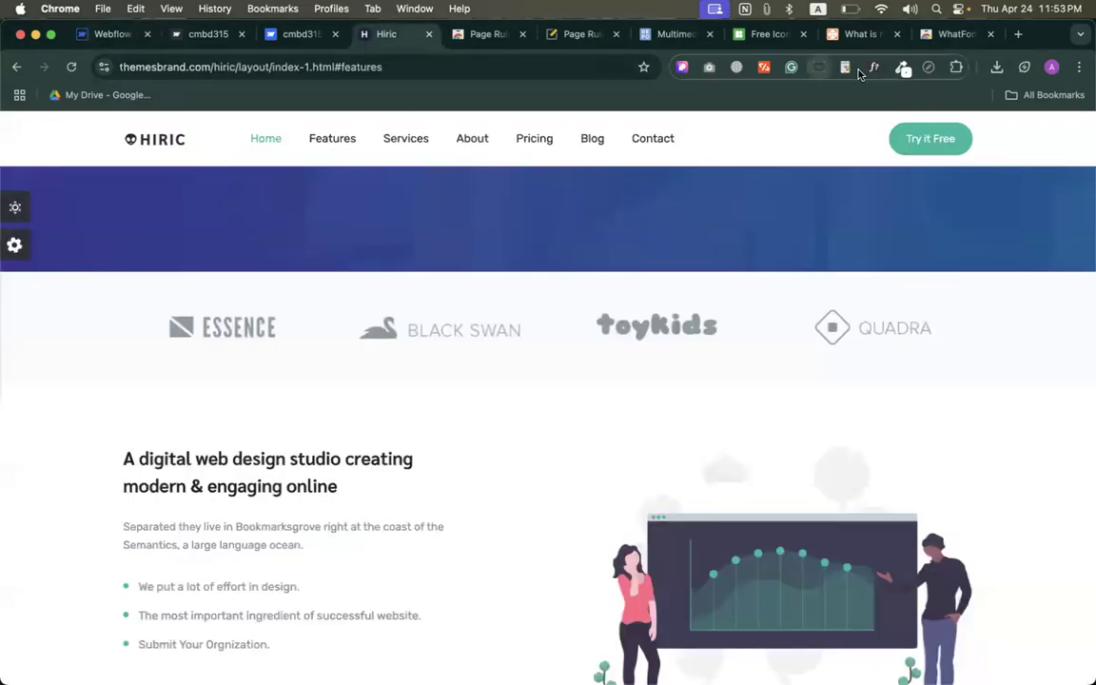
{"action": "left_click", "coordinate": [901, 69]}
{"action": "left_click", "coordinate": [800, 90]}
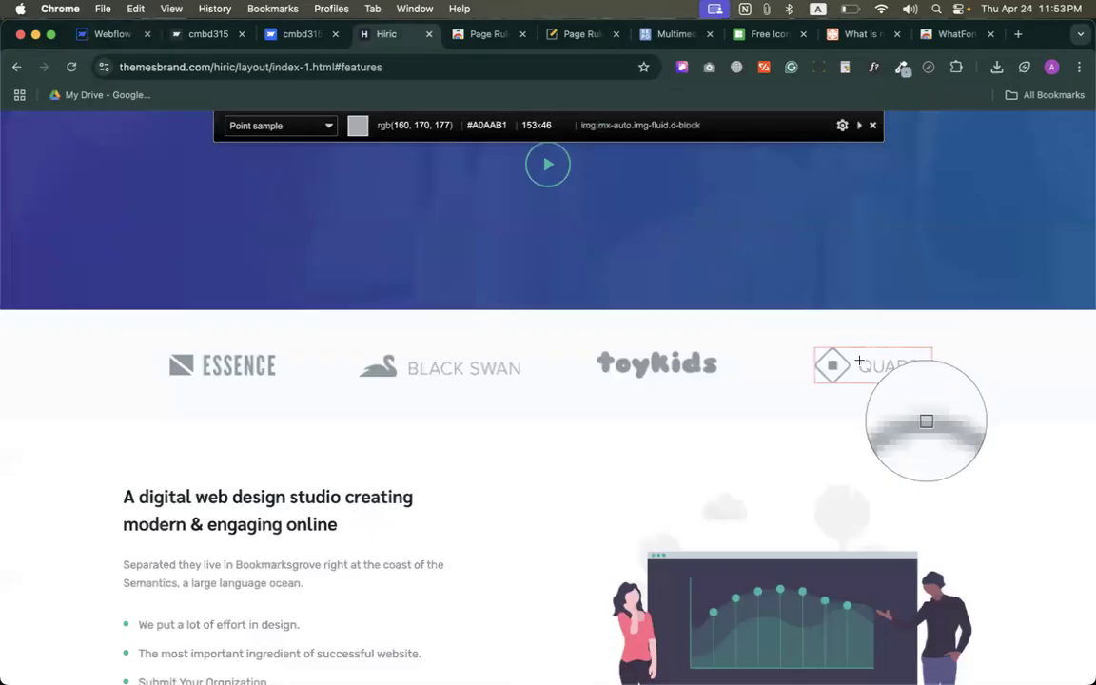
{"action": "left_click", "coordinate": [756, 396]}
{"action": "left_click", "coordinate": [109, 34]}
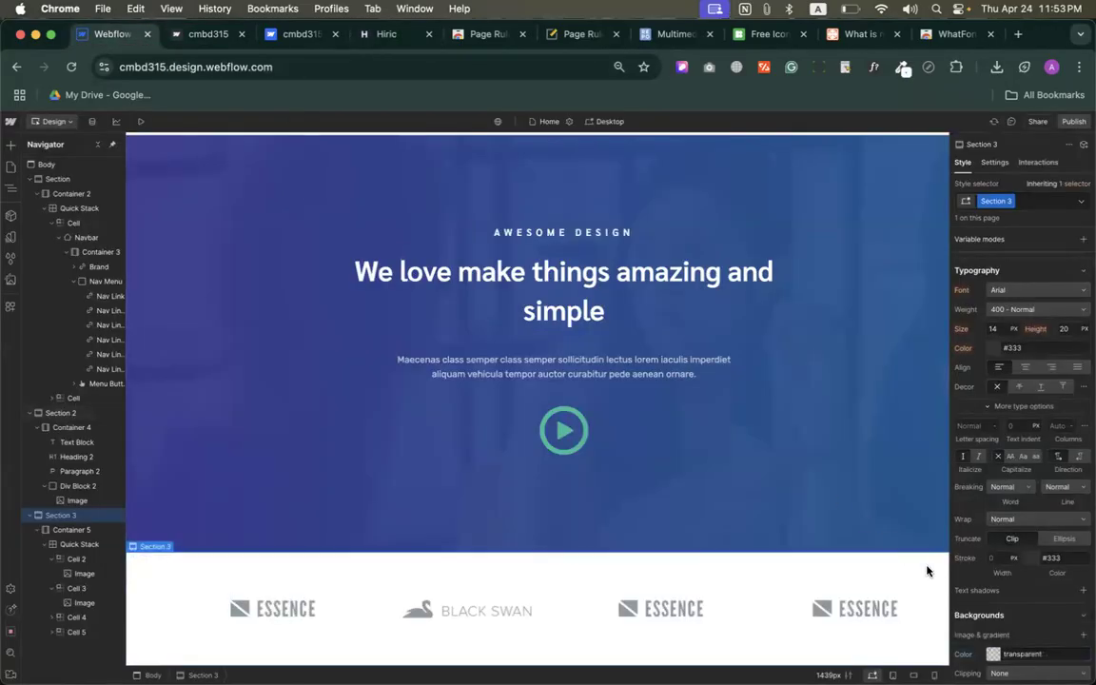
{"action": "left_click", "coordinate": [1027, 653]}
{"action": "key", "text": "cmd+v"}
{"action": "scroll", "coordinate": [242, 462], "scroll_direction": "up", "scroll_amount": 2}
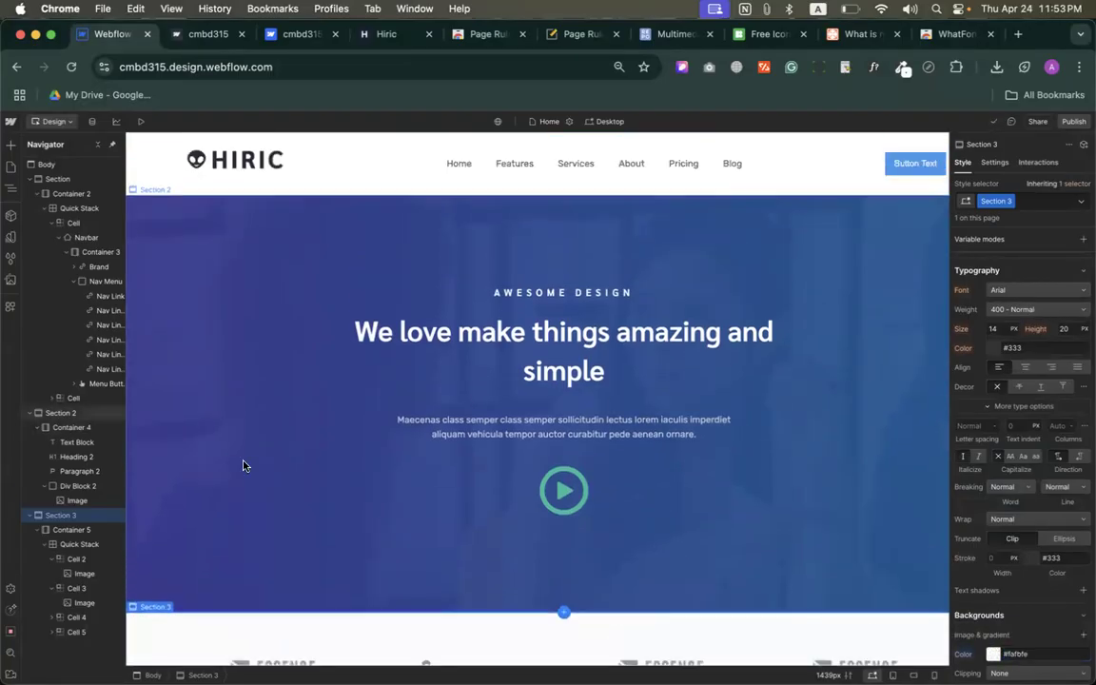
{"action": "scroll", "coordinate": [266, 428], "scroll_direction": "down", "scroll_amount": 2}
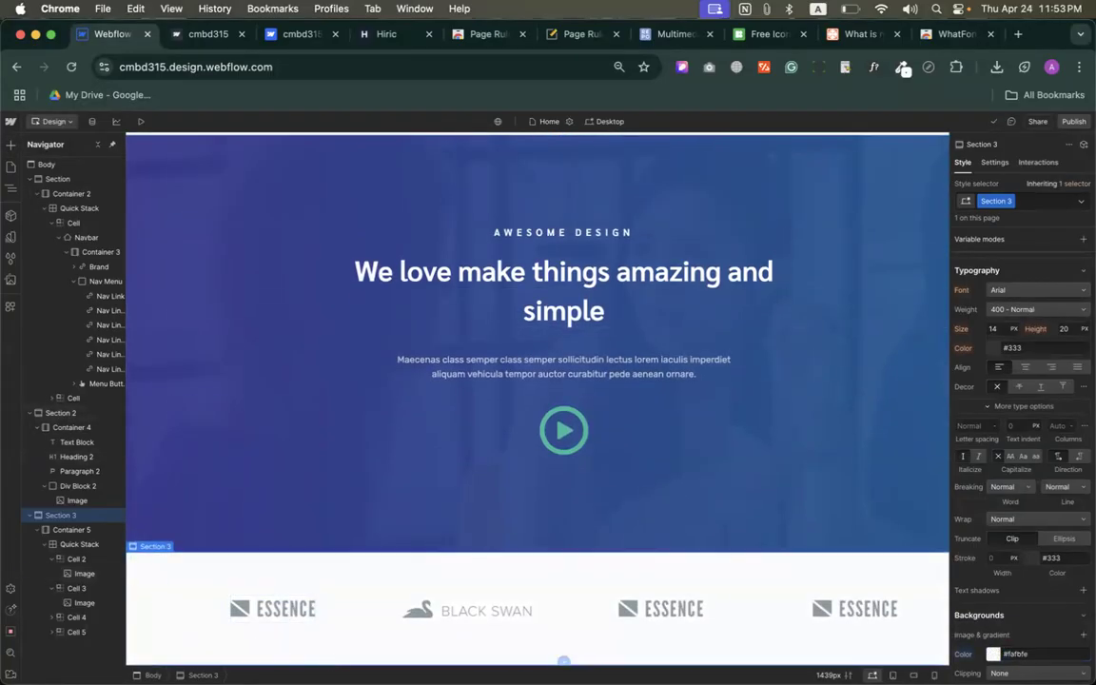
Insert a new section inside the logo strip section and undo the insertion
{"action": "left_click", "coordinate": [11, 146]}
{"action": "left_click_drag", "start_coordinate": [45, 246], "coordinate": [162, 601]}
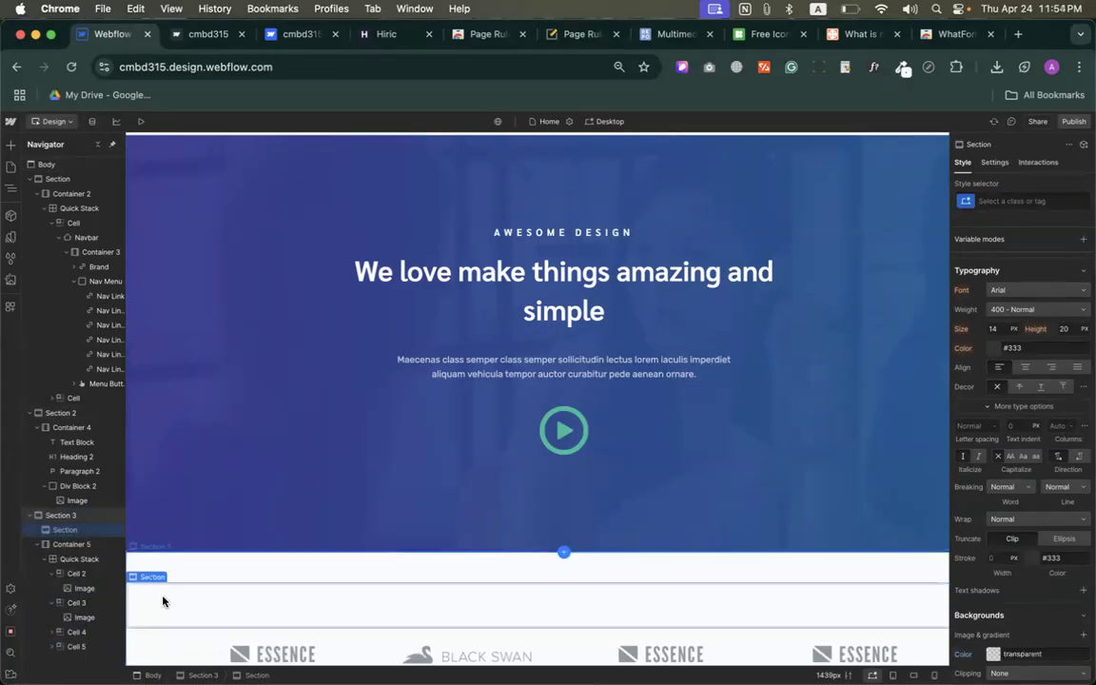
{"action": "key", "text": "super+z"}
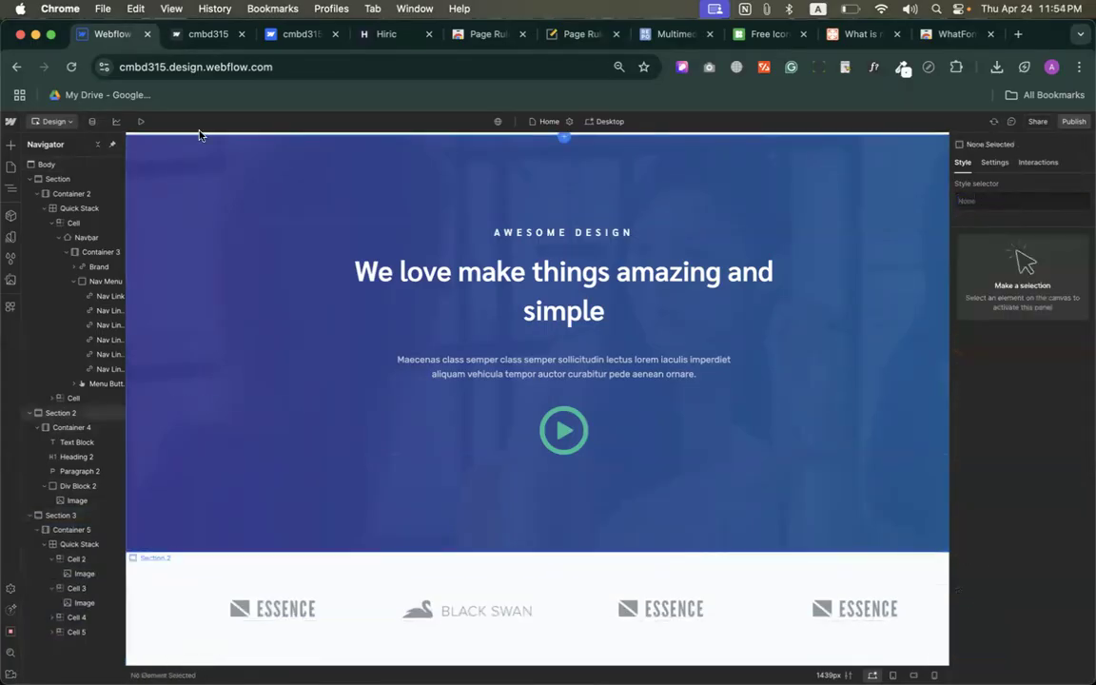
Collapse the existing sections in the element tree and add a new section to the page body after the logo strip
{"action": "left_click", "coordinate": [42, 166]}
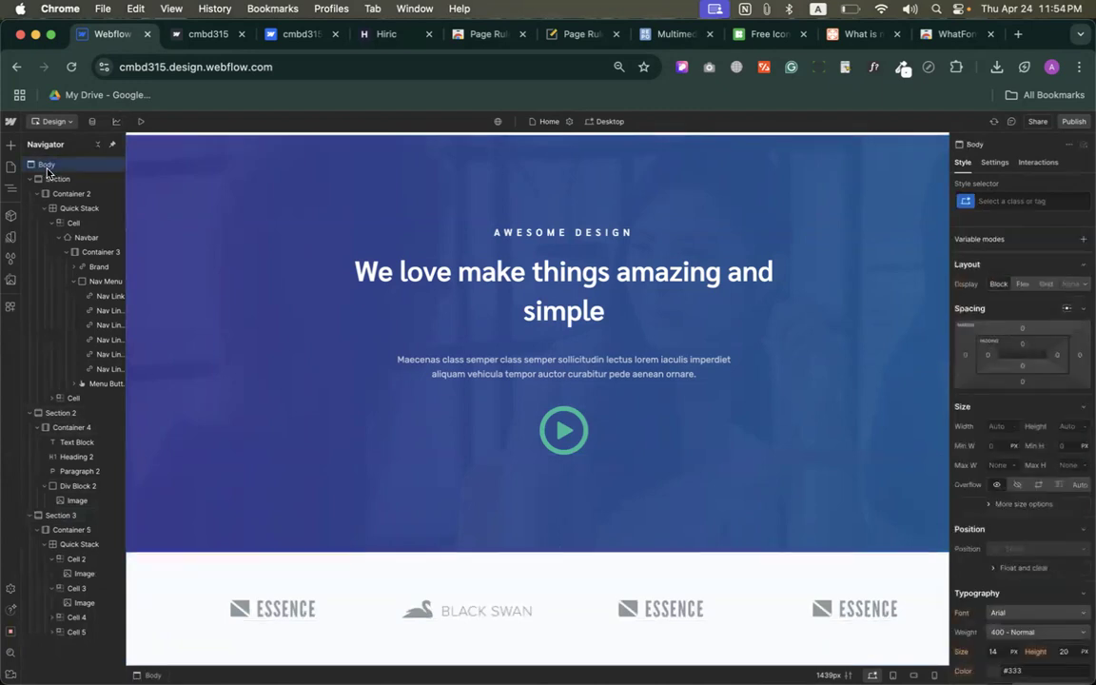
{"action": "left_click", "coordinate": [32, 179]}
{"action": "left_click", "coordinate": [31, 193]}
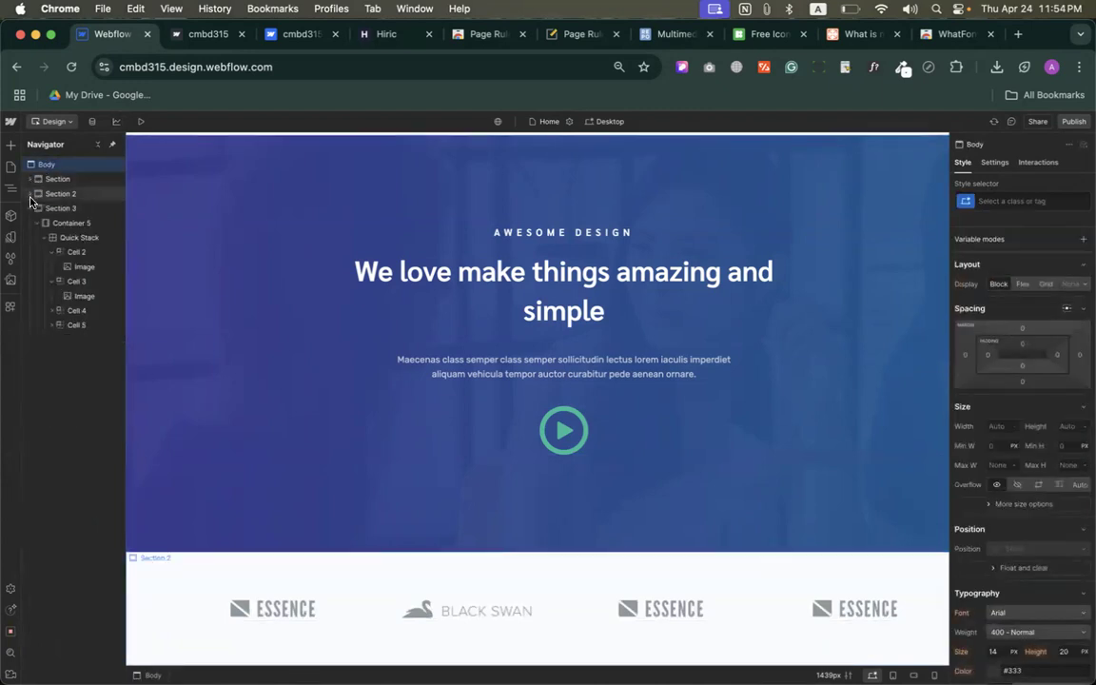
{"action": "left_click", "coordinate": [30, 207]}
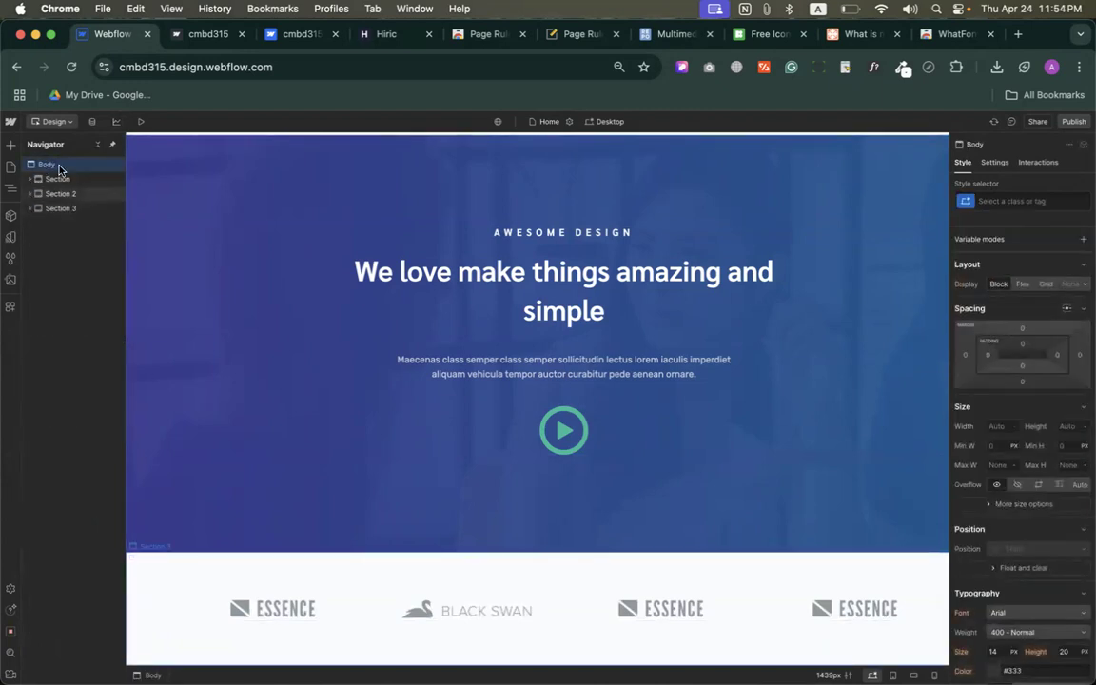
{"action": "left_click", "coordinate": [11, 146]}
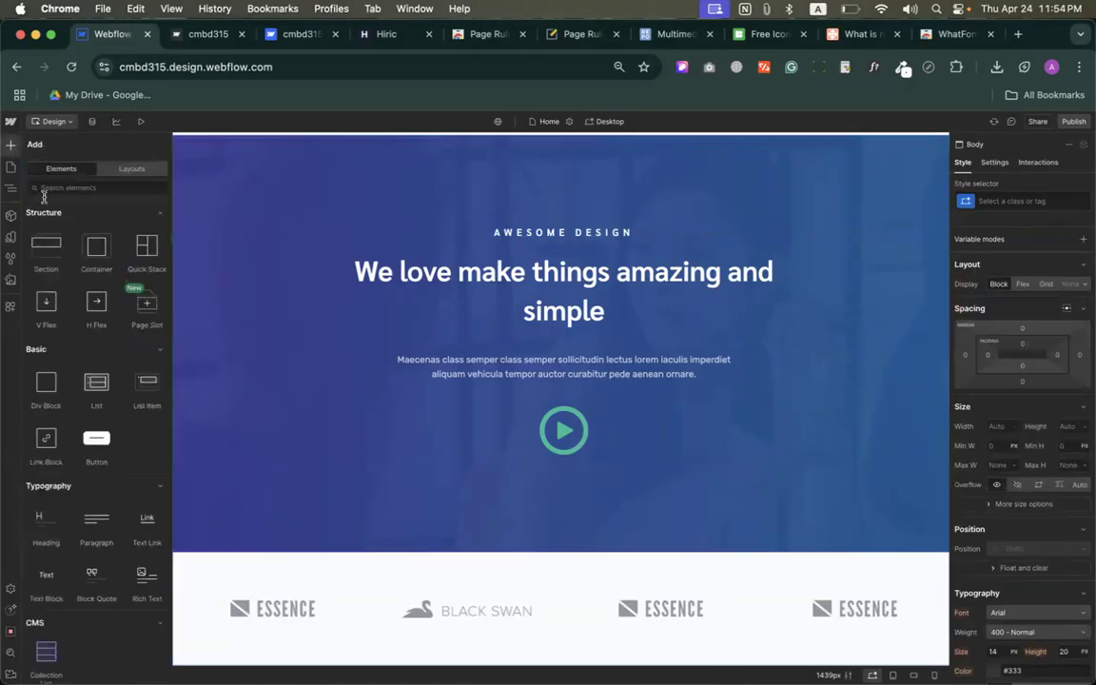
{"action": "left_click", "coordinate": [38, 255]}
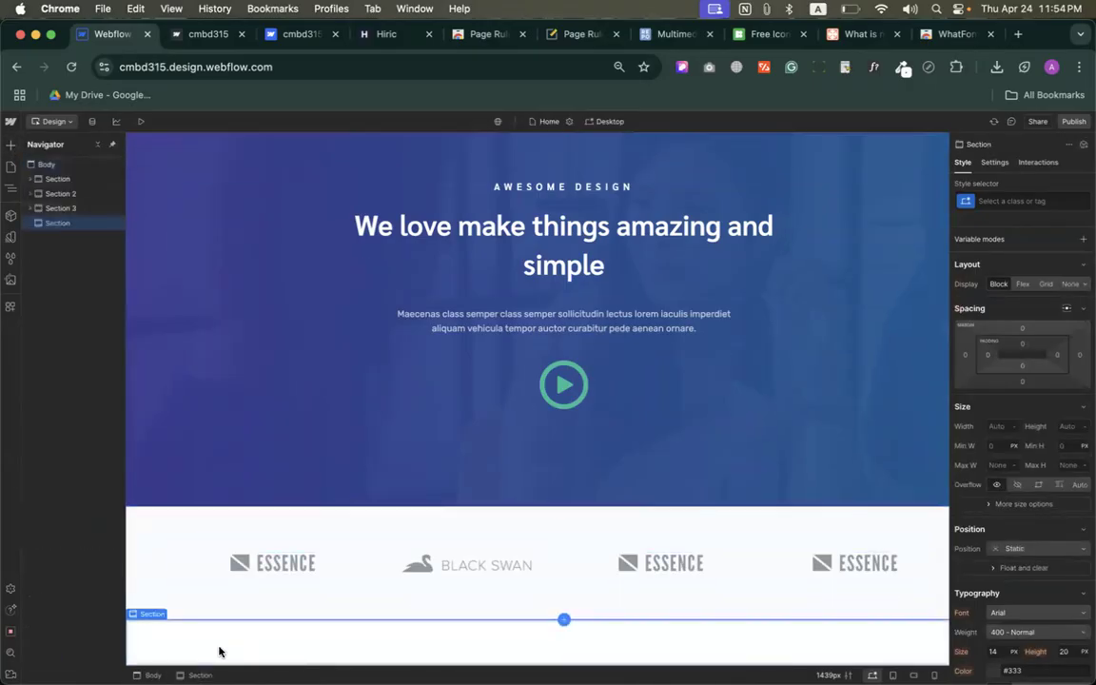
Add a container inside the new section and set its maximum width to 90 vw
{"action": "left_click", "coordinate": [10, 145]}
{"action": "left_click", "coordinate": [94, 259]}
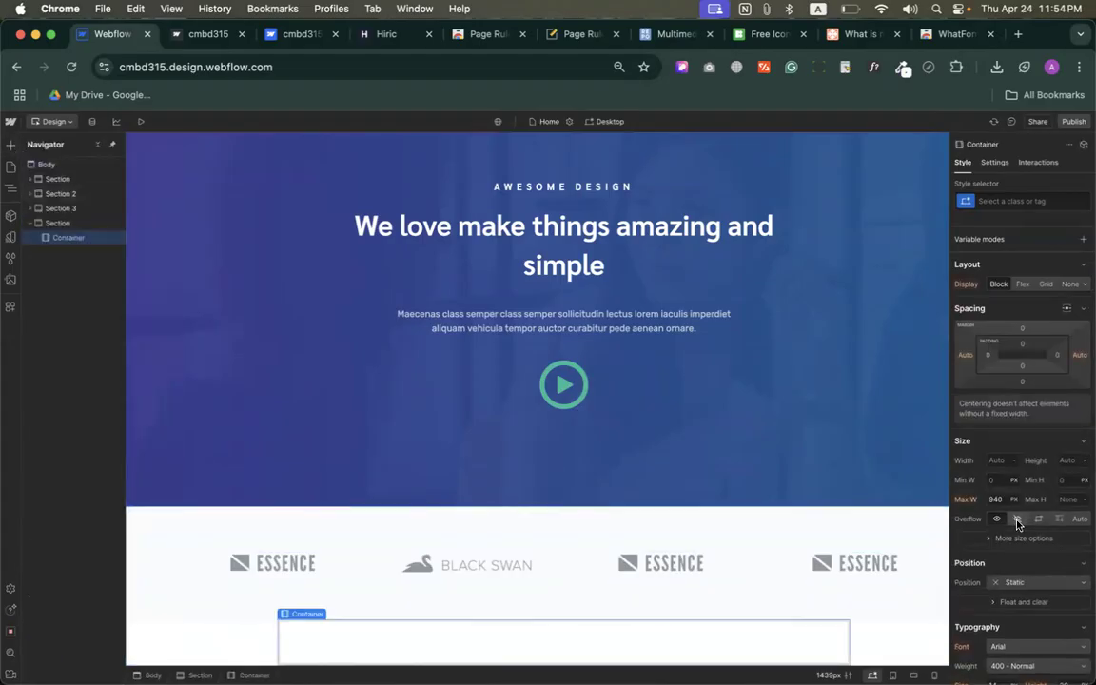
{"action": "type", "text": "90vw"}
{"action": "key", "text": "Return"}
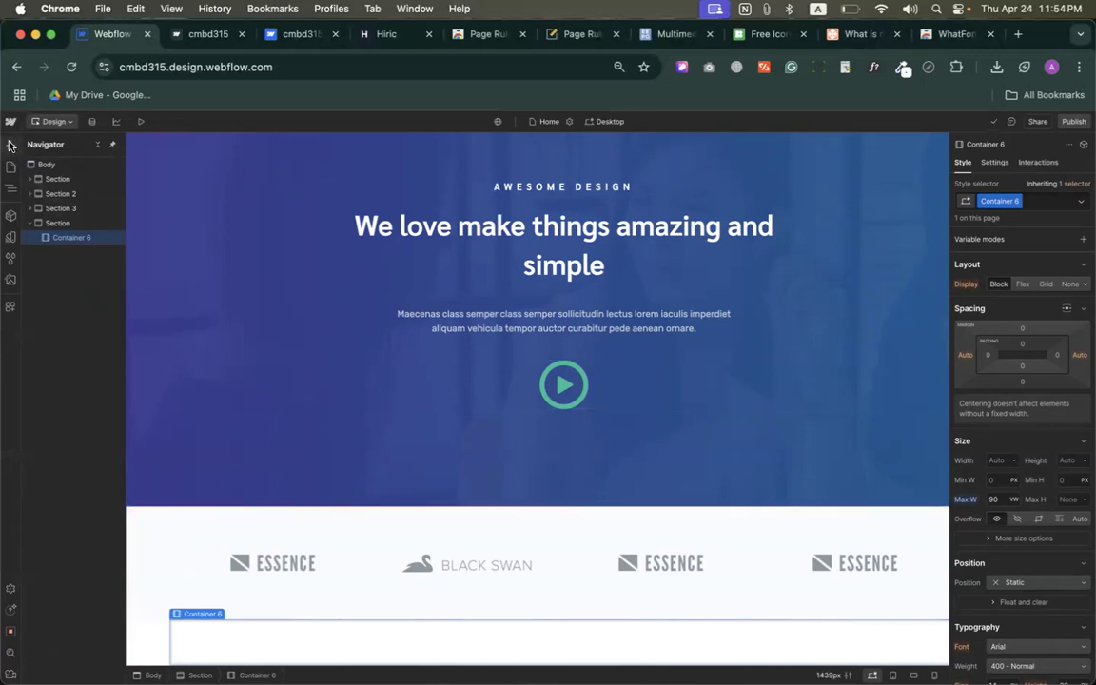
Insert a two-column Quick Stack in the new container, using the Hiric page's web design studio section as reference
{"action": "left_click", "coordinate": [386, 33]}
{"action": "scroll", "coordinate": [411, 379], "scroll_direction": "down", "scroll_amount": 2}
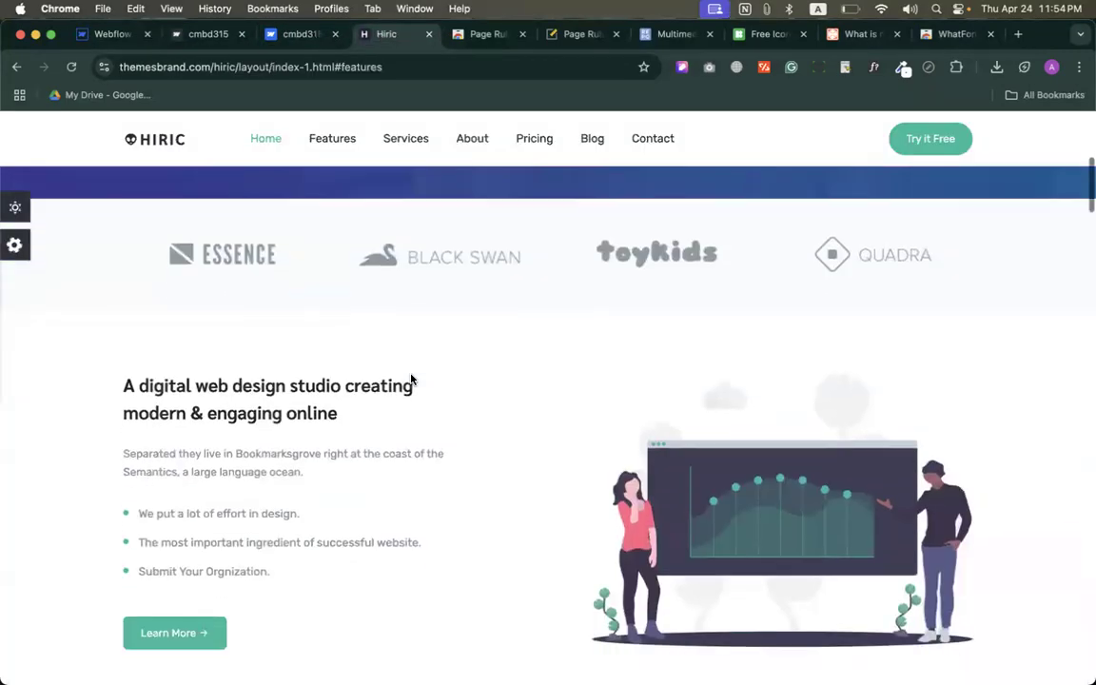
{"action": "scroll", "coordinate": [411, 380], "scroll_direction": "down", "scroll_amount": 2}
{"action": "left_click", "coordinate": [106, 34]}
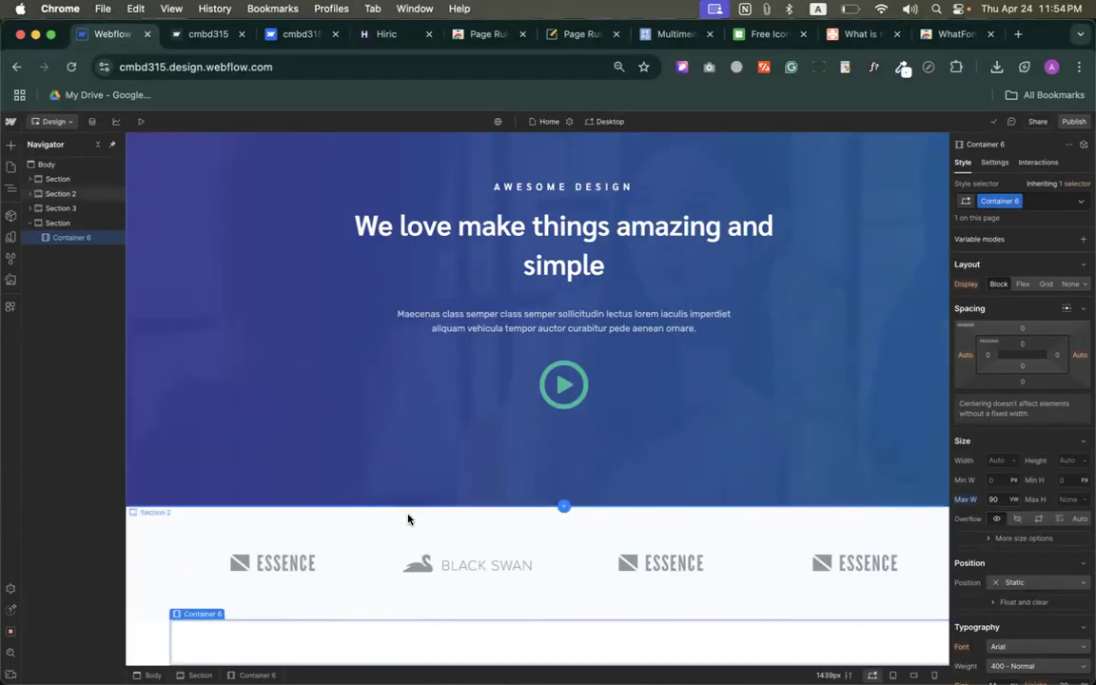
{"action": "left_click", "coordinate": [362, 40]}
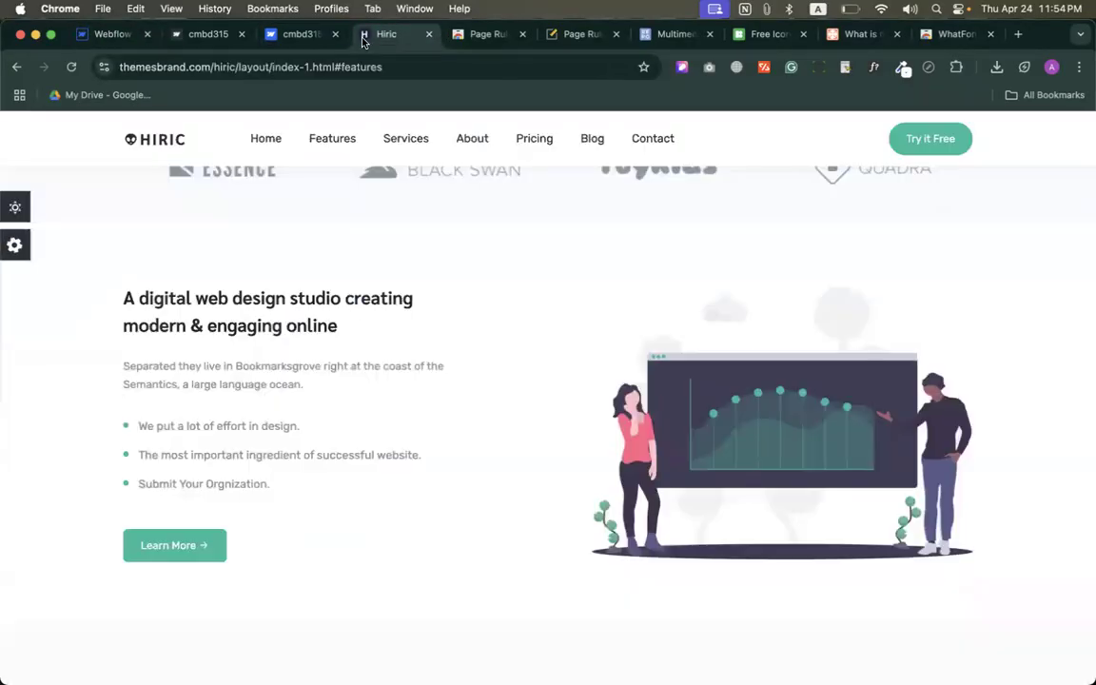
{"action": "left_click", "coordinate": [105, 35]}
{"action": "left_click", "coordinate": [8, 145]}
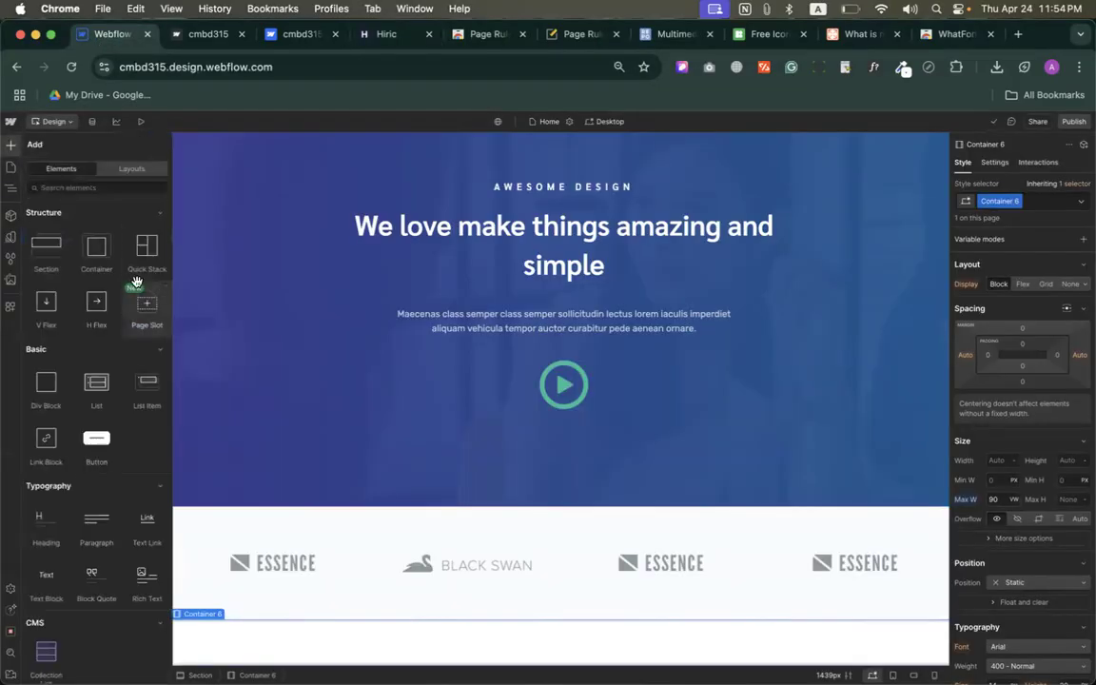
{"action": "left_click_drag", "start_coordinate": [155, 252], "coordinate": [237, 649]}
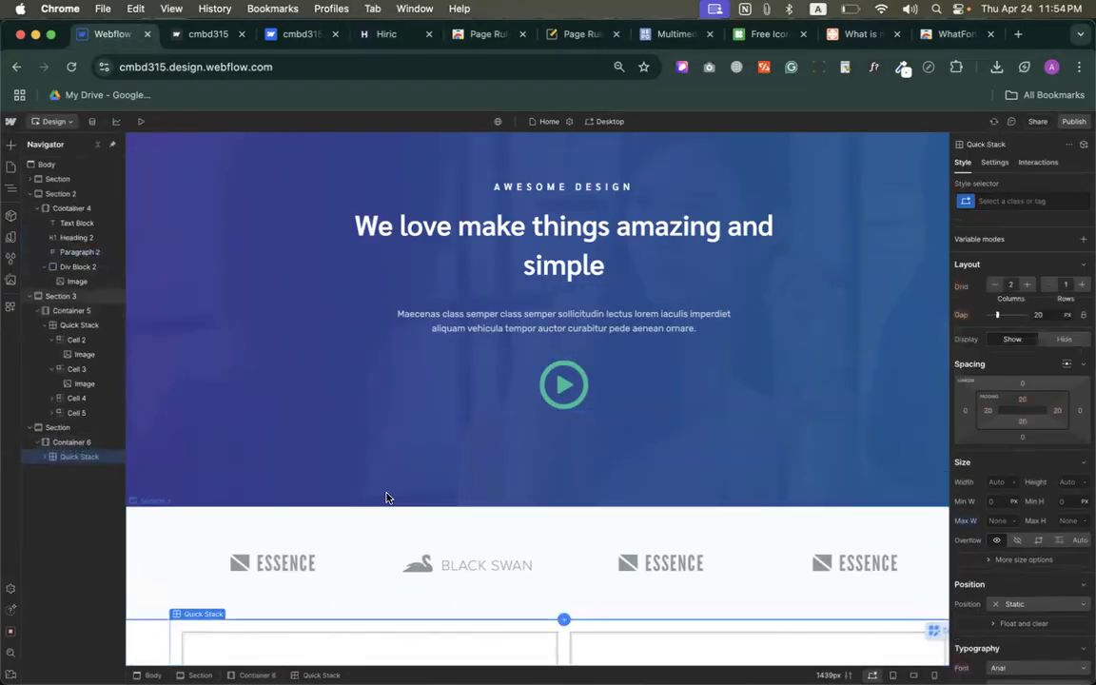
Add an image element to the second cell of the new Quick Stack and open the assets for replacing its placeholder
{"action": "left_click", "coordinate": [655, 630]}
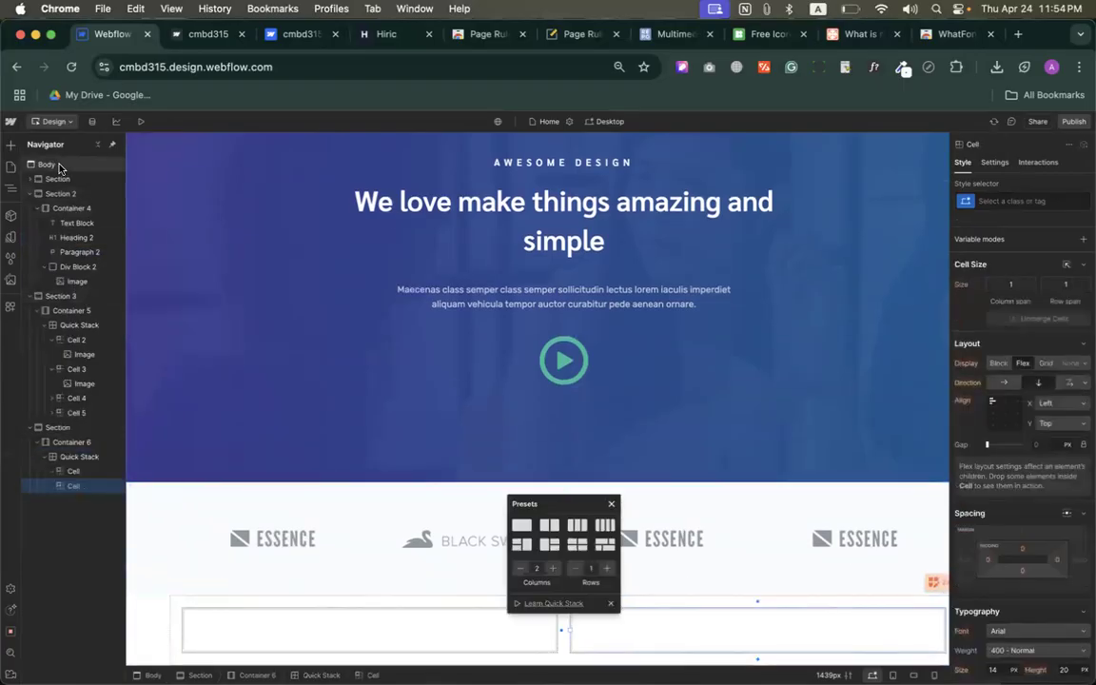
{"action": "left_click", "coordinate": [11, 145]}
{"action": "scroll", "coordinate": [67, 457], "scroll_direction": "down", "scroll_amount": 5}
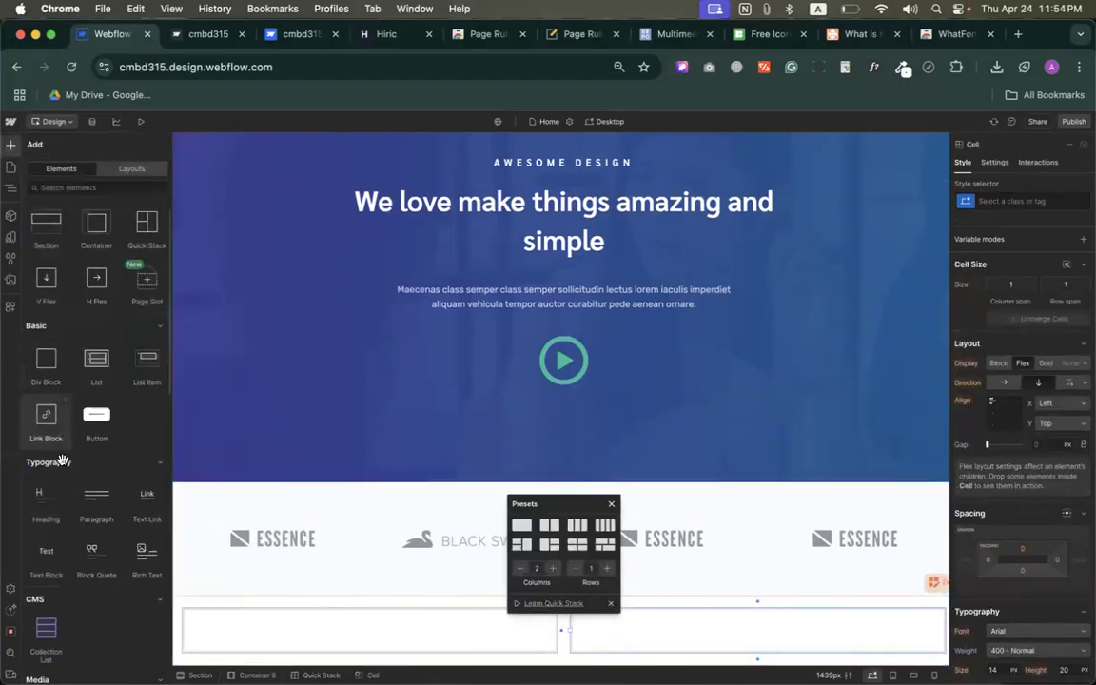
{"action": "left_click", "coordinate": [46, 483]}
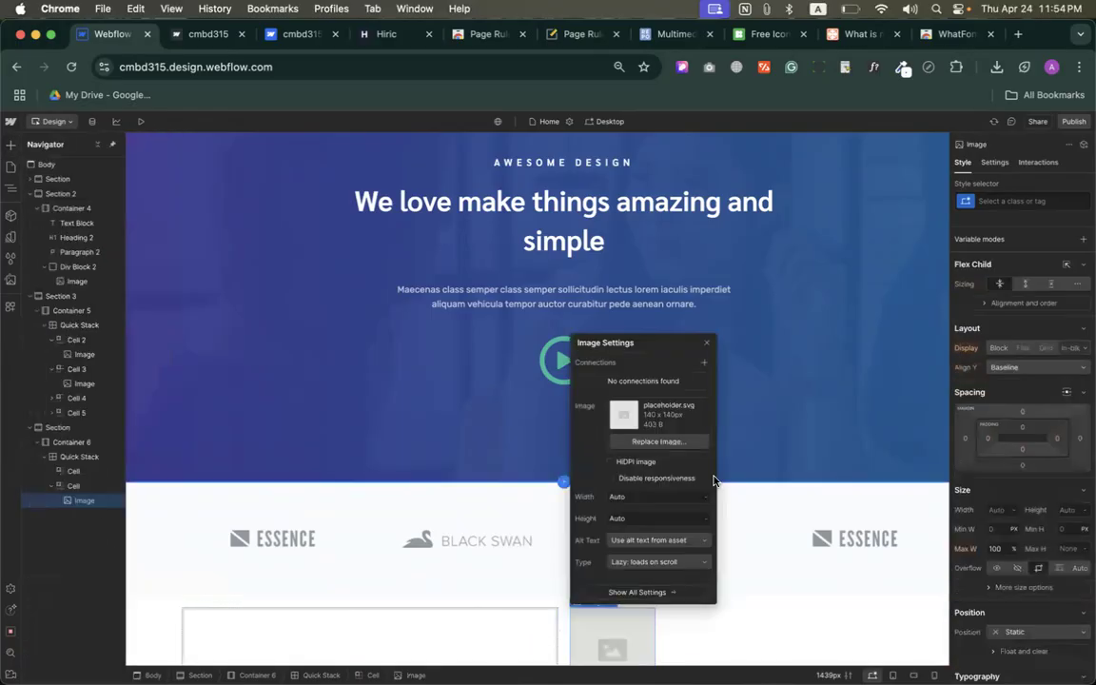
{"action": "left_click", "coordinate": [664, 441]}
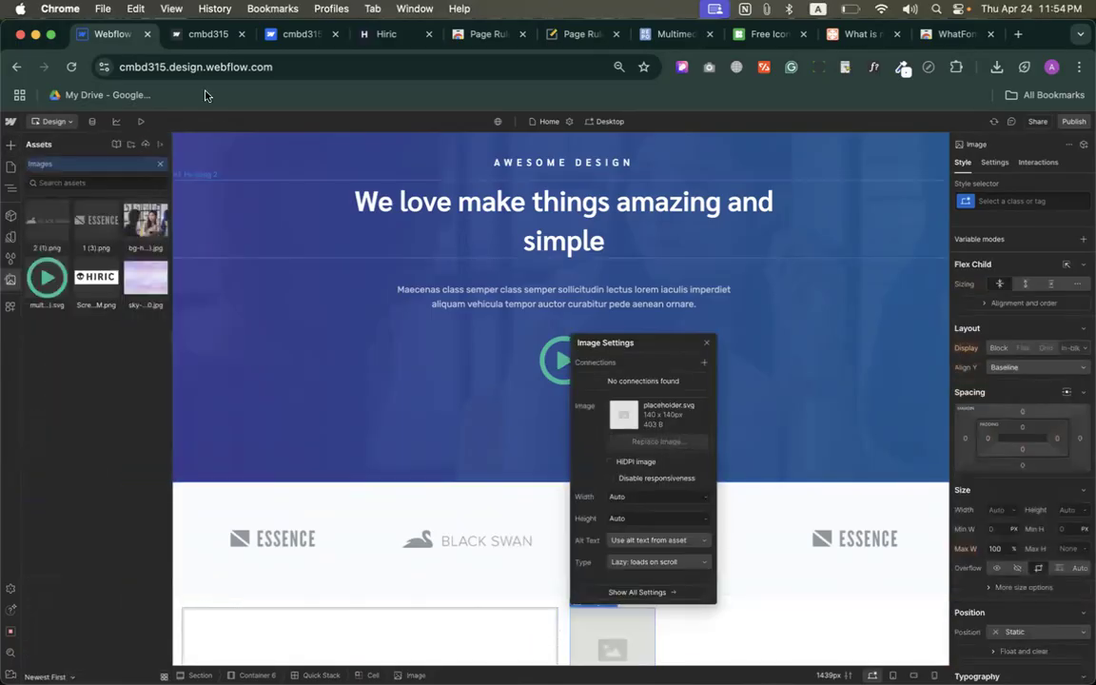
Save the growth-analytics illustration from the Hiric page to the Downloads folder as growth-analytics (2)
{"action": "left_click", "coordinate": [298, 36]}
{"action": "left_click", "coordinate": [383, 36]}
{"action": "right_click", "coordinate": [733, 438]}
{"action": "left_click", "coordinate": [791, 457]}
{"action": "key", "text": "Return"}
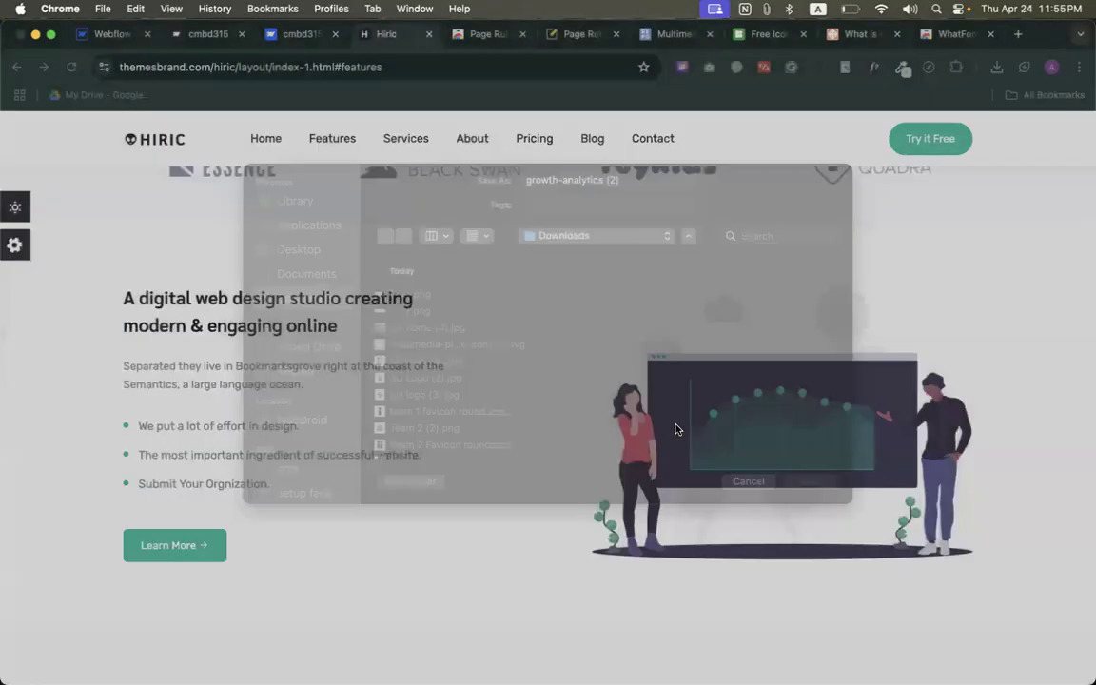
Upload the downloaded growth-analytics (2).svg to the Webflow assets and use it as the second cell's image
{"action": "left_click", "coordinate": [77, 37]}
{"action": "left_click", "coordinate": [997, 68]}
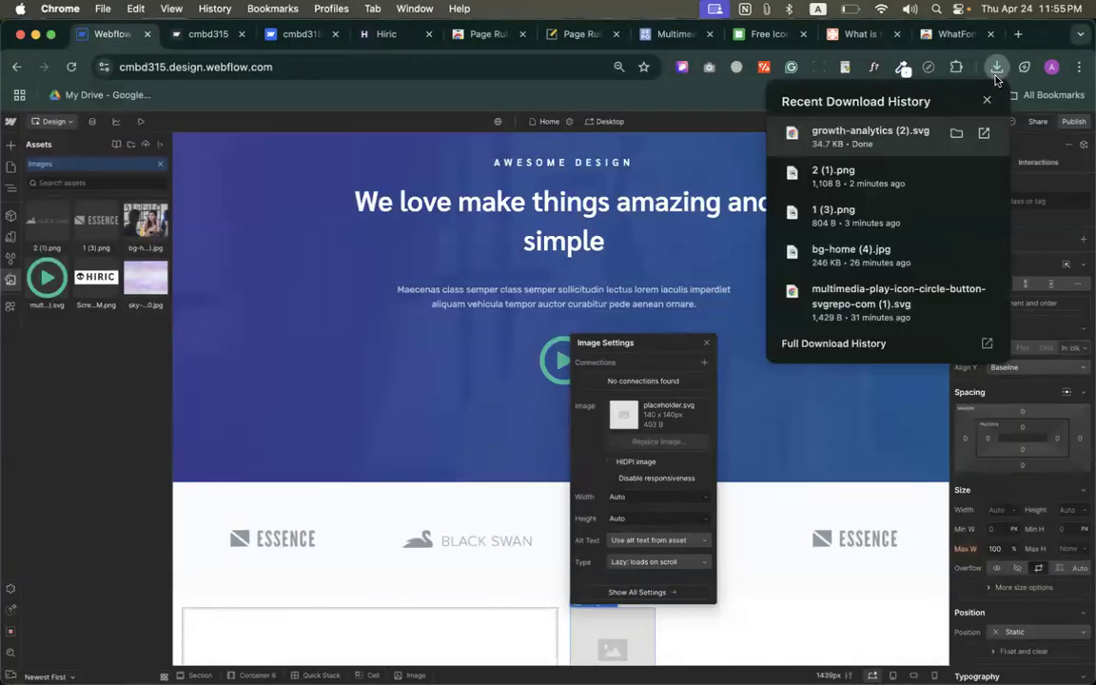
{"action": "left_click_drag", "start_coordinate": [926, 149], "coordinate": [114, 285]}
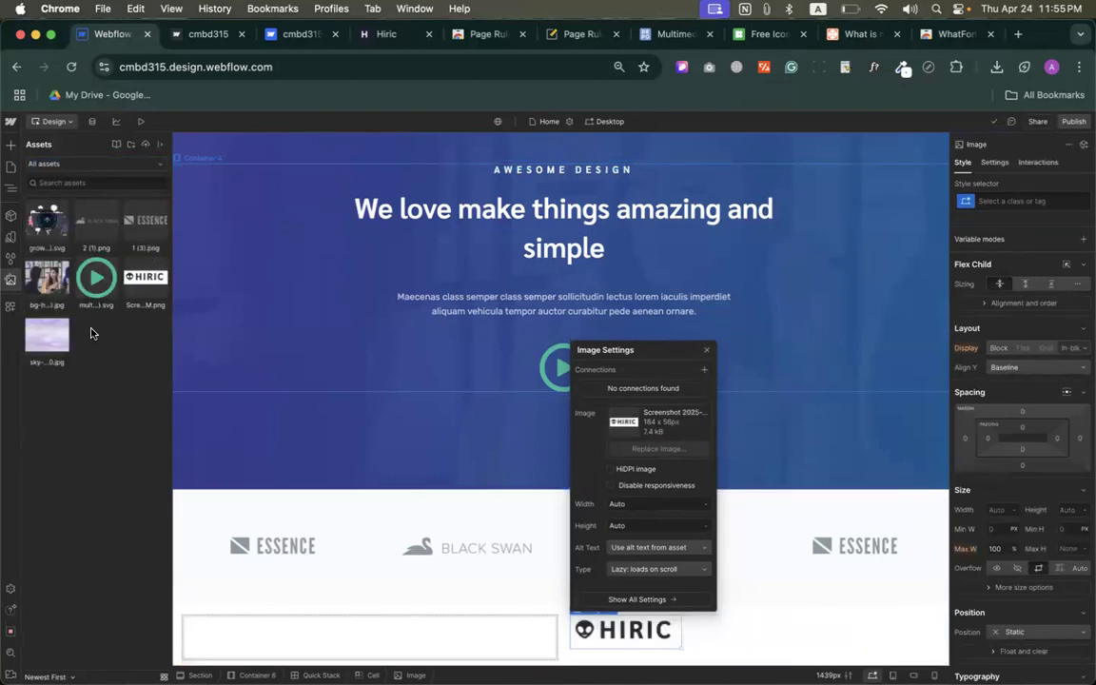
{"action": "left_click", "coordinate": [44, 214]}
{"action": "scroll", "coordinate": [355, 403], "scroll_direction": "down", "scroll_amount": 5}
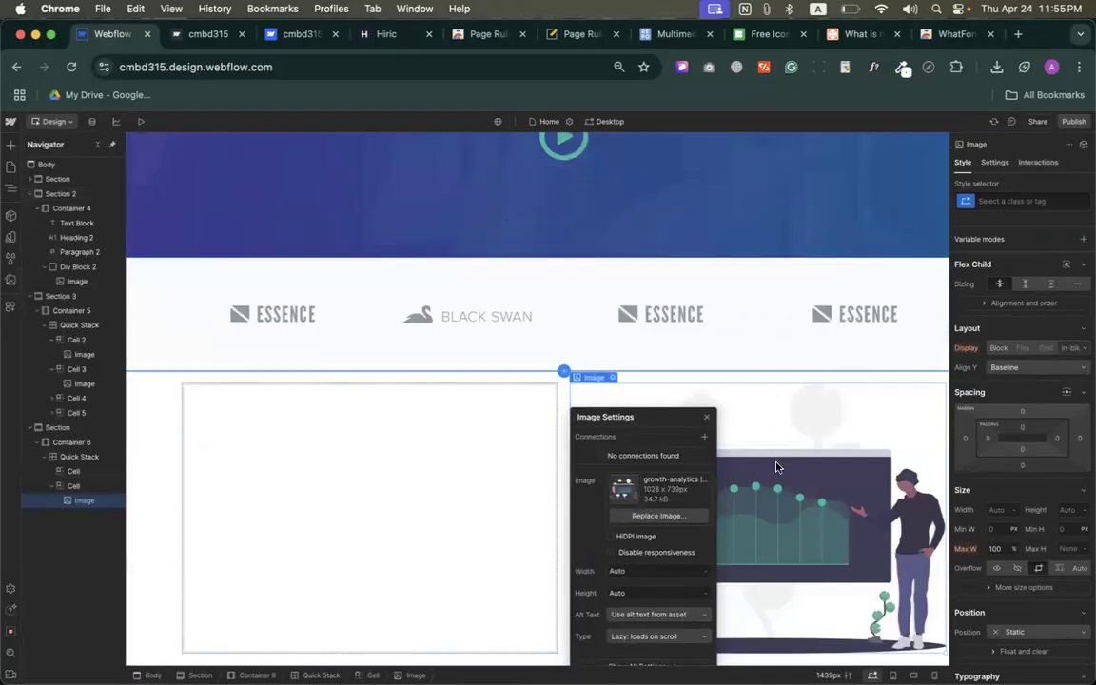
Adjust the alignment of the Quick Stack cell that holds the growth-analytics illustration
{"action": "left_click", "coordinate": [775, 658]}
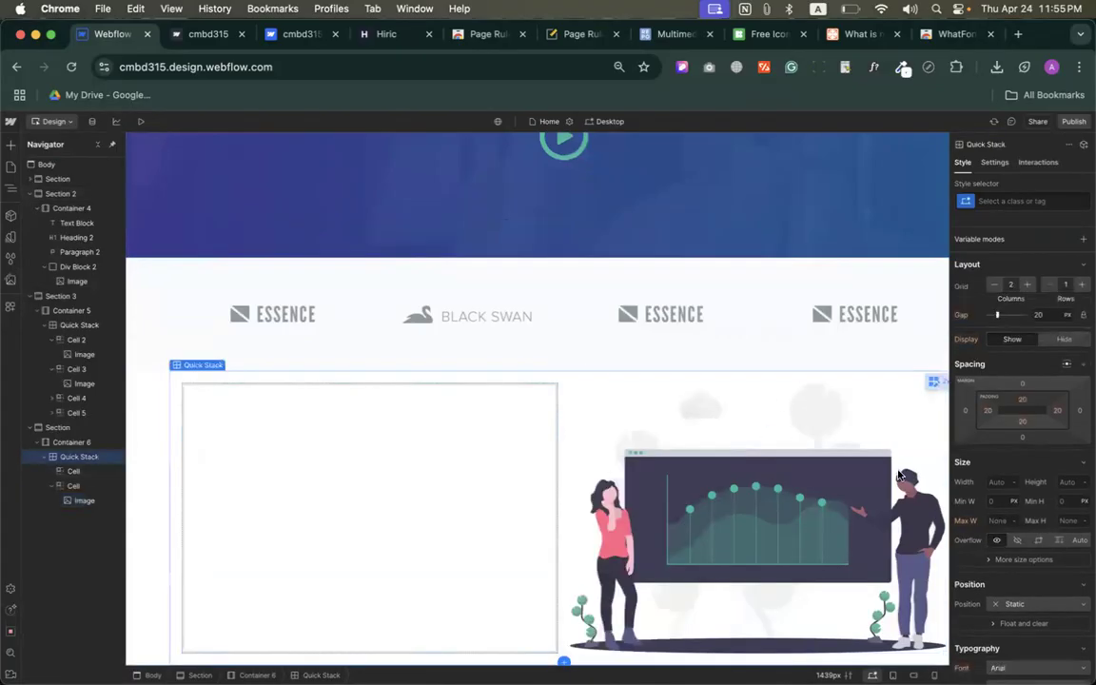
{"action": "scroll", "coordinate": [1014, 341], "scroll_direction": "down", "scroll_amount": 3}
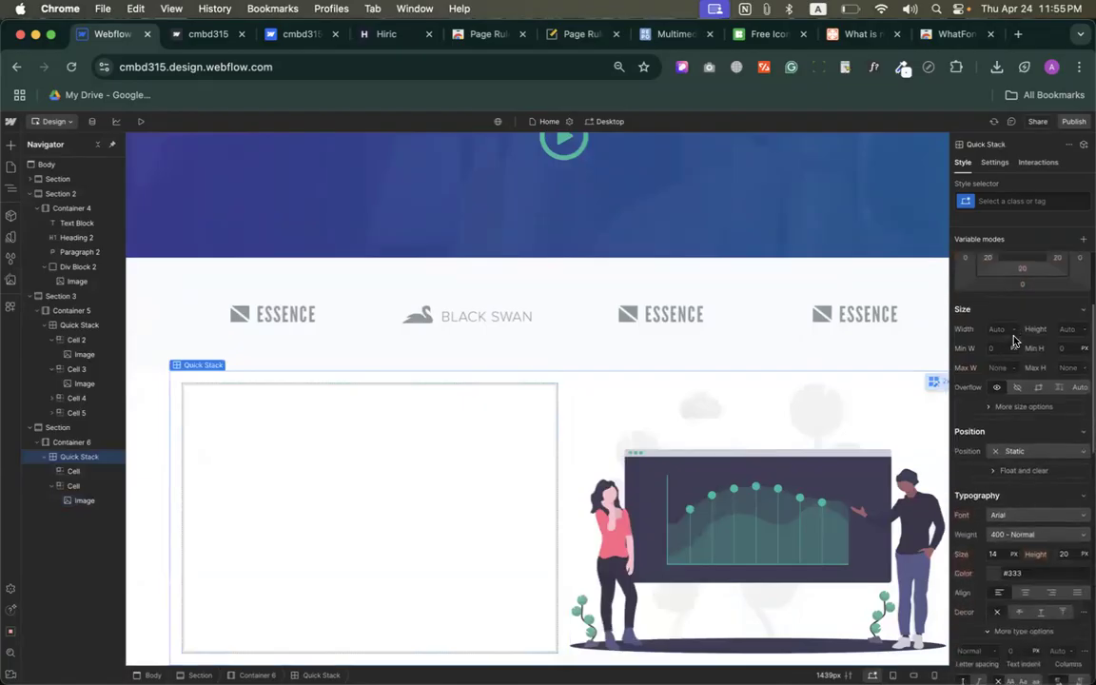
{"action": "scroll", "coordinate": [1014, 341], "scroll_direction": "up", "scroll_amount": 3}
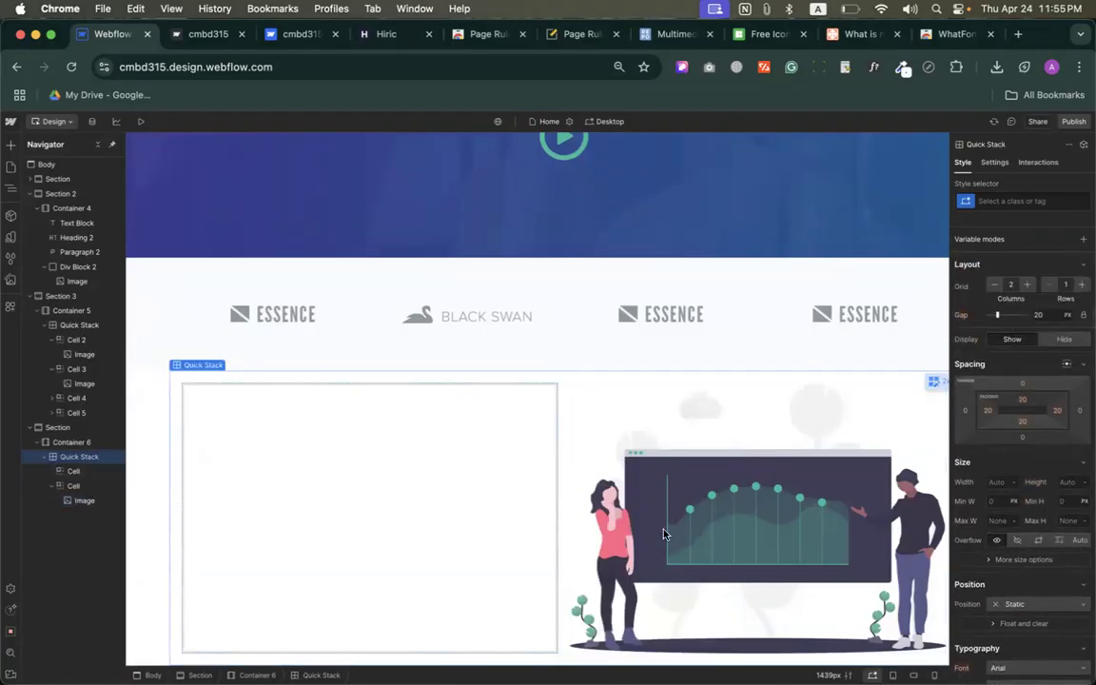
{"action": "left_click", "coordinate": [612, 399]}
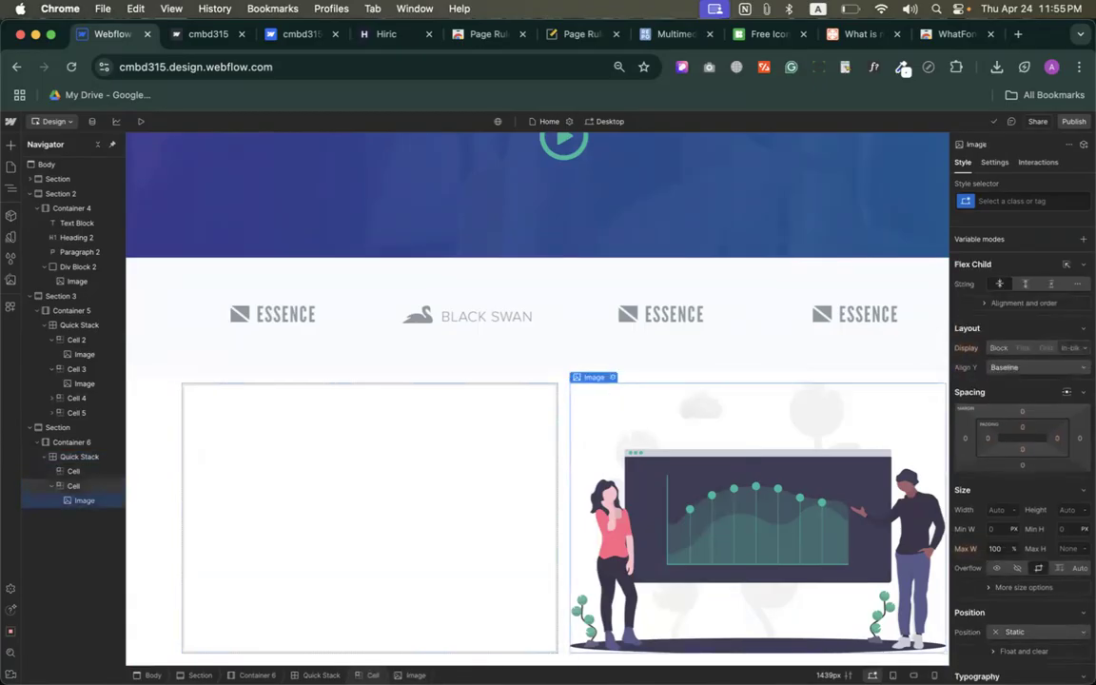
{"action": "left_click", "coordinate": [370, 674]}
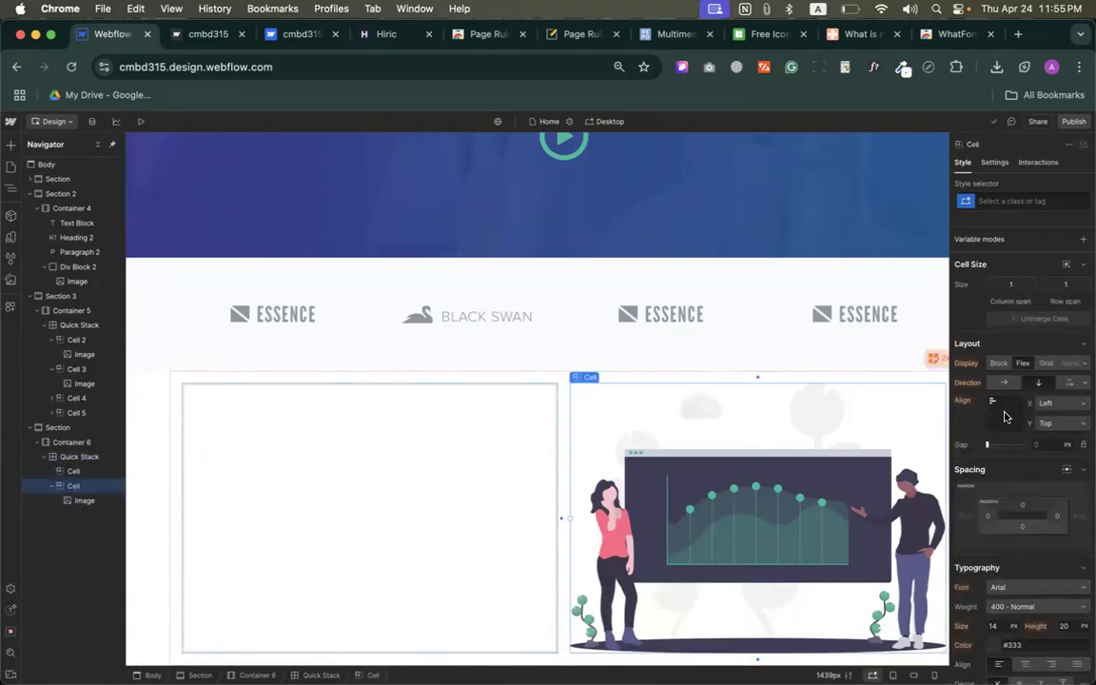
Copy the heading "A digital web design studio creating modern & engaging online" from the Hiric page for the empty first cell
{"action": "left_click", "coordinate": [440, 489]}
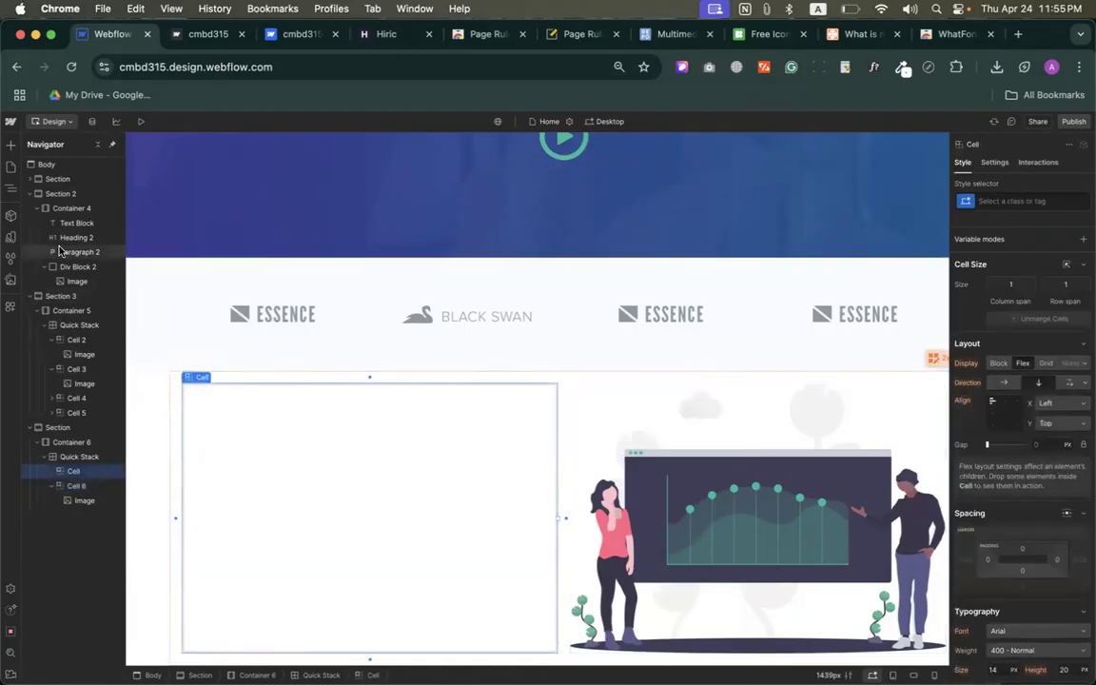
{"action": "left_click", "coordinate": [12, 146]}
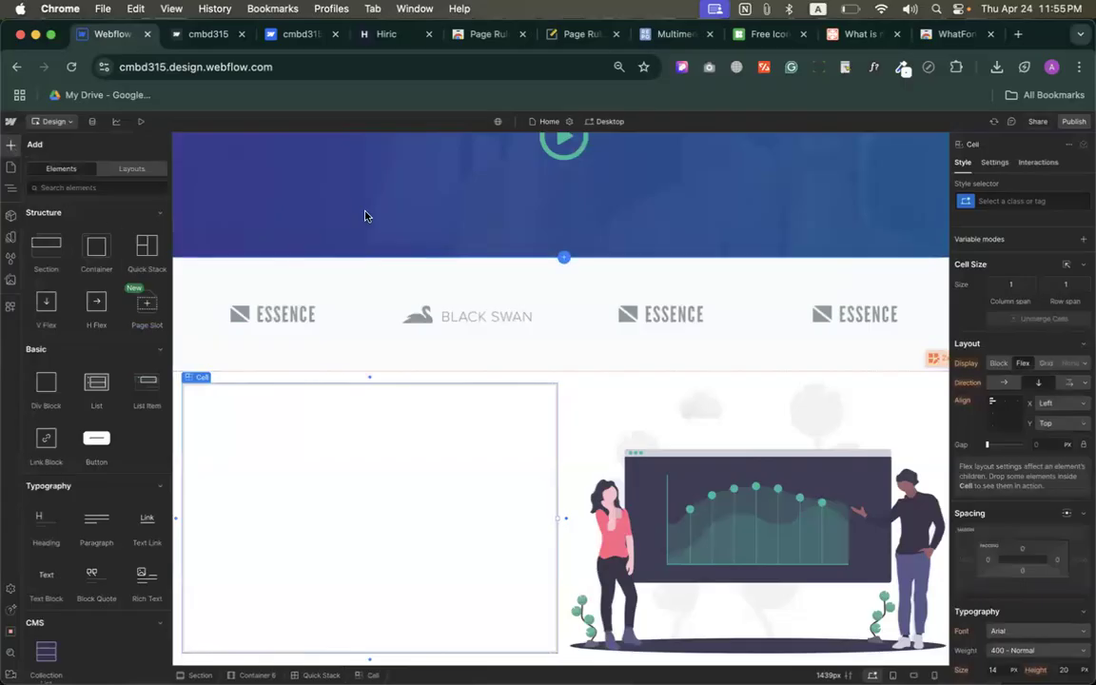
{"action": "left_click", "coordinate": [293, 527]}
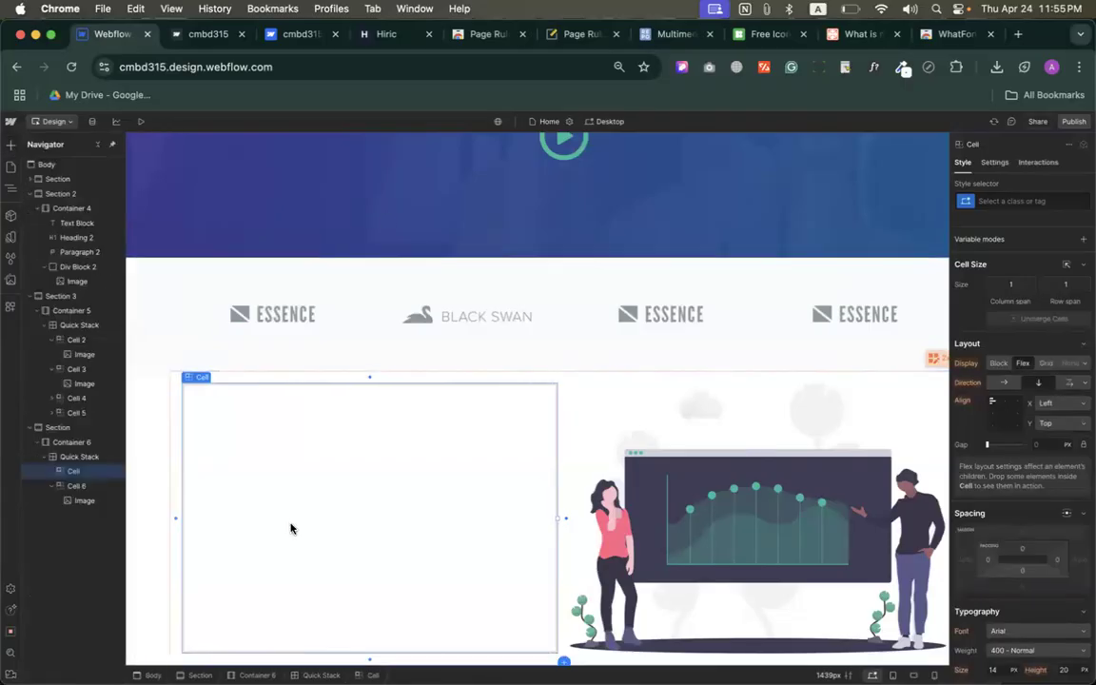
{"action": "left_click", "coordinate": [381, 34]}
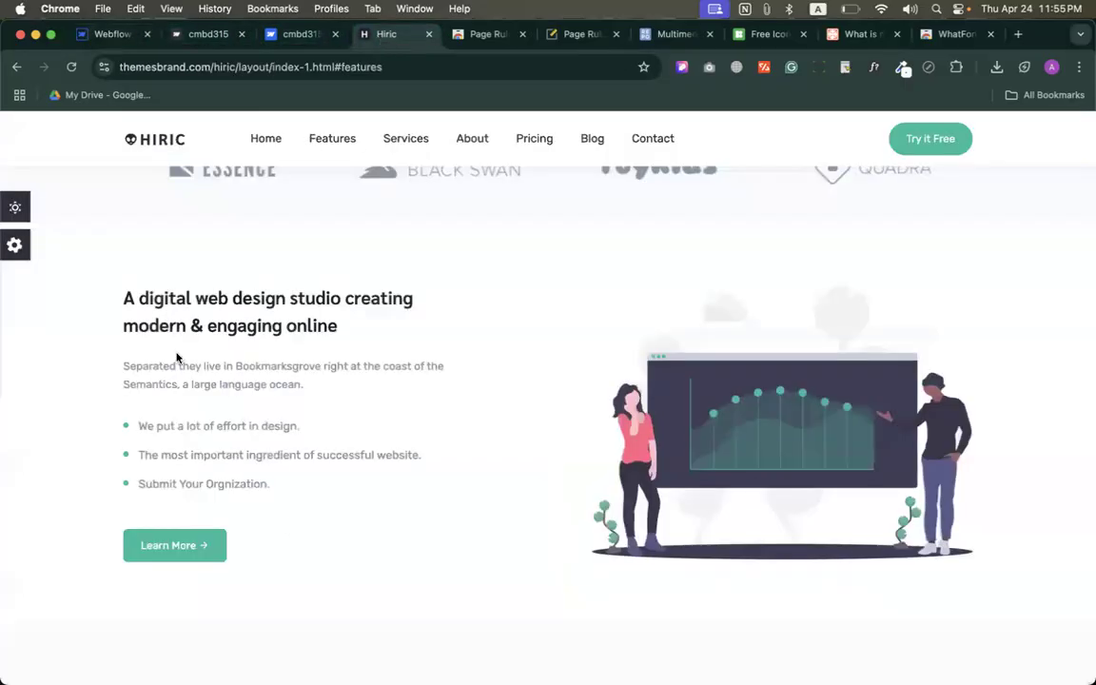
{"action": "left_click_drag", "start_coordinate": [122, 300], "coordinate": [355, 333]}
{"action": "key", "text": "super+c"}
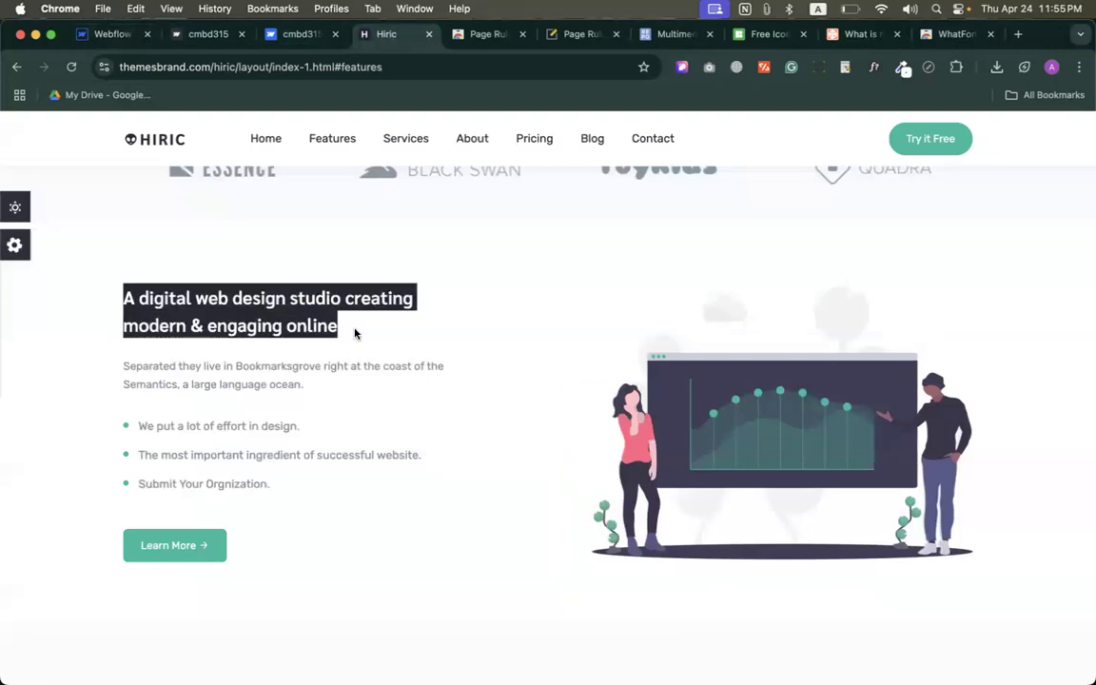
Add an H1 heading to the Quick Stack's first cell in Webflow and replace its text with the copied Hiric heading
{"action": "left_click", "coordinate": [105, 35]}
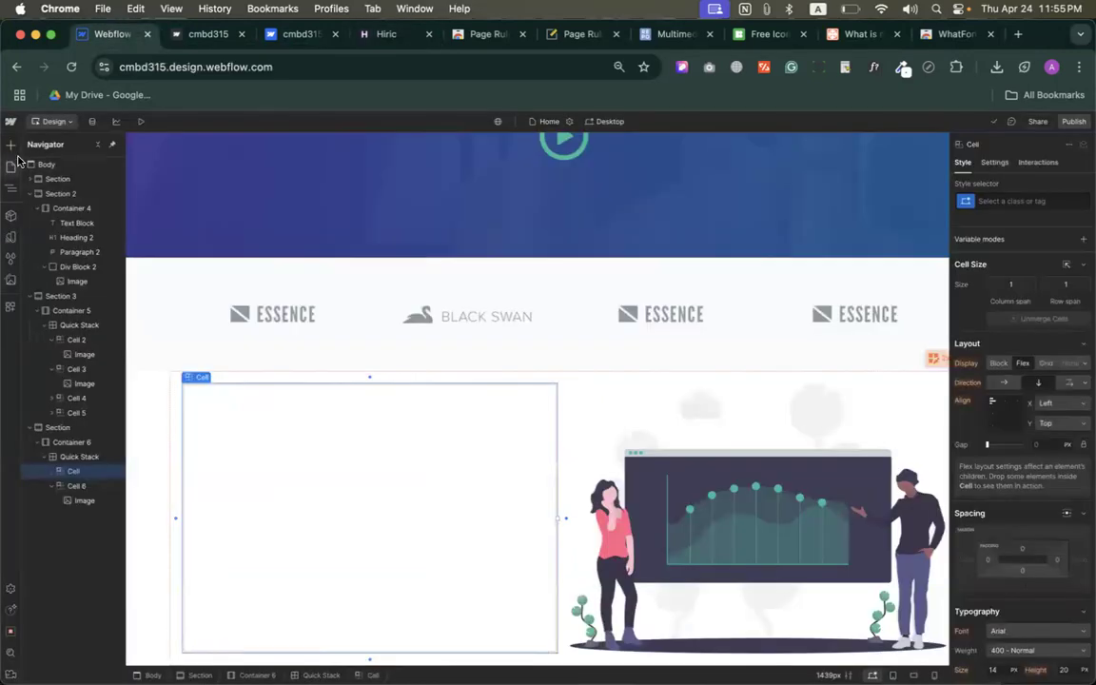
{"action": "left_click", "coordinate": [12, 146]}
{"action": "scroll", "coordinate": [57, 361], "scroll_direction": "down", "scroll_amount": 5}
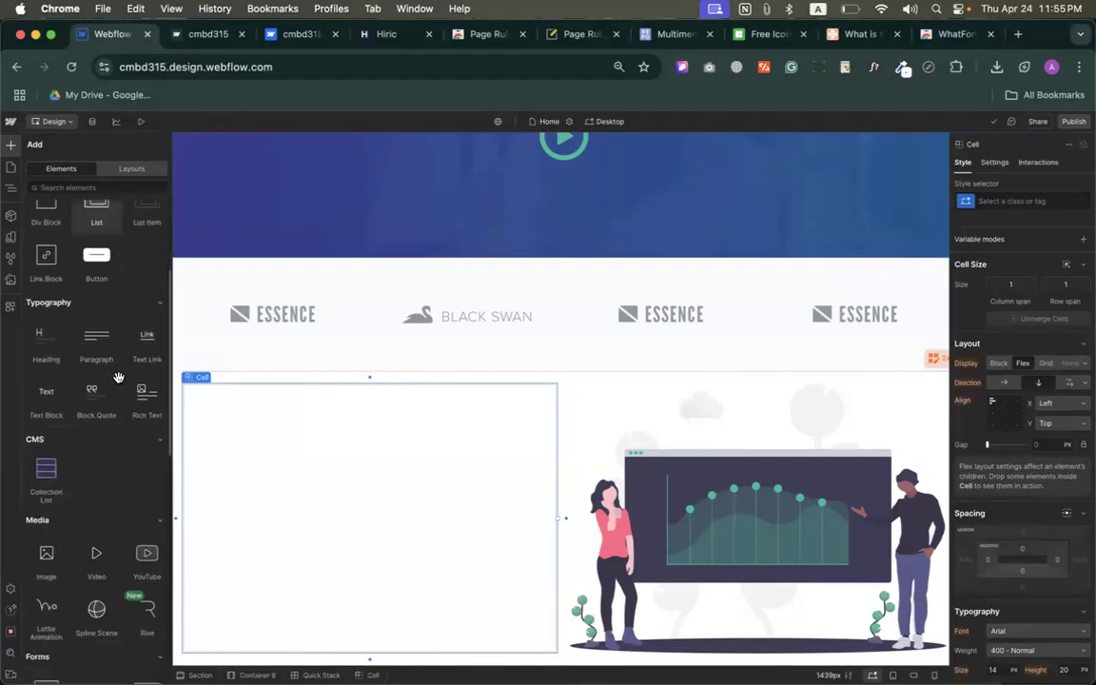
{"action": "left_click_drag", "start_coordinate": [45, 326], "coordinate": [239, 415]}
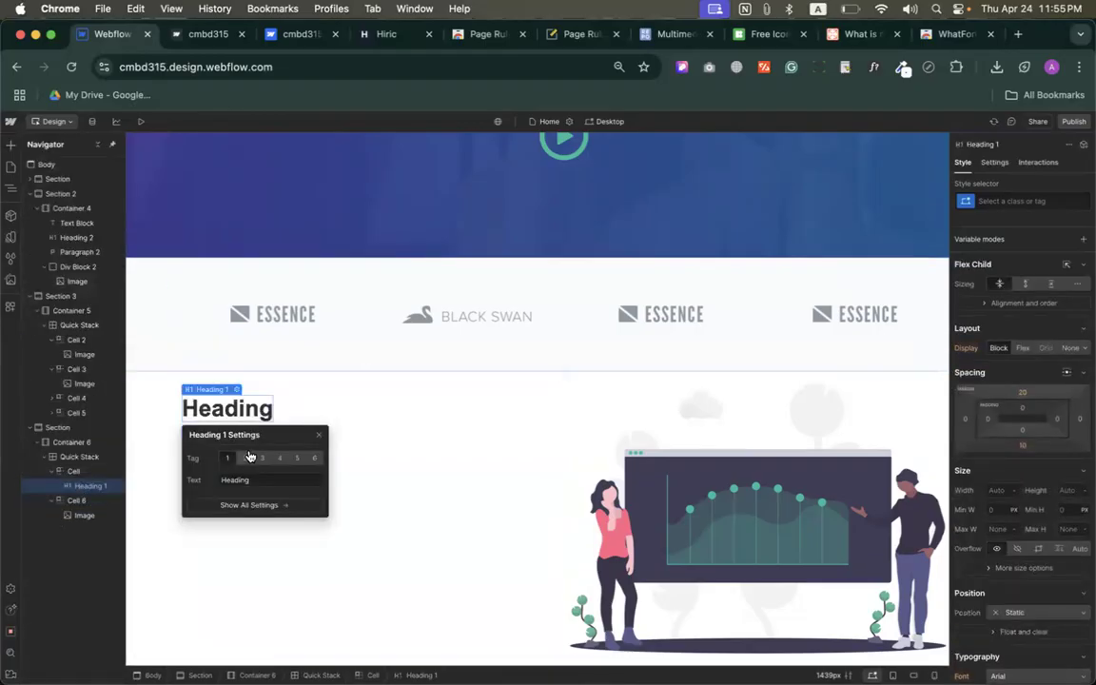
{"action": "double_click", "coordinate": [239, 410]}
{"action": "key", "text": "super+a"}
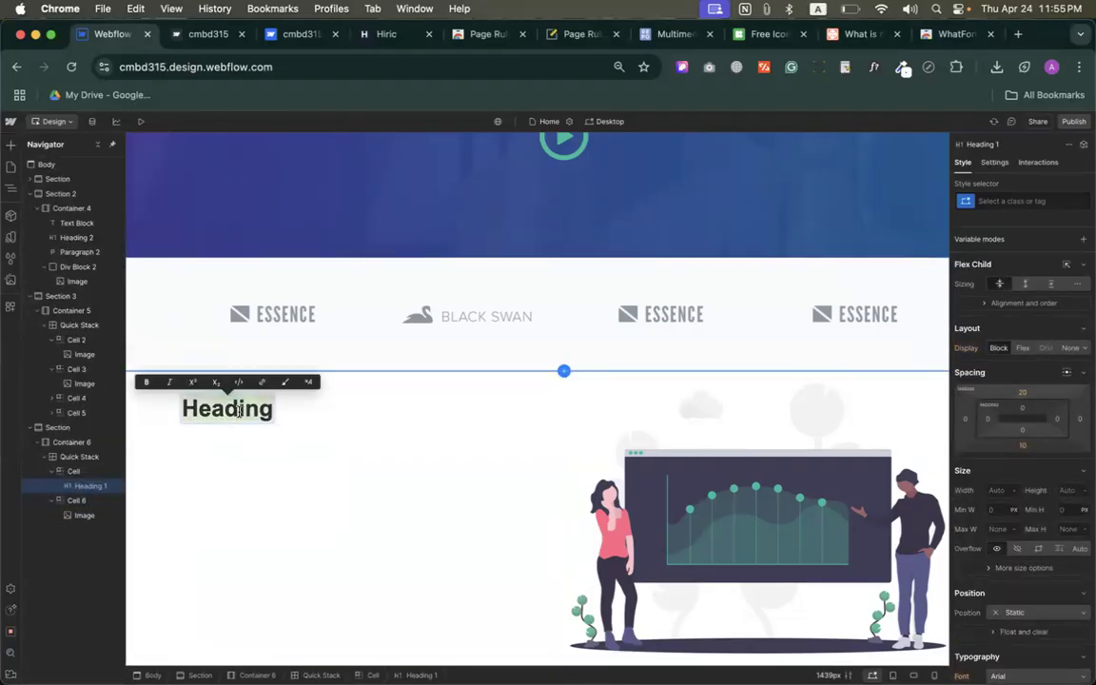
{"action": "key", "text": "super+v"}
{"action": "left_click", "coordinate": [360, 555]}
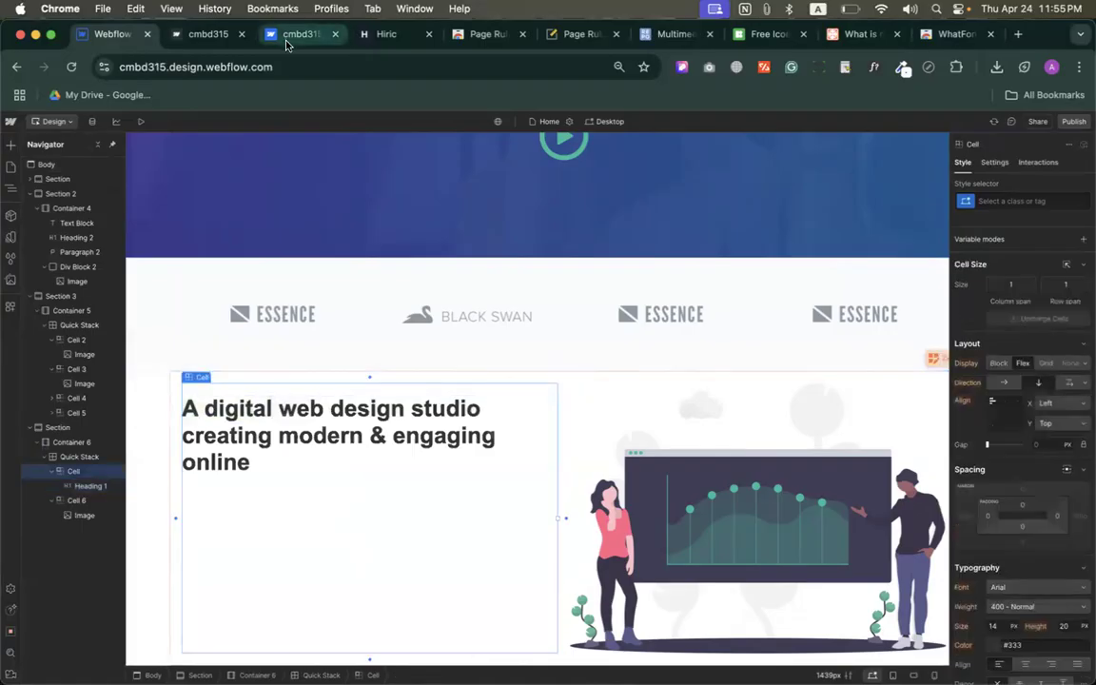
Copy the "Separated they live in Bookmarksgrove" description below the studio heading on the Hiric page
{"action": "left_click", "coordinate": [286, 35]}
{"action": "left_click", "coordinate": [209, 42]}
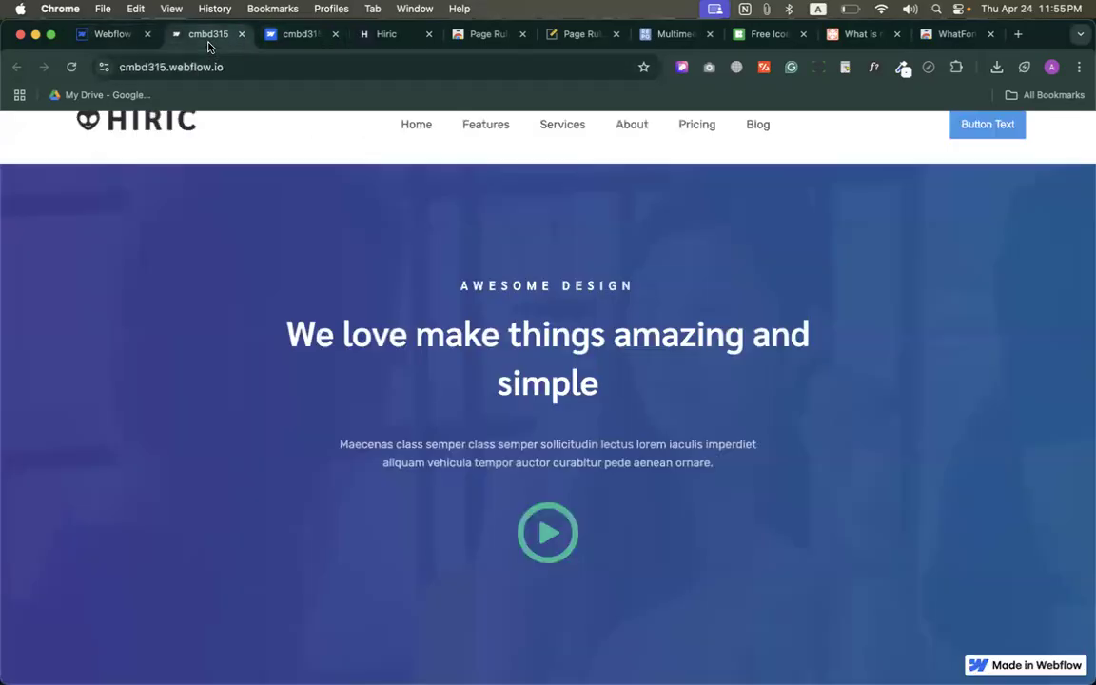
{"action": "left_click", "coordinate": [366, 35]}
{"action": "triple_click", "coordinate": [185, 381]}
{"action": "key", "text": "ctrl+c"}
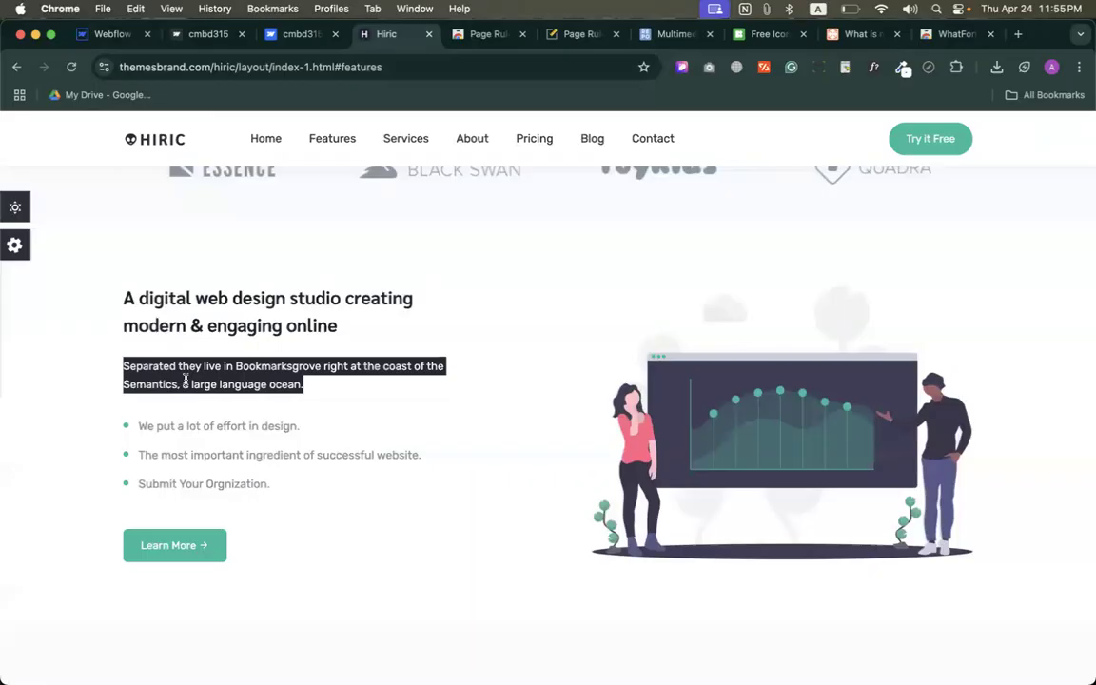
Add a paragraph below the heading in the Webflow Quick Stack's first cell and replace its text with the copied Hiric description
{"action": "left_click", "coordinate": [104, 35]}
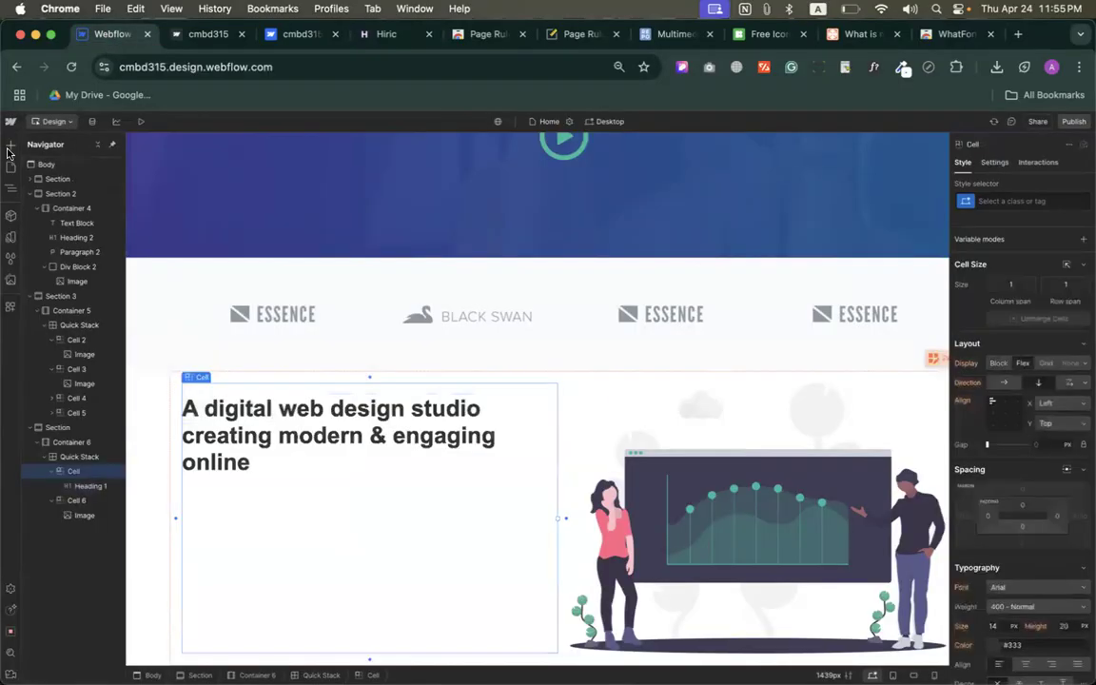
{"action": "left_click", "coordinate": [10, 144]}
{"action": "scroll", "coordinate": [45, 514], "scroll_direction": "down", "scroll_amount": 1}
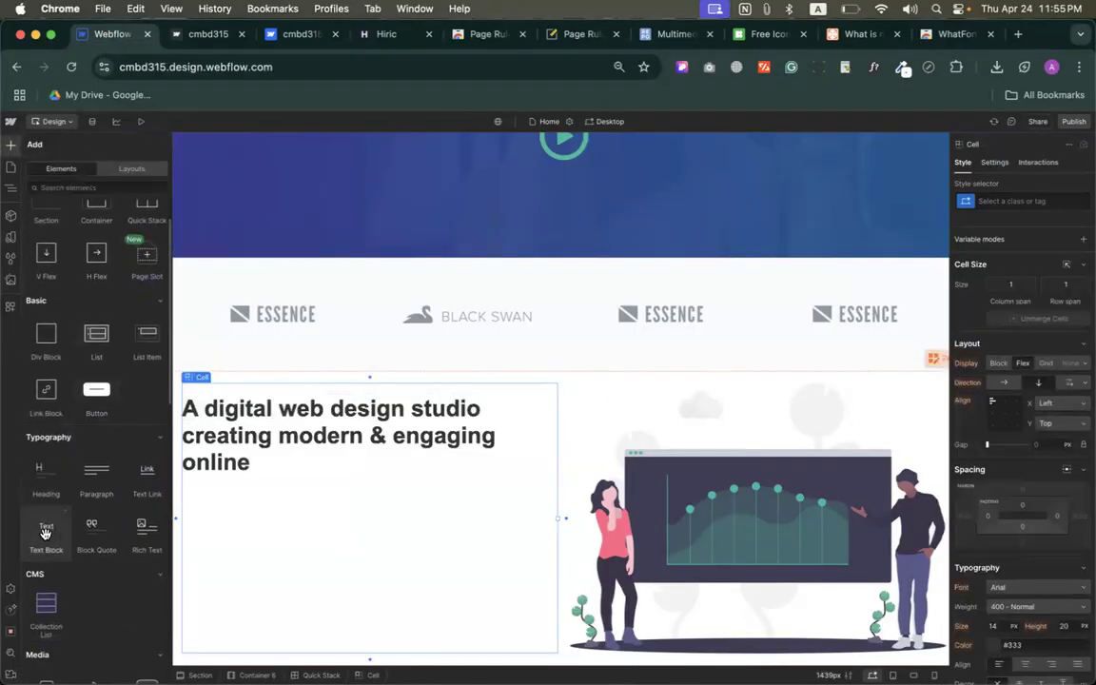
{"action": "left_click_drag", "start_coordinate": [96, 476], "coordinate": [249, 494]}
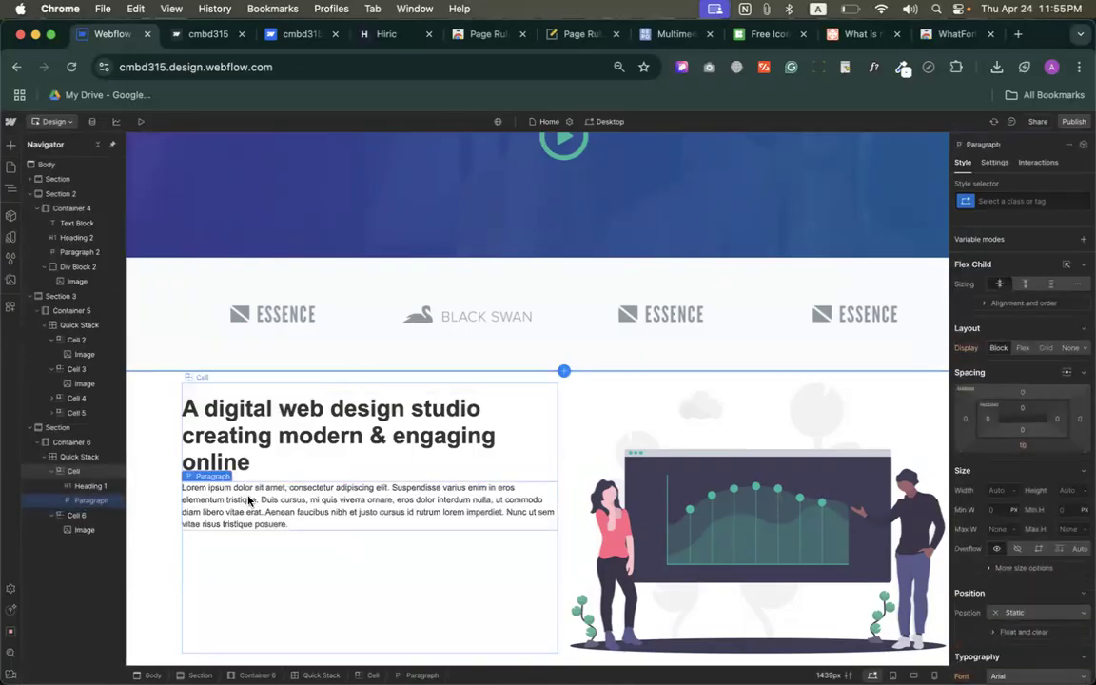
{"action": "triple_click", "coordinate": [246, 505]}
{"action": "key", "text": "ctrl+v"}
{"action": "left_click", "coordinate": [257, 521]}
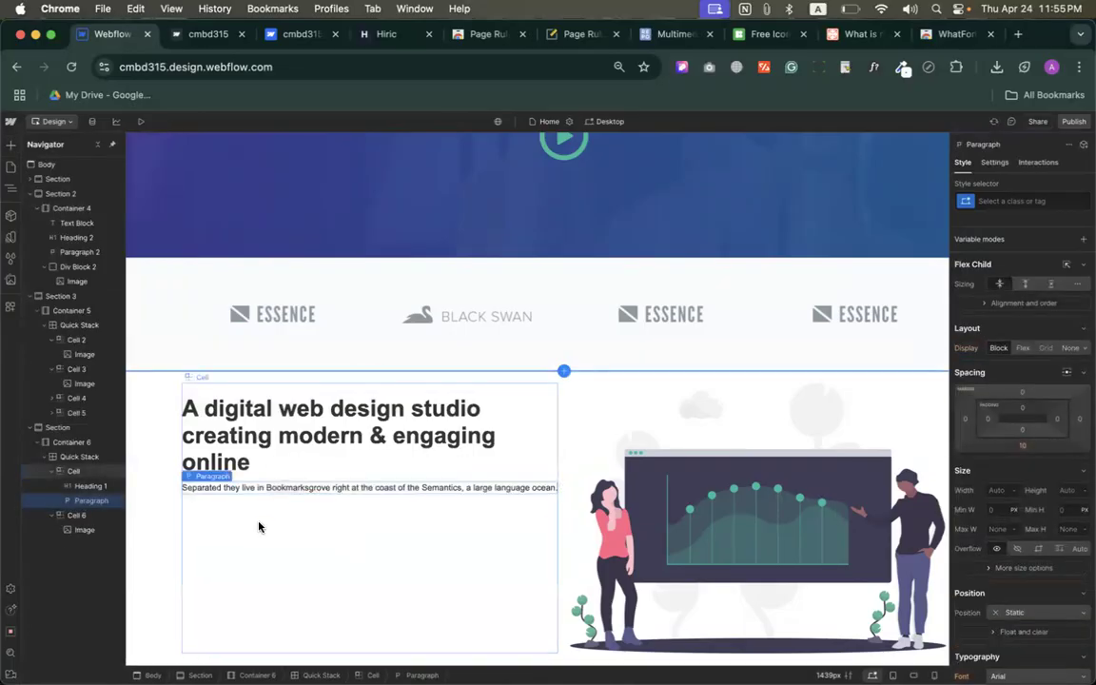
Check the bullet list on the Hiric page and add a horizontal flex block below the paragraph in Webflow's first cell
{"action": "left_click", "coordinate": [287, 36]}
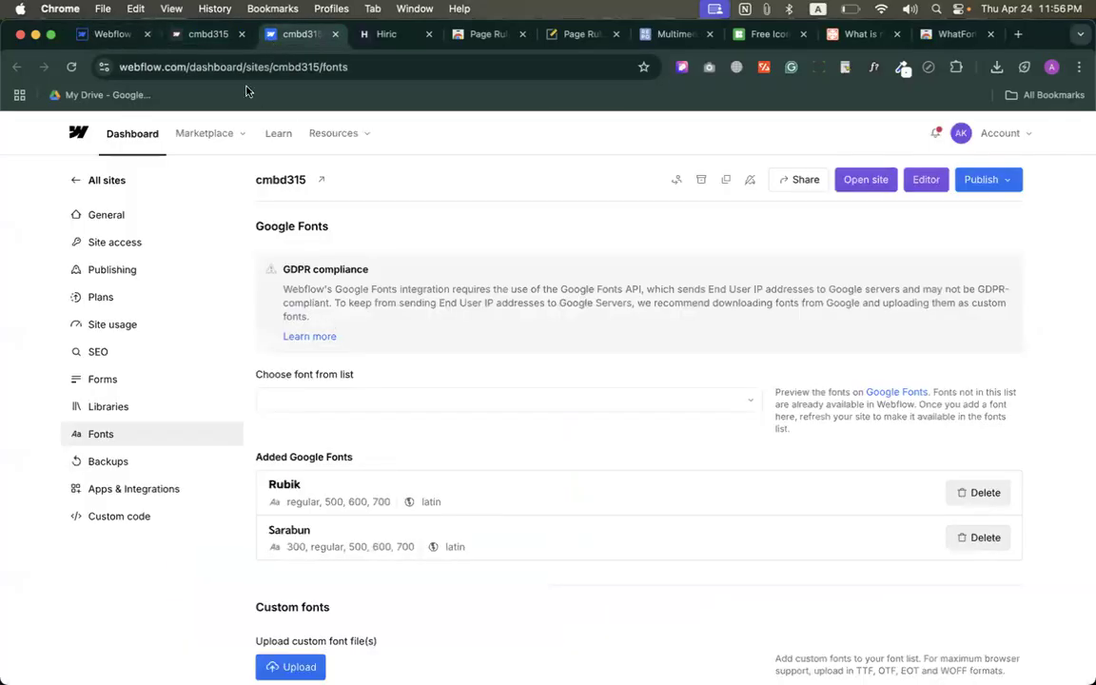
{"action": "left_click", "coordinate": [396, 36]}
{"action": "scroll", "coordinate": [166, 340], "scroll_direction": "down", "scroll_amount": 2}
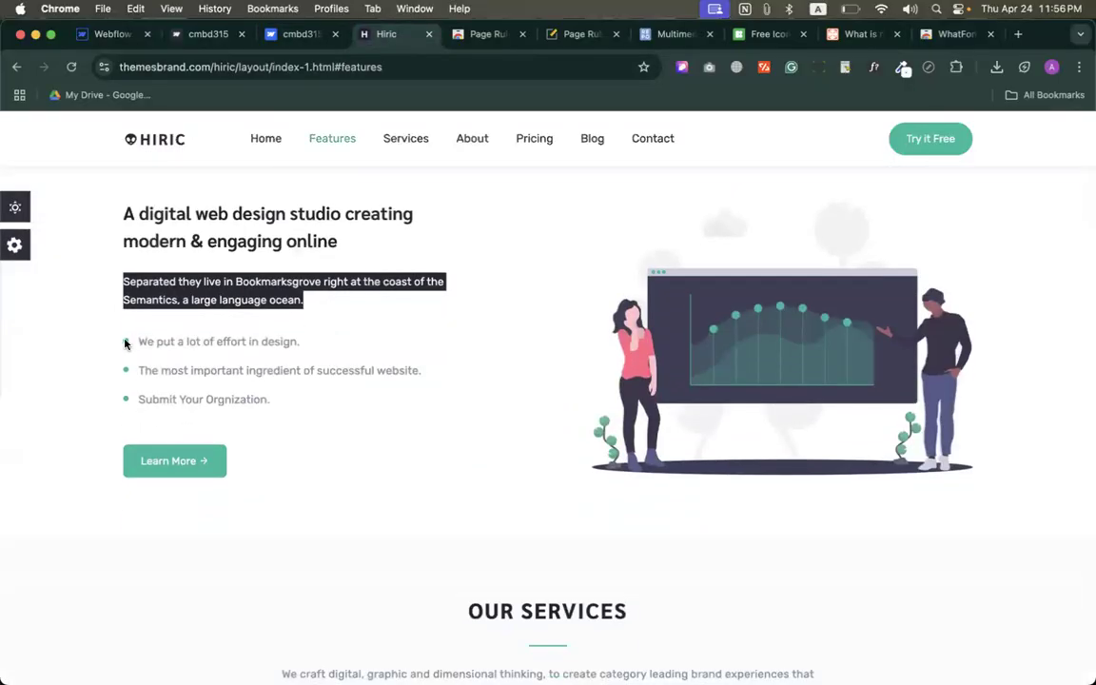
{"action": "left_click_drag", "start_coordinate": [131, 341], "coordinate": [319, 342]}
{"action": "left_click", "coordinate": [86, 35]}
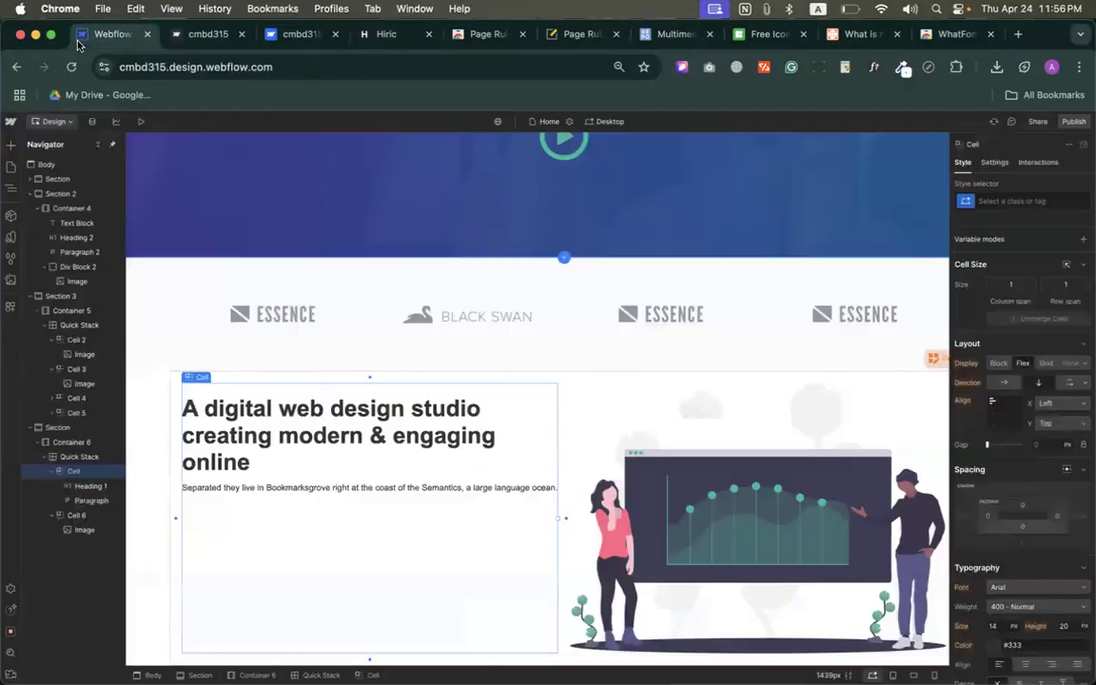
{"action": "left_click", "coordinate": [11, 144]}
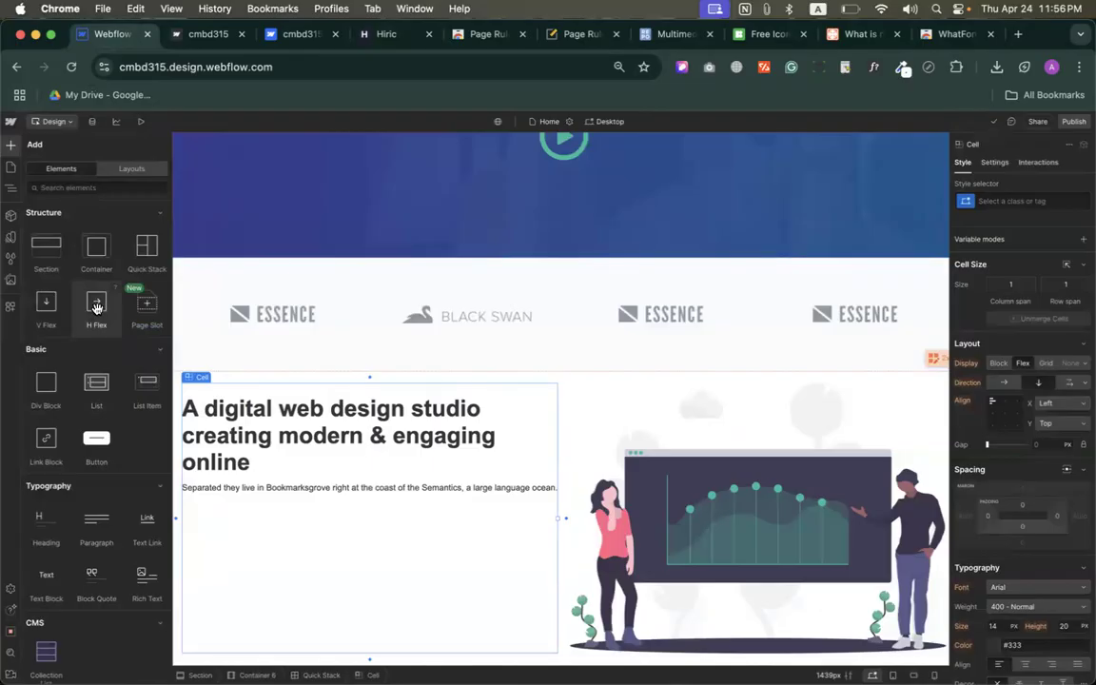
{"action": "left_click_drag", "start_coordinate": [95, 306], "coordinate": [195, 504]}
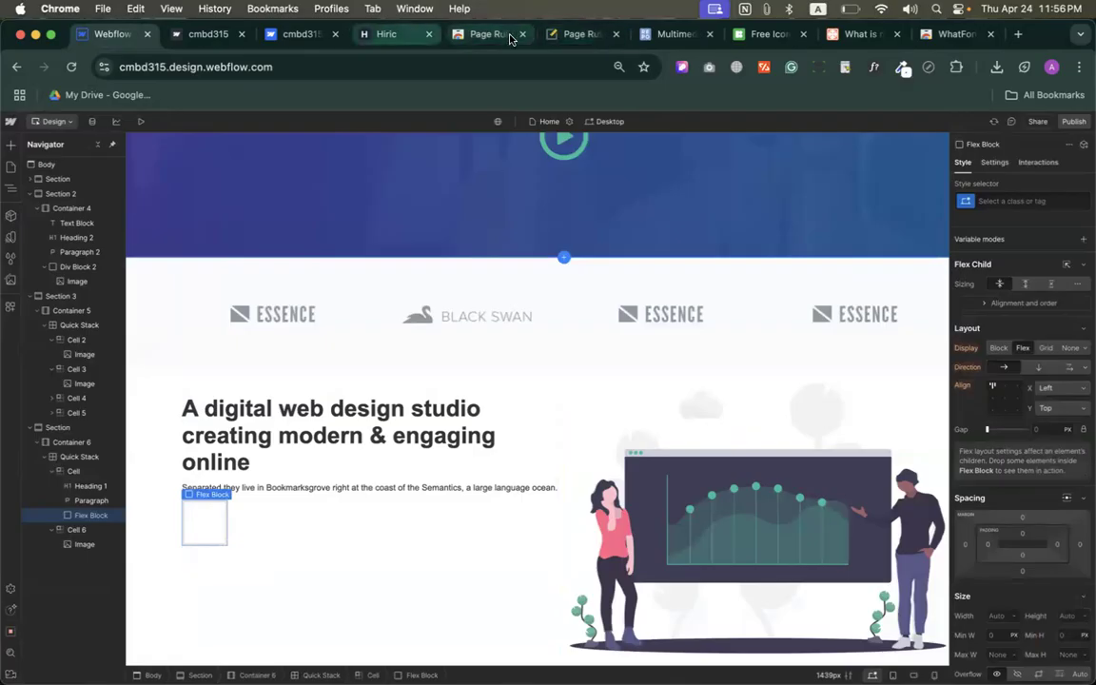
Search SVG Repo for "dot" and open the Dot Small vector
{"action": "left_click", "coordinate": [657, 37]}
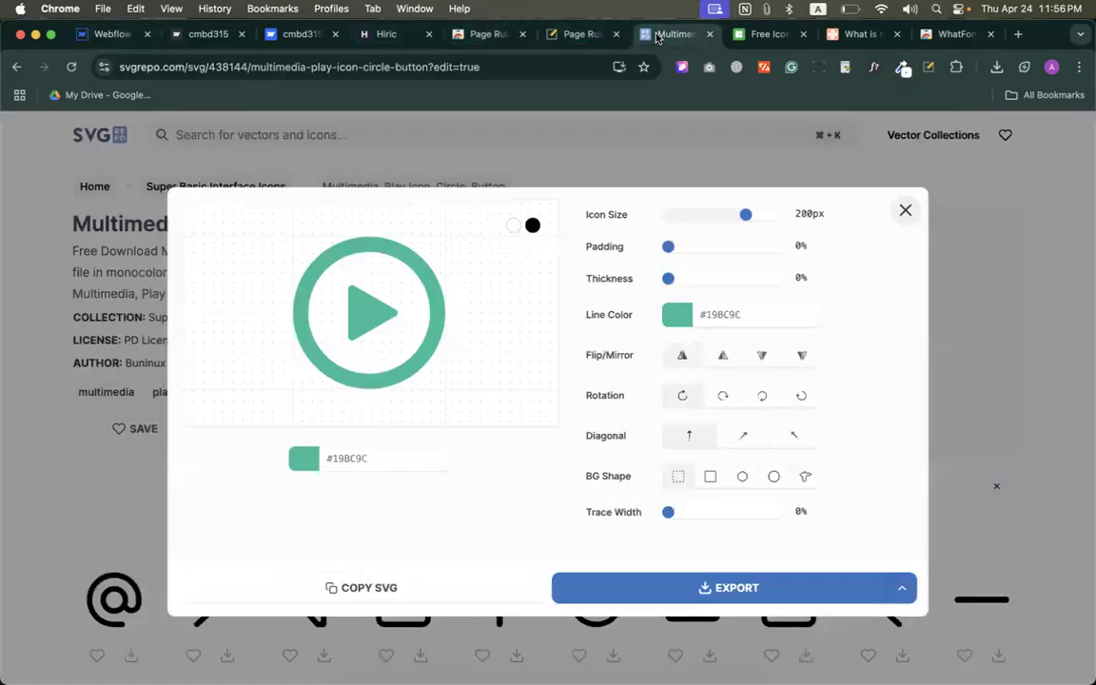
{"action": "left_click", "coordinate": [578, 155]}
{"action": "left_click", "coordinate": [439, 133]}
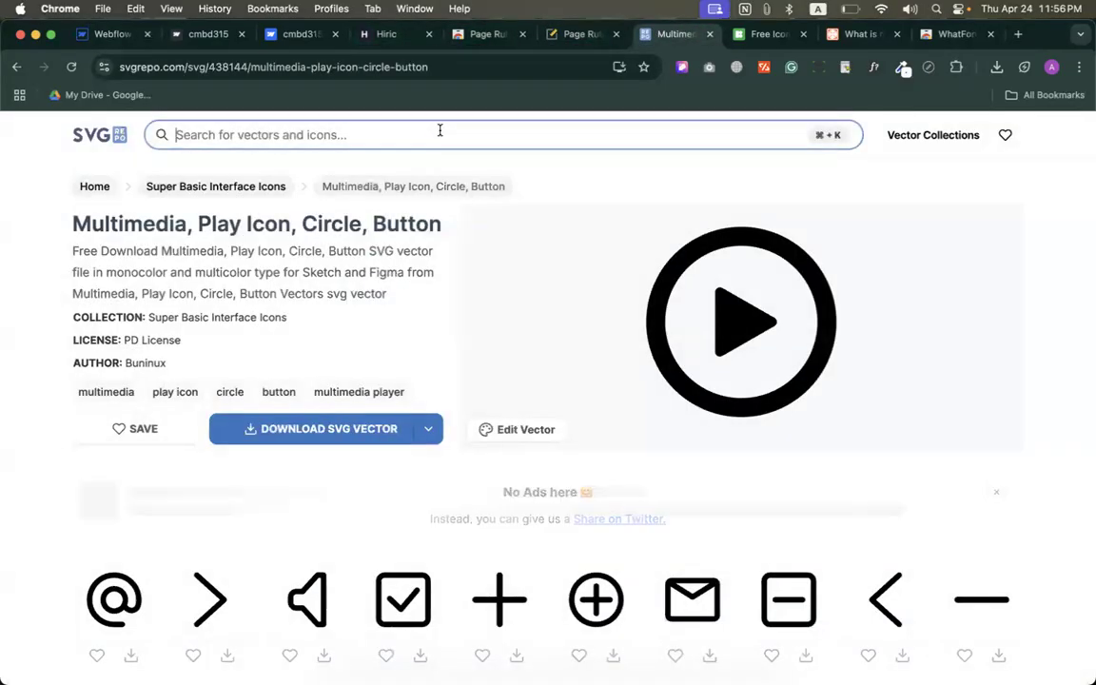
{"action": "type", "text": "dot"}
{"action": "key", "text": "Return"}
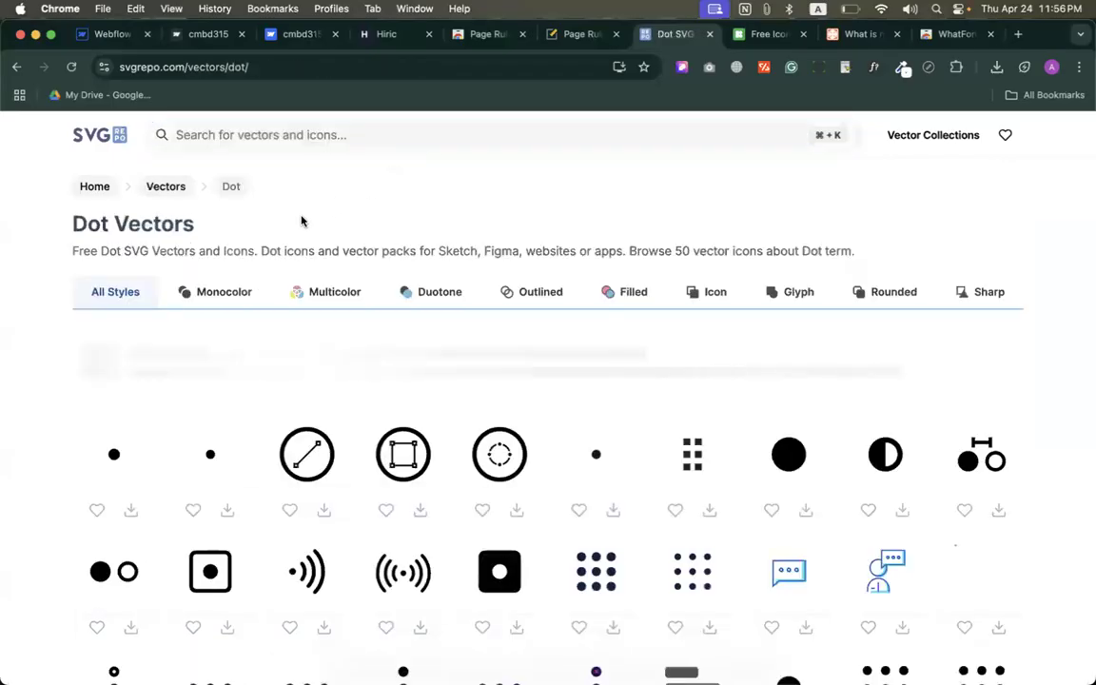
{"action": "left_click", "coordinate": [596, 453]}
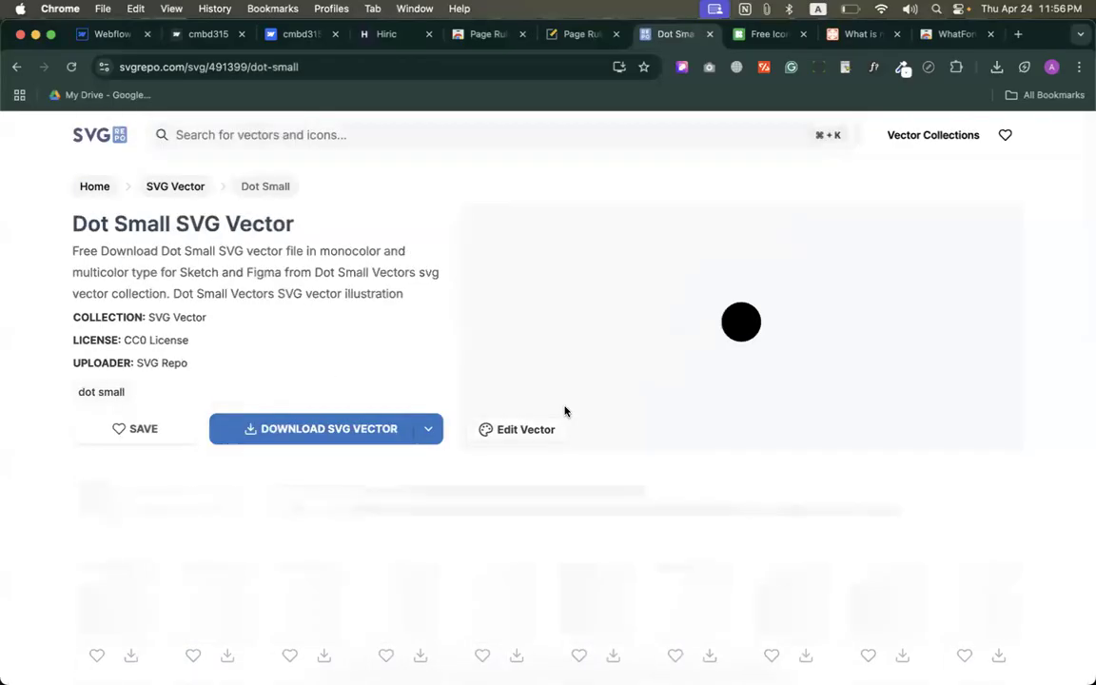
Recolor the Dot Small vector to #19BC9C and export it as an SVG
{"action": "left_click", "coordinate": [526, 435]}
{"action": "left_click", "coordinate": [343, 458]}
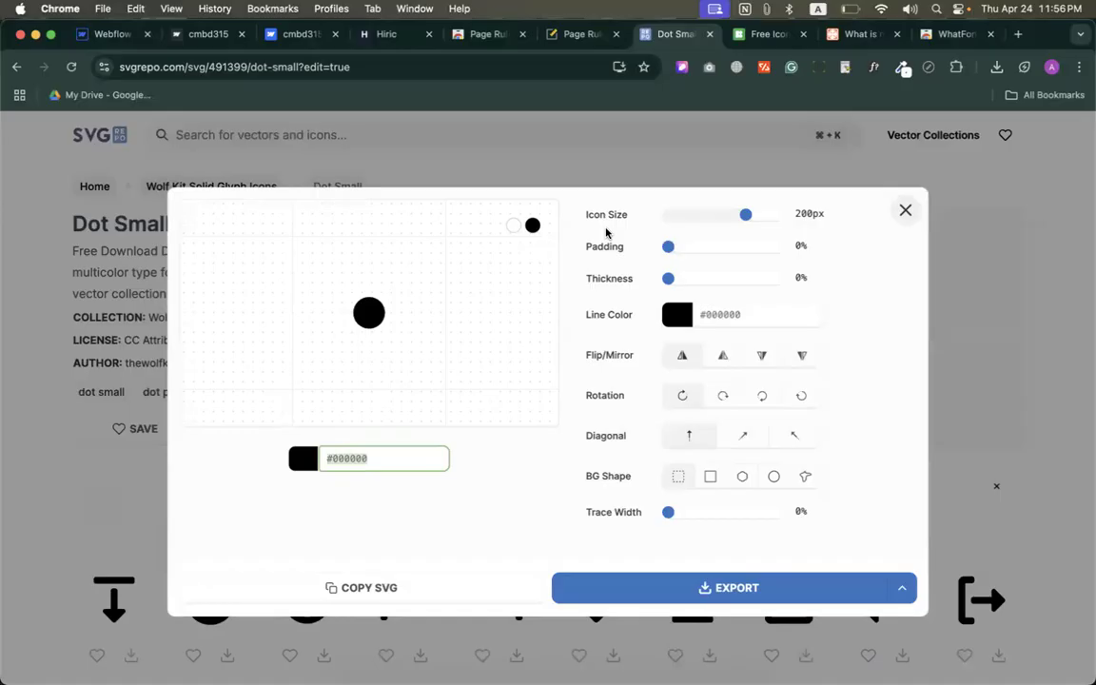
{"action": "triple_click", "coordinate": [364, 447]}
{"action": "type", "text": "#19BC9C"}
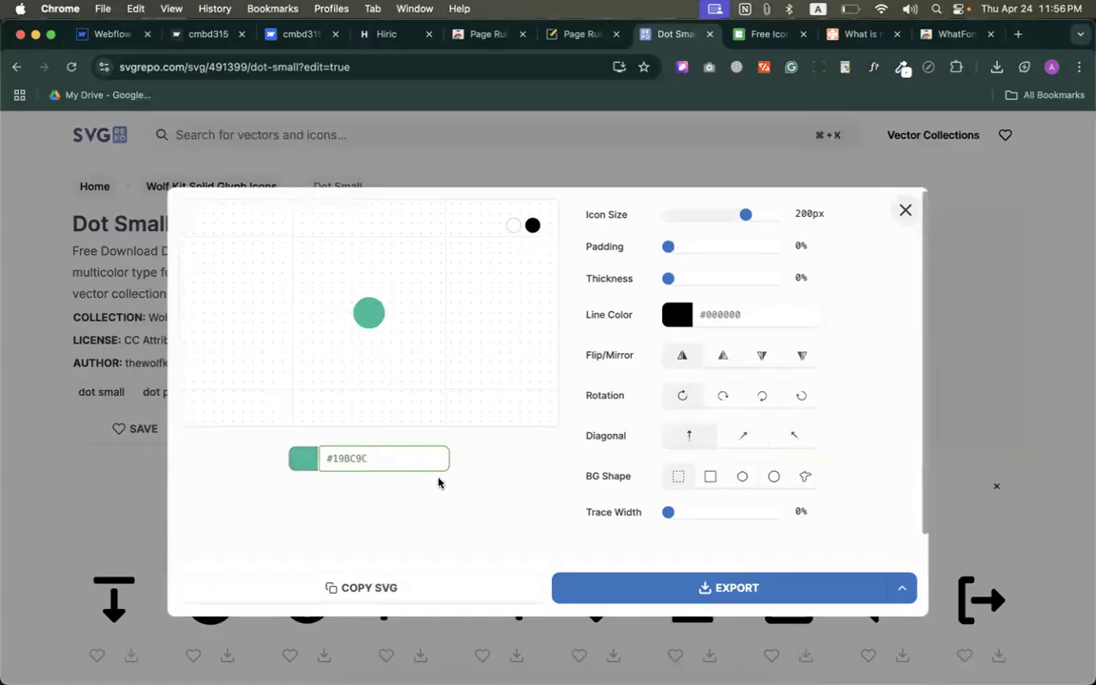
{"action": "left_click", "coordinate": [701, 595]}
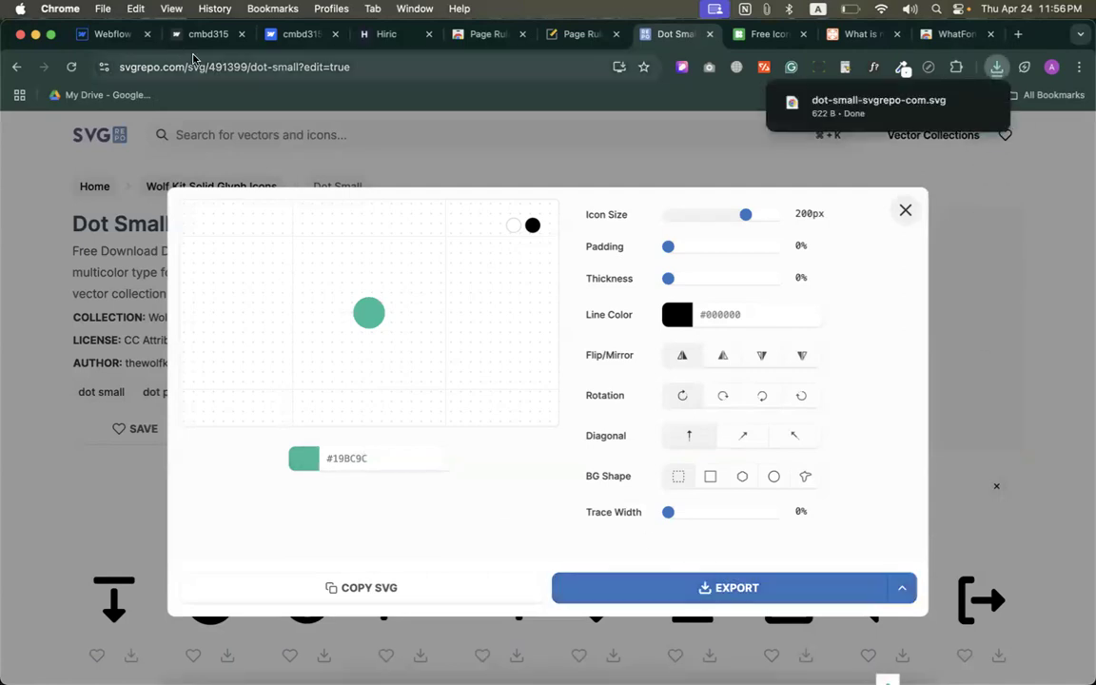
Place the downloaded dot-small-svgrepo-com.svg in Webflow's empty flex block and set the image width to 40 px
{"action": "left_click", "coordinate": [108, 33]}
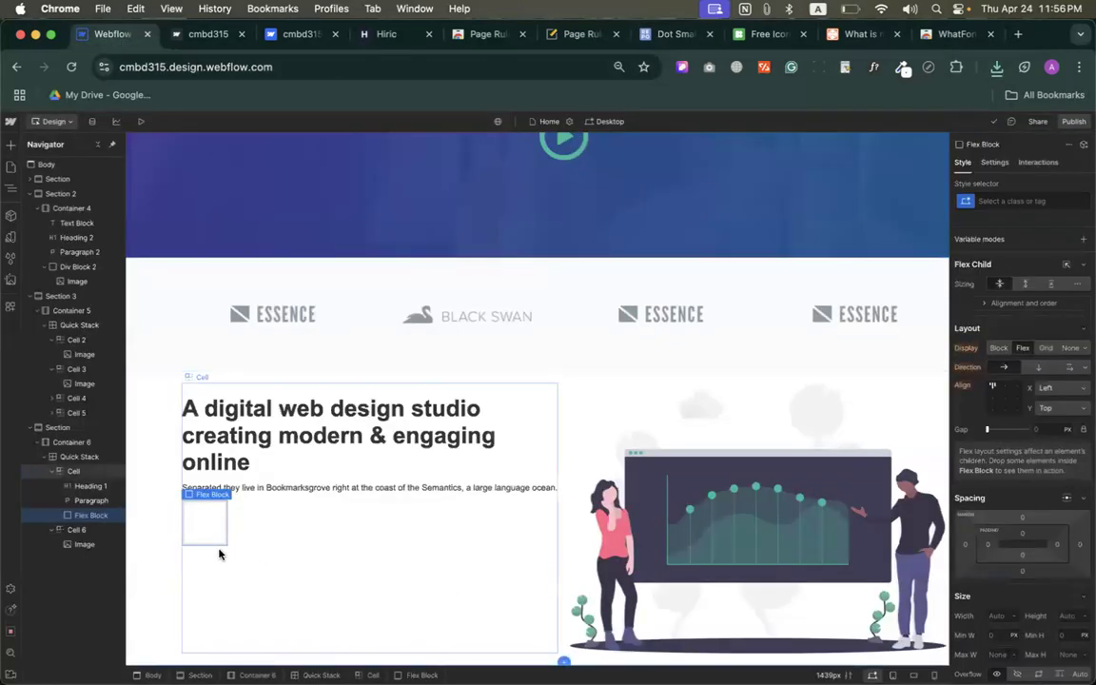
{"action": "left_click", "coordinate": [996, 67]}
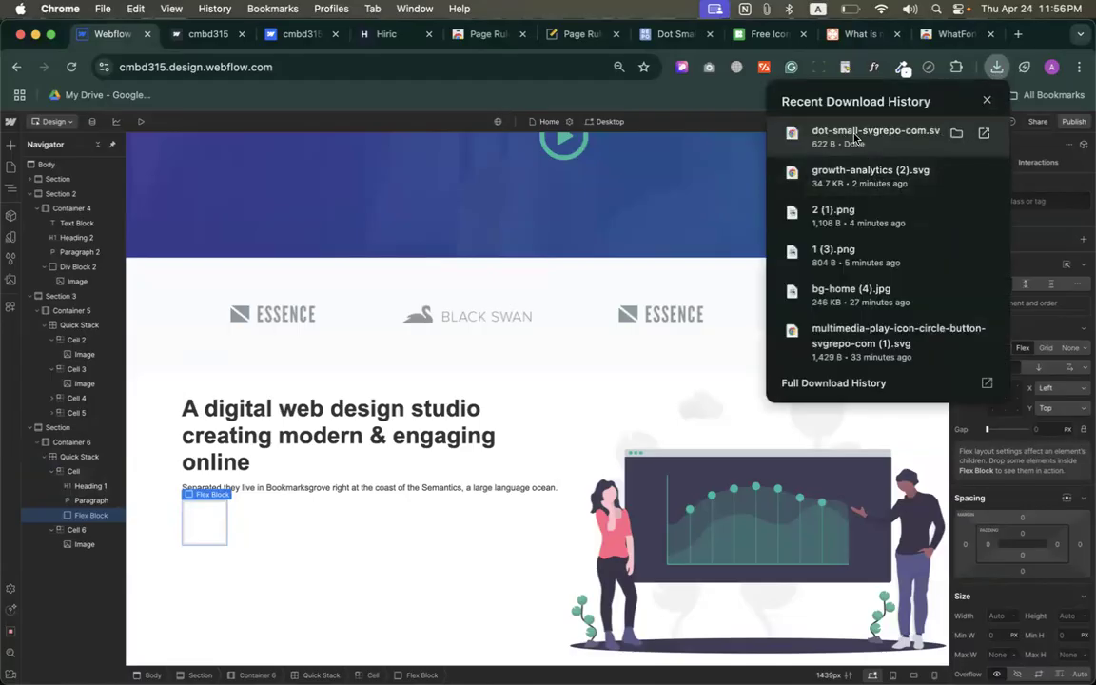
{"action": "left_click_drag", "start_coordinate": [826, 172], "coordinate": [199, 518]}
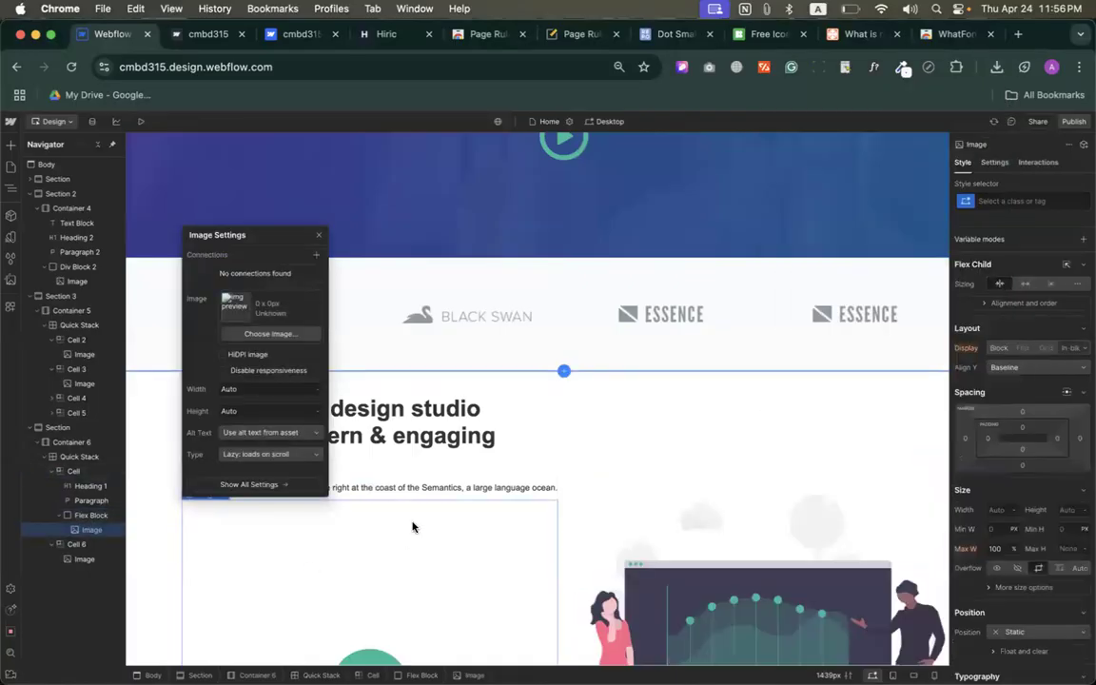
{"action": "scroll", "coordinate": [397, 472], "scroll_direction": "down", "scroll_amount": 3}
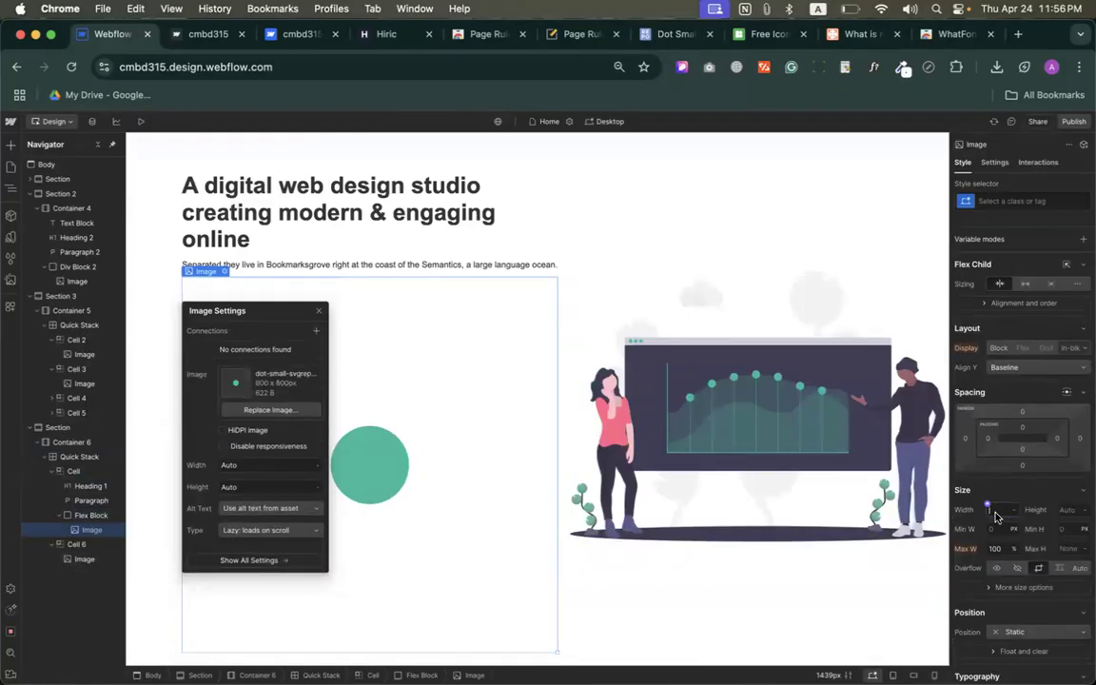
{"action": "key", "text": "Return"}
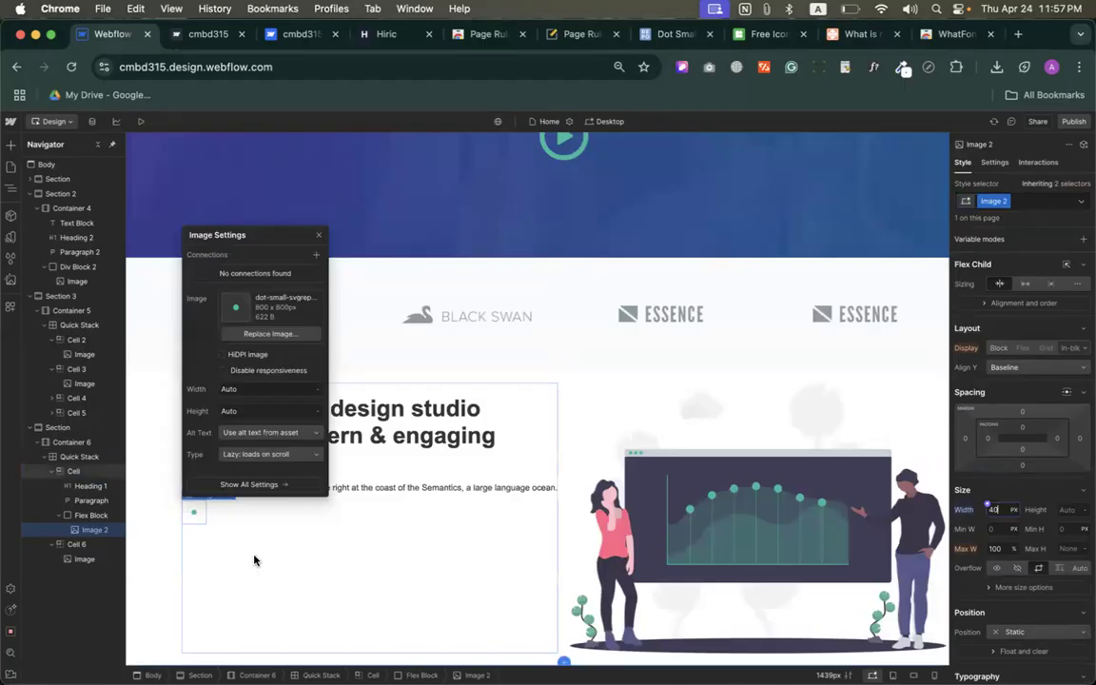
Add a text block beside the dot image and align the flex block's contents left and vertically centered
{"action": "left_click", "coordinate": [11, 146]}
{"action": "scroll", "coordinate": [90, 286], "scroll_direction": "down", "scroll_amount": 2}
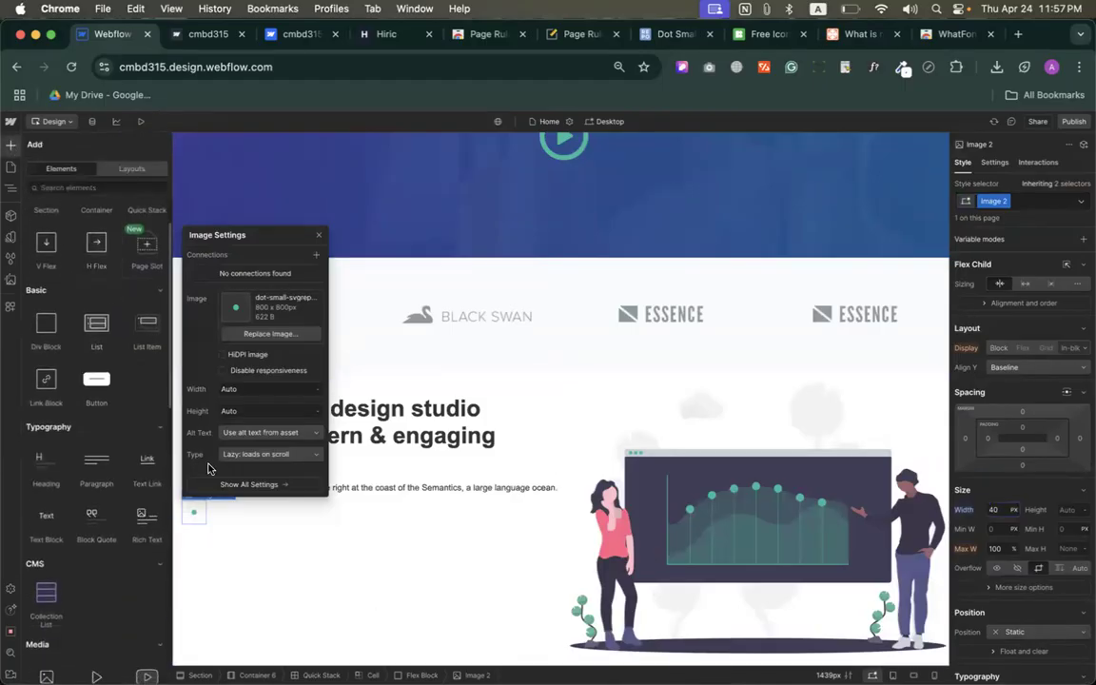
{"action": "left_click", "coordinate": [38, 536]}
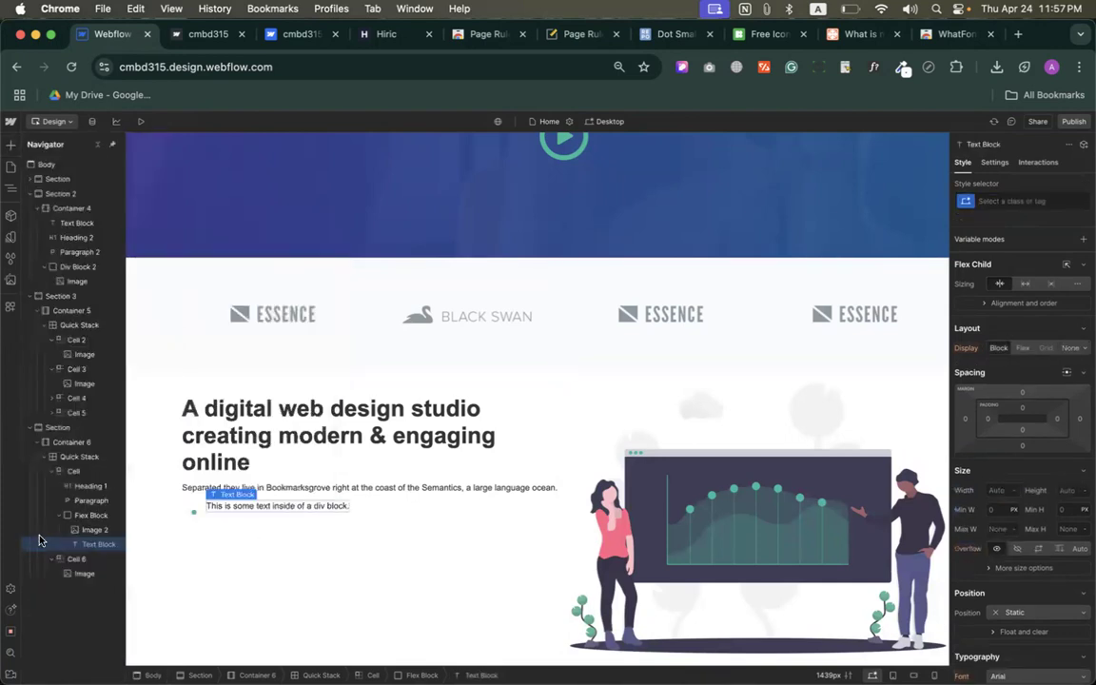
{"action": "left_click", "coordinate": [221, 522]}
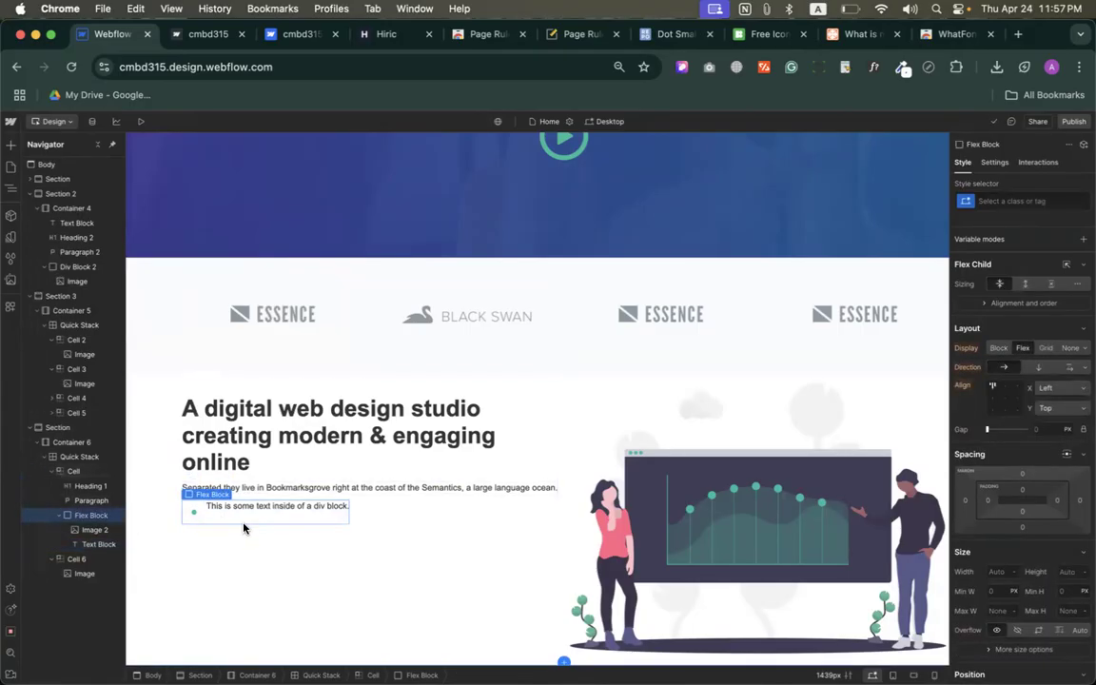
{"action": "left_click", "coordinate": [992, 402]}
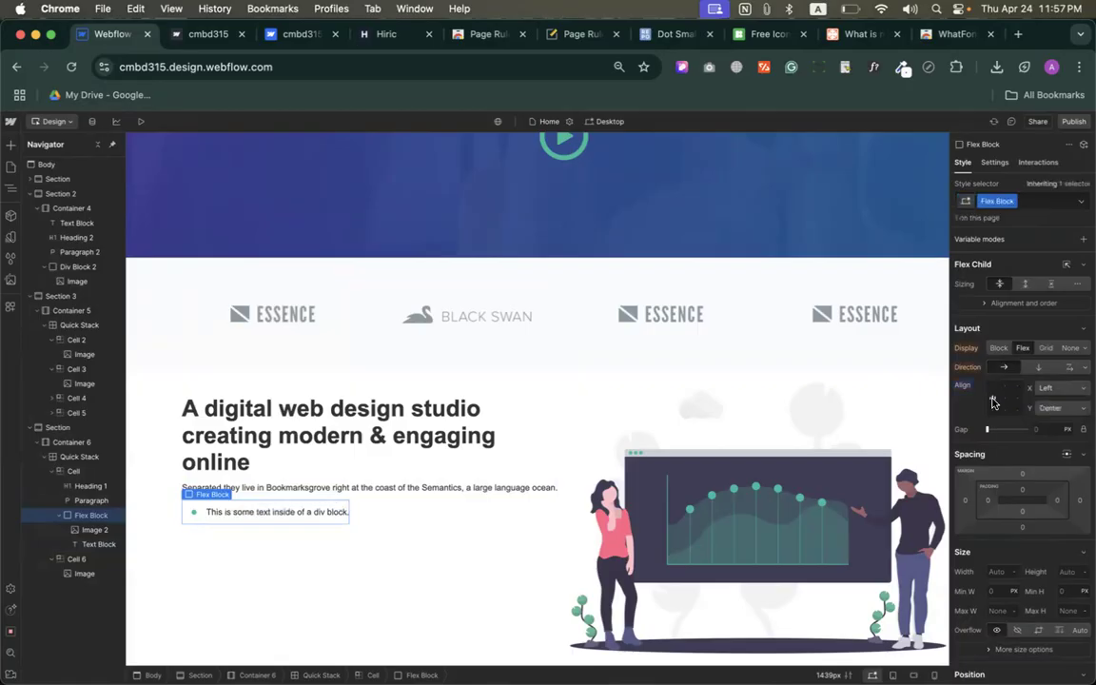
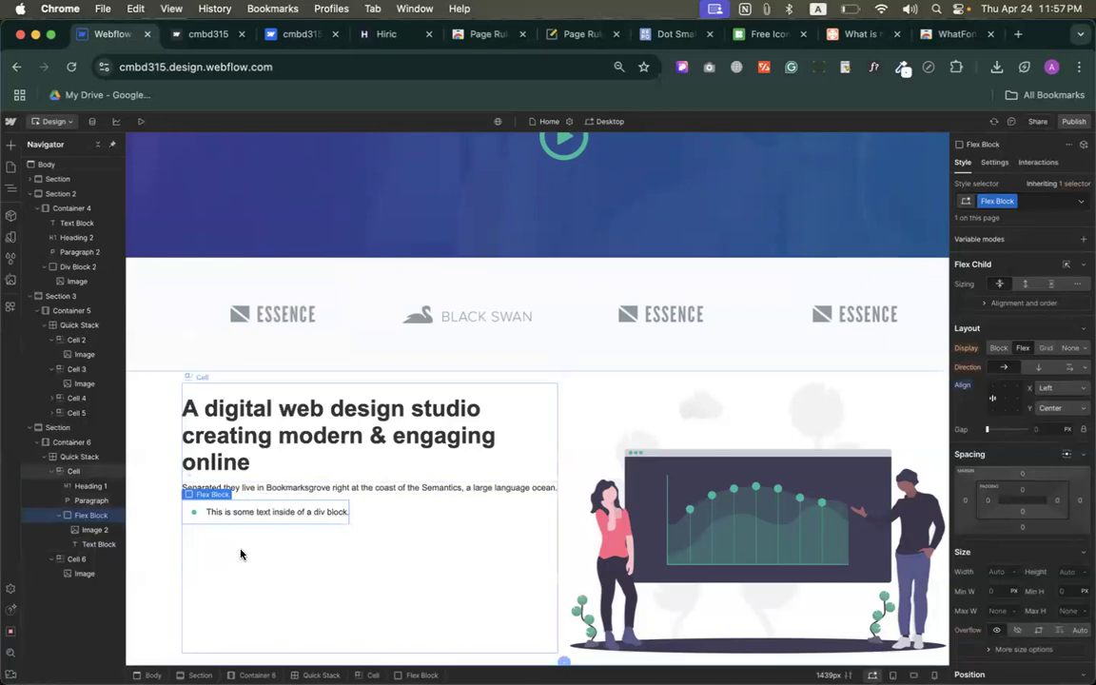
{"action": "left_click", "coordinate": [10, 143]}
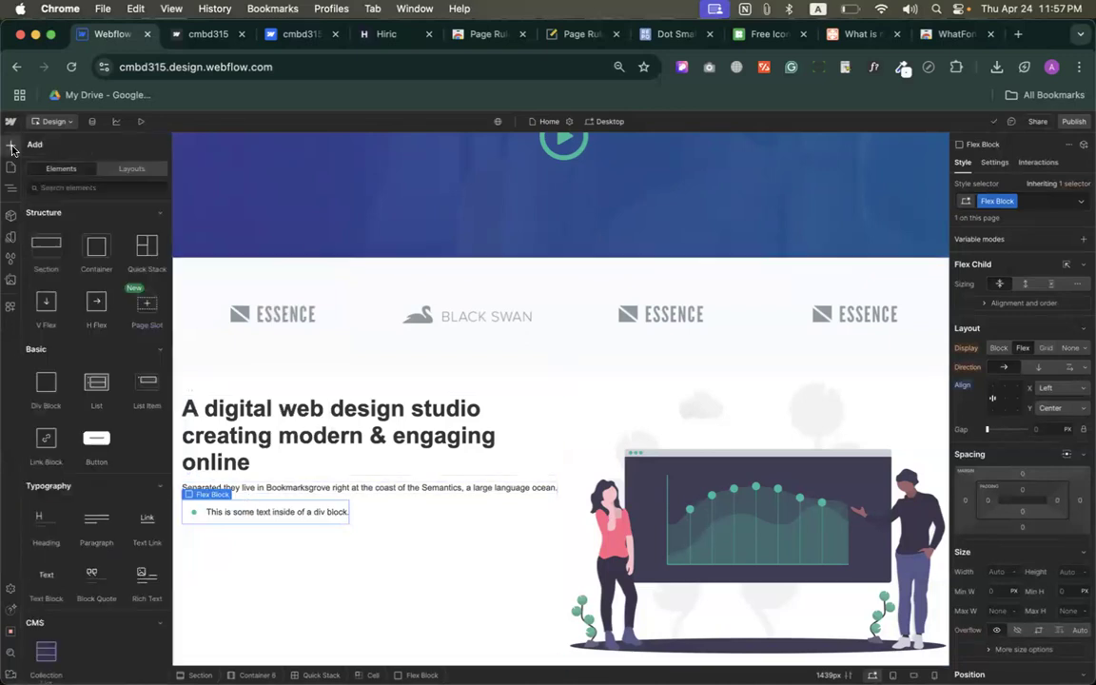
{"action": "left_click_drag", "start_coordinate": [43, 330], "coordinate": [224, 532]}
{"action": "left_click", "coordinate": [10, 144]}
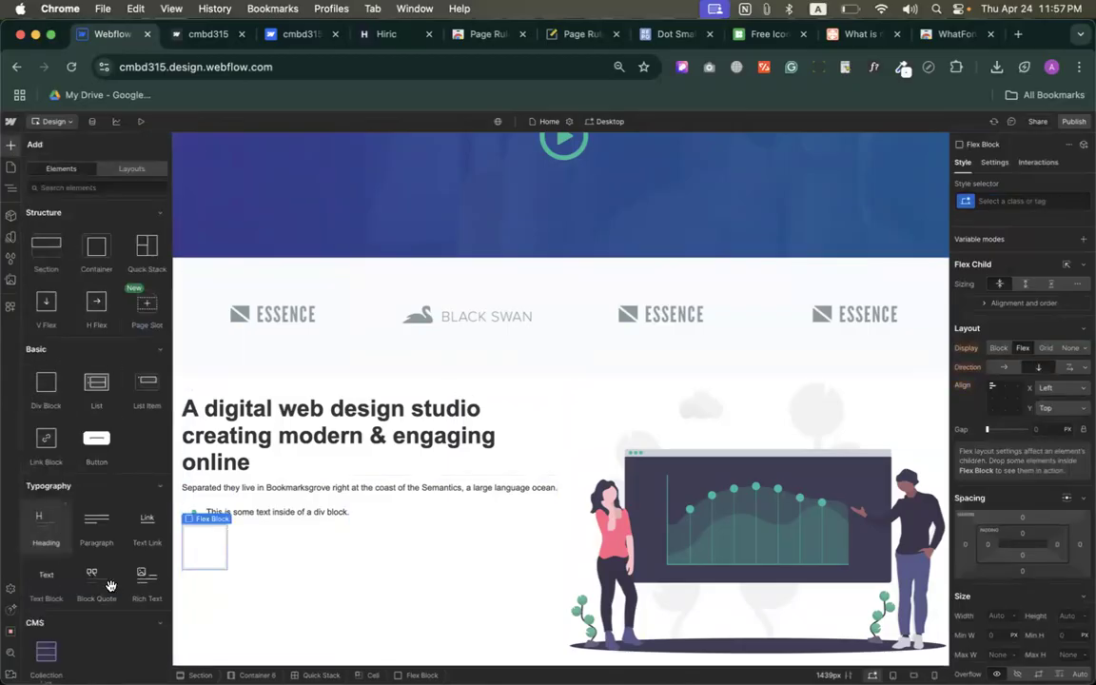
{"action": "left_click_drag", "start_coordinate": [93, 441], "coordinate": [204, 542]}
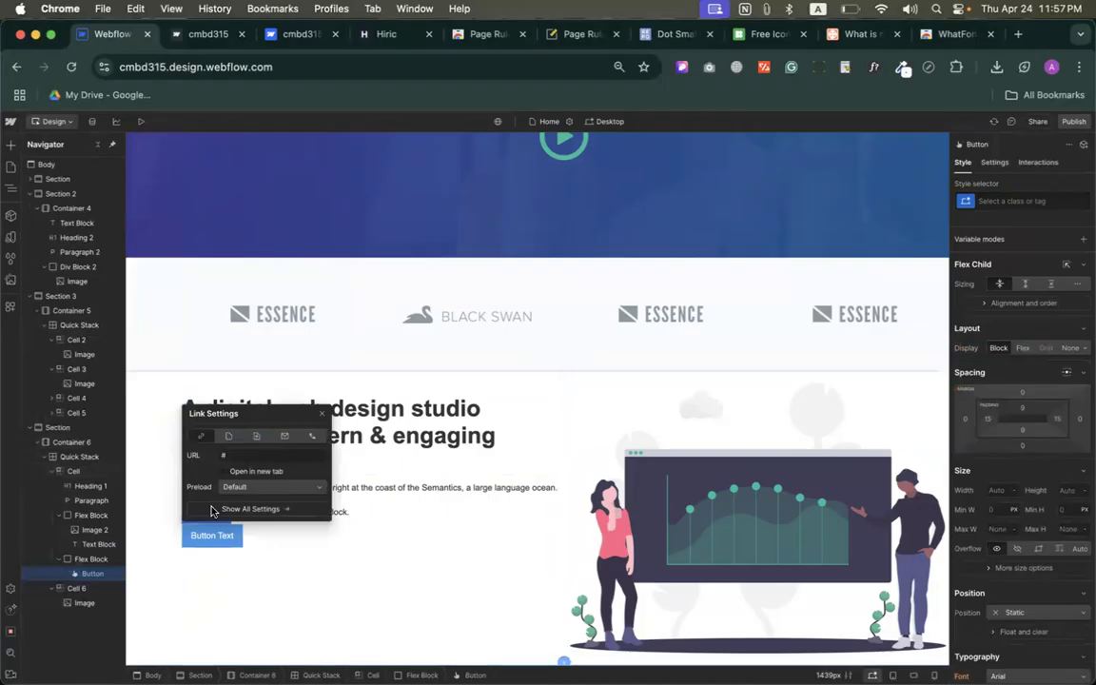
{"action": "right_click", "coordinate": [208, 538]}
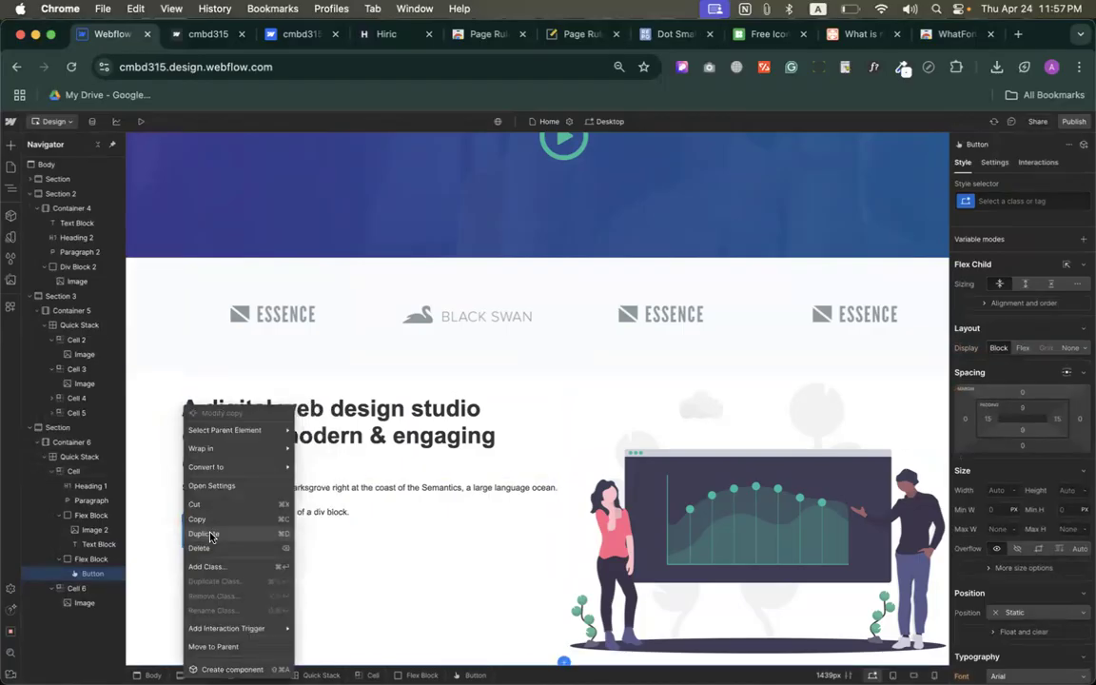
{"action": "left_click", "coordinate": [208, 536]}
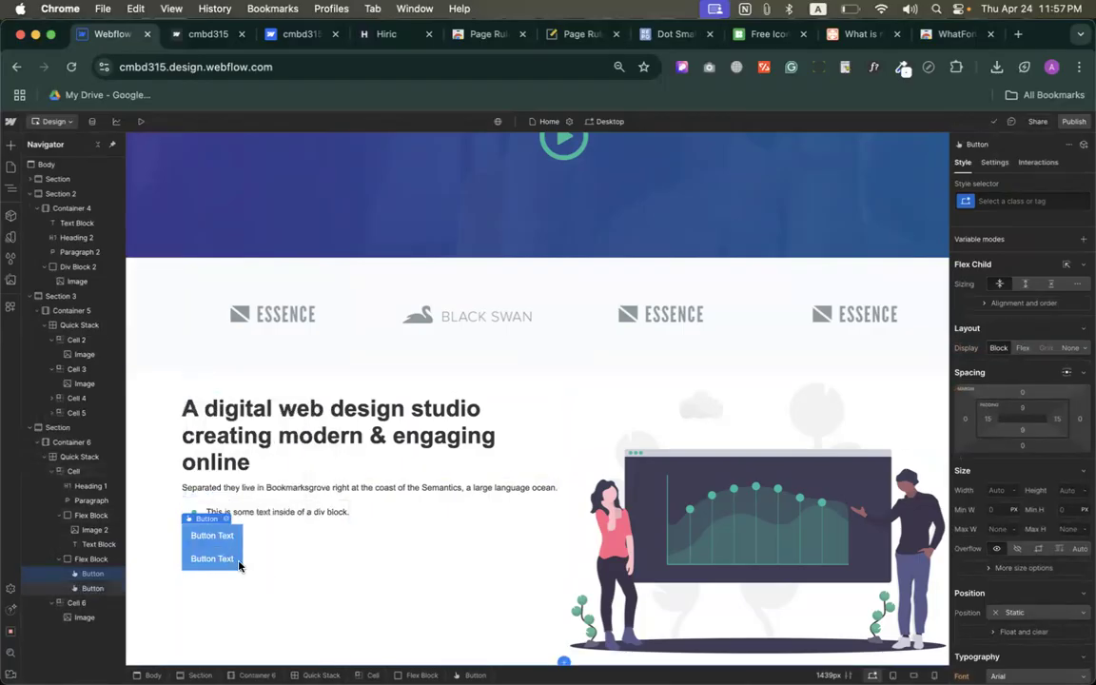
{"action": "key", "text": "super+z"}
{"action": "key", "text": "super+z"}
{"action": "key", "text": "super+z"}
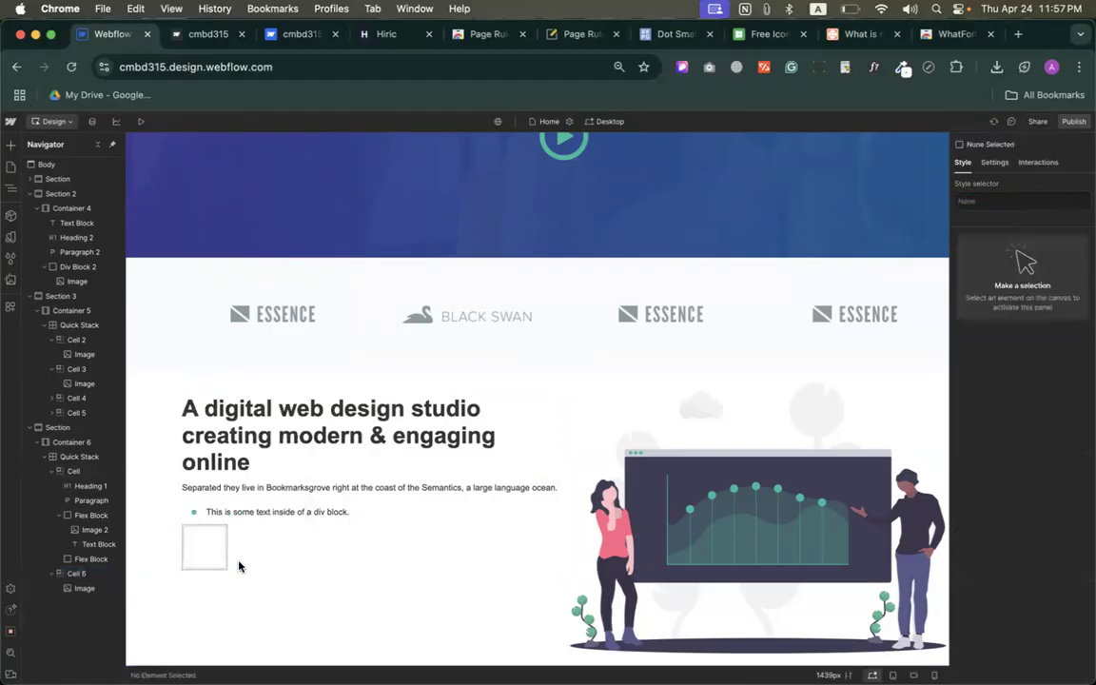
Fill the empty flex block below the dotted bullet item with three buttons
{"action": "left_click", "coordinate": [11, 142]}
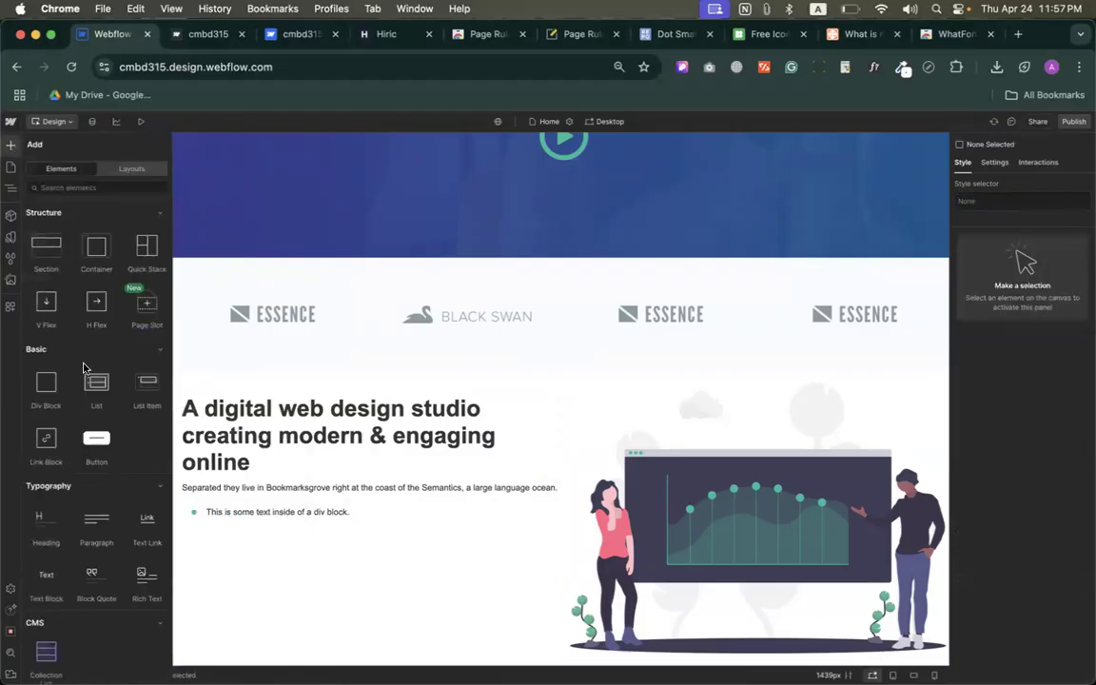
{"action": "left_click_drag", "start_coordinate": [163, 487], "coordinate": [220, 550]}
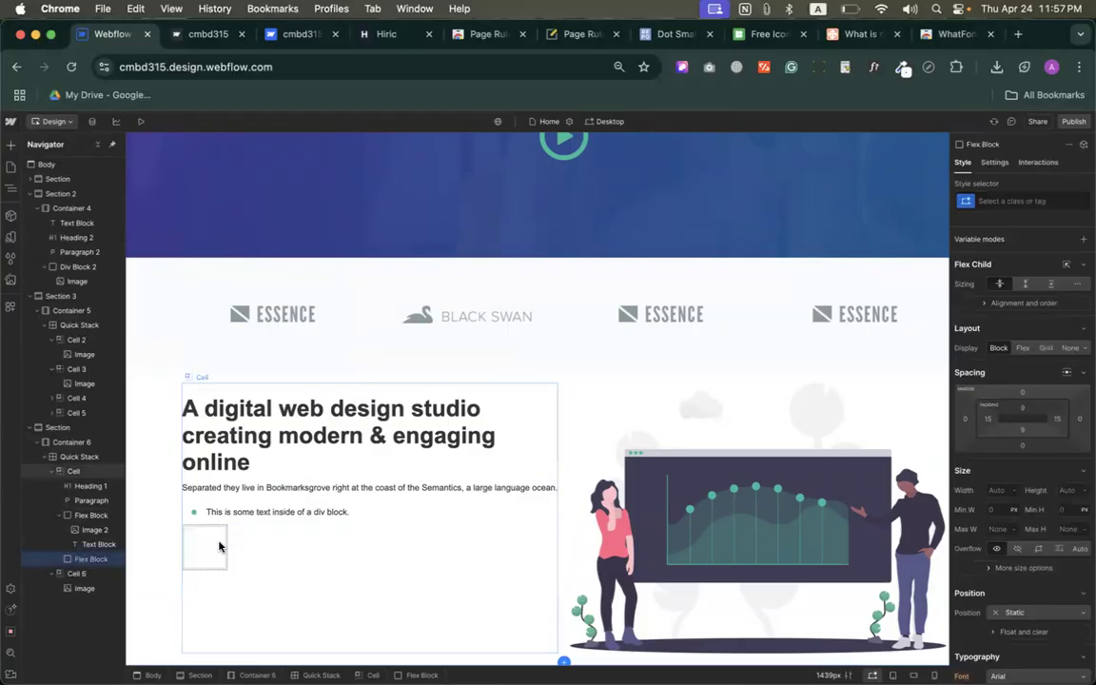
{"action": "left_click", "coordinate": [11, 145]}
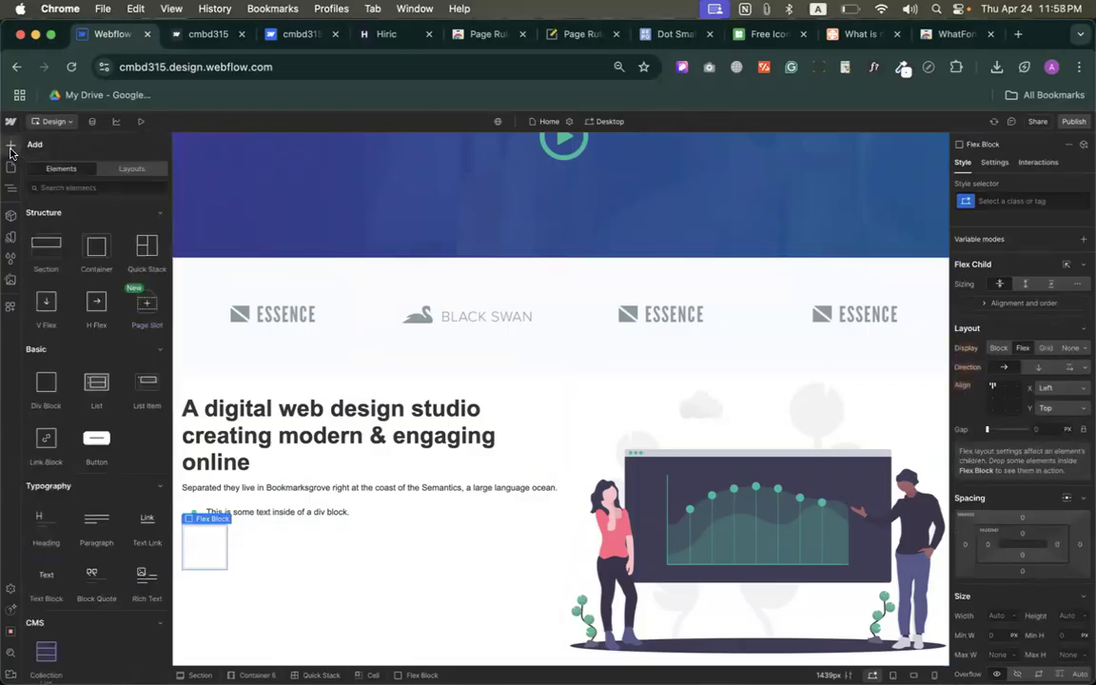
{"action": "left_click", "coordinate": [96, 440]}
{"action": "key", "text": "super+d"}
{"action": "key", "text": "super+d"}
{"action": "key", "text": "super+d"}
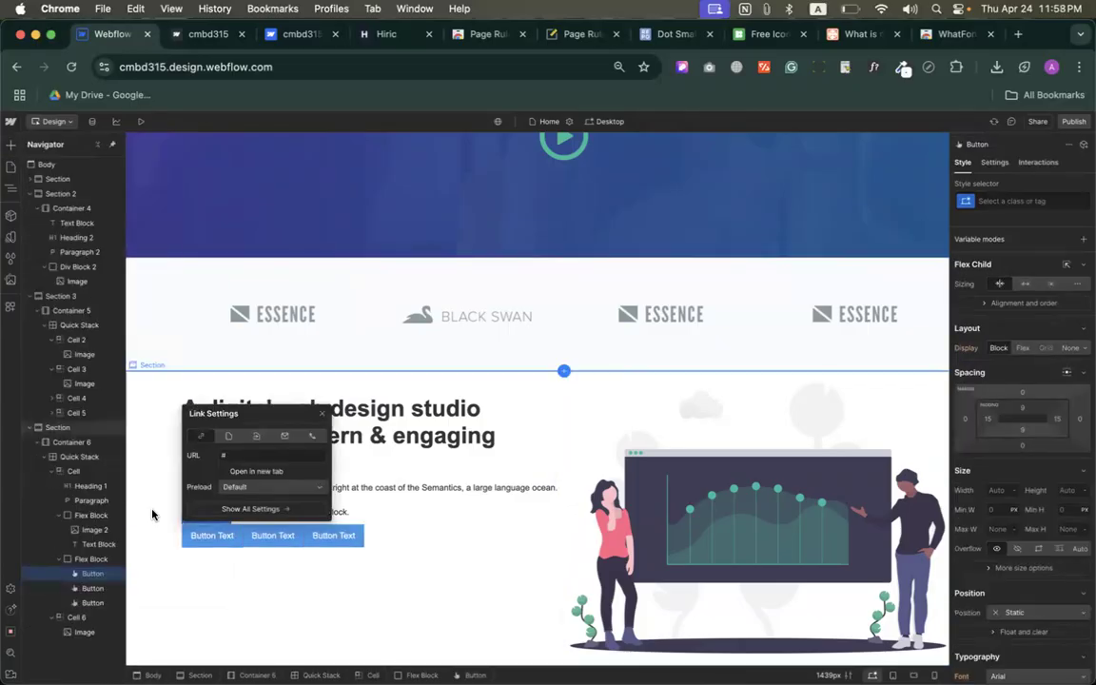
Delete the second flex block together with its buttons
{"action": "left_click", "coordinate": [86, 559]}
{"action": "key", "text": "Delete"}
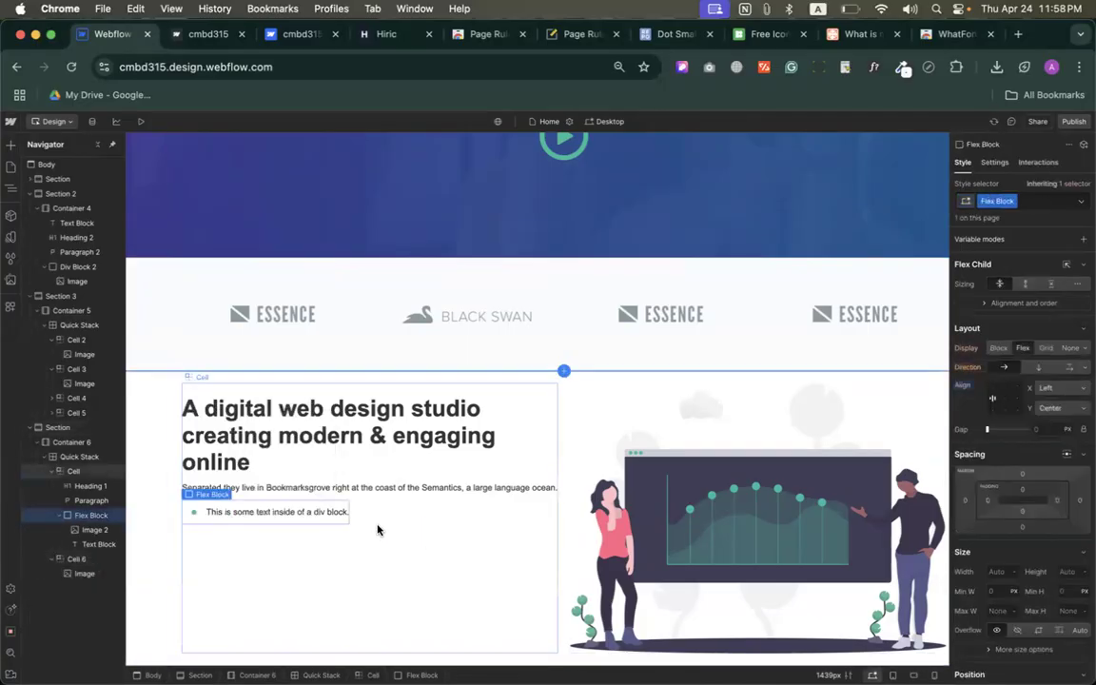
Replace the bullet item's placeholder text with "We put a lot of effort in design." as on the Hiric reference page
{"action": "left_click", "coordinate": [311, 521]}
{"action": "left_click", "coordinate": [232, 517]}
{"action": "left_click", "coordinate": [204, 34]}
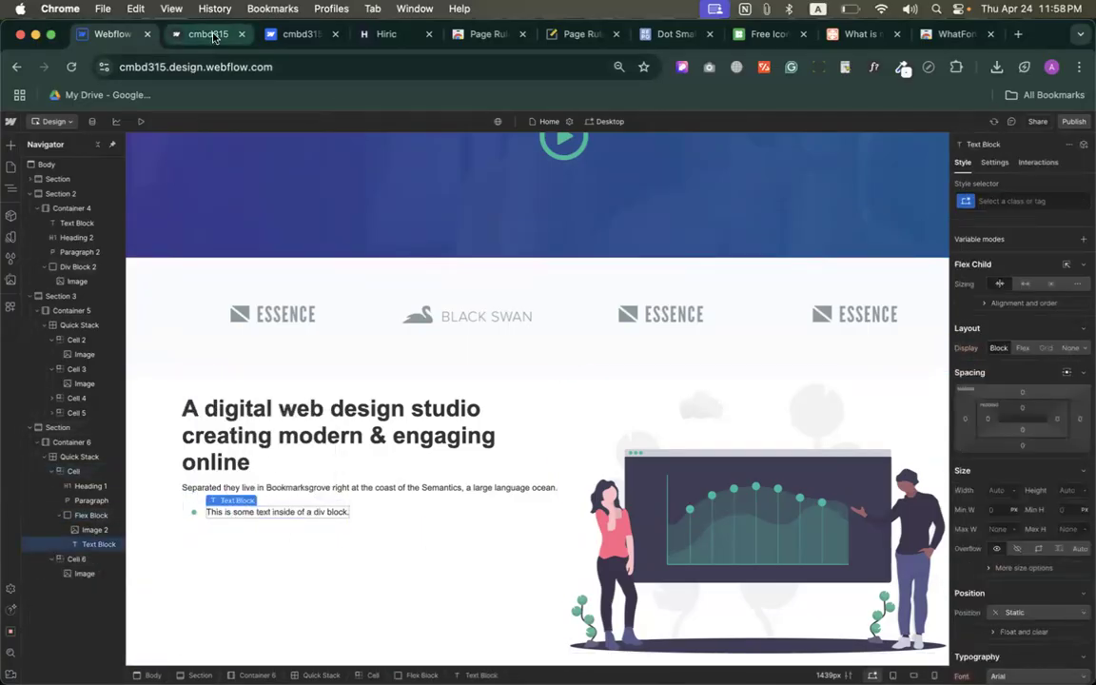
{"action": "left_click", "coordinate": [385, 34]}
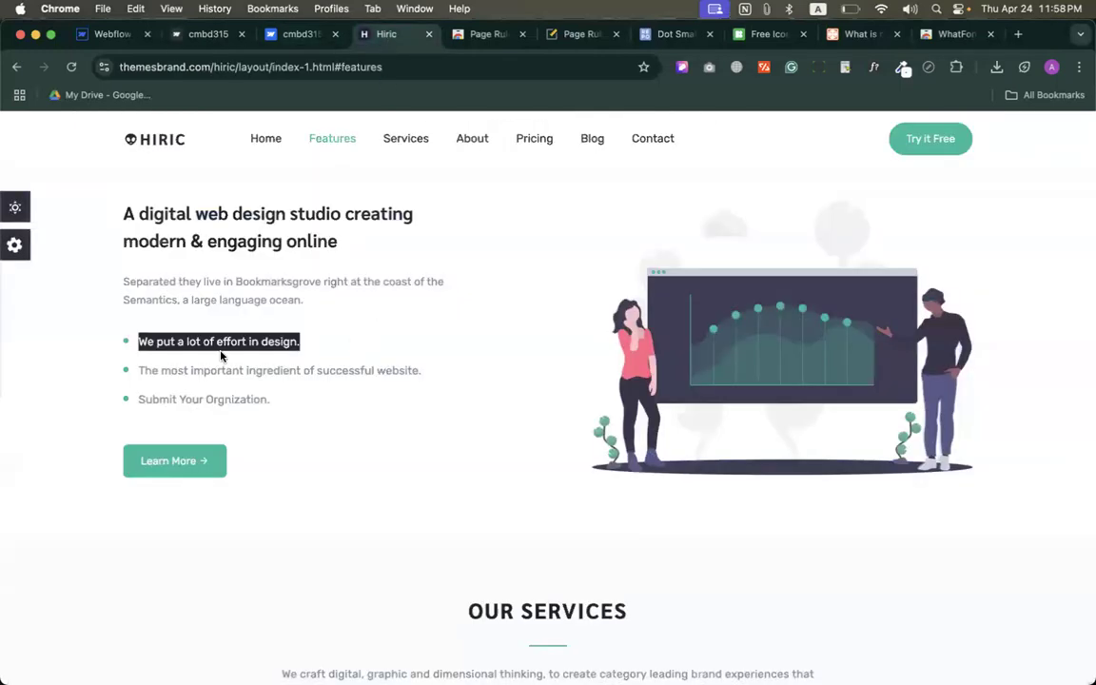
{"action": "left_click", "coordinate": [110, 34]}
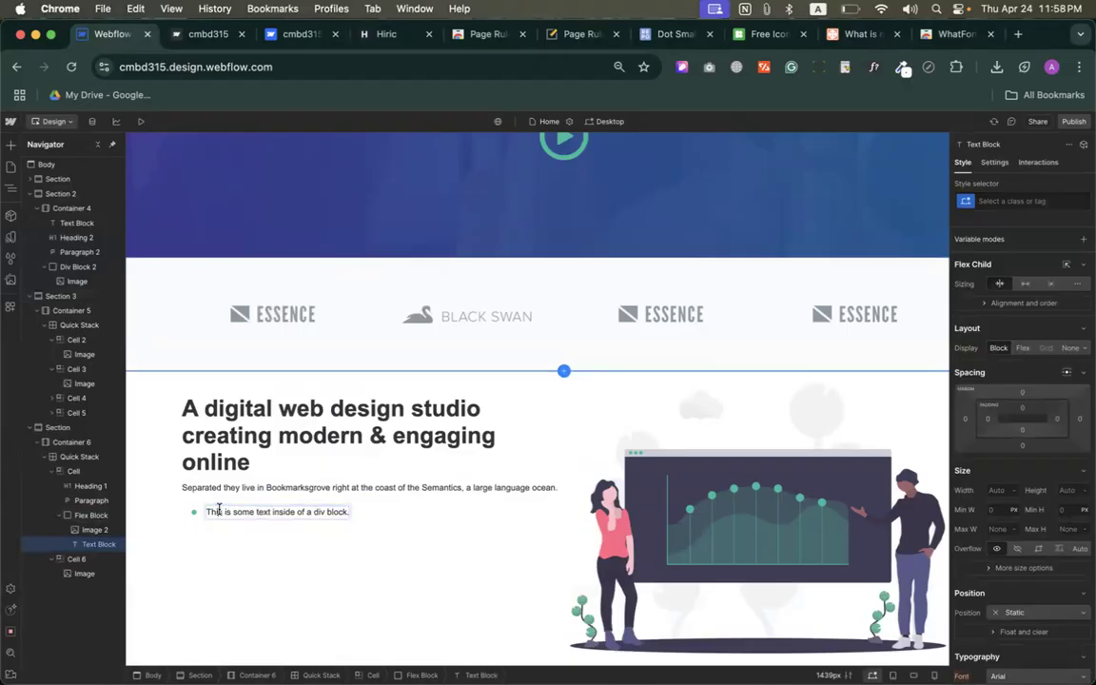
{"action": "double_click", "coordinate": [221, 514]}
{"action": "type", "text": "We put a lot of effort in design."}
{"action": "left_click", "coordinate": [228, 533]}
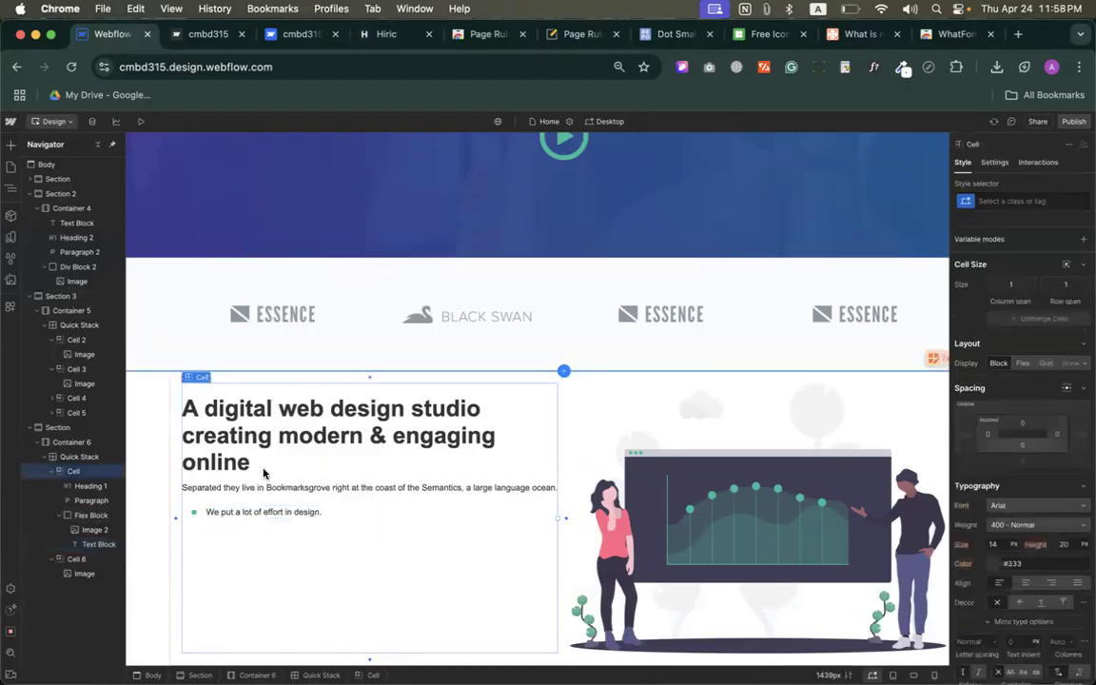
Duplicate the bullet item's flex block twice so the cell holds three dotted items like the Hiric page
{"action": "left_click", "coordinate": [216, 518]}
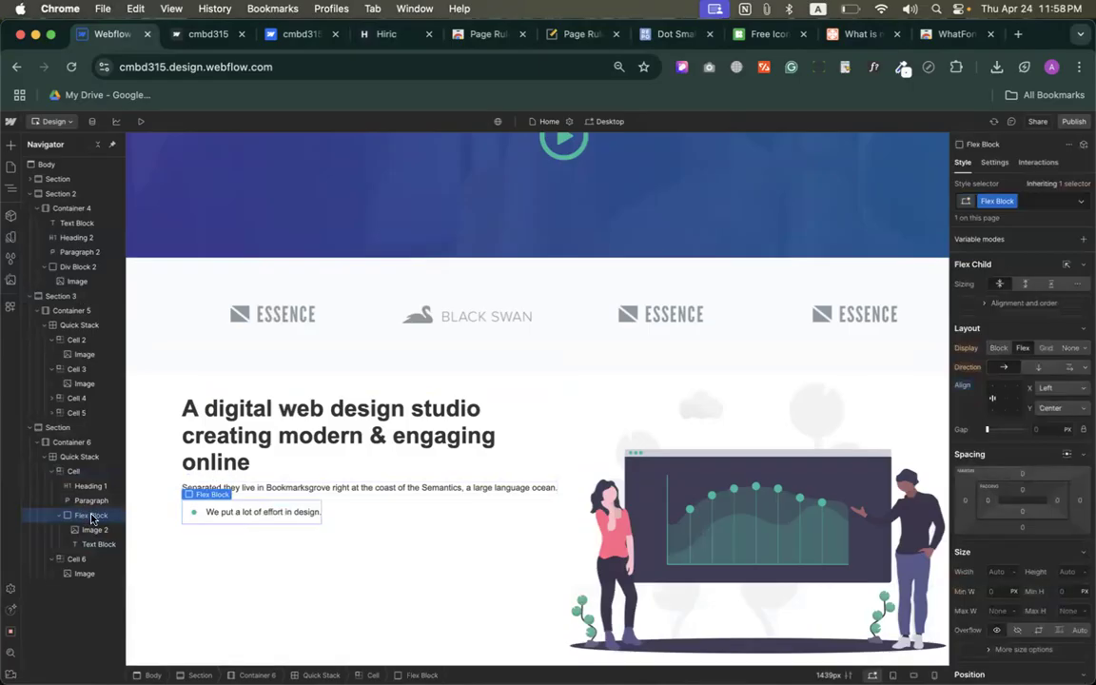
{"action": "key", "text": "super+d"}
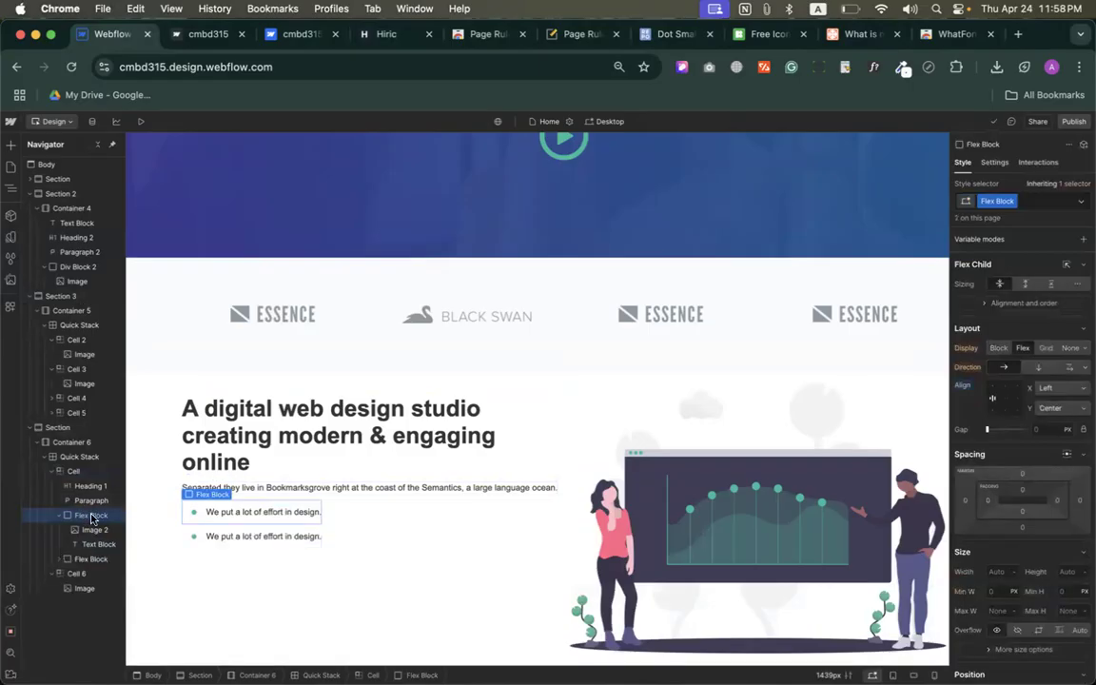
{"action": "left_click", "coordinate": [371, 38]}
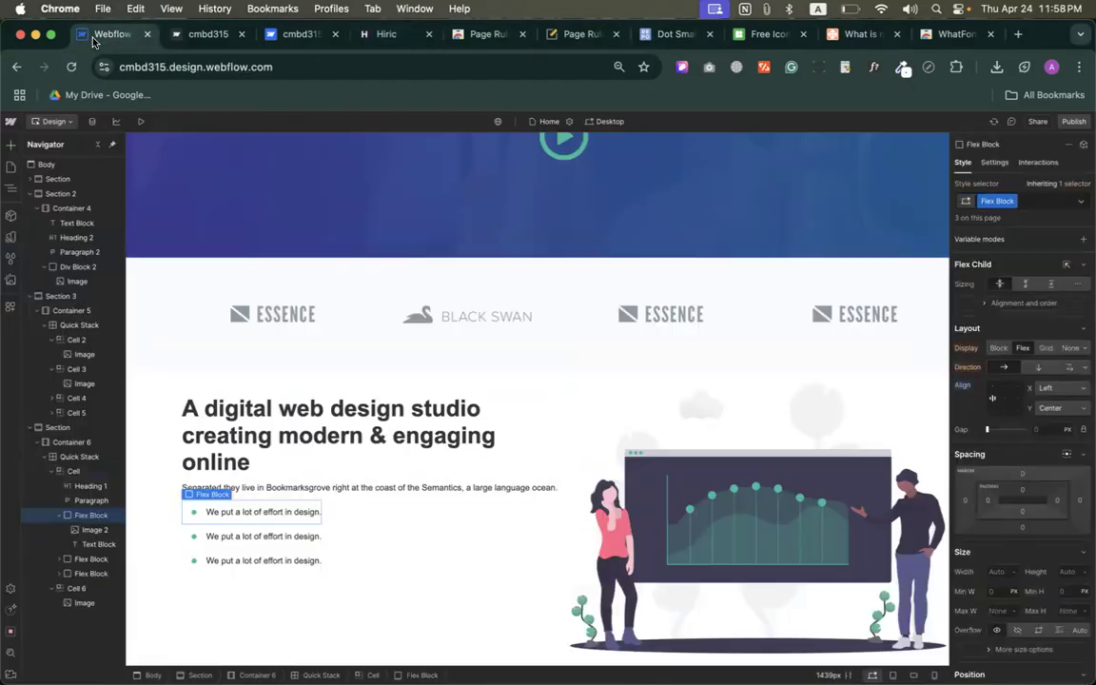
{"action": "left_click", "coordinate": [110, 34]}
Add a button below the three bullet items and set its text to "Learn More"
{"action": "left_click", "coordinate": [10, 145]}
{"action": "left_click_drag", "start_coordinate": [93, 436], "coordinate": [276, 587]}
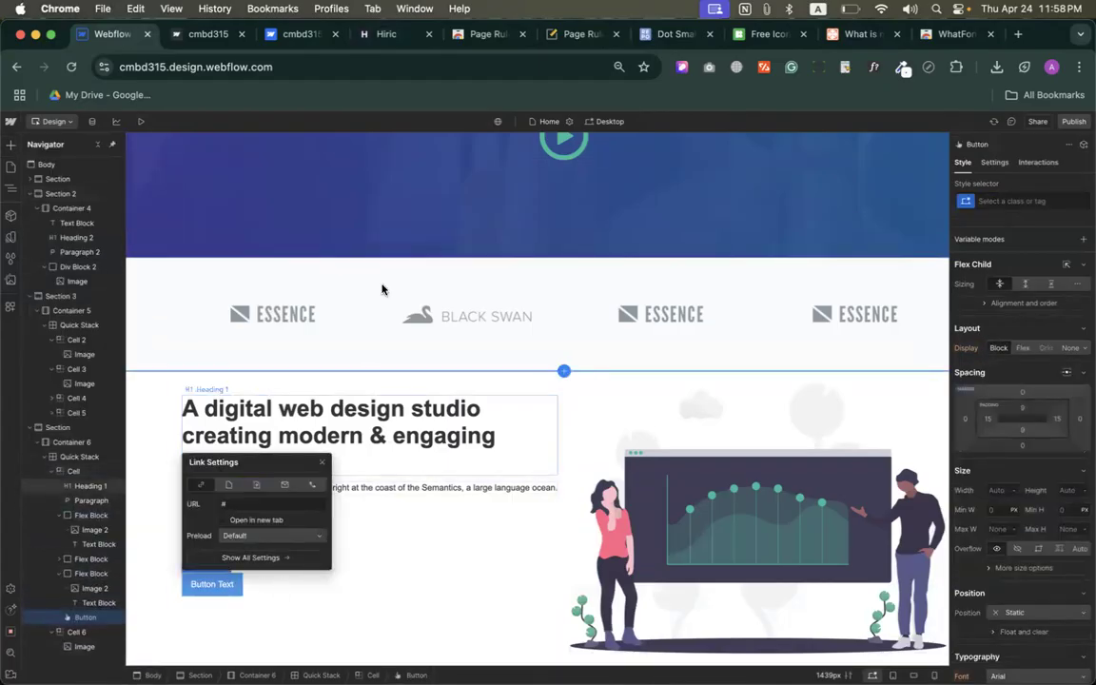
{"action": "left_click", "coordinate": [387, 34]}
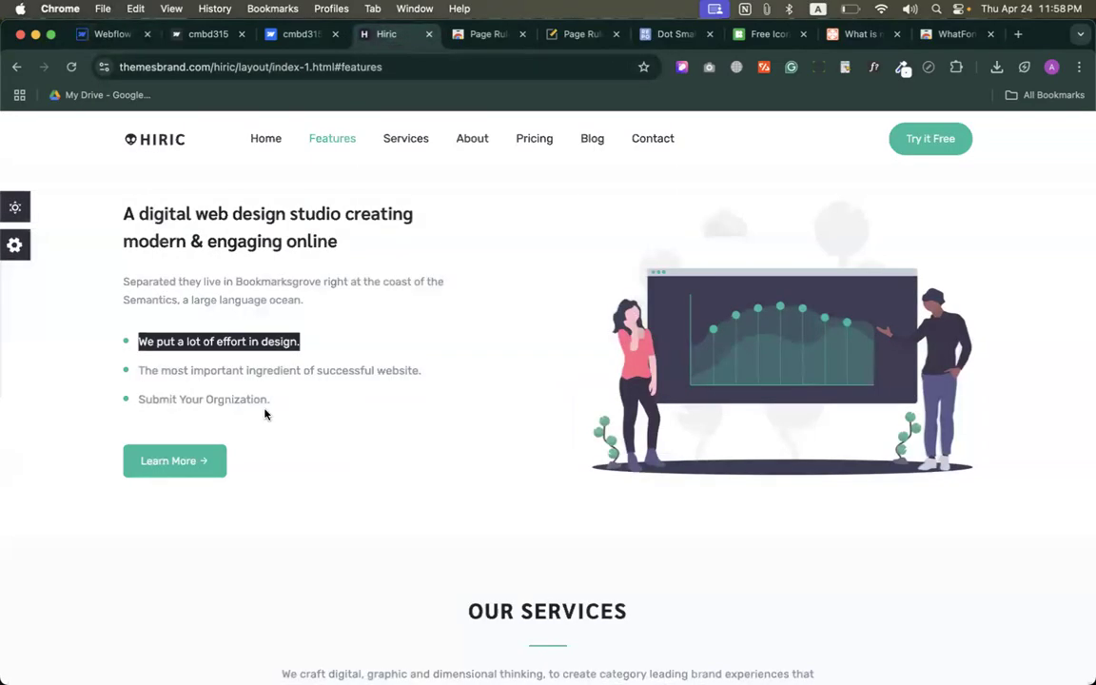
{"action": "right_click", "coordinate": [170, 459]}
{"action": "left_click", "coordinate": [89, 59]}
{"action": "left_click", "coordinate": [107, 34]}
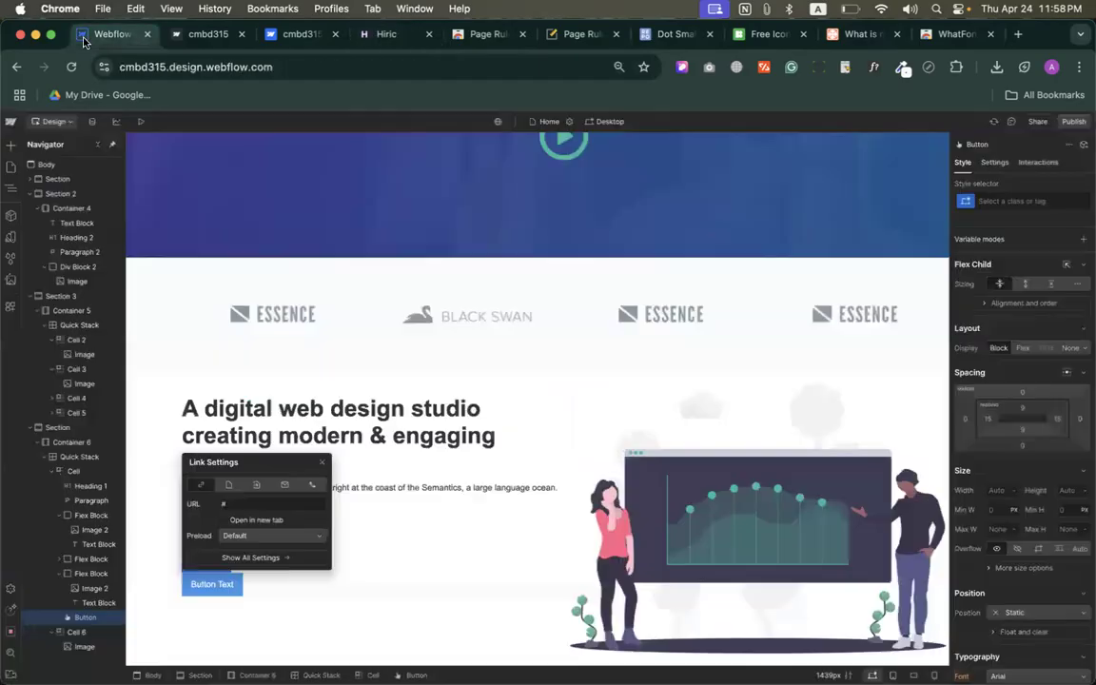
{"action": "left_click", "coordinate": [208, 582]}
{"action": "double_click", "coordinate": [209, 582]}
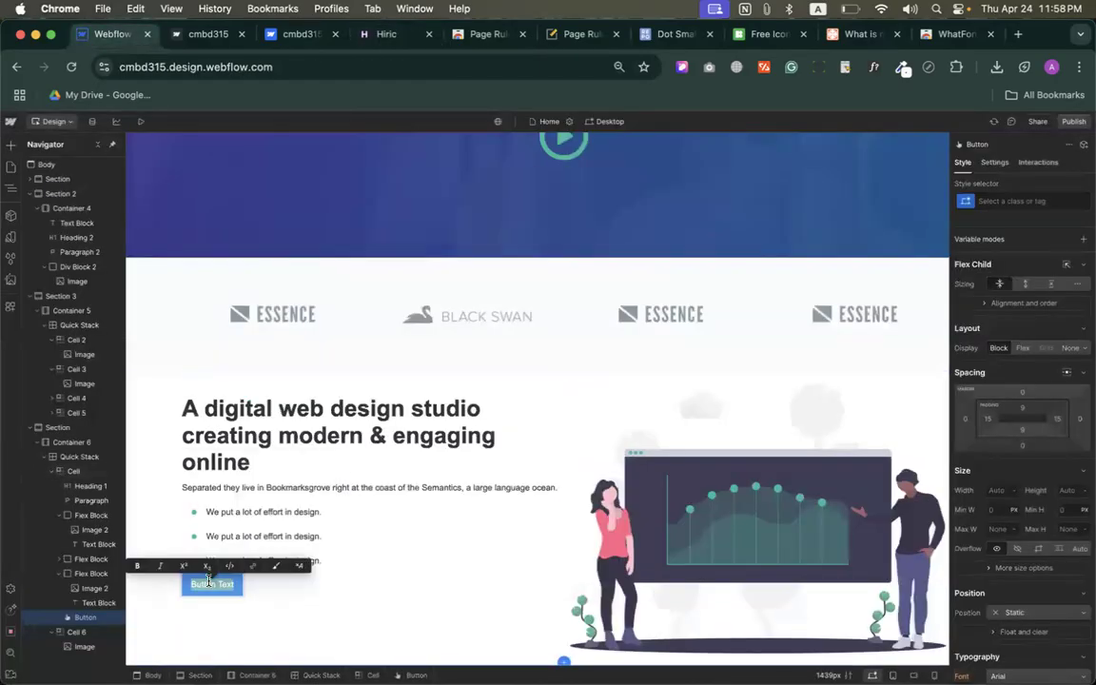
{"action": "type", "text": "Le"}
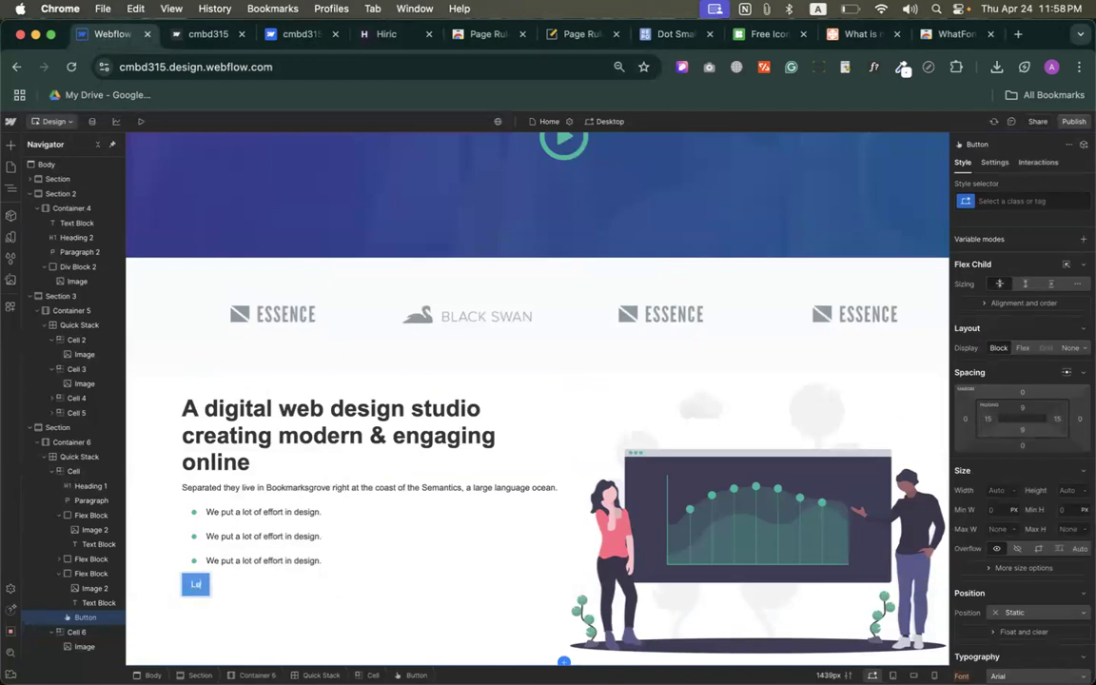
{"action": "type", "text": "arn More"}
{"action": "left_click", "coordinate": [269, 602]}
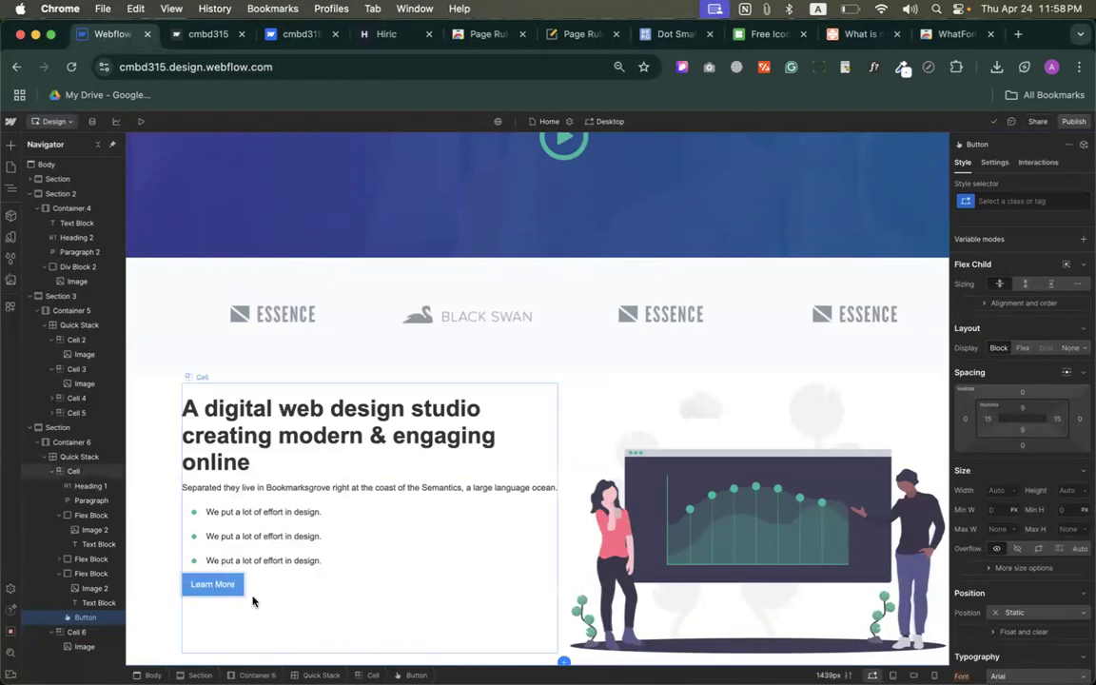
Sample the green bullet dot's color #1abc9c as the Learn More button's text color and copy the hex value
{"action": "left_click", "coordinate": [212, 584]}
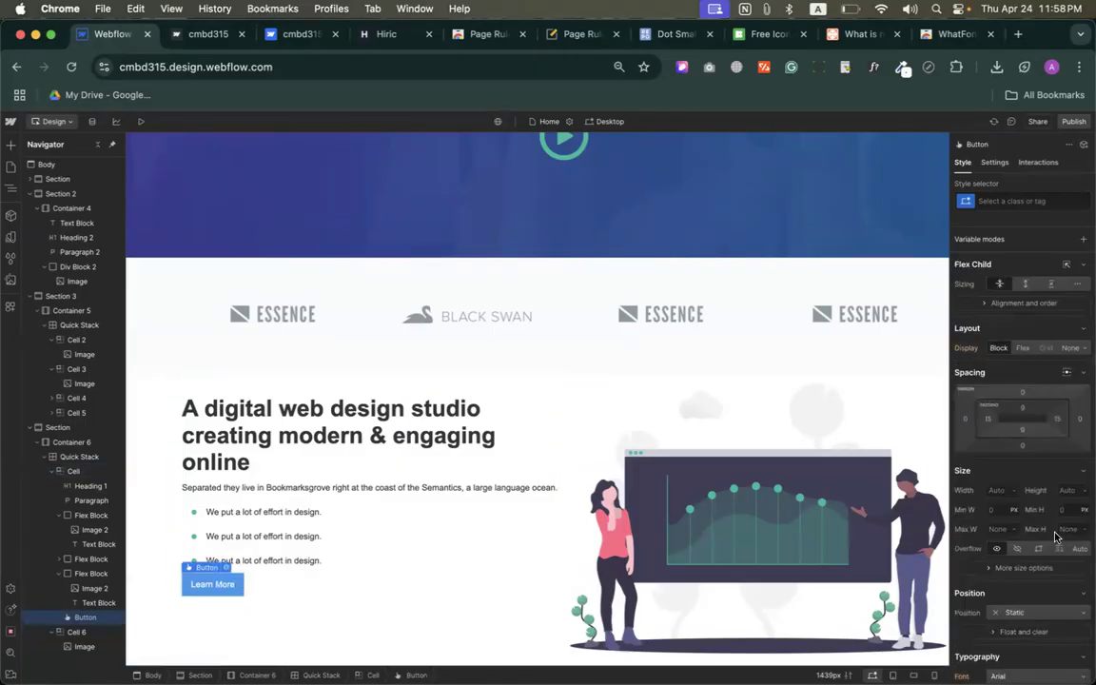
{"action": "scroll", "coordinate": [1065, 523], "scroll_direction": "down", "scroll_amount": 5}
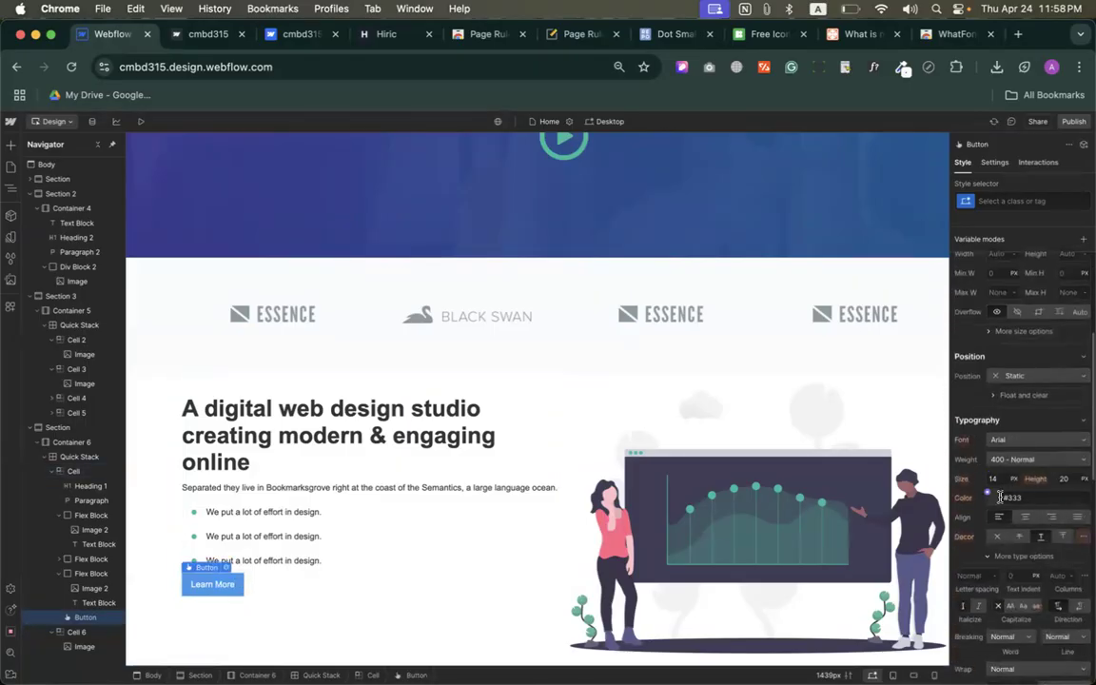
{"action": "left_click", "coordinate": [1000, 497]}
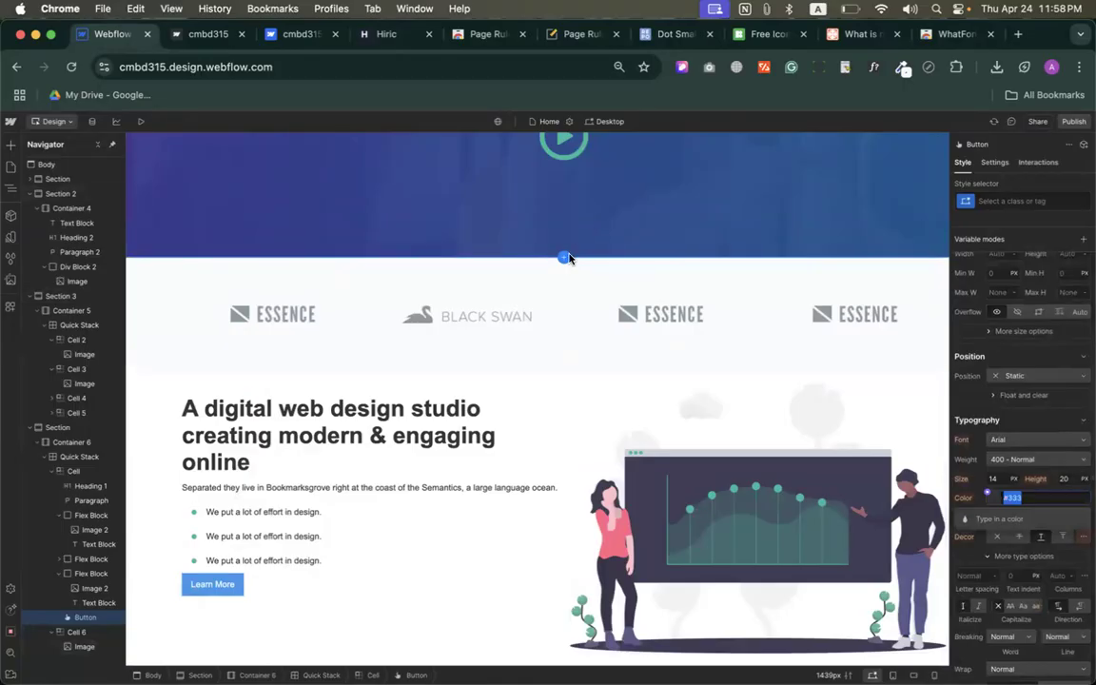
{"action": "left_click", "coordinate": [968, 499]}
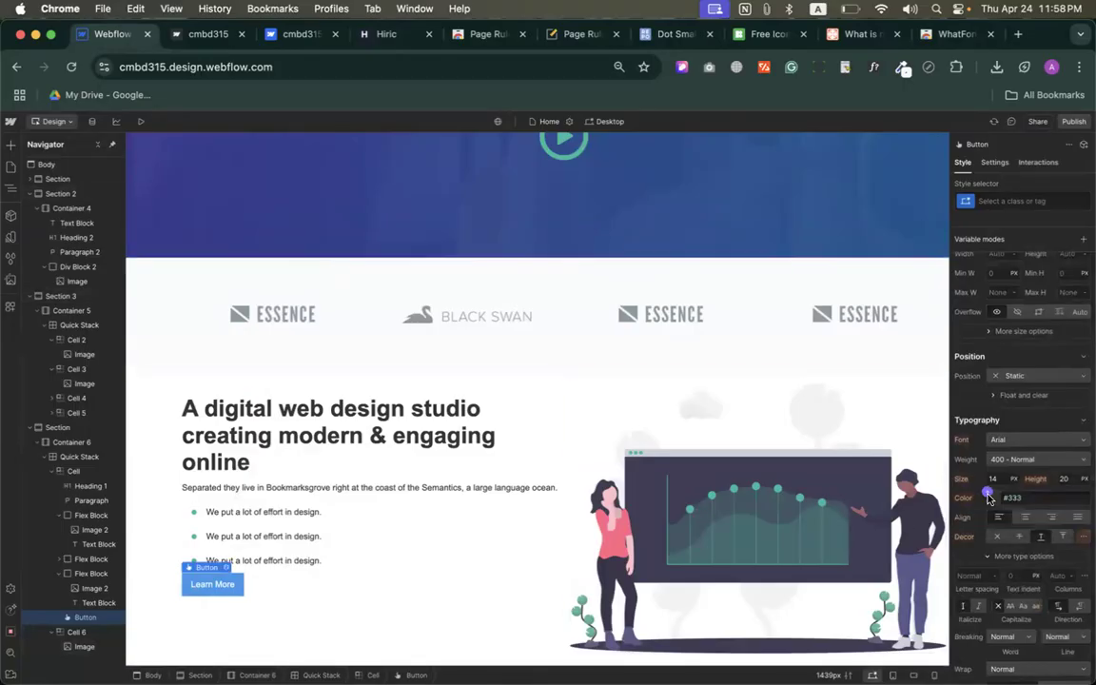
{"action": "left_click", "coordinate": [993, 499]}
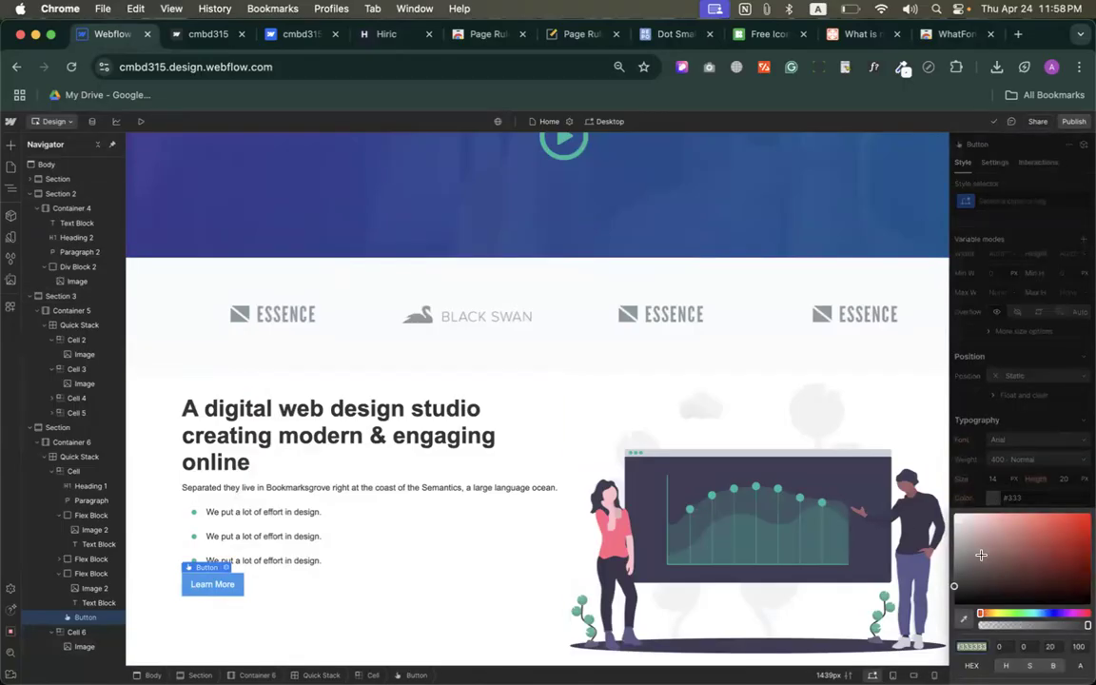
{"action": "left_click", "coordinate": [964, 620]}
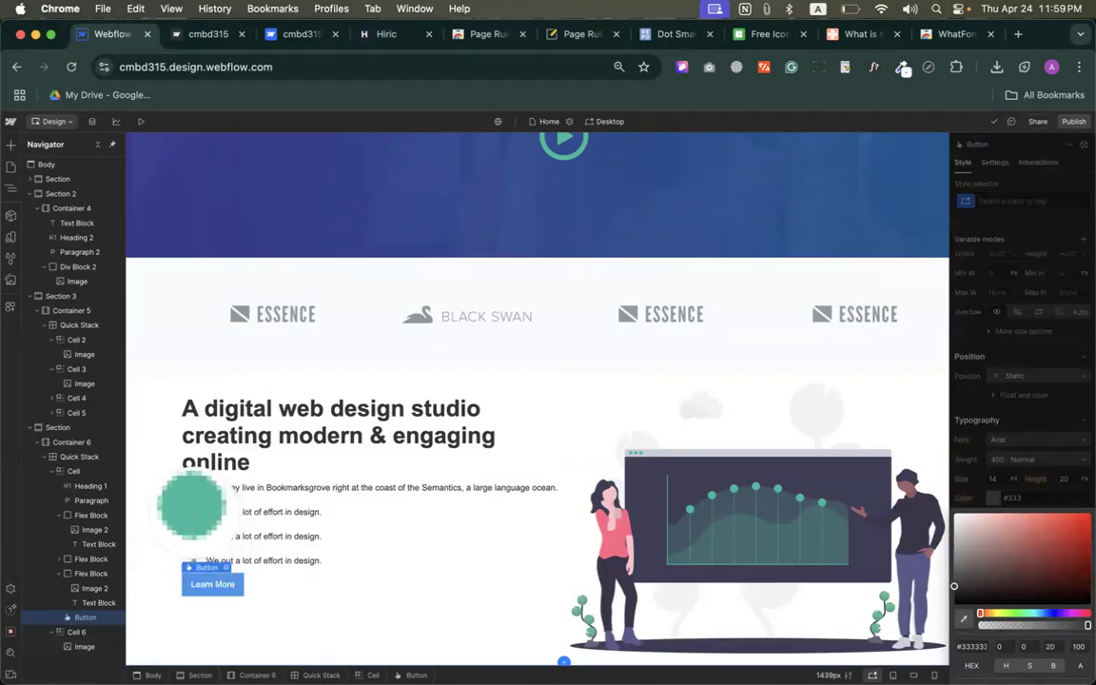
{"action": "left_click", "coordinate": [194, 514]}
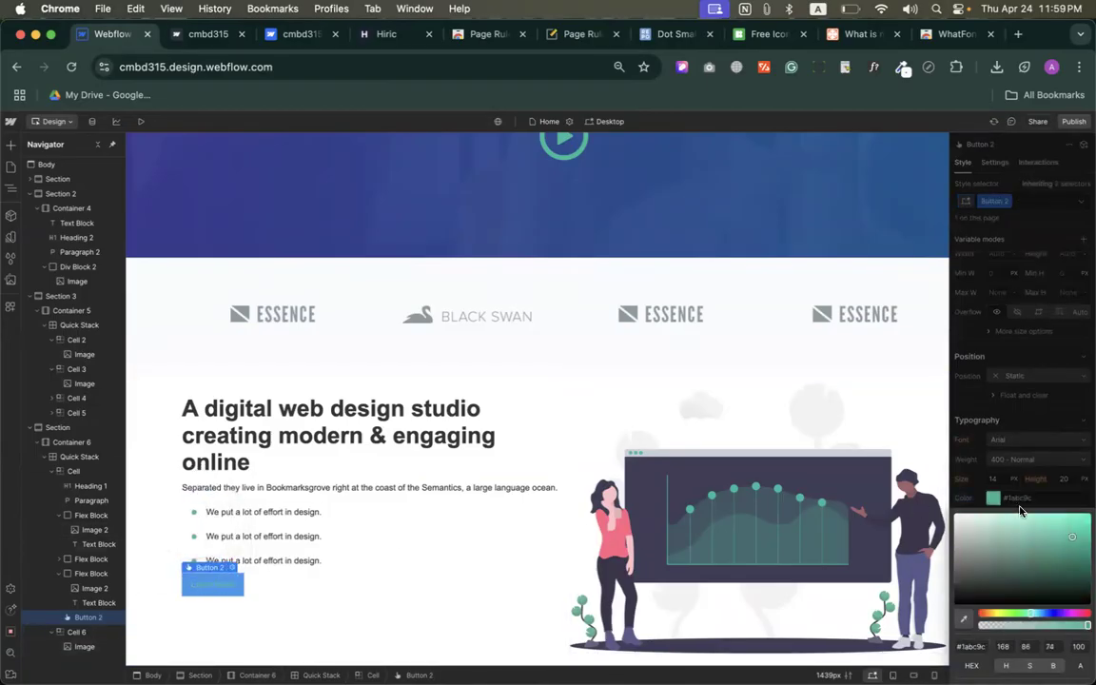
{"action": "left_click", "coordinate": [1018, 498]}
{"action": "key", "text": "super+c"}
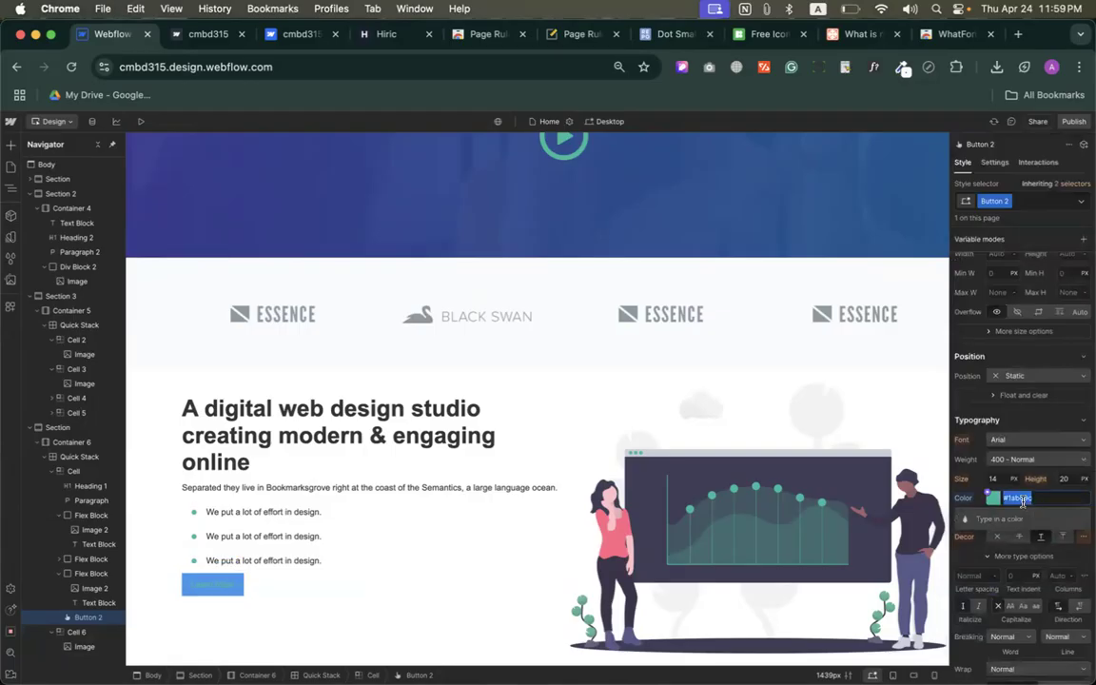
Set the Learn More button's text color to white and its background color to the copied #1abc9c
{"action": "left_click", "coordinate": [993, 497]}
{"action": "left_click_drag", "start_coordinate": [993, 552], "coordinate": [957, 515]}
{"action": "scroll", "coordinate": [1001, 512], "scroll_direction": "down", "scroll_amount": 2}
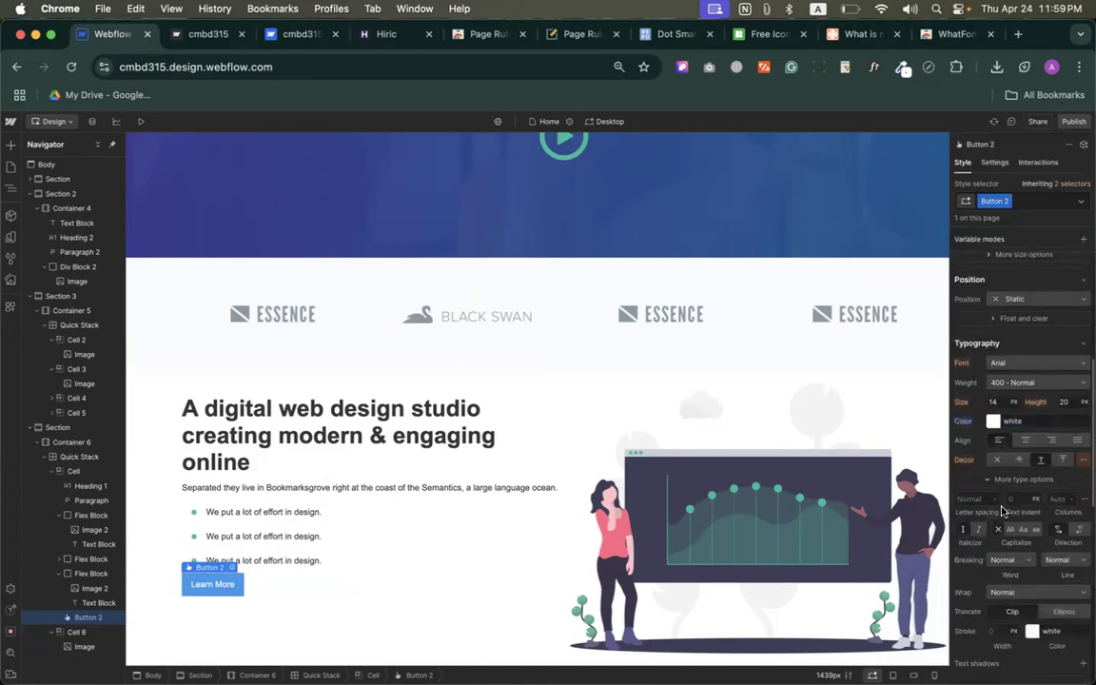
{"action": "scroll", "coordinate": [1001, 512], "scroll_direction": "down", "scroll_amount": 3}
{"action": "left_click", "coordinate": [1018, 583]}
{"action": "key", "text": "super+v"}
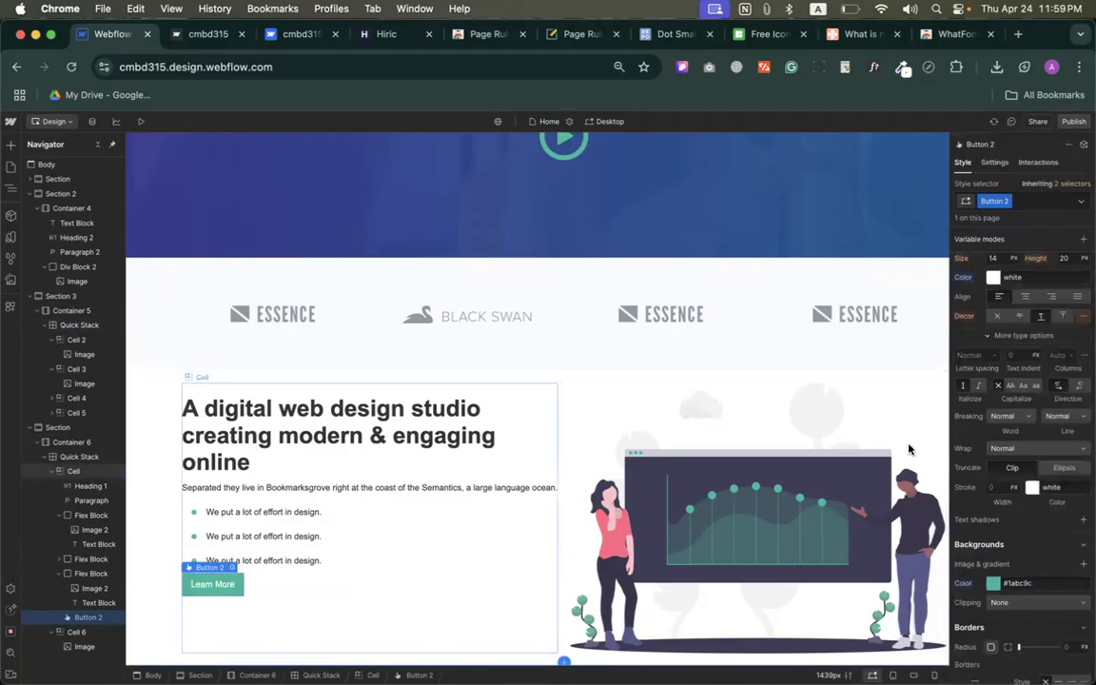
Resample the Learn More button's background color from the green play icon in the hero section
{"action": "left_click", "coordinate": [990, 582]}
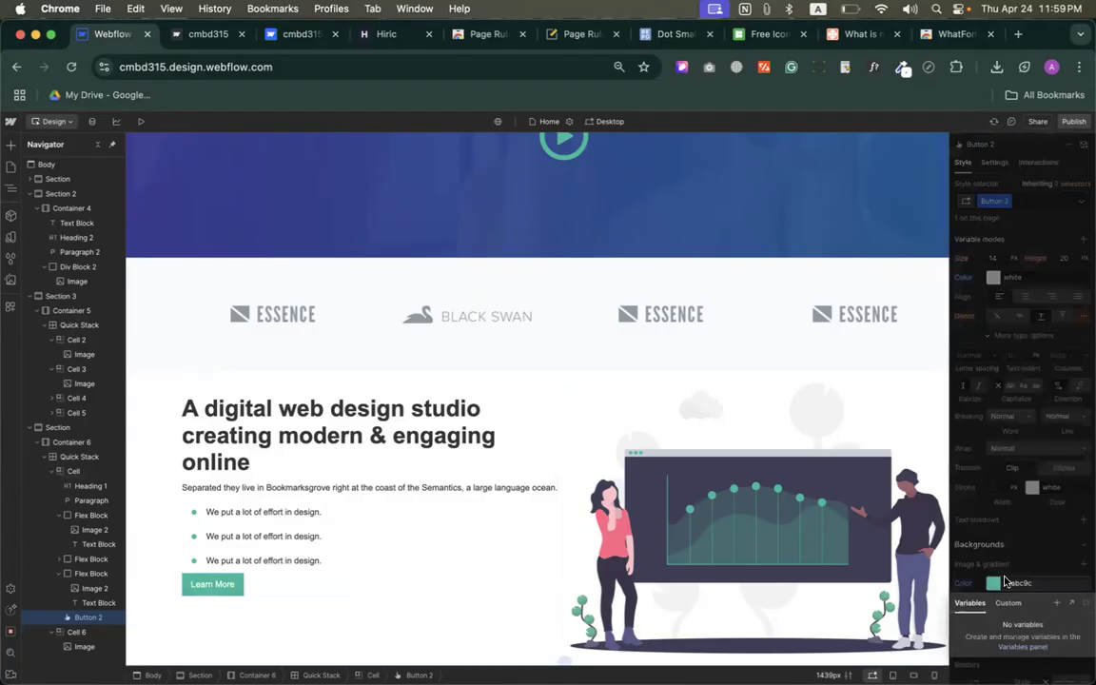
{"action": "left_click", "coordinate": [1005, 582]}
{"action": "left_click", "coordinate": [998, 585]}
{"action": "left_click", "coordinate": [963, 514]}
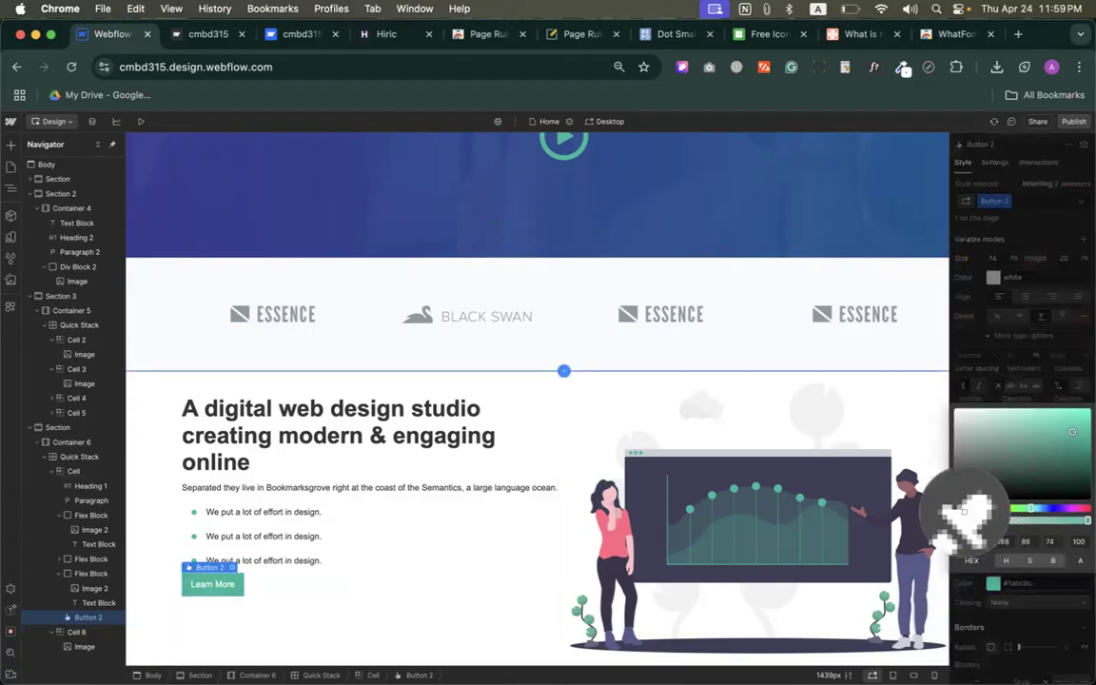
{"action": "left_click", "coordinate": [566, 138]}
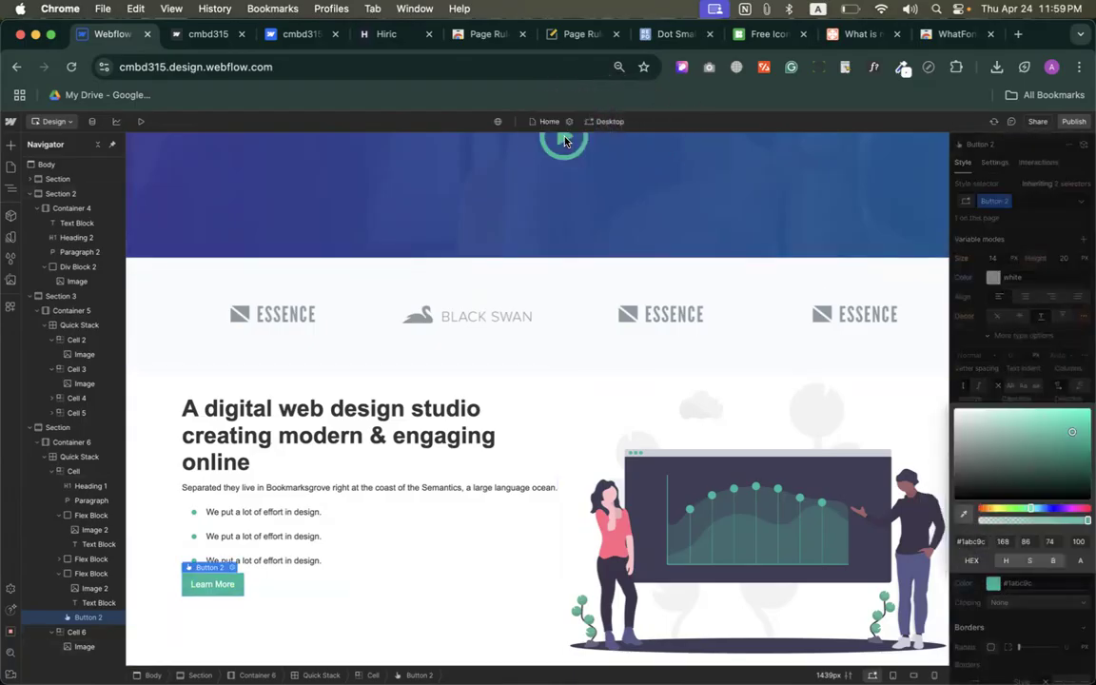
{"action": "left_click", "coordinate": [1035, 579]}
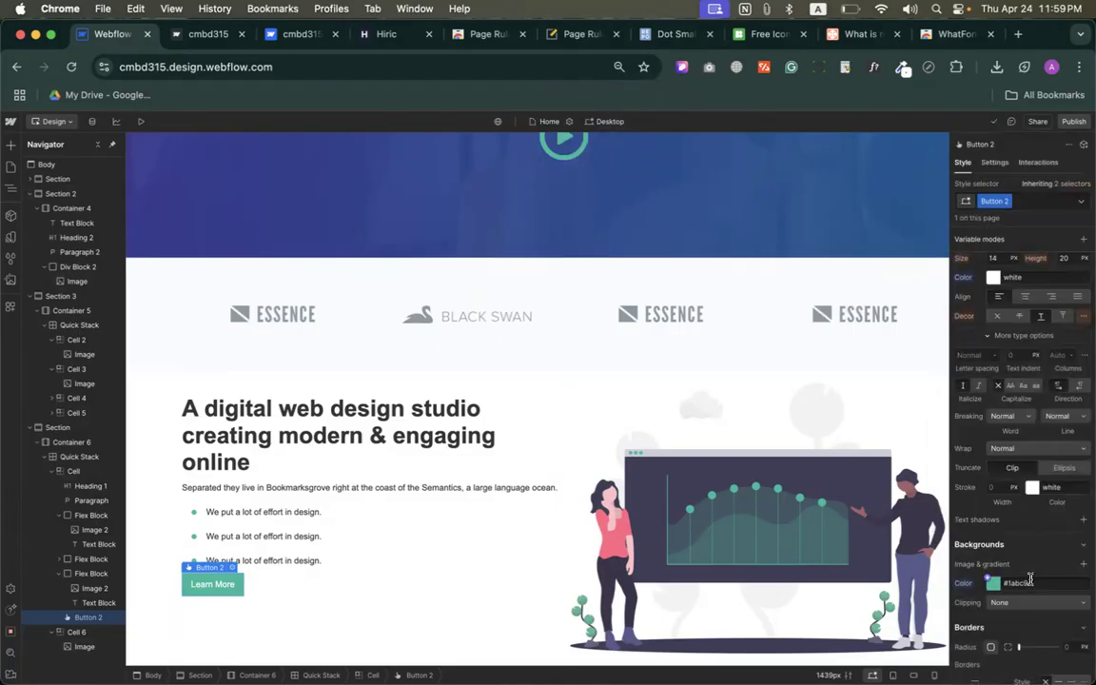
Check the Learn More button on the Hiric page and give the Webflow button a 10 px border radius
{"action": "left_click", "coordinate": [205, 34]}
{"action": "left_click", "coordinate": [376, 34]}
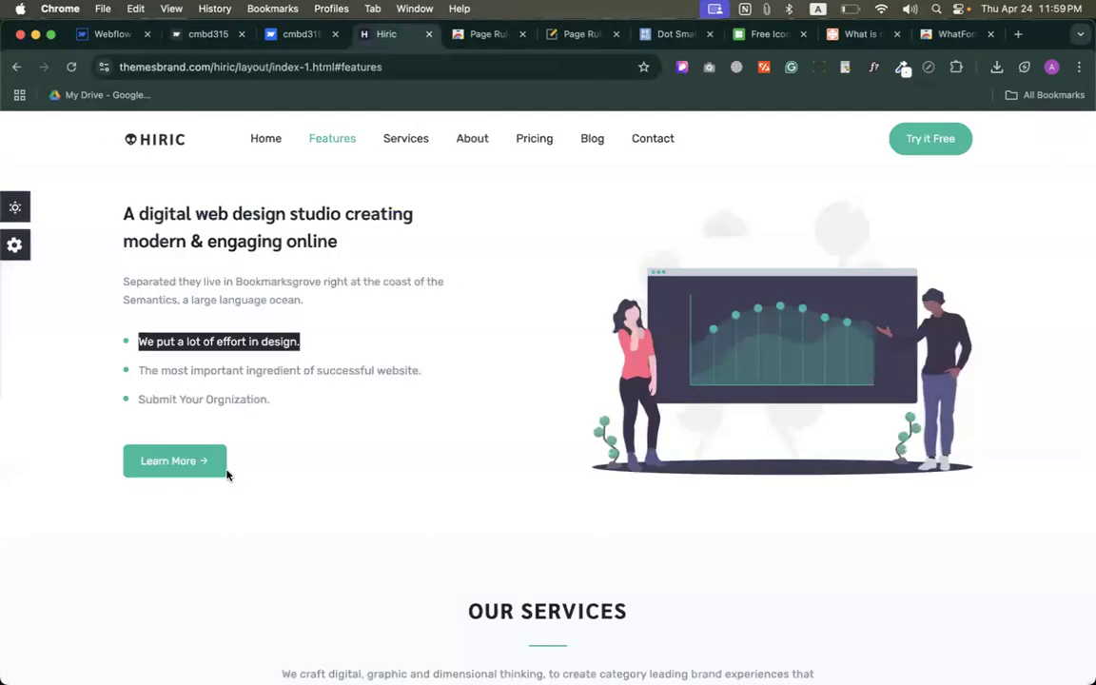
{"action": "left_click", "coordinate": [106, 34]}
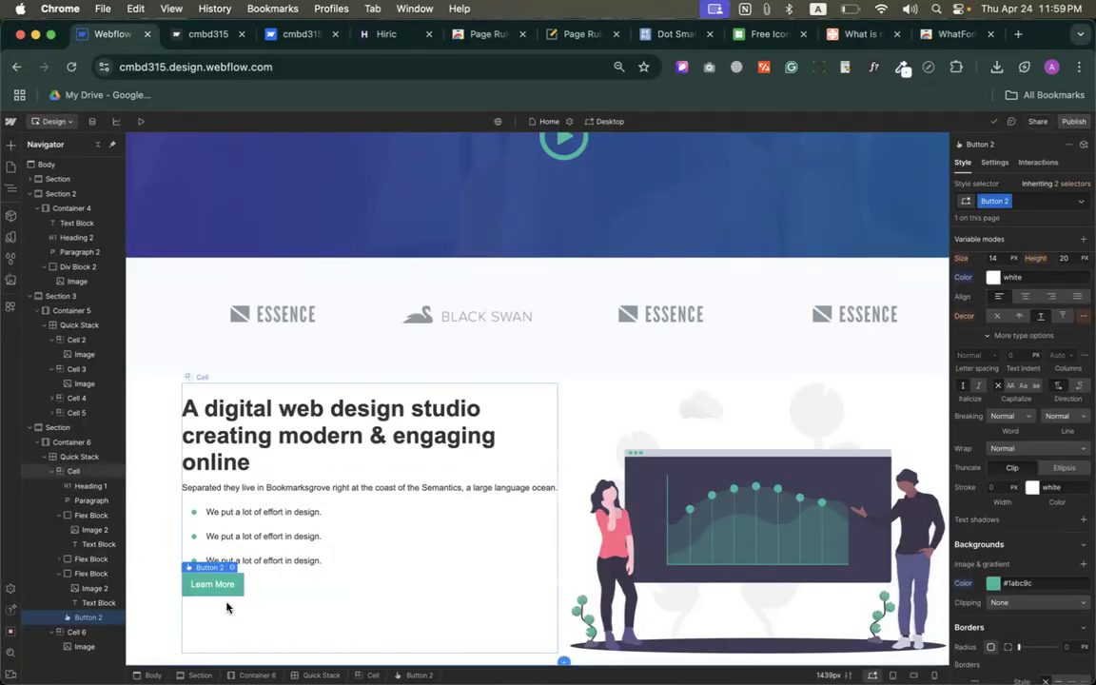
{"action": "scroll", "coordinate": [993, 561], "scroll_direction": "down", "scroll_amount": 3}
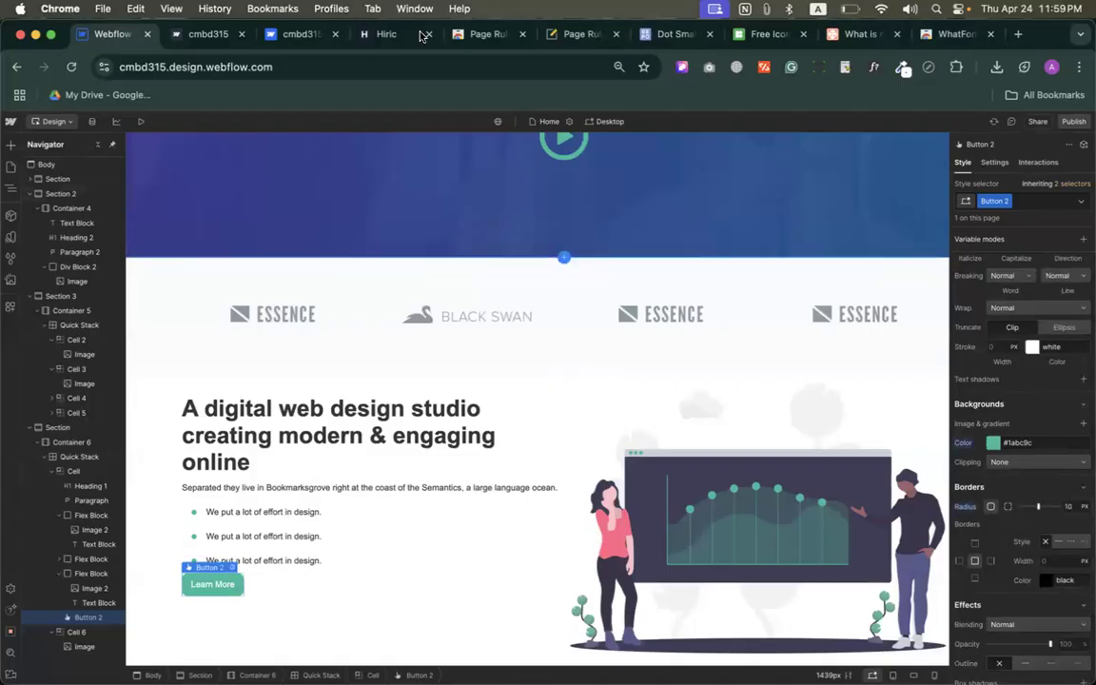
Inspect the padding and corner radius of the Learn More button on the Hiric page
{"action": "left_click", "coordinate": [385, 34]}
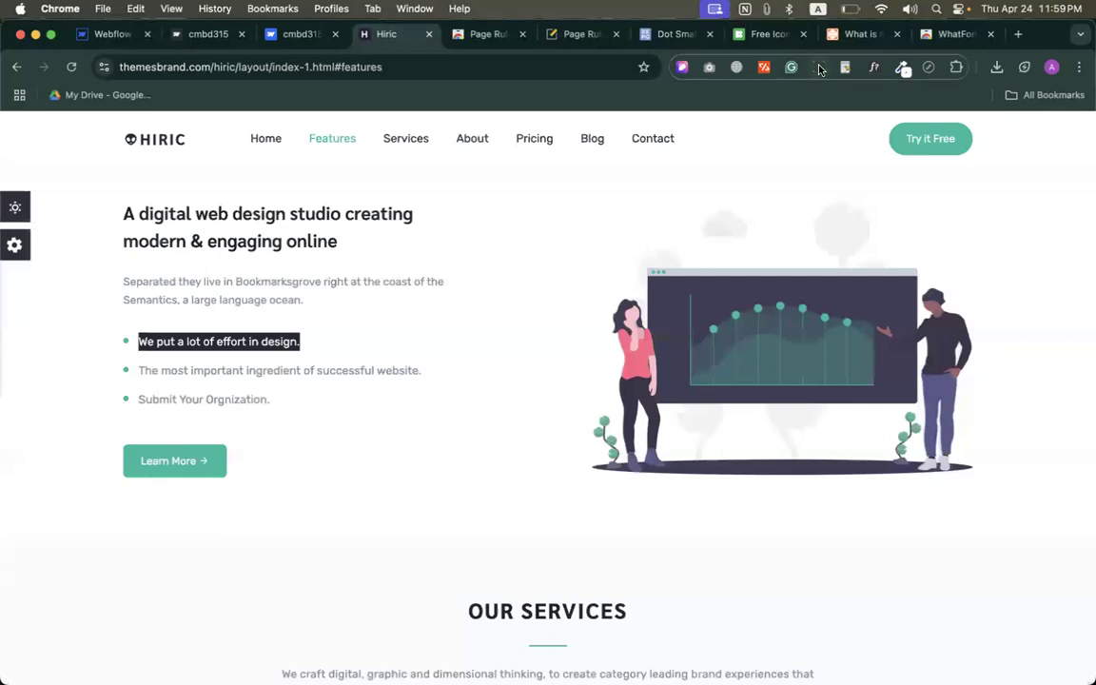
{"action": "left_click", "coordinate": [682, 67]}
{"action": "left_click", "coordinate": [199, 456]}
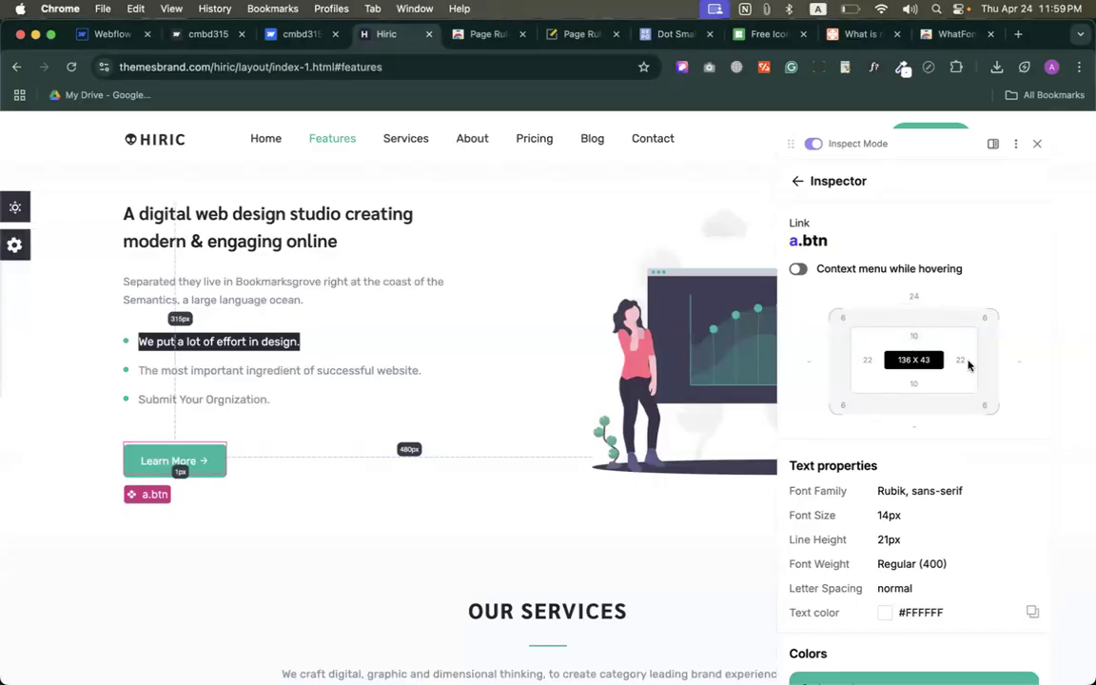
Set the Webflow Learn More button's padding to 10 px vertically and 22 px horizontally
{"action": "left_click", "coordinate": [112, 34]}
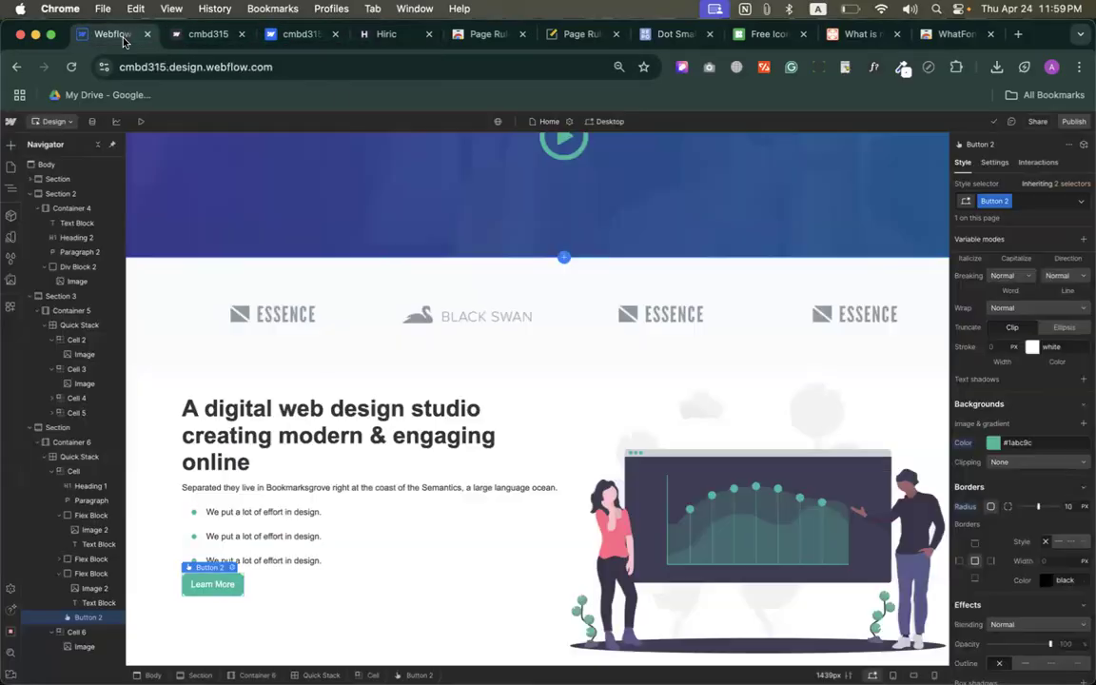
{"action": "scroll", "coordinate": [1014, 371], "scroll_direction": "up", "scroll_amount": 10}
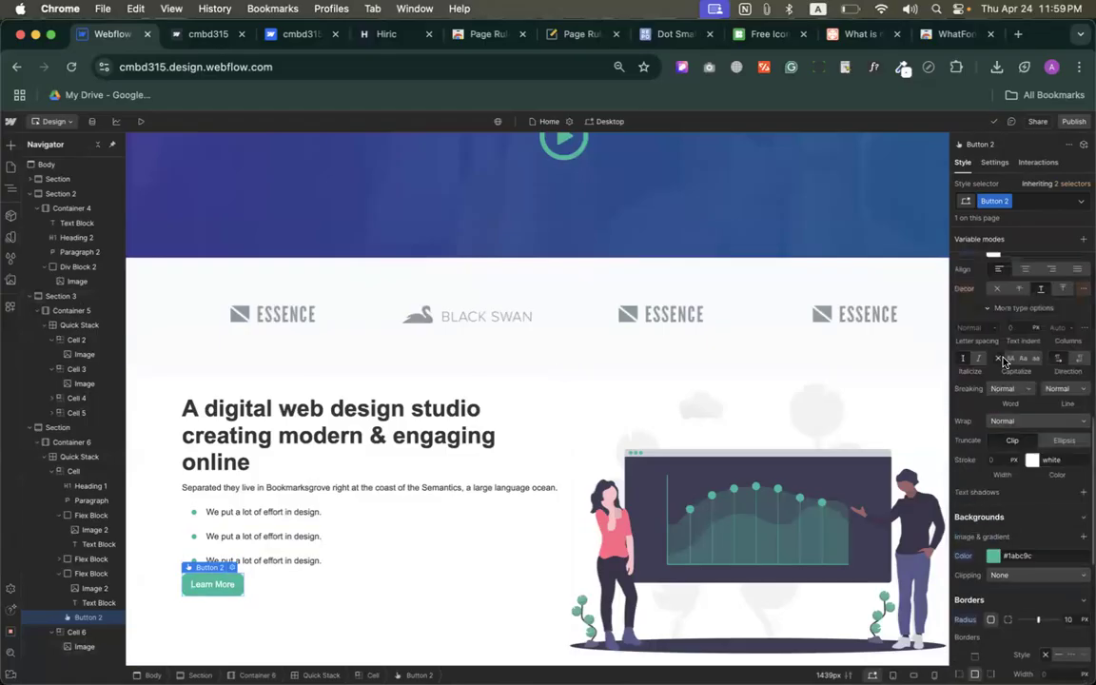
{"action": "scroll", "coordinate": [1014, 371], "scroll_direction": "up", "scroll_amount": 2}
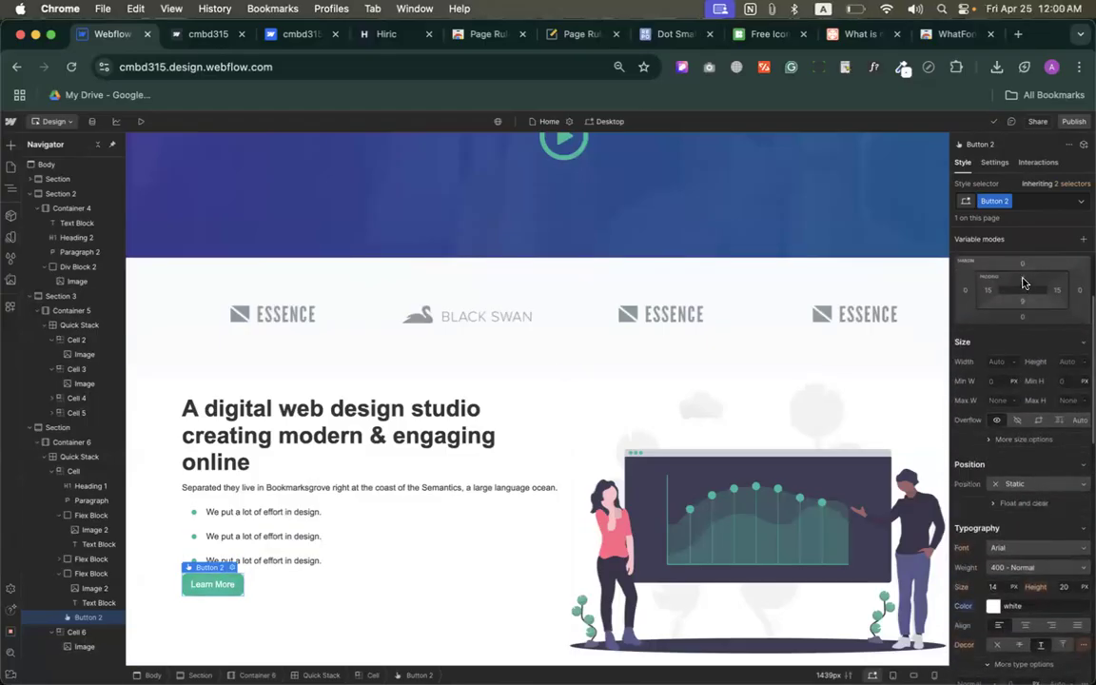
{"action": "left_click", "coordinate": [1019, 278]}
{"action": "left_click", "coordinate": [1006, 324]}
{"action": "left_click", "coordinate": [1040, 266]}
{"action": "left_click", "coordinate": [1058, 291]}
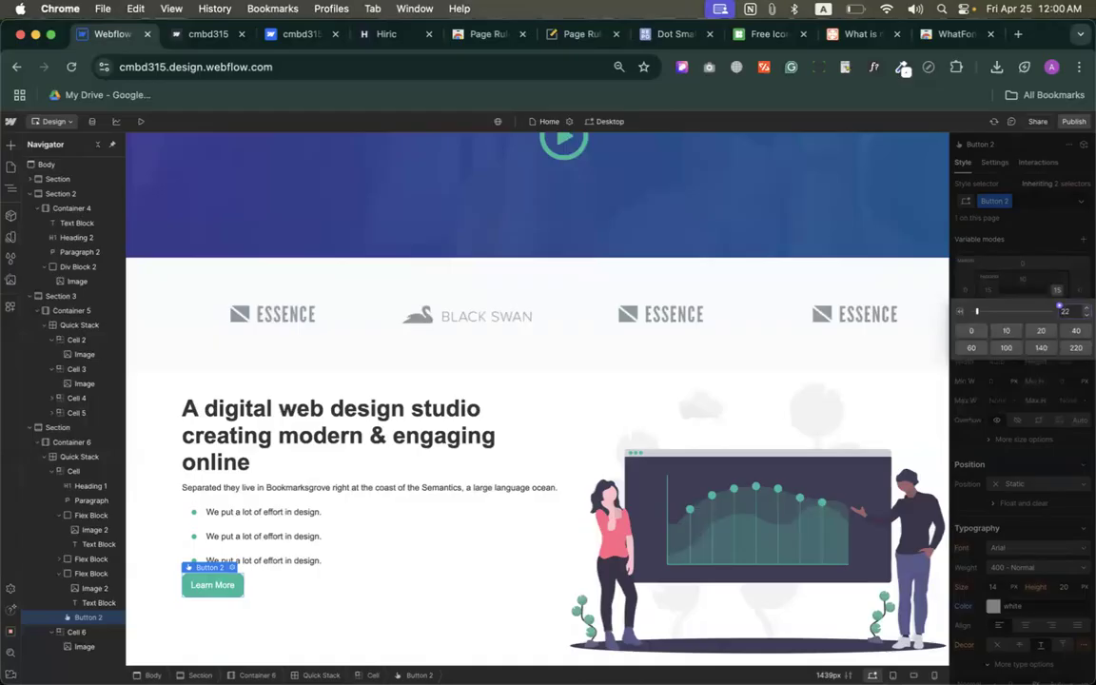
{"action": "type", "text": "22"}
{"action": "key", "text": "Return"}
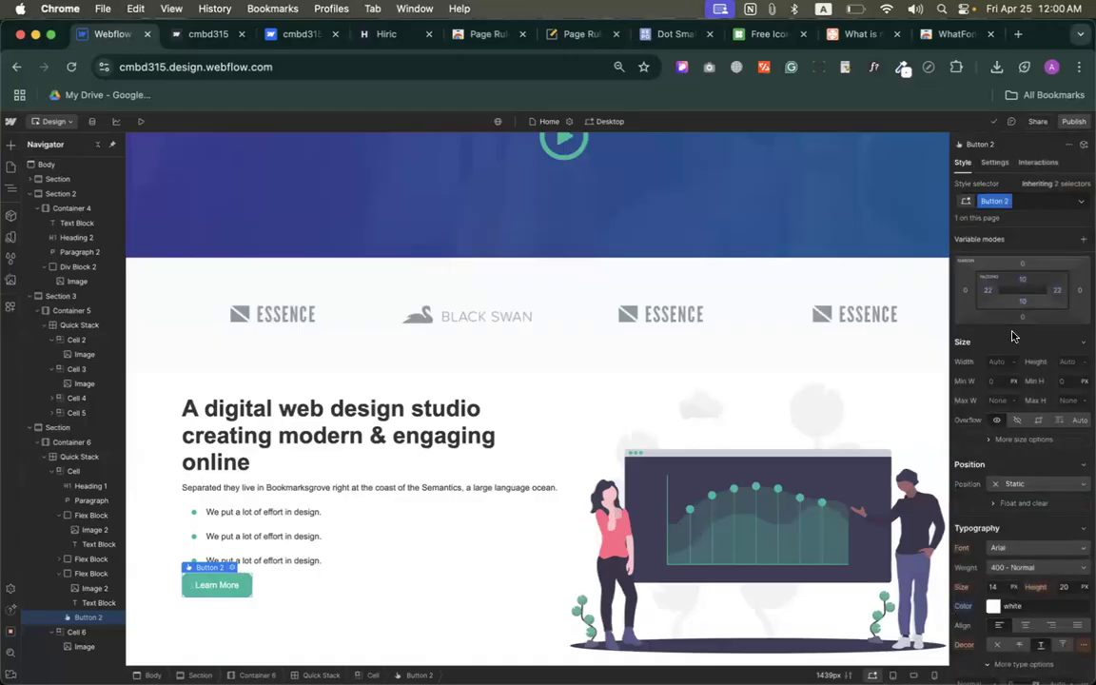
Set the Learn More button's border radius to 6 px
{"action": "scroll", "coordinate": [1030, 368], "scroll_direction": "down", "scroll_amount": 5}
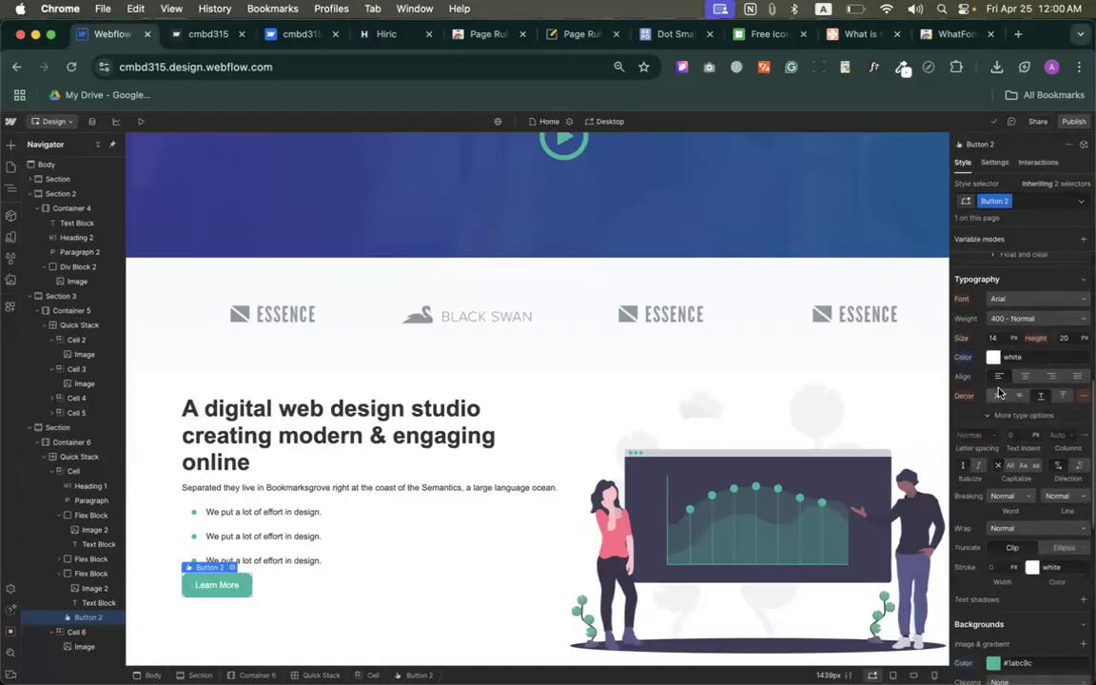
{"action": "scroll", "coordinate": [999, 392], "scroll_direction": "down", "scroll_amount": 4}
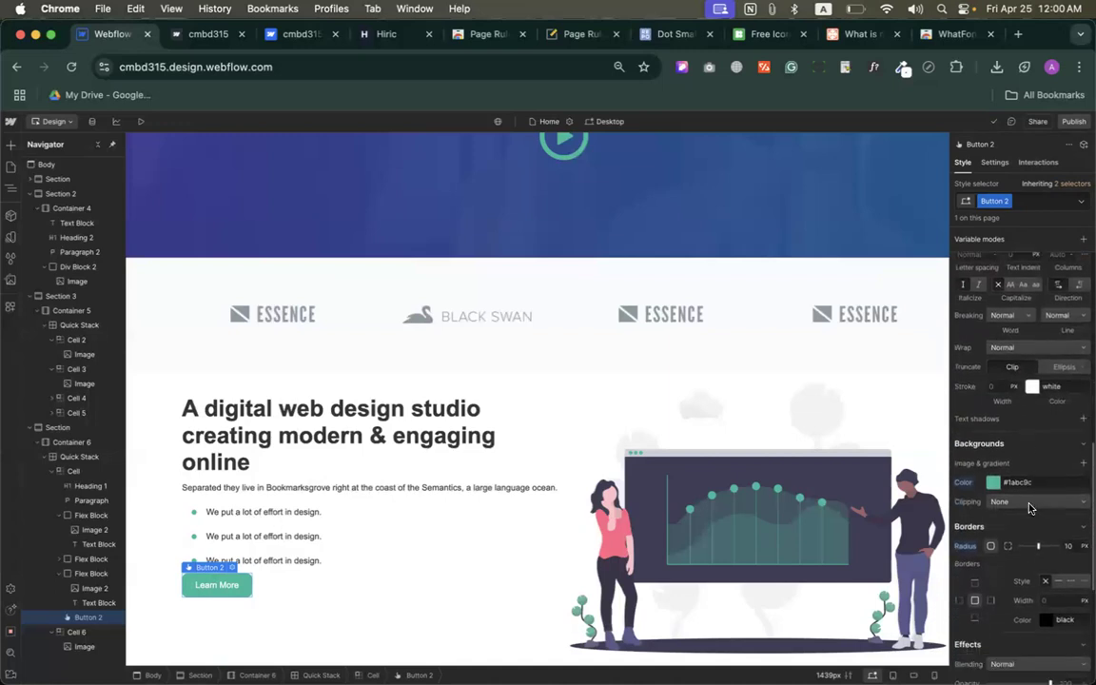
{"action": "scroll", "coordinate": [1031, 507], "scroll_direction": "down", "scroll_amount": 2}
{"action": "left_click", "coordinate": [1069, 455]}
{"action": "type", "text": "6"}
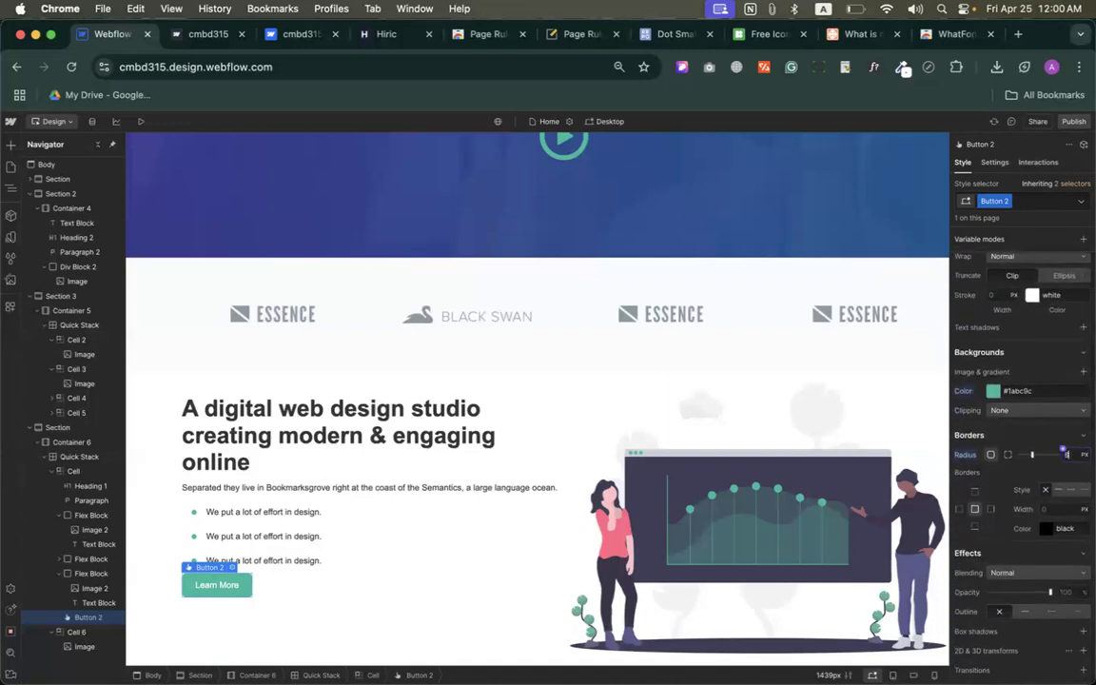
Publish the site to the cmbd315.webflow.io staging domain
{"action": "left_click", "coordinate": [1072, 121]}
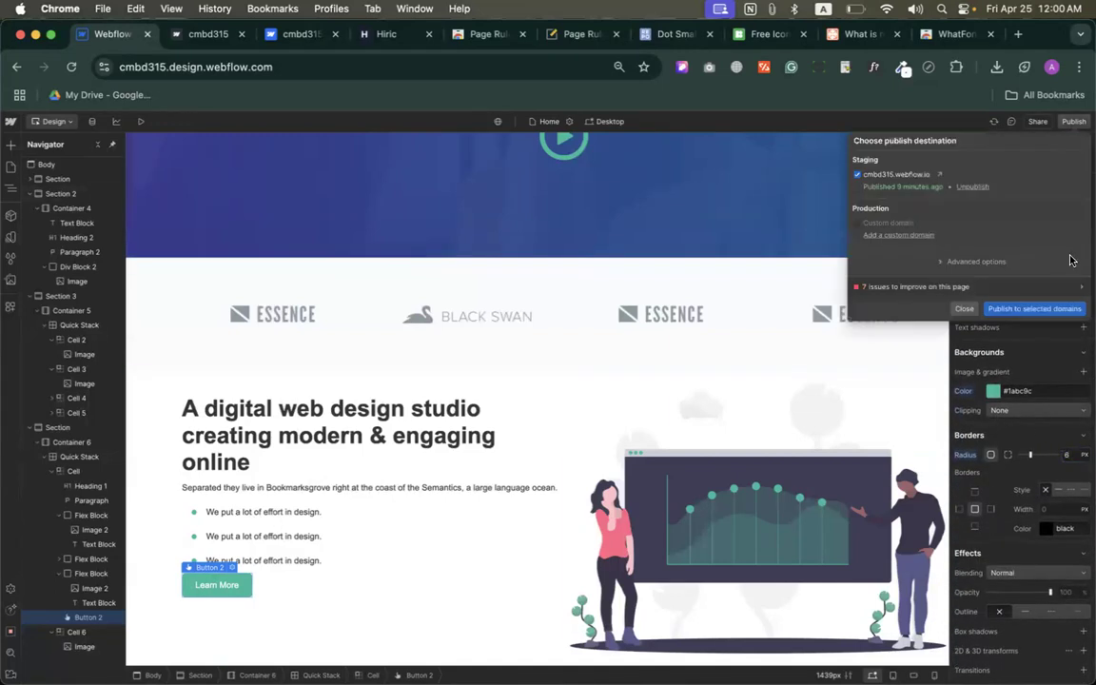
{"action": "left_click", "coordinate": [1035, 309]}
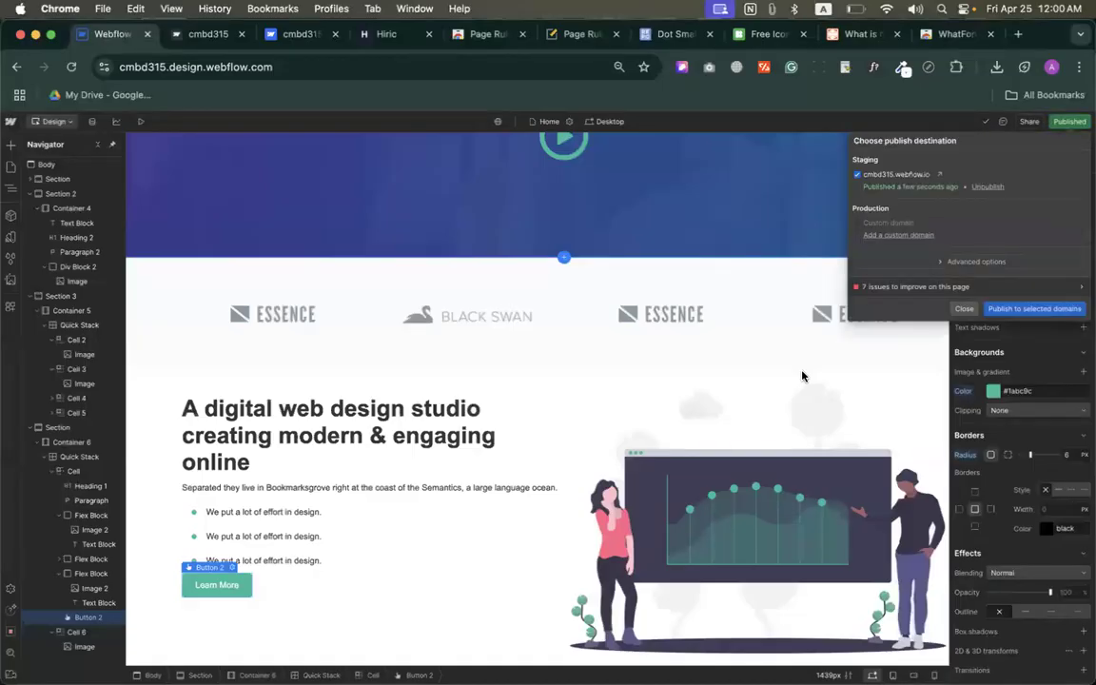
{"action": "left_click", "coordinate": [963, 308]}
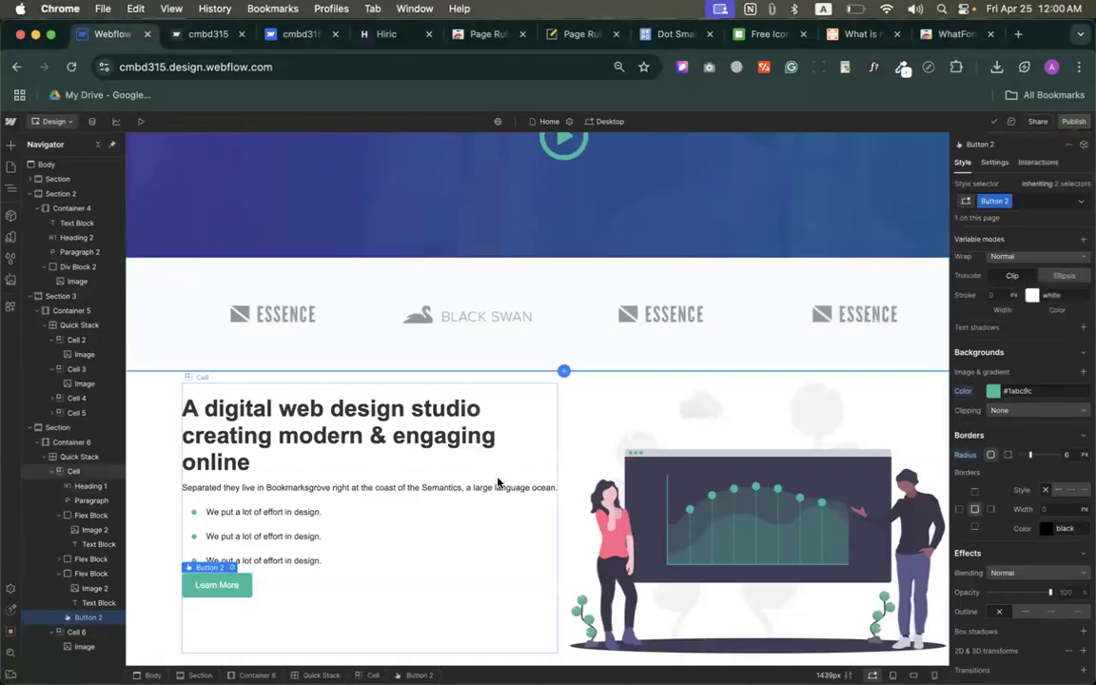
Close the inspector on the Hiric page and examine its remaining sections, from Our Services through pricing and blog to the footer
{"action": "left_click", "coordinate": [376, 569]}
{"action": "scroll", "coordinate": [411, 565], "scroll_direction": "up", "scroll_amount": 5}
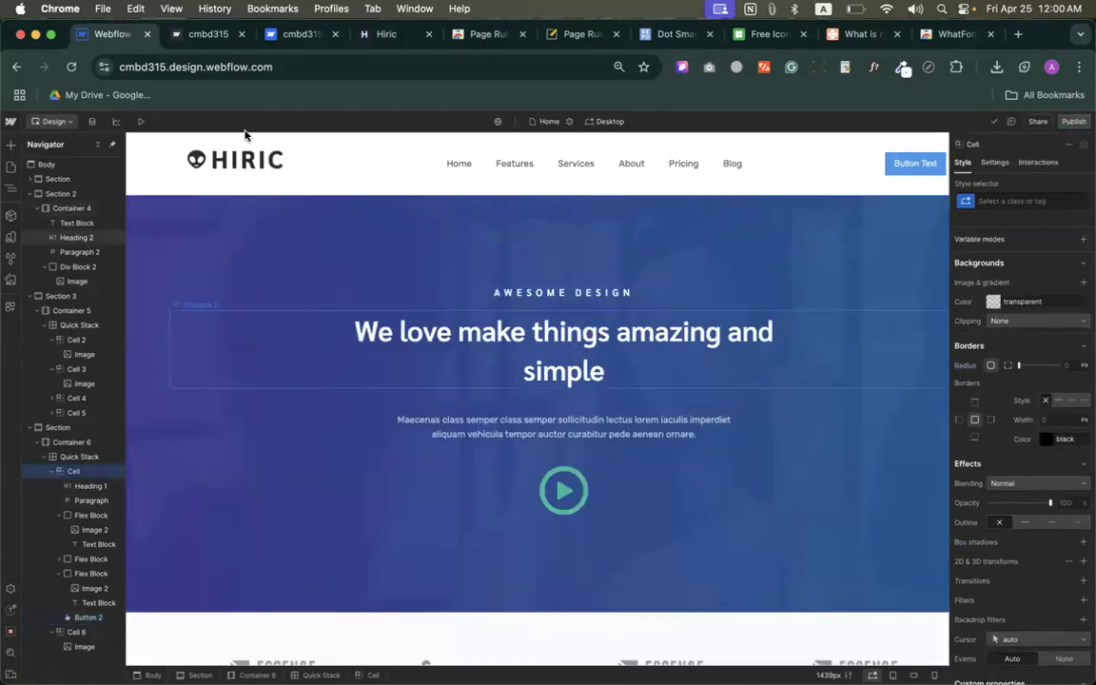
{"action": "left_click", "coordinate": [209, 35]}
{"action": "left_click", "coordinate": [297, 34]}
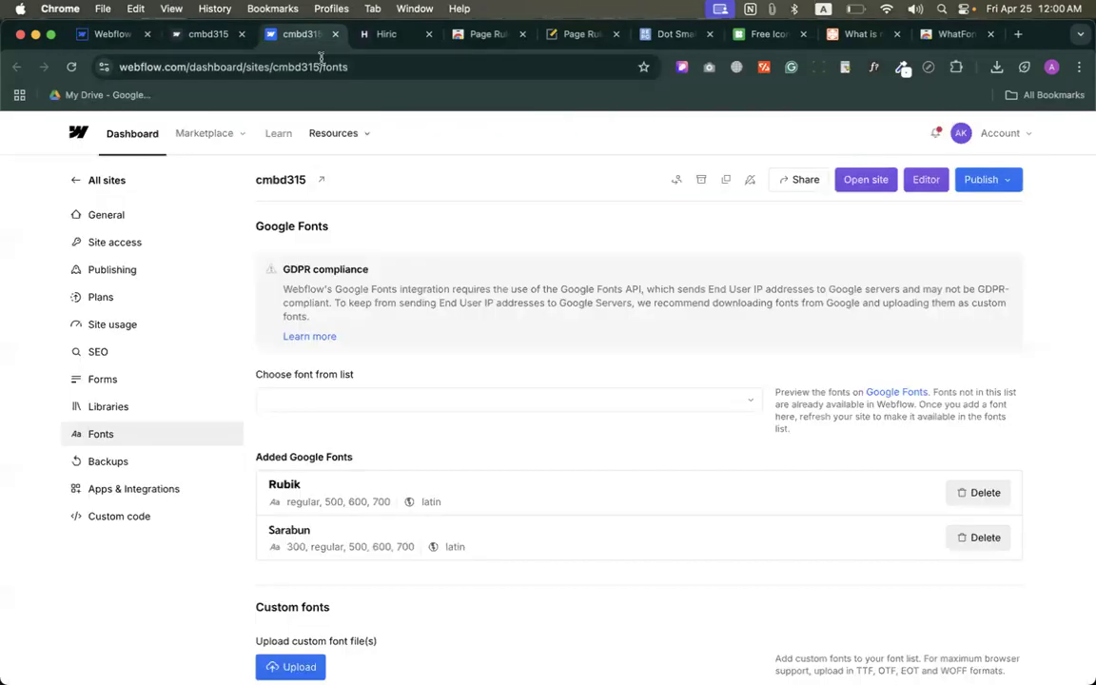
{"action": "left_click", "coordinate": [372, 35]}
{"action": "scroll", "coordinate": [750, 348], "scroll_direction": "down", "scroll_amount": 2}
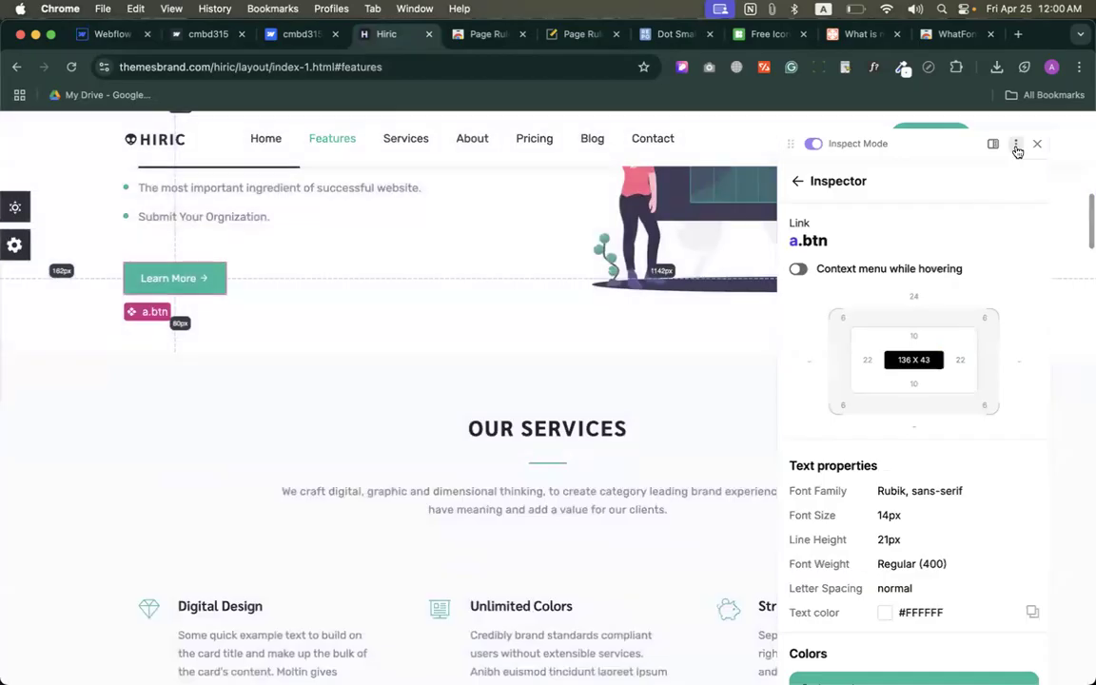
{"action": "left_click", "coordinate": [1037, 143]}
{"action": "scroll", "coordinate": [424, 439], "scroll_direction": "down", "scroll_amount": 15}
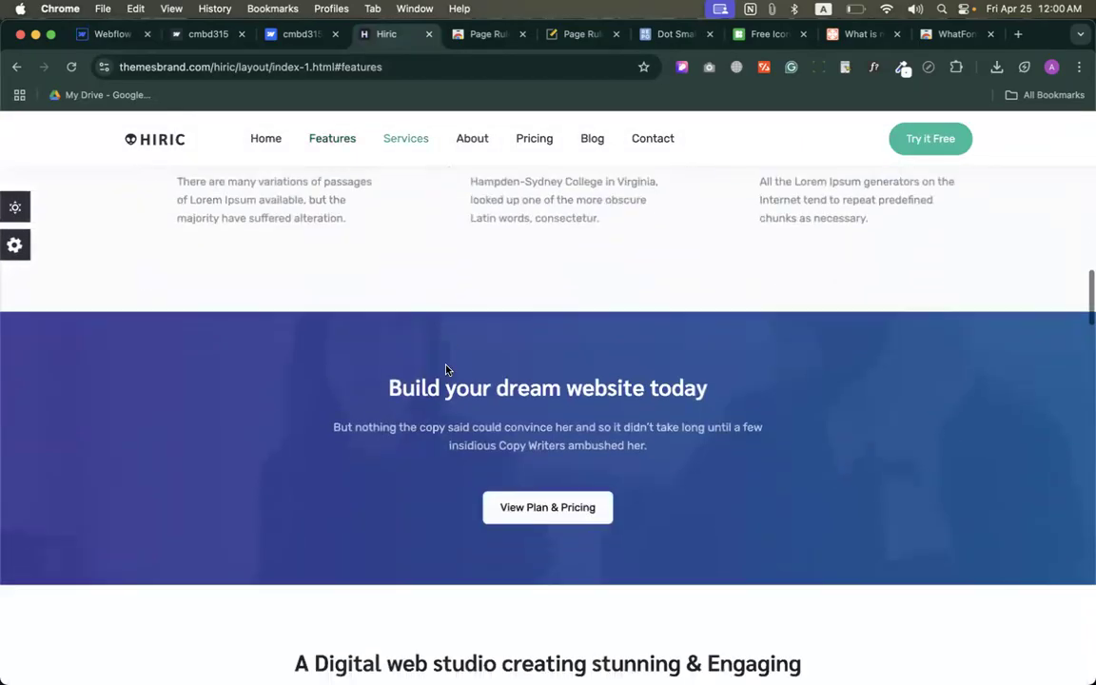
{"action": "scroll", "coordinate": [446, 368], "scroll_direction": "down", "scroll_amount": 20}
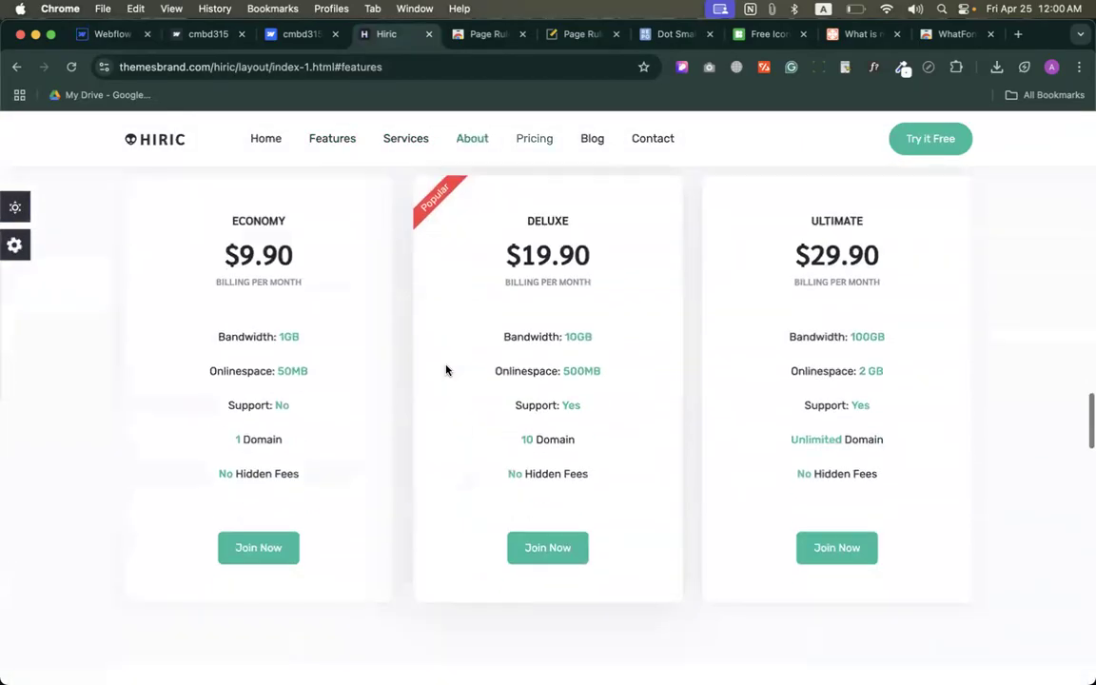
{"action": "scroll", "coordinate": [446, 369], "scroll_direction": "down", "scroll_amount": 4}
{"action": "scroll", "coordinate": [446, 370], "scroll_direction": "up", "scroll_amount": 5}
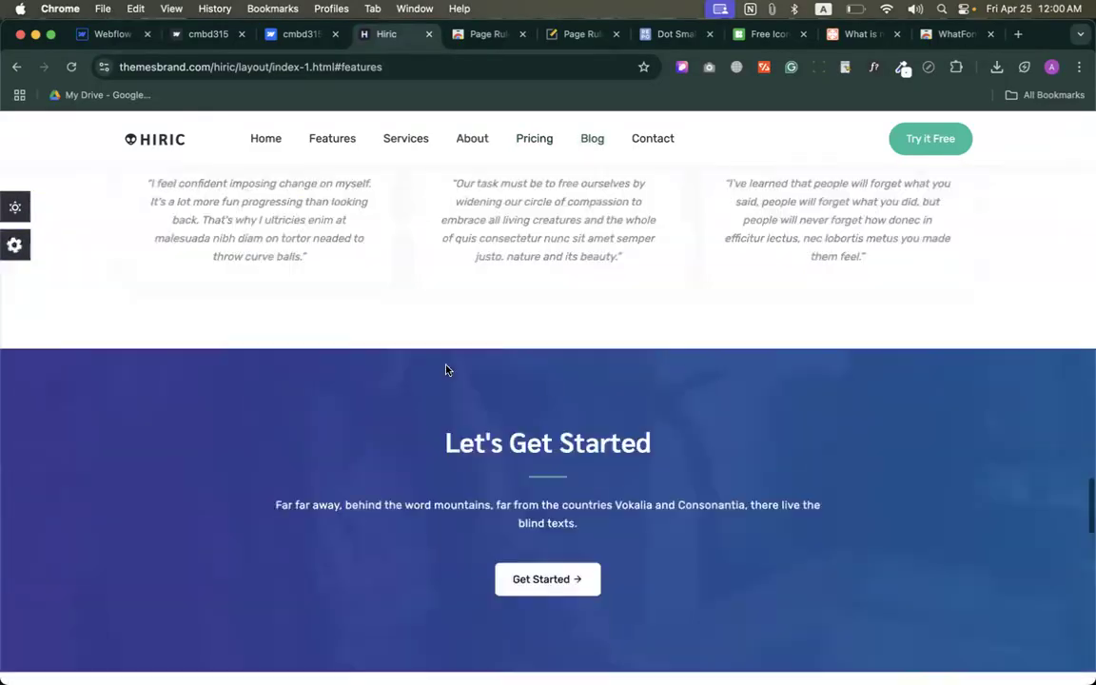
{"action": "scroll", "coordinate": [542, 428], "scroll_direction": "down", "scroll_amount": 12}
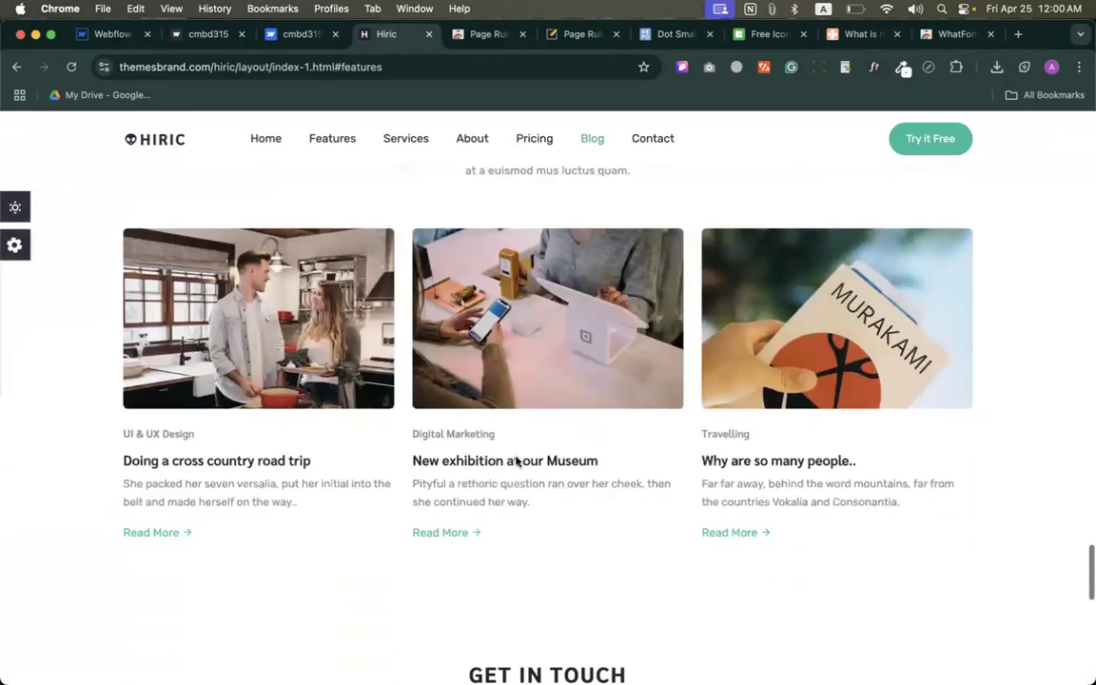
{"action": "scroll", "coordinate": [540, 470], "scroll_direction": "down", "scroll_amount": 6}
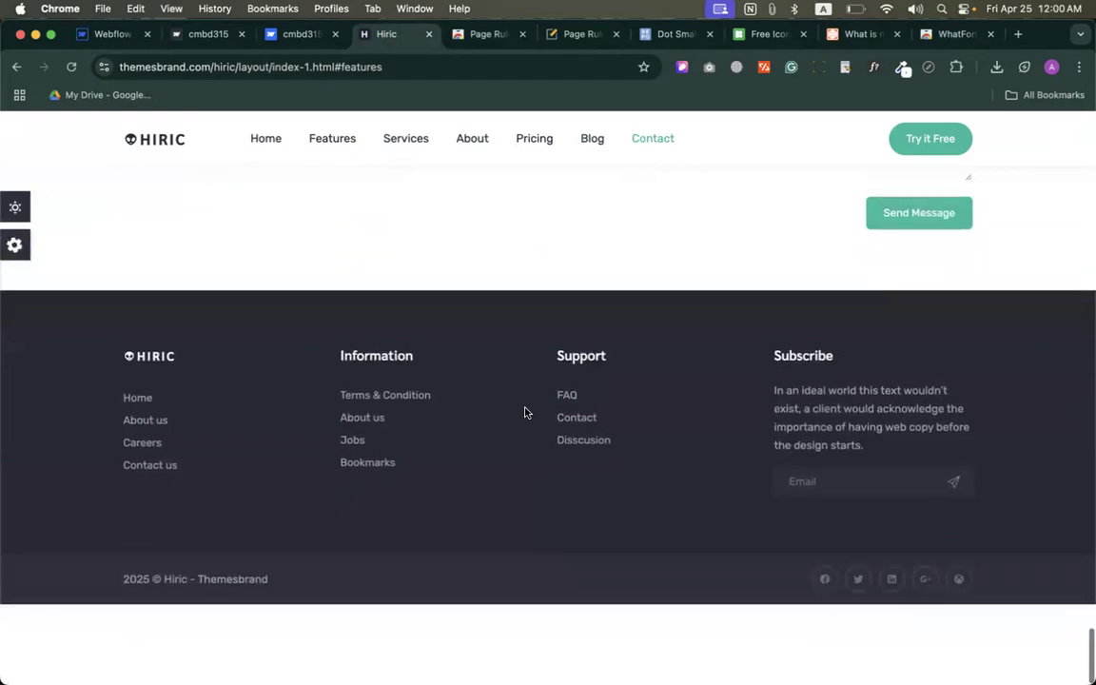
{"action": "scroll", "coordinate": [525, 412], "scroll_direction": "up", "scroll_amount": 20}
{"action": "scroll", "coordinate": [525, 412], "scroll_direction": "up", "scroll_amount": 15}
{"action": "scroll", "coordinate": [494, 355], "scroll_direction": "down", "scroll_amount": 6}
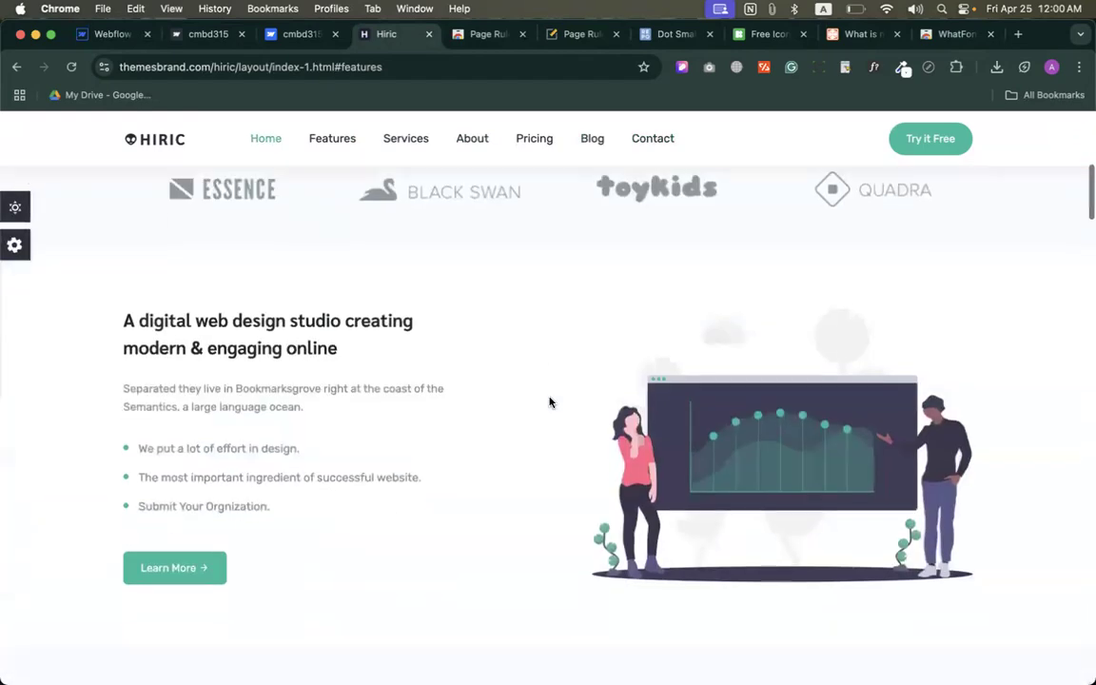
{"action": "scroll", "coordinate": [514, 420], "scroll_direction": "down", "scroll_amount": 3}
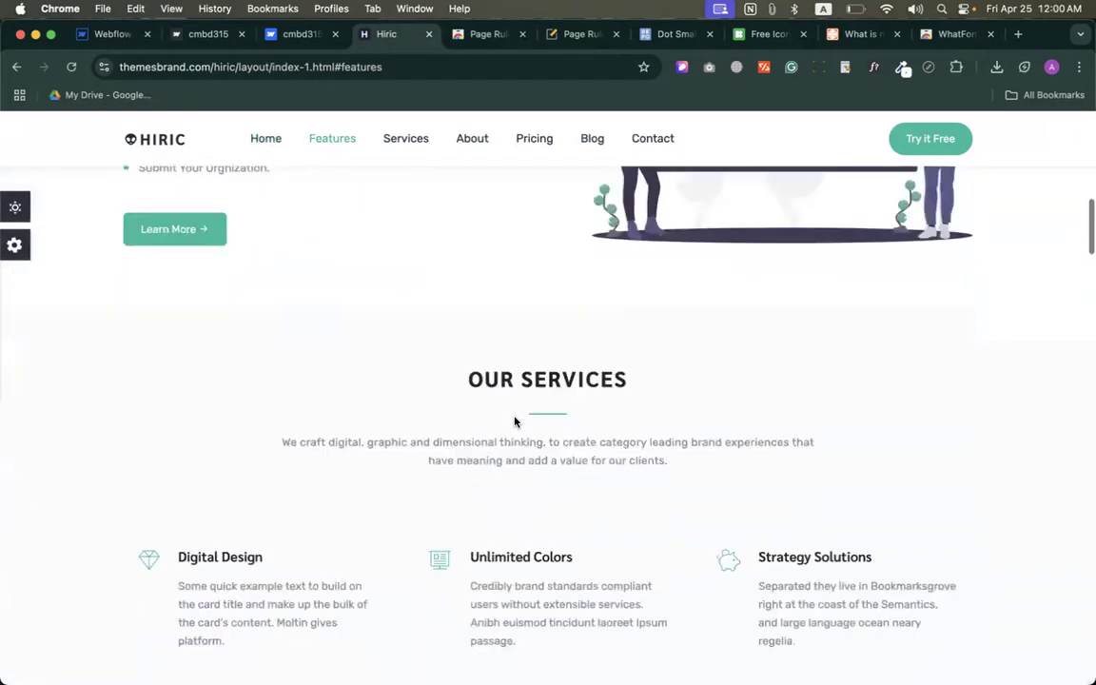
{"action": "scroll", "coordinate": [464, 523], "scroll_direction": "down", "scroll_amount": 15}
{"action": "scroll", "coordinate": [464, 520], "scroll_direction": "up", "scroll_amount": 9}
{"action": "scroll", "coordinate": [464, 521], "scroll_direction": "down", "scroll_amount": 9}
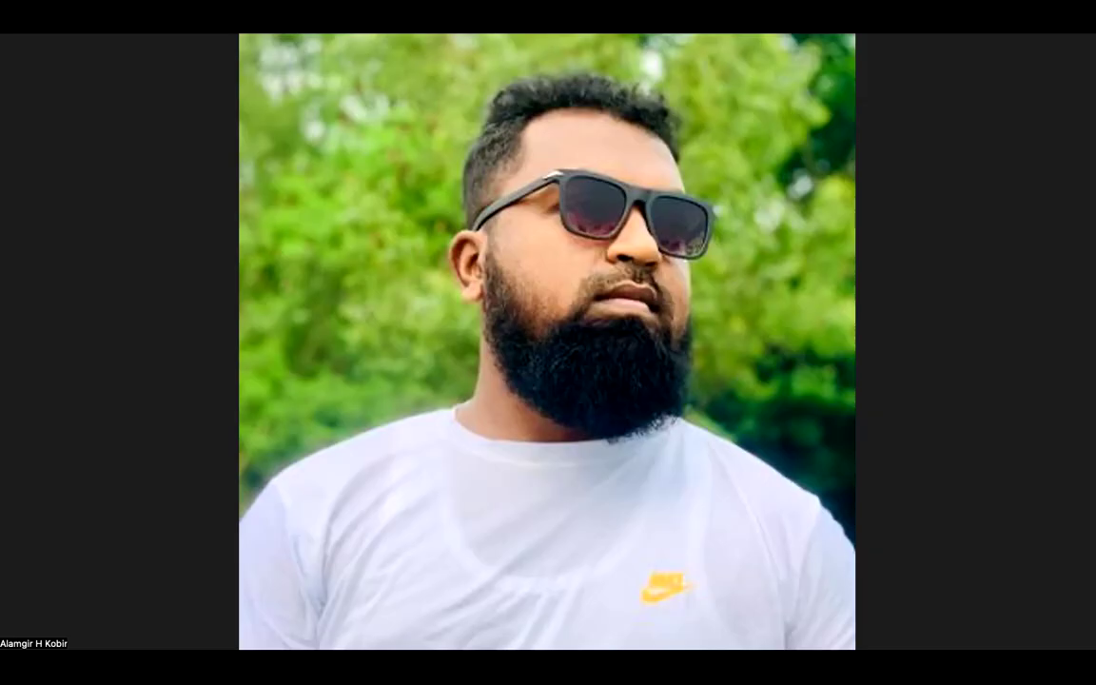
Switch back to Chrome and review the Hiric page's hero, web design studio, services and team sections
{"action": "key", "text": "ctrl+Left"}
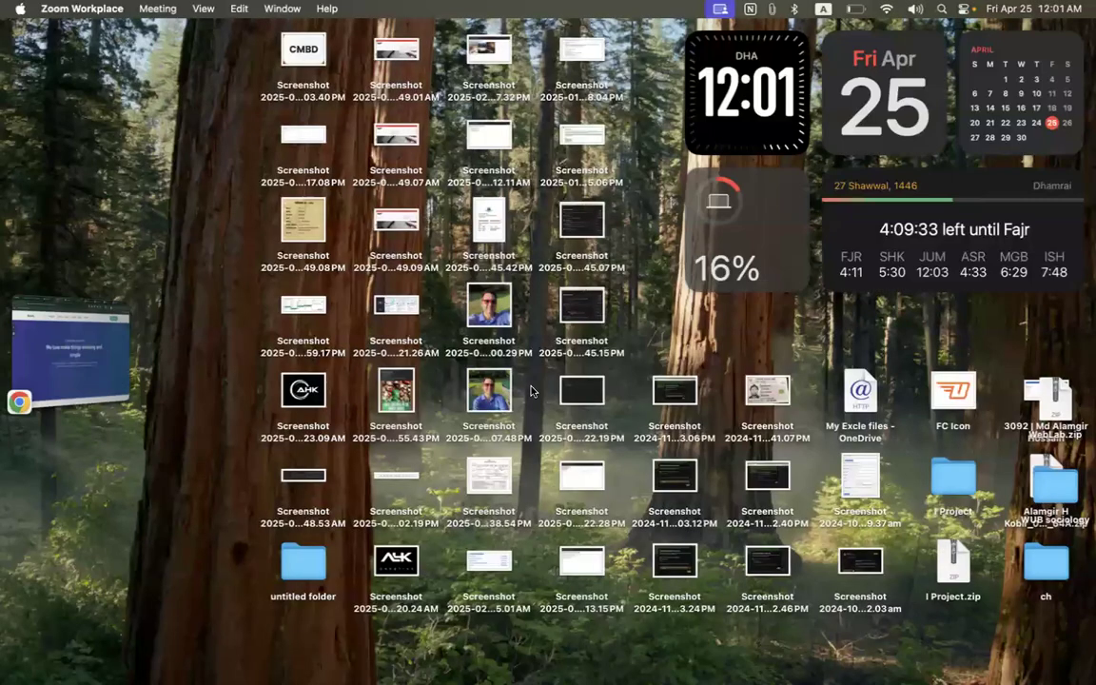
{"action": "left_click", "coordinate": [70, 332]}
{"action": "scroll", "coordinate": [412, 449], "scroll_direction": "down", "scroll_amount": 10}
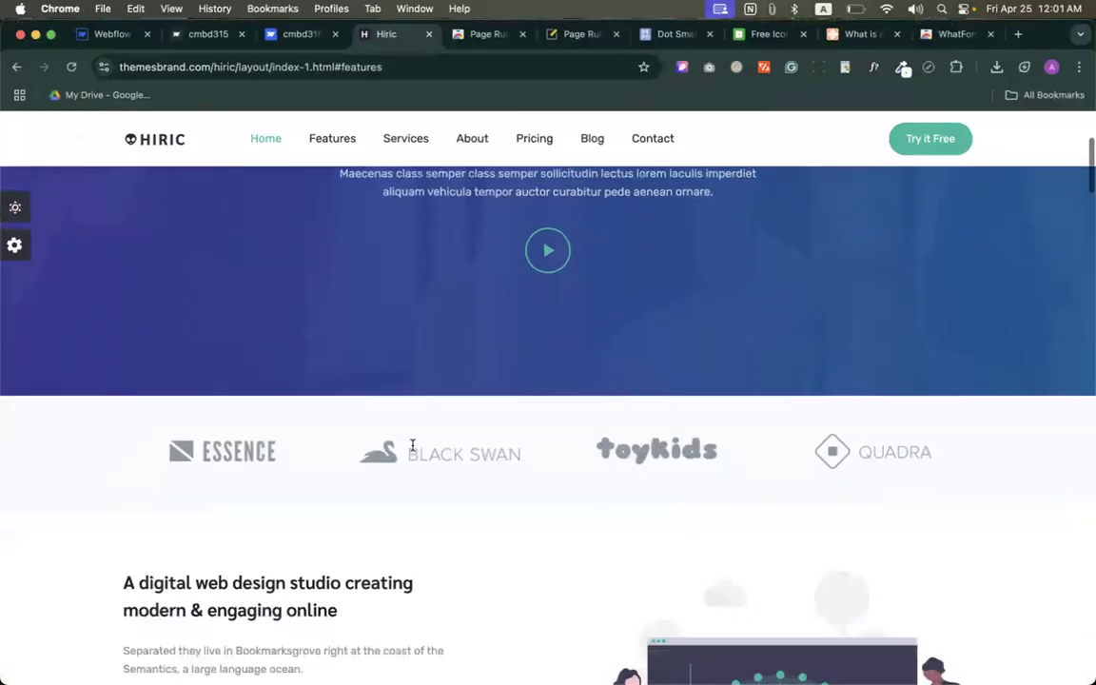
{"action": "scroll", "coordinate": [412, 449], "scroll_direction": "up", "scroll_amount": 5}
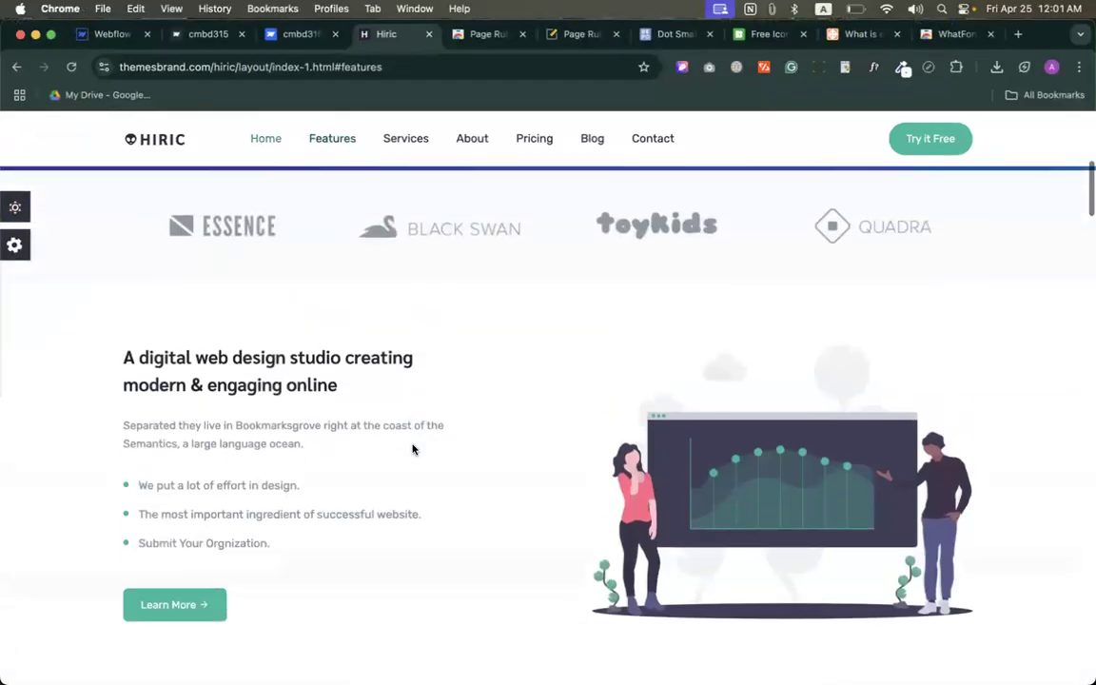
{"action": "left_click", "coordinate": [321, 143]}
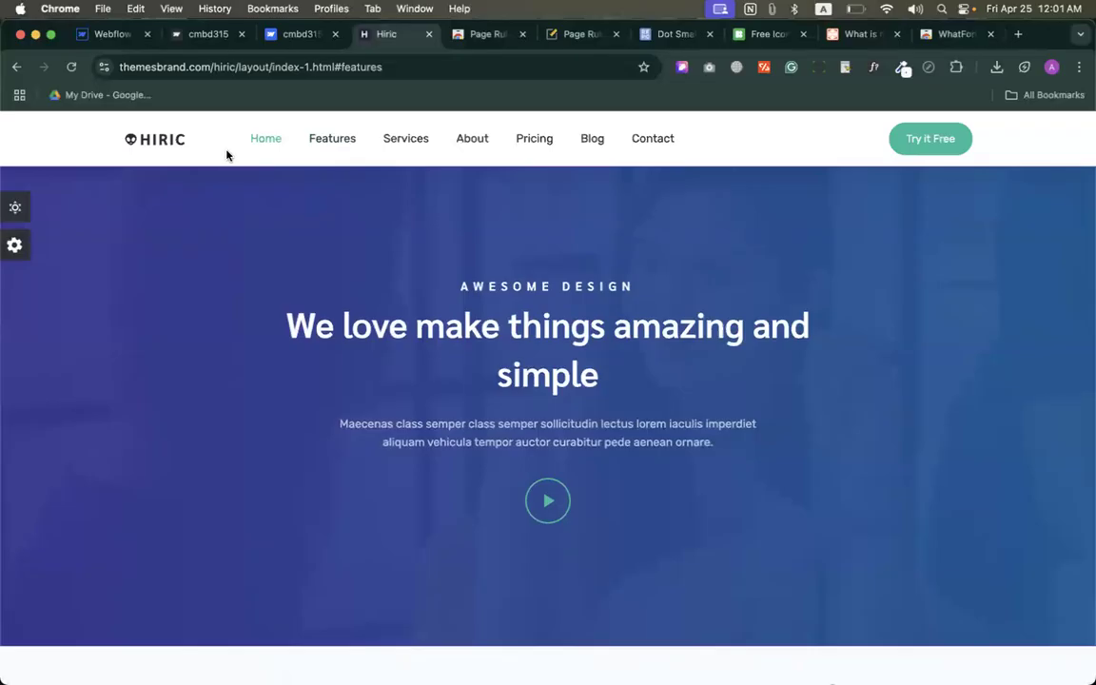
{"action": "scroll", "coordinate": [316, 287], "scroll_direction": "down", "scroll_amount": 6}
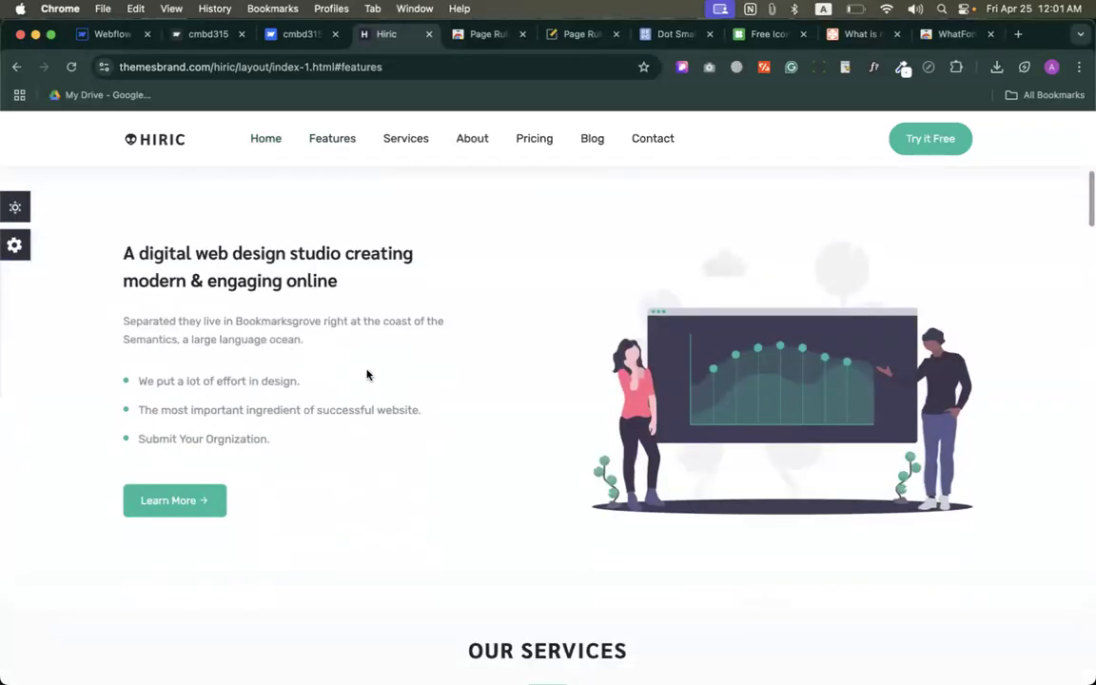
{"action": "scroll", "coordinate": [364, 391], "scroll_direction": "up", "scroll_amount": 1}
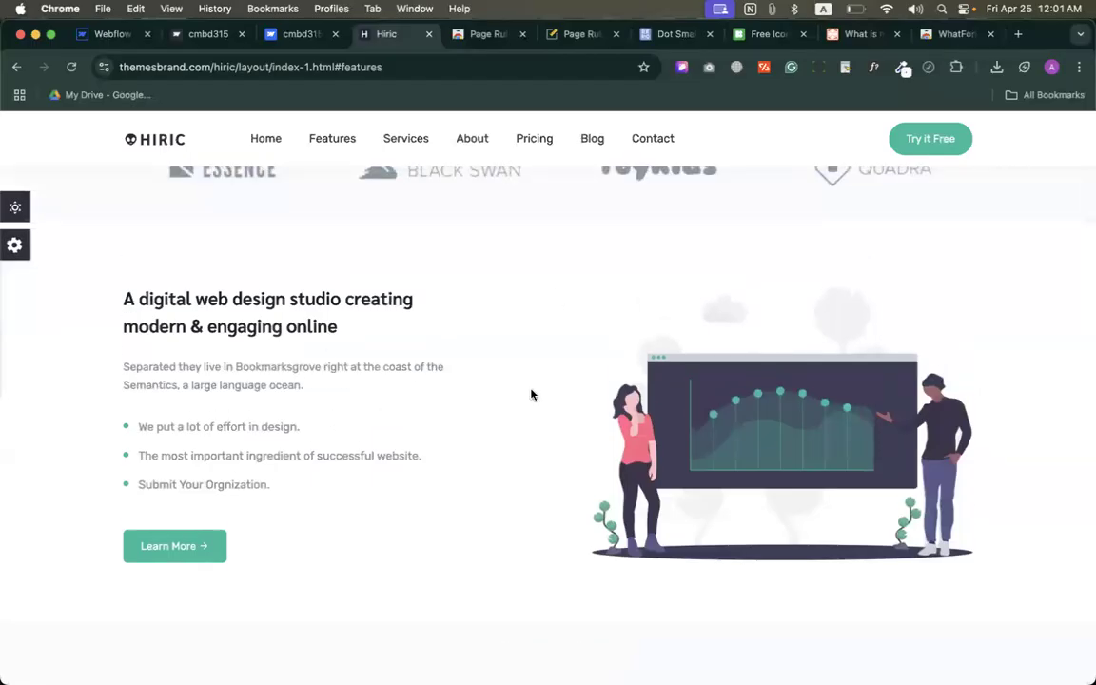
{"action": "scroll", "coordinate": [532, 395], "scroll_direction": "down", "scroll_amount": 5}
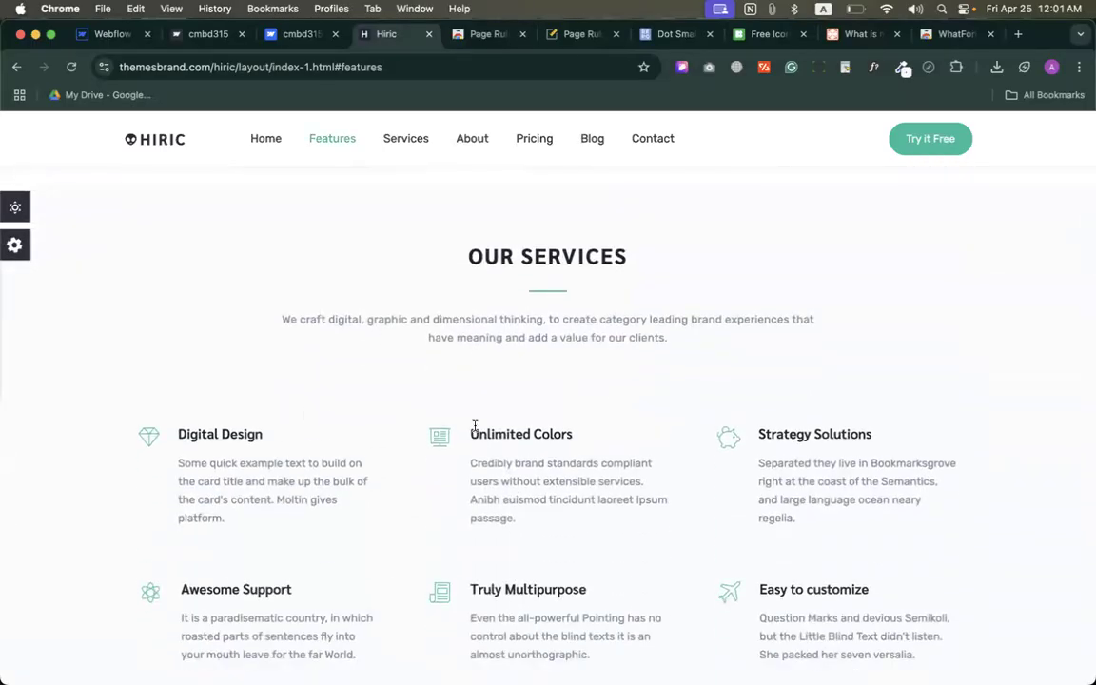
{"action": "scroll", "coordinate": [475, 425], "scroll_direction": "down", "scroll_amount": 8}
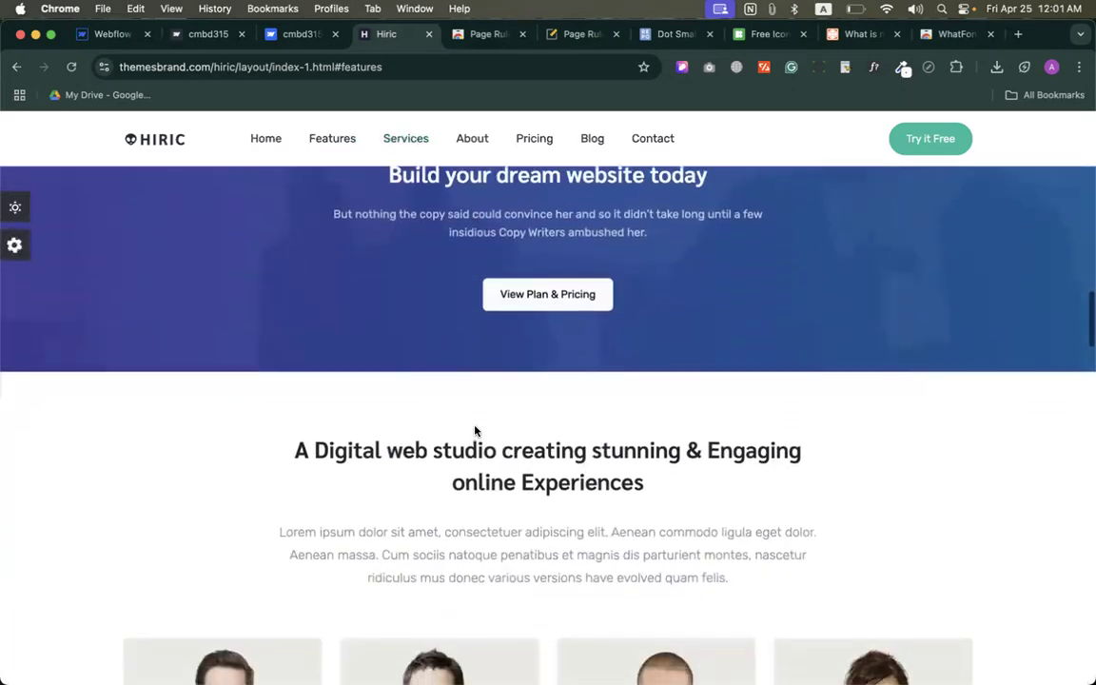
{"action": "scroll", "coordinate": [475, 431], "scroll_direction": "down", "scroll_amount": 4}
{"action": "scroll", "coordinate": [475, 431], "scroll_direction": "up", "scroll_amount": 20}
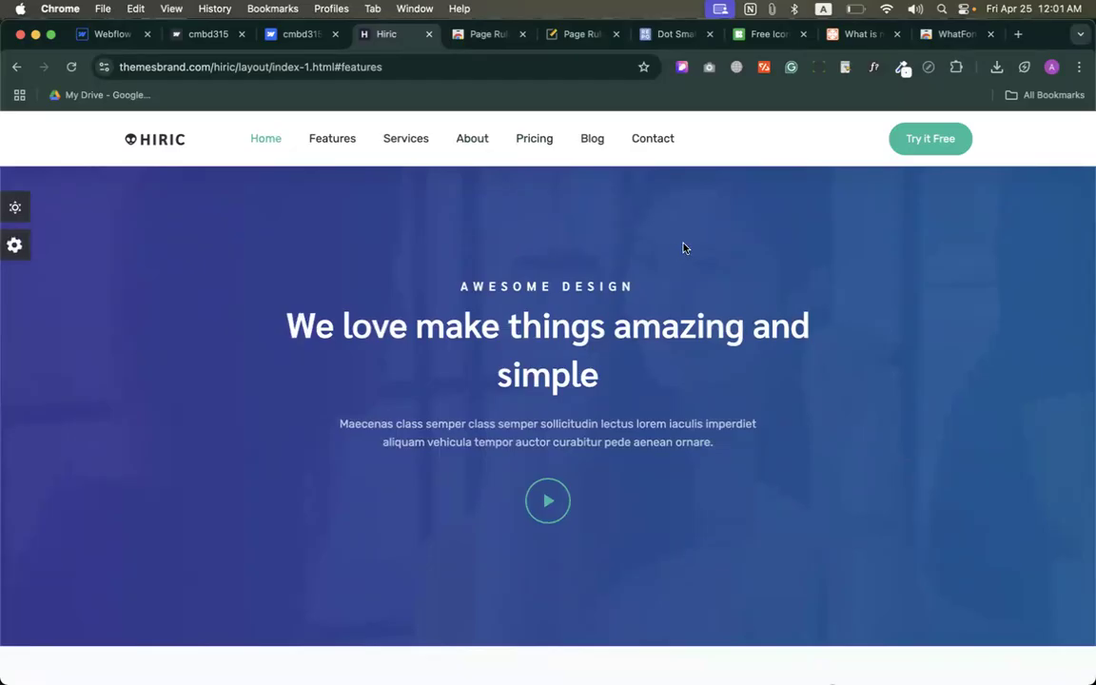
{"action": "scroll", "coordinate": [676, 305], "scroll_direction": "down", "scroll_amount": 8}
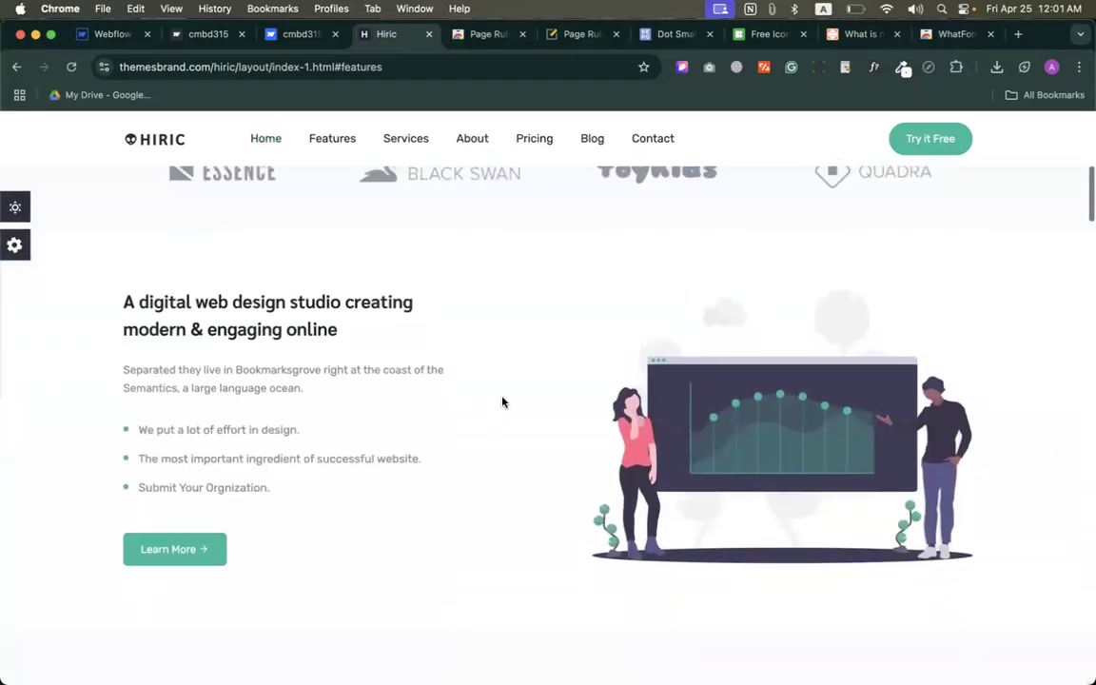
{"action": "scroll", "coordinate": [502, 402], "scroll_direction": "up", "scroll_amount": 5}
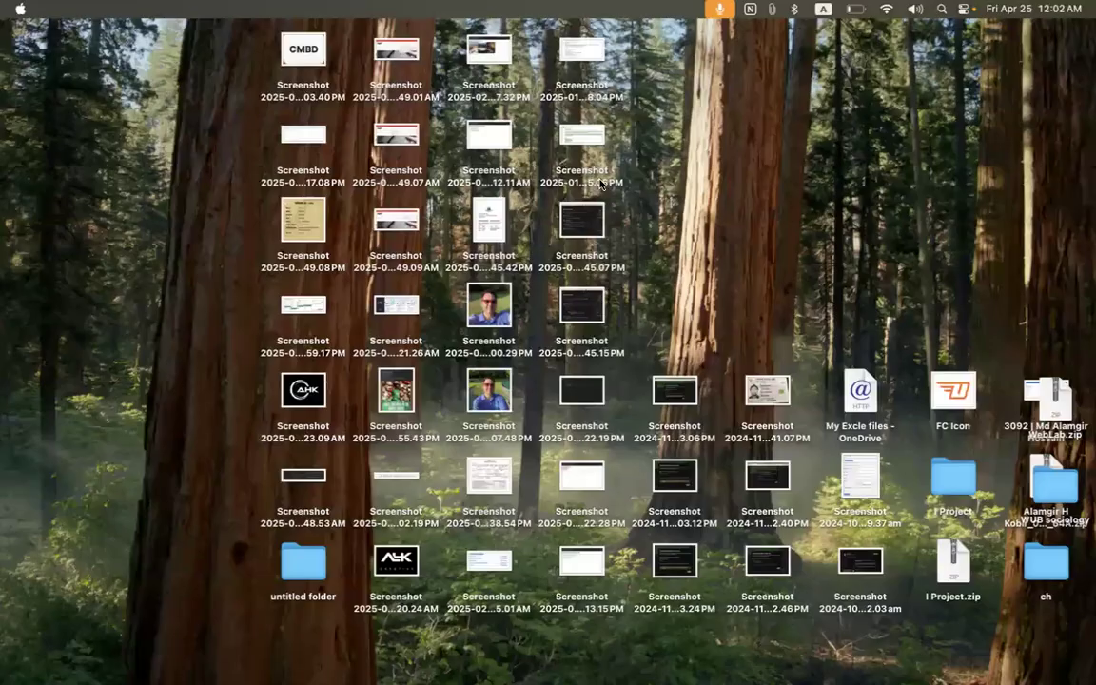
Switch back to Chrome and open a new tab beside the Hiric page
{"action": "left_click", "coordinate": [97, 362]}
{"action": "right_click", "coordinate": [390, 35]}
{"action": "left_click", "coordinate": [403, 41]}
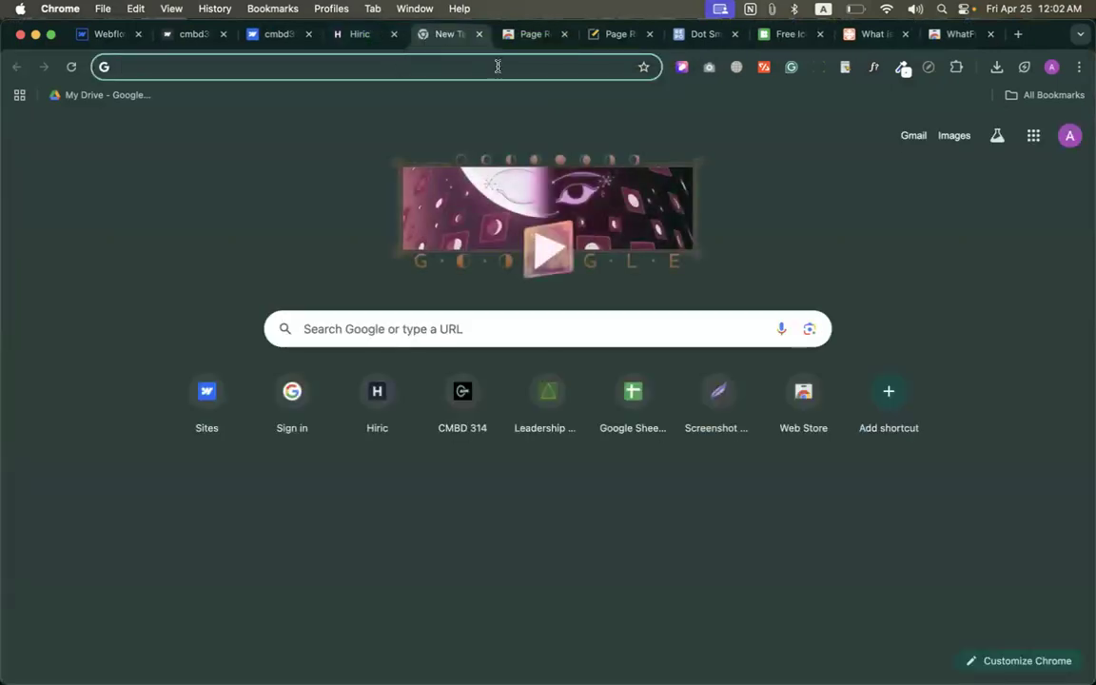
Copy the whatismyviewport.com address and check the browser's viewport width shown on that page
{"action": "left_click", "coordinate": [861, 34]}
{"action": "left_click", "coordinate": [314, 61]}
{"action": "key", "text": "super+c"}
{"action": "key", "text": "super+c"}
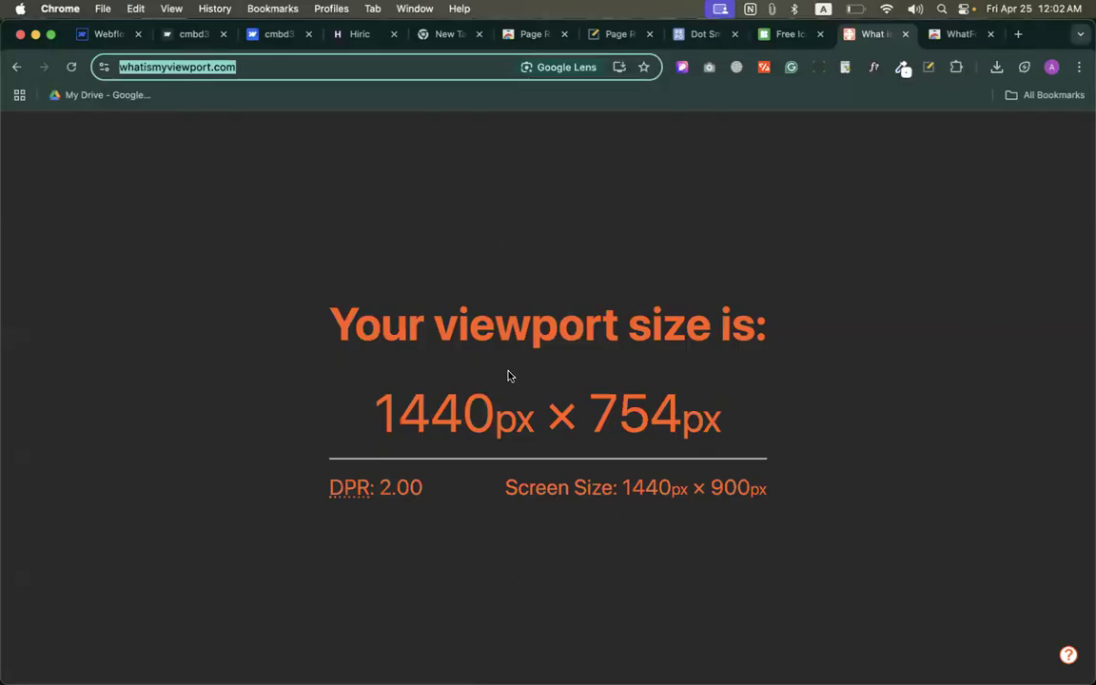
{"action": "left_click", "coordinate": [419, 117]}
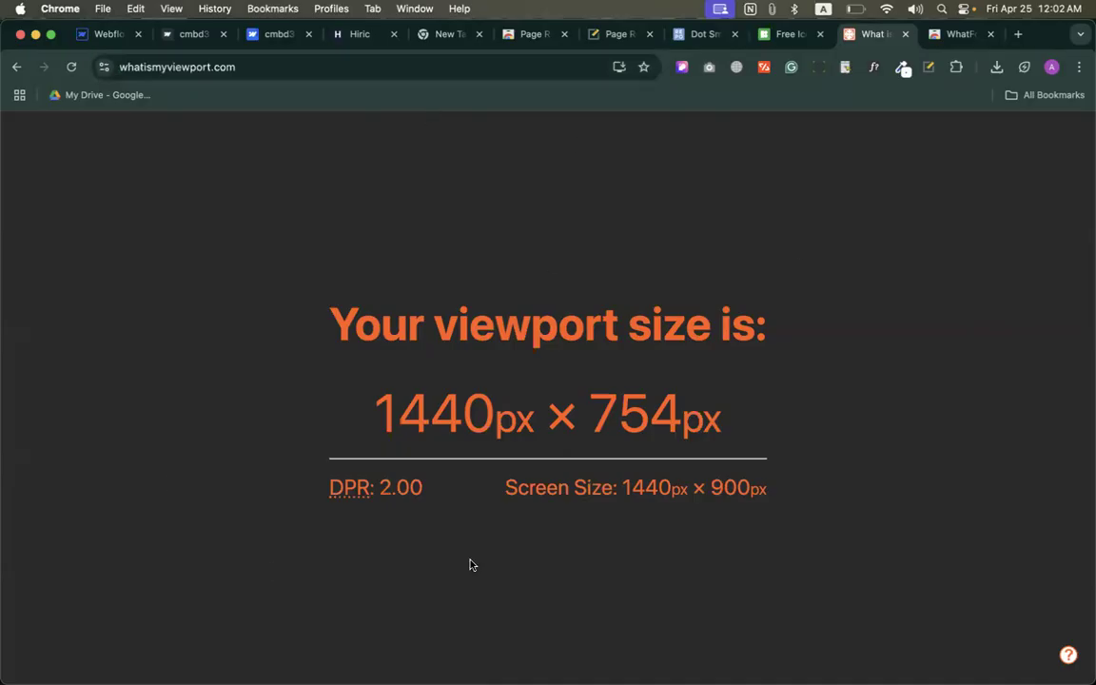
{"action": "left_click_drag", "start_coordinate": [373, 411], "coordinate": [518, 414]}
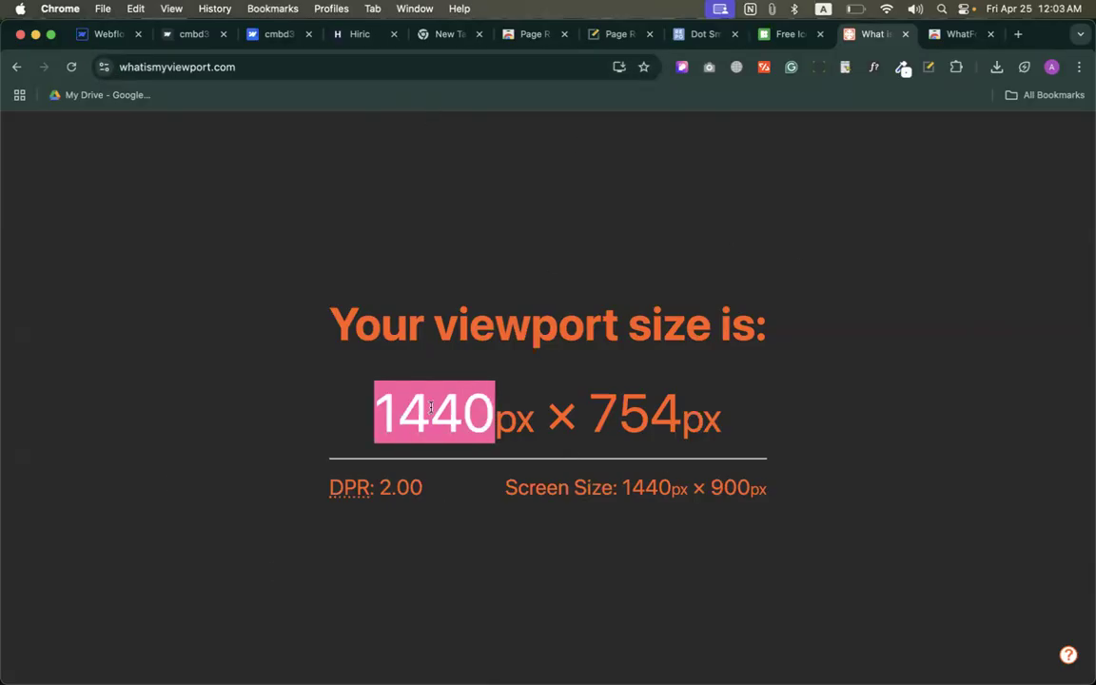
{"action": "left_click", "coordinate": [519, 239]}
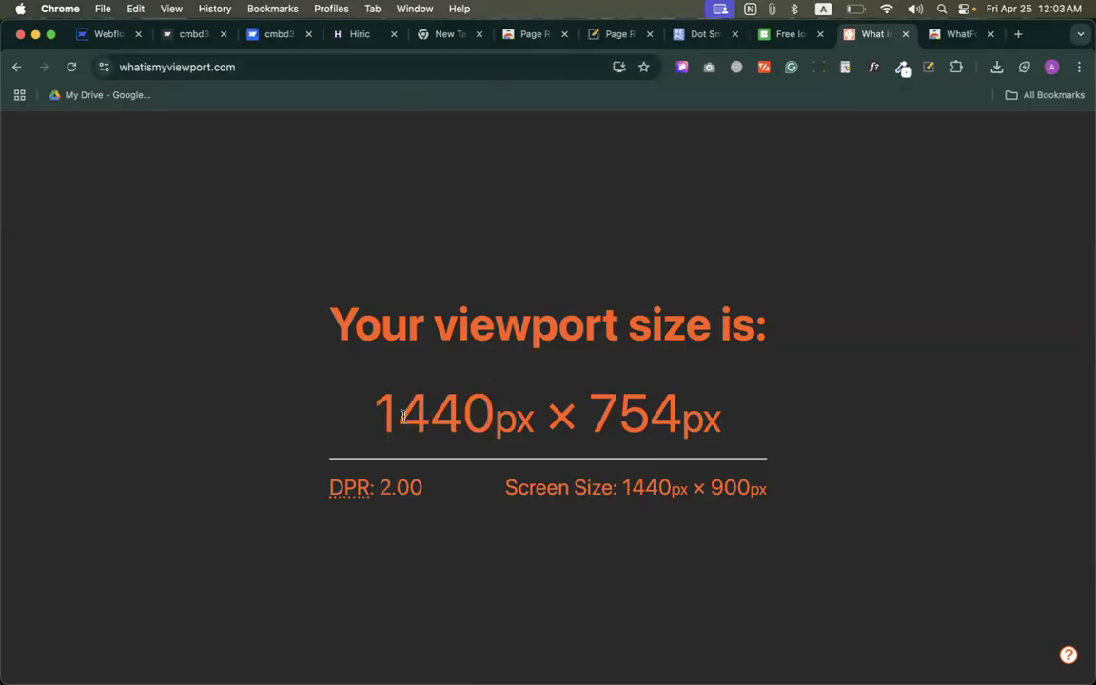
{"action": "double_click", "coordinate": [402, 415]}
{"action": "left_click", "coordinate": [521, 254]}
Return to the Hiric page, inspect its hero overlay and dock the developer tools to the bottom
{"action": "left_click", "coordinate": [446, 36]}
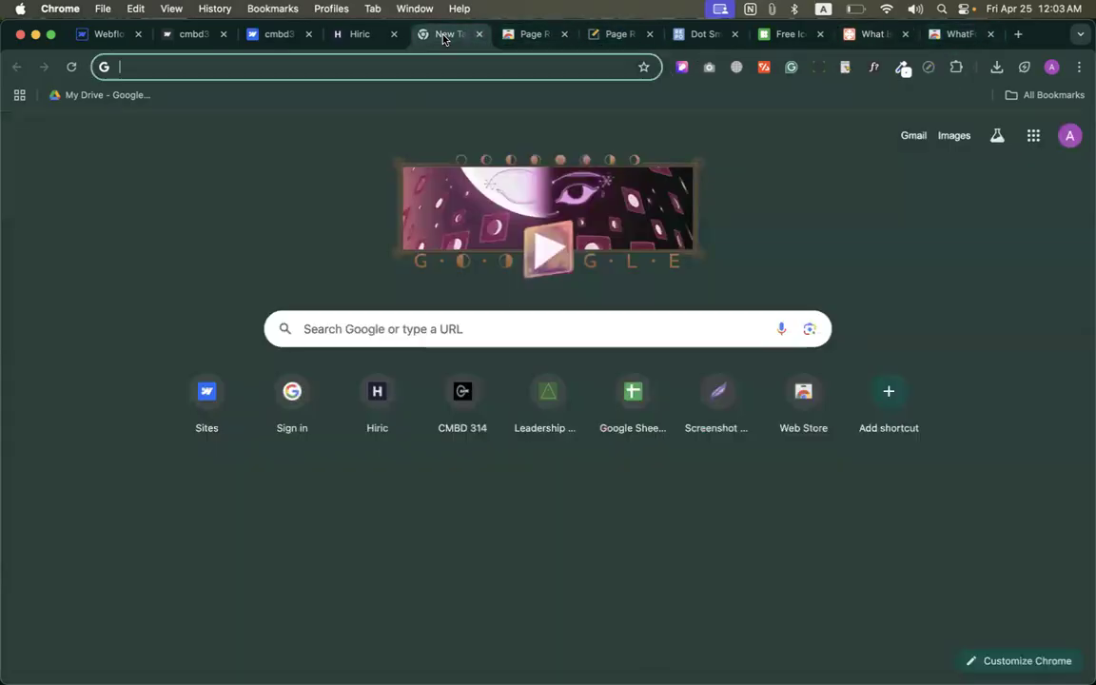
{"action": "left_click", "coordinate": [348, 42]}
{"action": "right_click", "coordinate": [438, 259]}
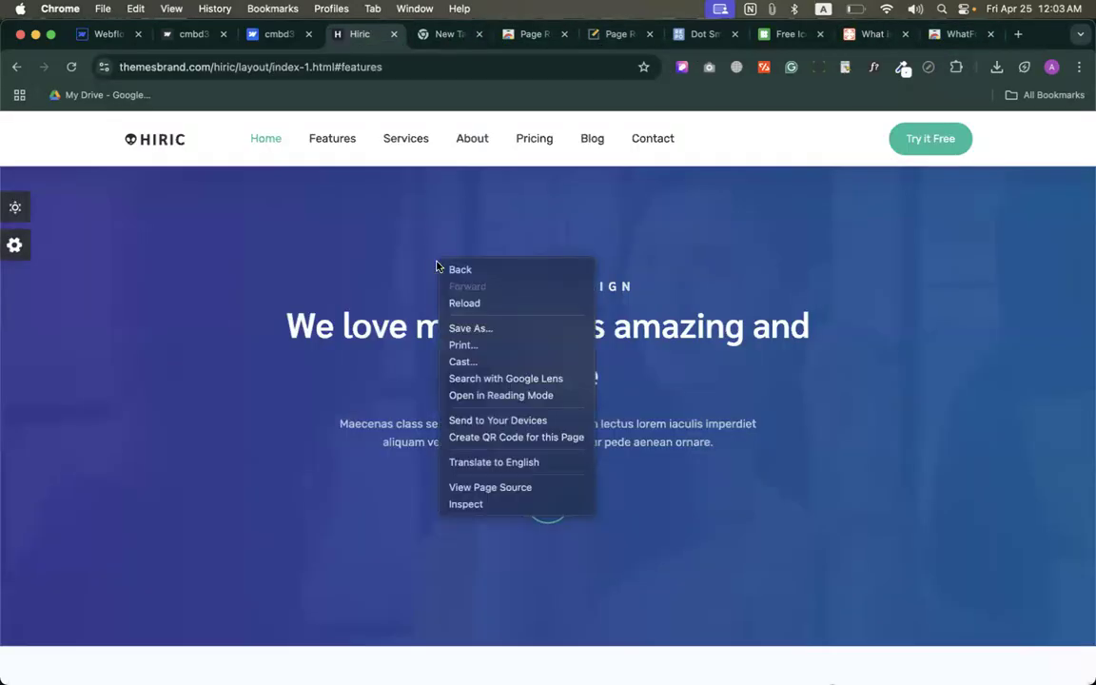
{"action": "left_click", "coordinate": [469, 506]}
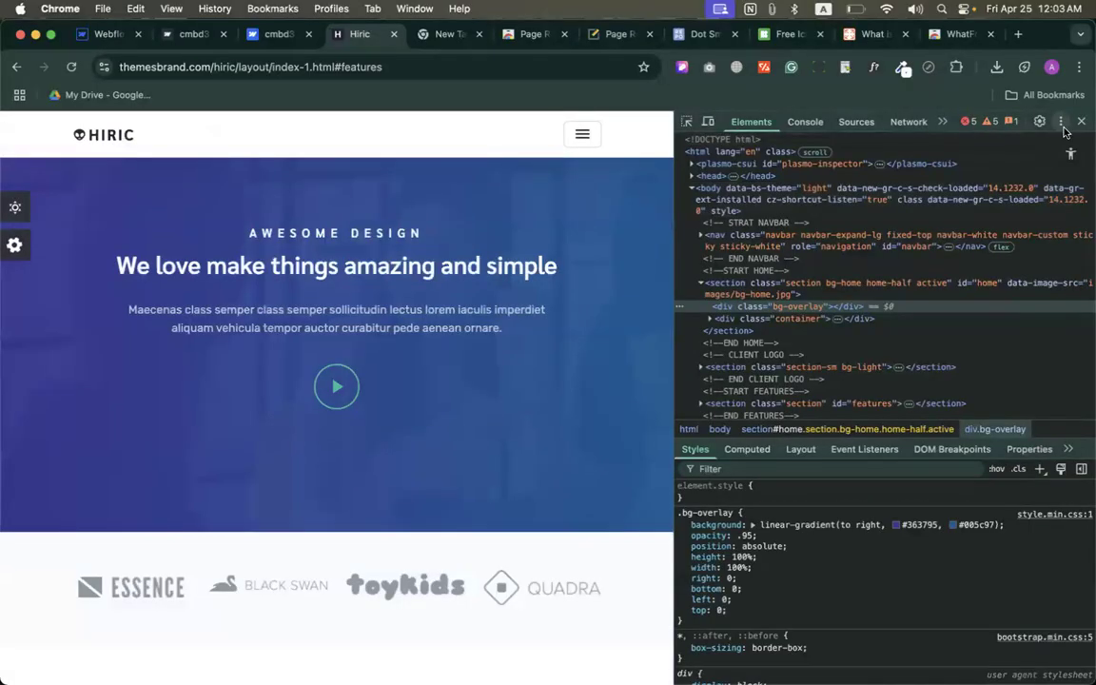
{"action": "left_click", "coordinate": [1059, 122]}
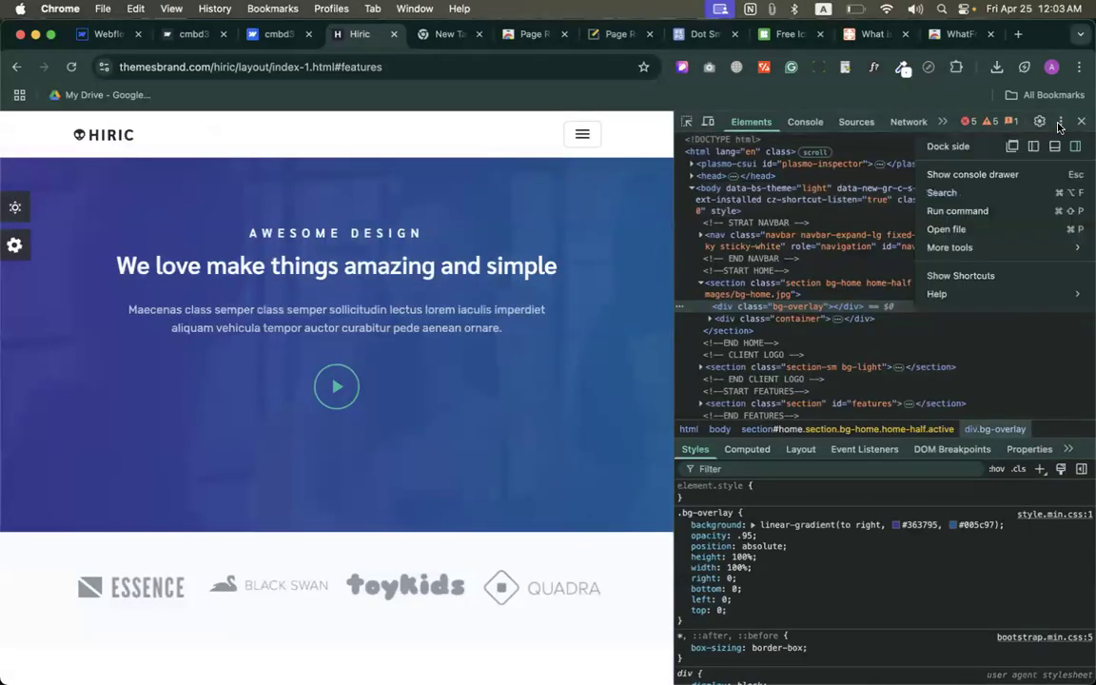
{"action": "left_click", "coordinate": [1011, 146]}
{"action": "left_click", "coordinate": [386, 121]}
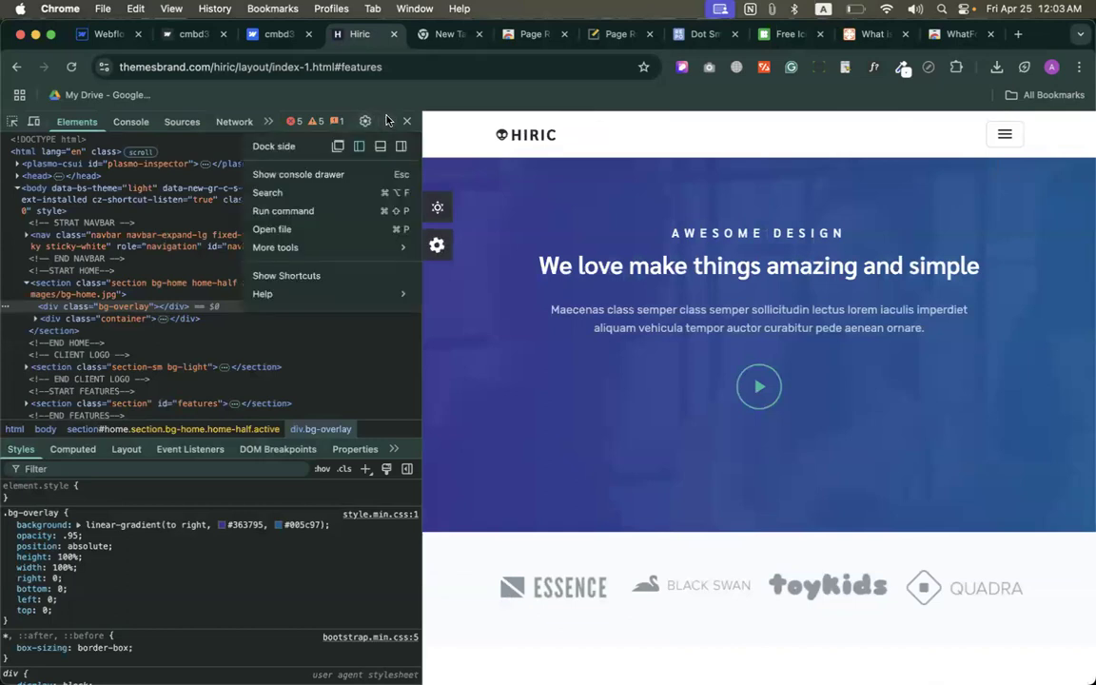
{"action": "left_click", "coordinate": [379, 145]}
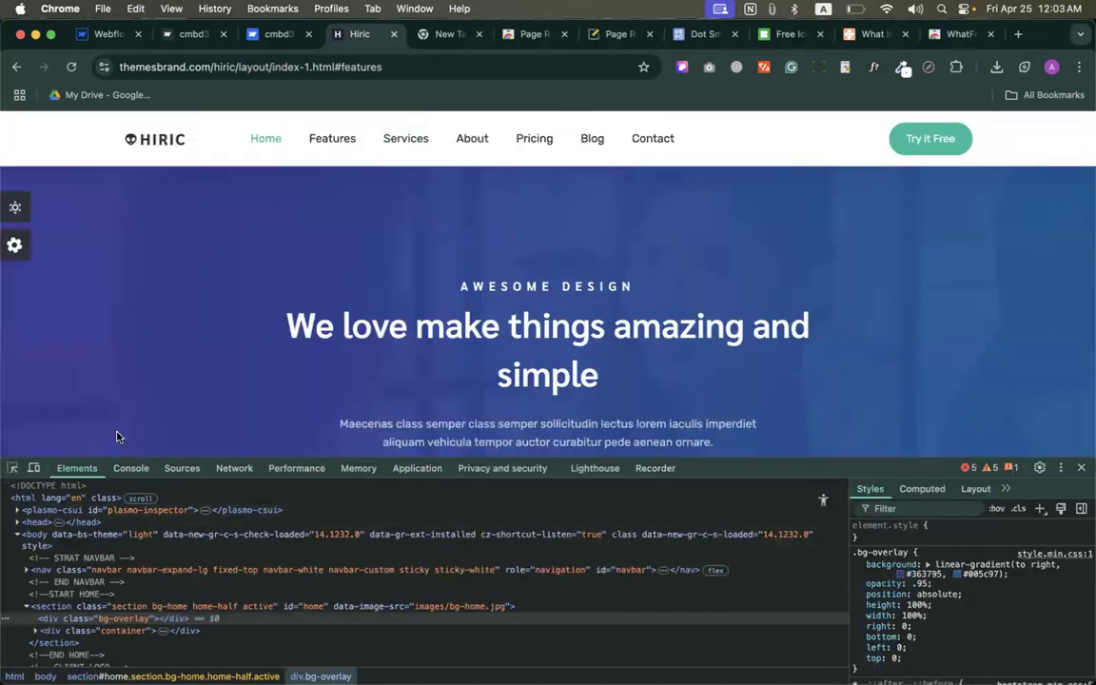
Turn on device emulation for the Hiric page in Responsive mode and set the viewport width to 1680
{"action": "left_click", "coordinate": [33, 468]}
{"action": "left_click", "coordinate": [411, 121]}
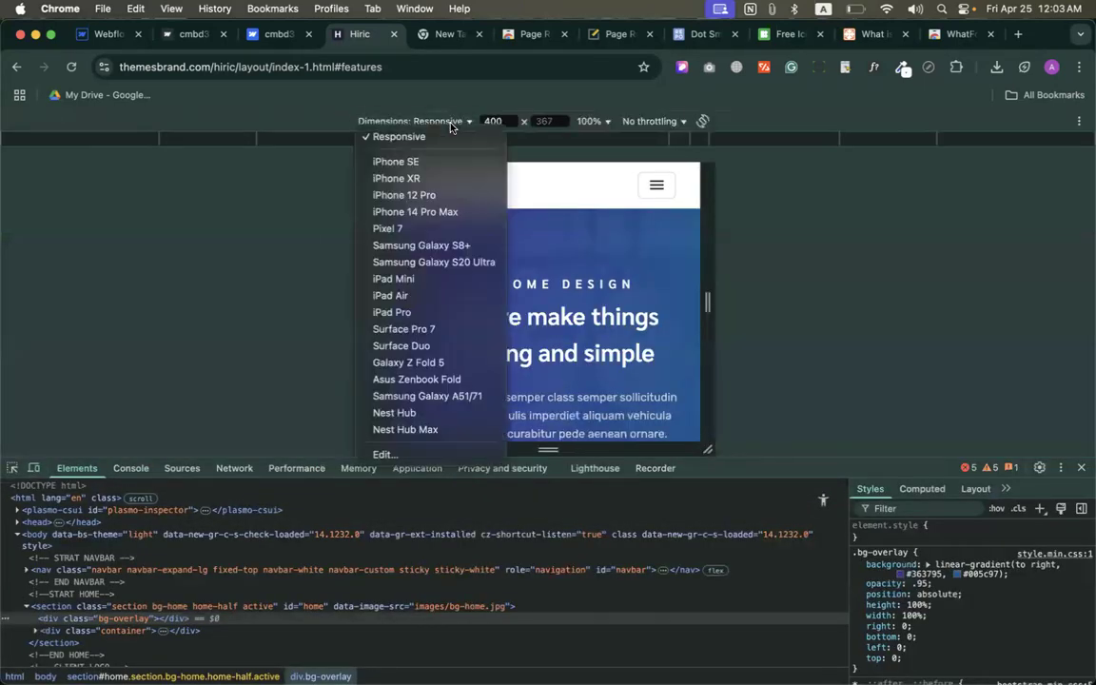
{"action": "left_click", "coordinate": [399, 137]}
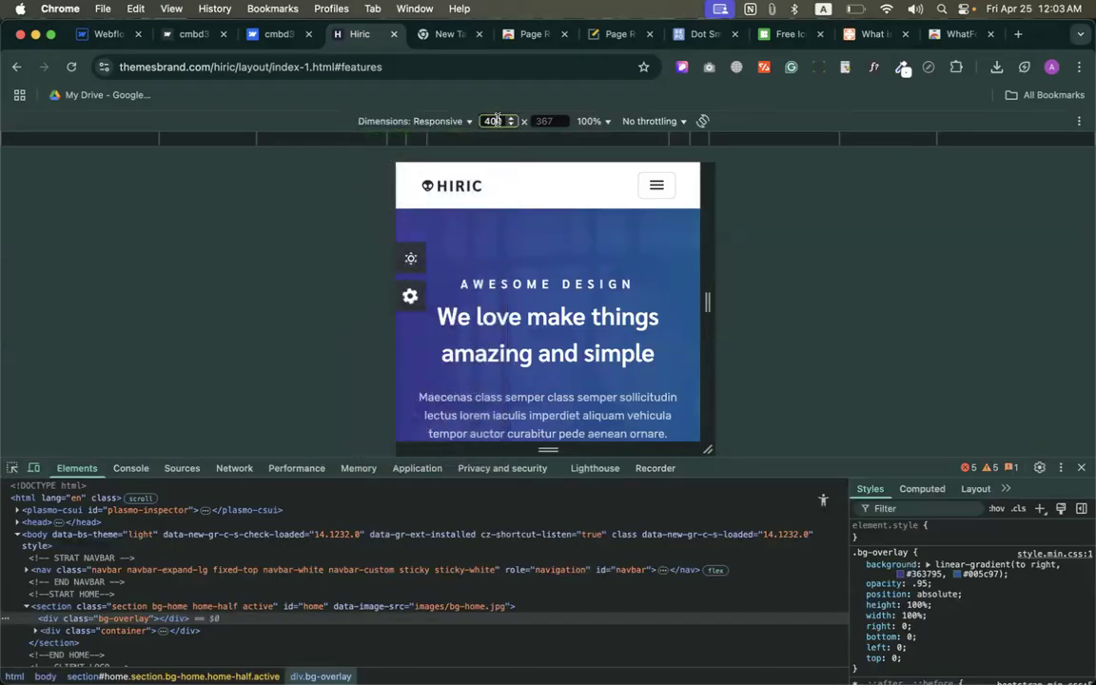
{"action": "type", "text": "1680"}
{"action": "key", "text": "Return"}
Review the hero, client logo and web design studio sections at the emulated width, and close the developer tools
{"action": "scroll", "coordinate": [551, 310], "scroll_direction": "down", "scroll_amount": 5}
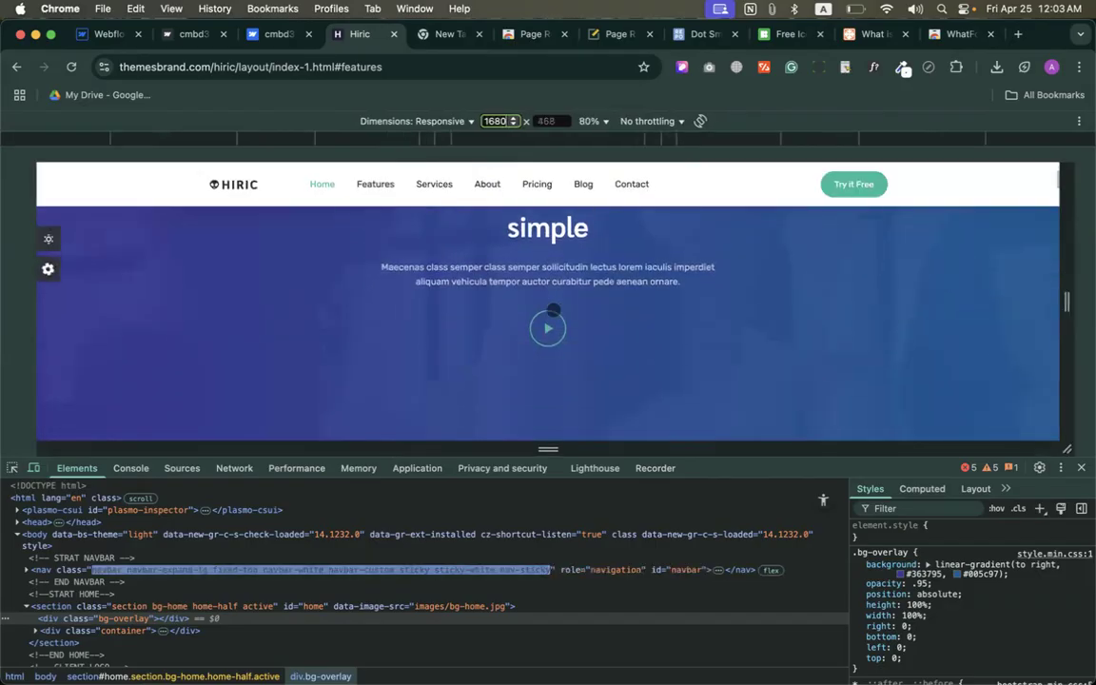
{"action": "scroll", "coordinate": [552, 310], "scroll_direction": "up", "scroll_amount": 2}
{"action": "scroll", "coordinate": [553, 310], "scroll_direction": "up", "scroll_amount": 3}
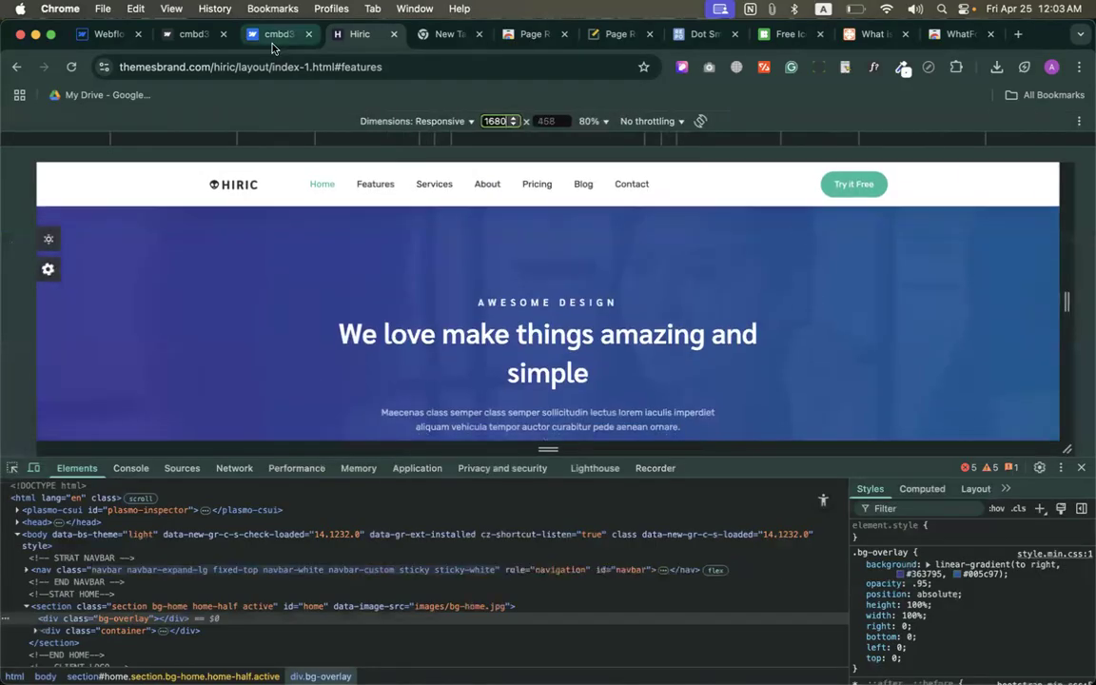
{"action": "scroll", "coordinate": [498, 304], "scroll_direction": "down", "scroll_amount": 3}
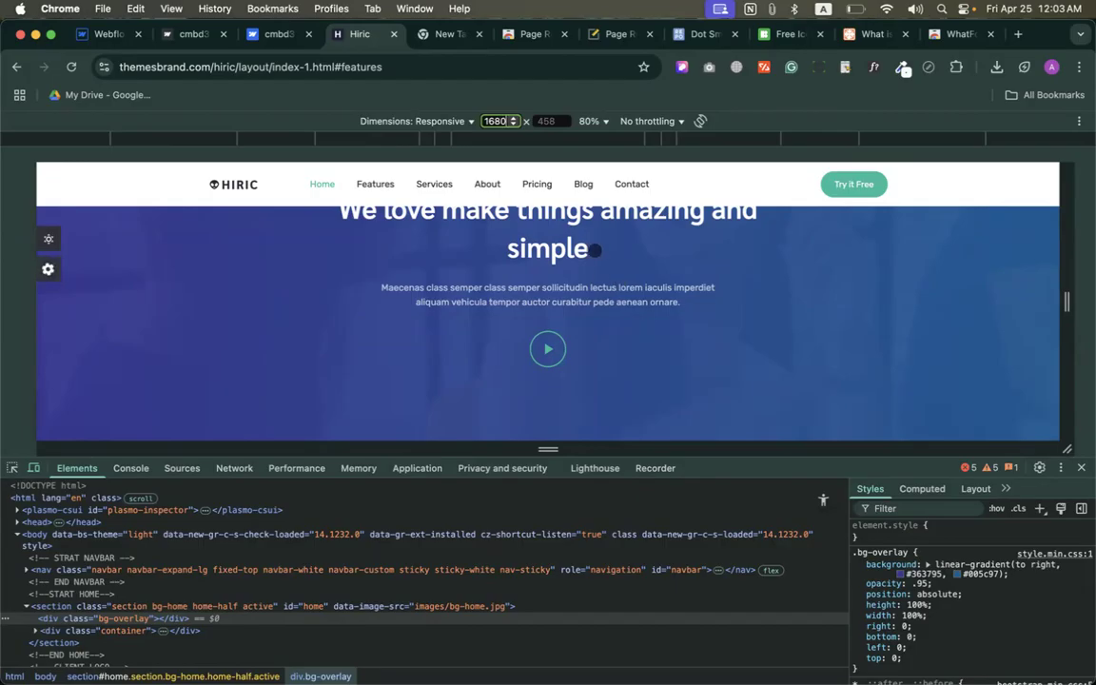
{"action": "left_click", "coordinate": [530, 267]}
{"action": "scroll", "coordinate": [536, 272], "scroll_direction": "up", "scroll_amount": 2}
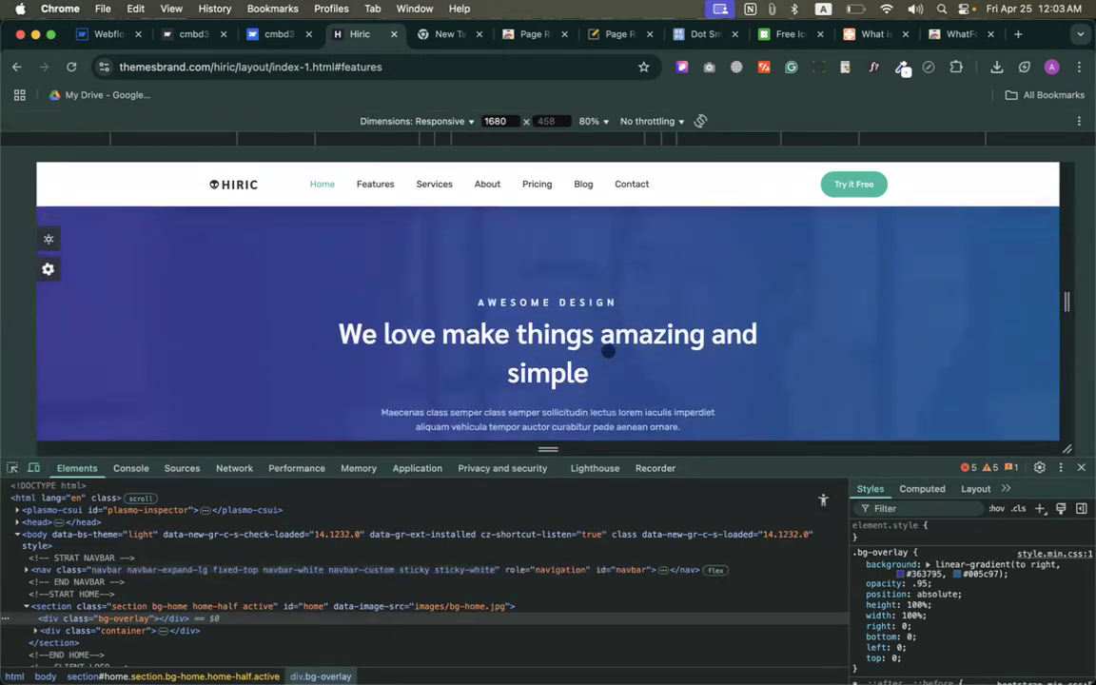
{"action": "scroll", "coordinate": [533, 306], "scroll_direction": "down", "scroll_amount": 5}
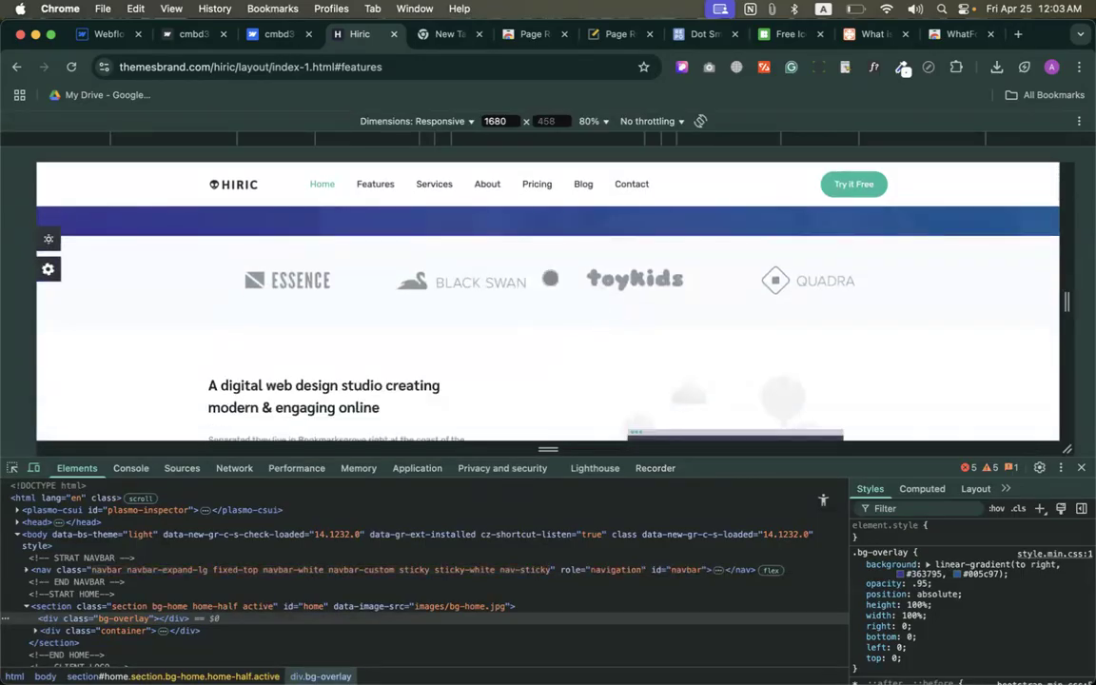
{"action": "scroll", "coordinate": [571, 250], "scroll_direction": "down", "scroll_amount": 3}
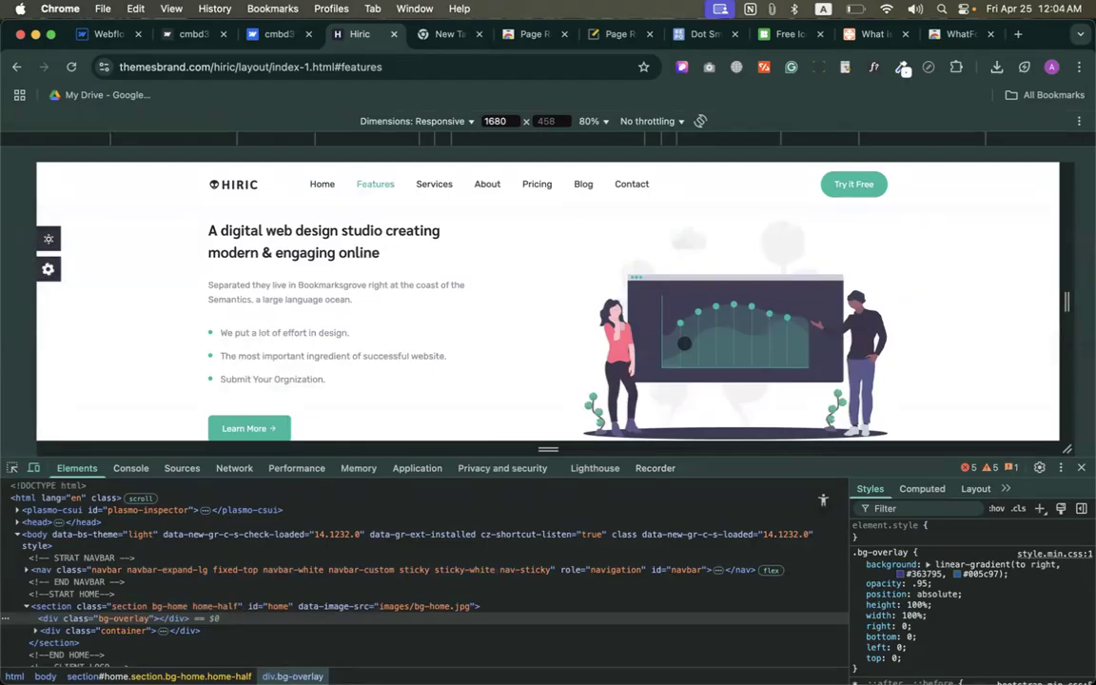
{"action": "left_click", "coordinate": [1081, 468]}
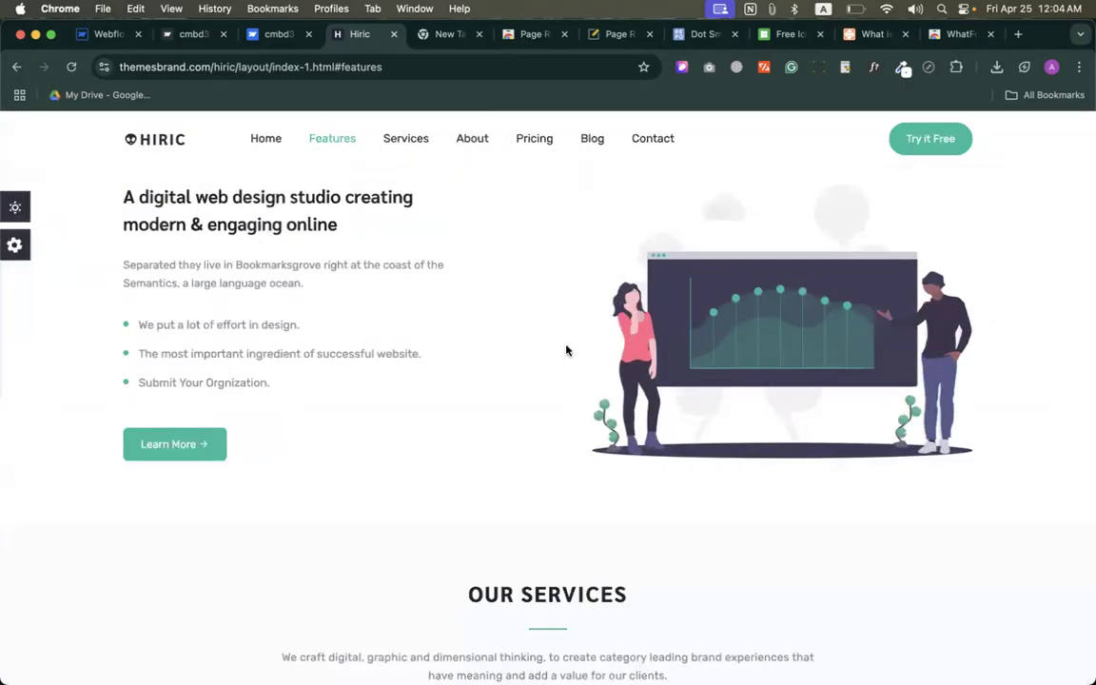